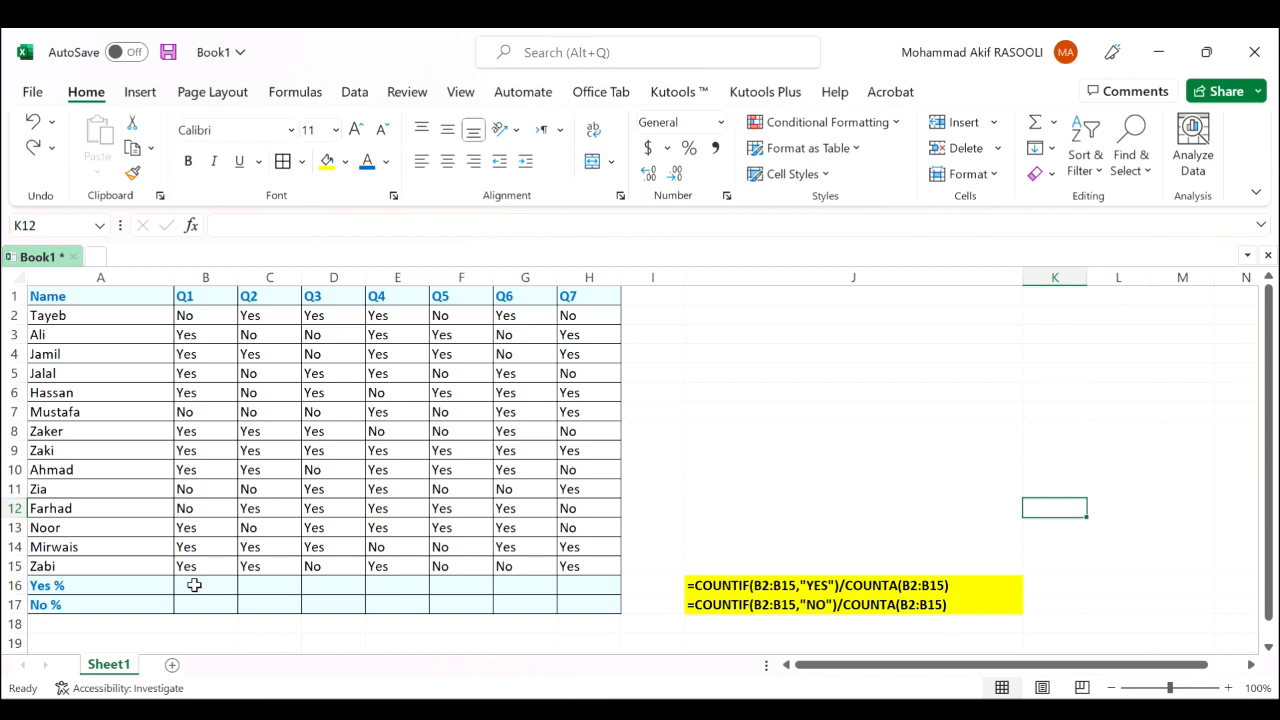
In cell B16, begin the Yes % formula for Q1 with COUNTIF(B2:B15,"Yes")
click(194, 585)
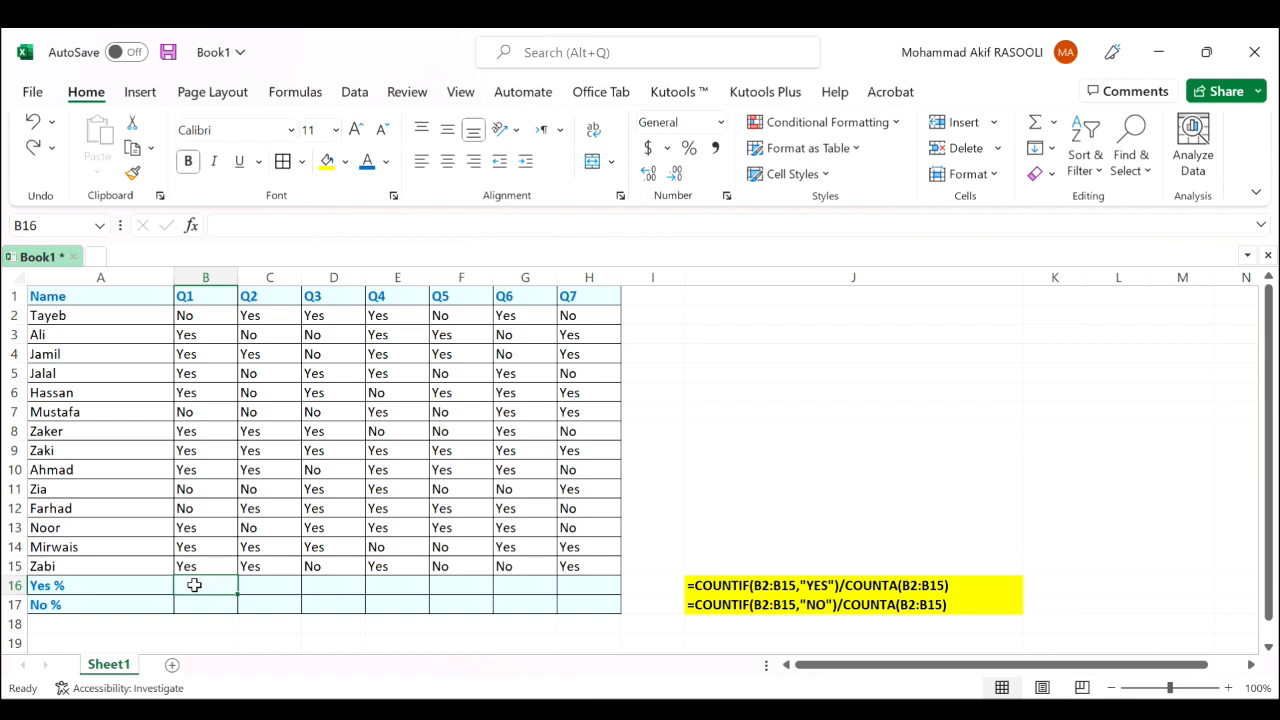
text(=)
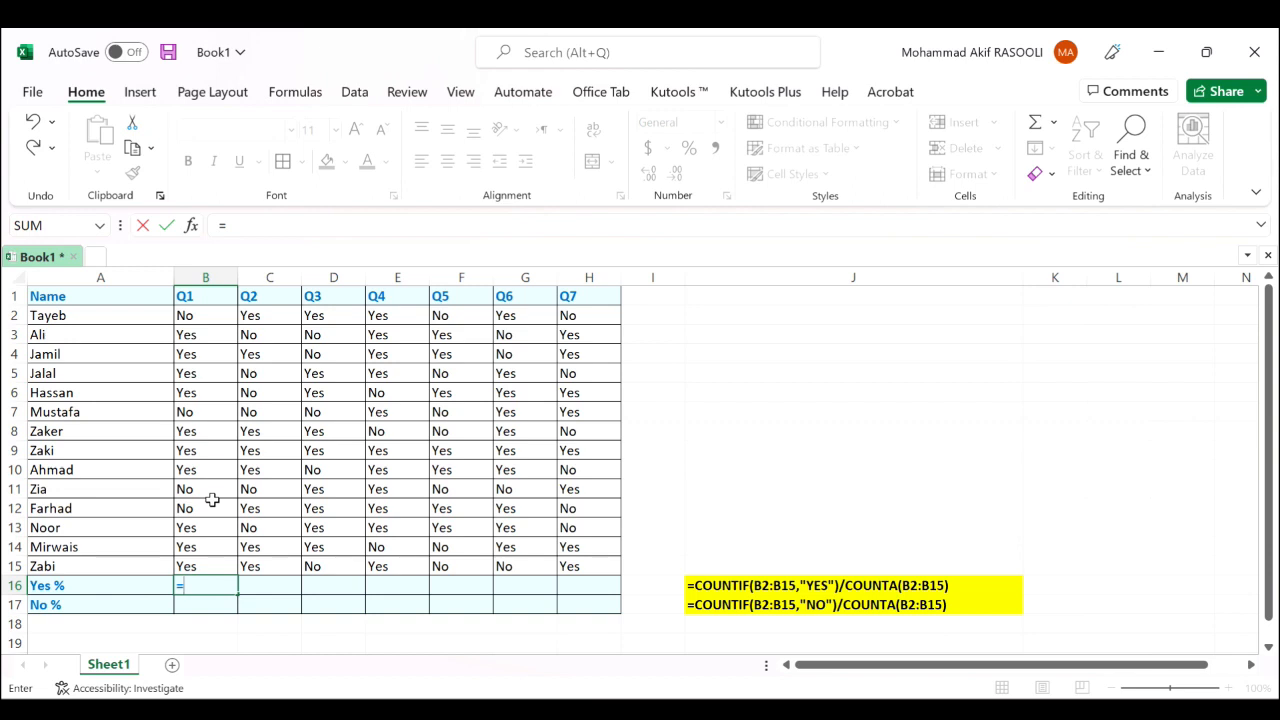
text(coun)
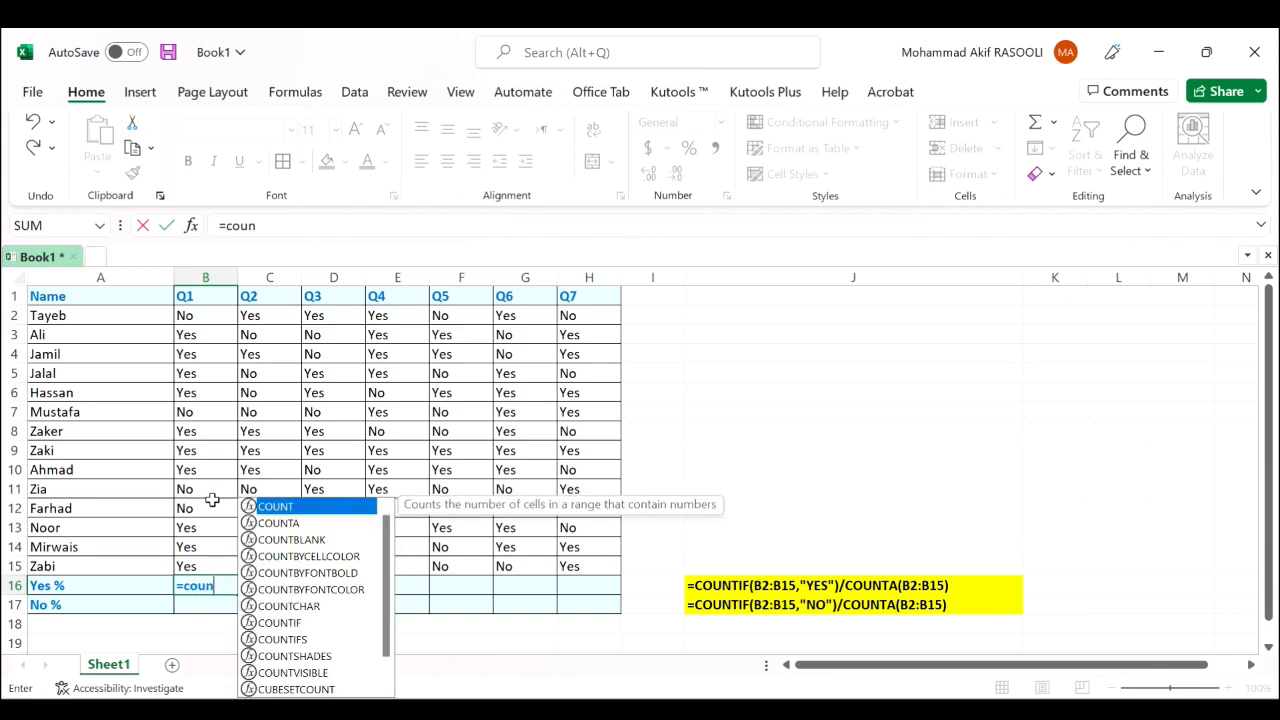
text(tif)
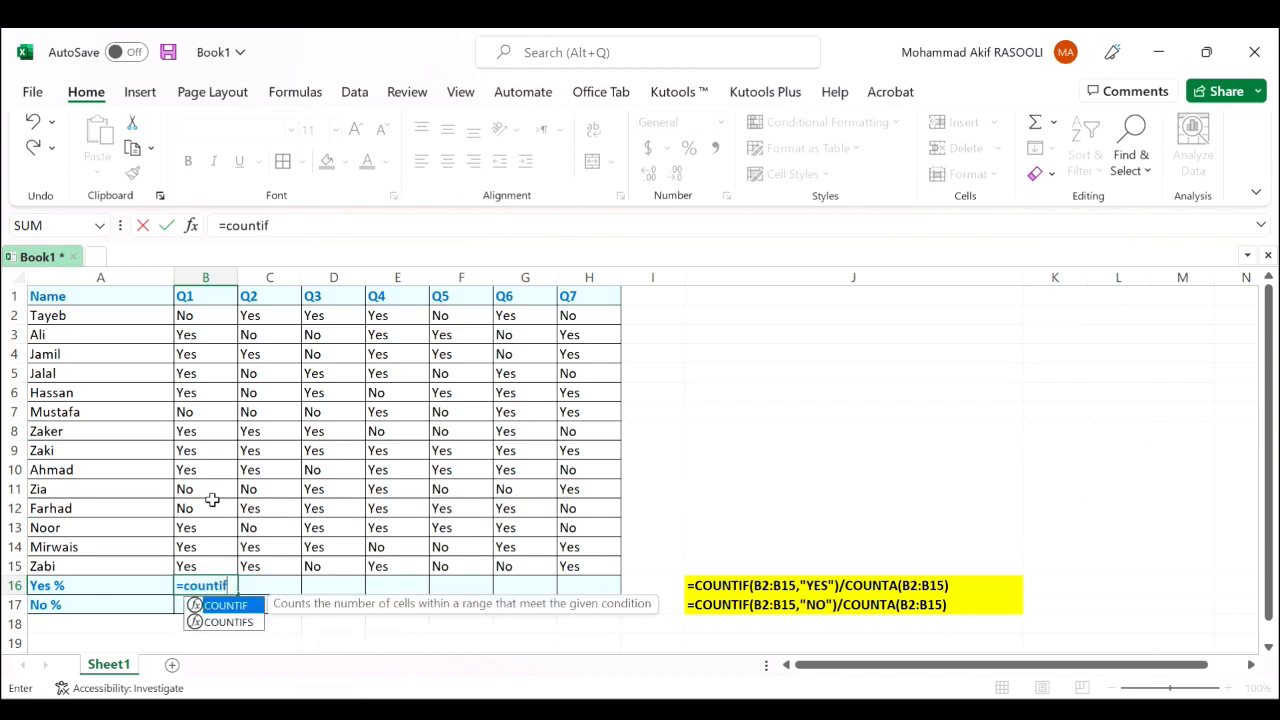
key(Tab)
drag(205, 315, 205, 563)
text(,"Yes)
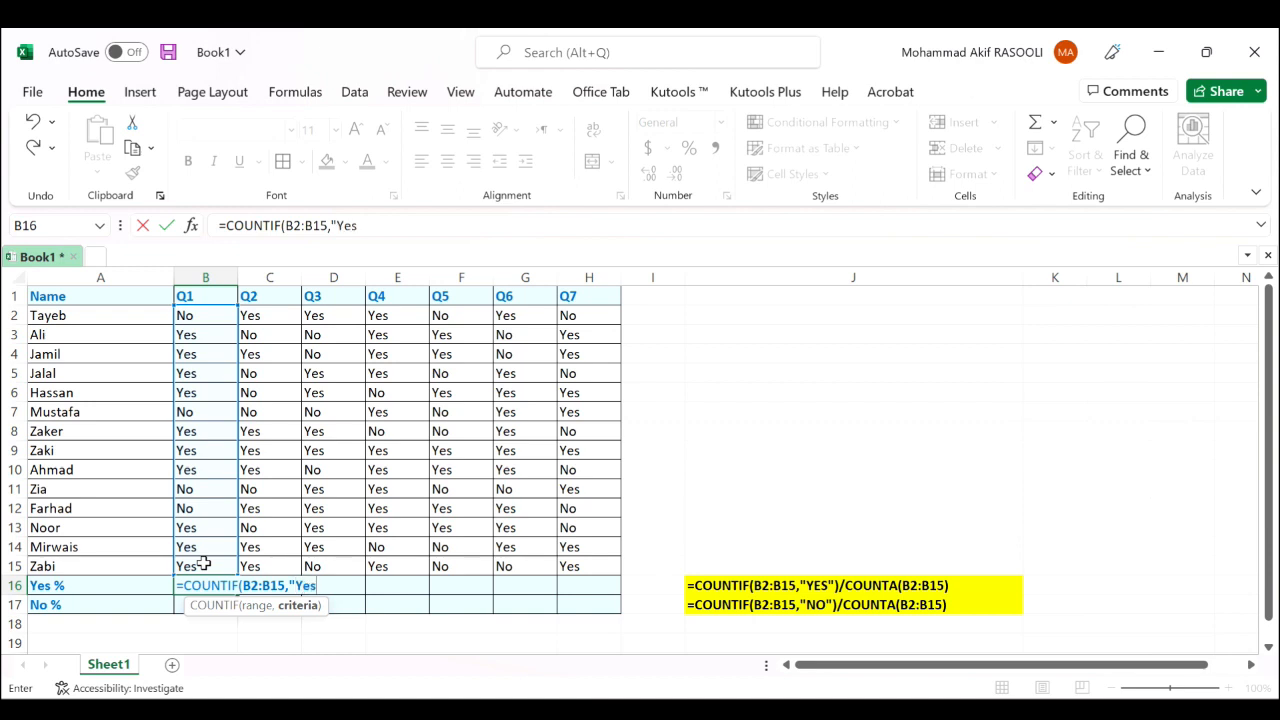
text("))
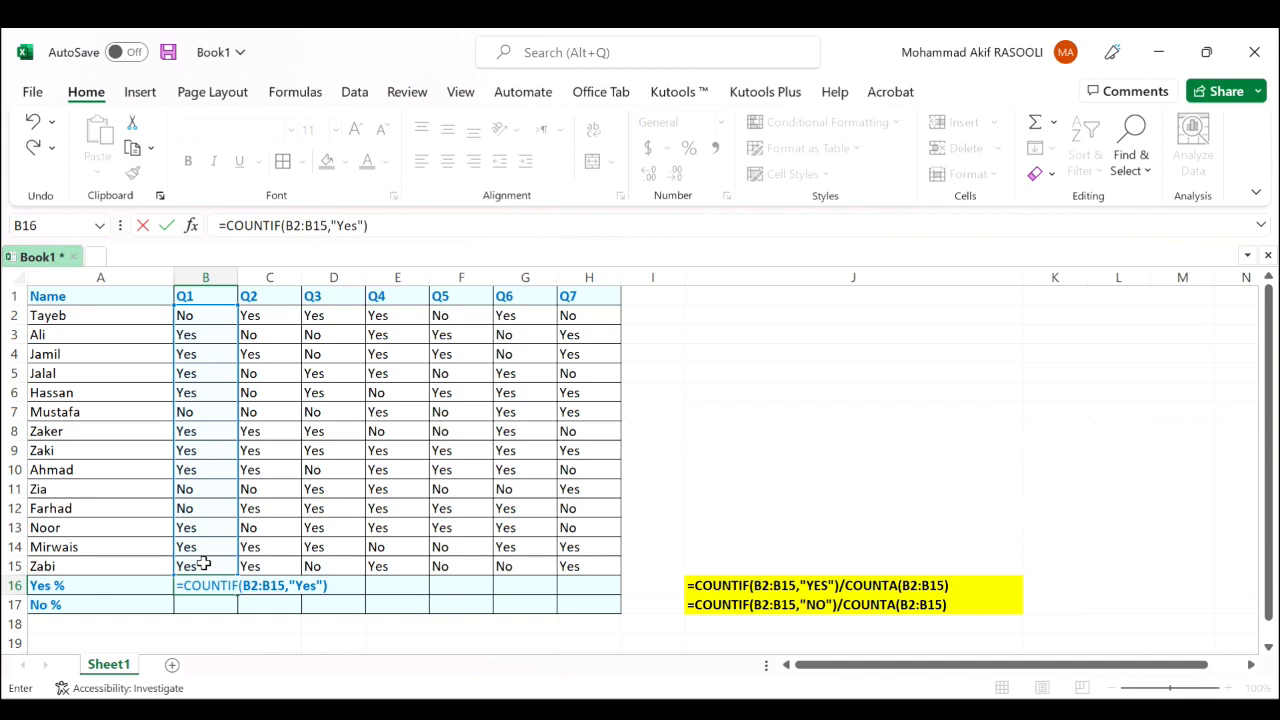
Divide the Q1 count by COUNTA(B2:B15), and fill the completed formula across the Yes % row to Q7
text(/)
text(counta)
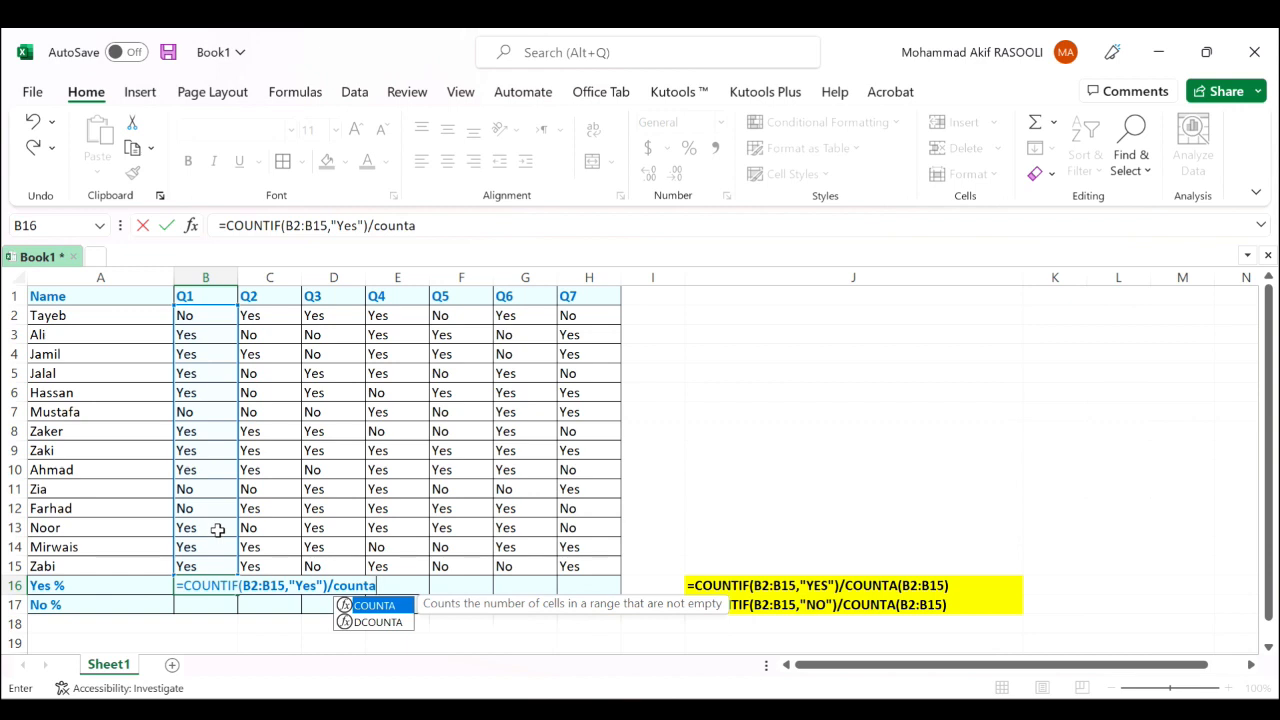
key(Tab)
drag(205, 320, 221, 566)
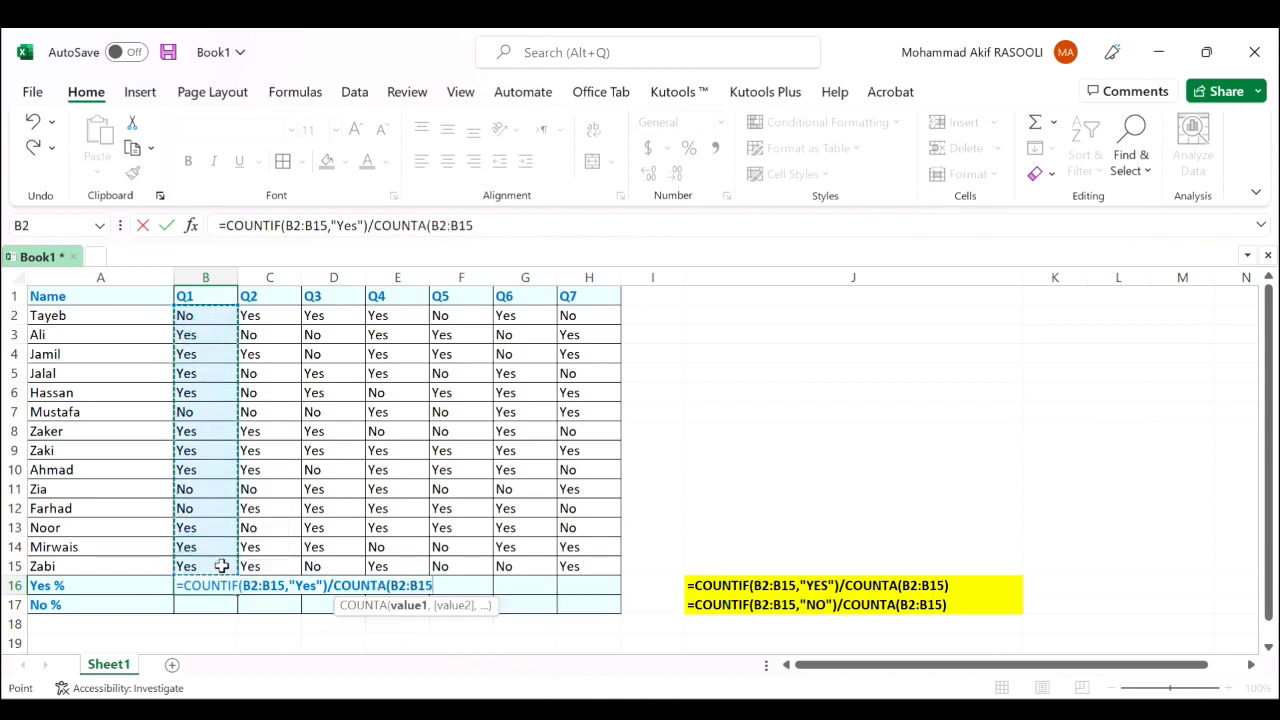
text())
key(Return)
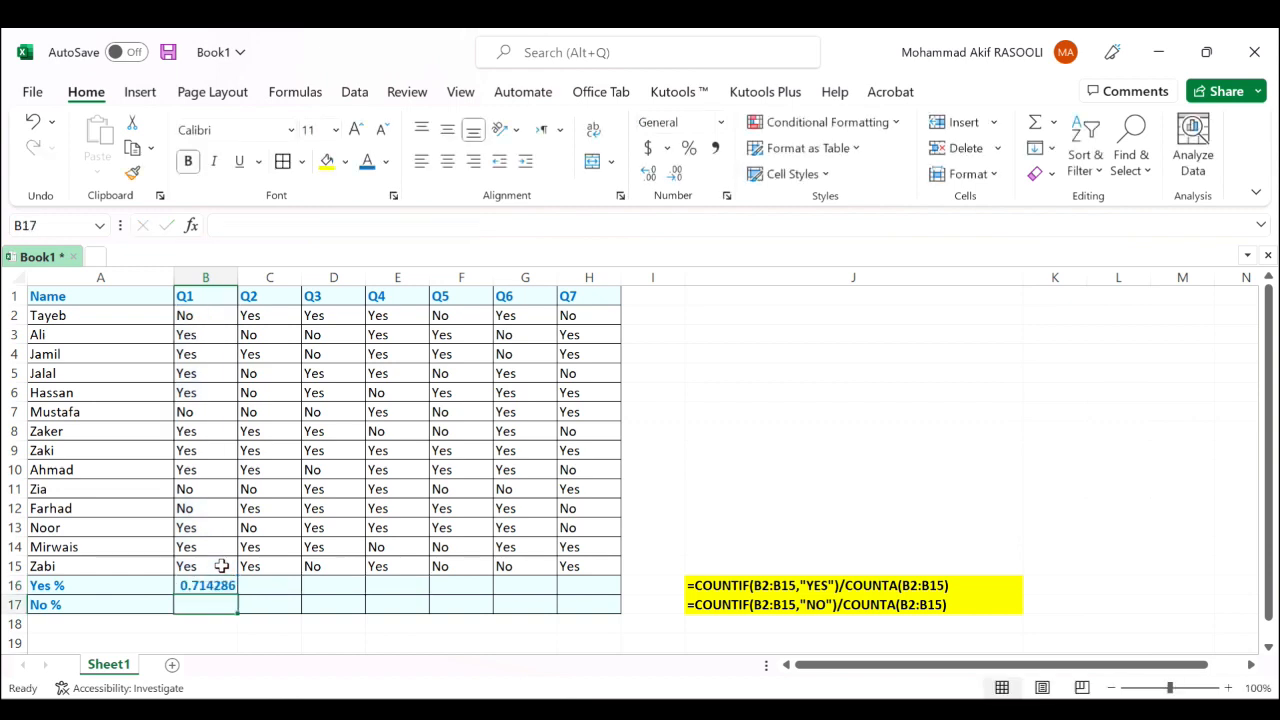
click(223, 586)
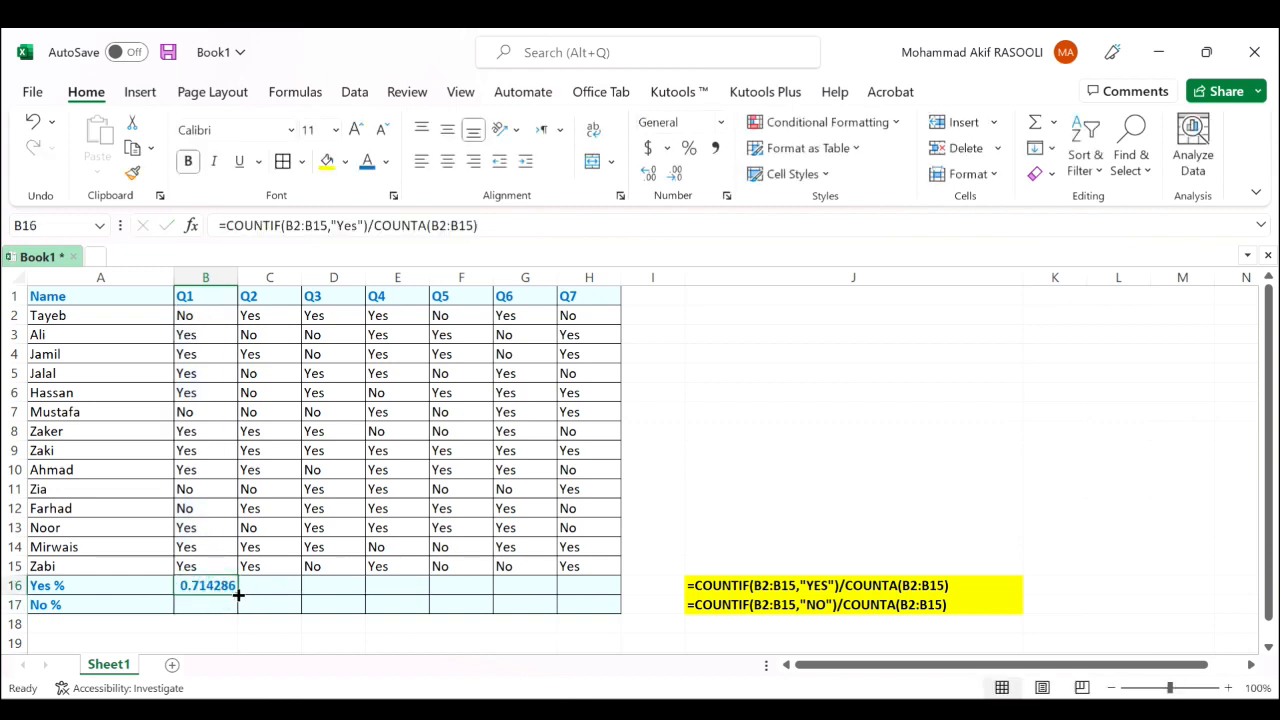
drag(238, 595, 596, 606)
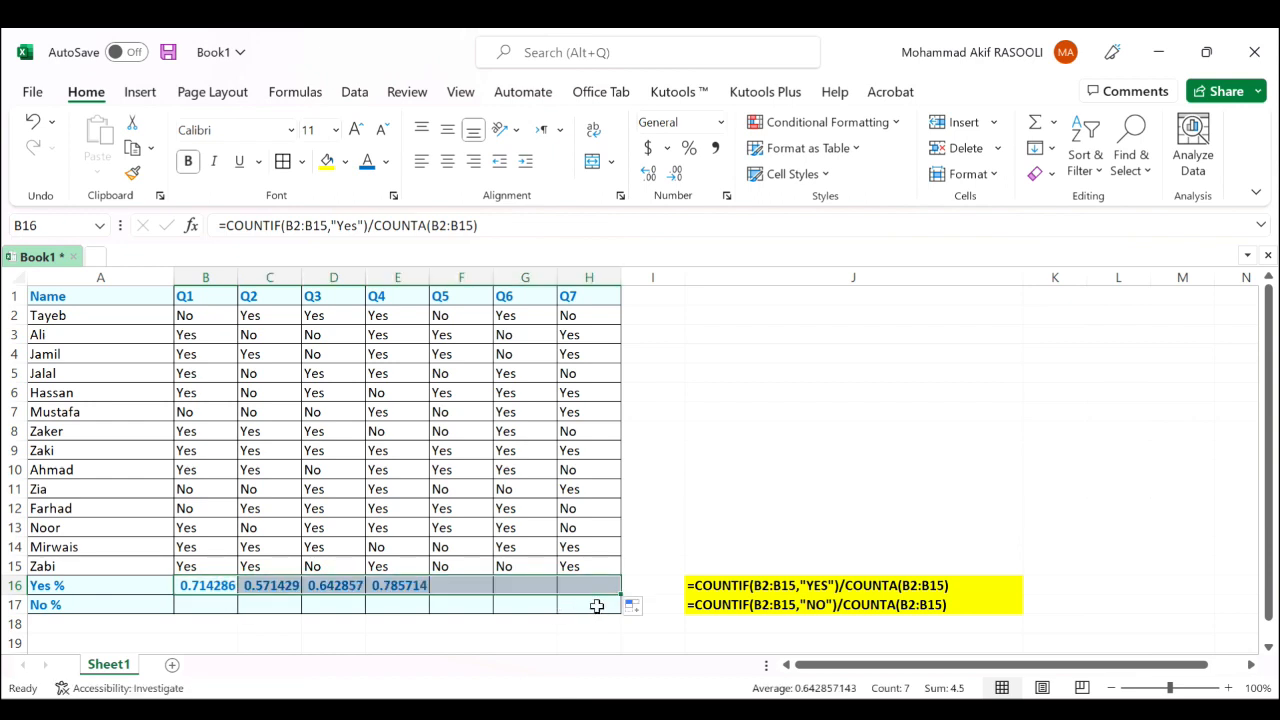
Enter =COUNTIF(B2:B15,"No")/COUNTA(B2:B15) in cell B17 and fill it across the No % row to Q7
click(209, 606)
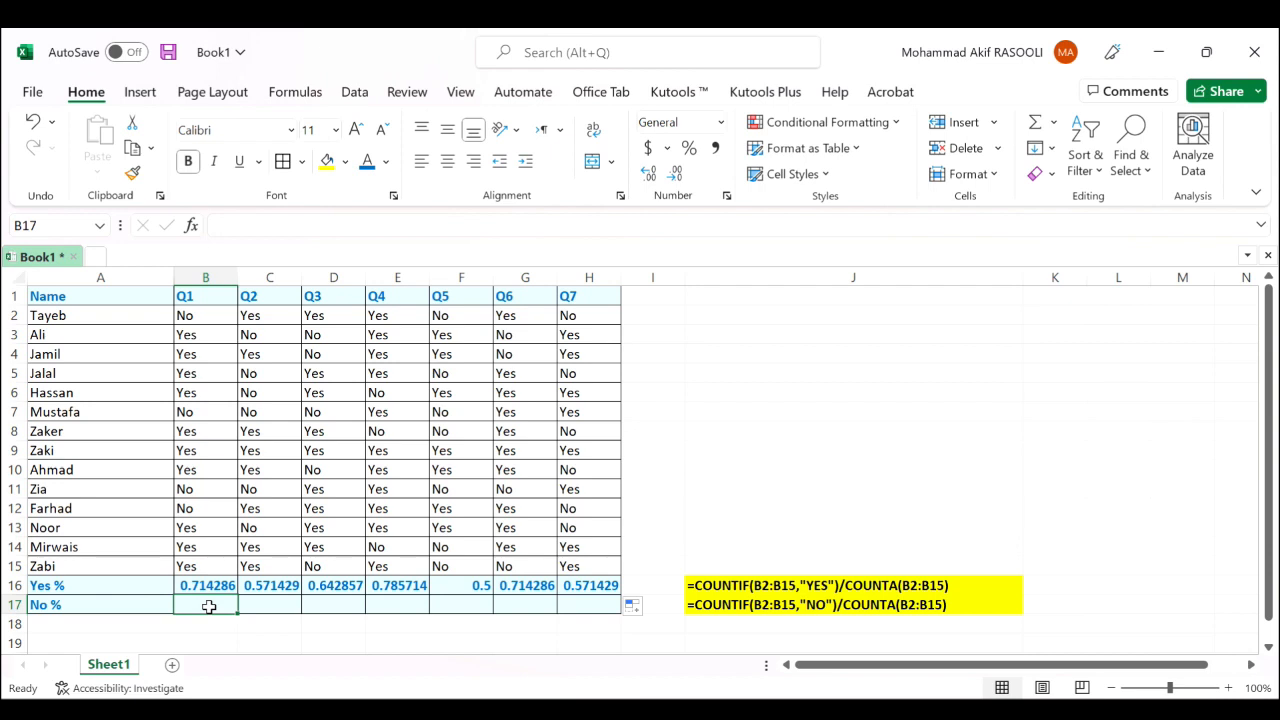
text(=)
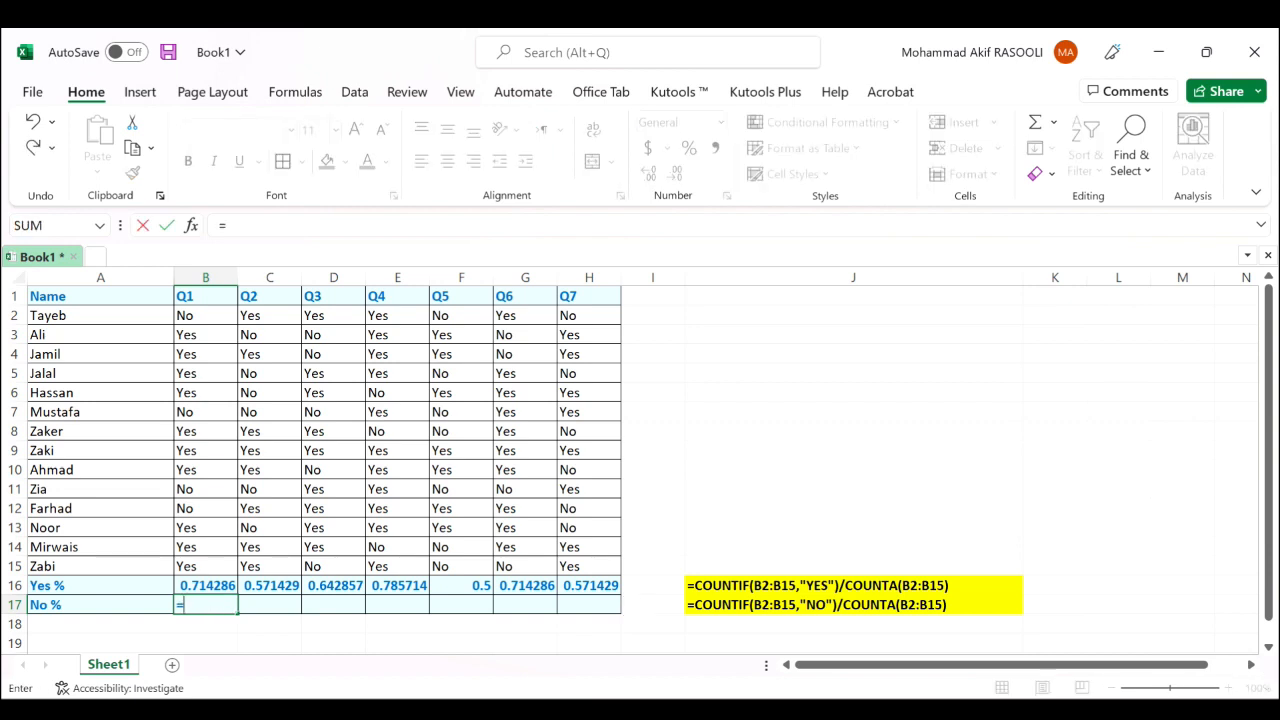
text(countif)
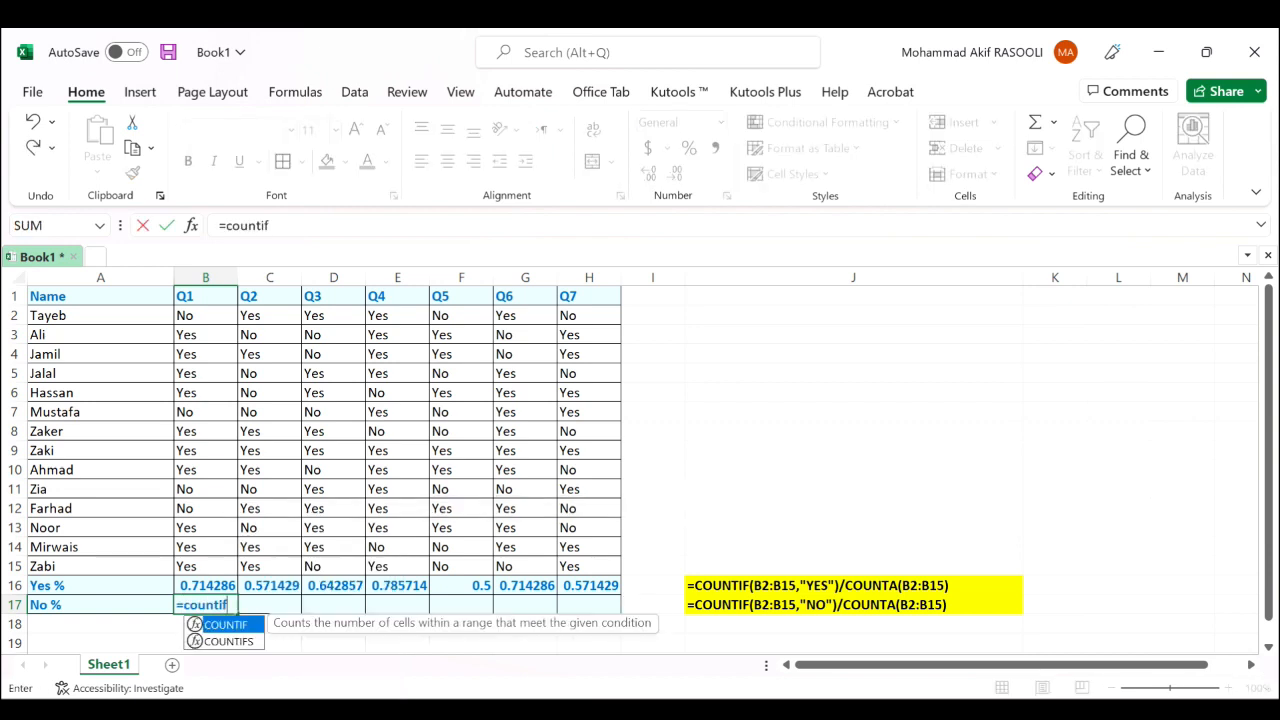
key(Tab)
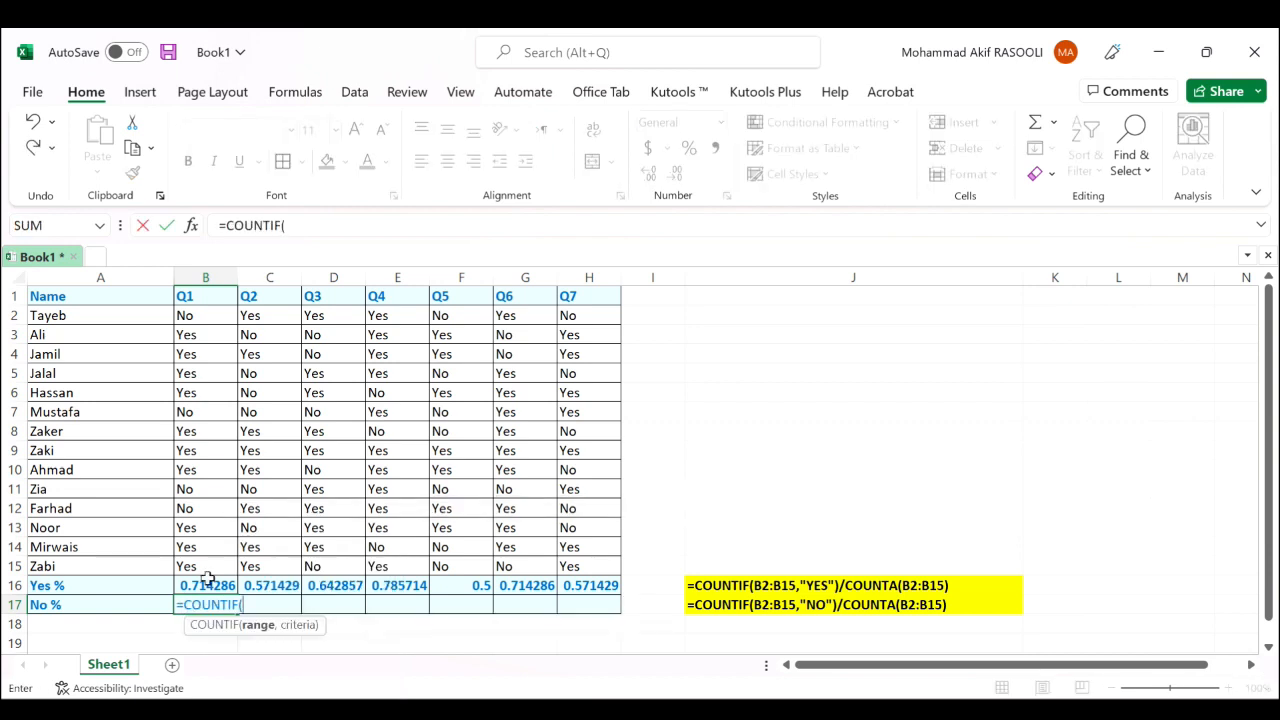
drag(206, 317, 201, 561)
text(,"No")/coun)
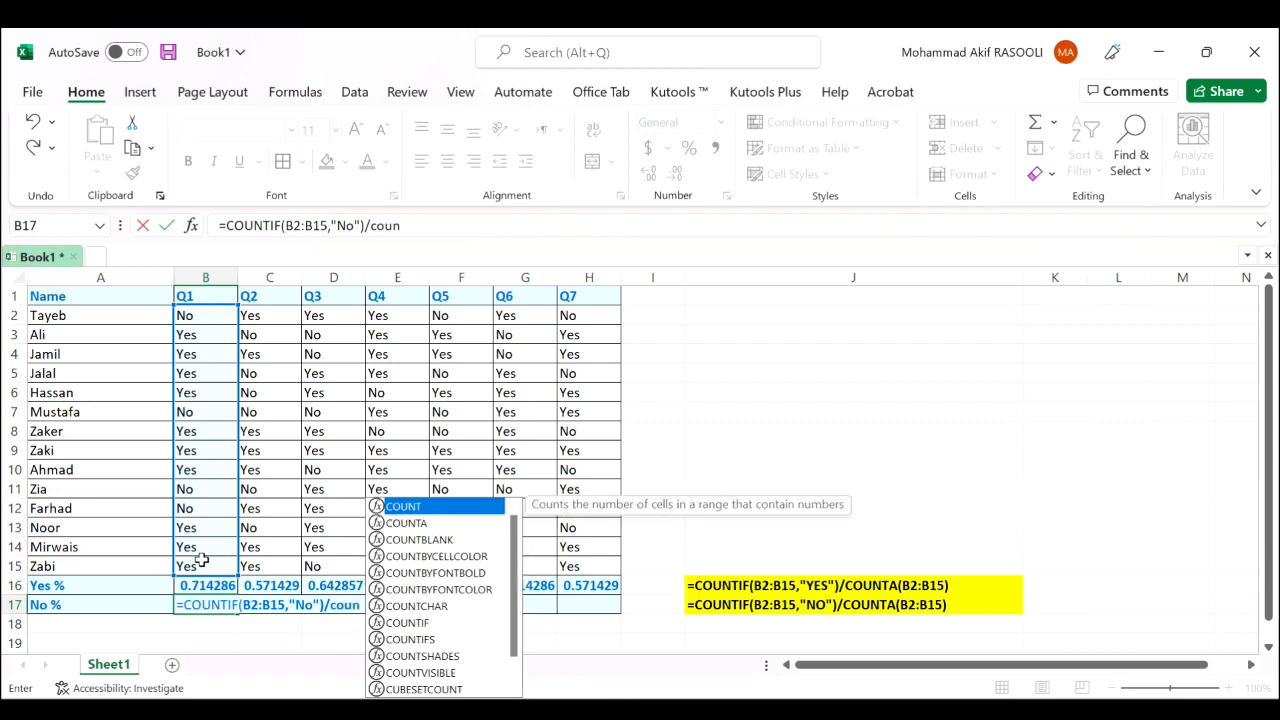
text(a)
key(Tab)
drag(214, 320, 219, 565)
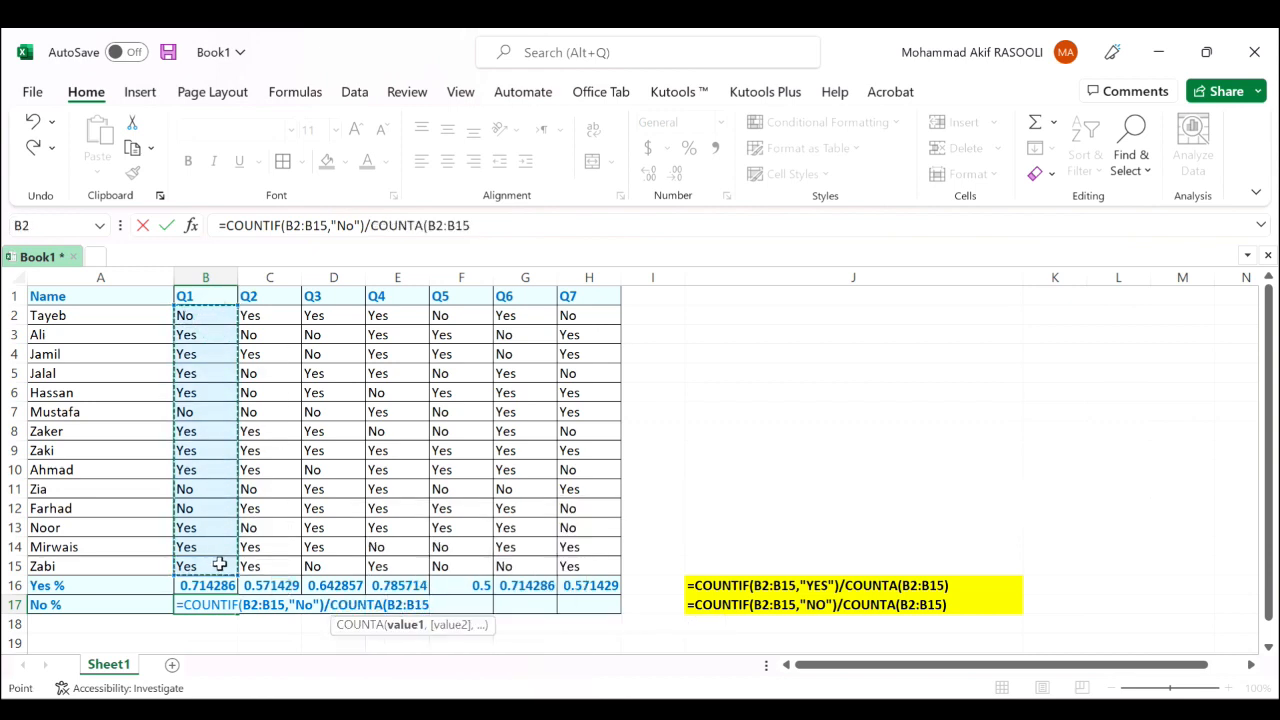
key(Return)
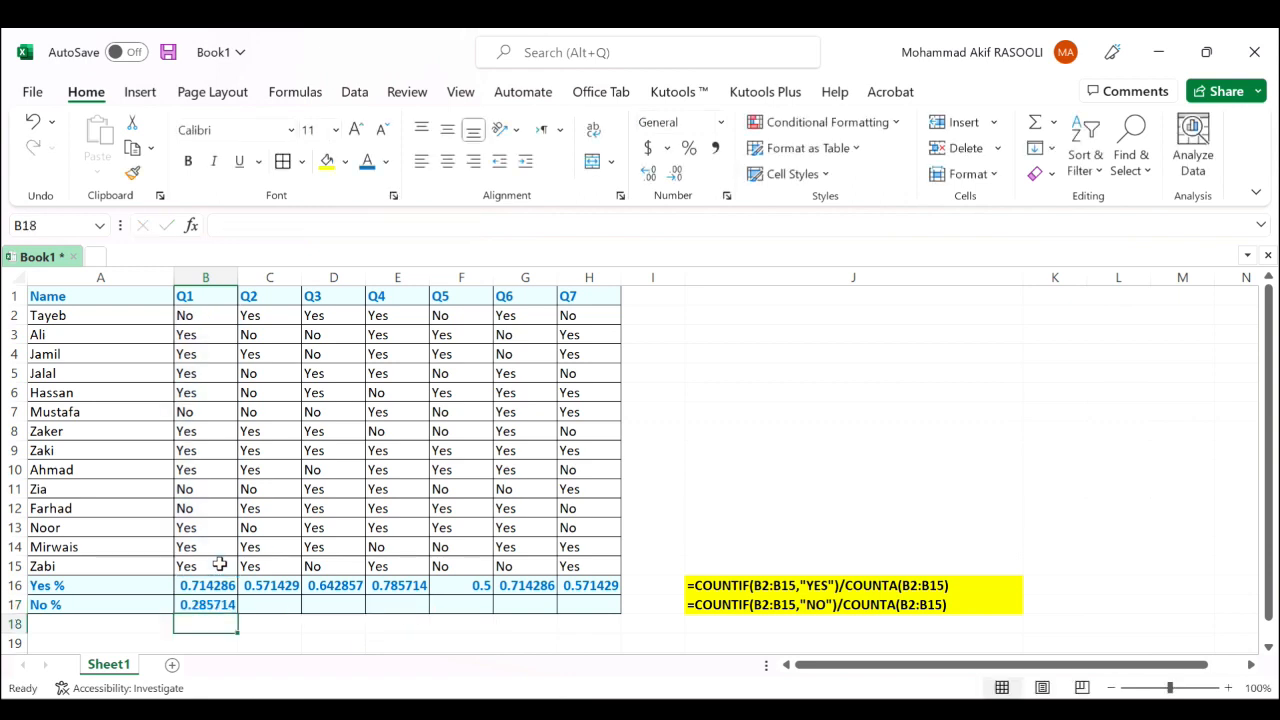
click(217, 604)
drag(235, 615, 605, 625)
Format the Yes % and No % results in B16:H17 as percentages
drag(218, 586, 591, 606)
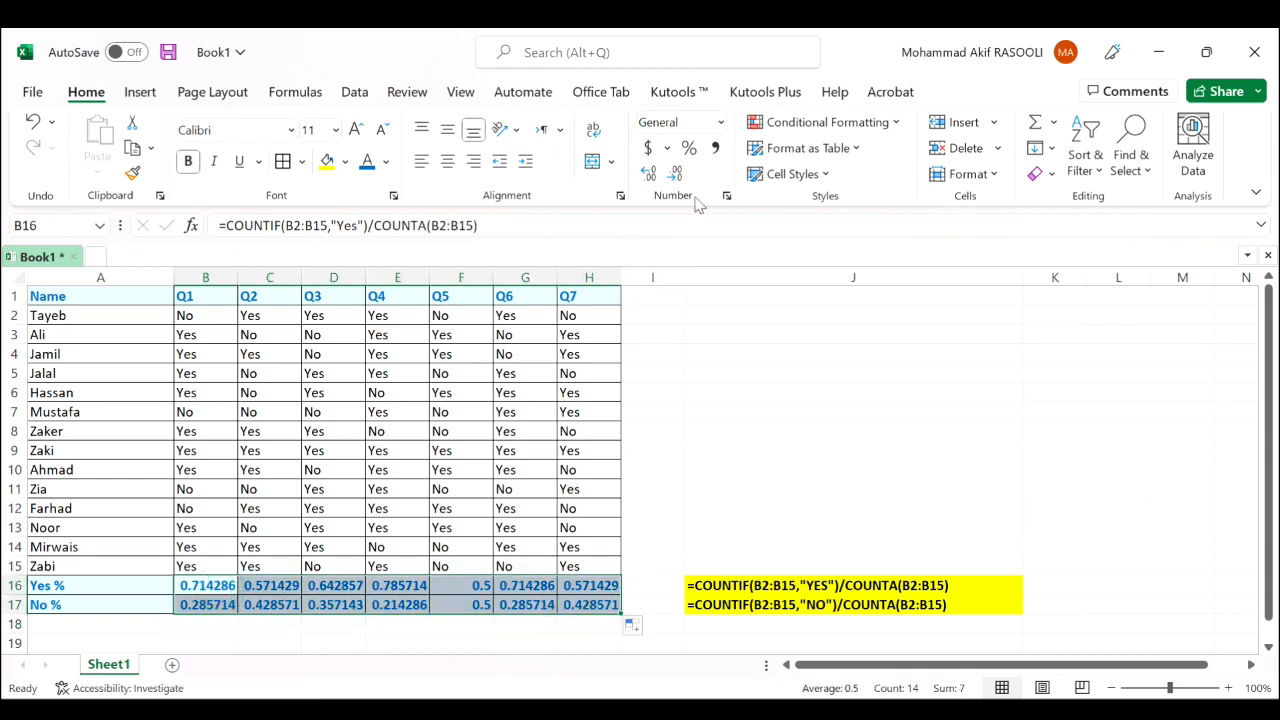
click(689, 148)
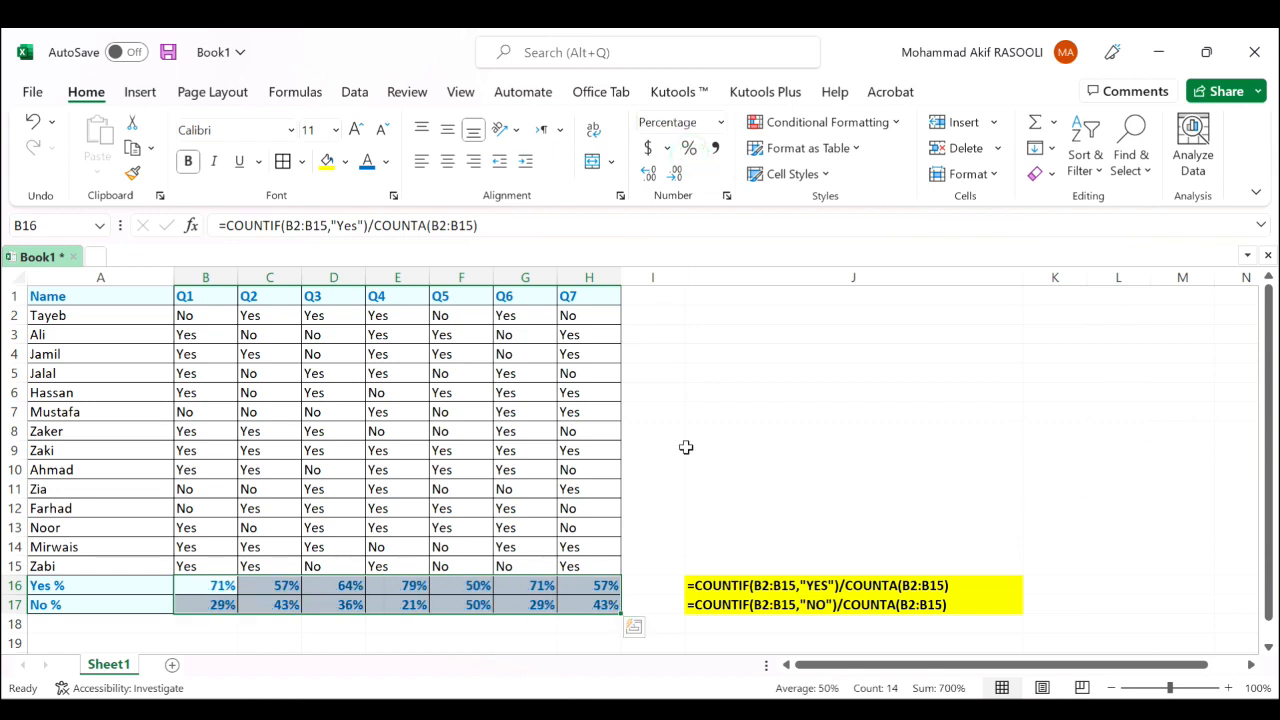
click(548, 638)
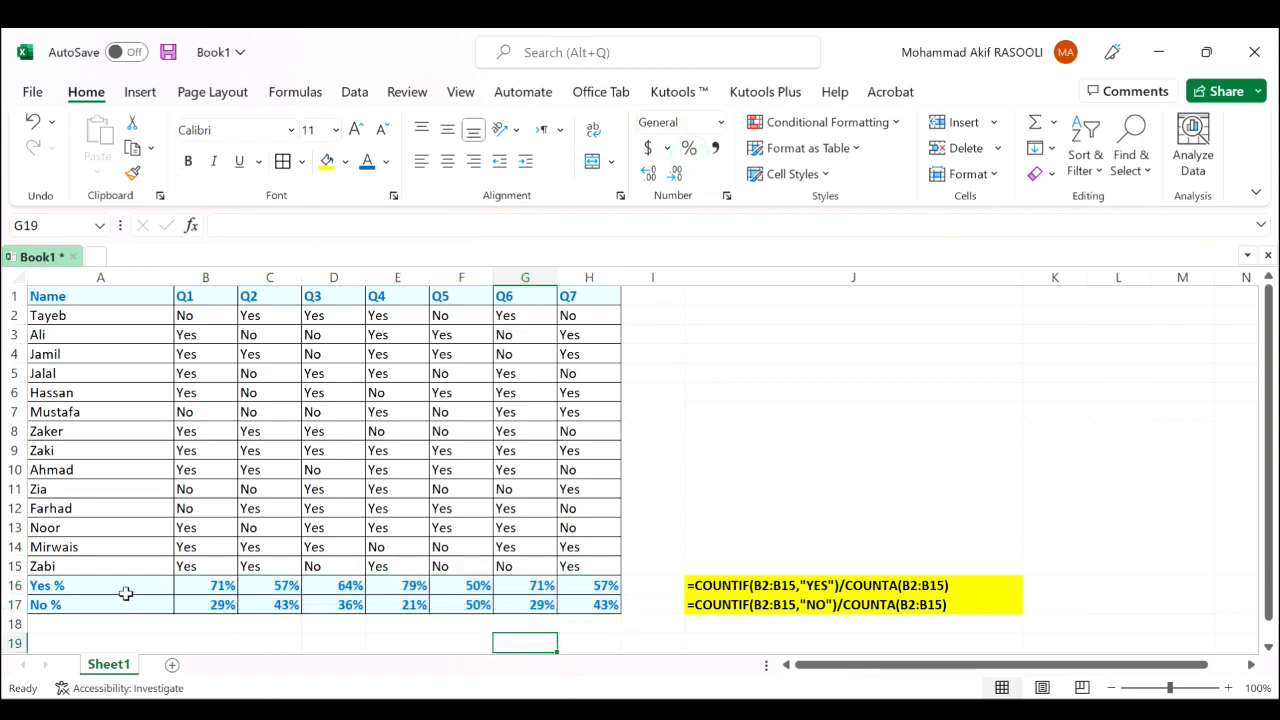
Insert a 2-D stacked bar chart from the A1:H1 headers and the A16:H17 percentage rows, and place it beside the table
drag(80, 585, 612, 626)
drag(62, 590, 576, 604)
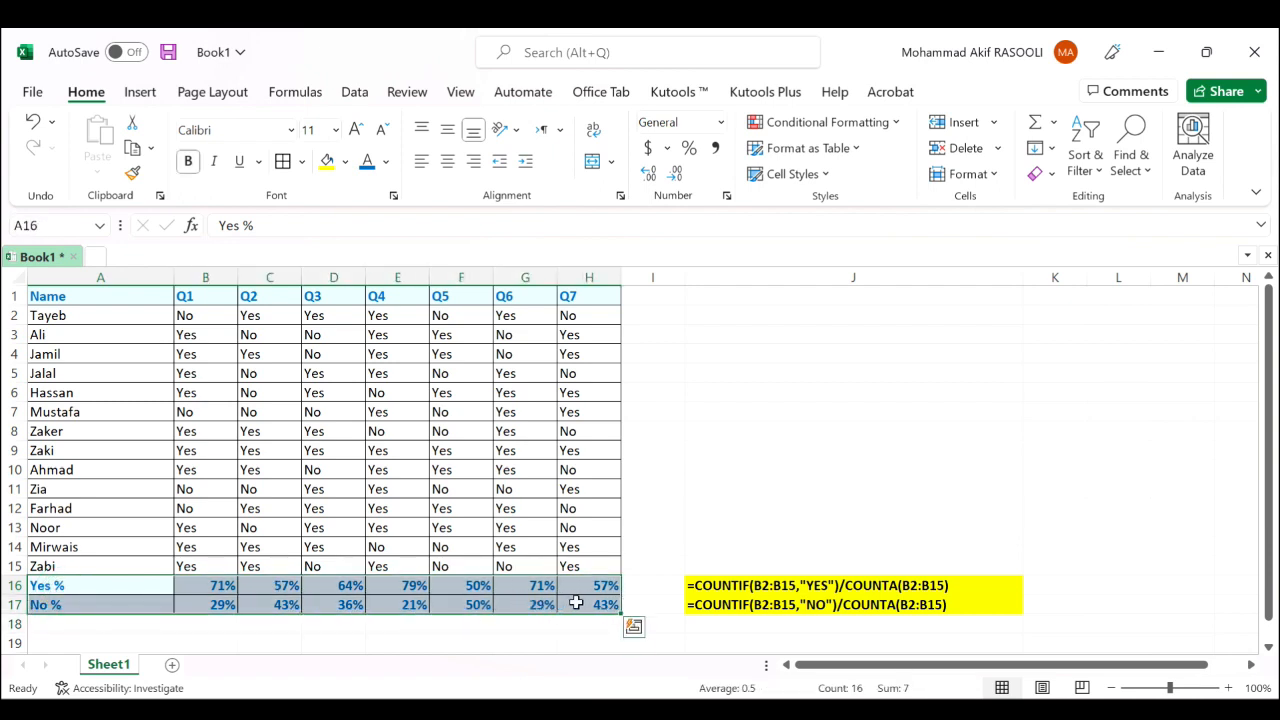
drag(49, 294, 597, 297)
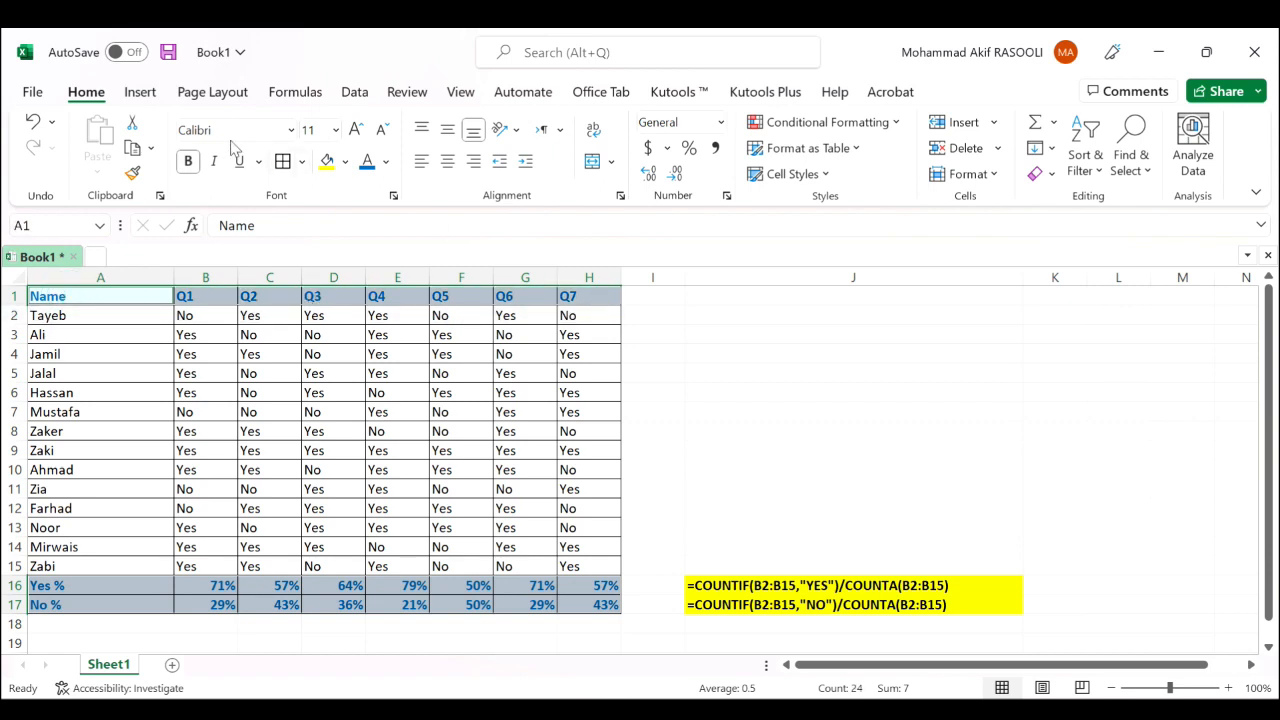
click(153, 100)
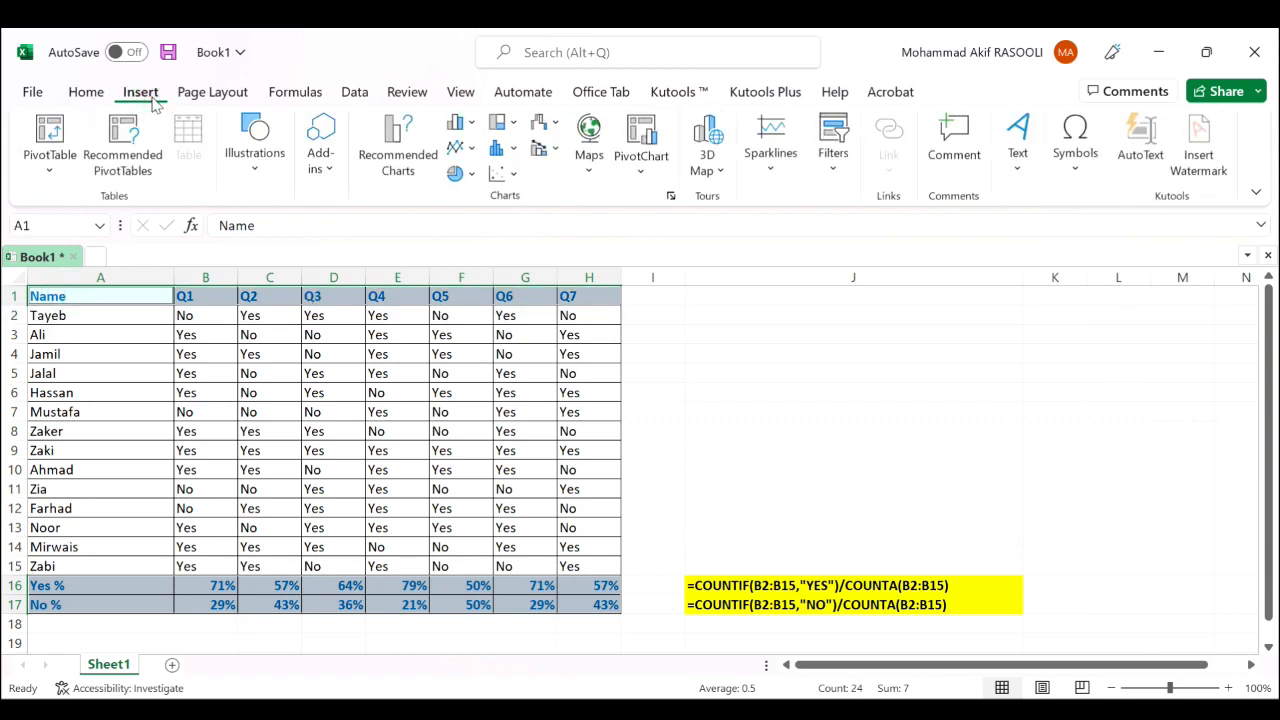
click(473, 122)
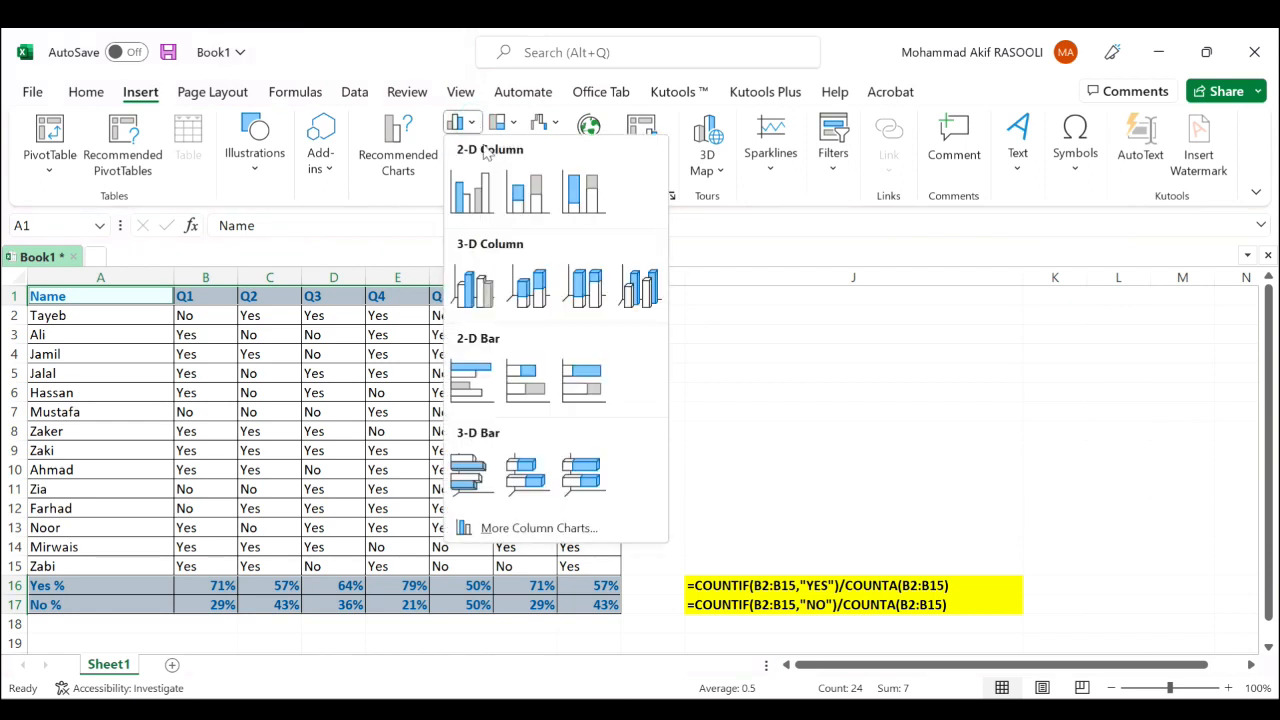
click(536, 386)
drag(788, 339, 1011, 296)
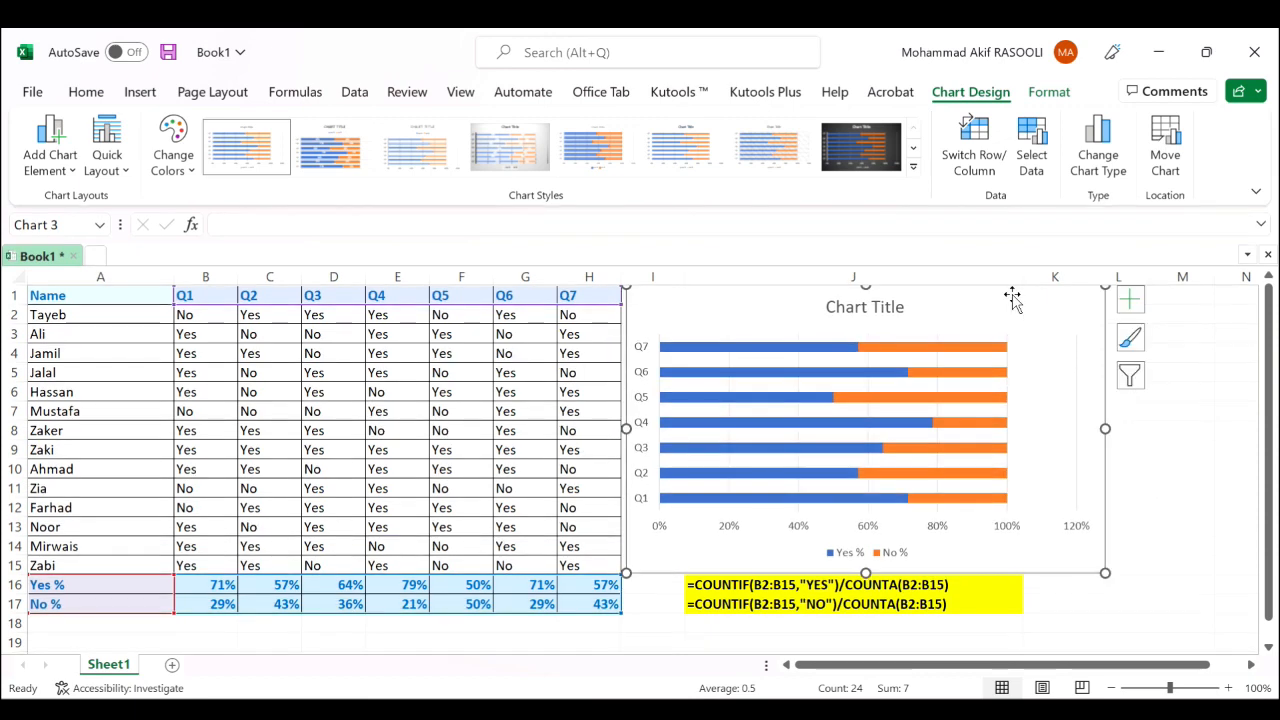
Change the bar chart's title to "Yes No Chart"
click(901, 310)
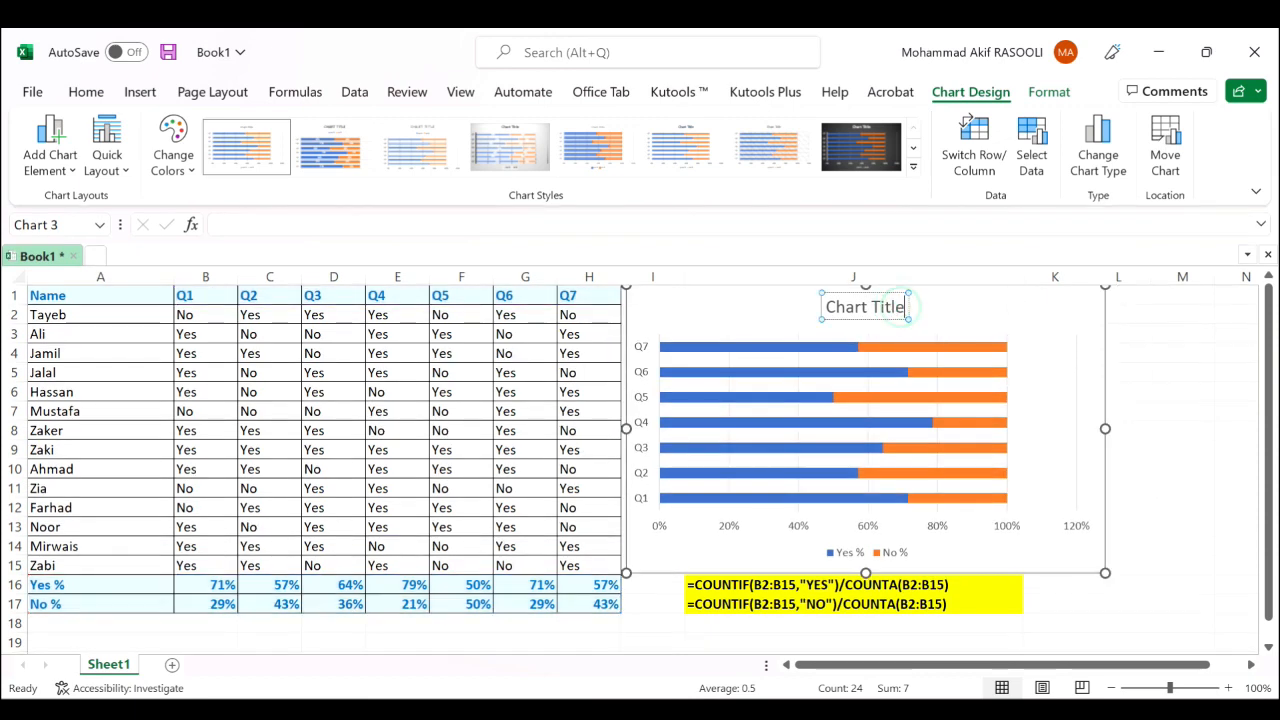
key(BackSpace)
key(BackSpace)
key(BackSpace)
key(BackSpace)
key(BackSpace)
key(BackSpace)
key(BackSpace)
key(BackSpace)
key(BackSpace)
key(BackSpace)
key(BackSpace)
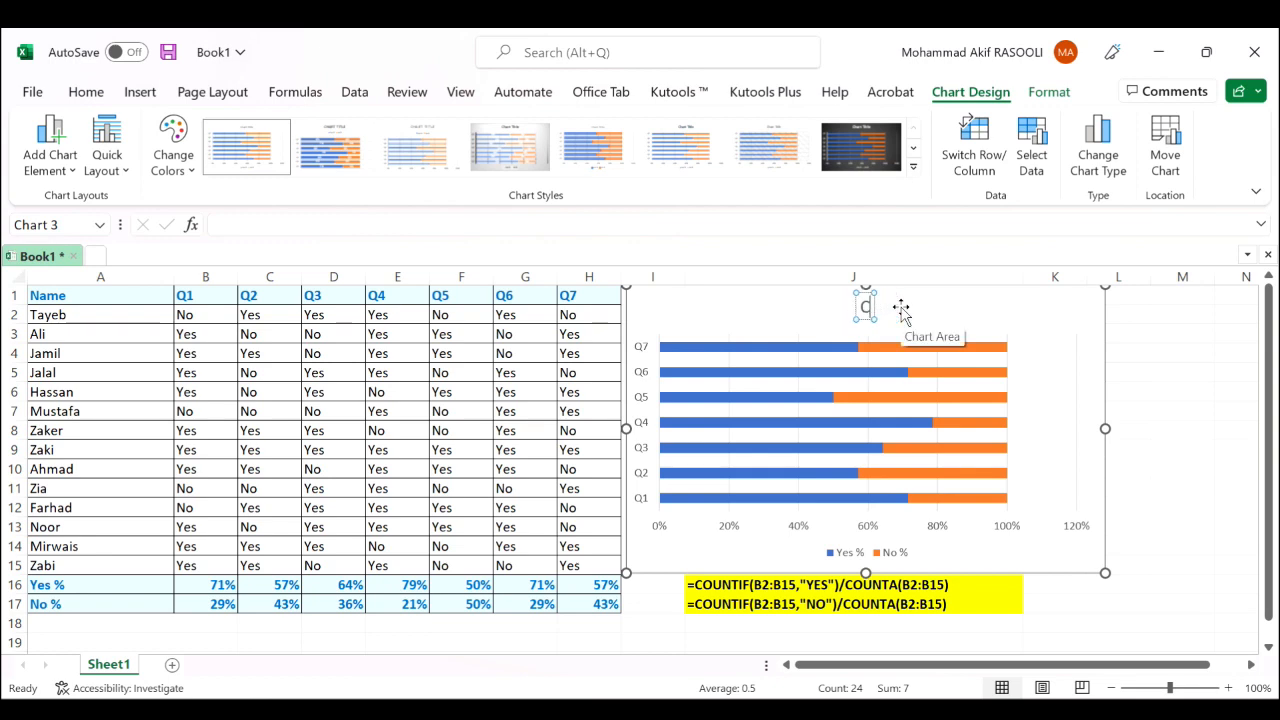
text(Yes No Char)
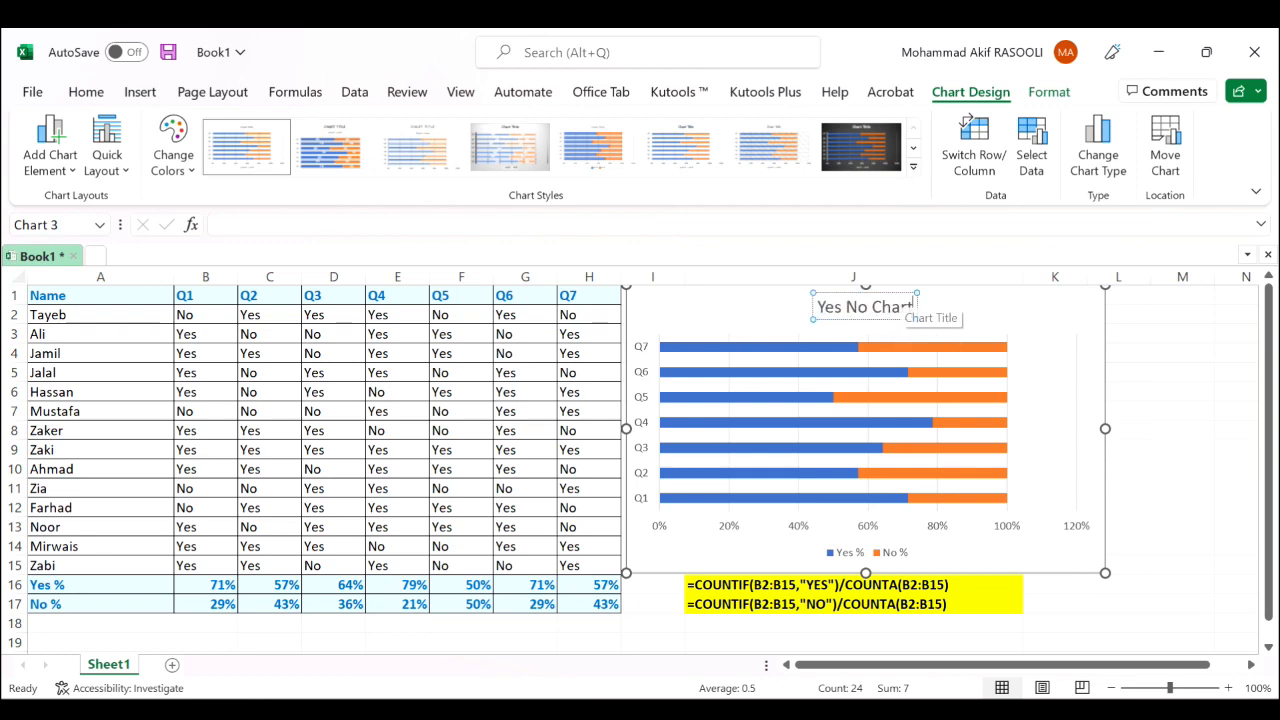
text(t)
click(1060, 315)
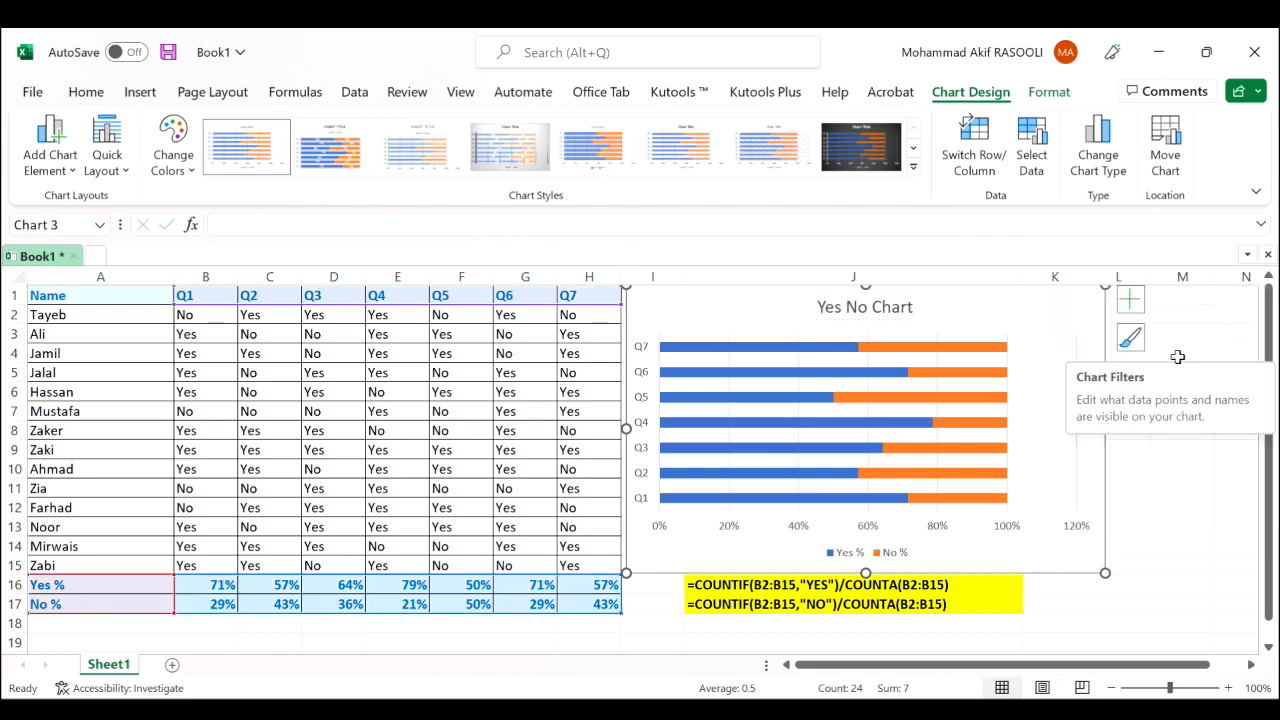
Add data labels to the bars of the Yes No chart
click(1132, 304)
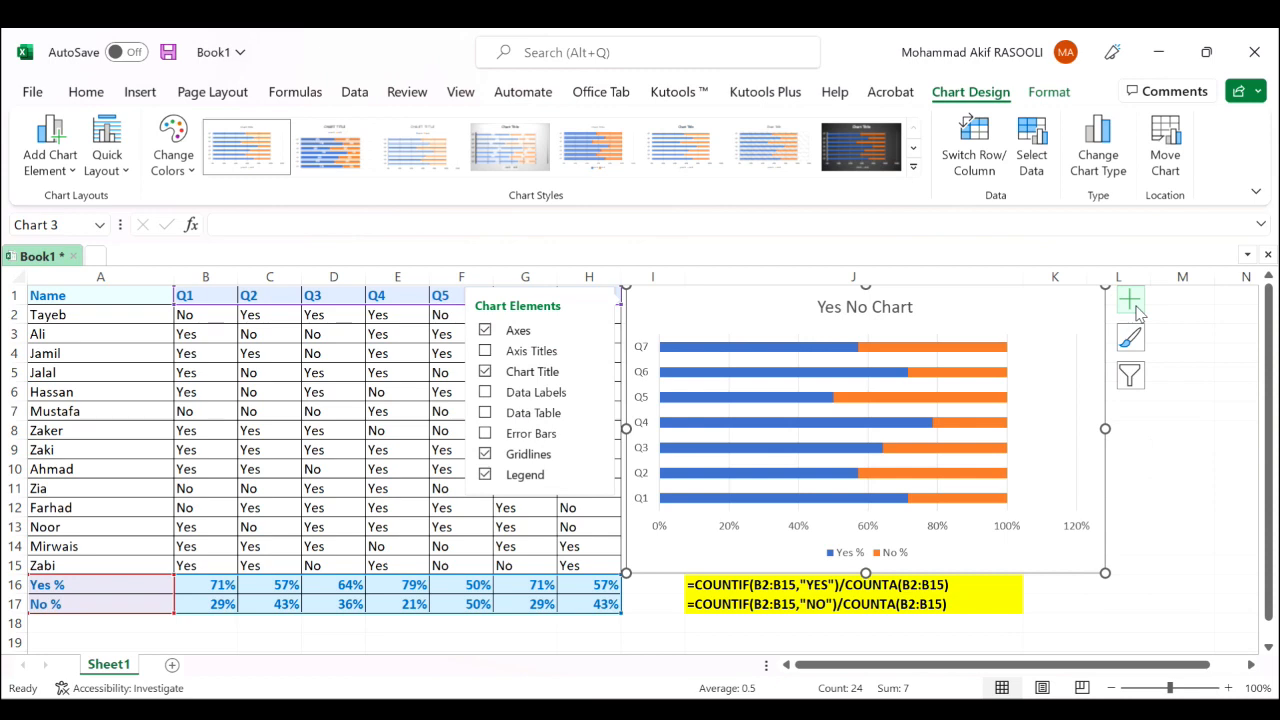
click(487, 394)
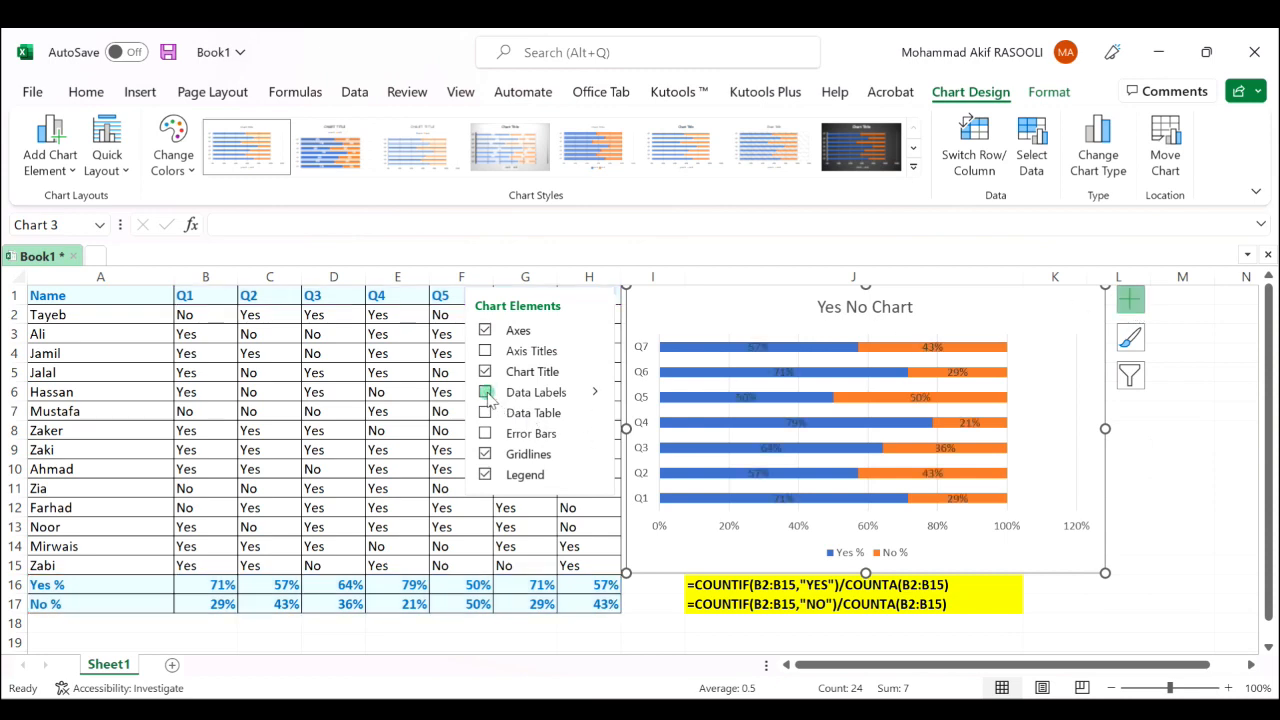
click(1134, 308)
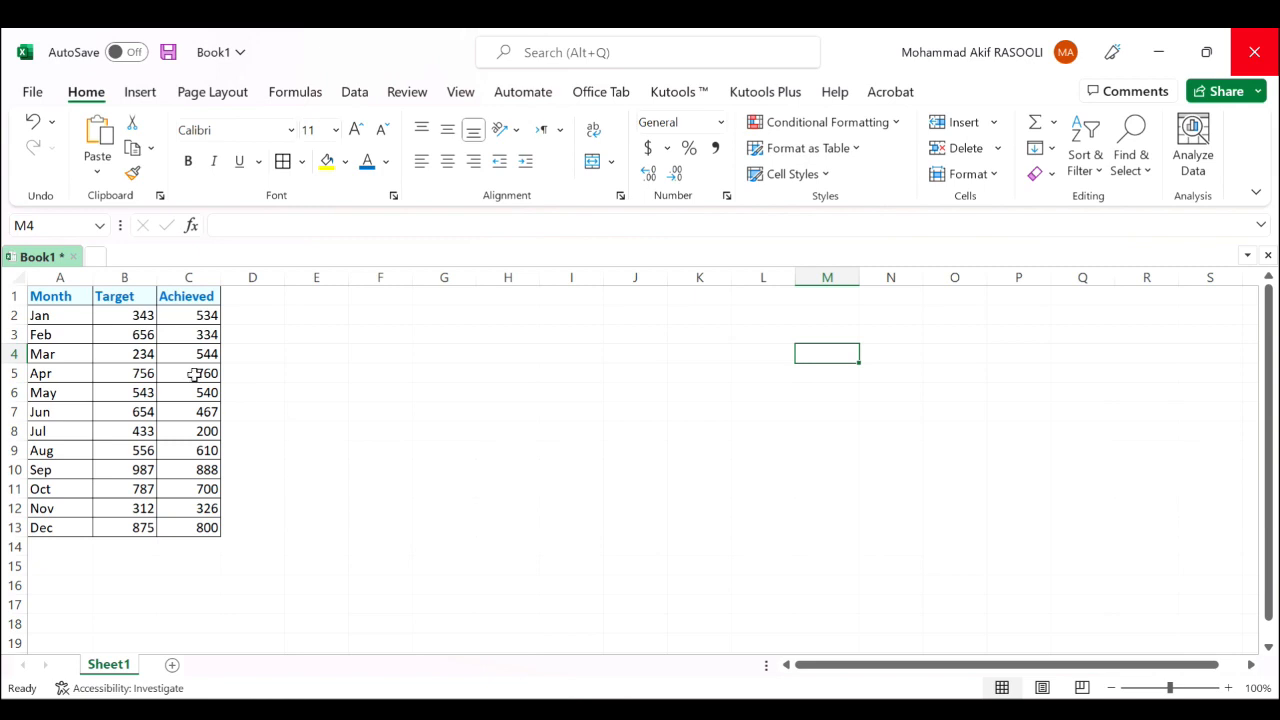
Insert a 2-D clustered column chart from the Month, Target and Achieved data in A1:C13
drag(67, 296, 189, 528)
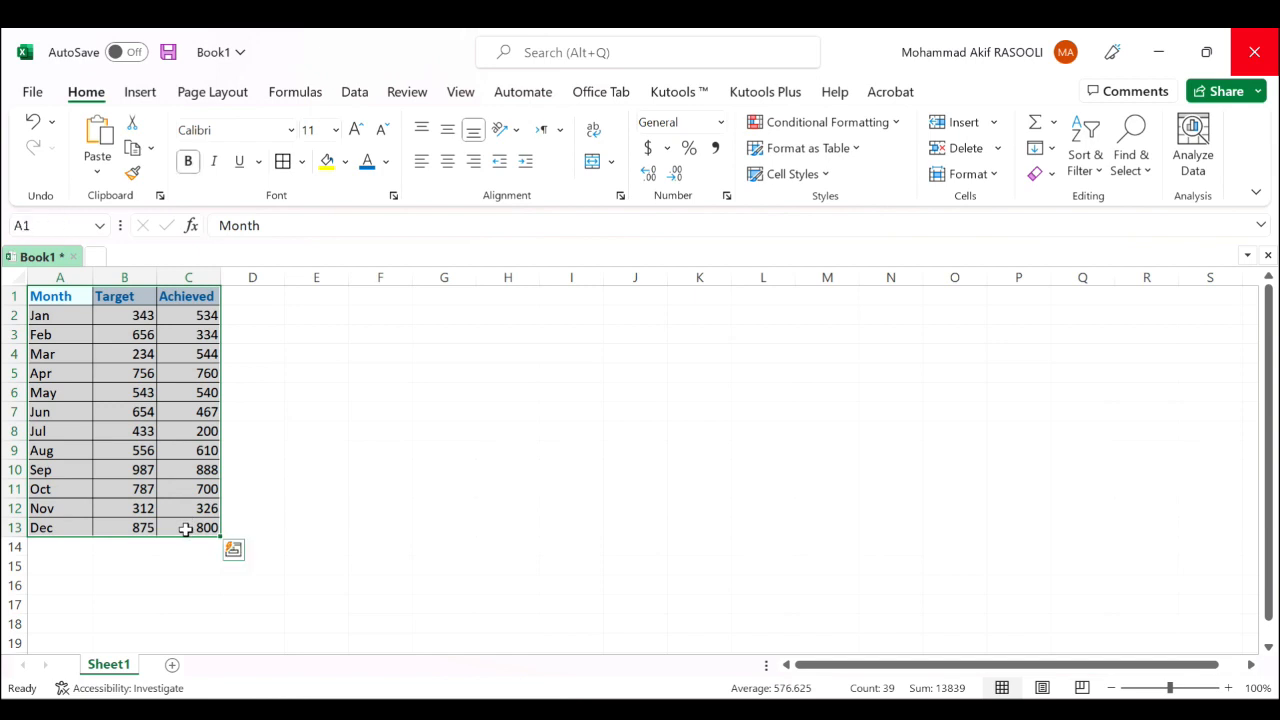
click(143, 93)
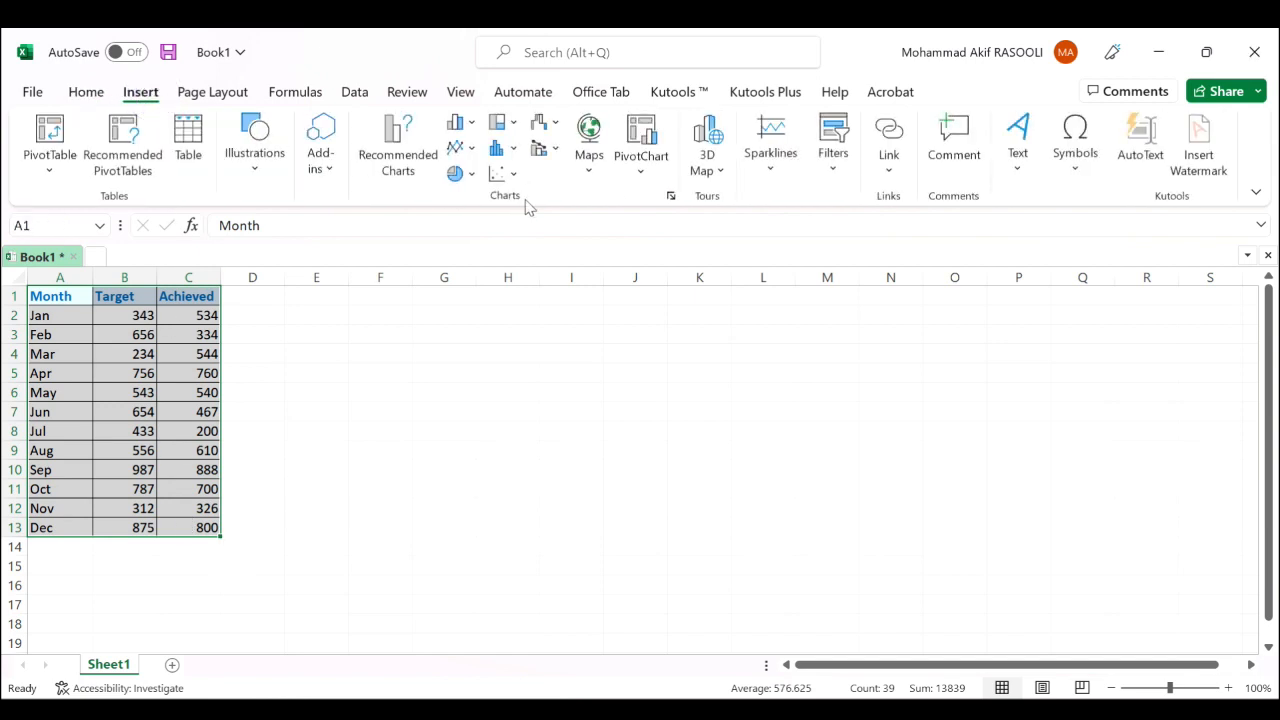
click(478, 130)
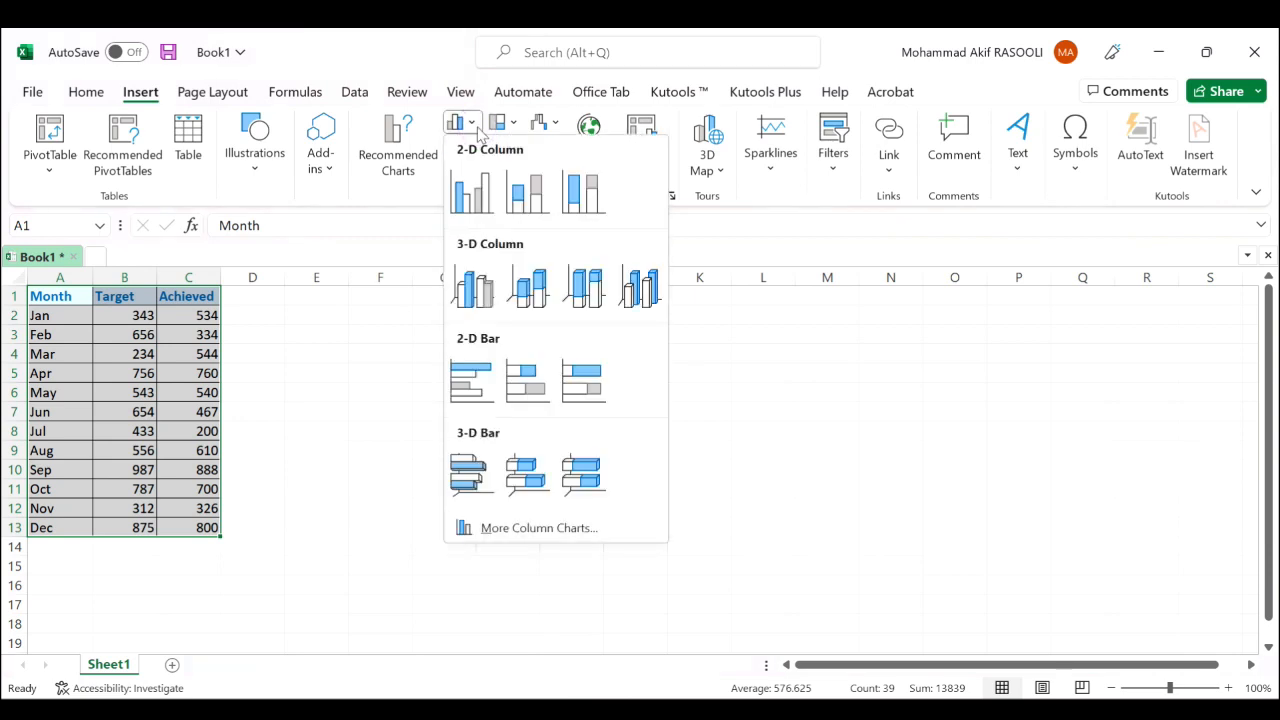
click(475, 200)
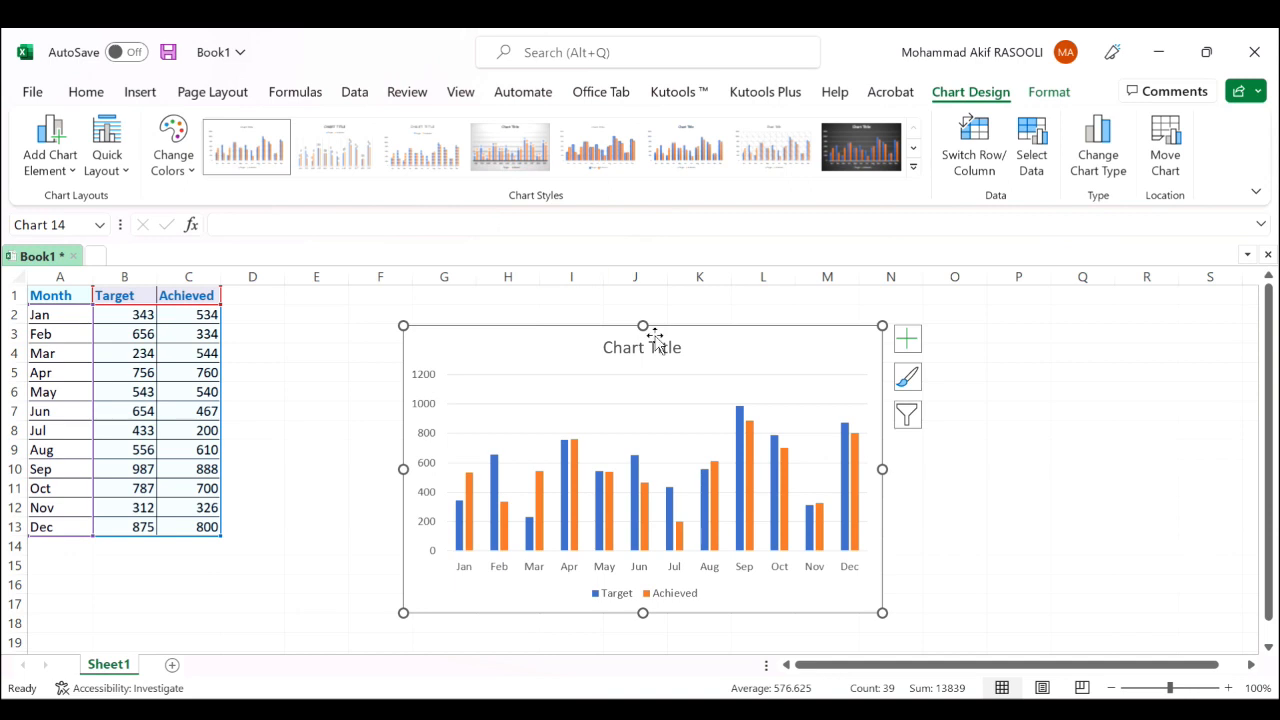
Change the chart to a custom combination with both series as clustered columns and Target on the secondary axis
right_click(632, 538)
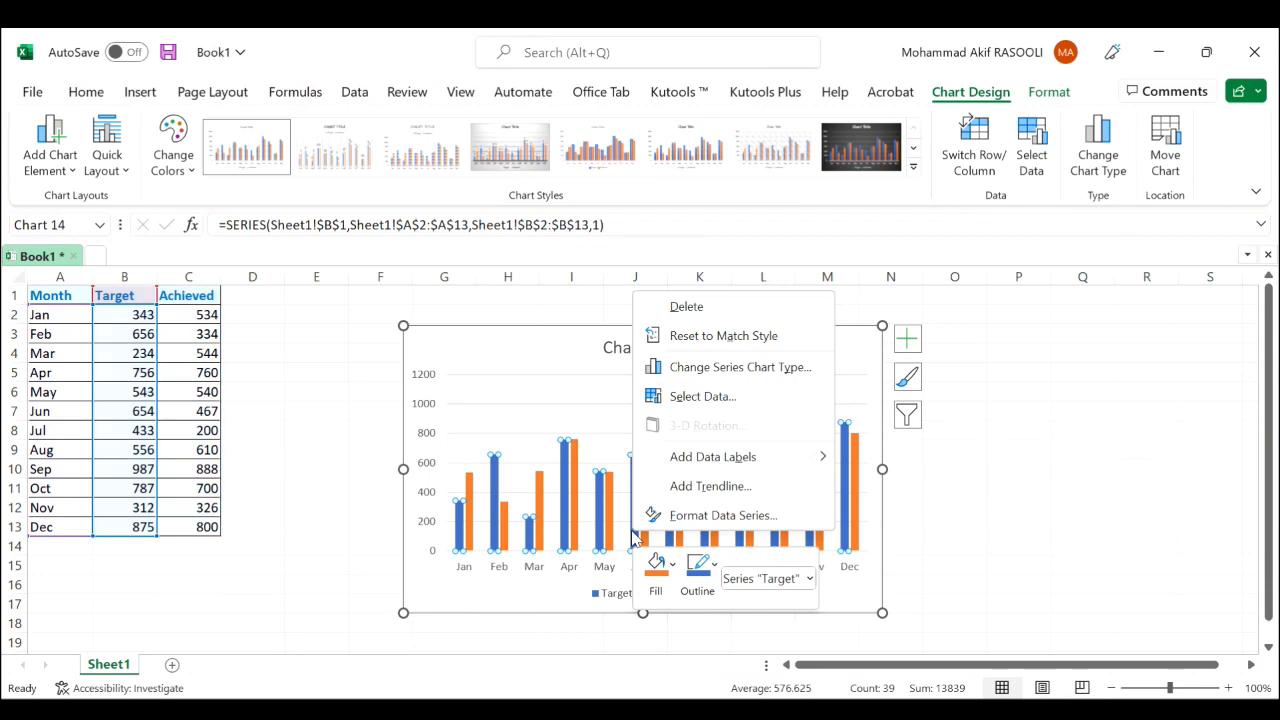
click(704, 368)
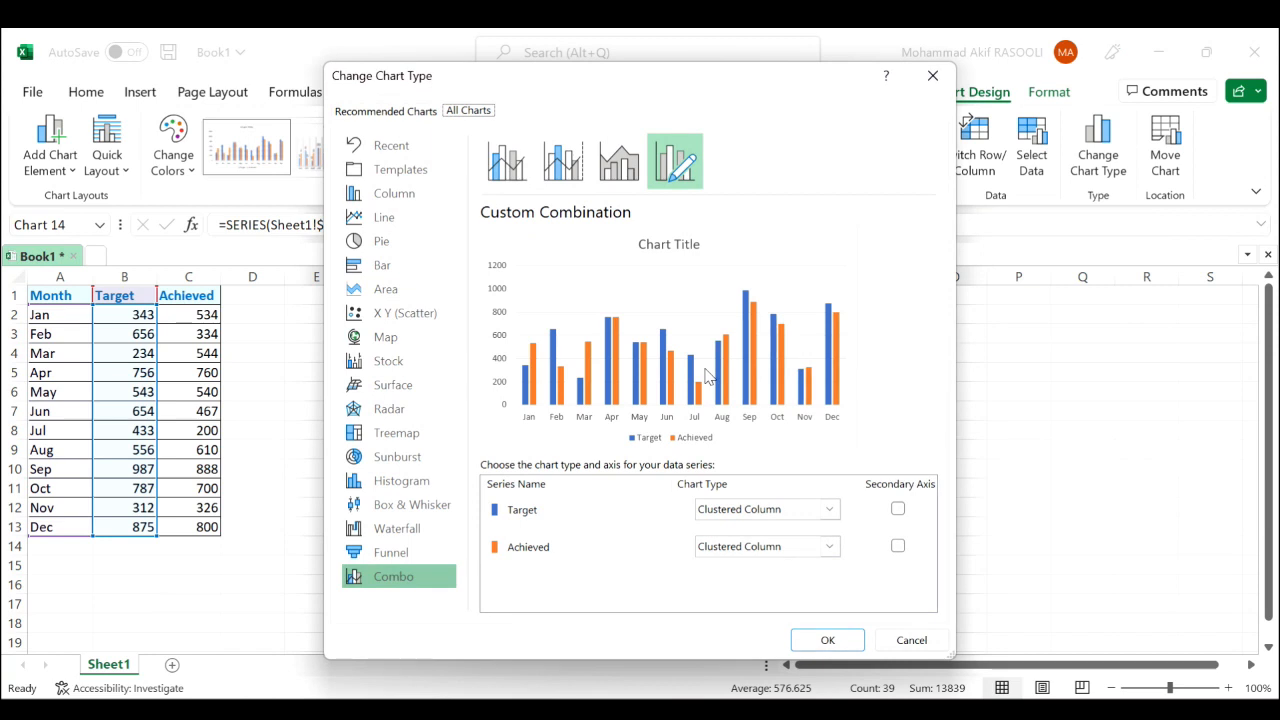
click(420, 578)
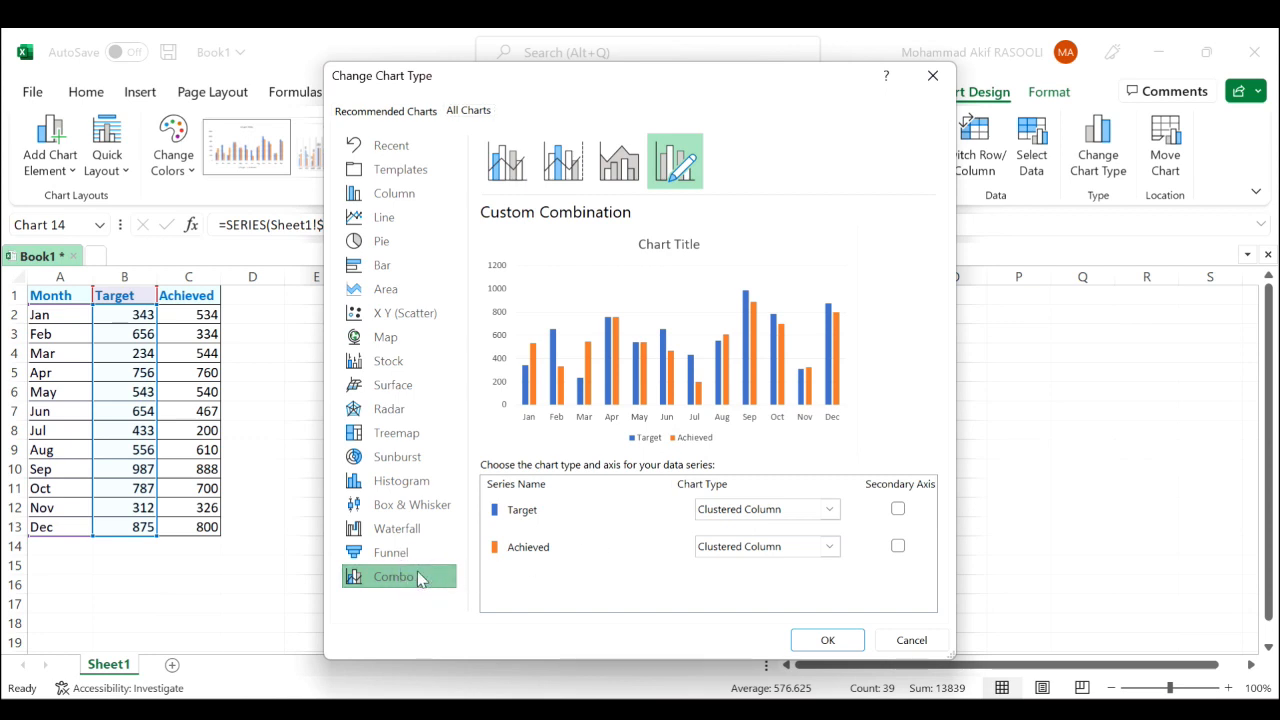
click(686, 172)
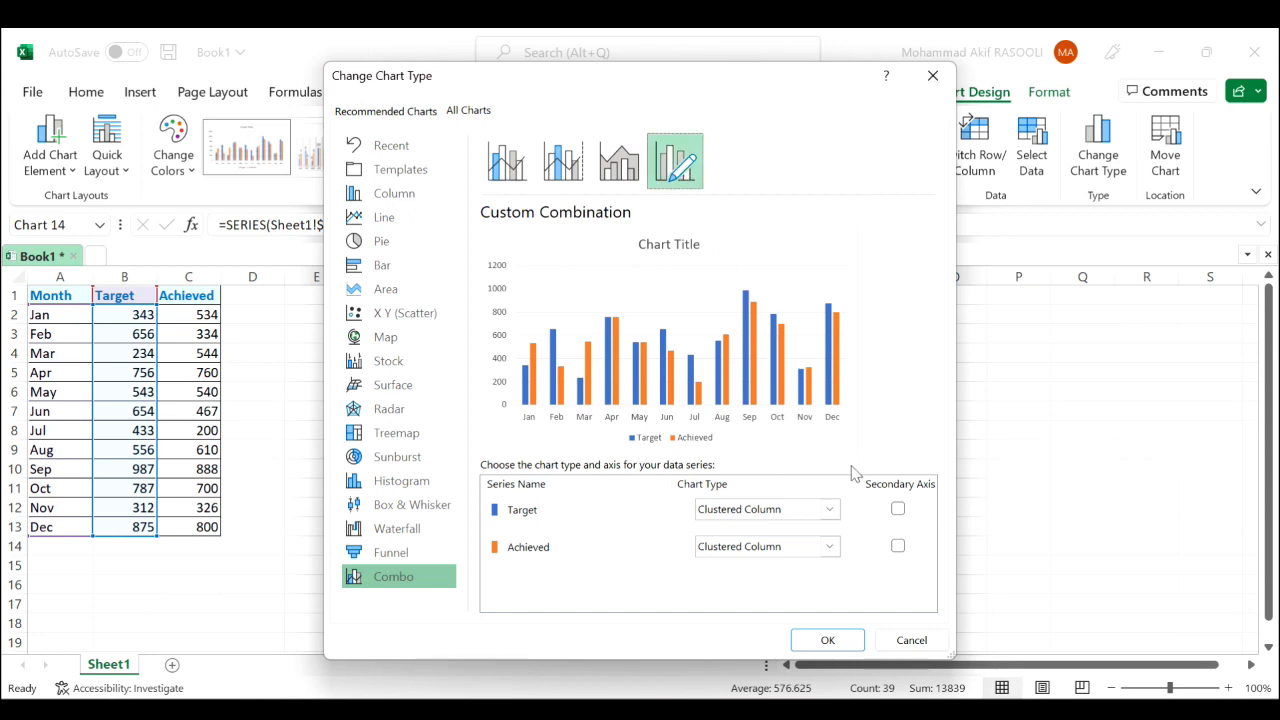
click(898, 509)
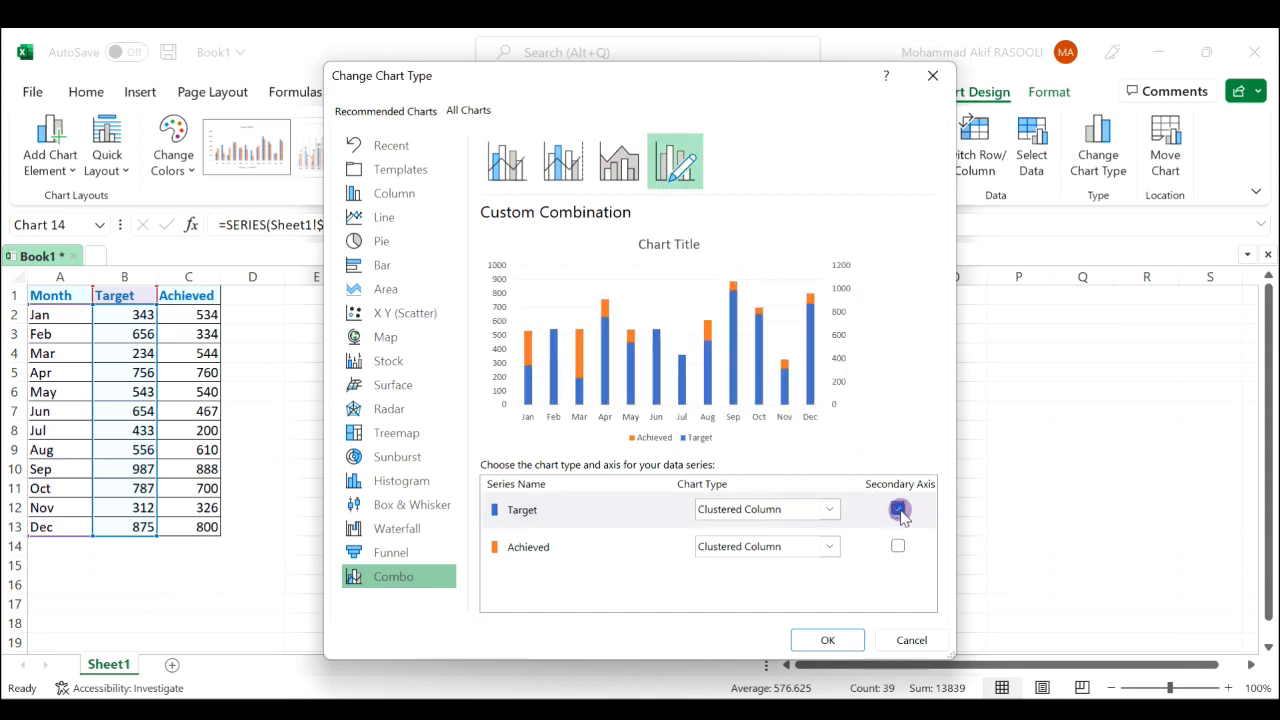
click(847, 645)
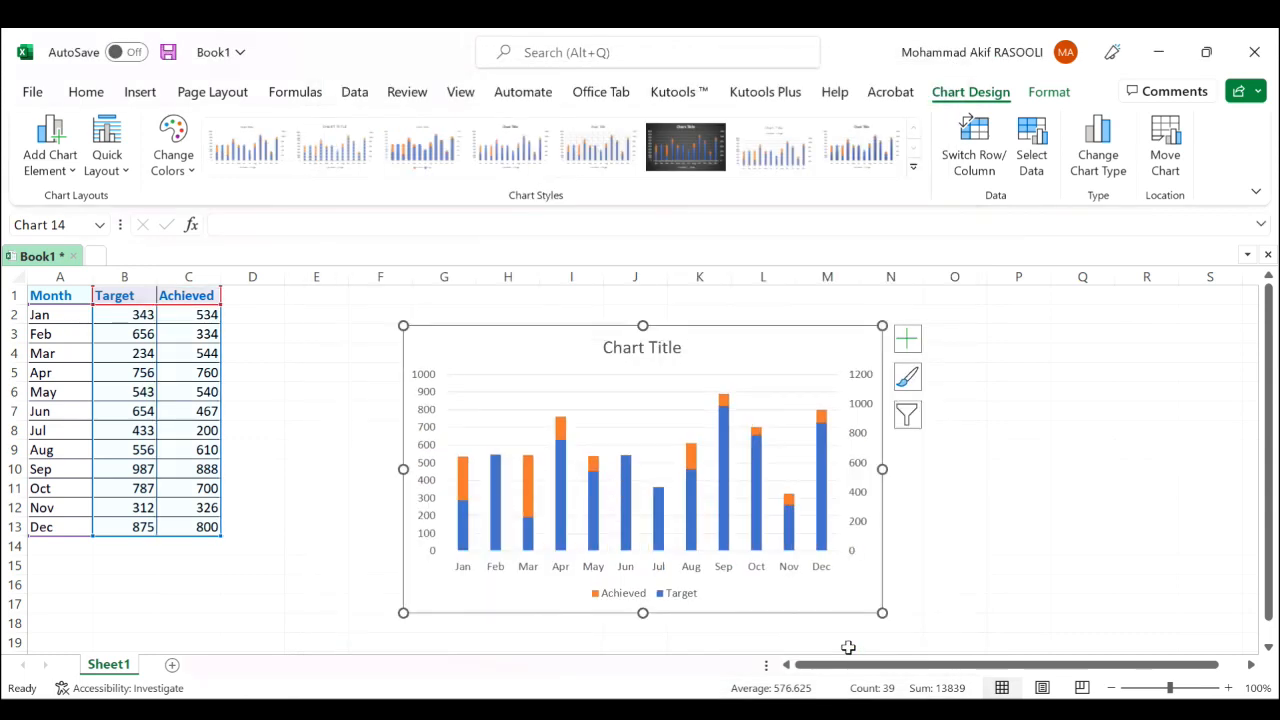
Set the Target series' gap width to 54%
right_click(658, 538)
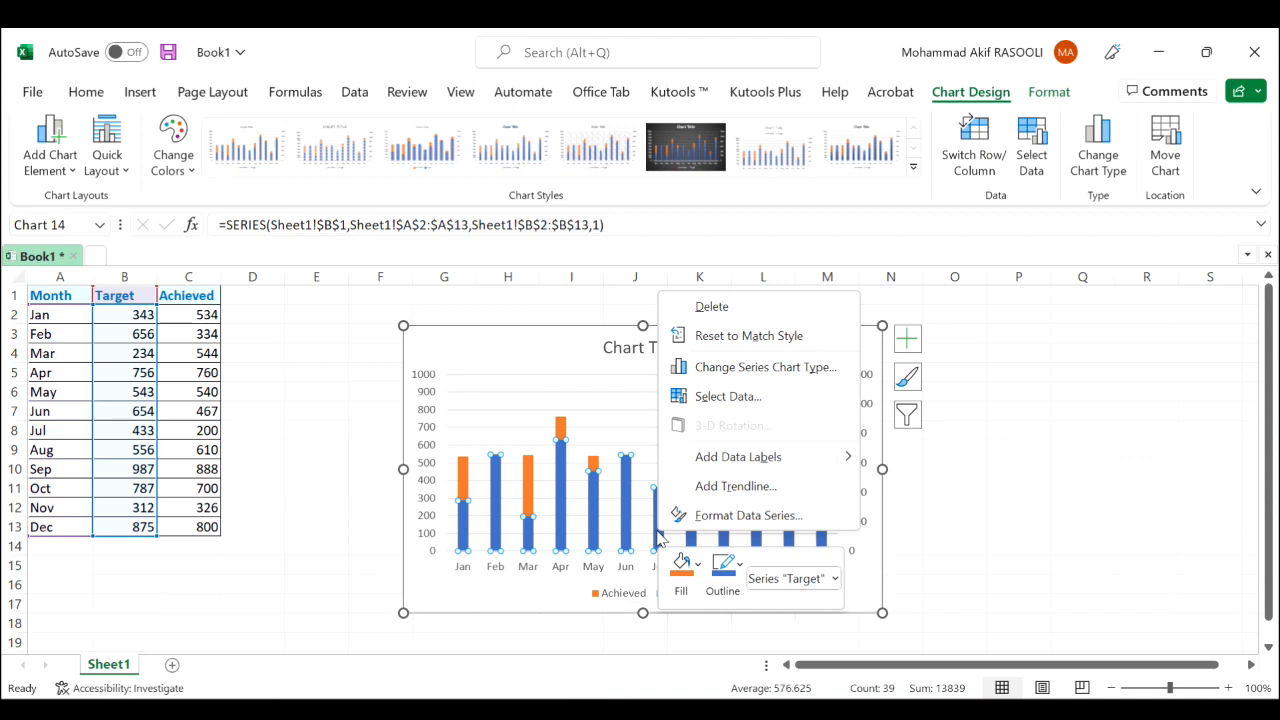
click(748, 515)
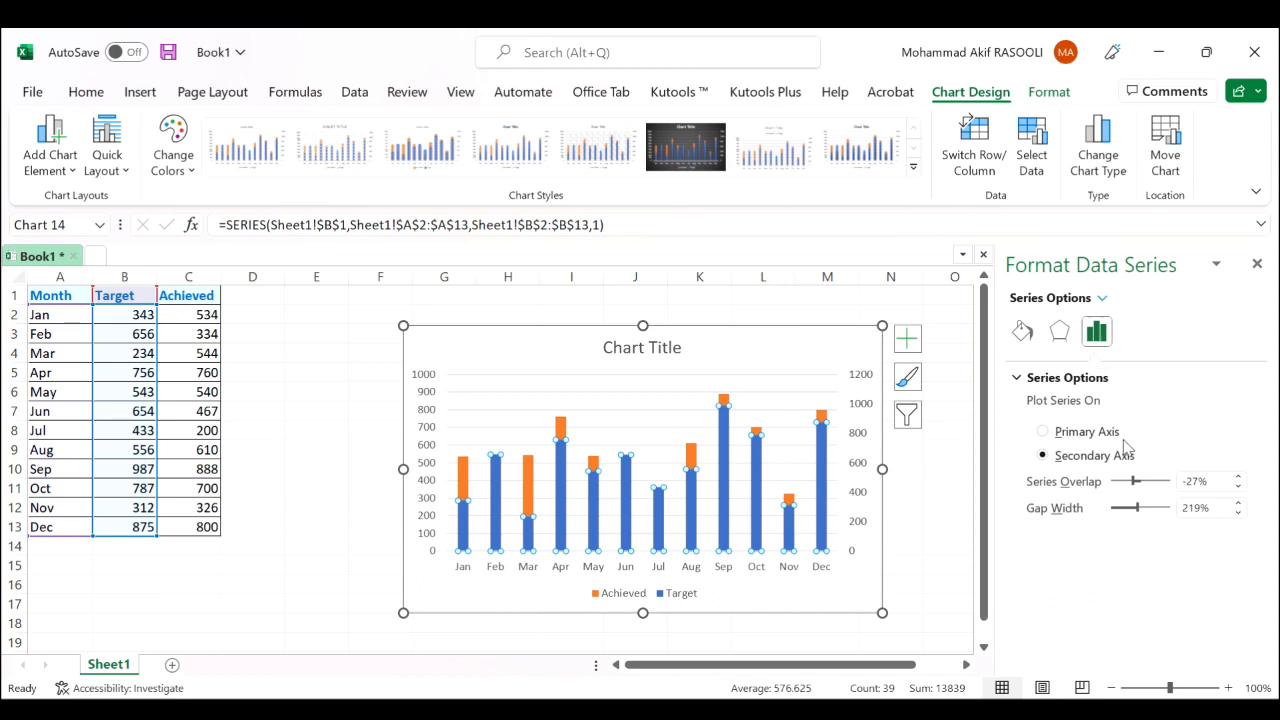
click(1137, 508)
drag(1136, 508, 1117, 508)
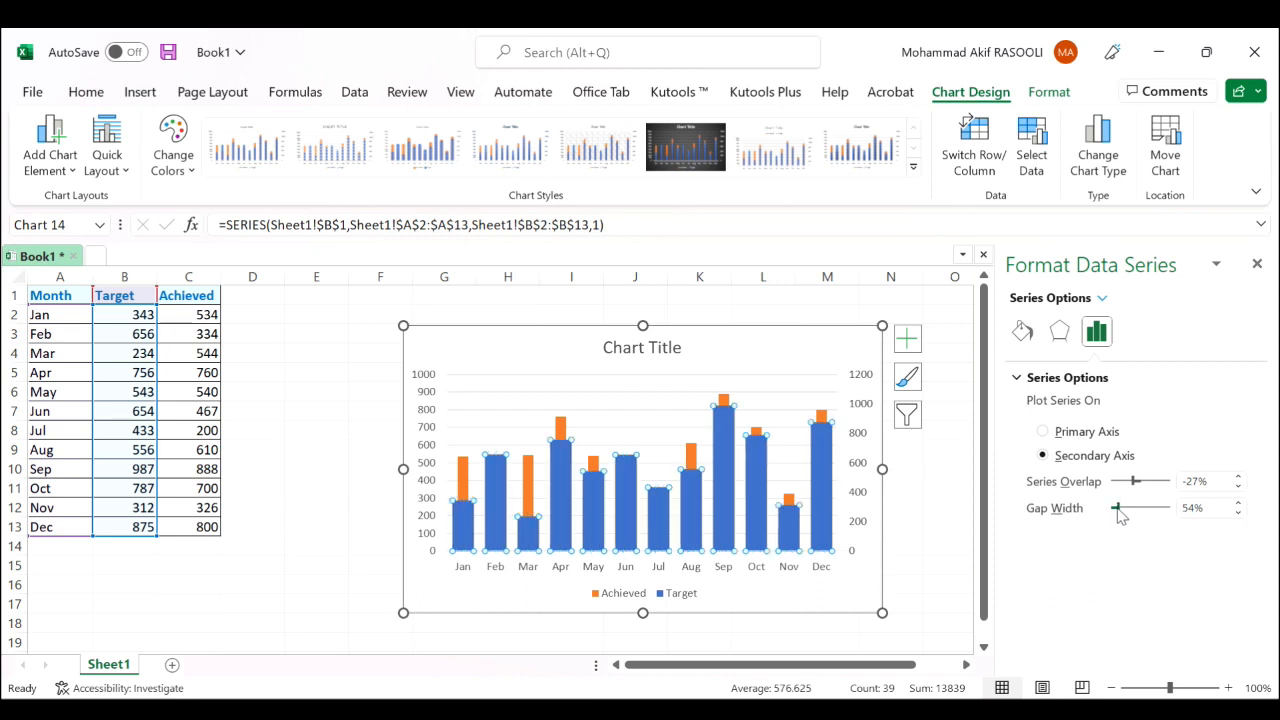
Give the Target columns a solid orange fill with 57% transparency
click(1024, 332)
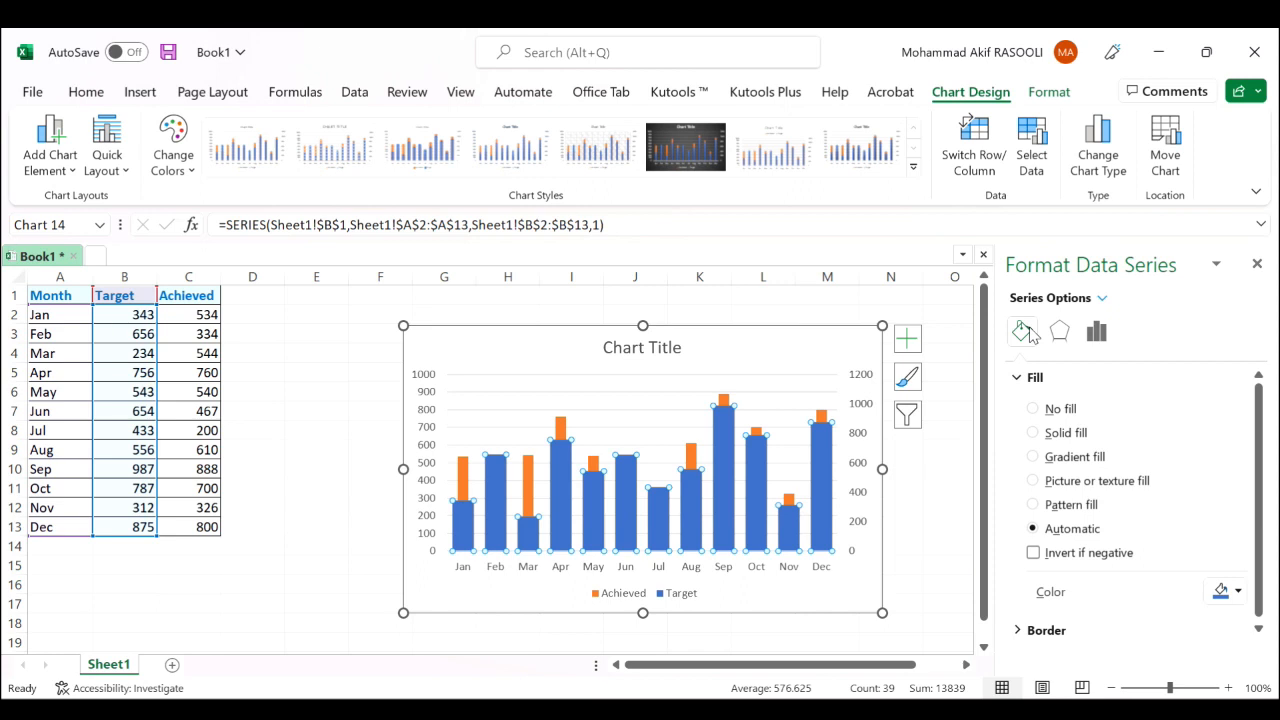
click(1035, 434)
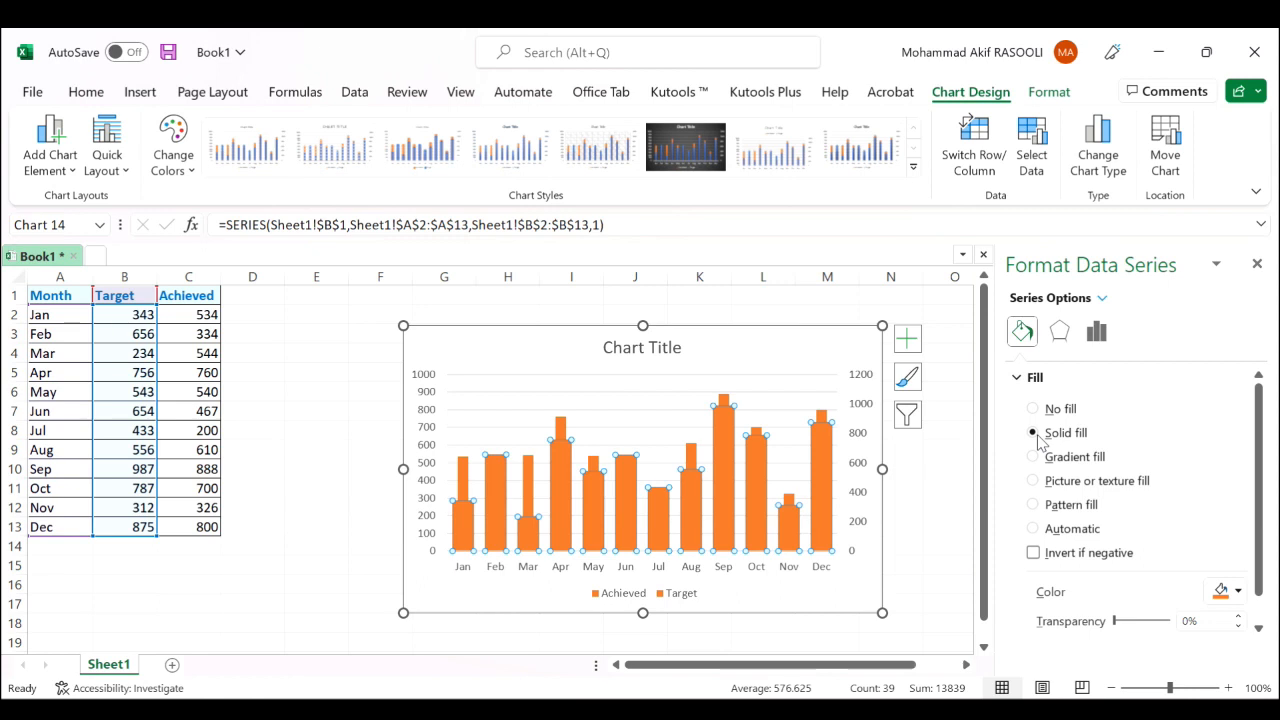
click(1240, 595)
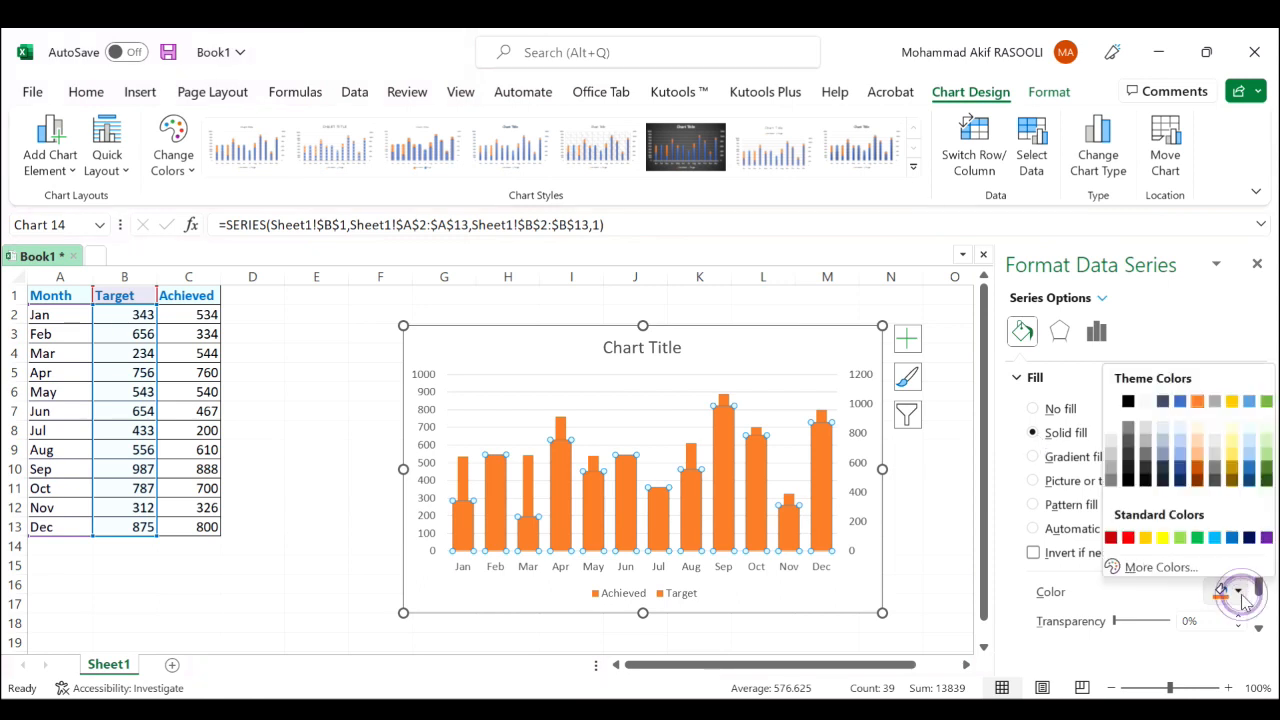
click(1197, 401)
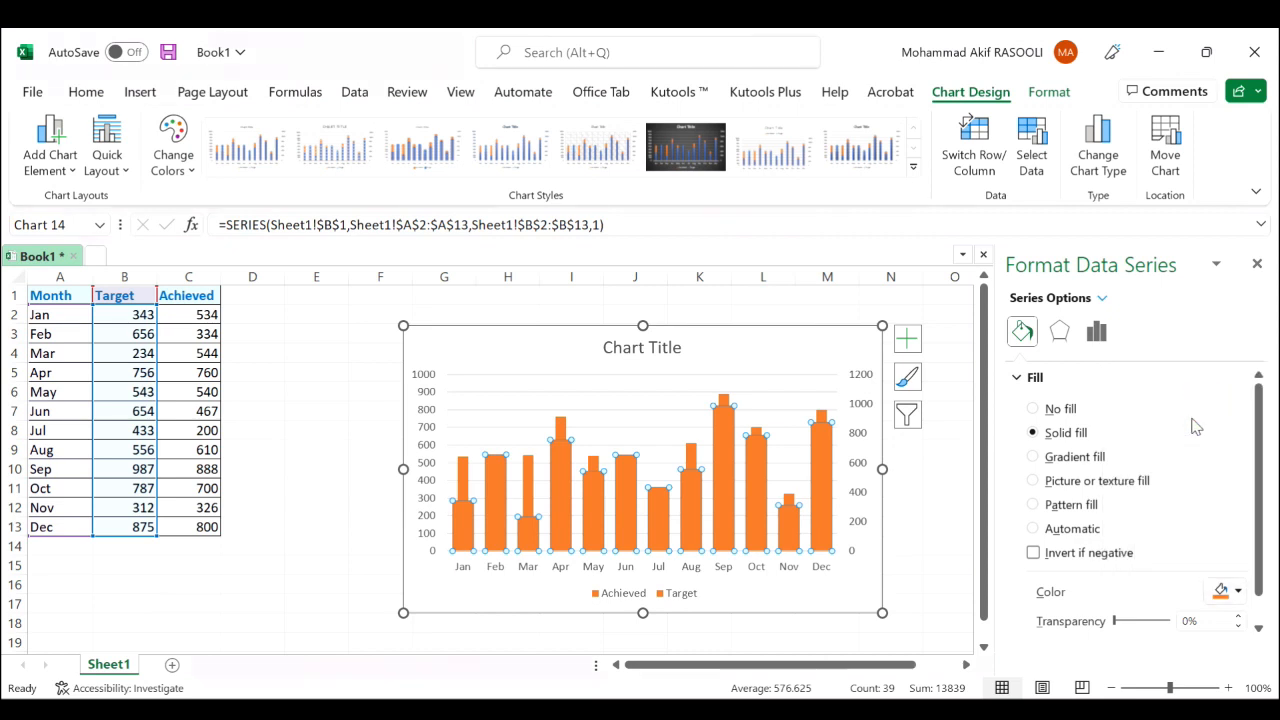
drag(1116, 622, 1150, 630)
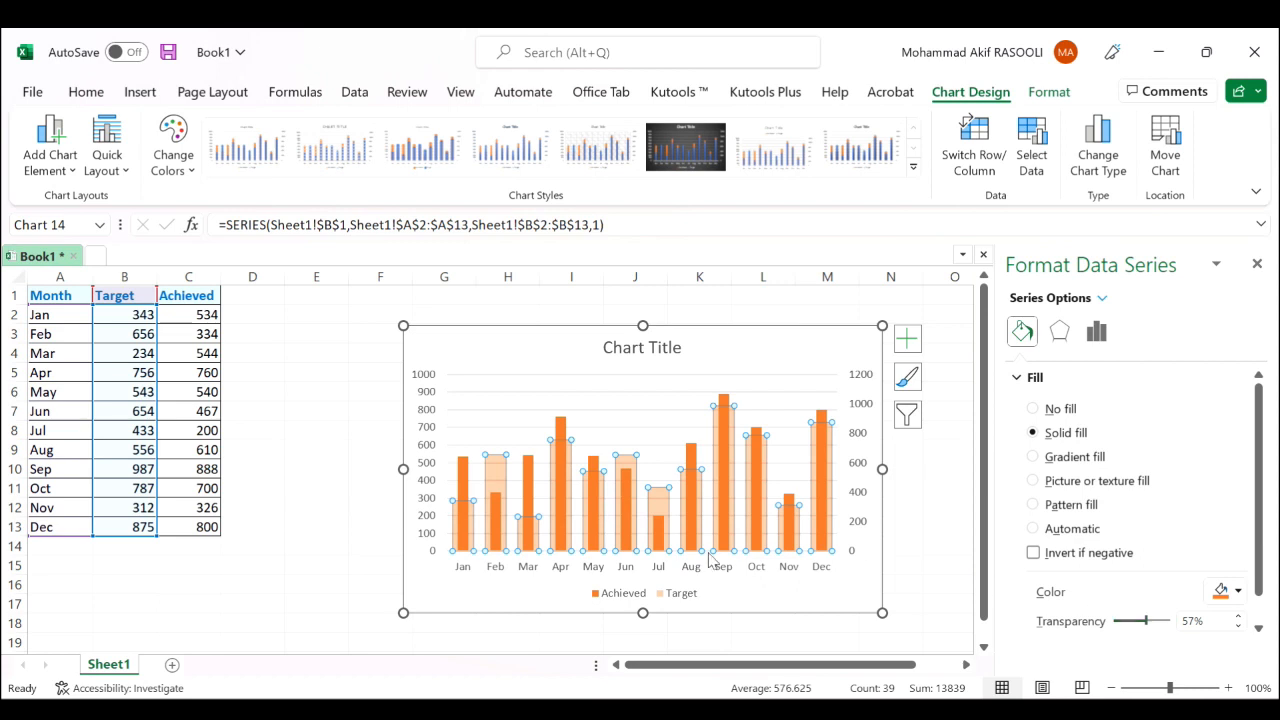
click(349, 509)
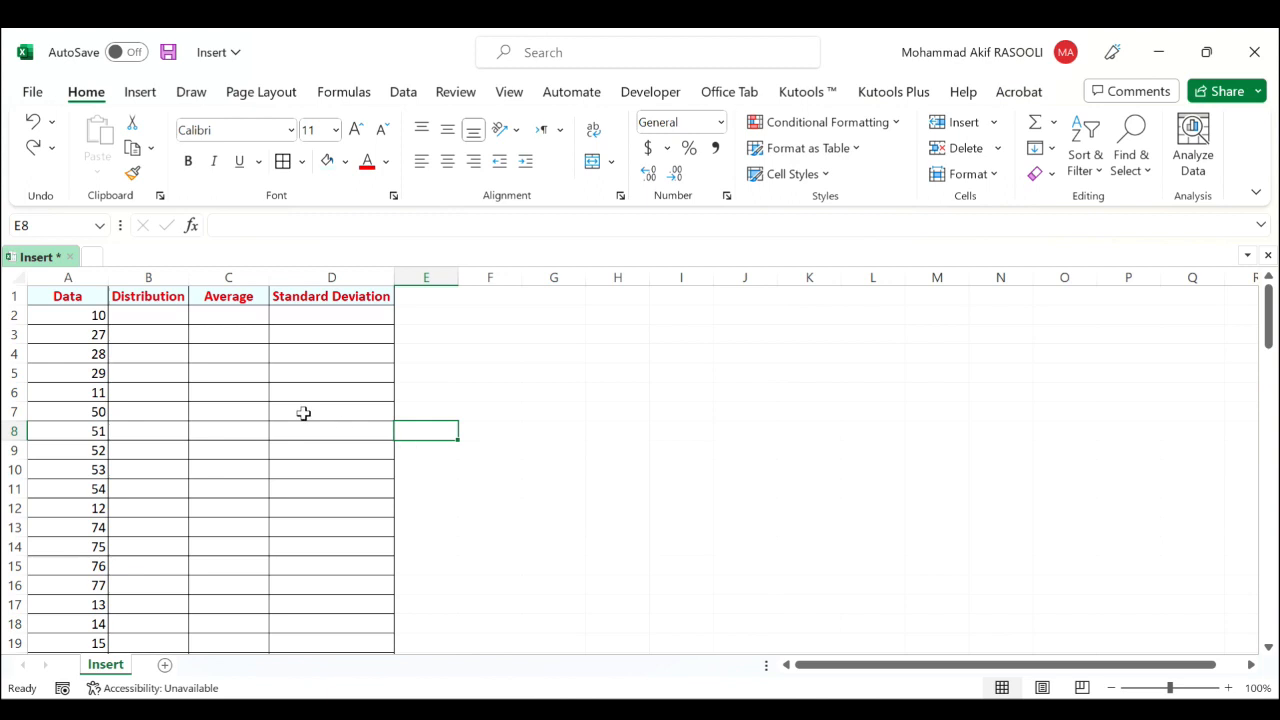
Sort the Data column in ascending order, expanding the selection to the neighbouring columns
click(66, 279)
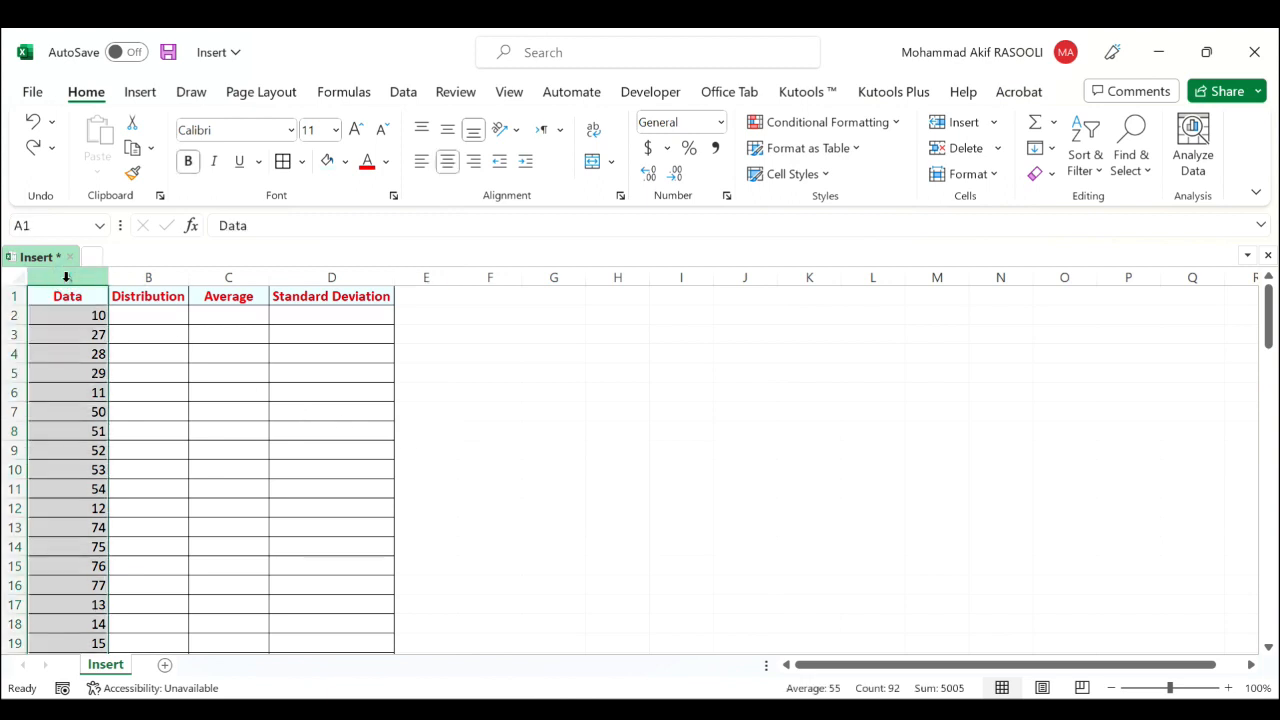
click(409, 93)
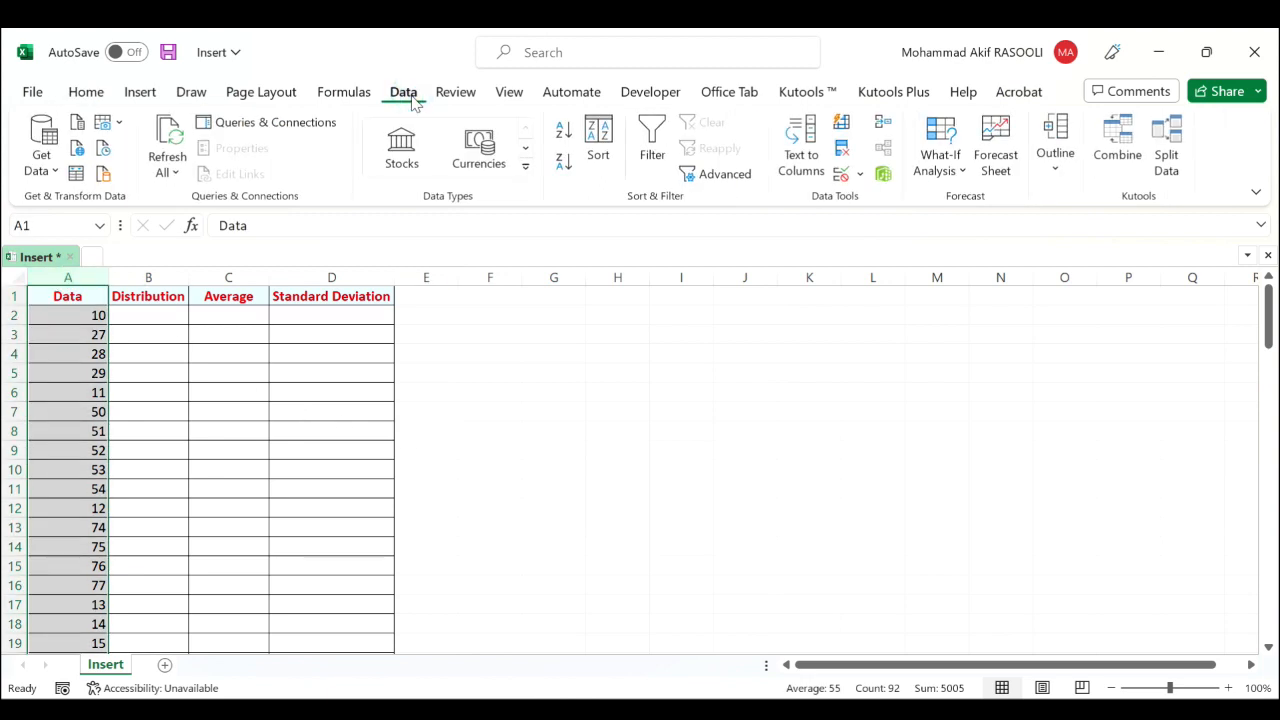
click(565, 142)
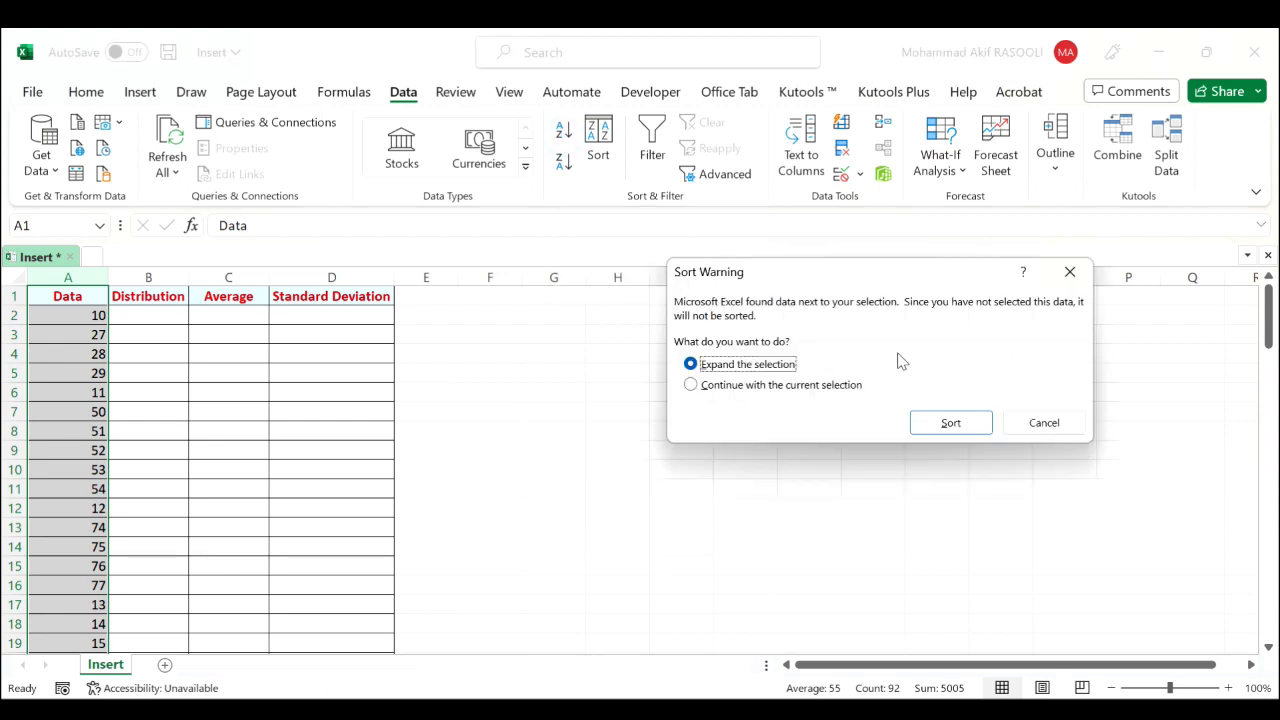
click(978, 432)
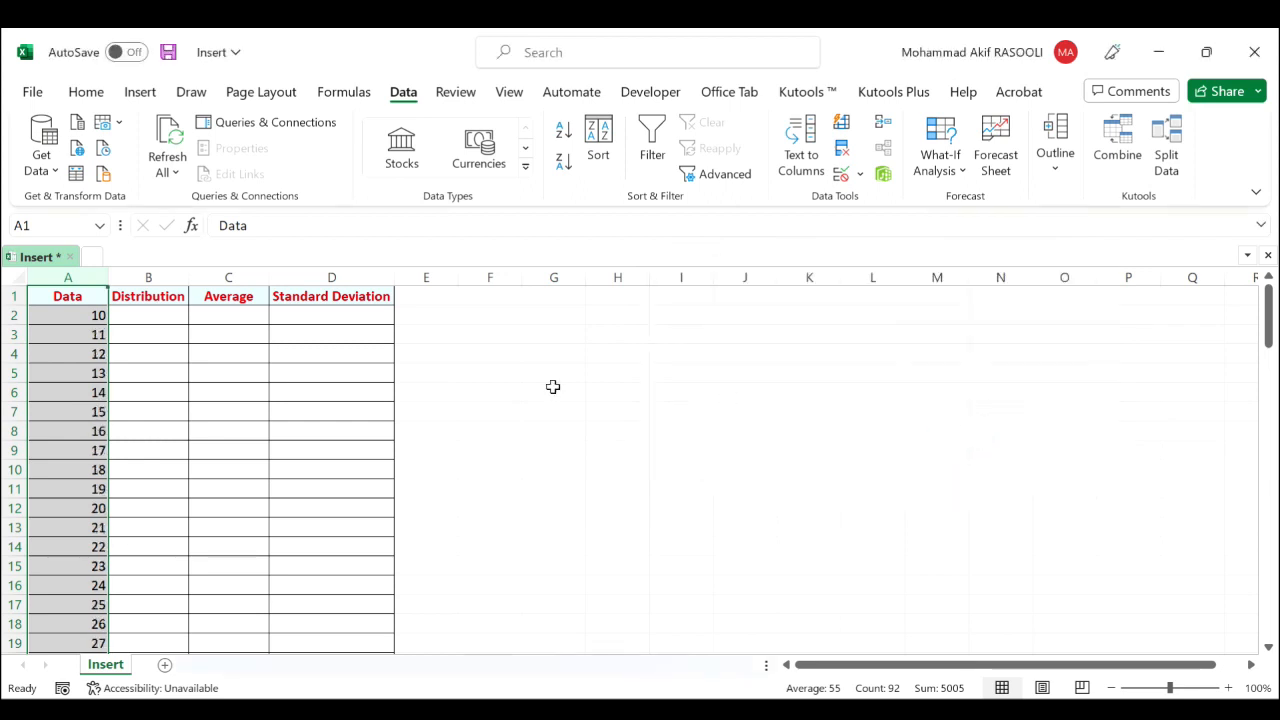
click(141, 406)
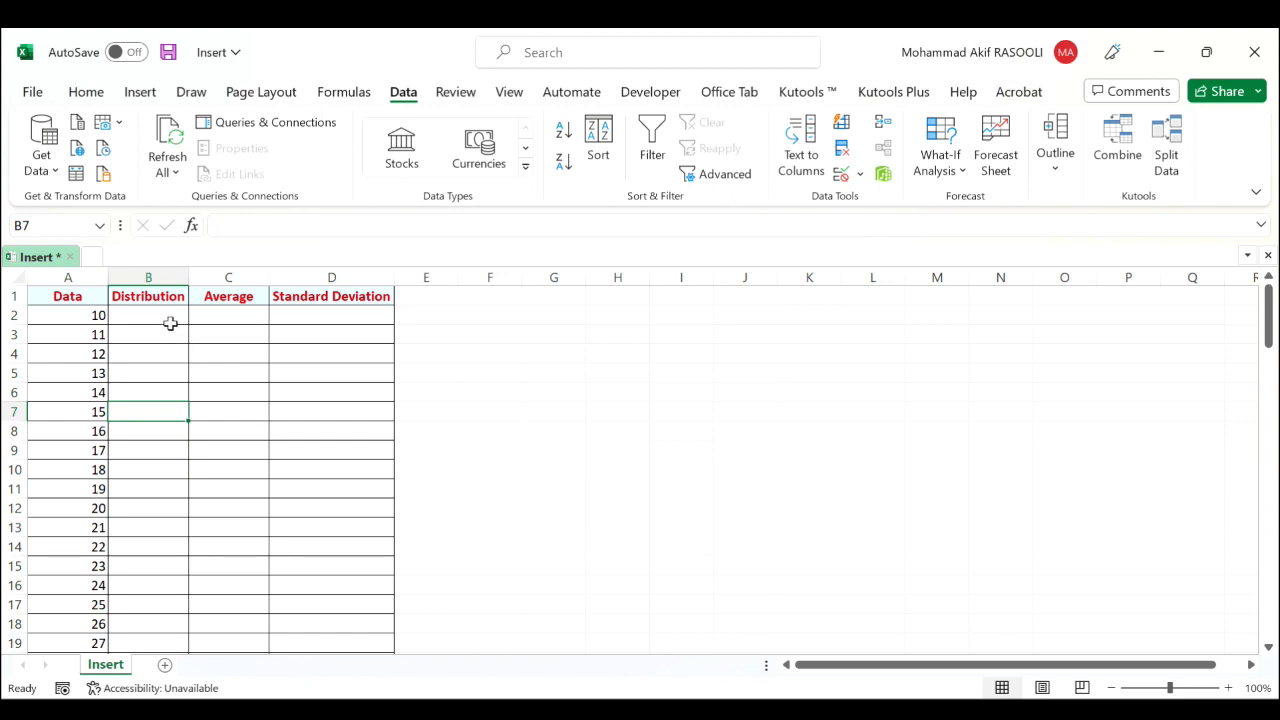
Calculate the average of the data in C2 with =AVERAGE(A2:A92)
click(248, 316)
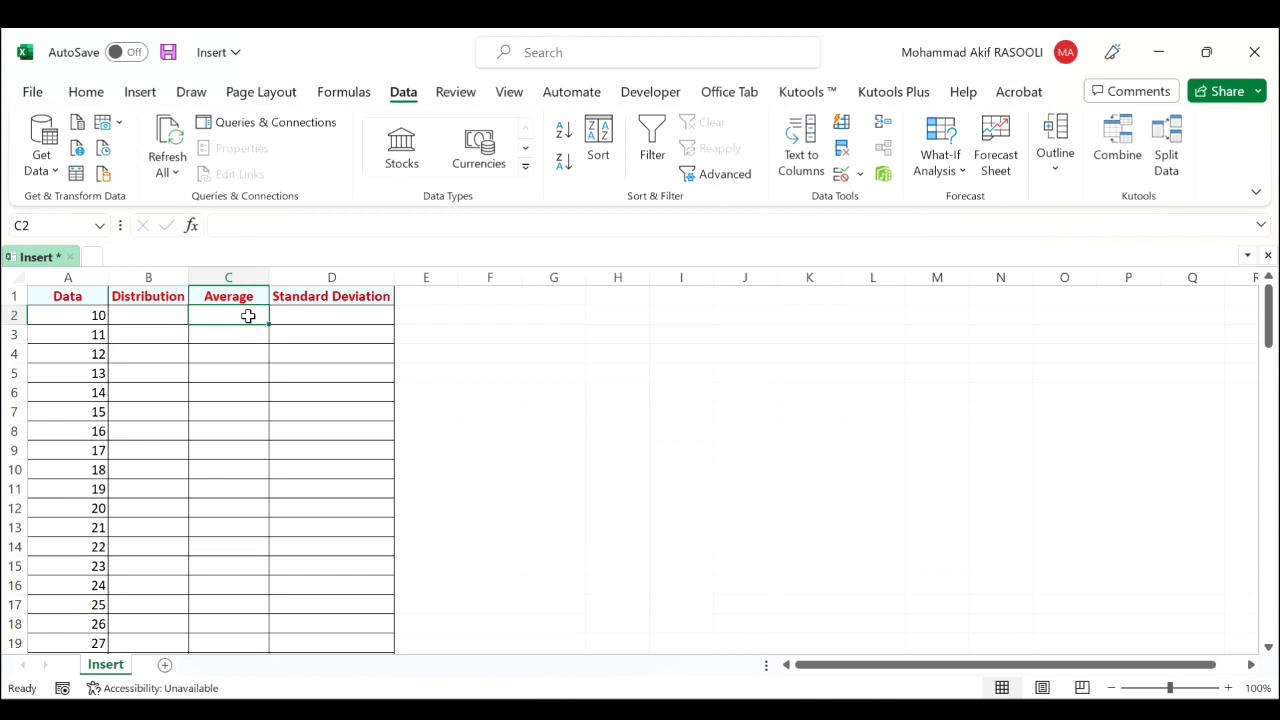
text(=AVE)
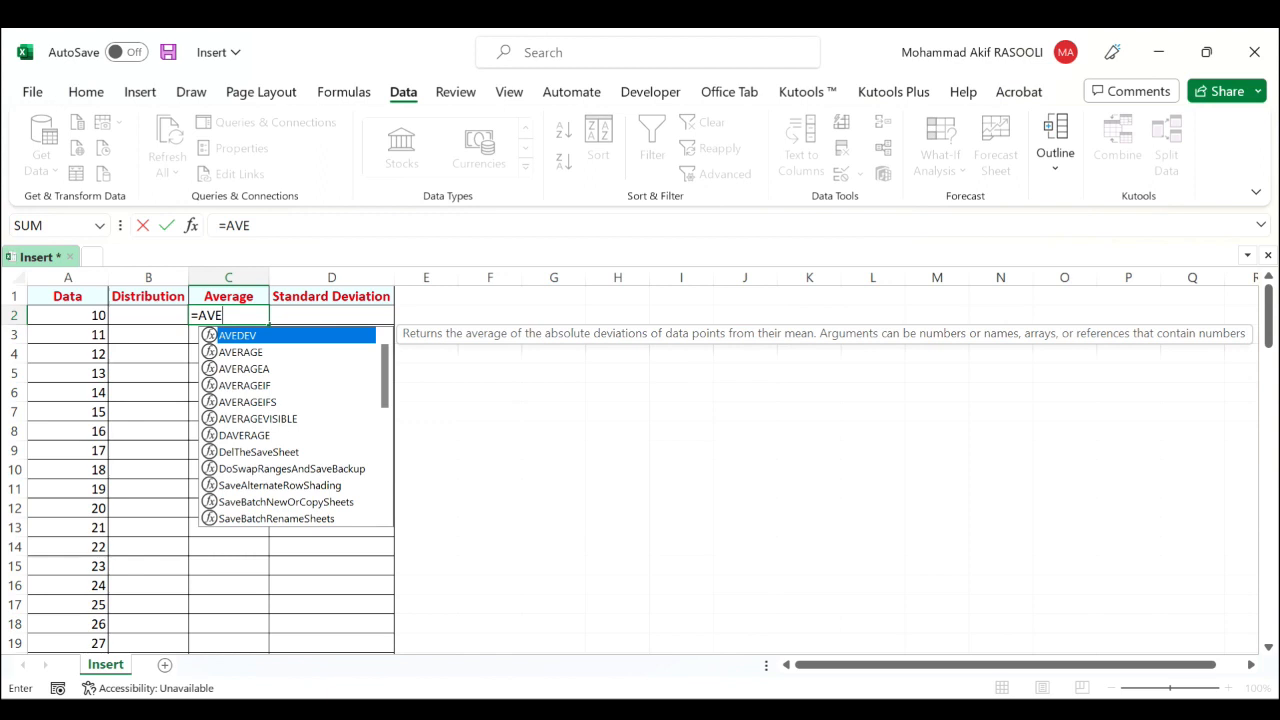
text(R)
key(Tab)
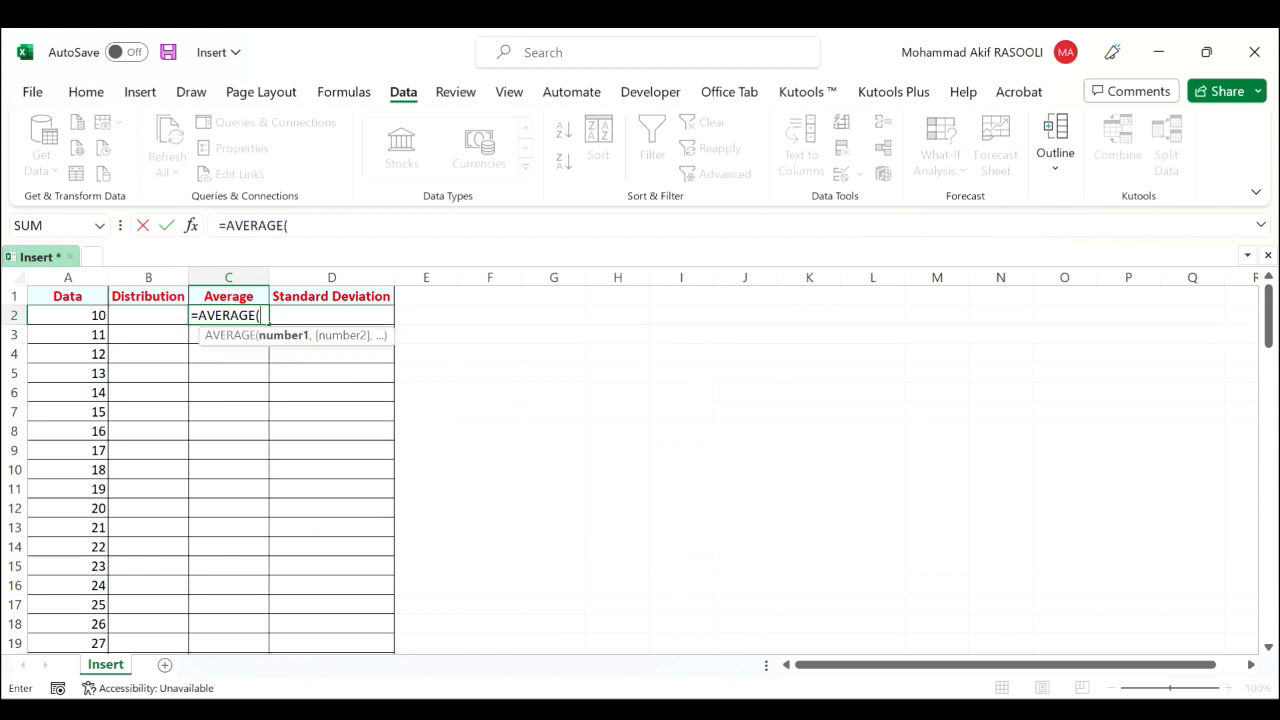
click(89, 316)
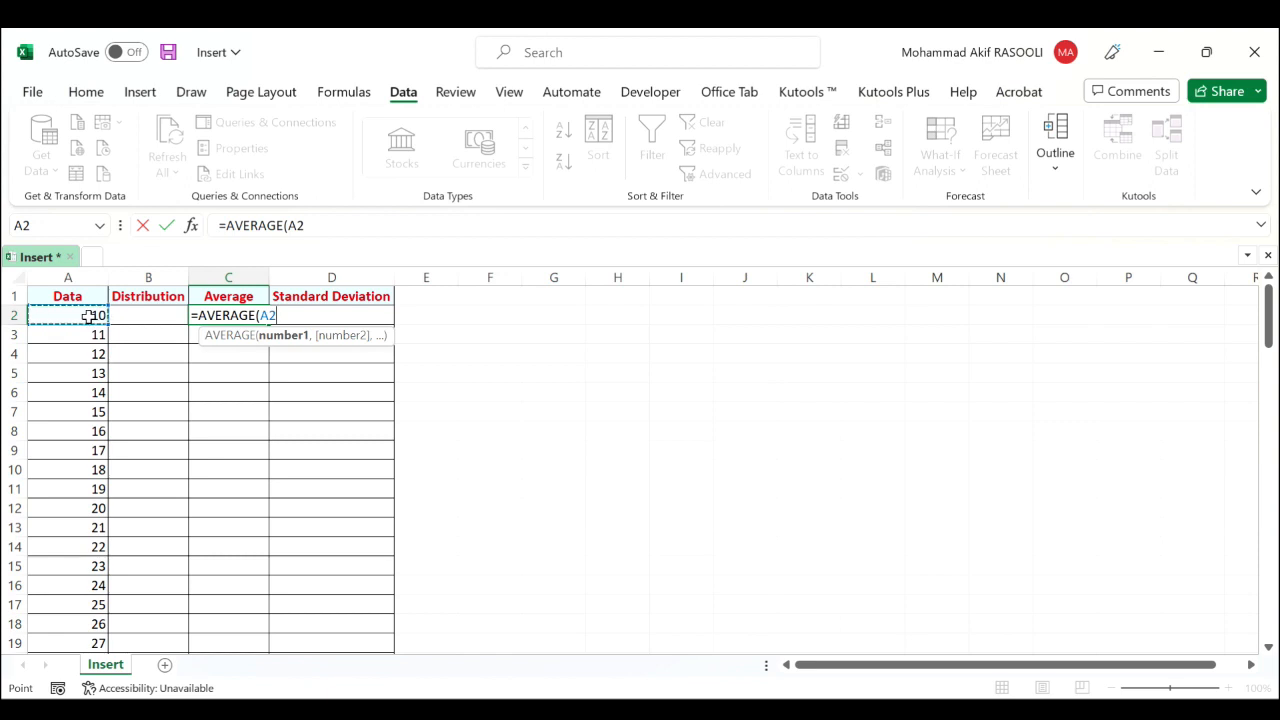
key(ctrl+shift+Down)
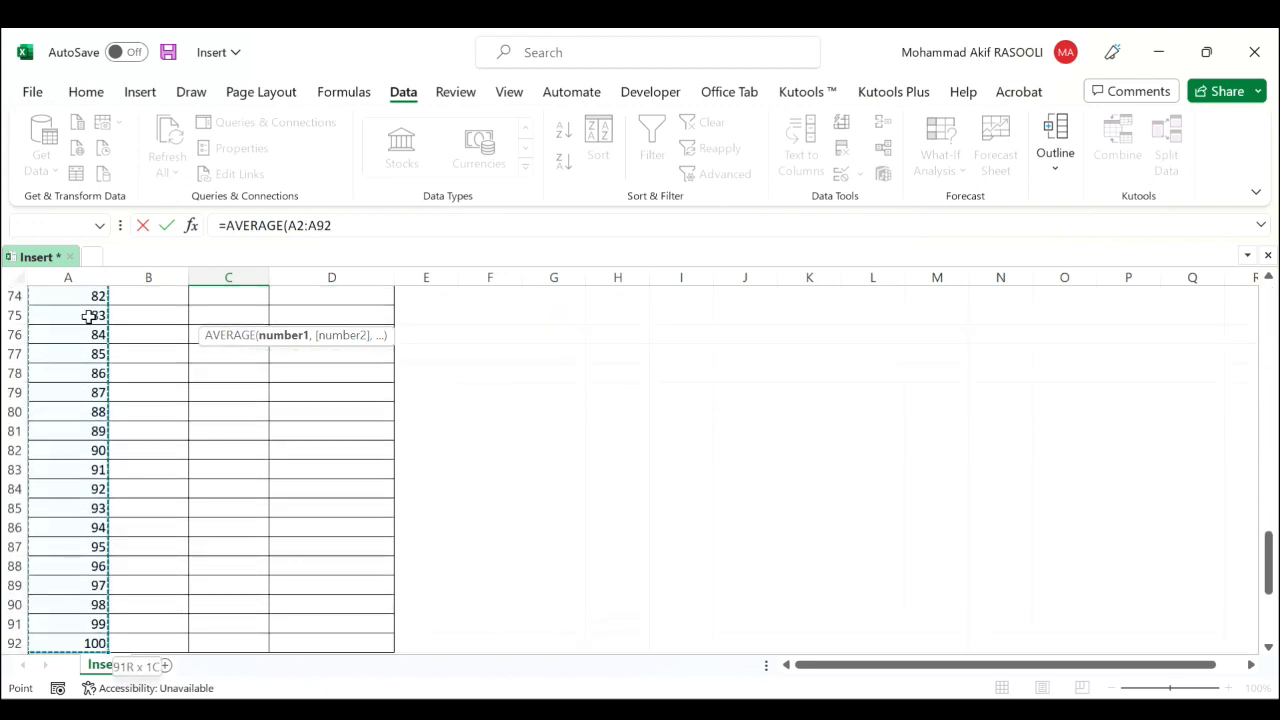
text())
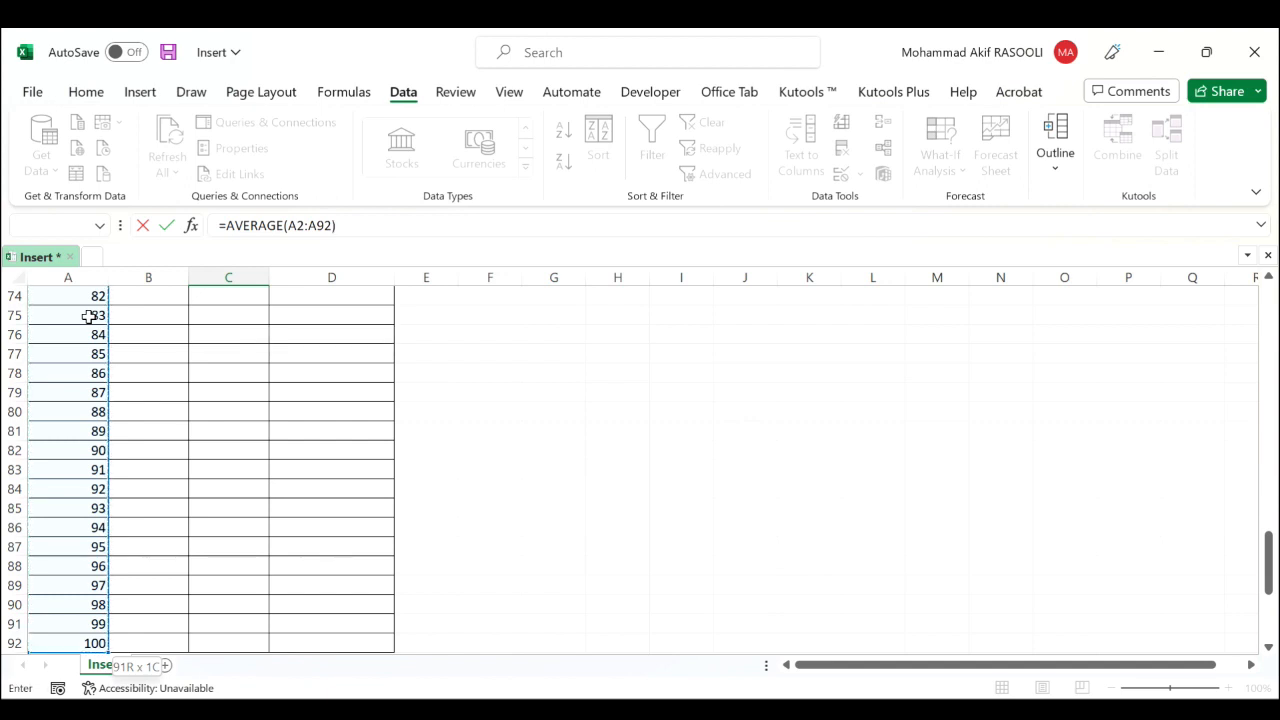
key(Return)
Calculate the standard deviation of the data in D2 with =STDEV(A2:A92)
key(Up)
key(Up)
key(Right)
key(Down)
text(=S)
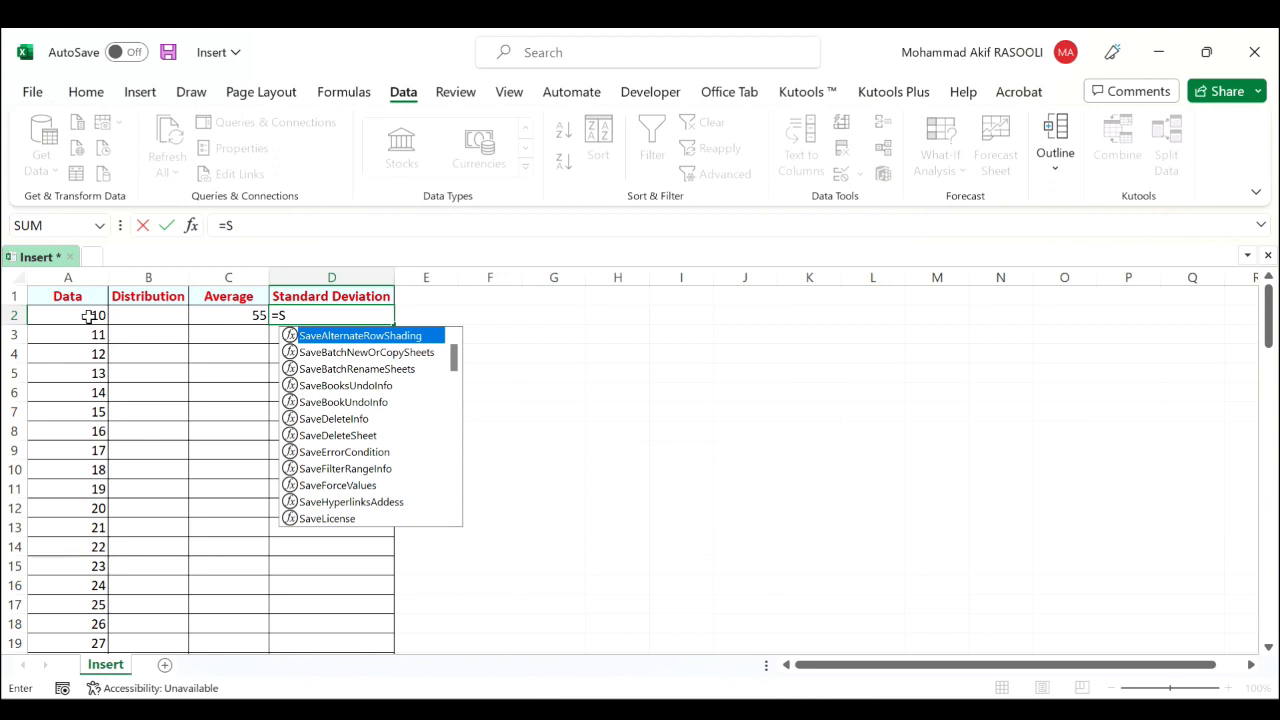
text(TD)
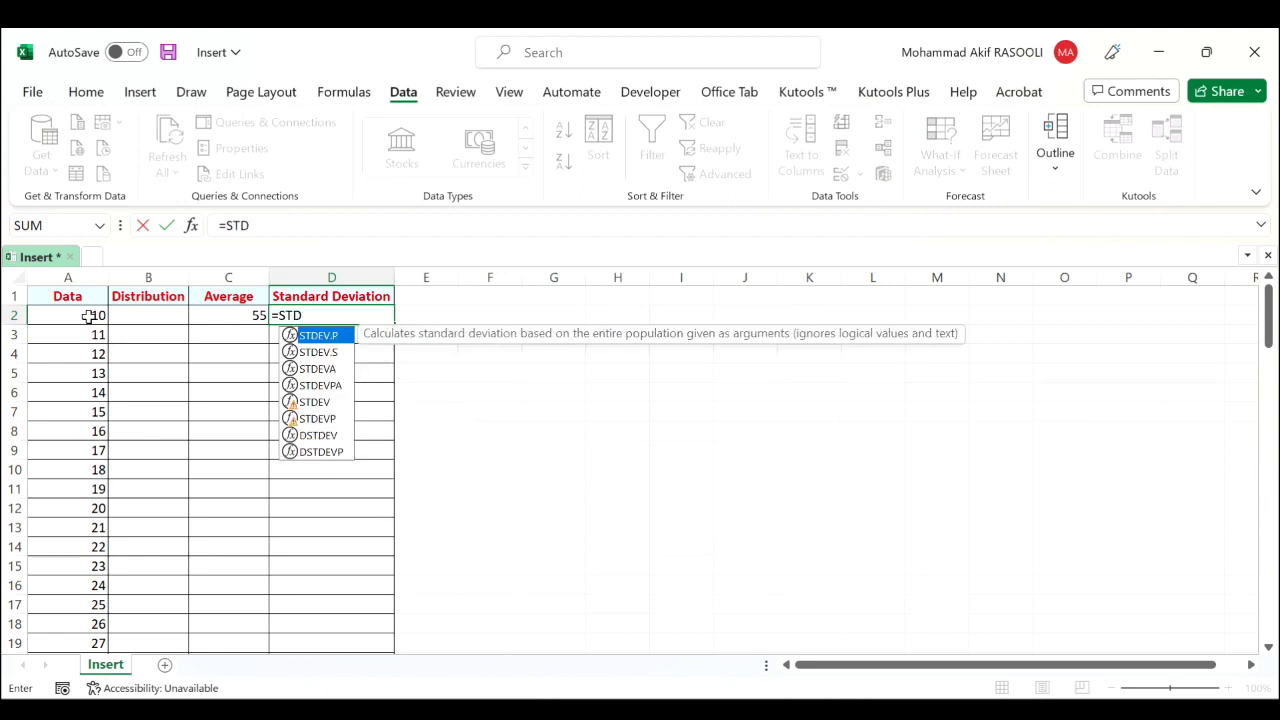
key(Down)
key(Down)
key(Down)
key(Down)
key(Tab)
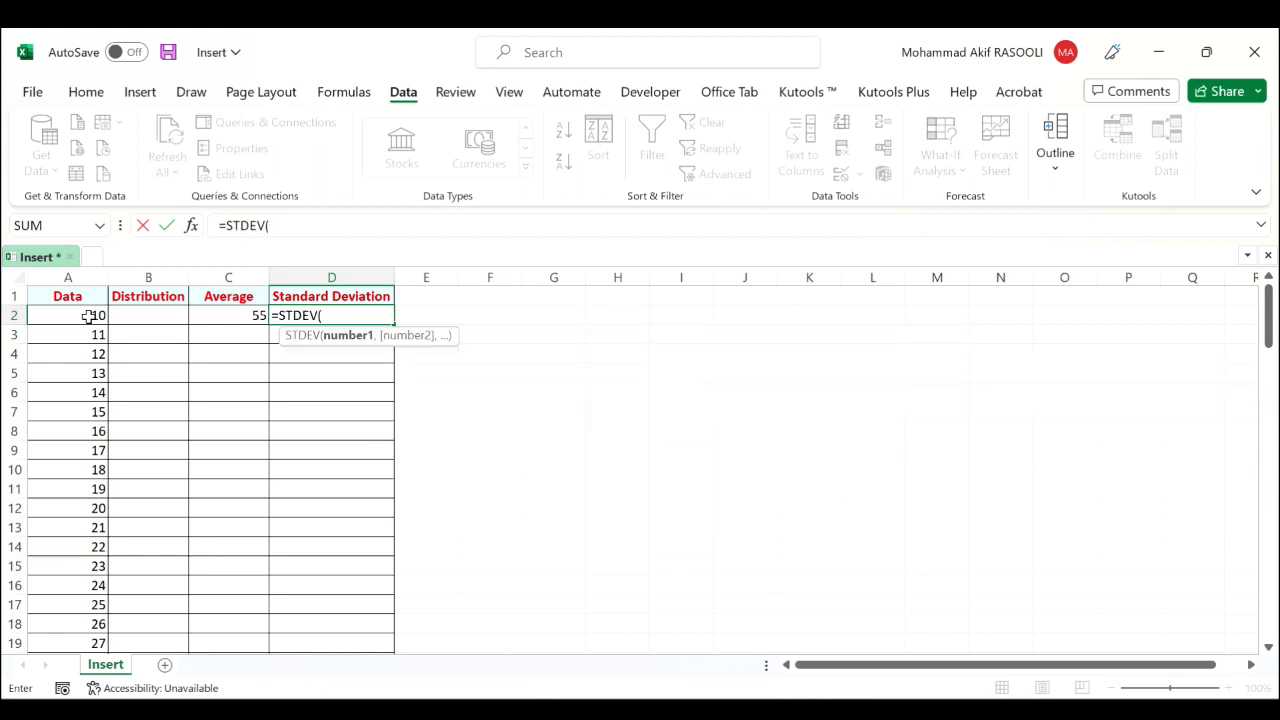
click(77, 317)
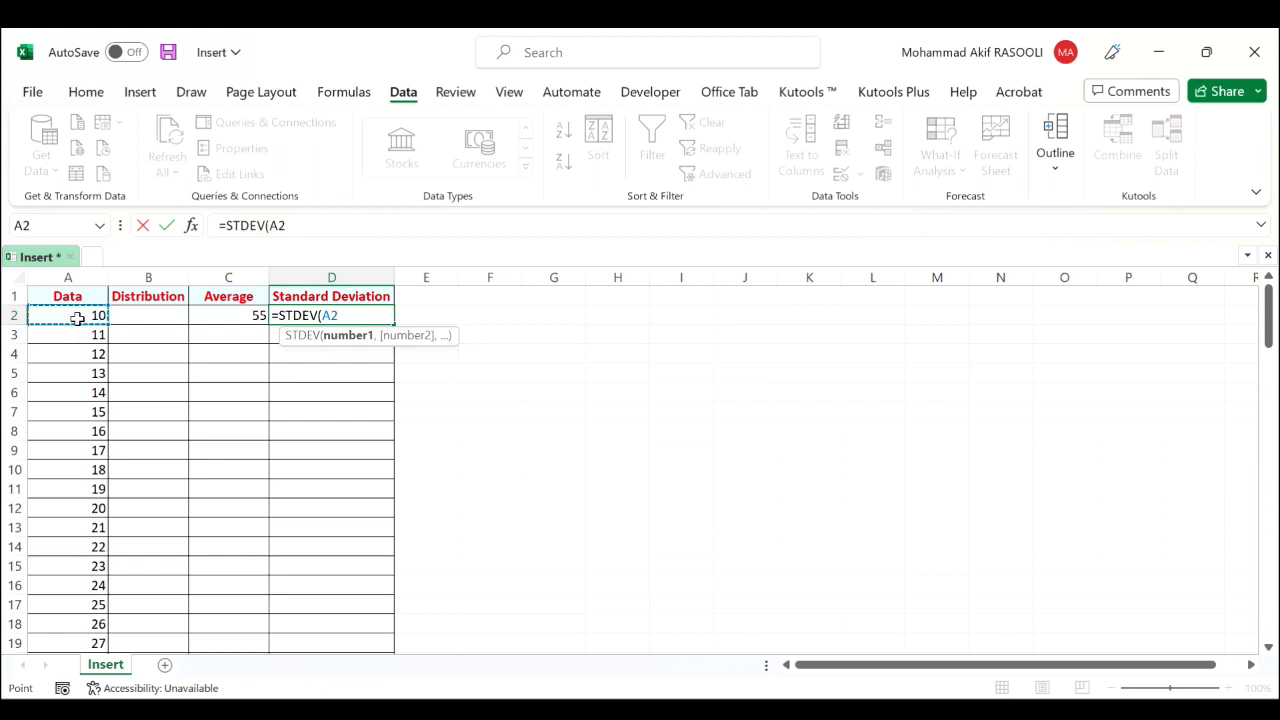
key(ctrl+shift+Down)
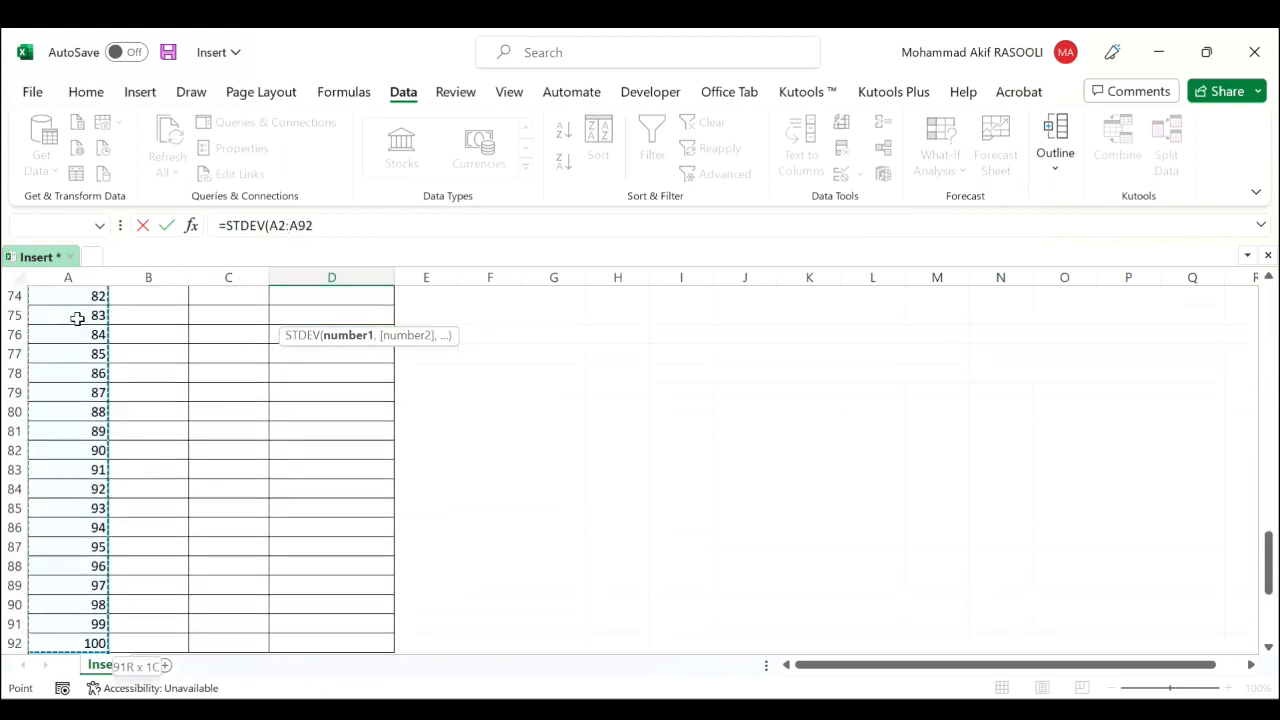
text())
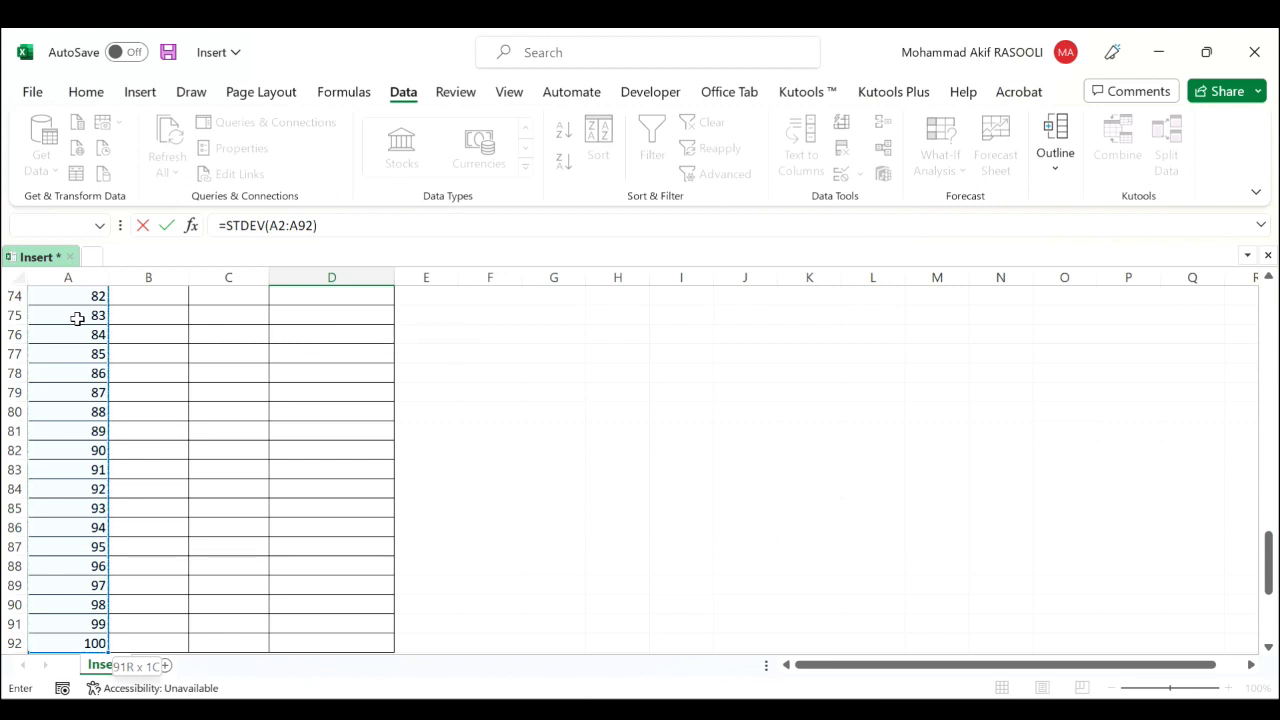
key(Return)
Calculate the first normal distribution value in B2 with =NORM.DIST(A2,$C$2,$D$2,FALSE)
key(Up)
key(Up)
key(Left)
key(Left)
key(Down)
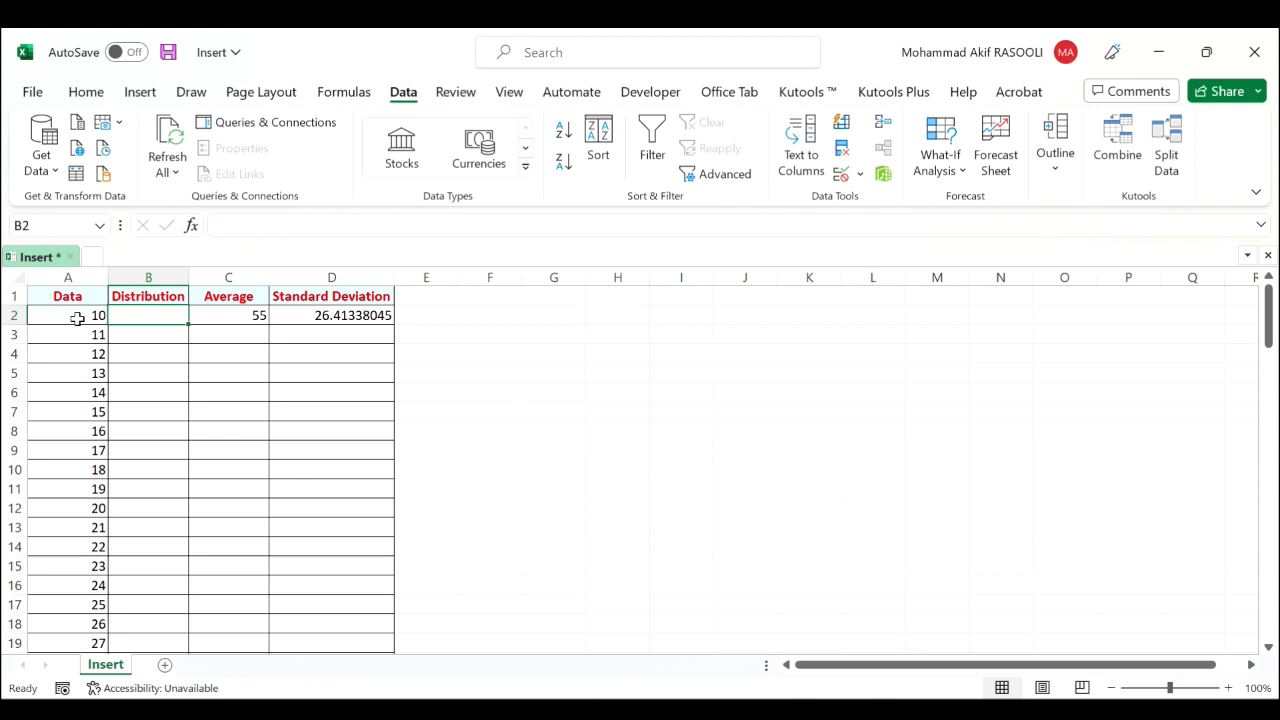
text(=NO)
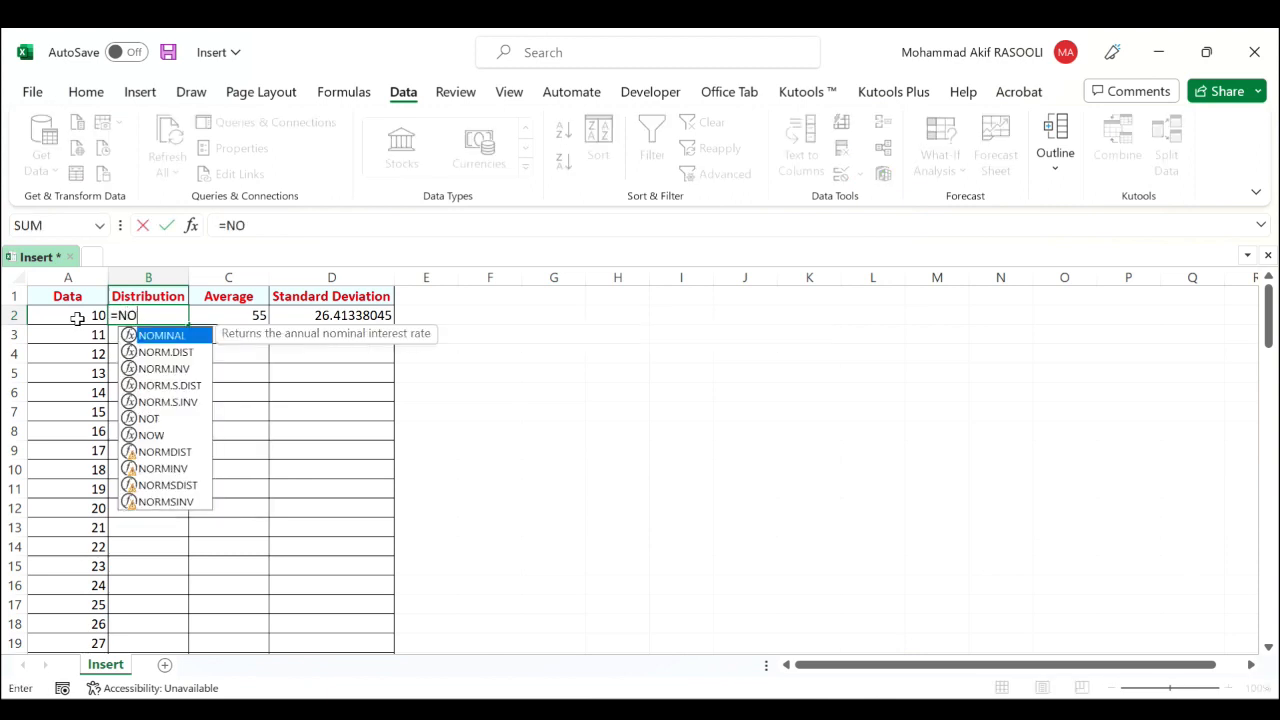
text(R)
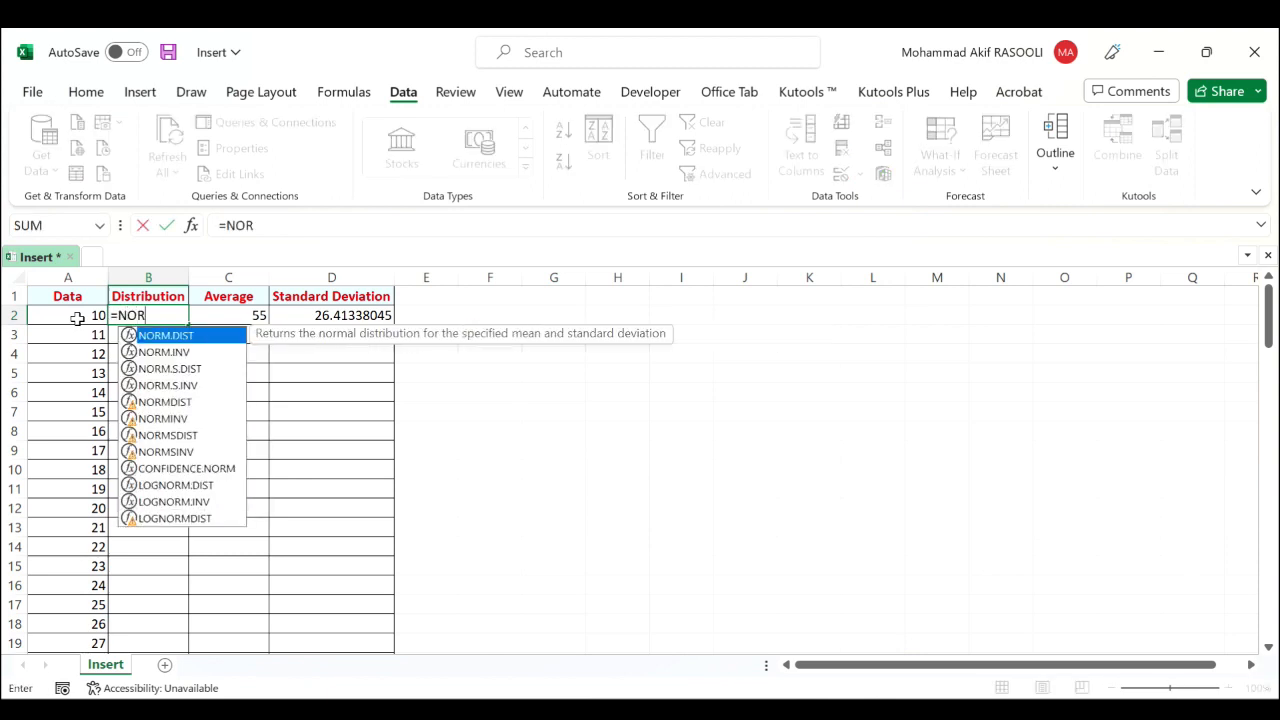
key(Tab)
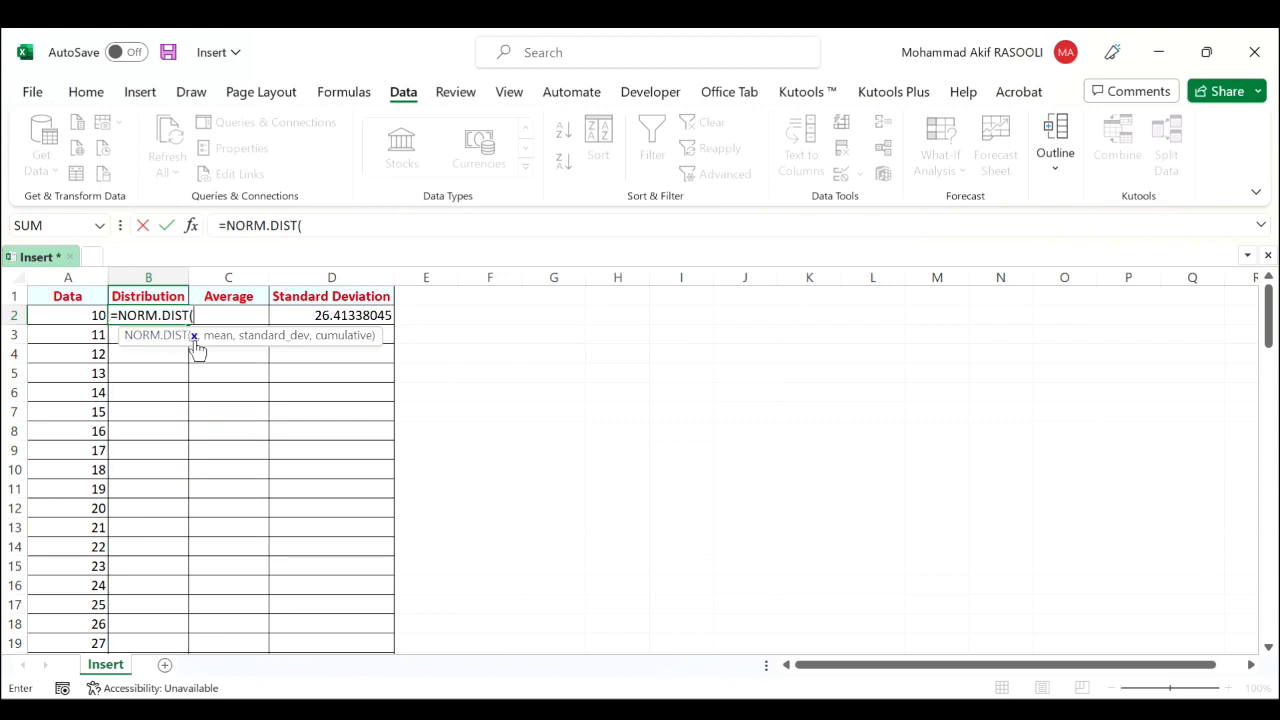
click(61, 316)
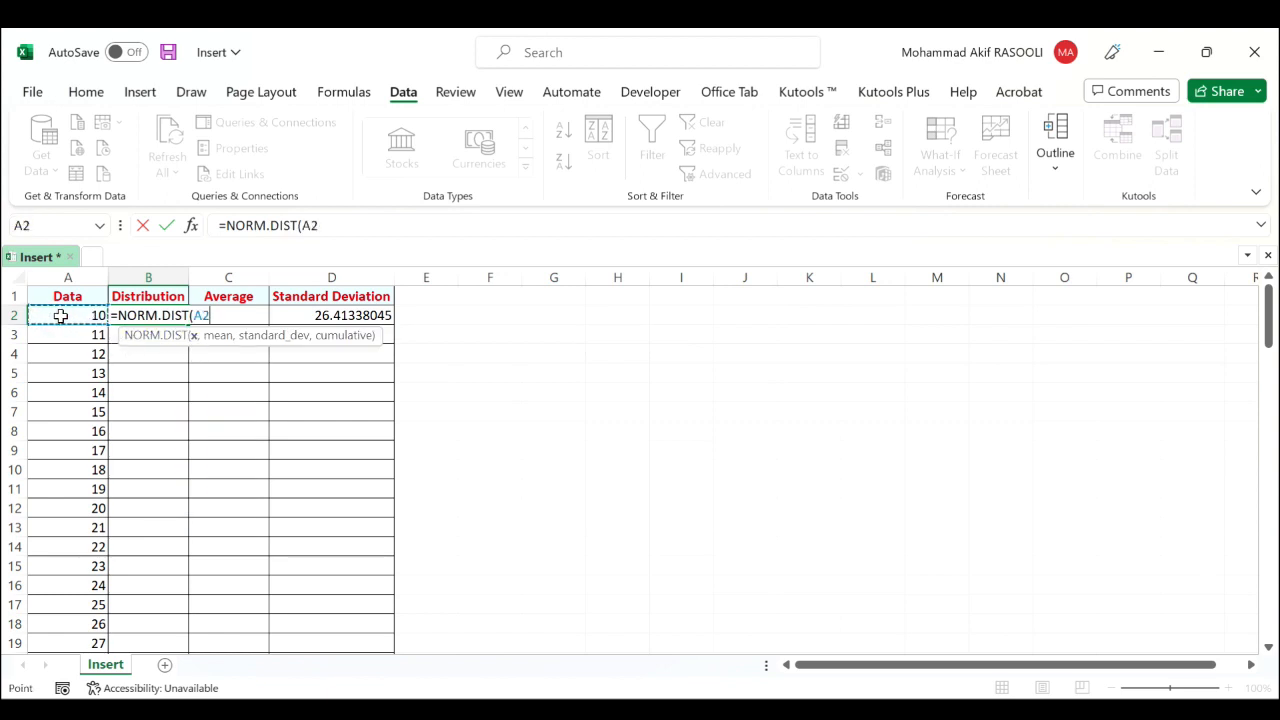
text(,)
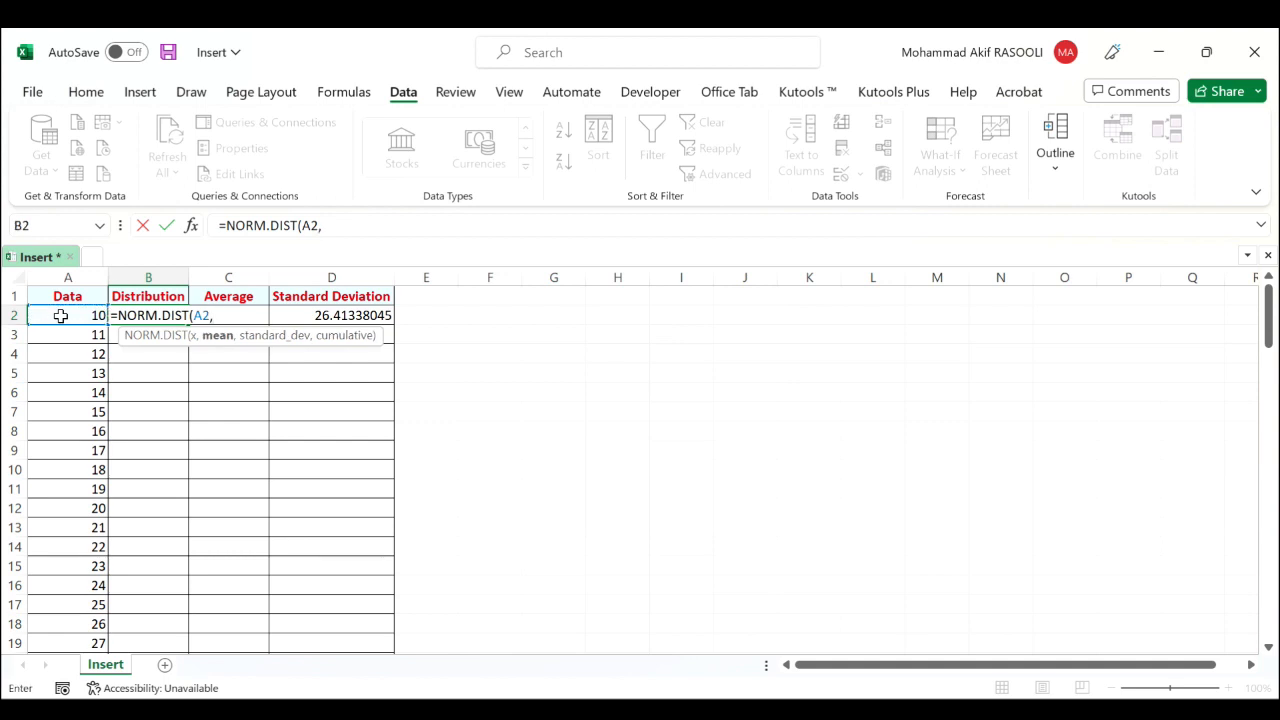
key(Right)
key(F4)
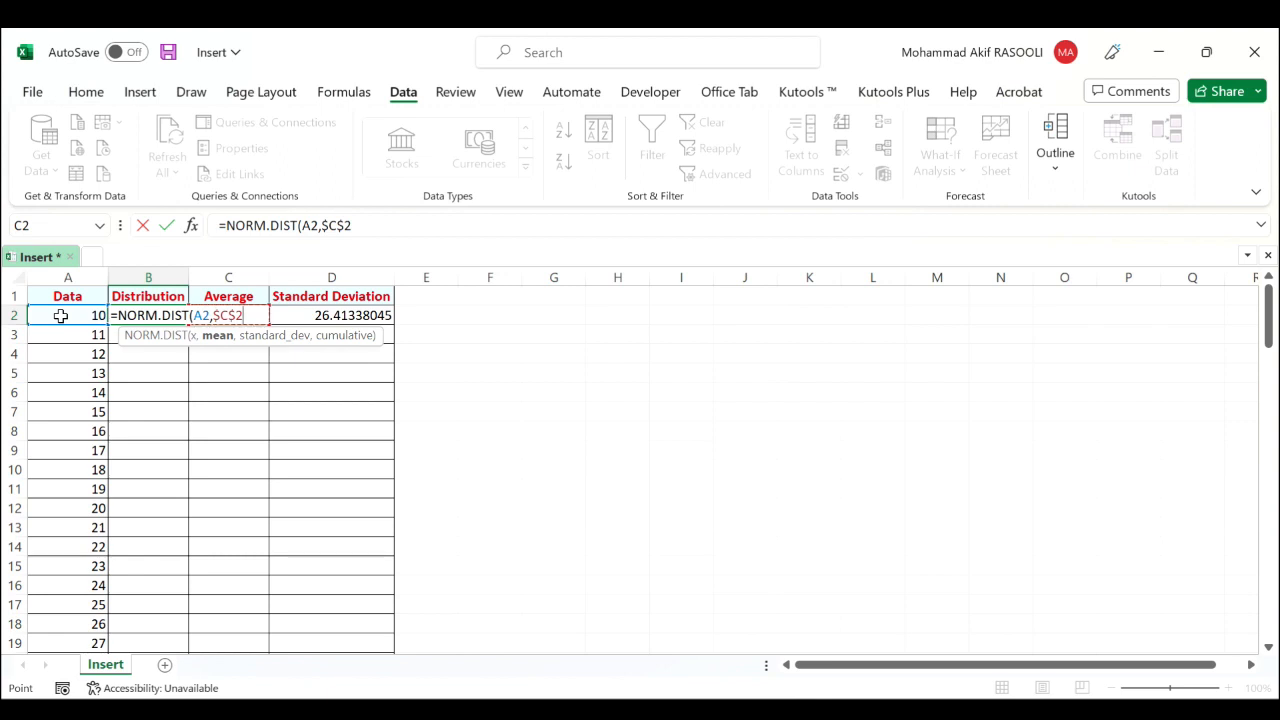
text(,)
key(Right)
key(Right)
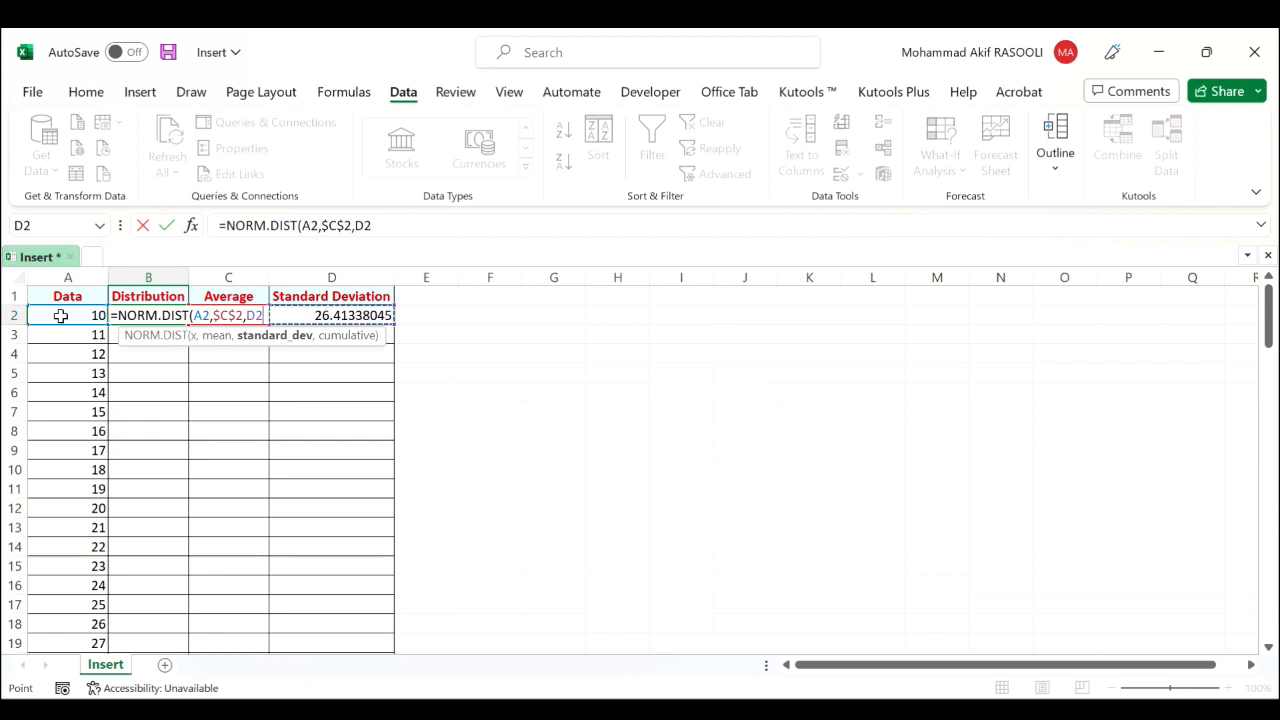
key(F4)
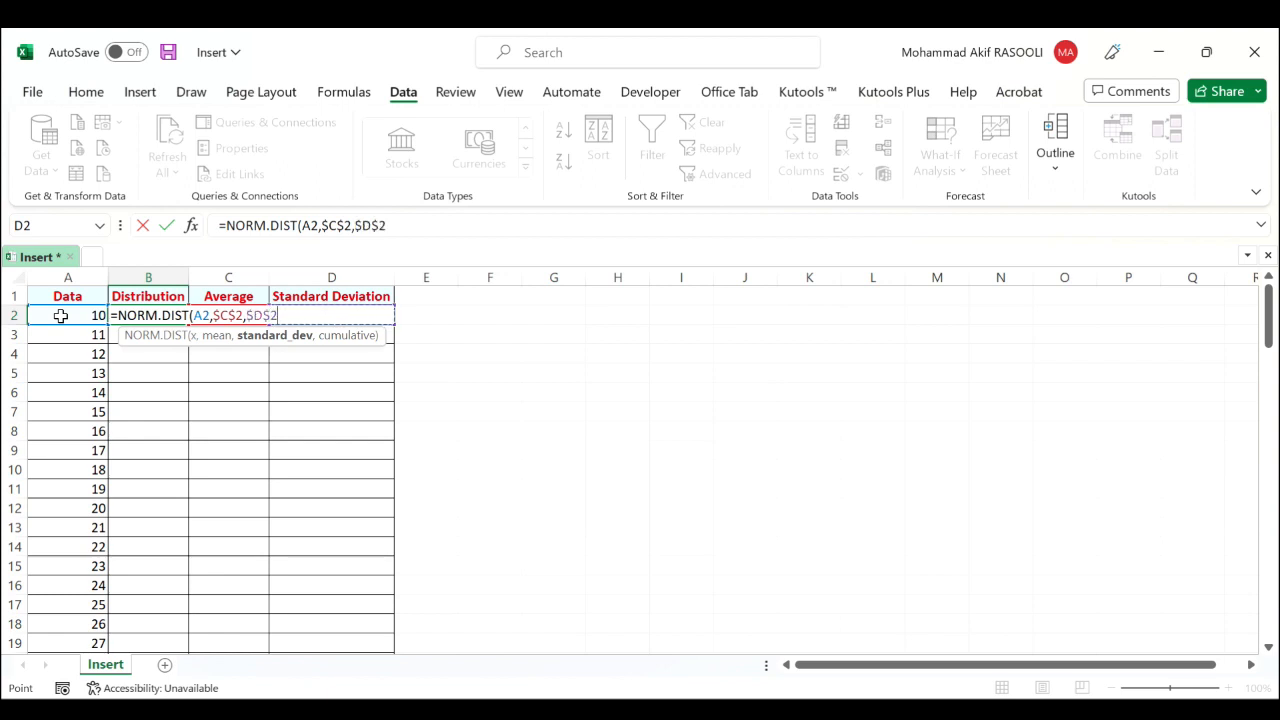
text(,)
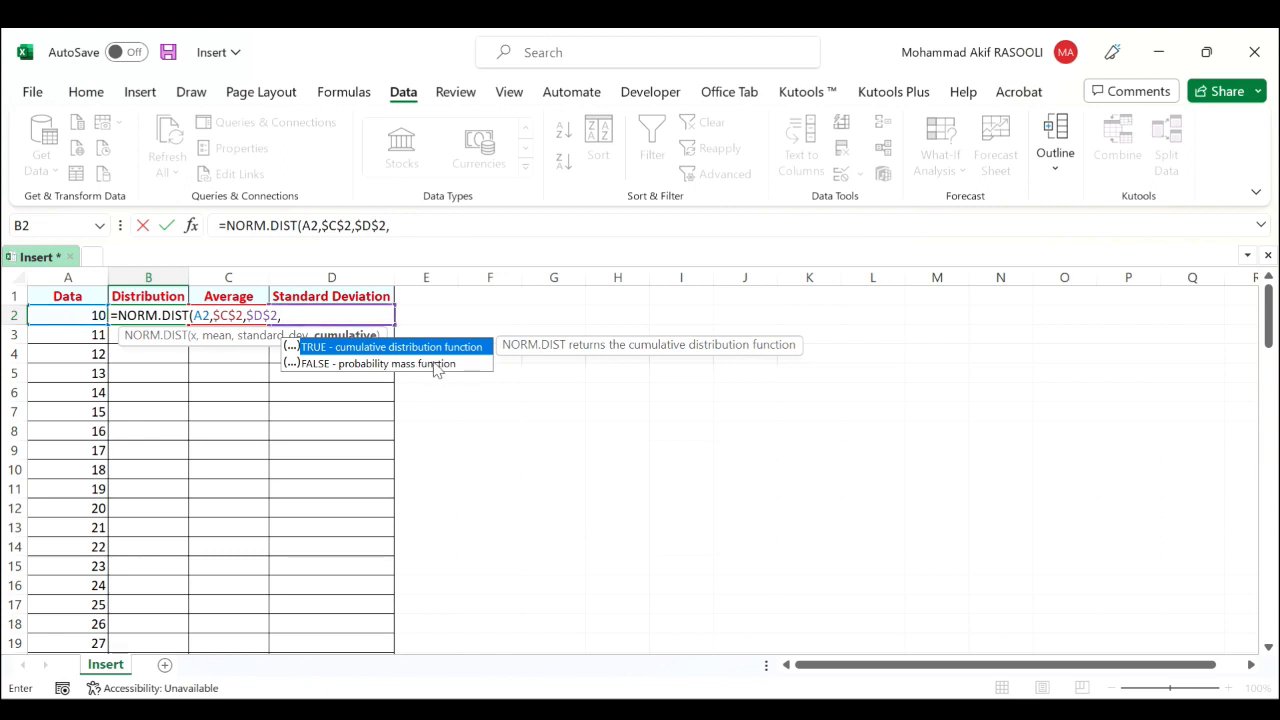
text(FALSE))
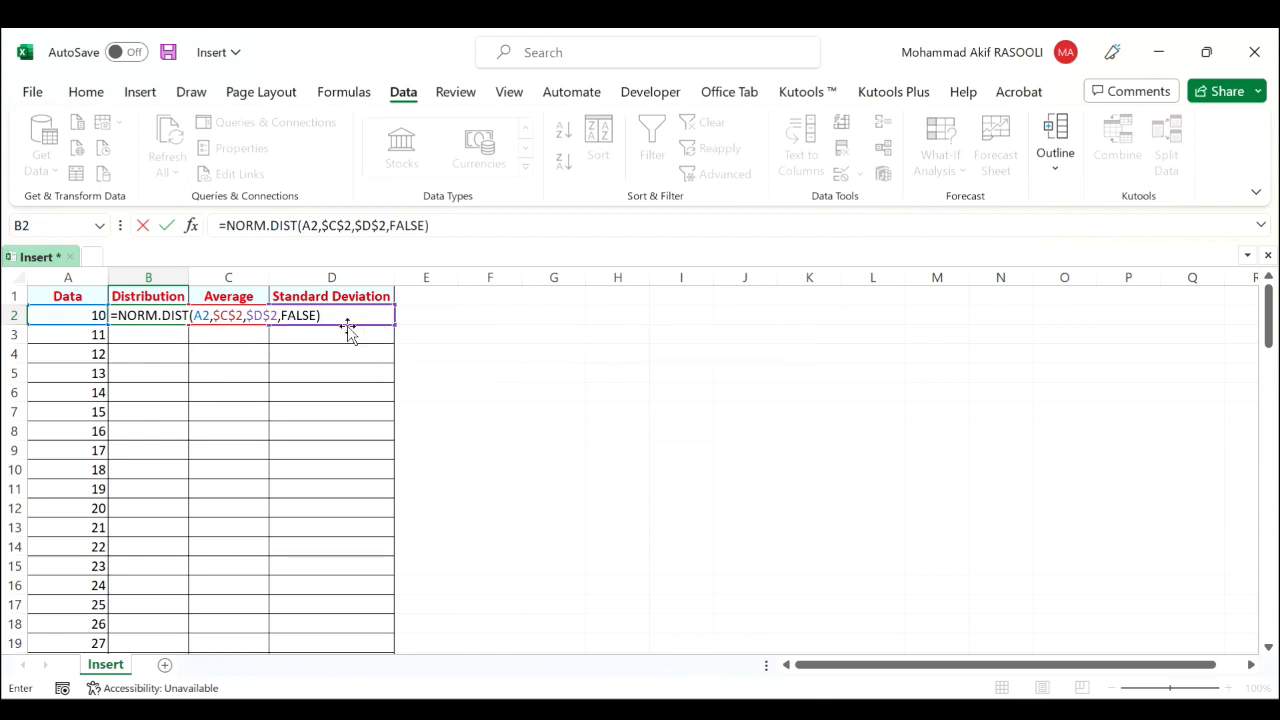
key(Return)
Fill the NORM.DIST formula from B2 down the Distribution column to row 92 and check the copied formula
click(177, 315)
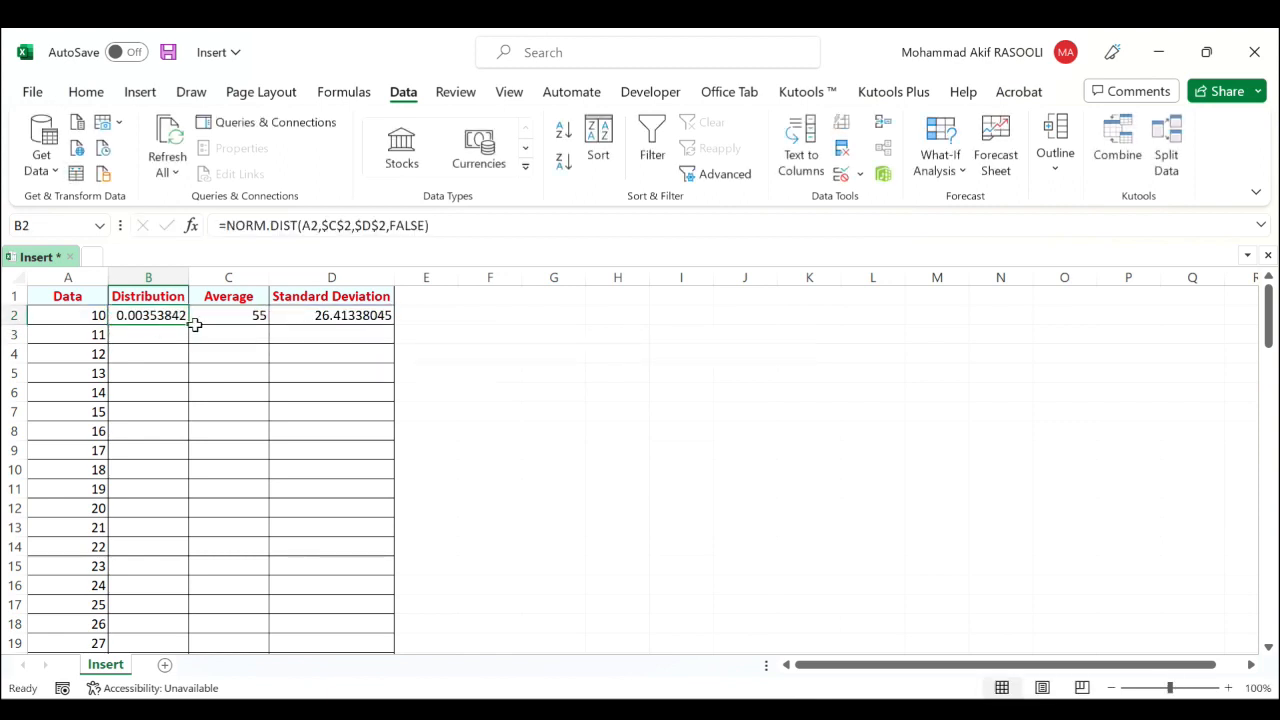
double_click(188, 324)
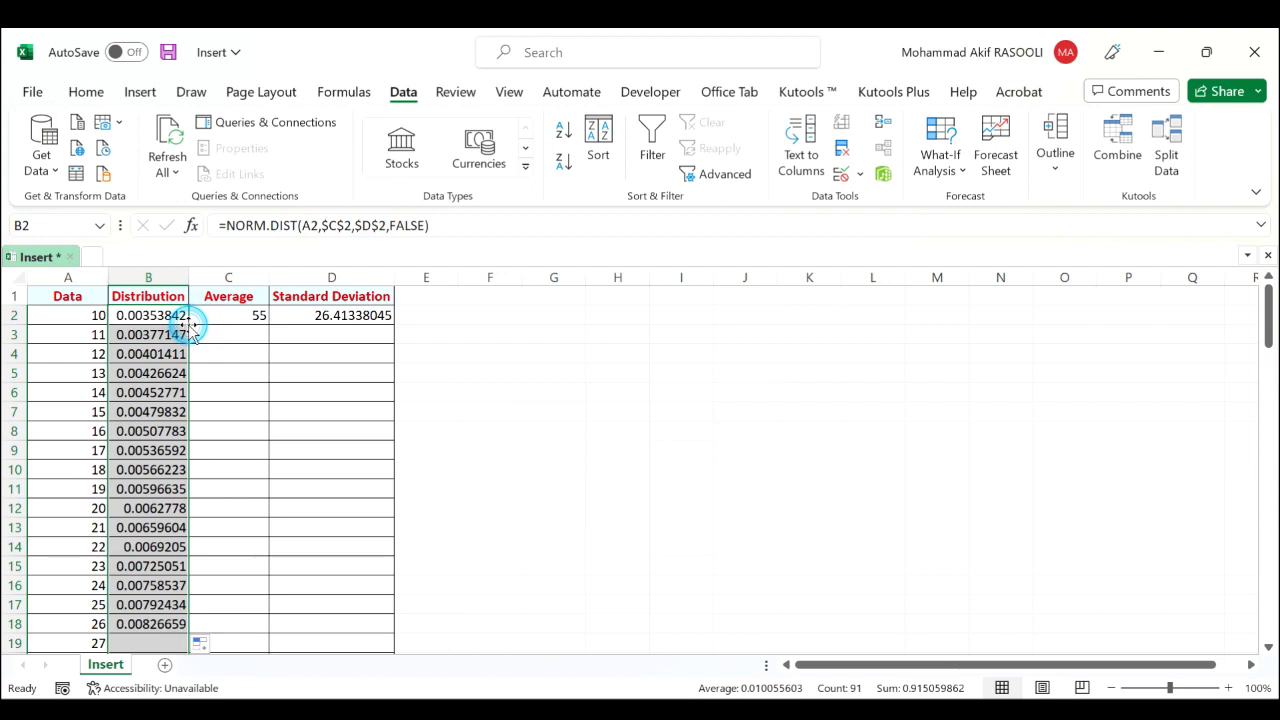
click(157, 412)
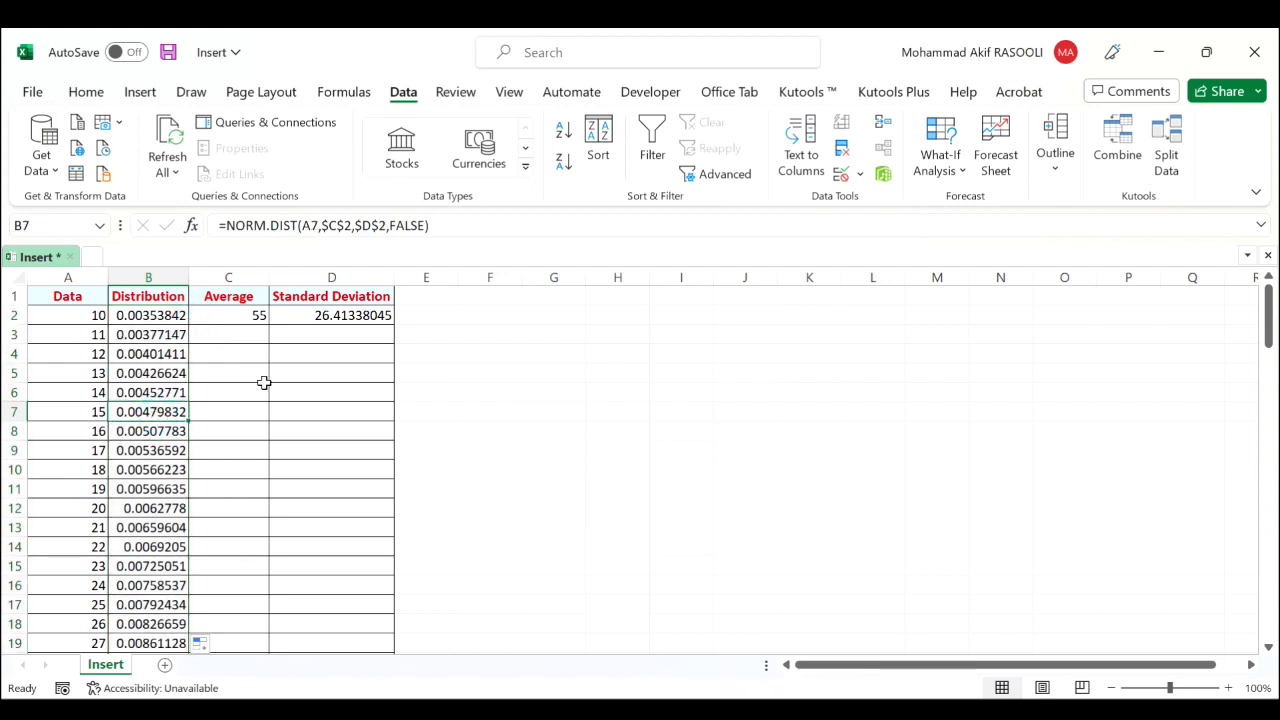
click(368, 316)
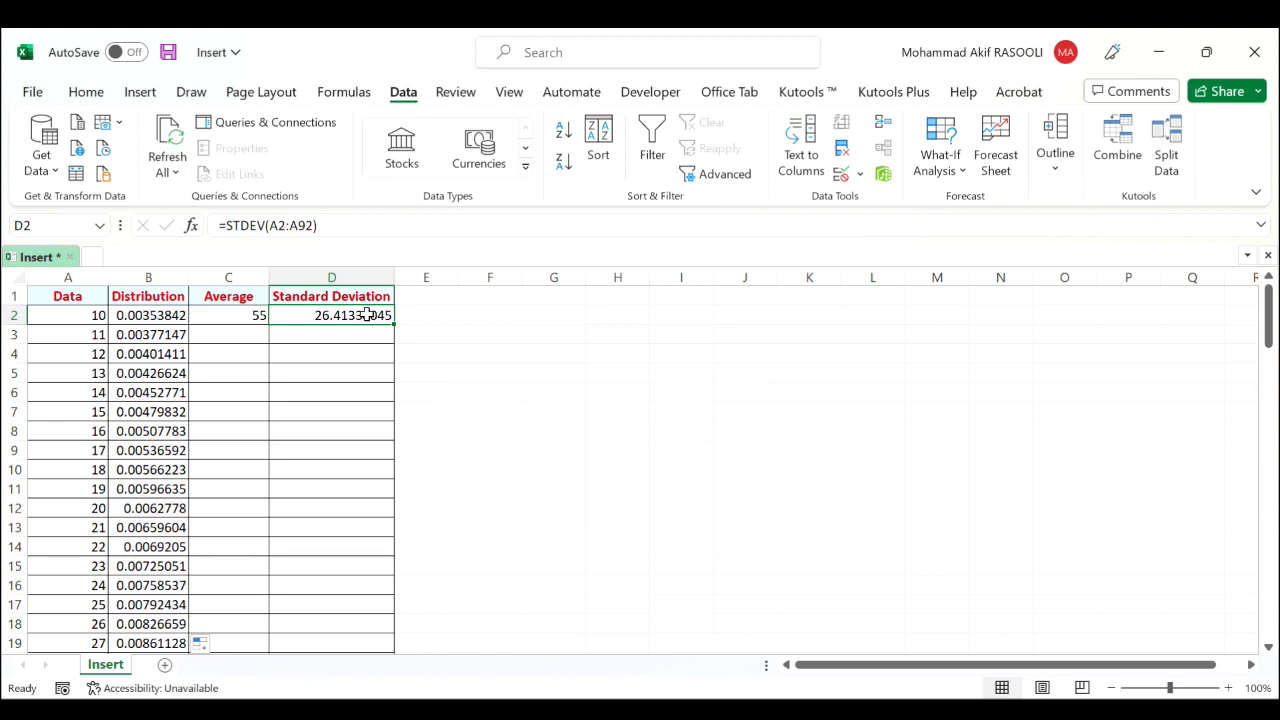
click(196, 352)
Insert a Scatter with Smooth Lines and Markers chart from the Data and Distribution columns, A1:B92
drag(68, 277, 138, 279)
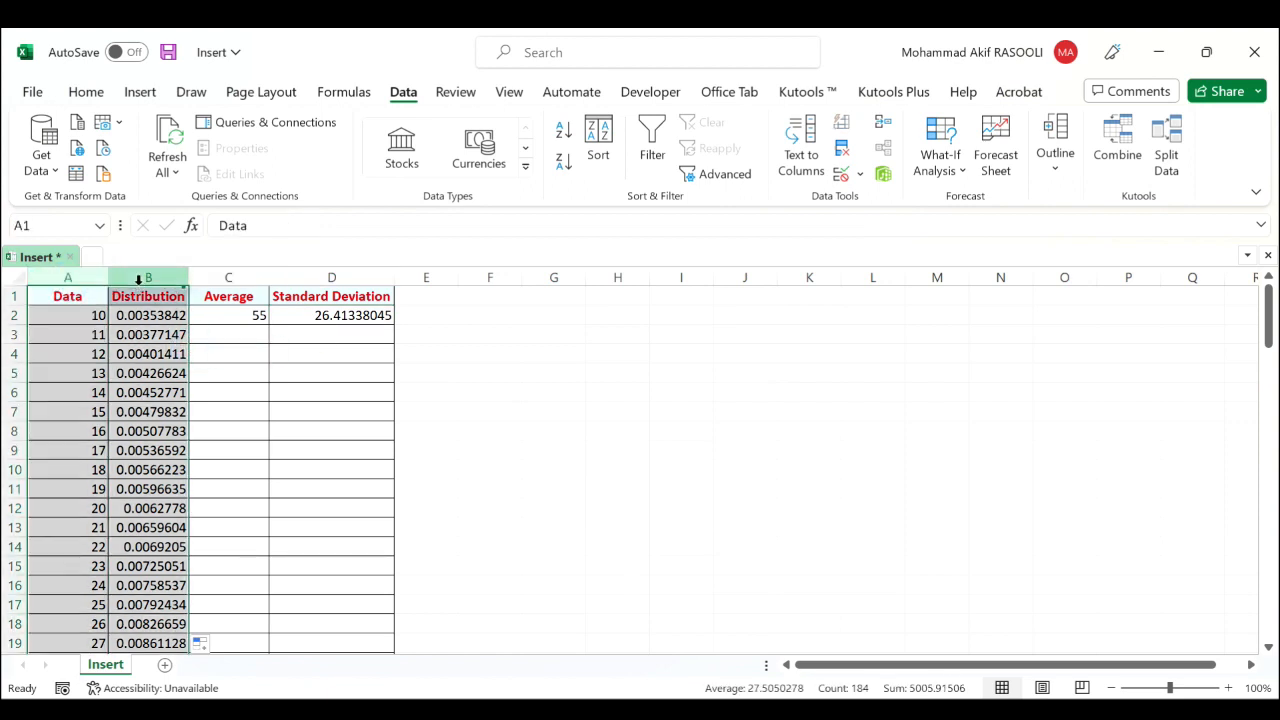
click(72, 297)
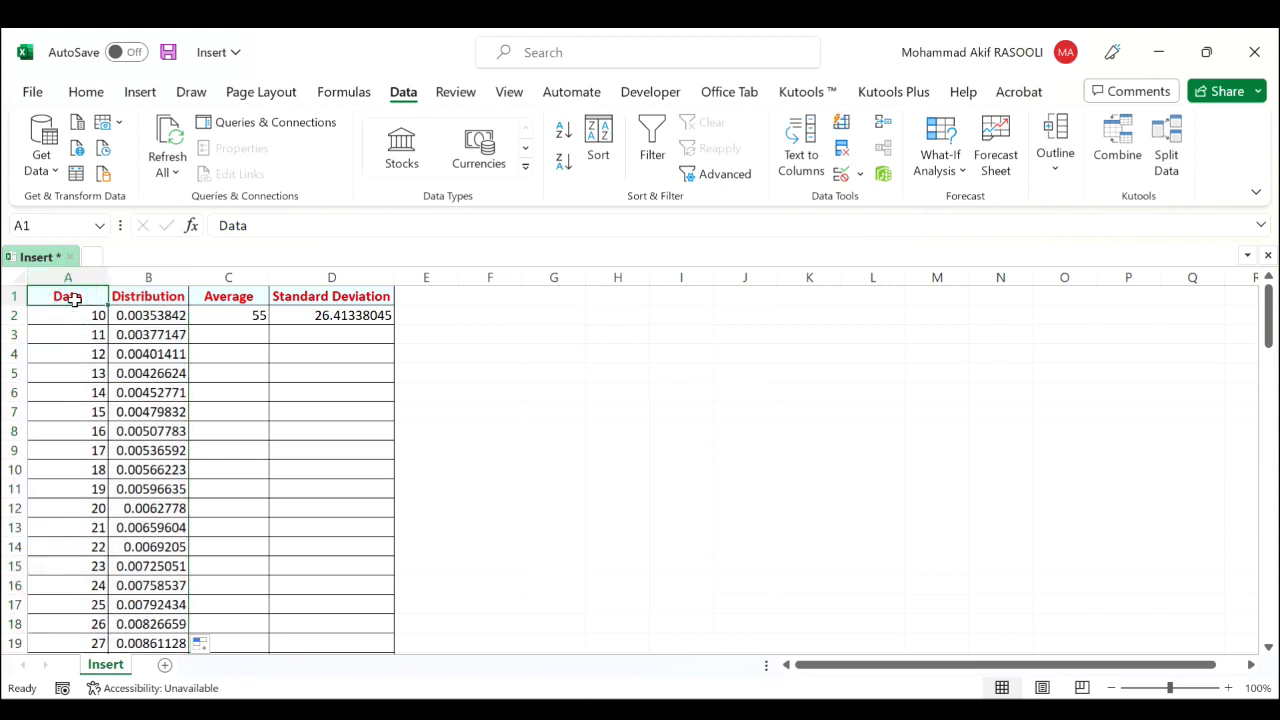
key(shift+Right)
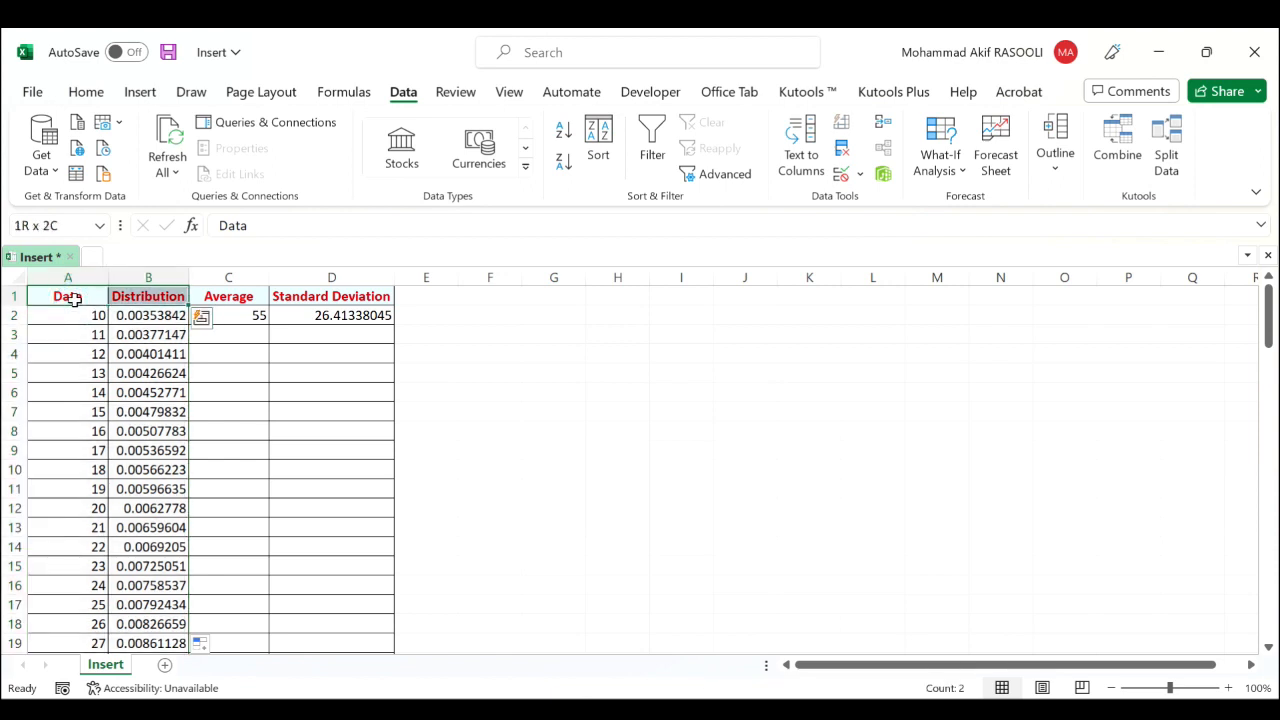
key(ctrl+shift+Down)
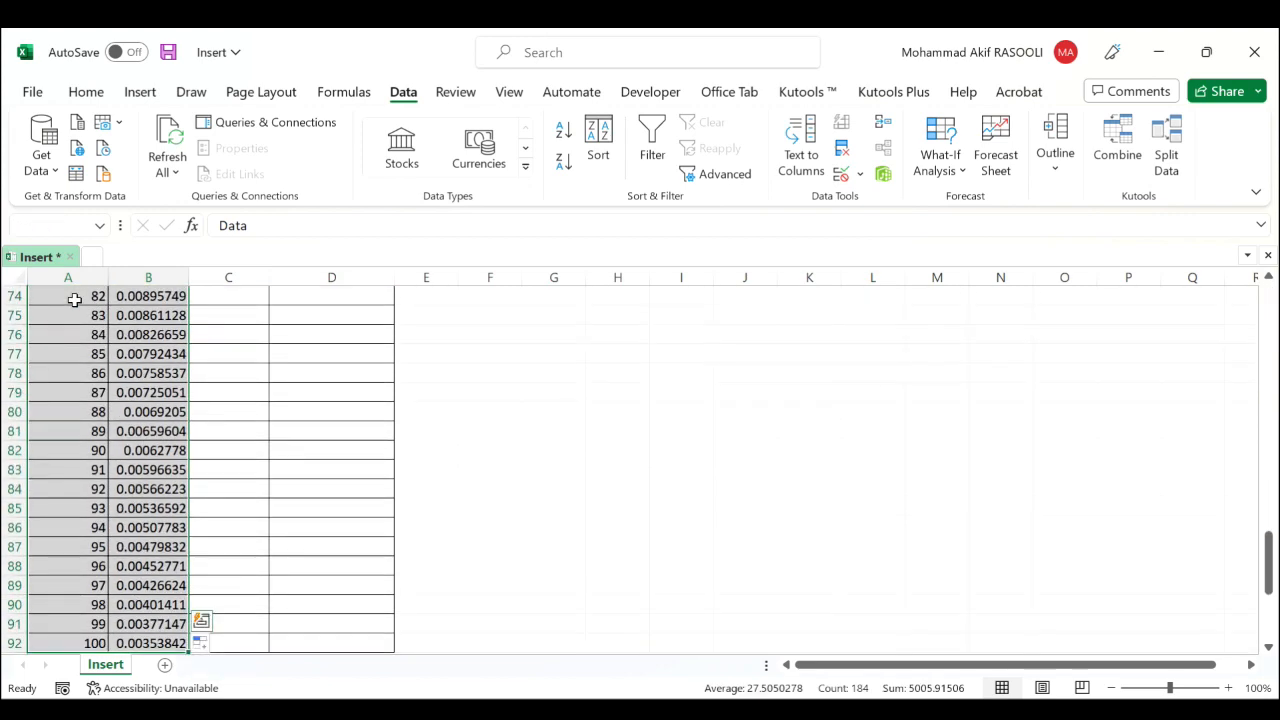
click(140, 94)
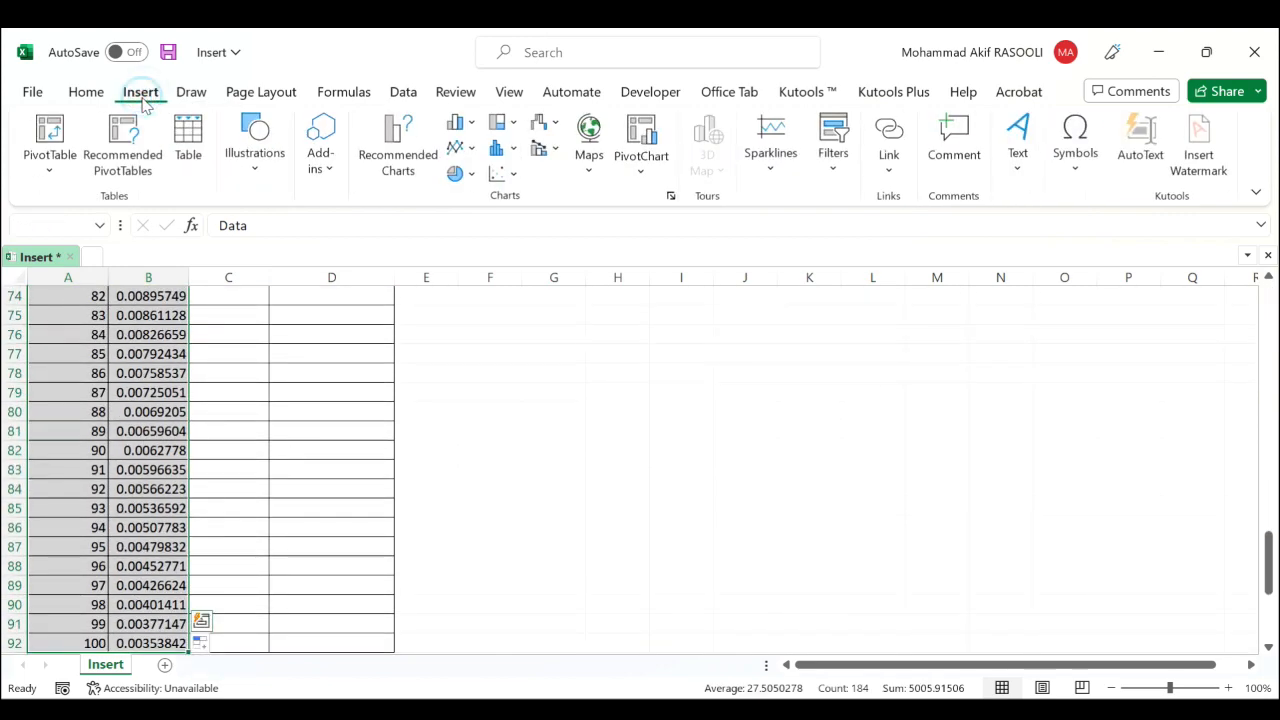
click(506, 174)
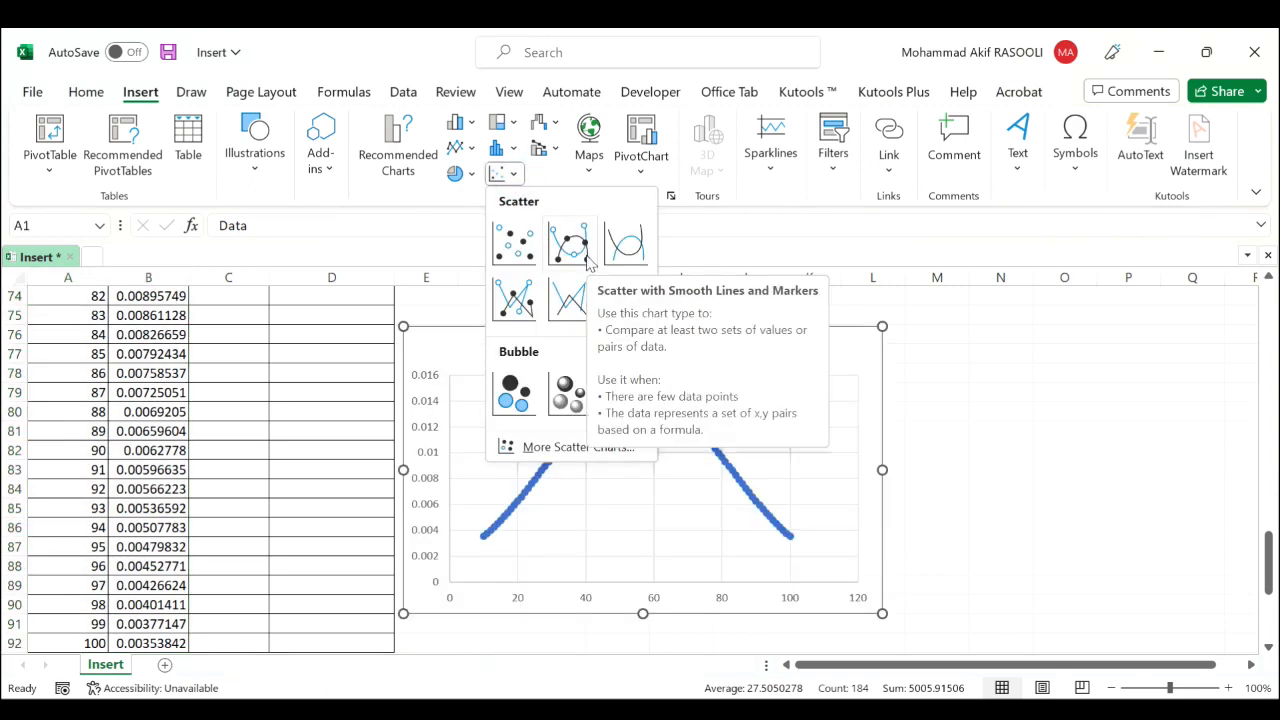
click(572, 248)
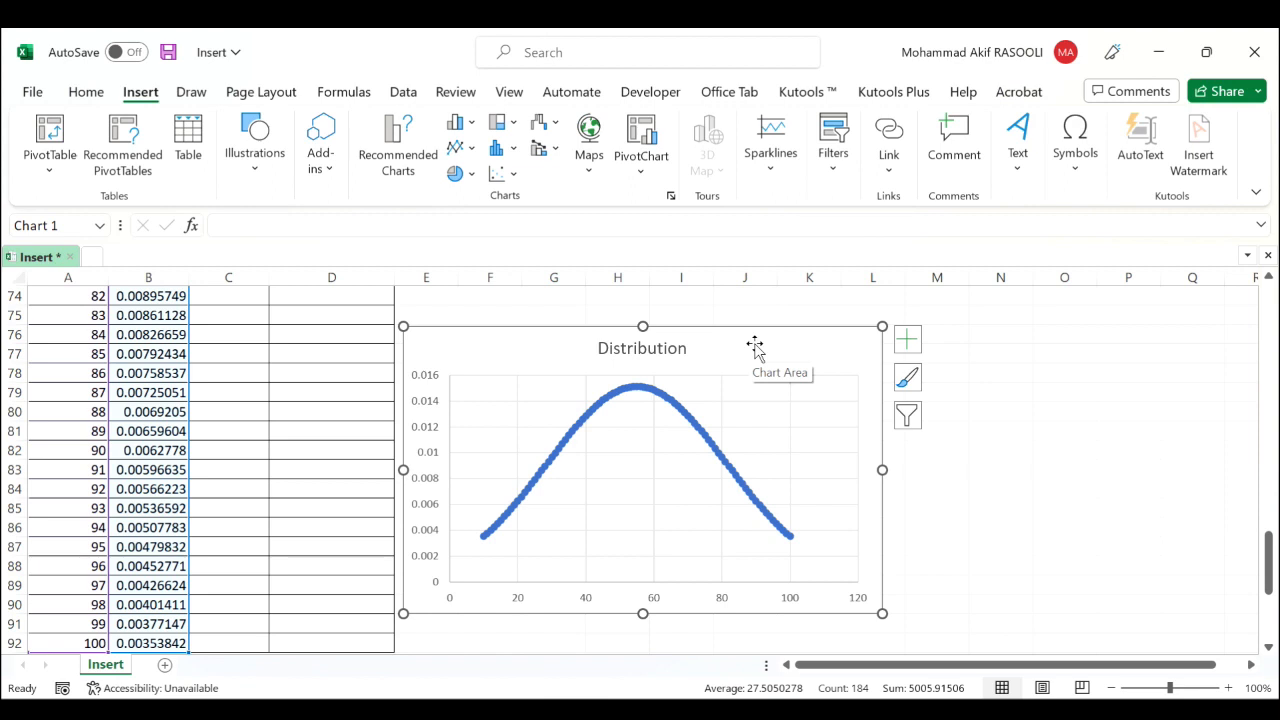
Save the Distribution chart as a chart template named "Bell Curve Chart"
right_click(820, 347)
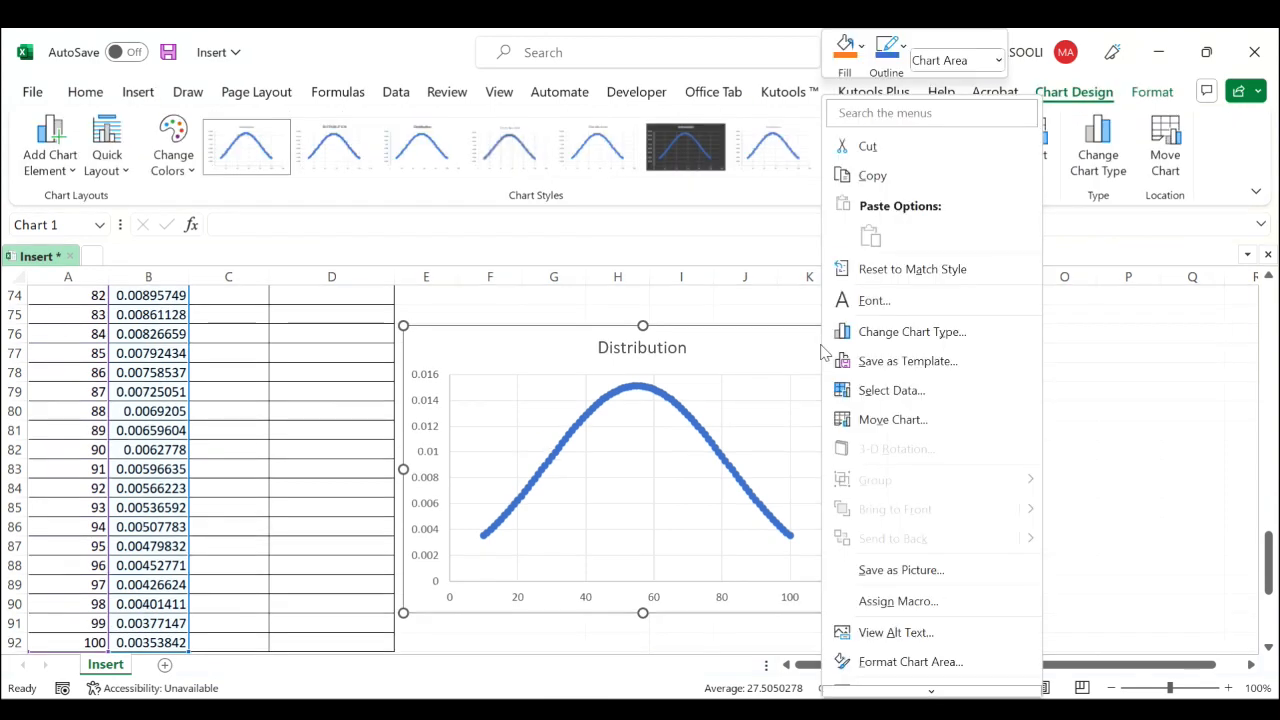
click(907, 361)
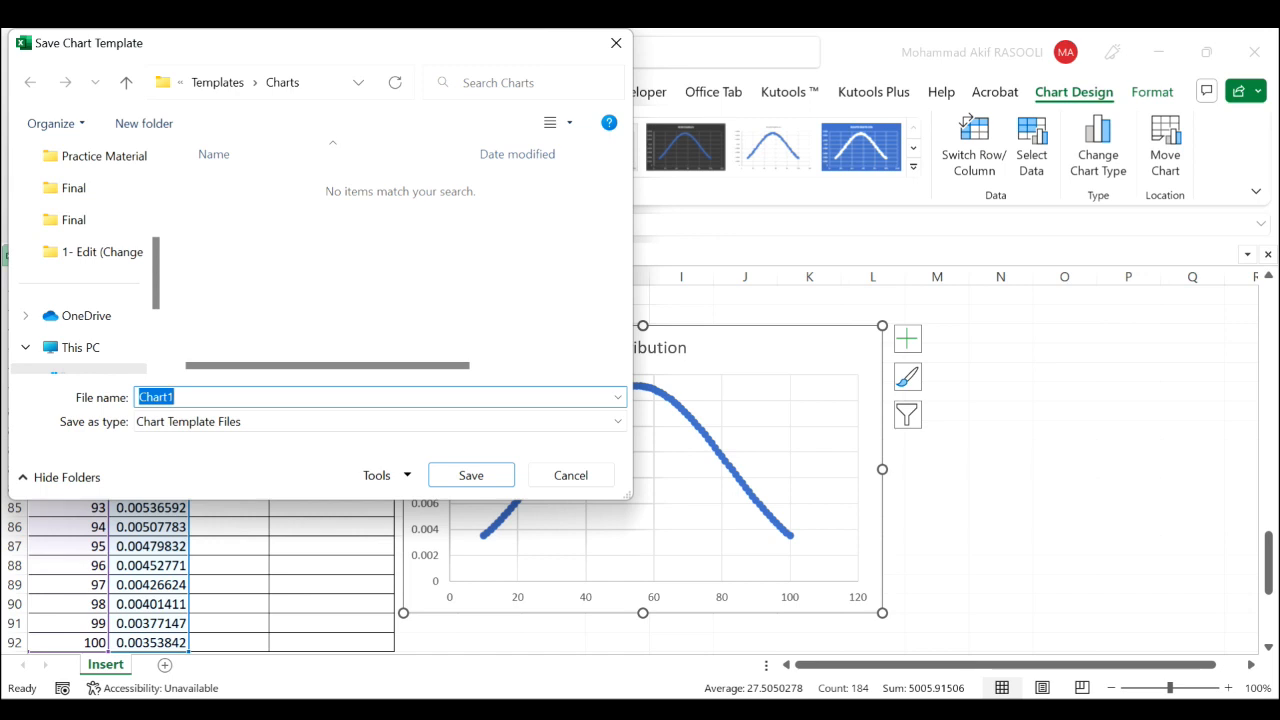
text(BELL CURVE)
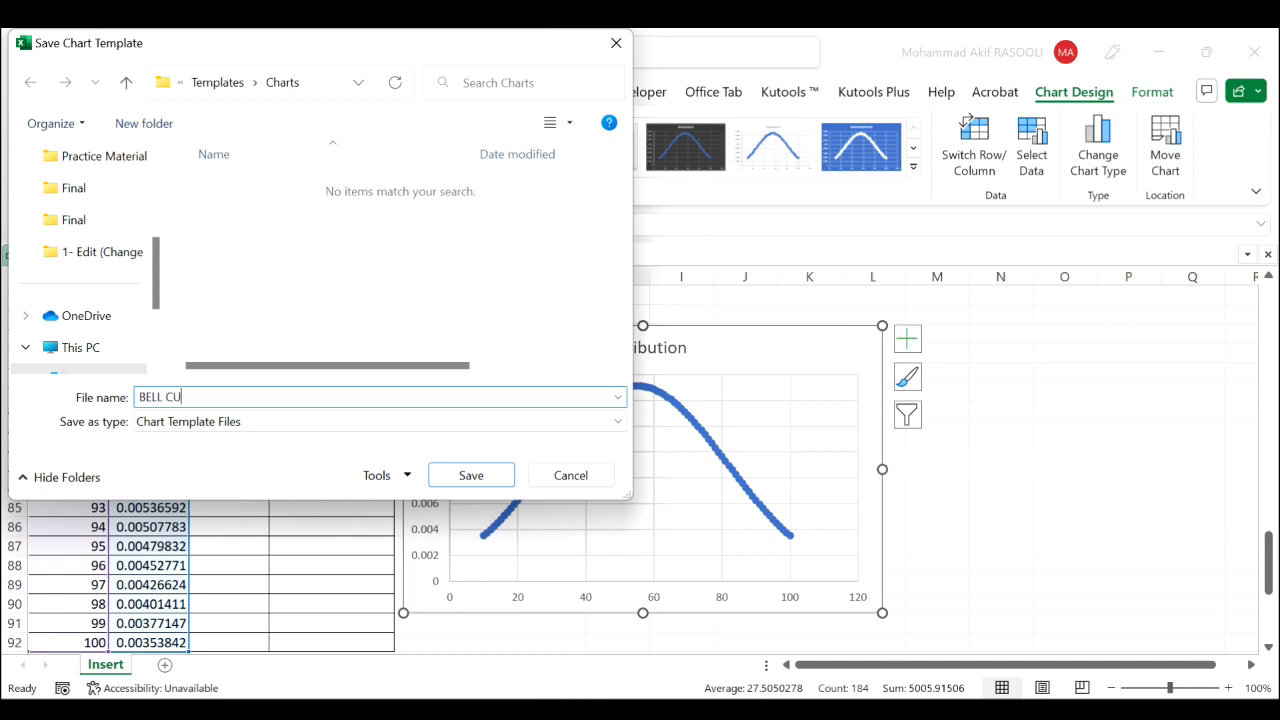
key(BackSpace)
key(BackSpace)
key(BackSpace)
key(BackSpace)
key(BackSpace)
key(BackSpace)
key(BackSpace)
key(BackSpace)
key(BackSpace)
key(BackSpace)
text(Bell Curve Chart)
click(492, 478)
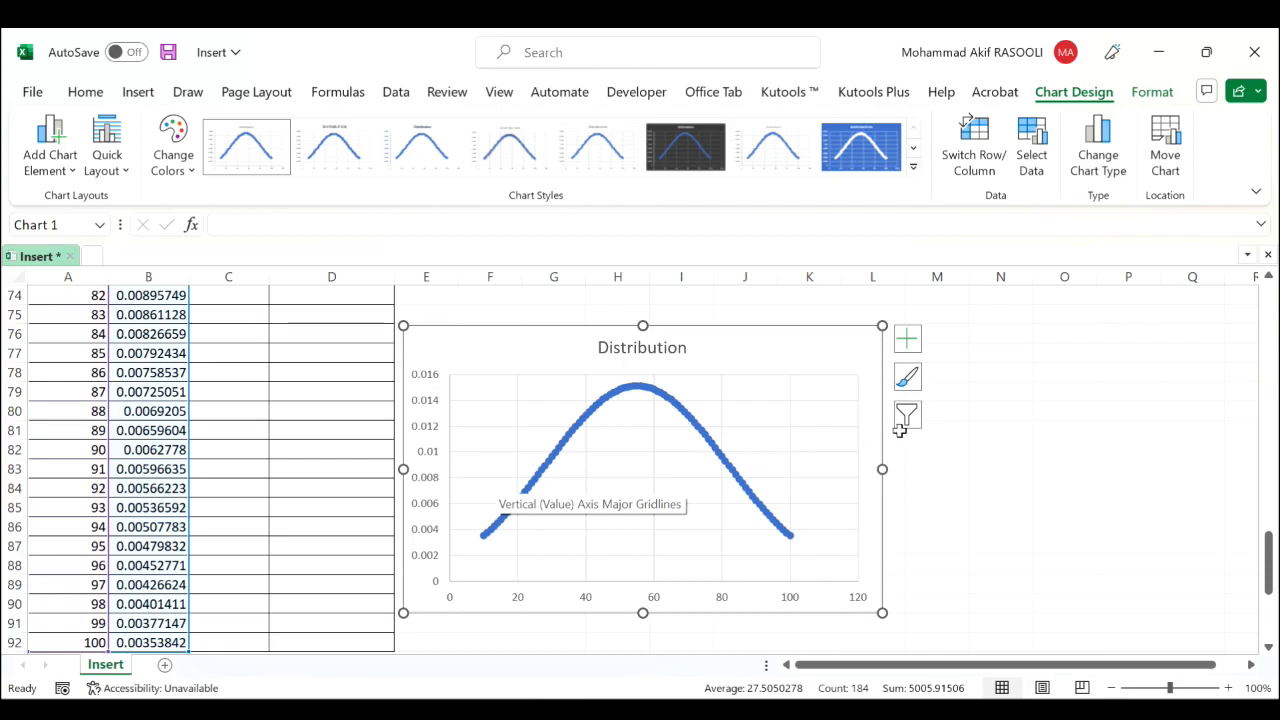
click(949, 462)
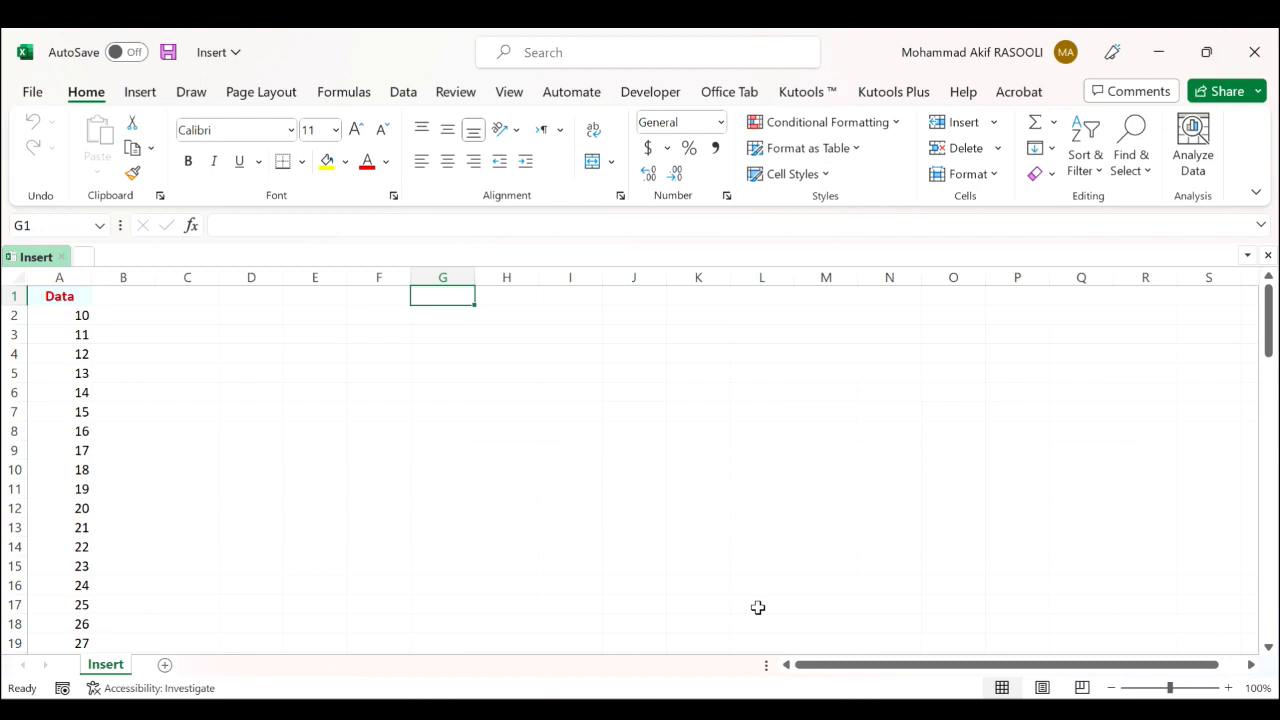
Create a Kutools Normal Distribution / Bell Curve chart from the data in A2:A92, with only the normal distribution chart option selected
click(65, 317)
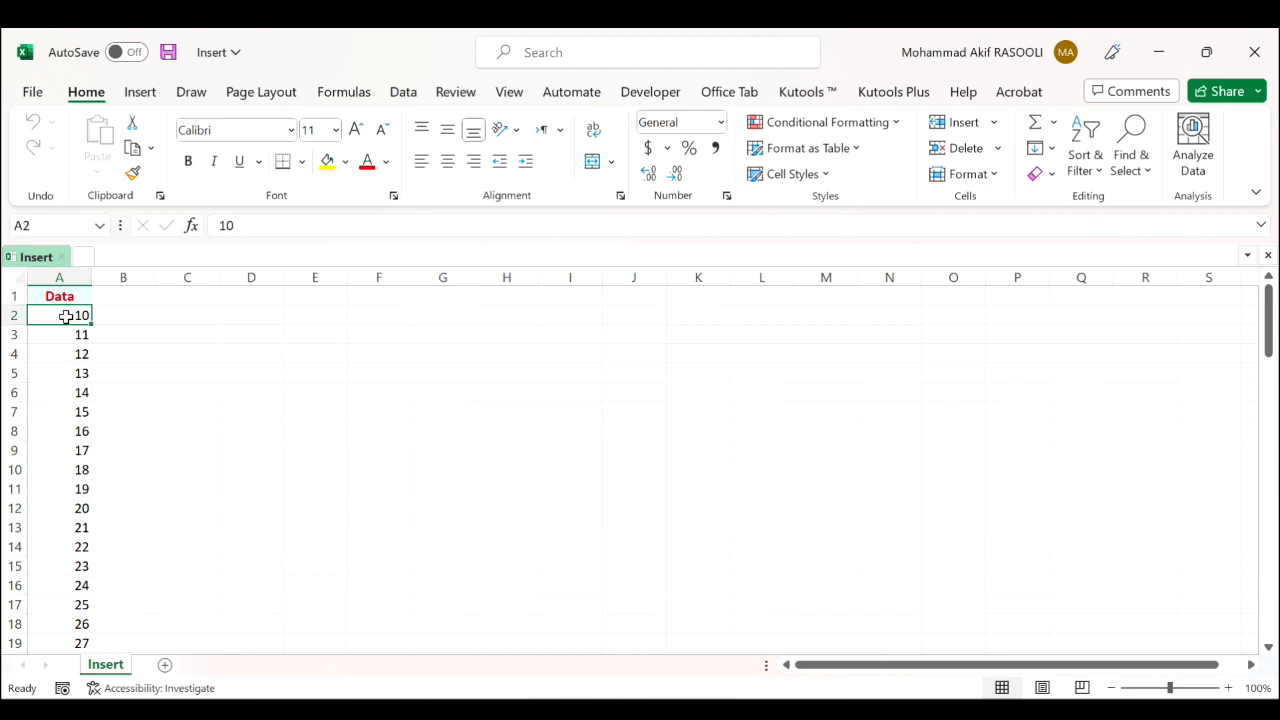
key(ctrl+shift+Down)
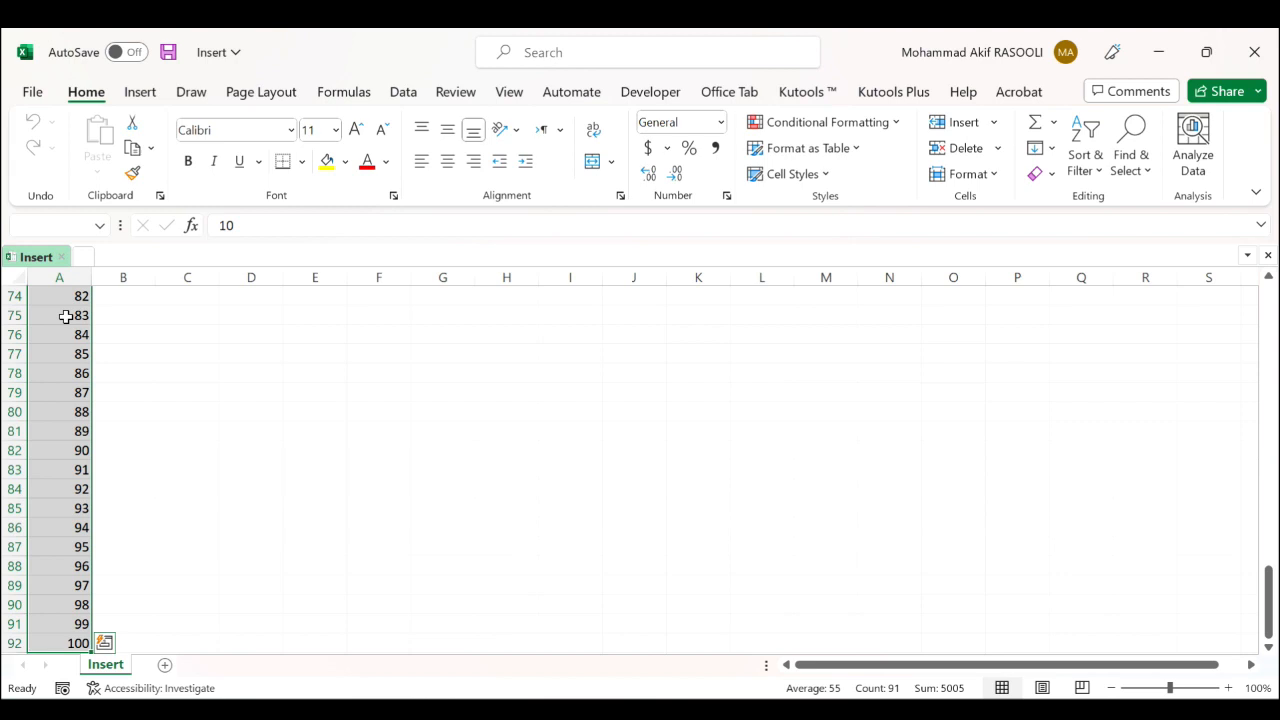
click(836, 97)
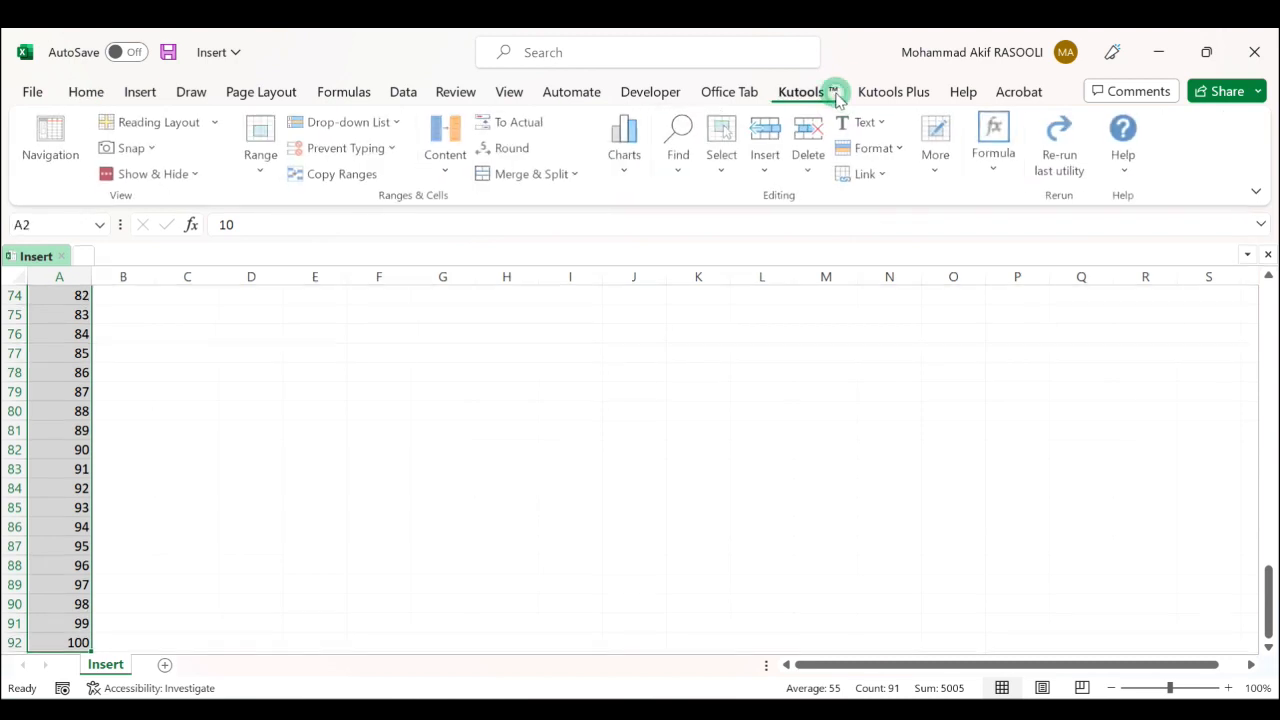
click(626, 172)
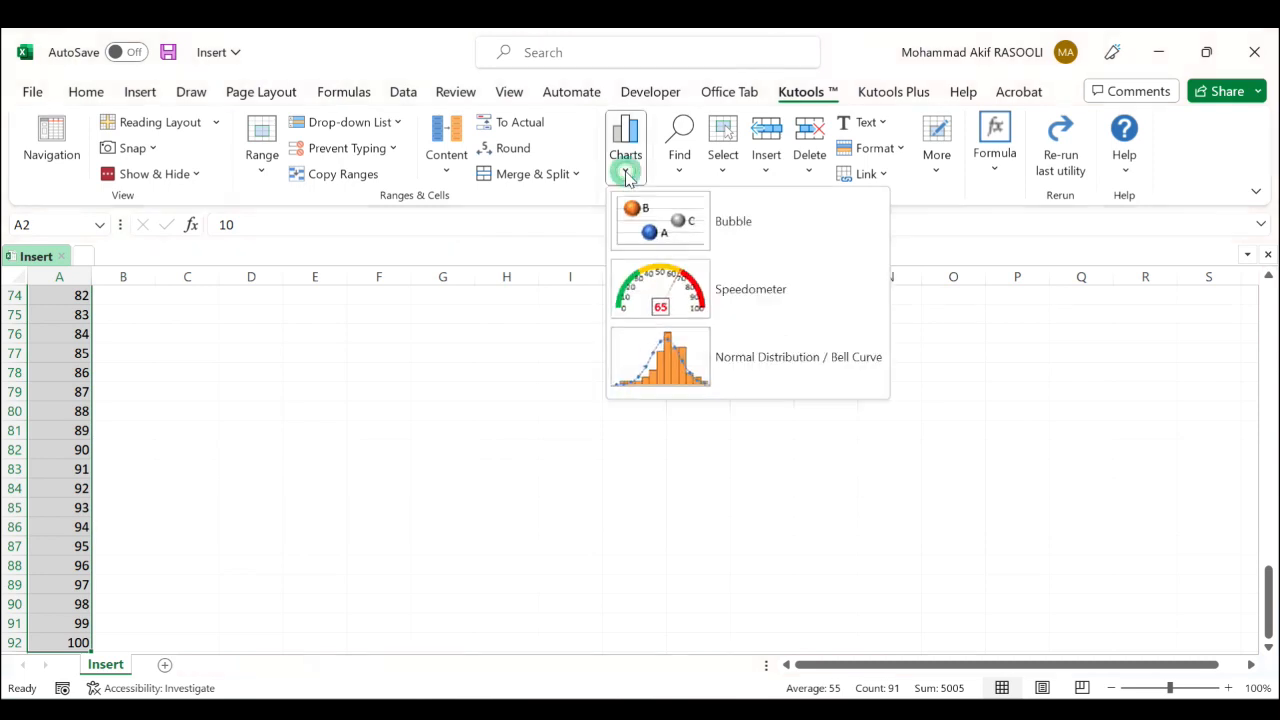
click(786, 377)
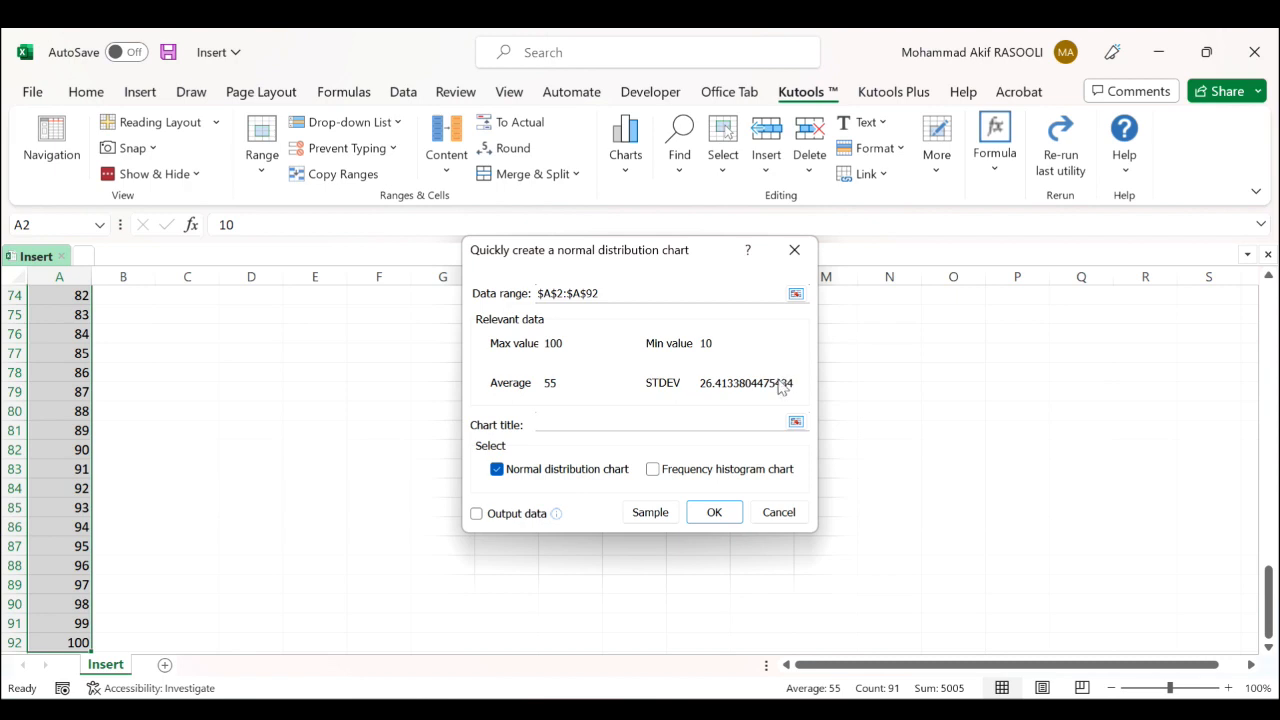
click(498, 470)
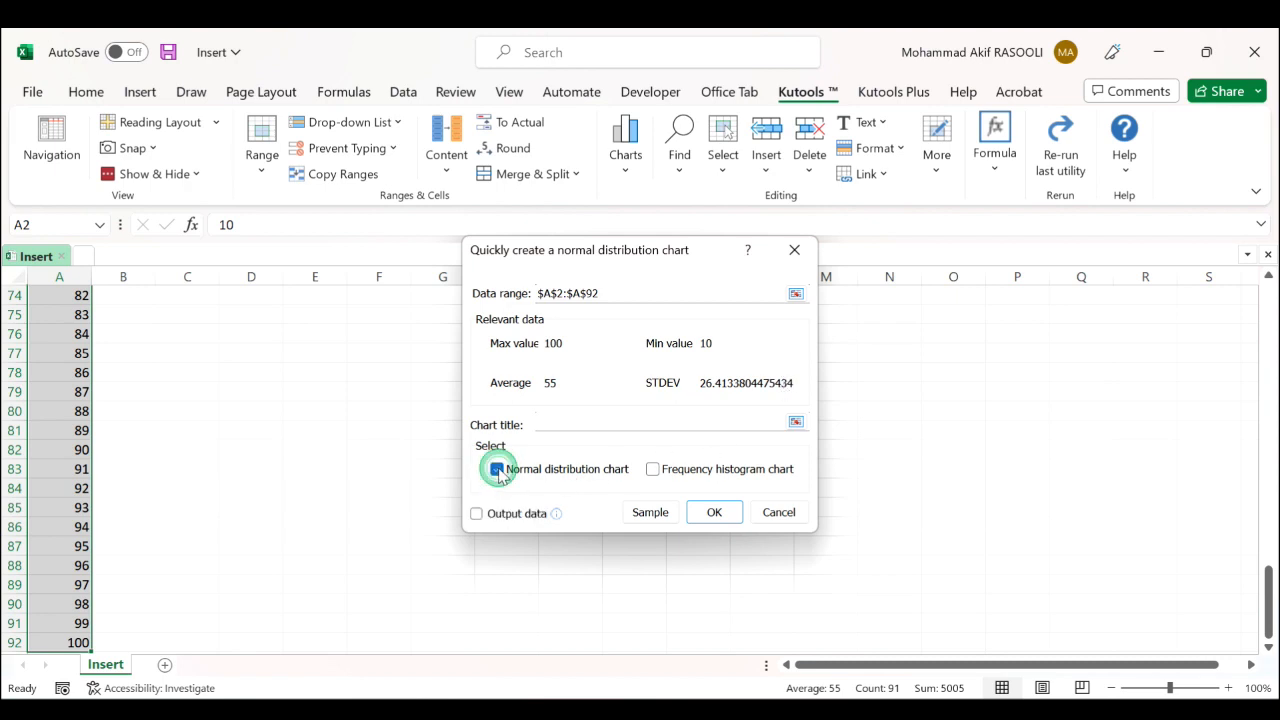
click(709, 514)
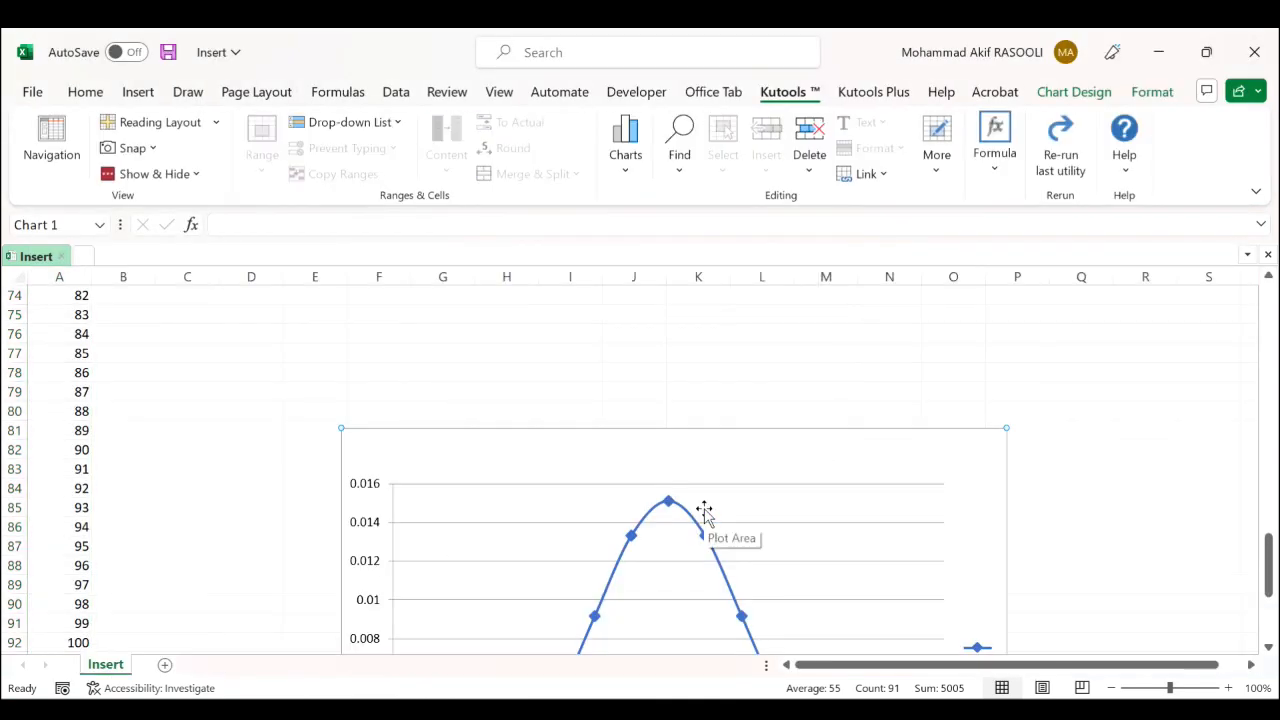
Shrink the normal distribution chart and relocate it from beside the last data rows to cell C2
drag(641, 449, 446, 366)
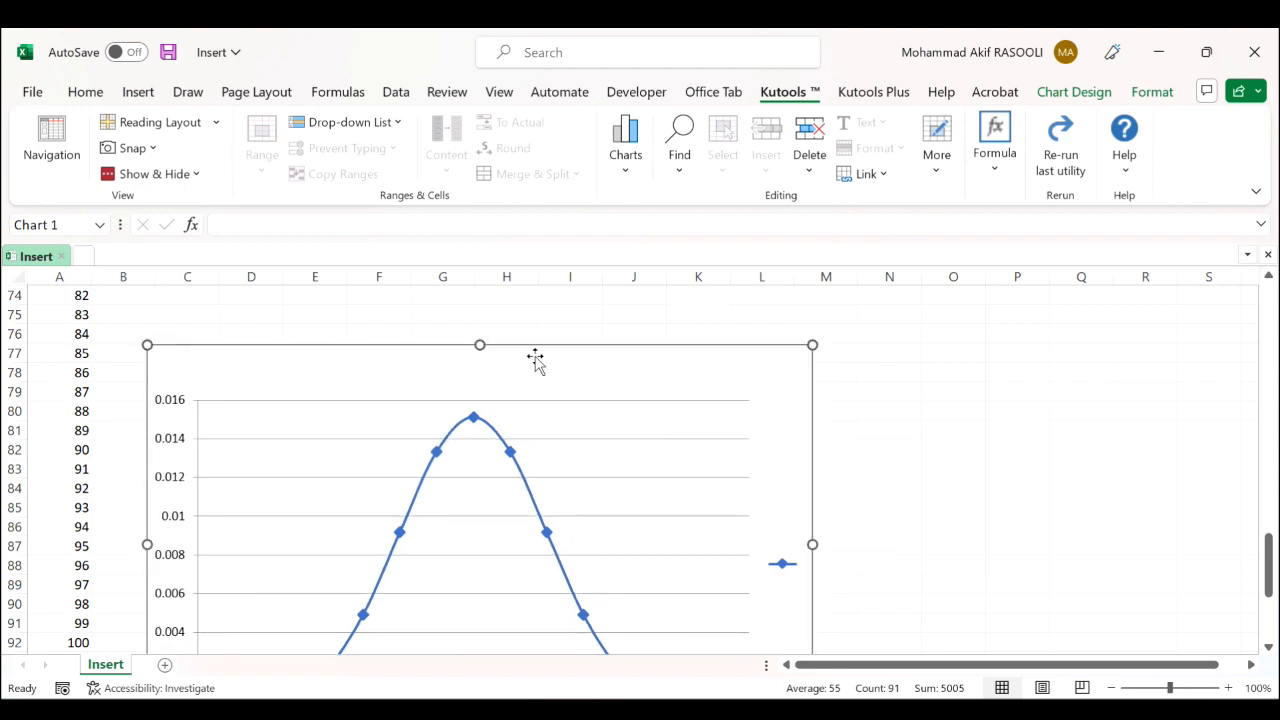
drag(812, 344, 569, 500)
drag(402, 528, 403, 360)
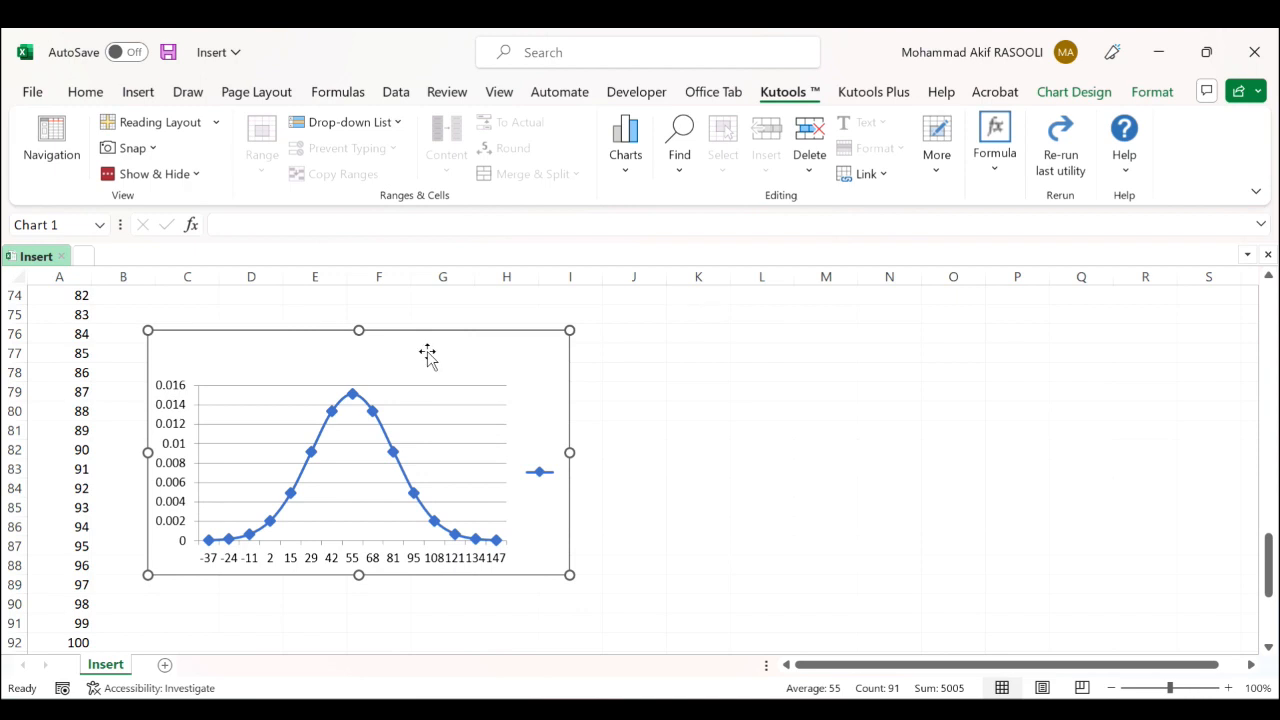
key(Delete)
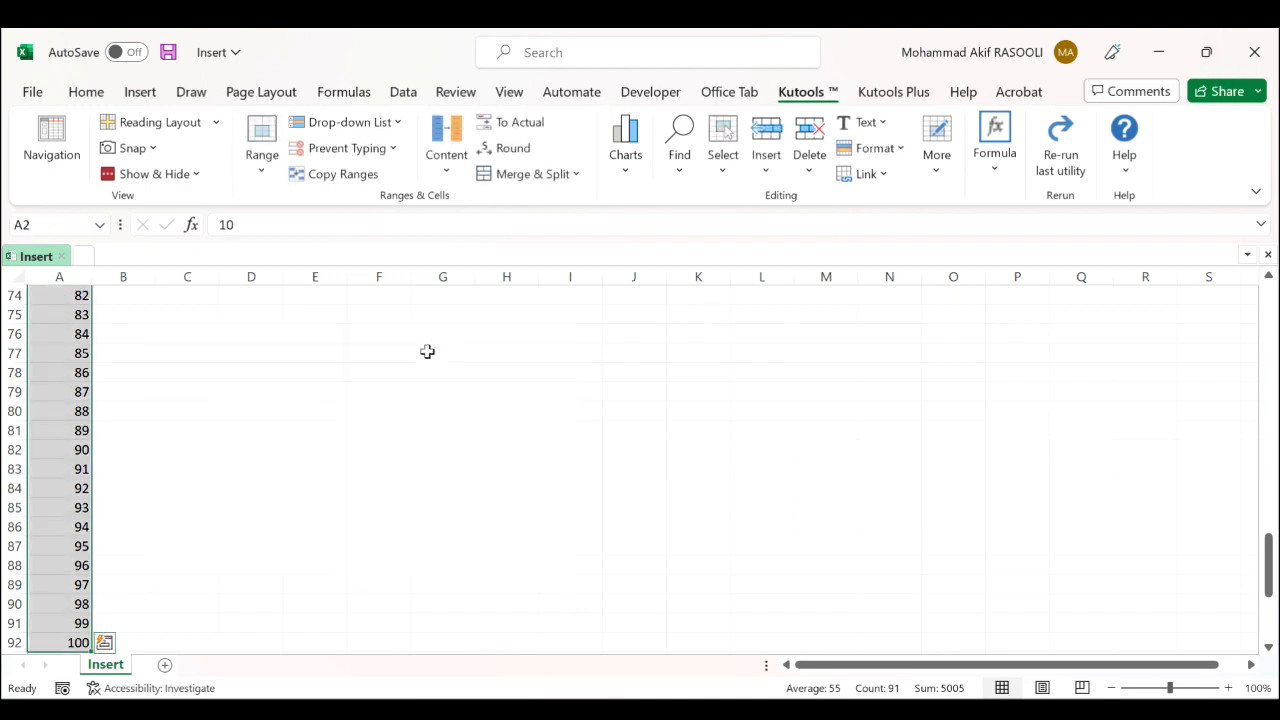
click(294, 372)
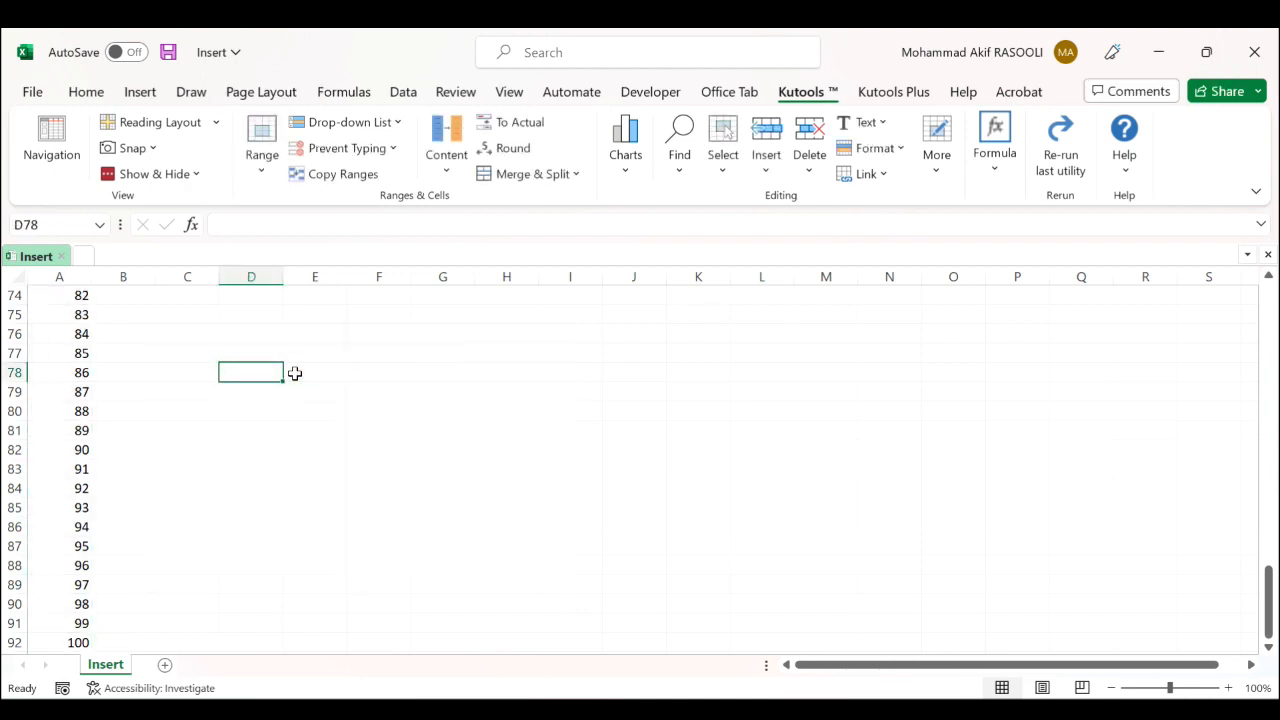
key(ctrl+Up)
click(194, 314)
key(ctrl+v)
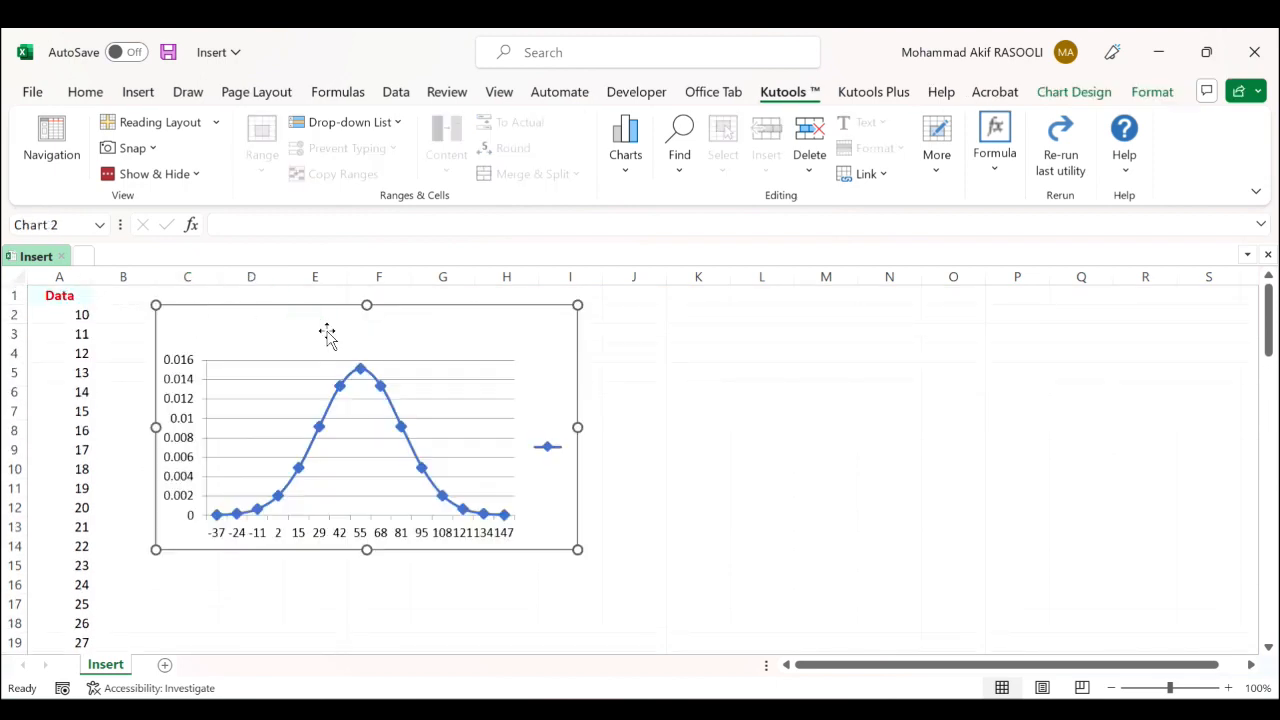
Set the normal distribution chart's title to "Bell Curve" and close the title formatting options
double_click(368, 330)
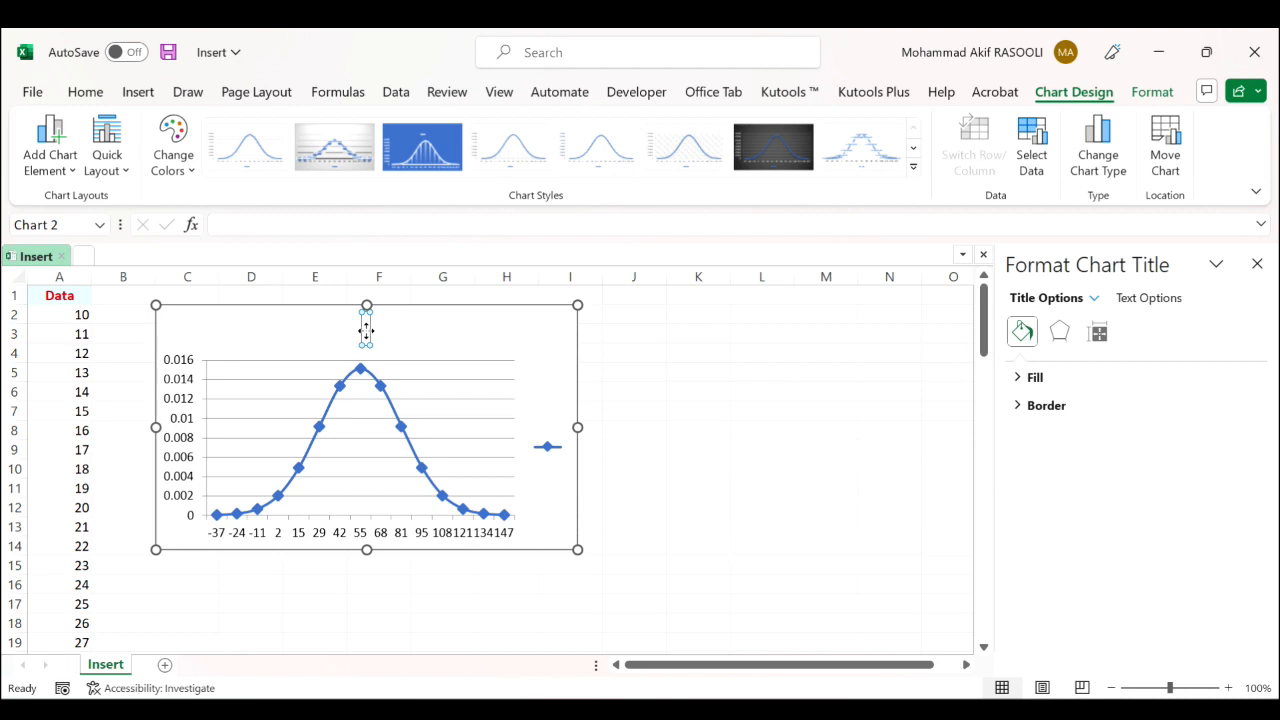
text(B)
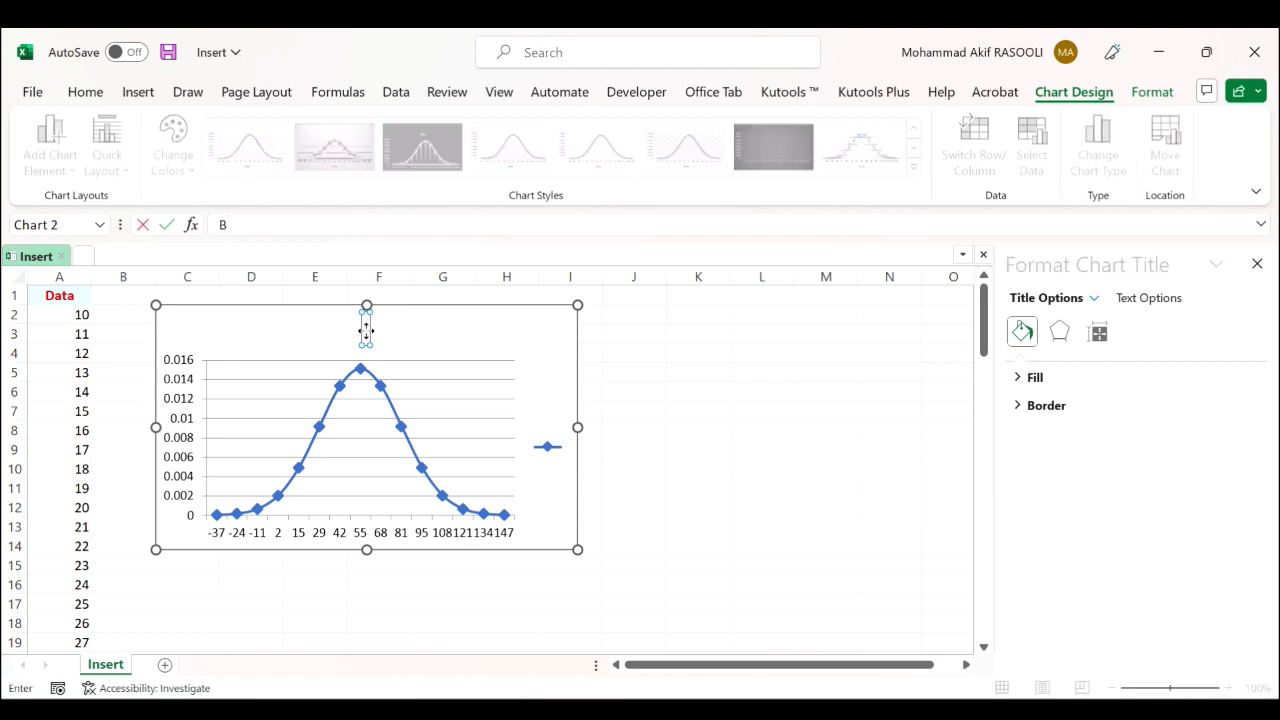
text(el)
key(Return)
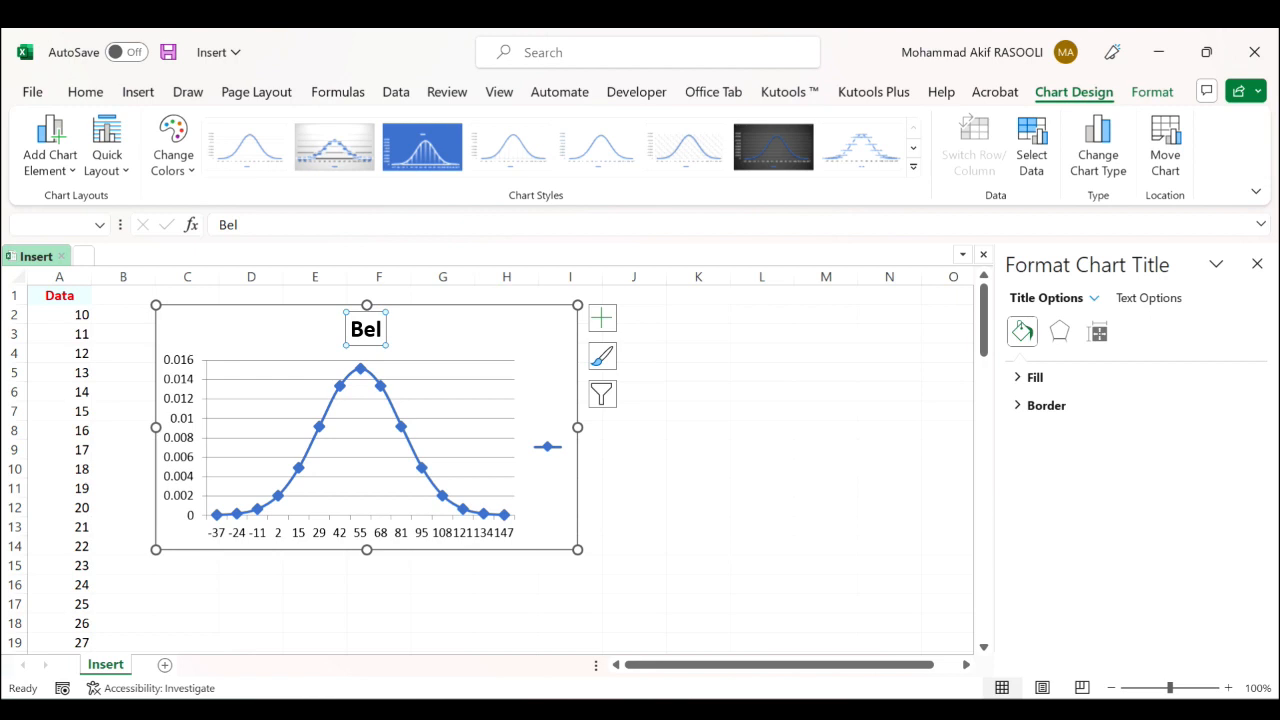
text(l)
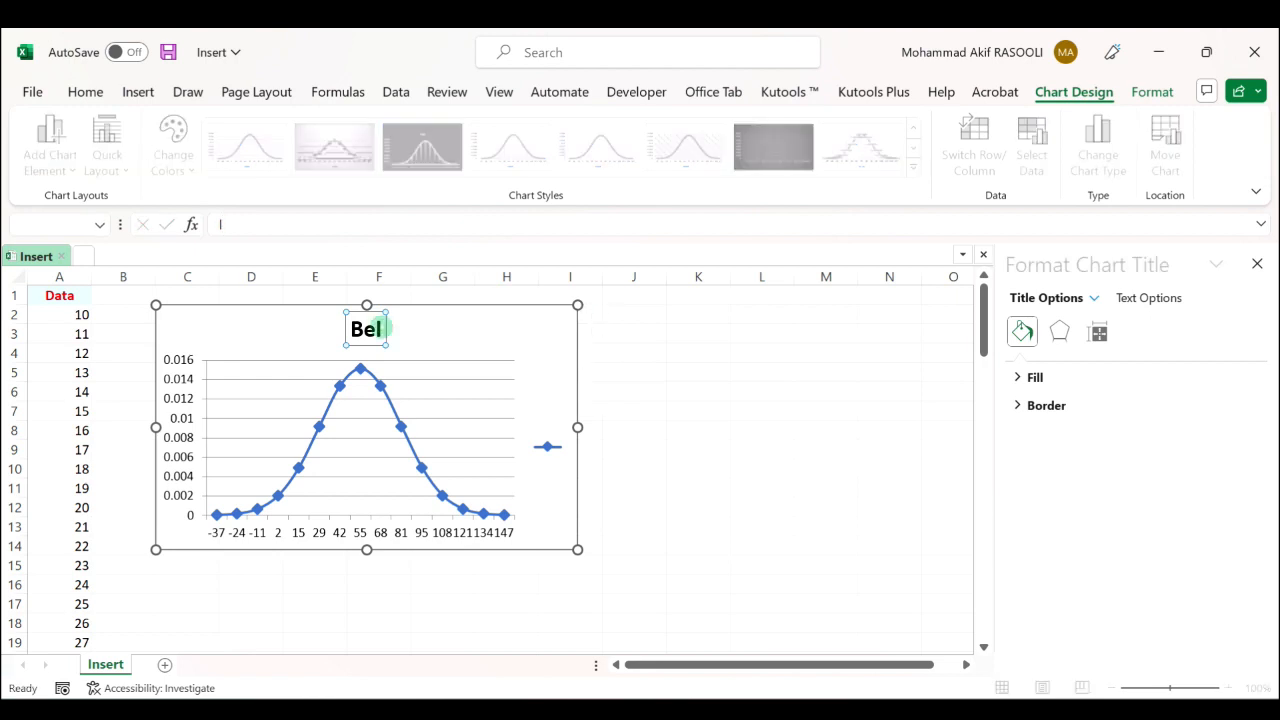
key(Return)
text(B)
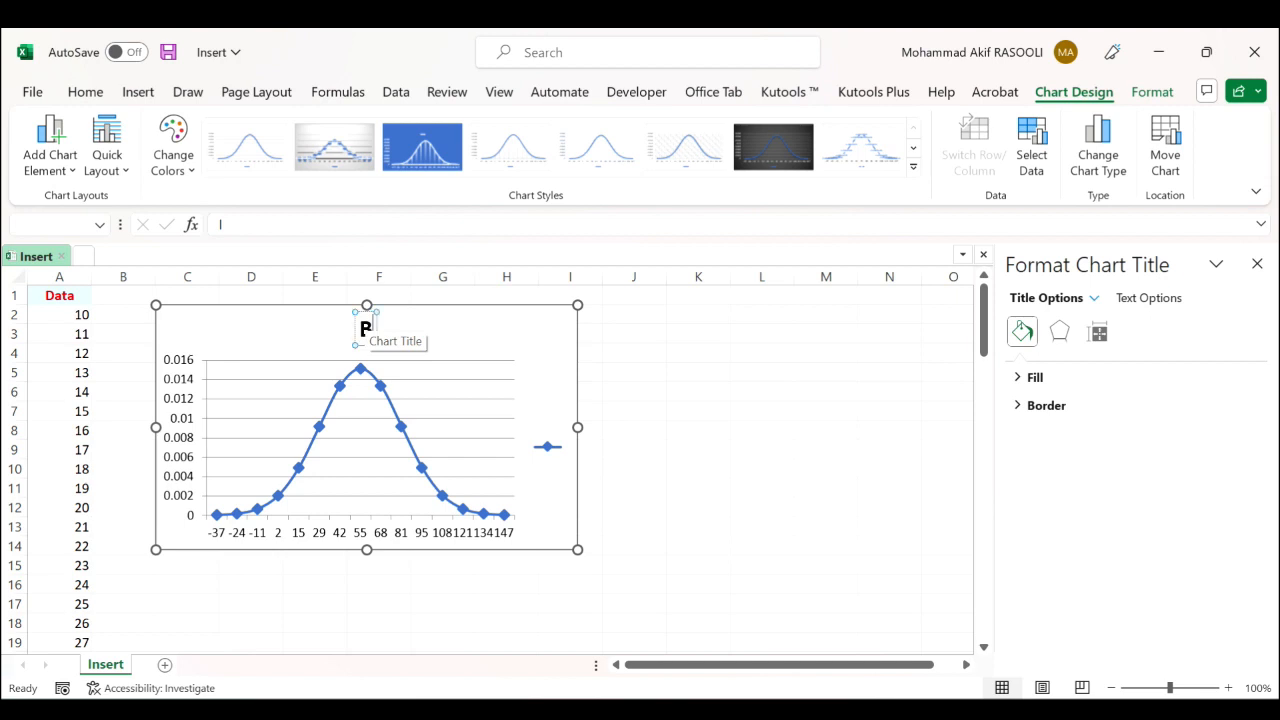
text(ell Curve)
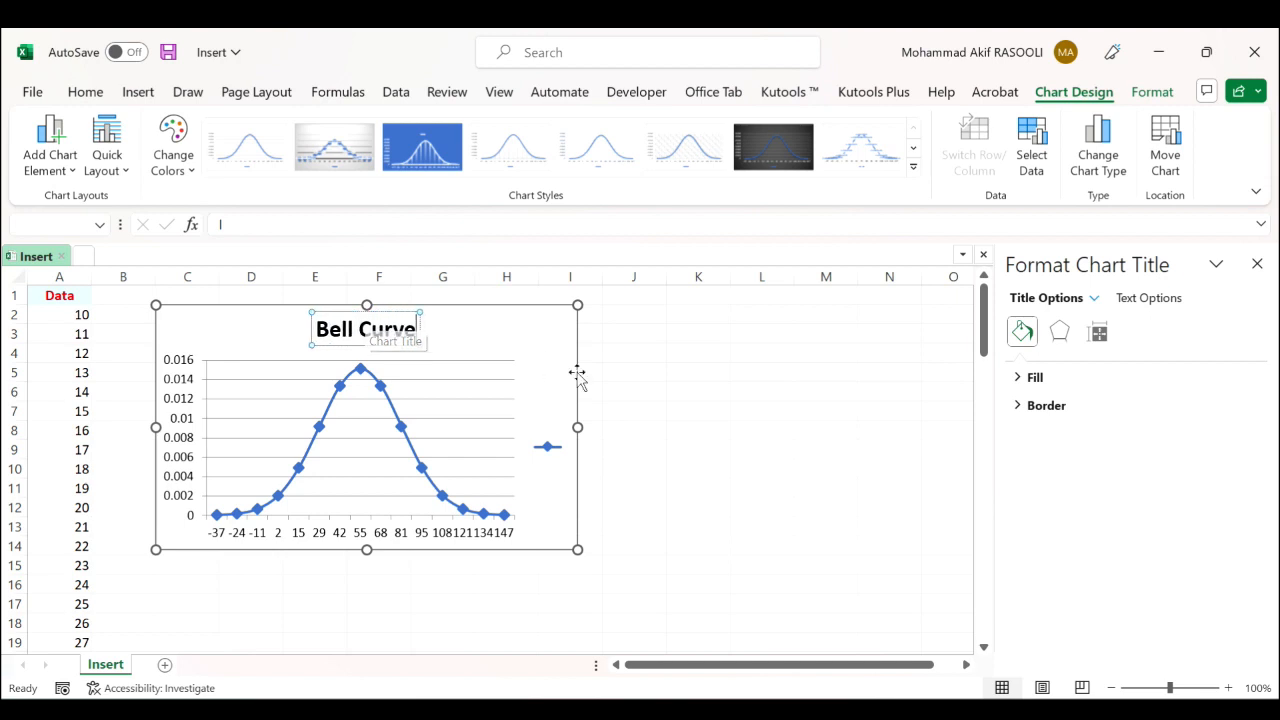
click(655, 388)
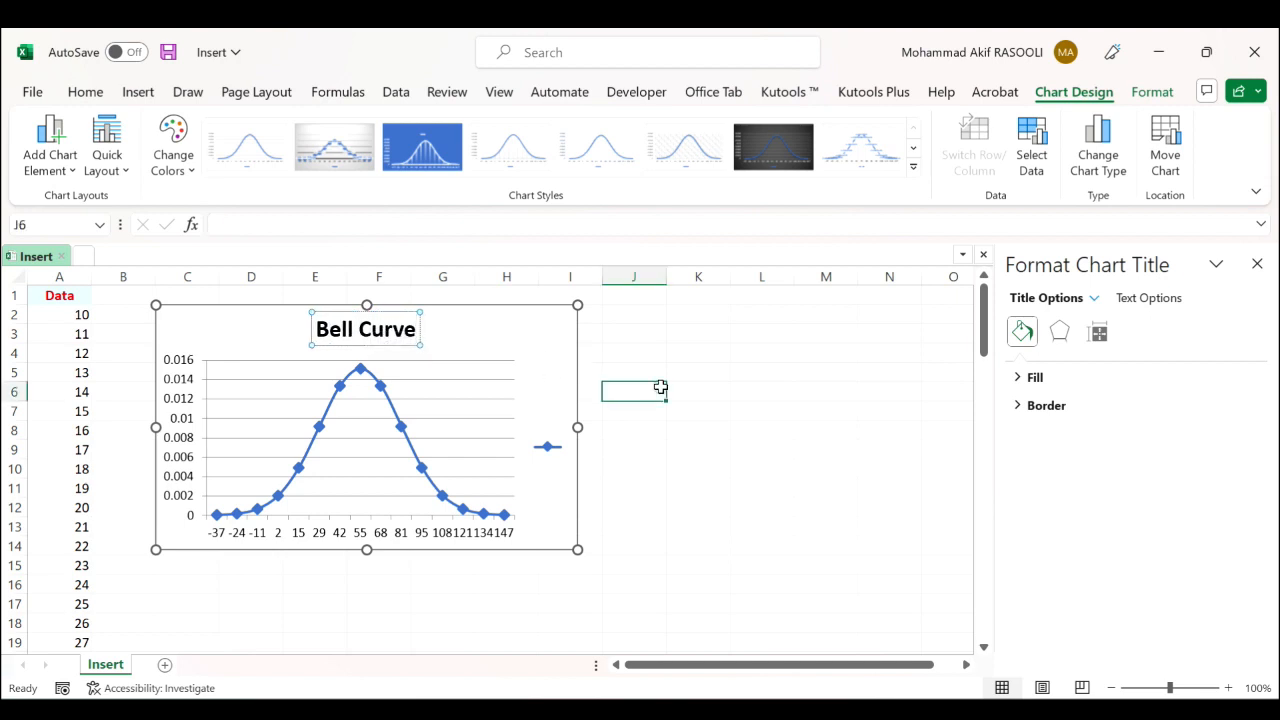
click(1257, 265)
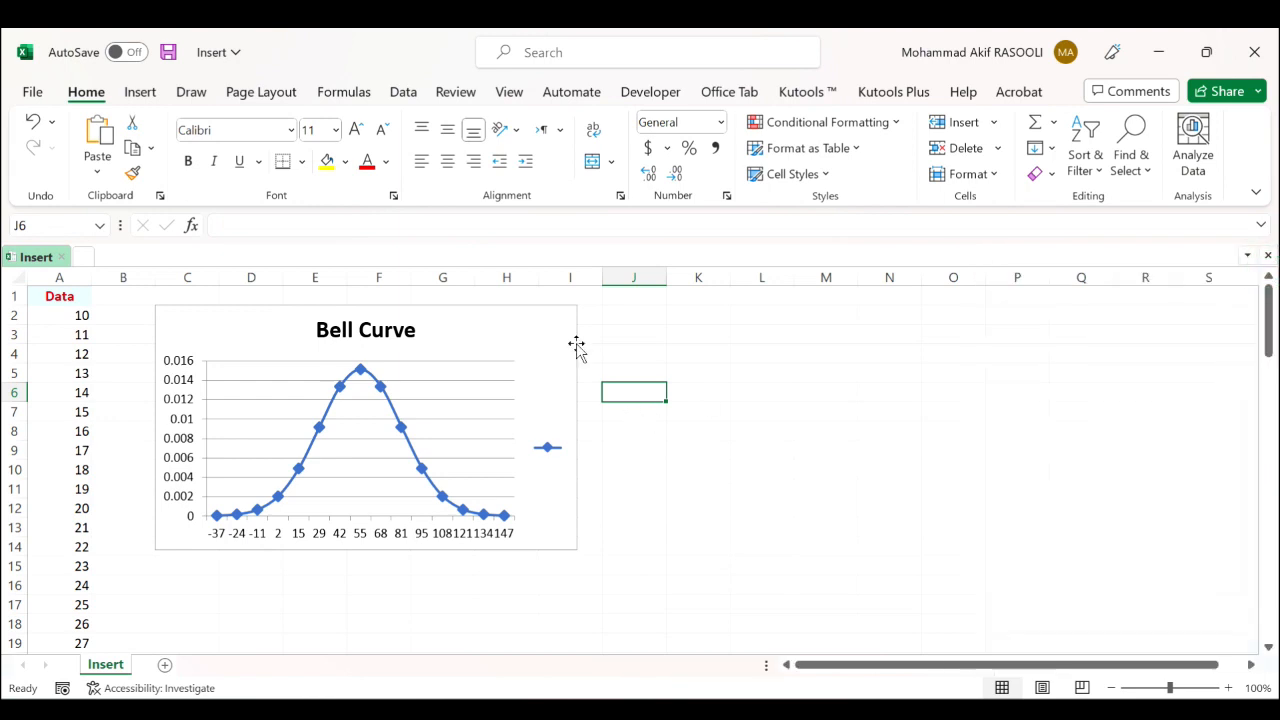
Reduce the Bell Curve chart's width and height to span about columns C to G and rows 2 to 11
click(569, 334)
mouse_move(575, 309)
mouse_down()
mouse_move(457, 326)
mouse_move(481, 305)
mouse_up()
drag(317, 551, 316, 502)
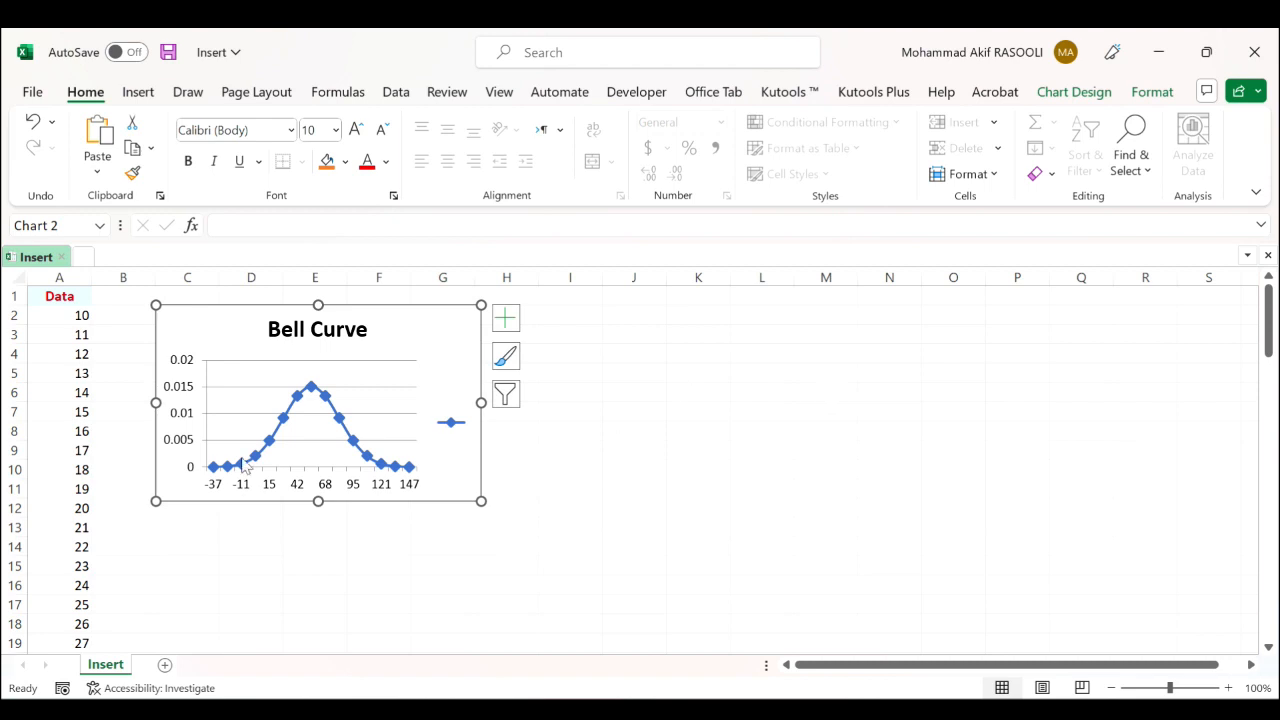
Create a Kutools frequency histogram chart from A2:A92, with the normal distribution chart option turned off
click(76, 315)
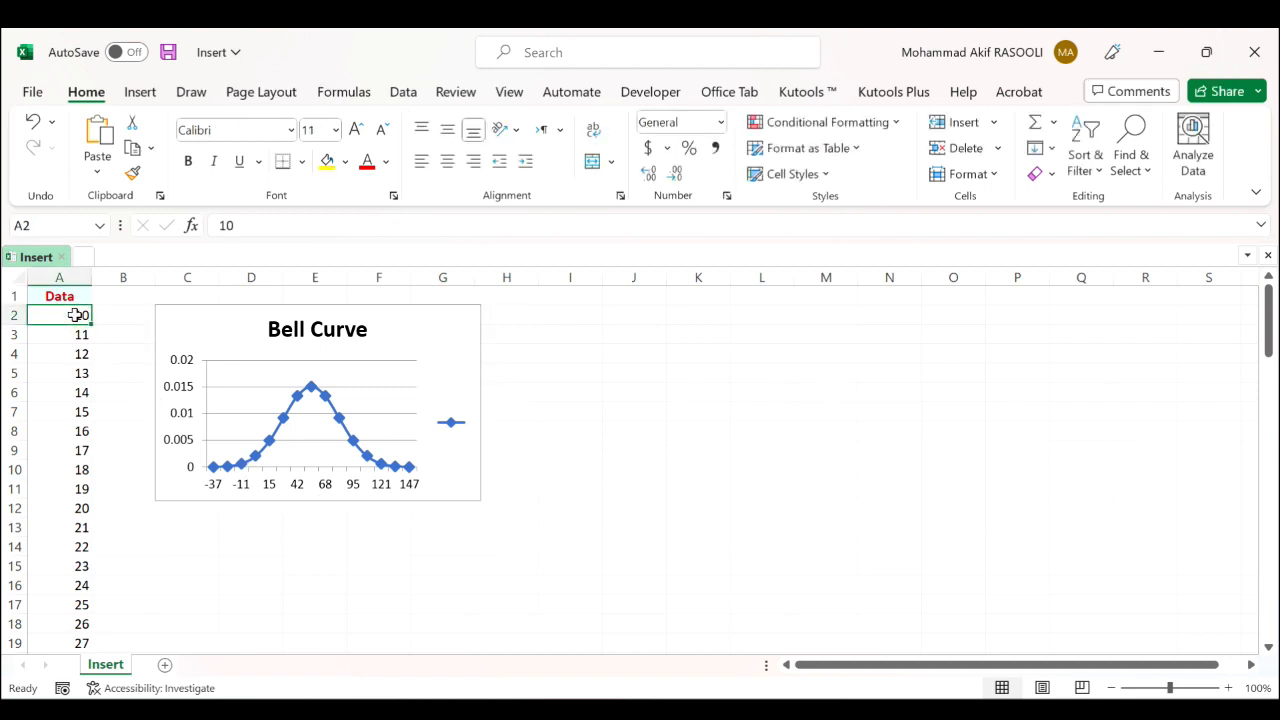
key(ctrl+shift+Down)
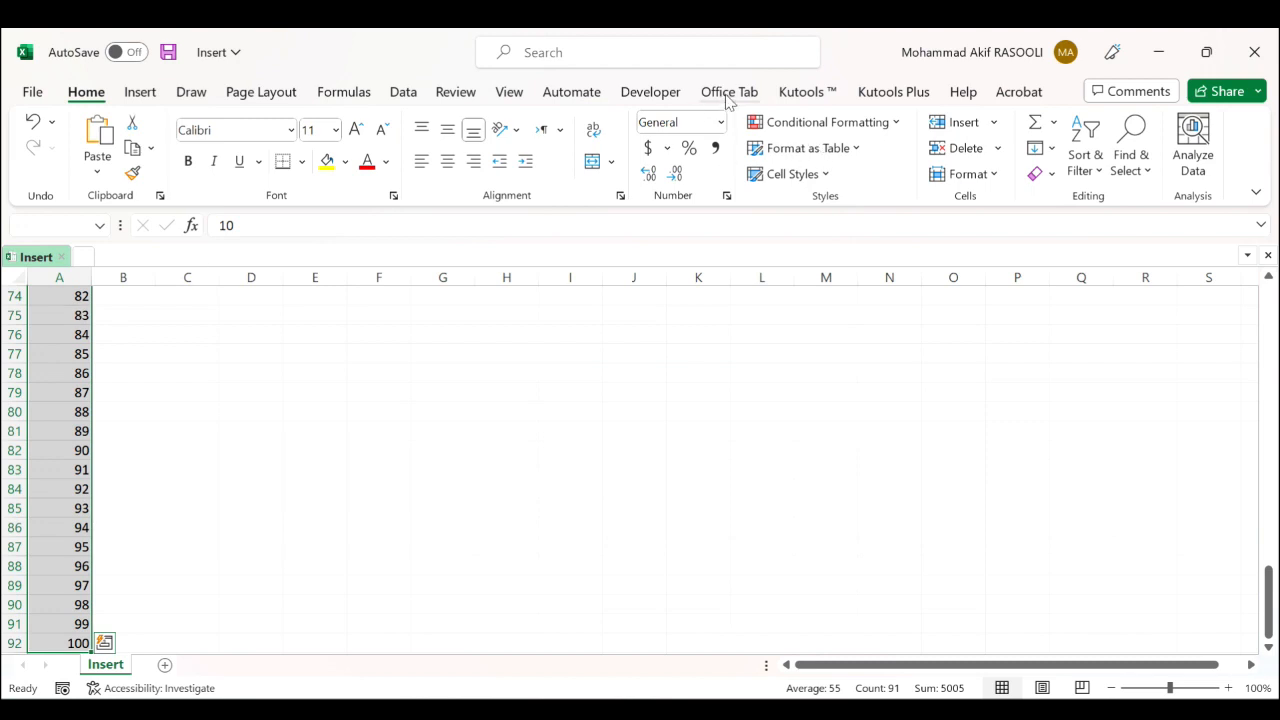
click(810, 91)
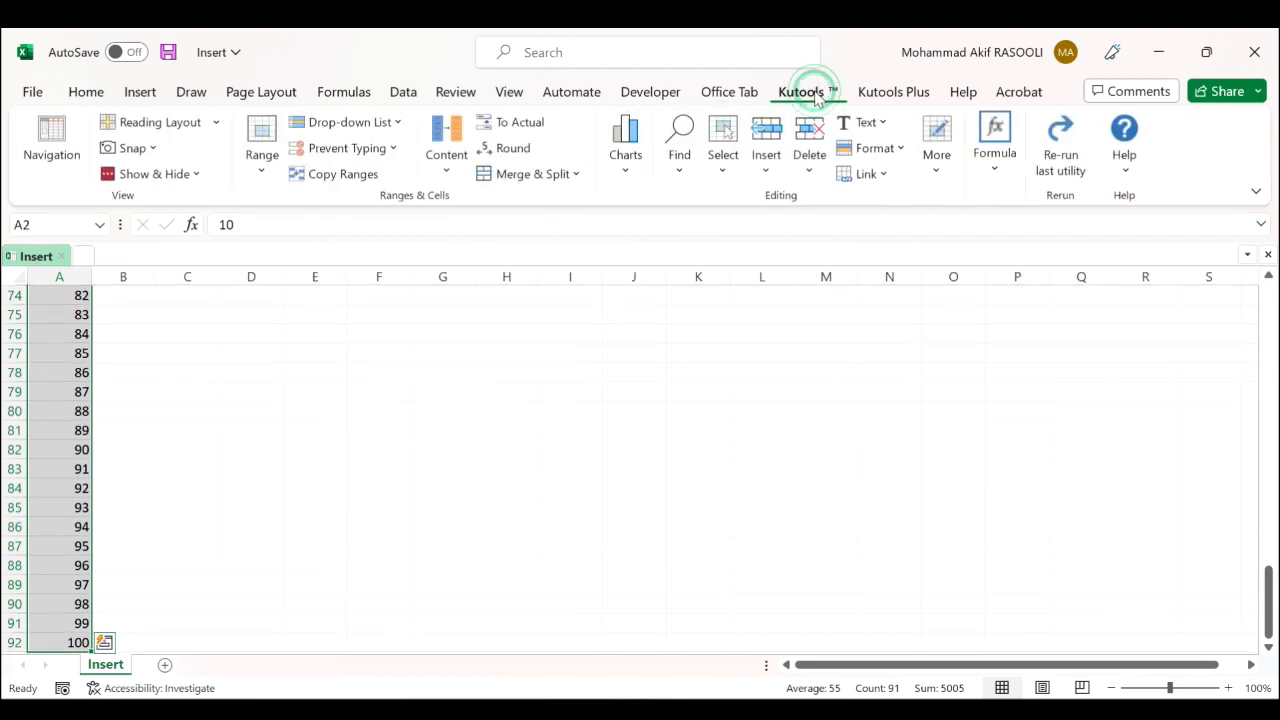
click(625, 172)
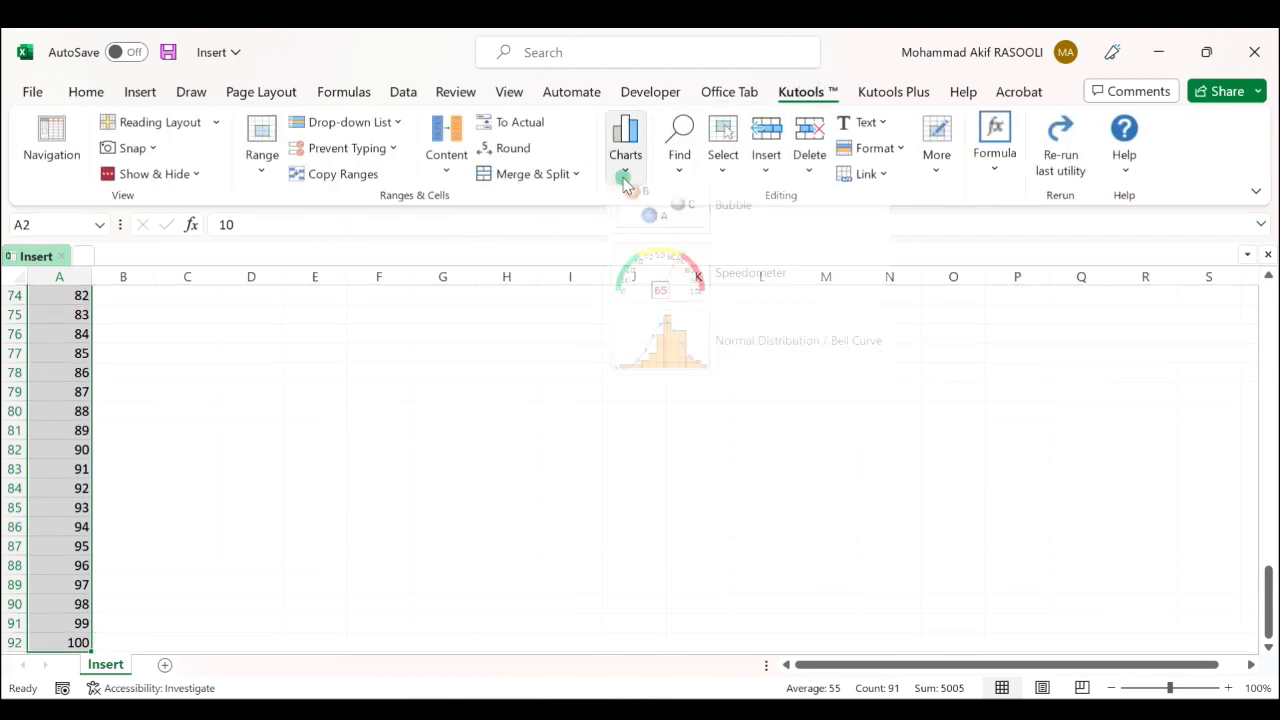
click(811, 387)
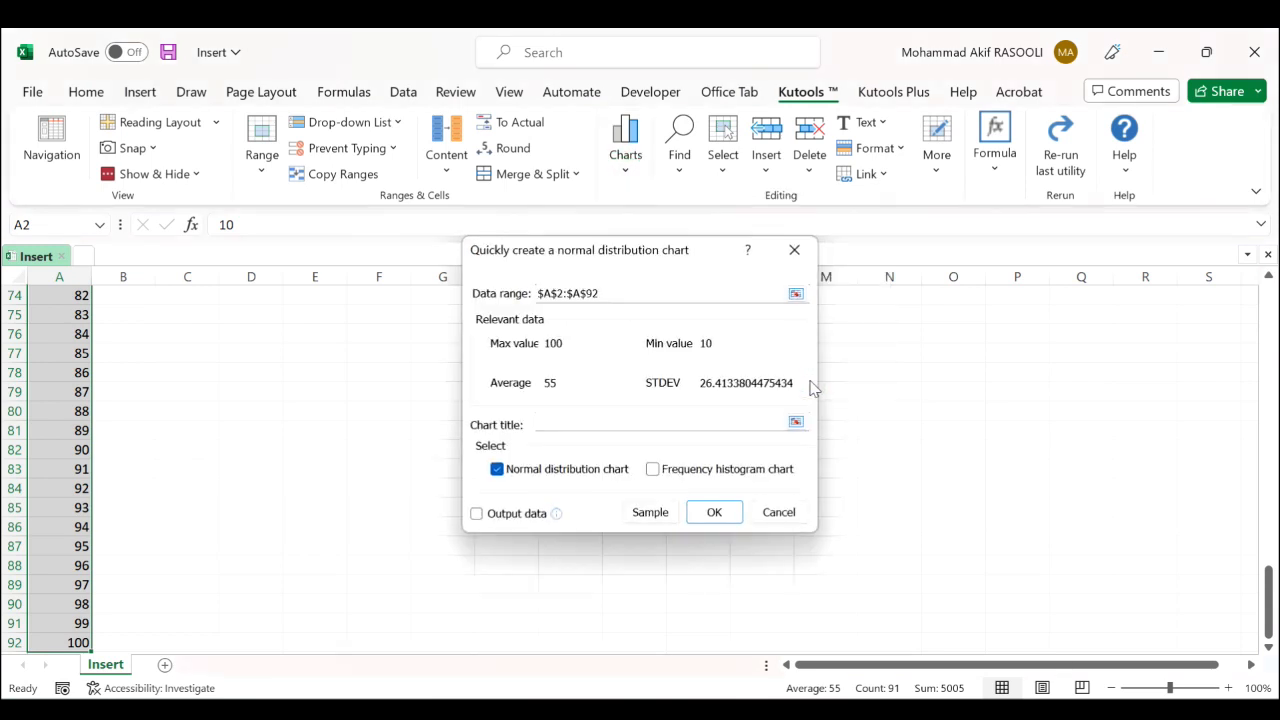
click(653, 472)
click(496, 469)
click(714, 513)
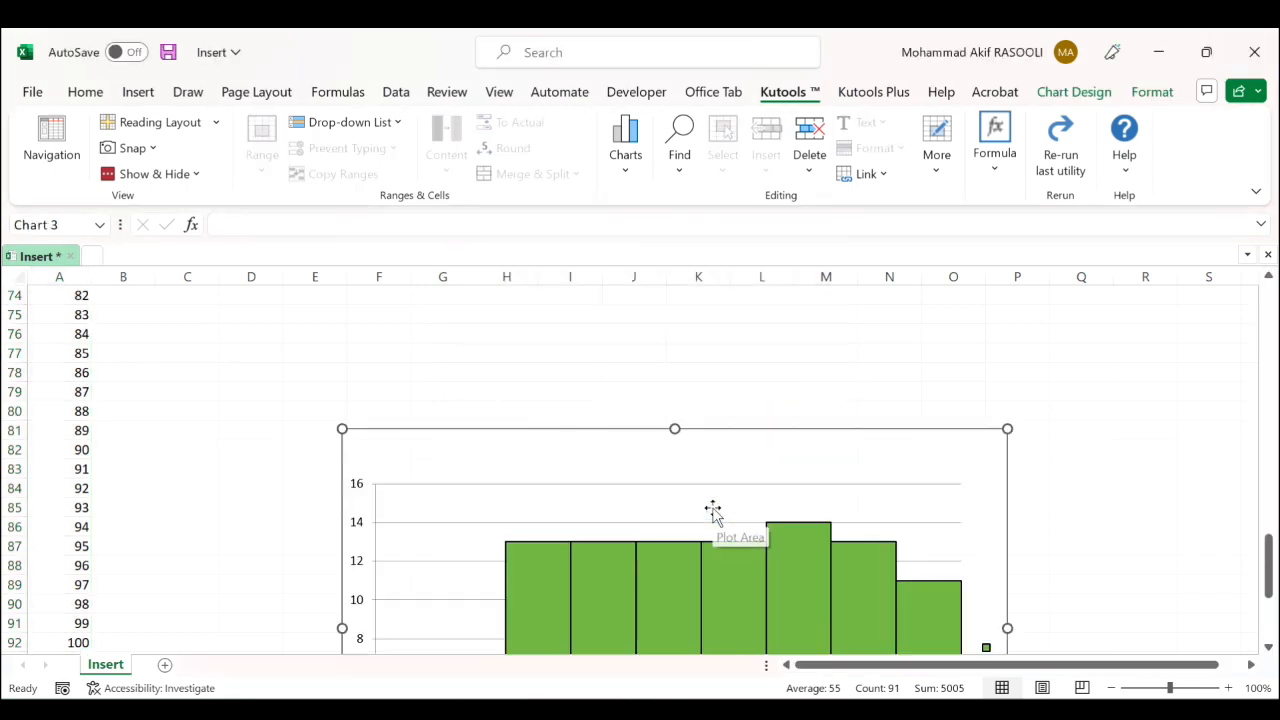
Relocate the frequency histogram beside the Bell Curve chart and shrink it to about columns I to M, rows 2 to 11
drag(1005, 430, 686, 584)
drag(584, 607, 543, 357)
key(Delete)
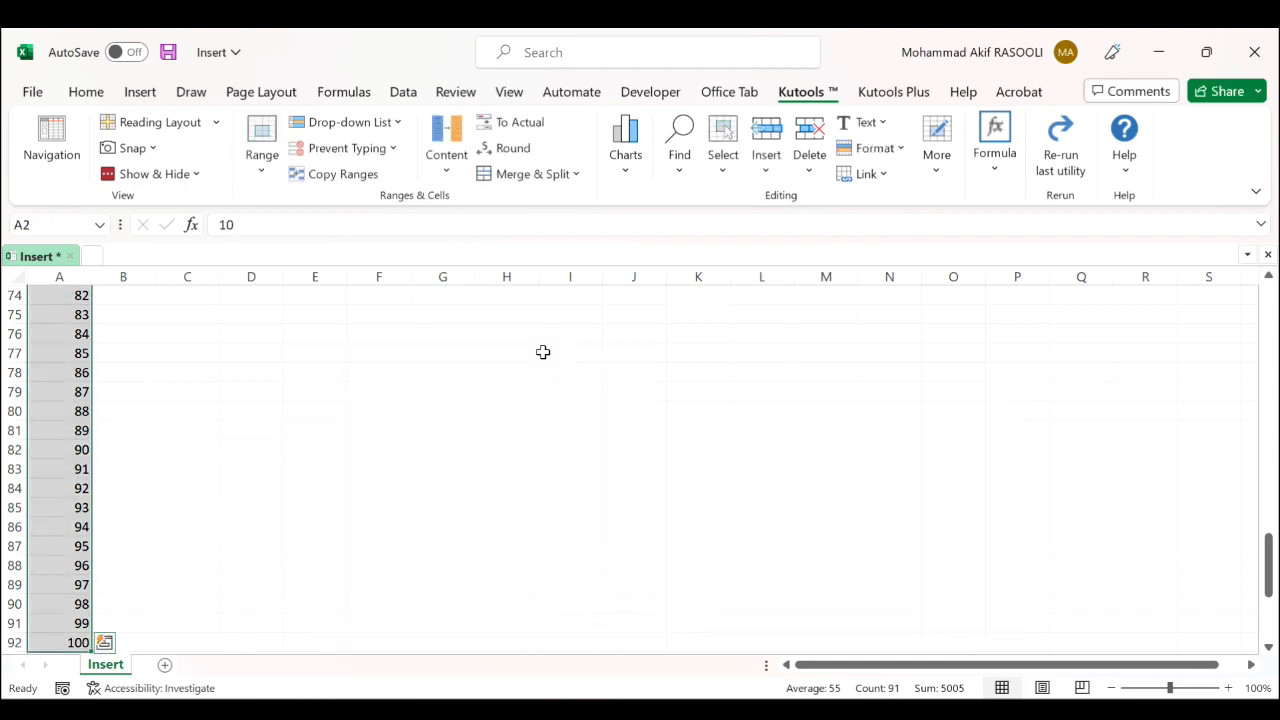
click(624, 391)
key(ctrl+Up)
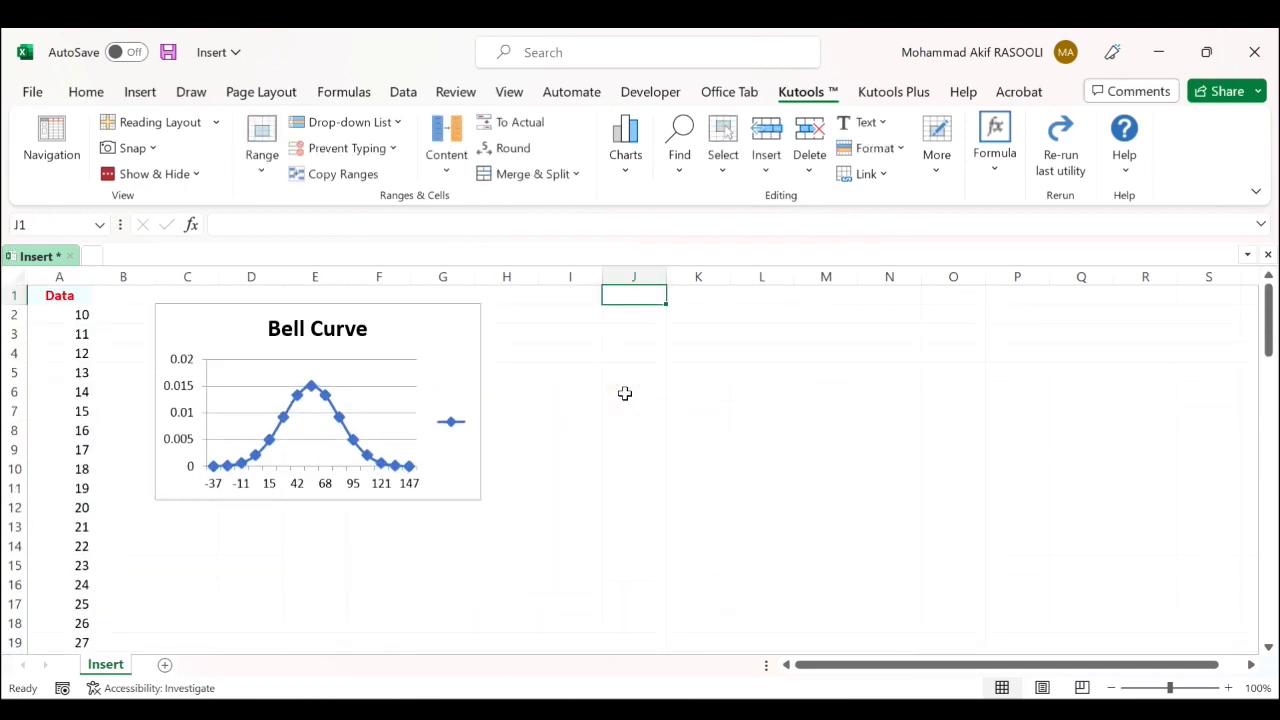
key(ctrl+v)
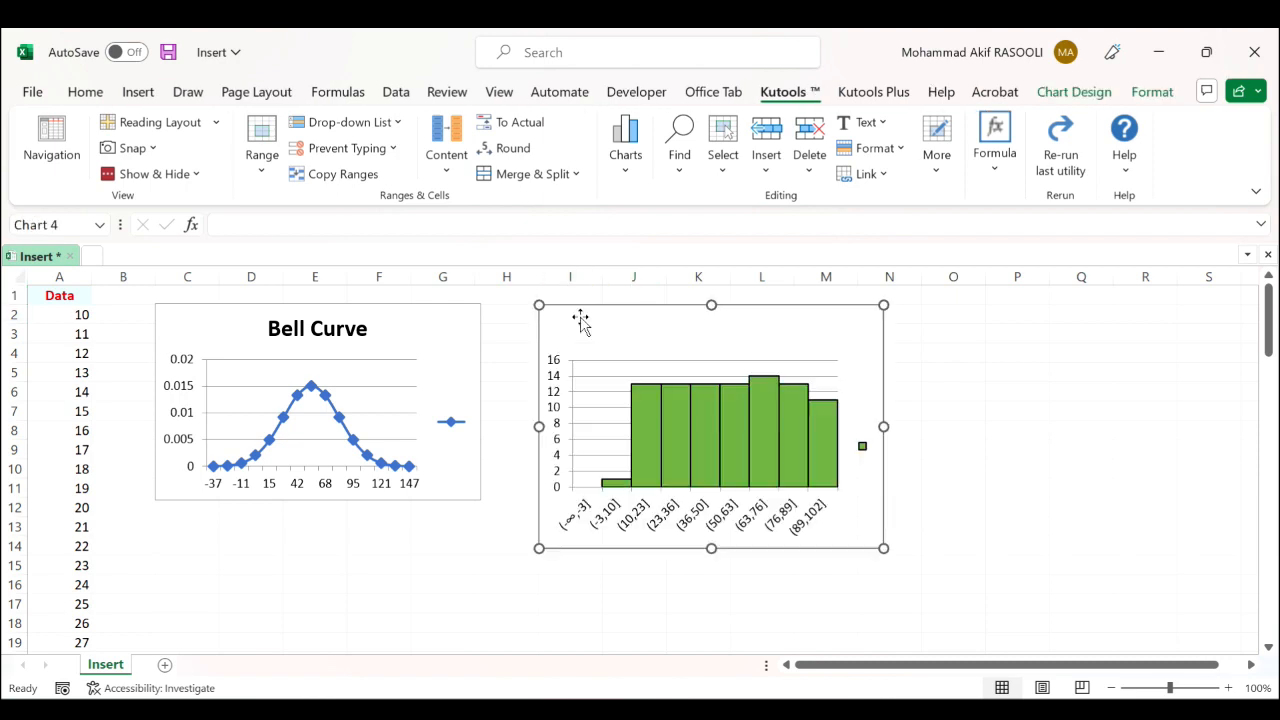
drag(711, 548, 706, 498)
drag(884, 402, 857, 402)
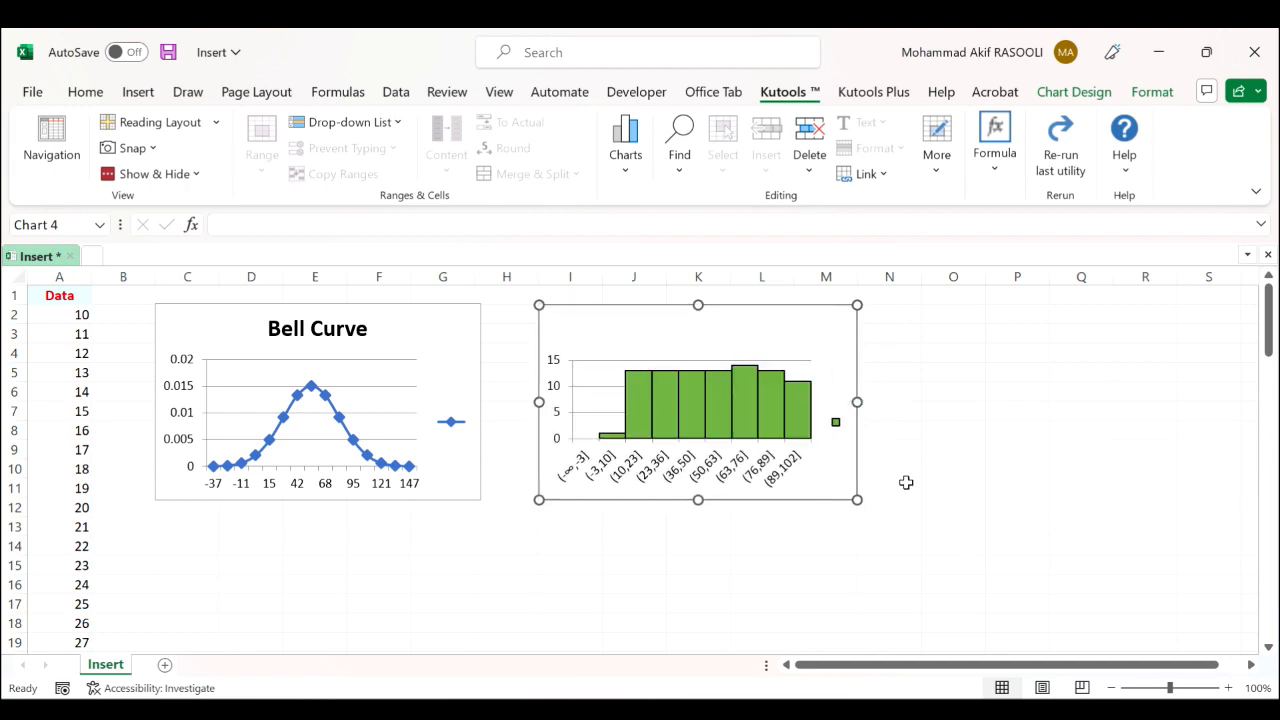
Set the histogram chart's title to "Frequency Histogram" and close the formatting options
double_click(691, 330)
click(702, 335)
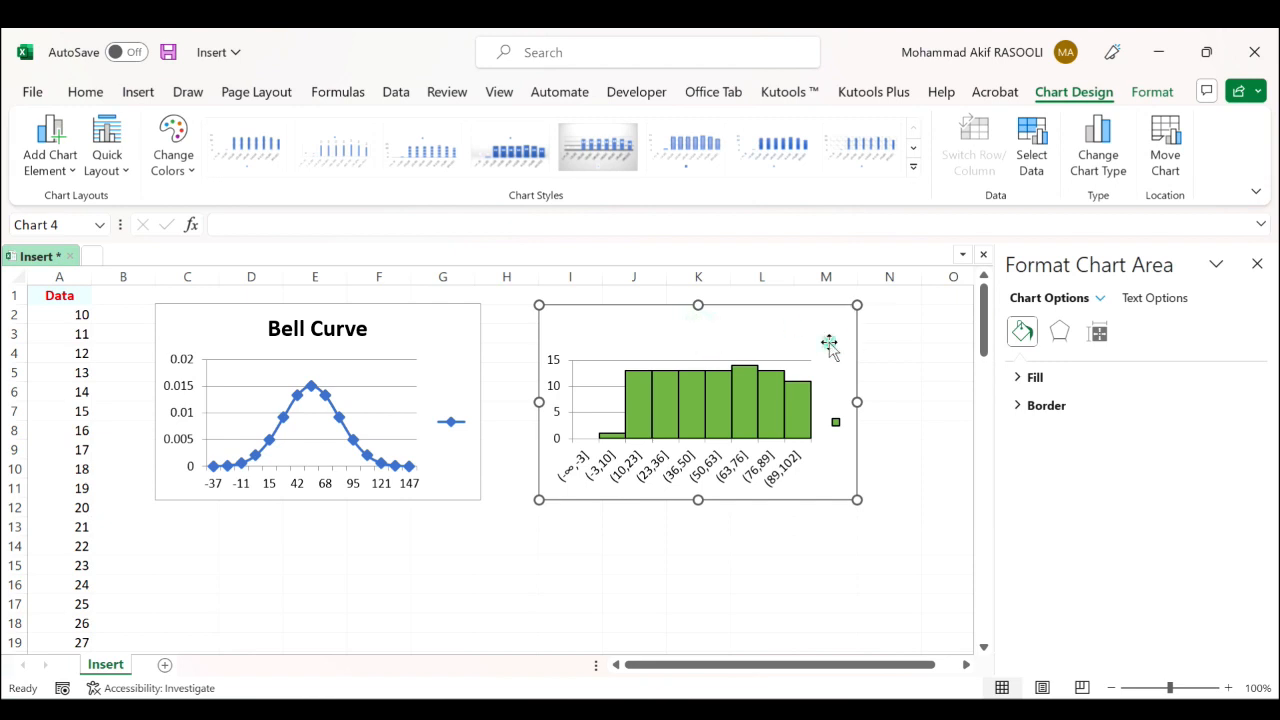
click(1167, 302)
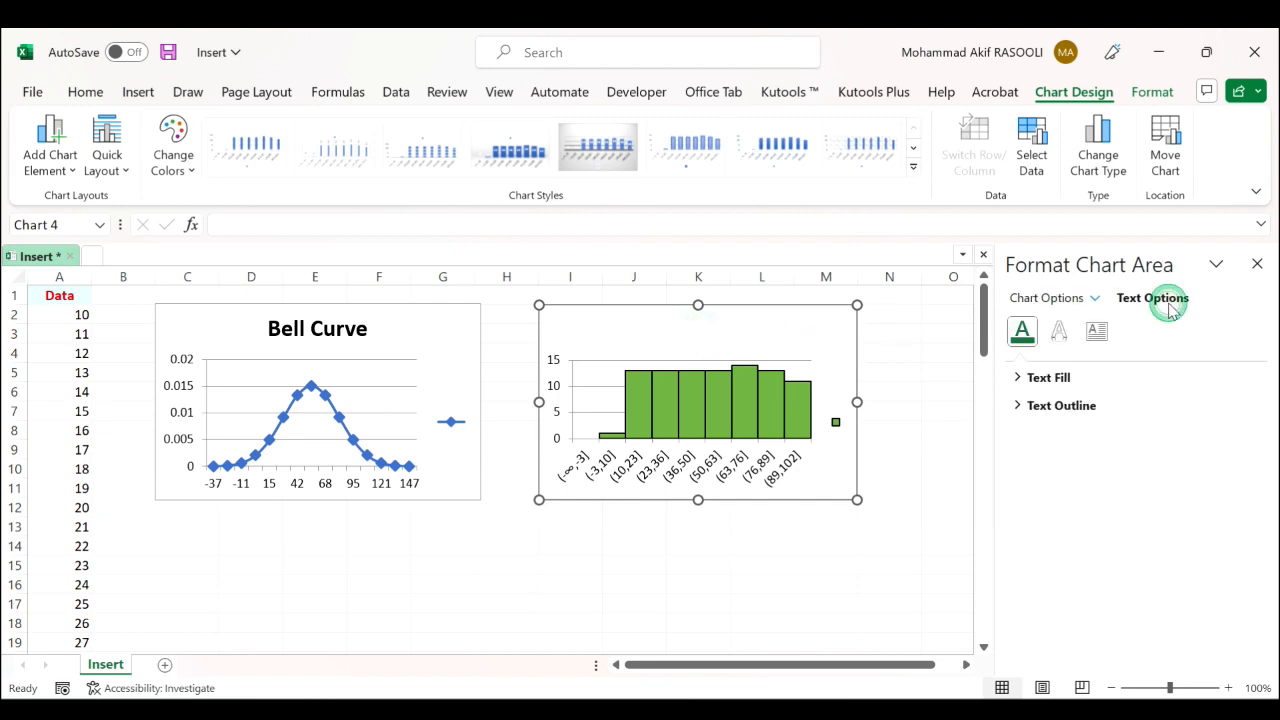
click(696, 320)
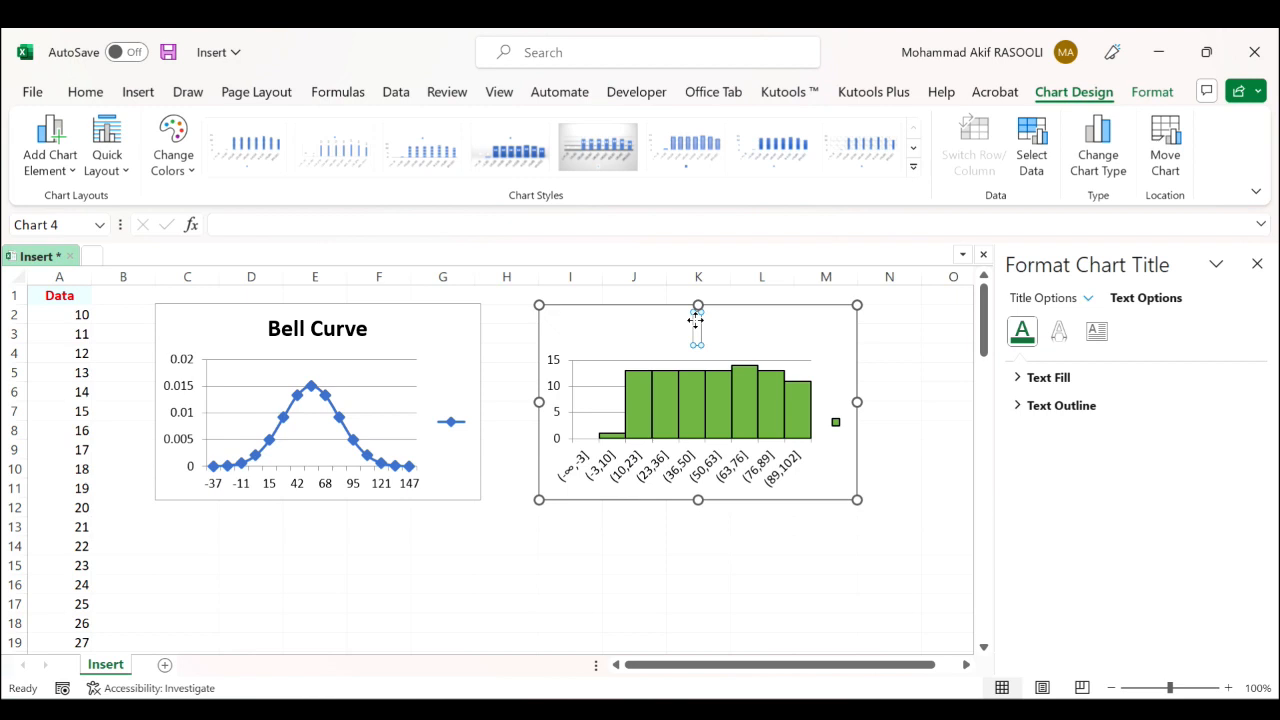
text(Frequency Histogram)
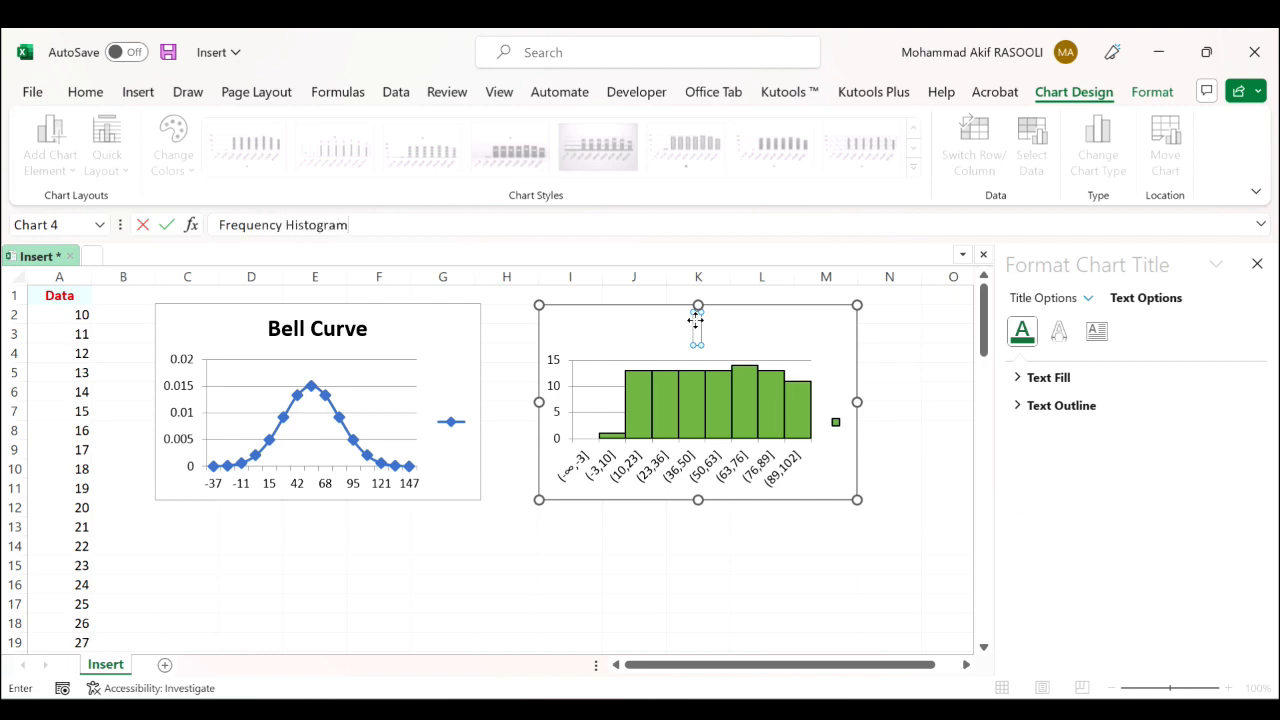
key(Return)
click(743, 591)
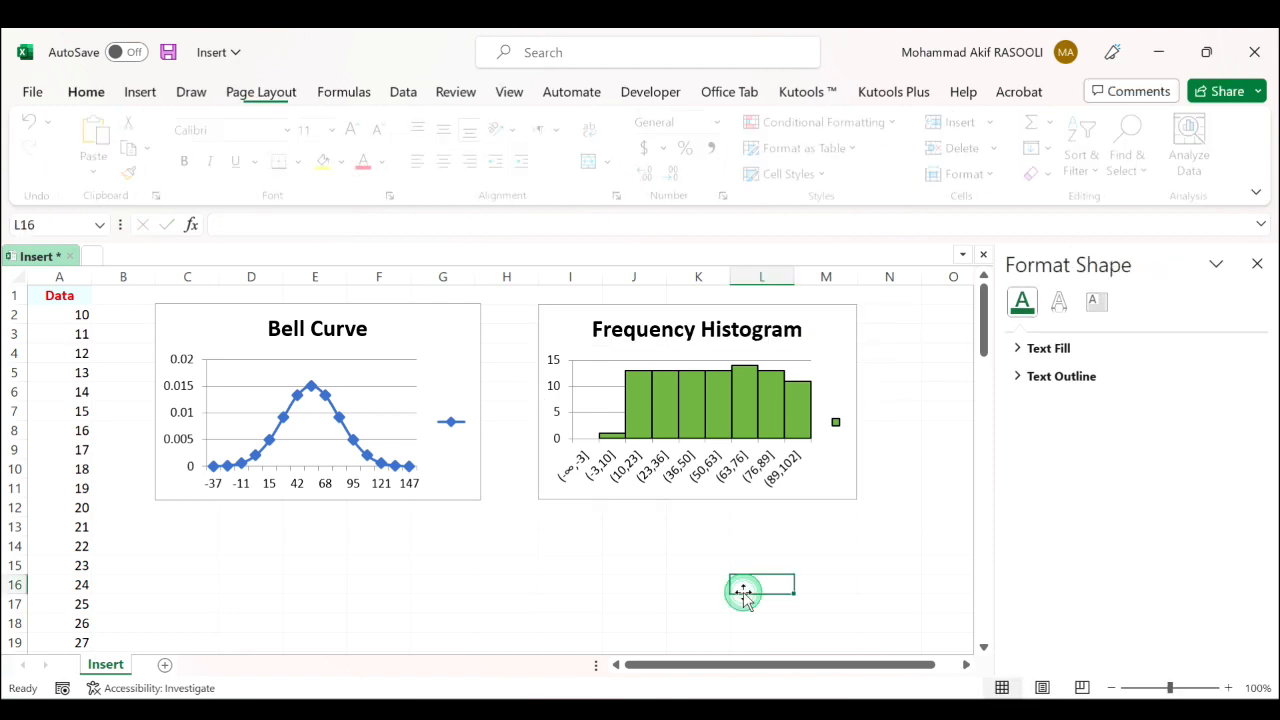
click(1254, 266)
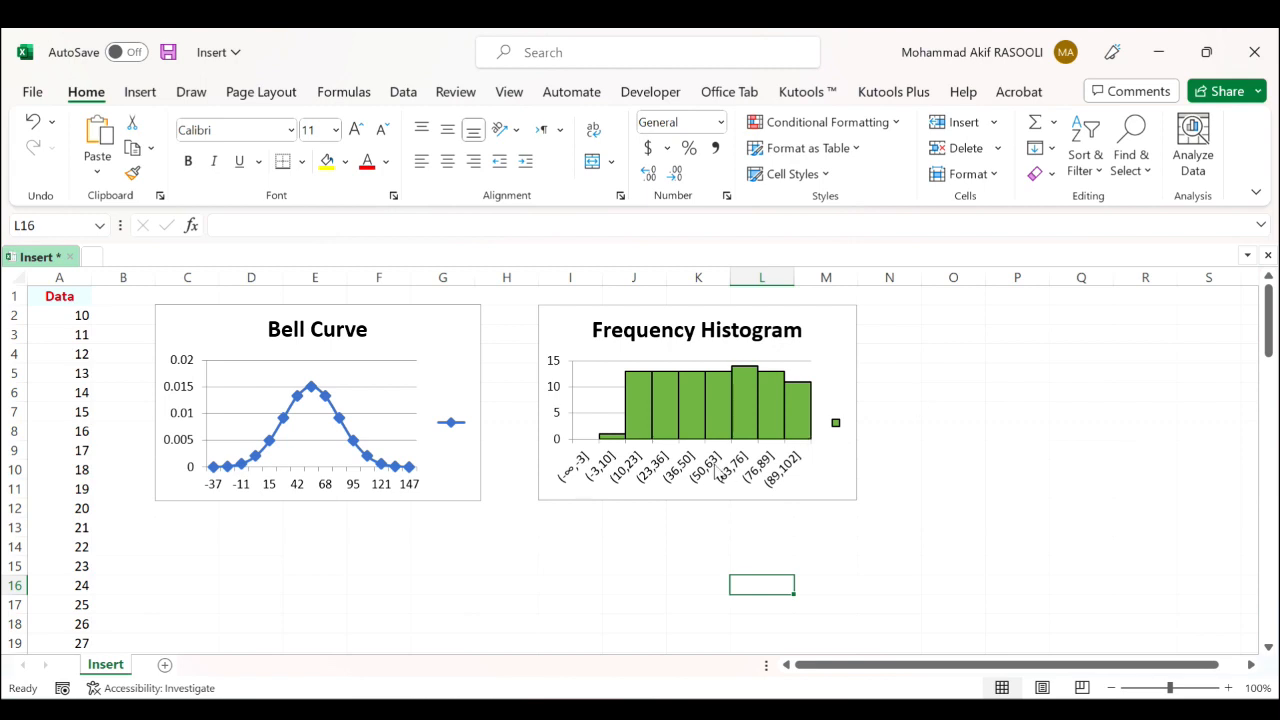
Create a Kutools normal distribution chart from A2:A92 with the frequency histogram chart option also turned on
click(85, 313)
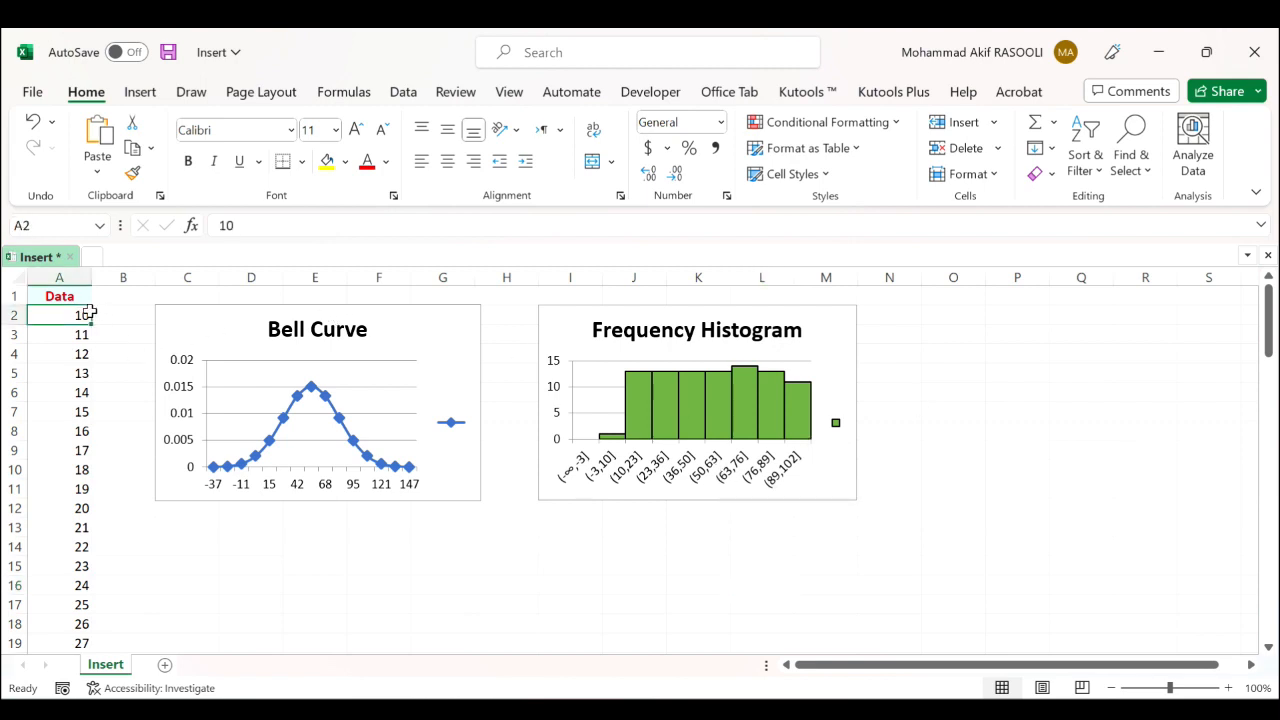
key(ctrl+shift+Down)
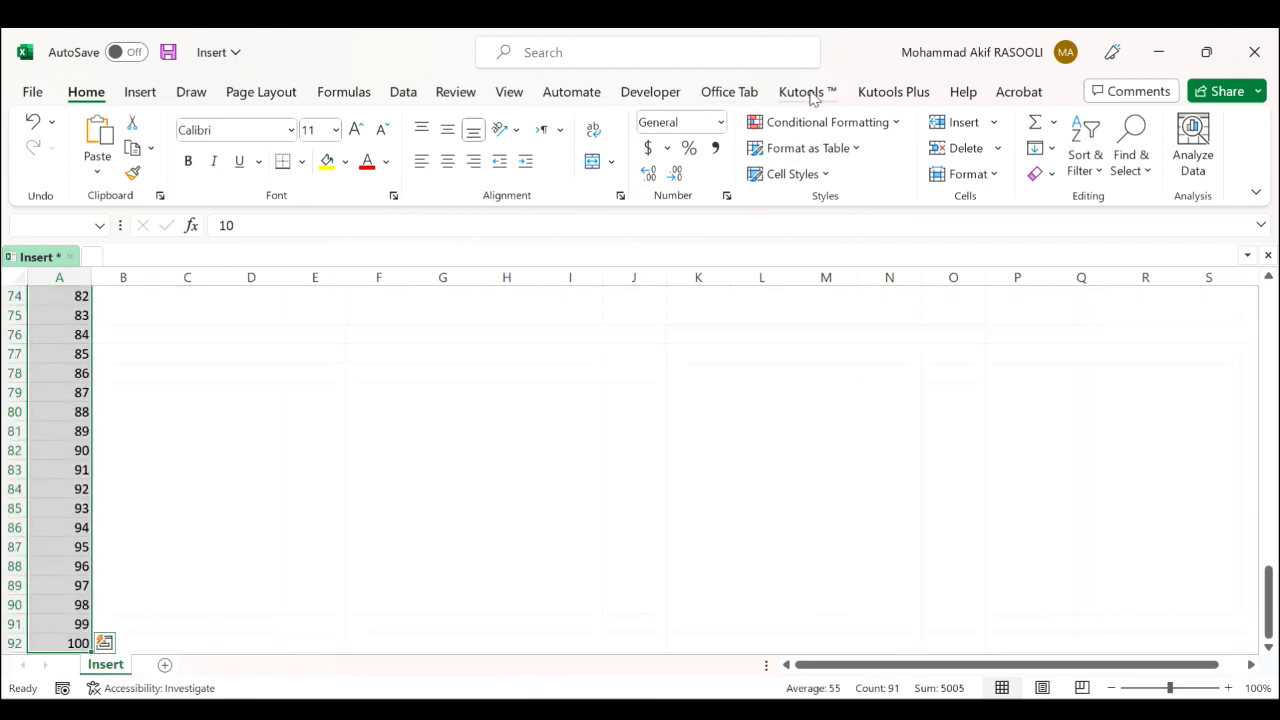
click(809, 93)
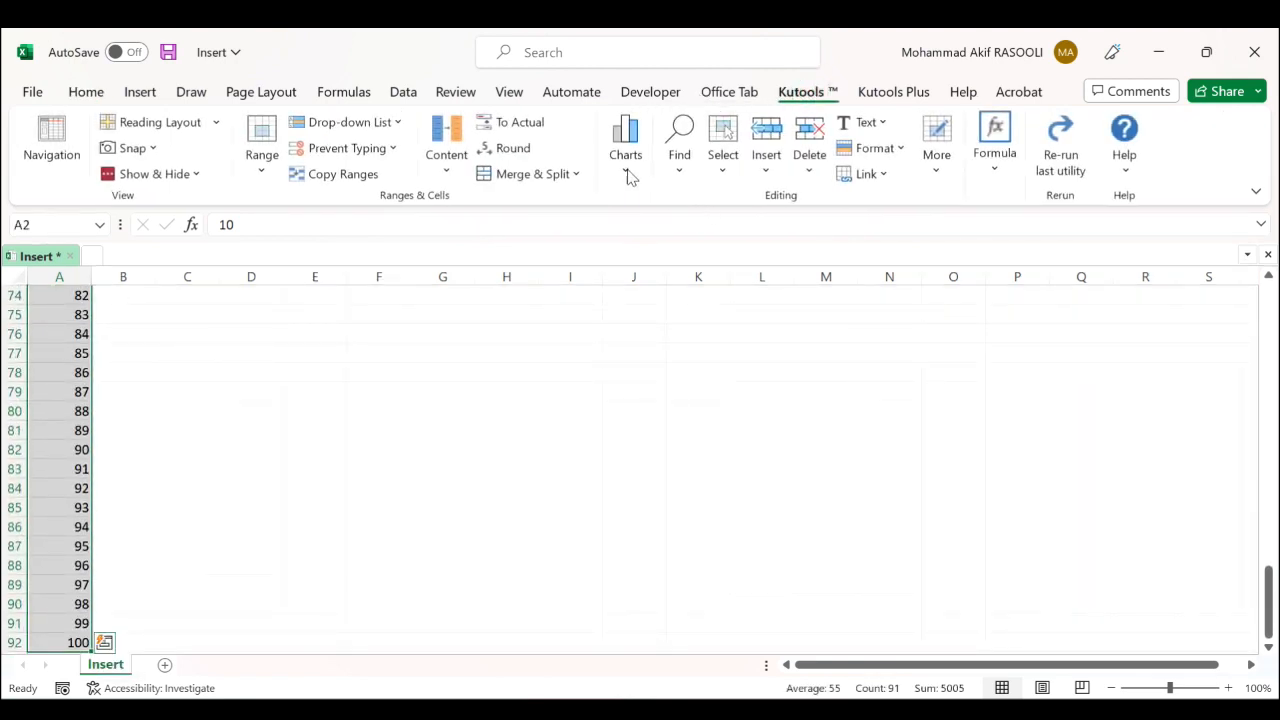
click(629, 177)
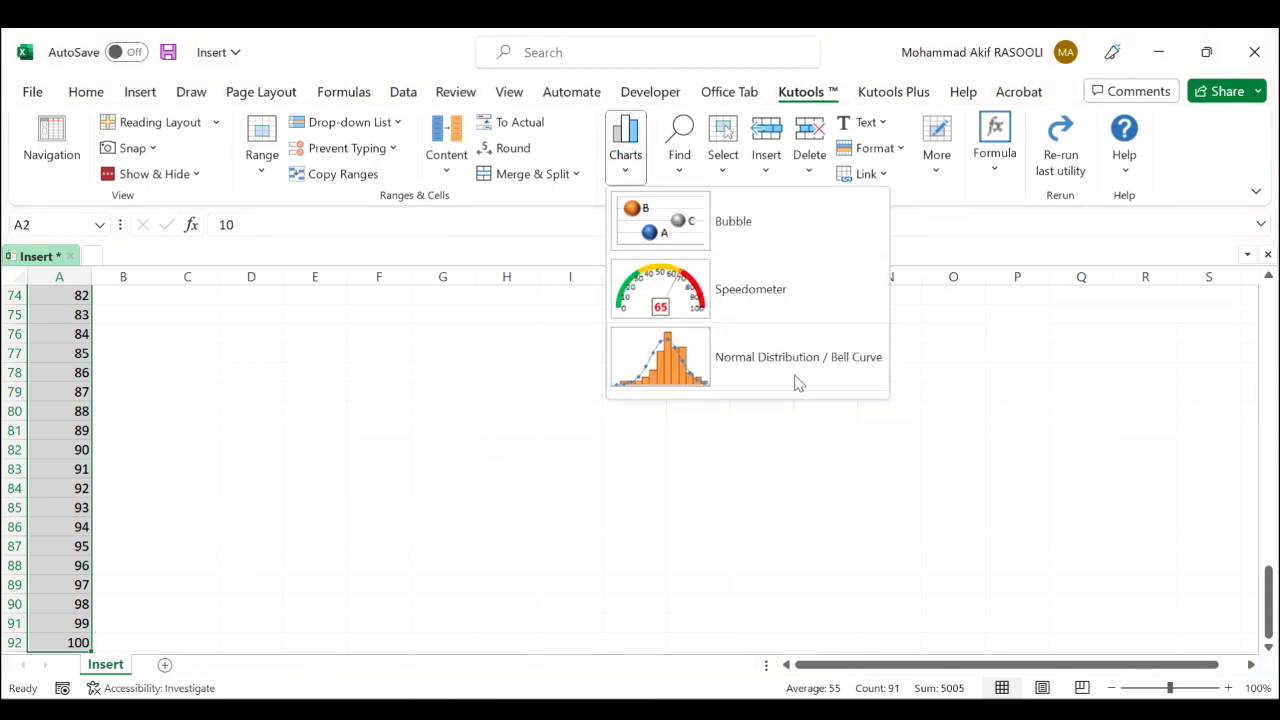
click(795, 379)
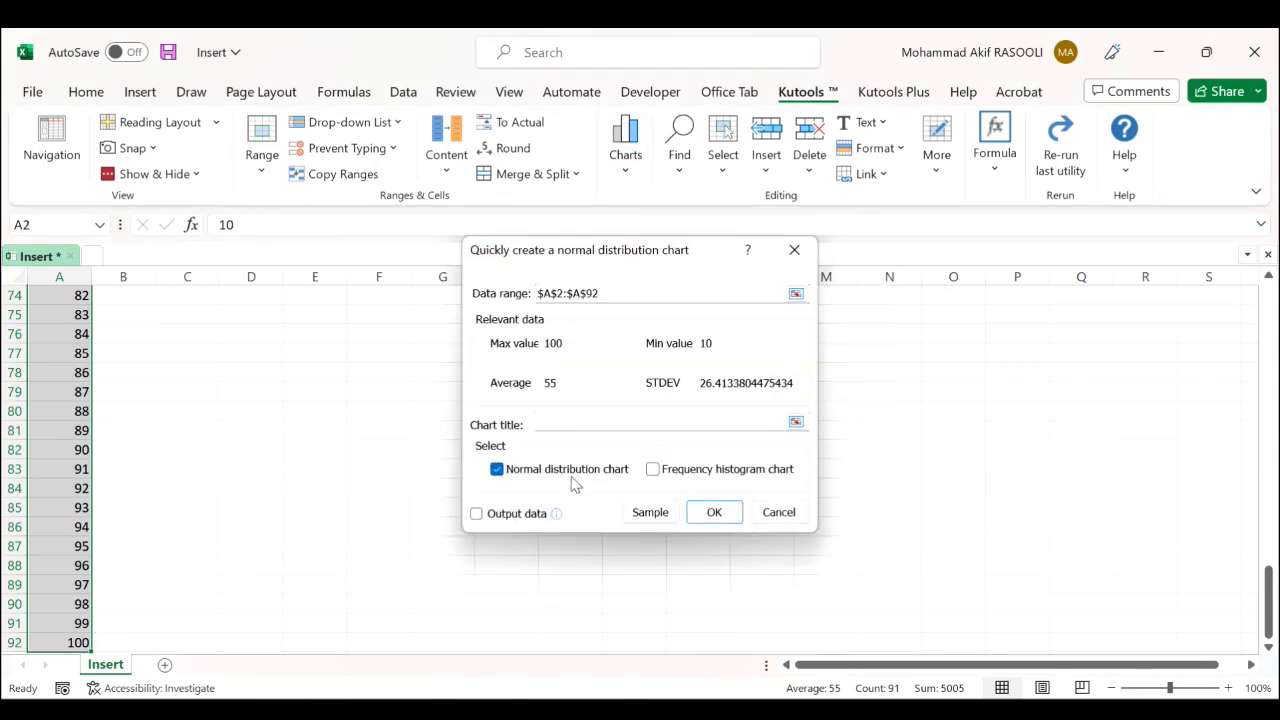
click(653, 469)
click(712, 515)
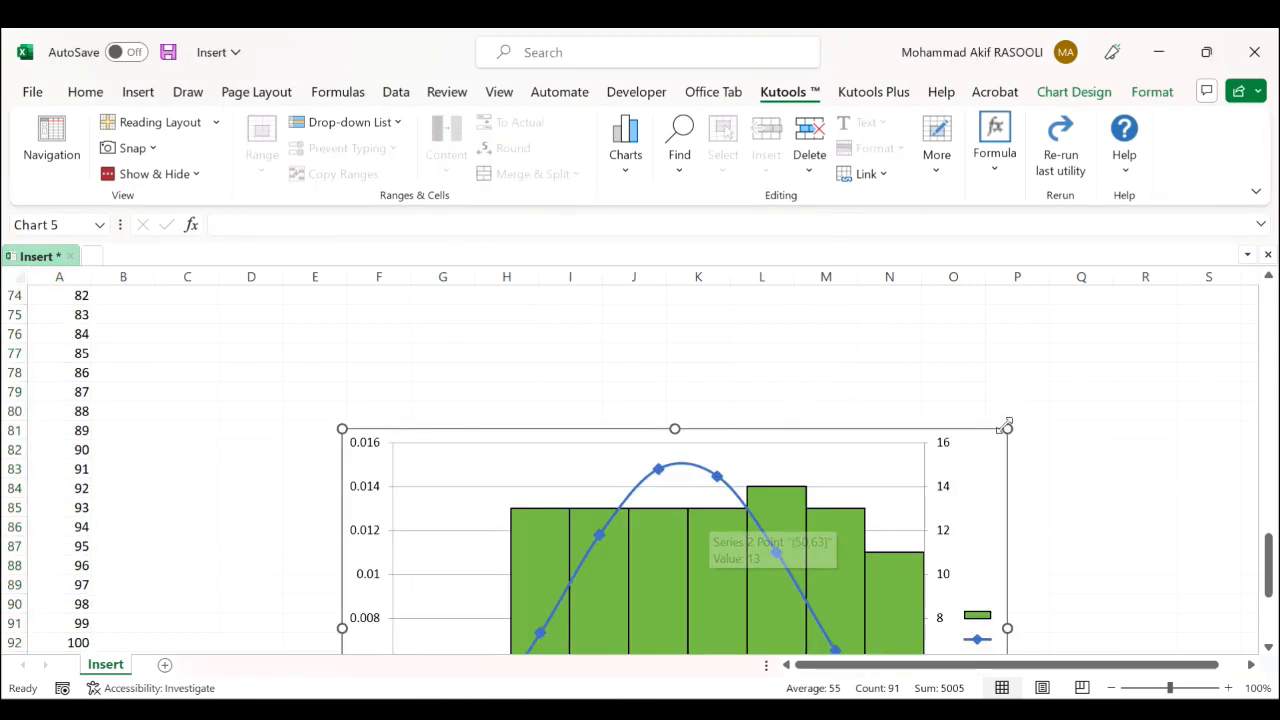
Shrink the combined bell curve and histogram chart, then cut and paste it at cell O1
drag(1005, 430, 870, 518)
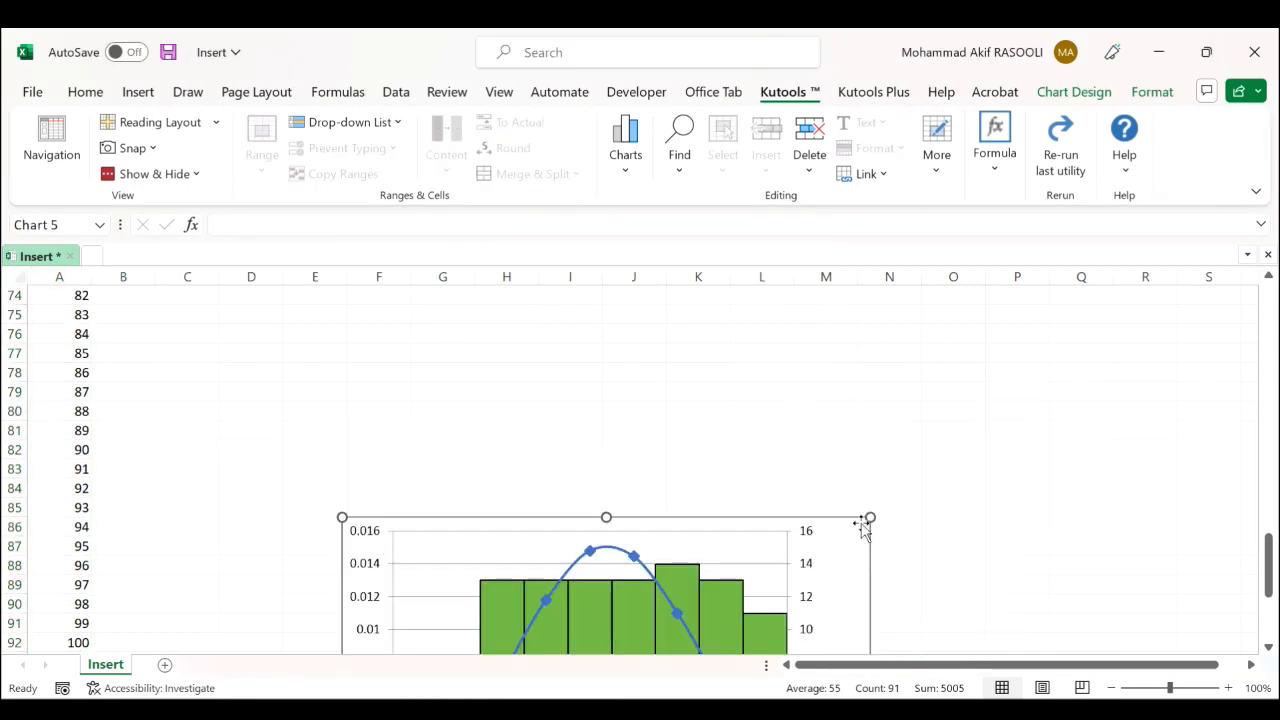
drag(811, 580, 718, 395)
key(Delete)
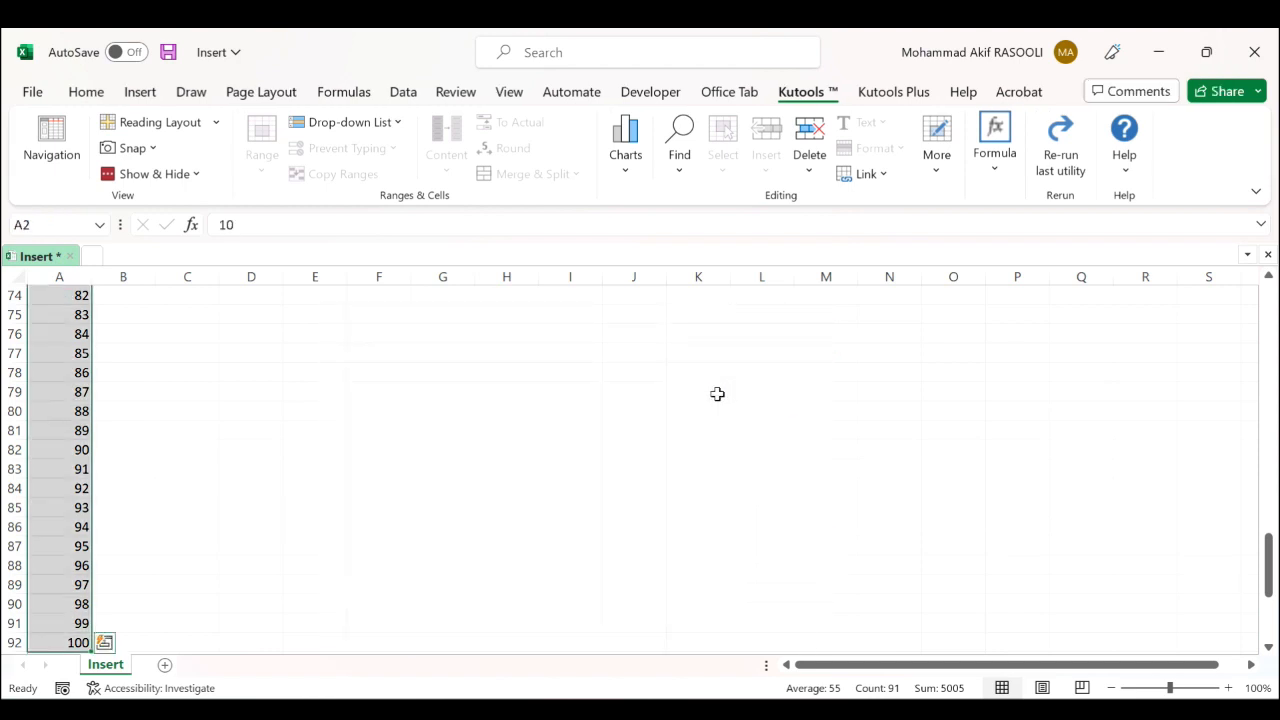
click(929, 414)
key(ctrl+Up)
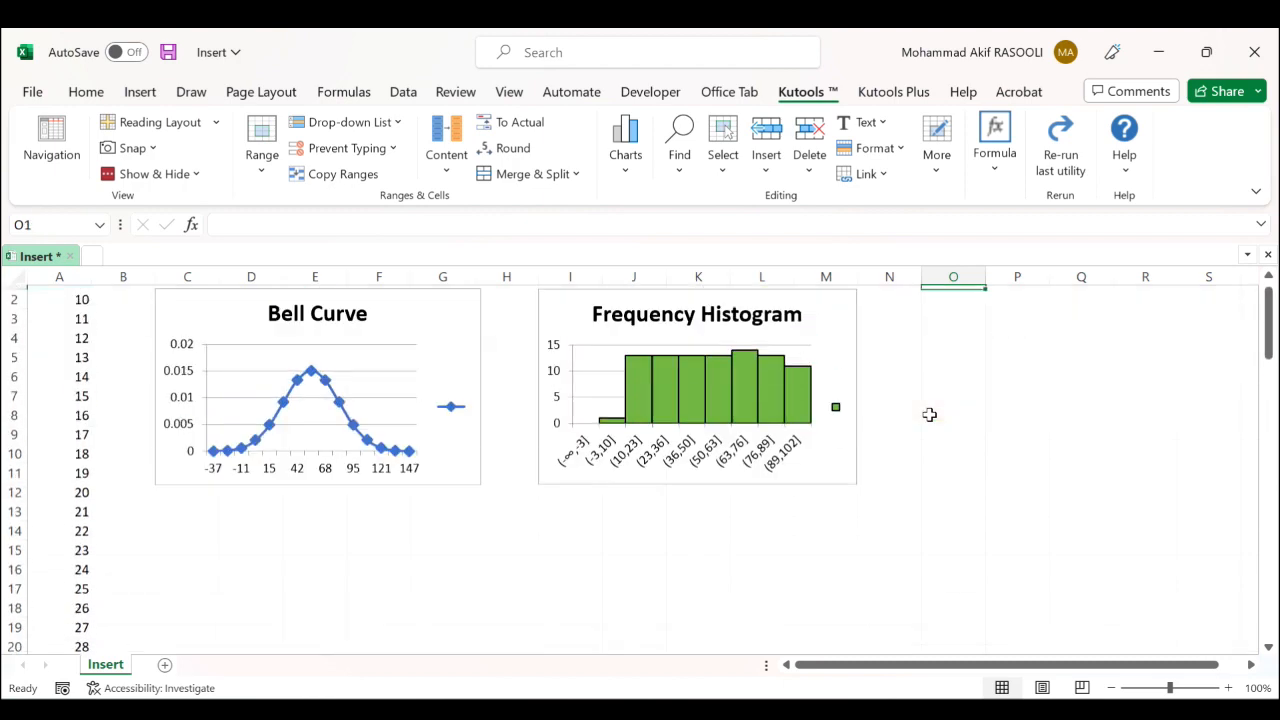
key(ctrl+v)
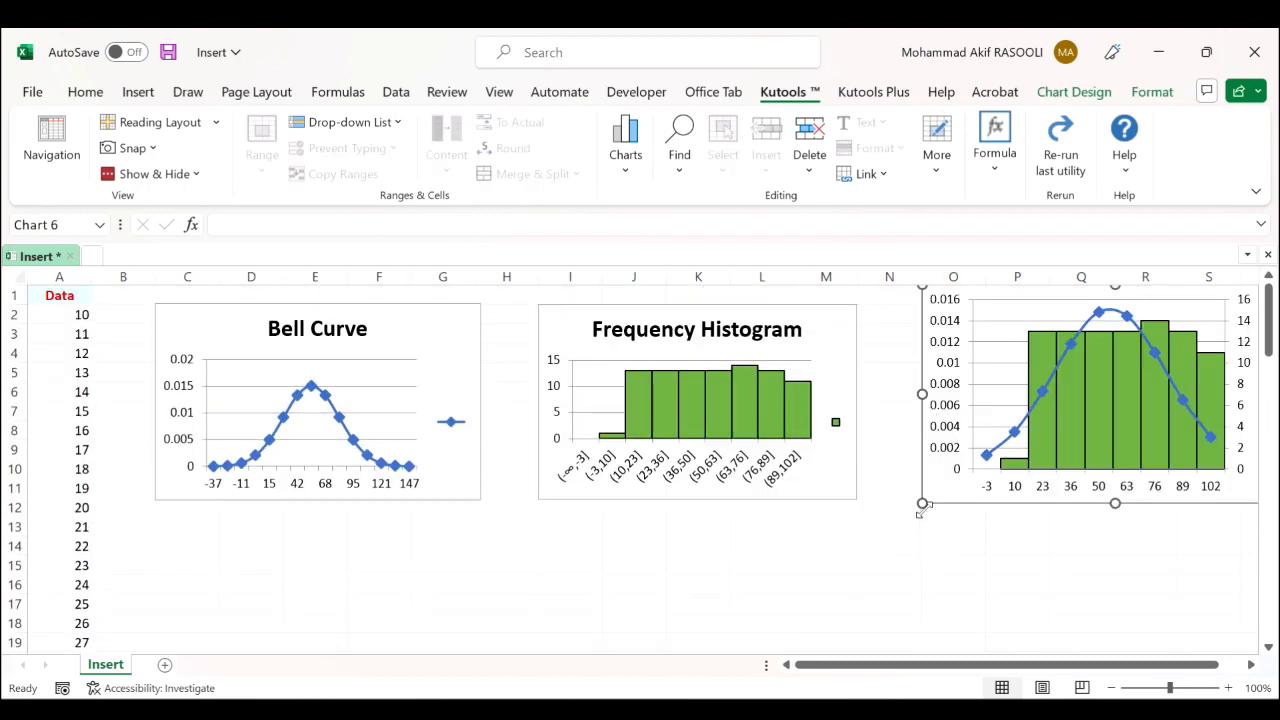
Align the combined chart beside the Frequency Histogram chart and reduce it to about columns N to R, rows 2 to 11
mouse_move(925, 504)
mouse_down()
mouse_move(946, 491)
mouse_move(909, 497)
mouse_up()
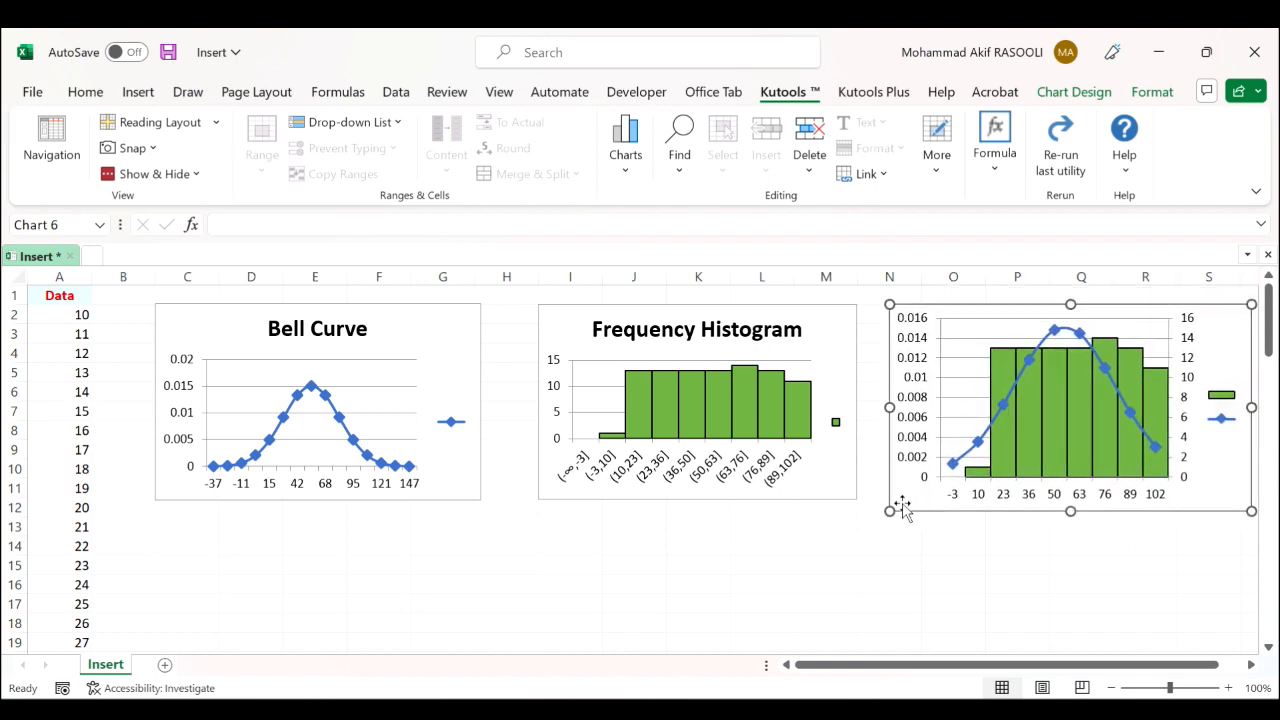
drag(1251, 408, 1180, 408)
drag(1036, 511, 1035, 502)
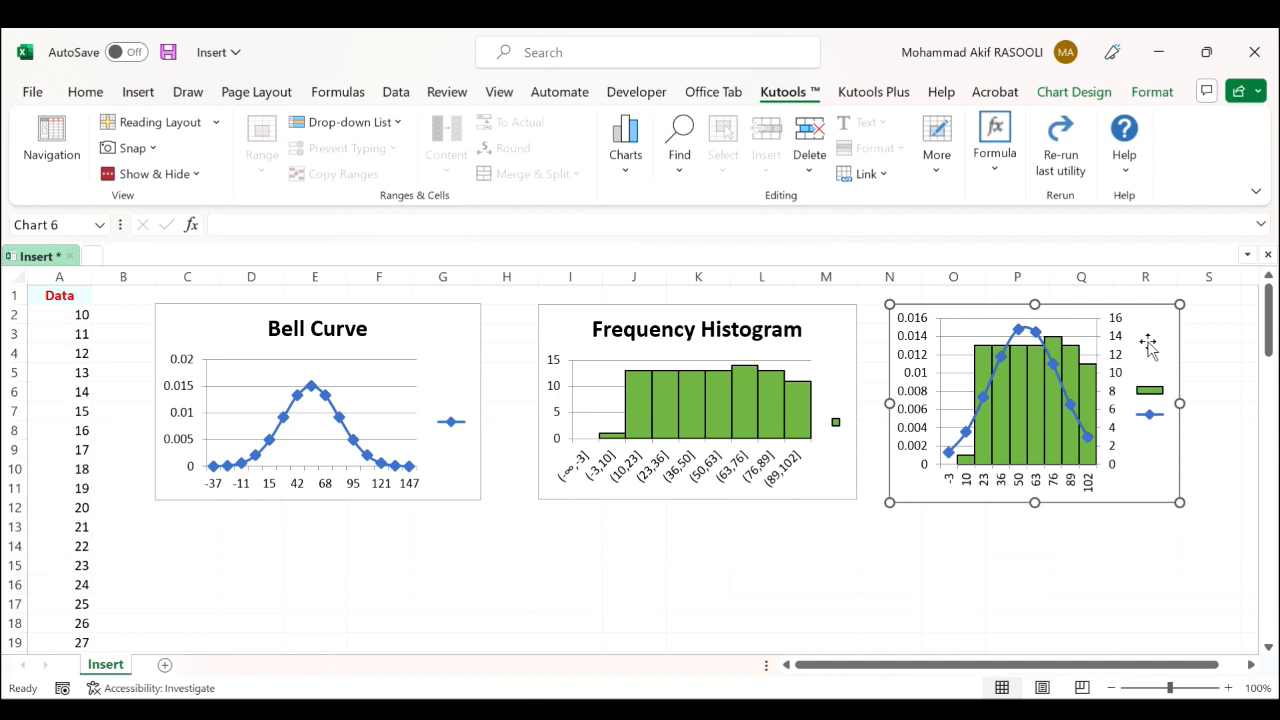
Add a title above the combined chart and set it to "Combo Chart"
click(1070, 95)
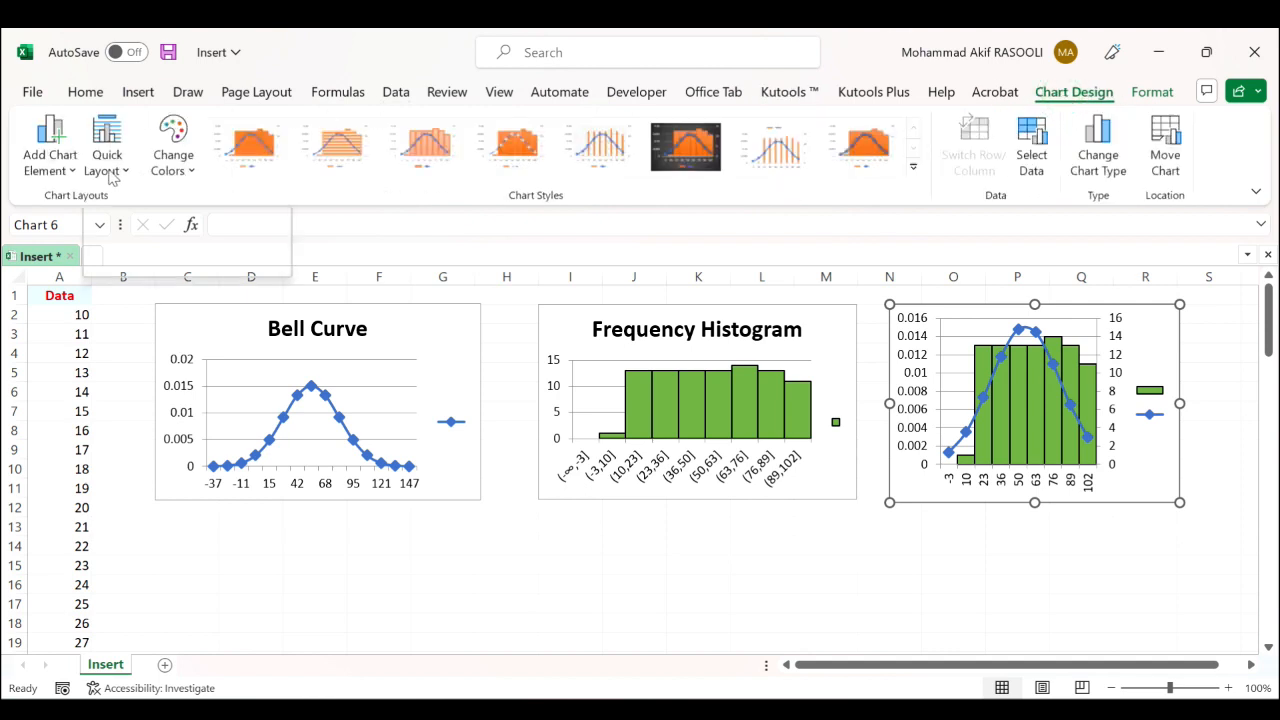
click(60, 166)
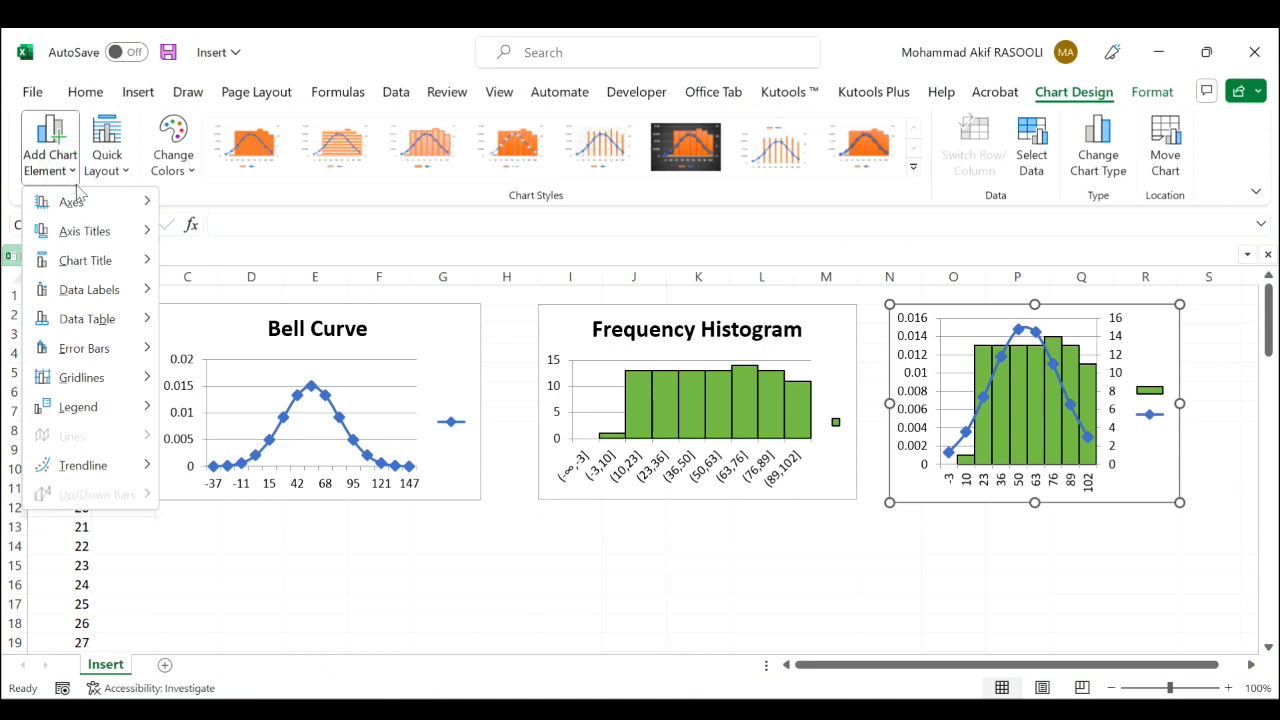
mouse_move(146, 276)
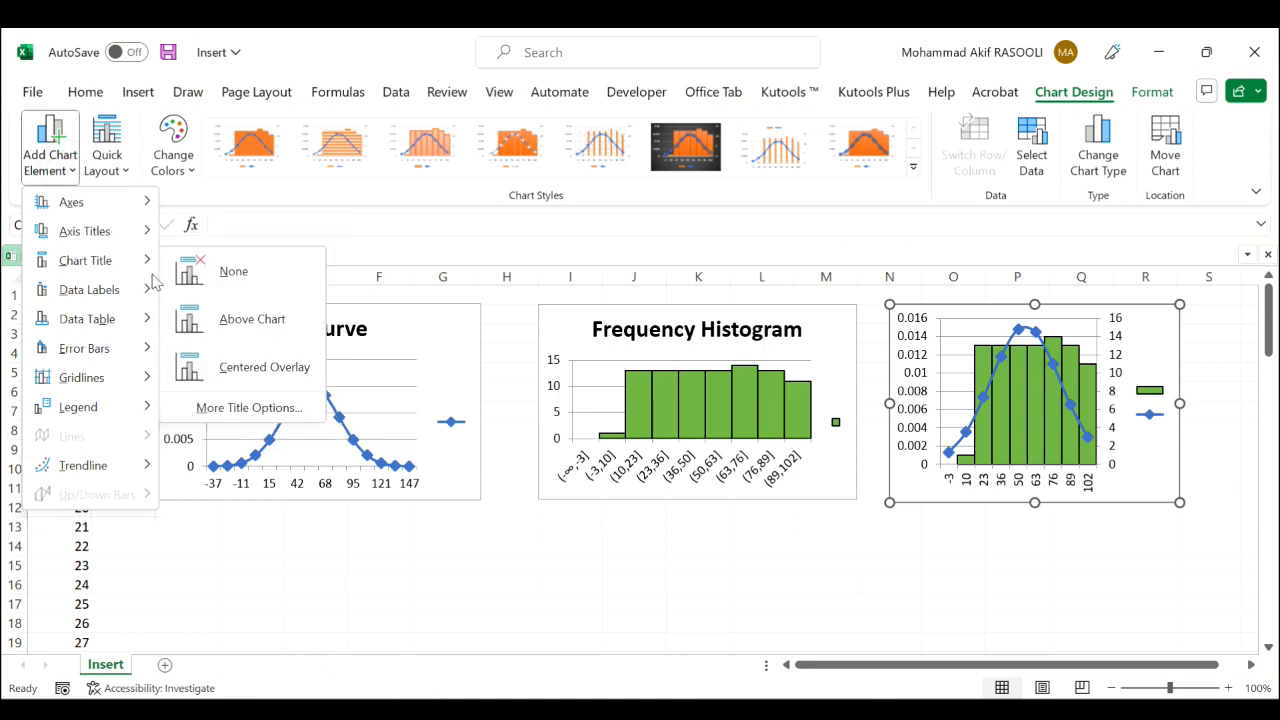
click(264, 328)
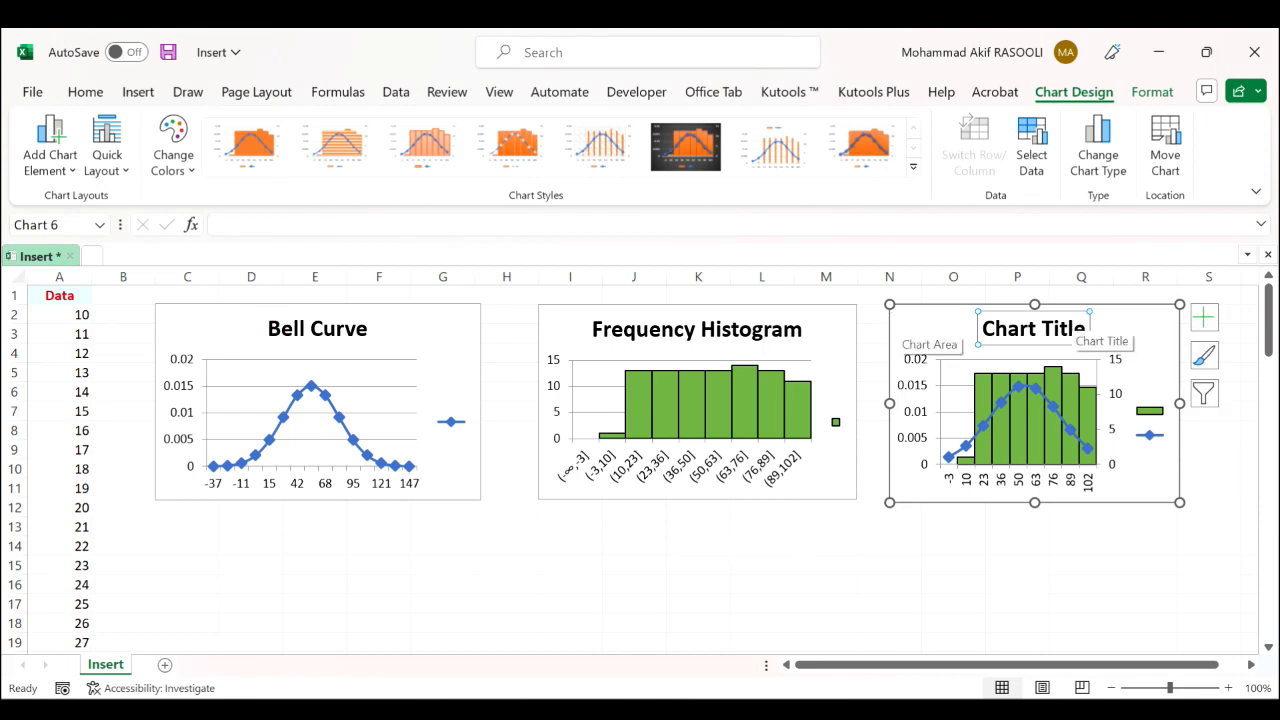
text(Combo Chart)
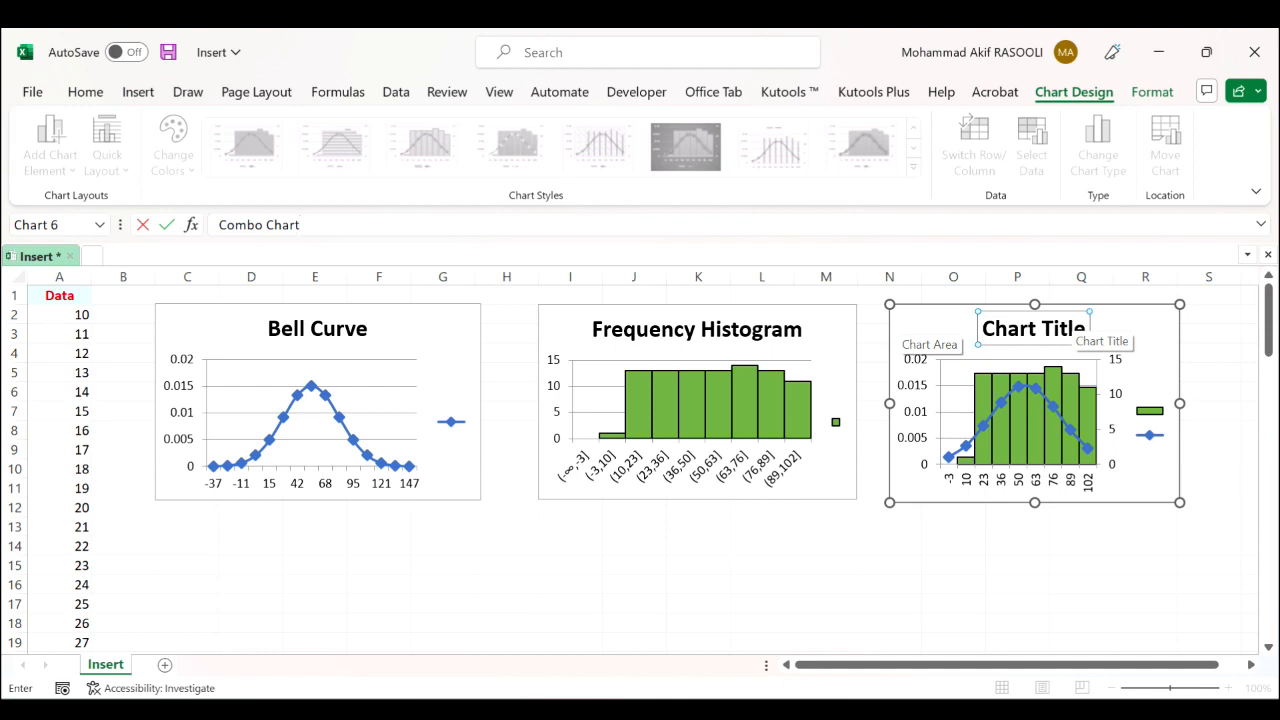
key(Return)
click(1076, 603)
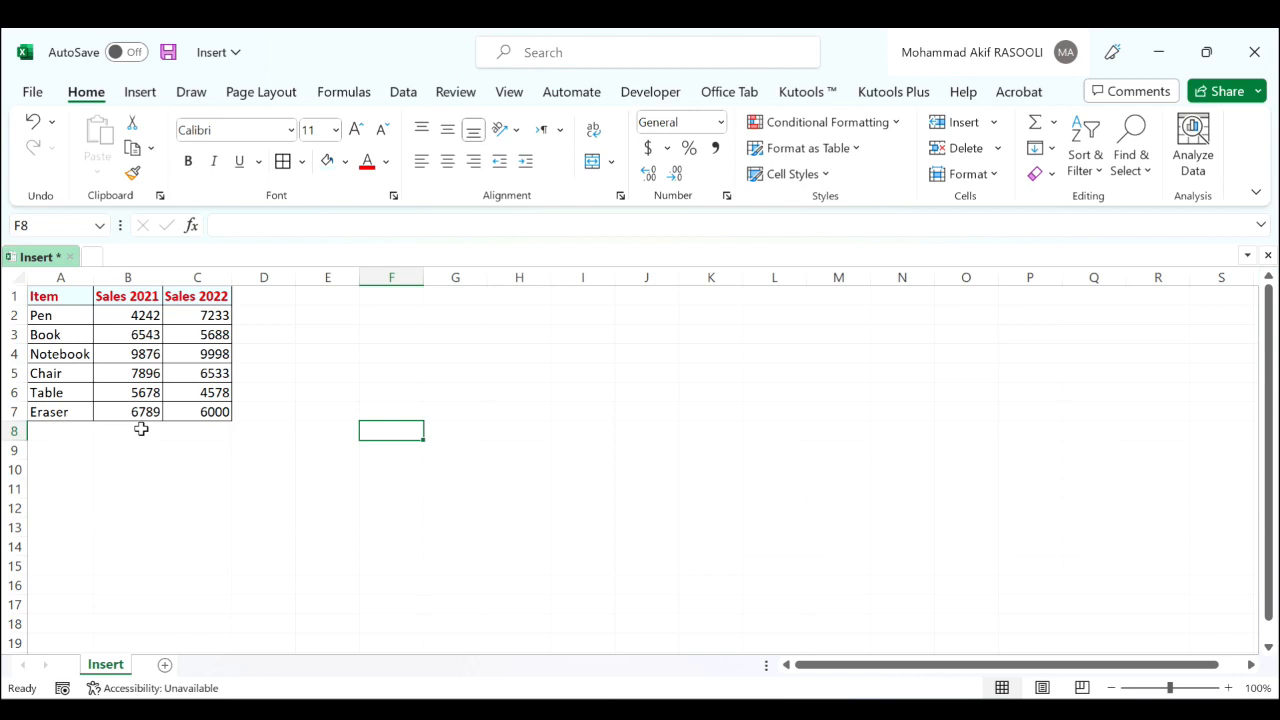
Insert a 2-D clustered bar chart from the item sales data in A1:C7
drag(72, 297, 200, 415)
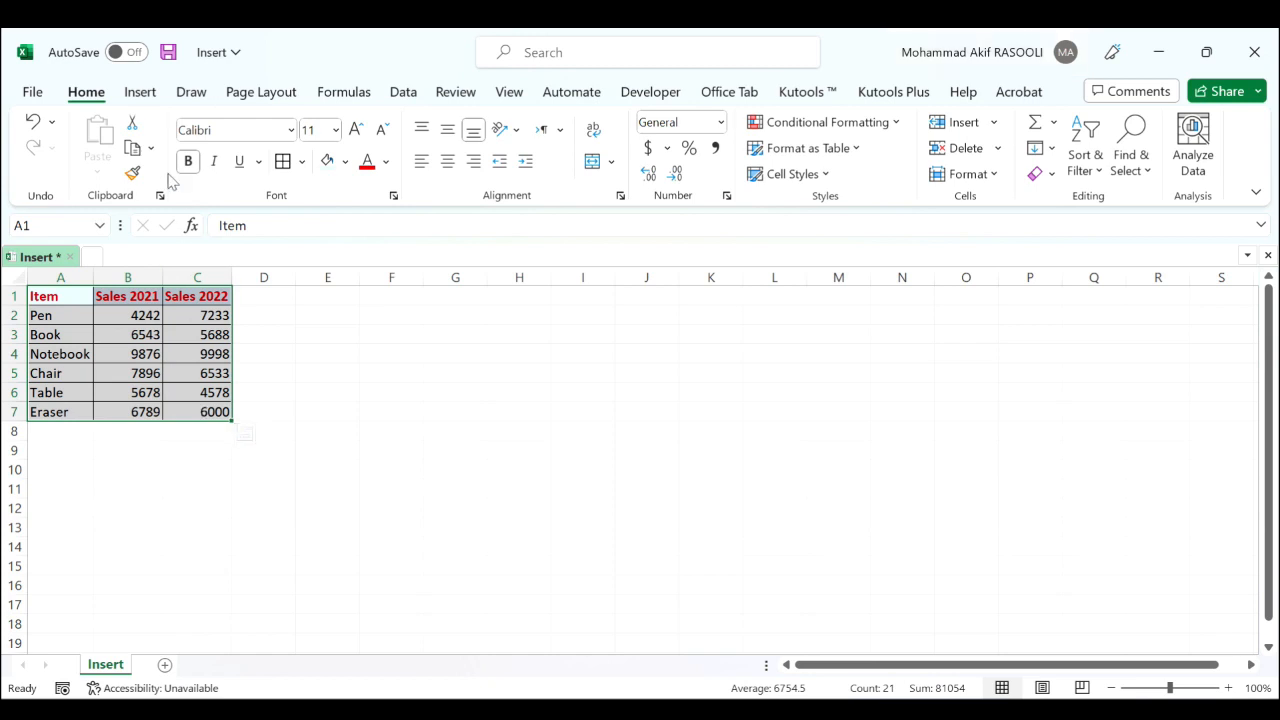
click(148, 94)
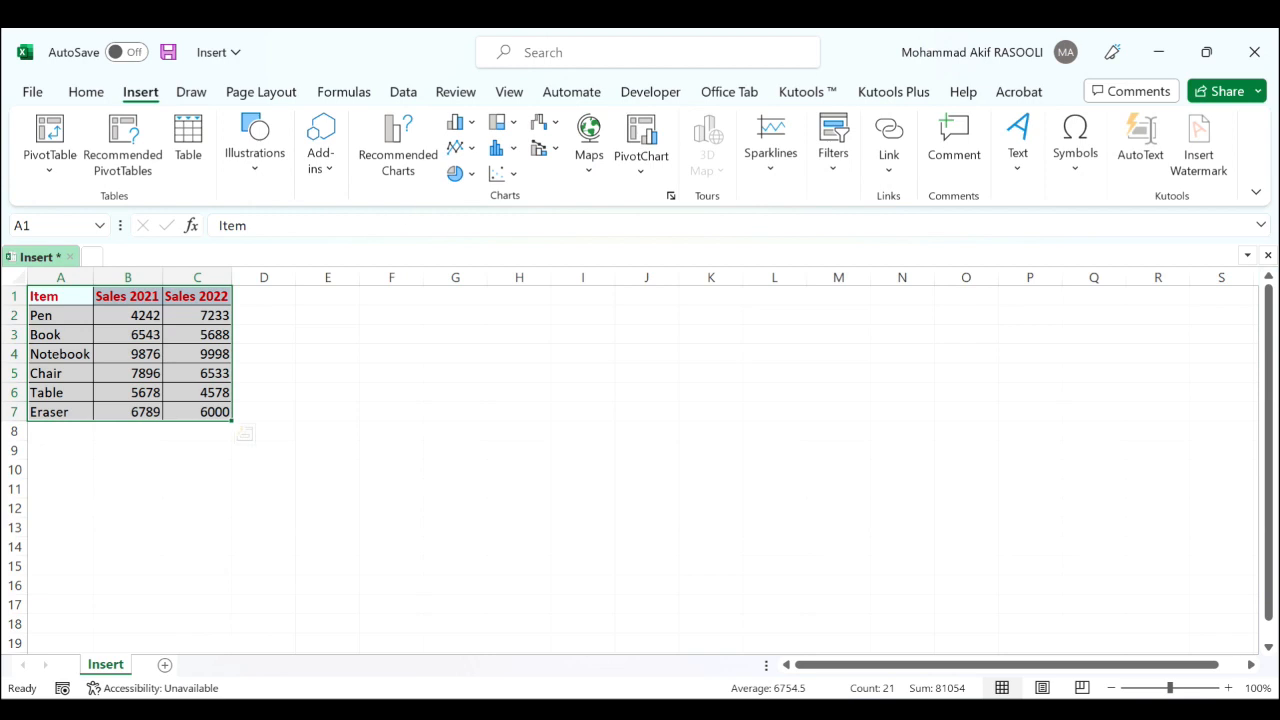
click(472, 123)
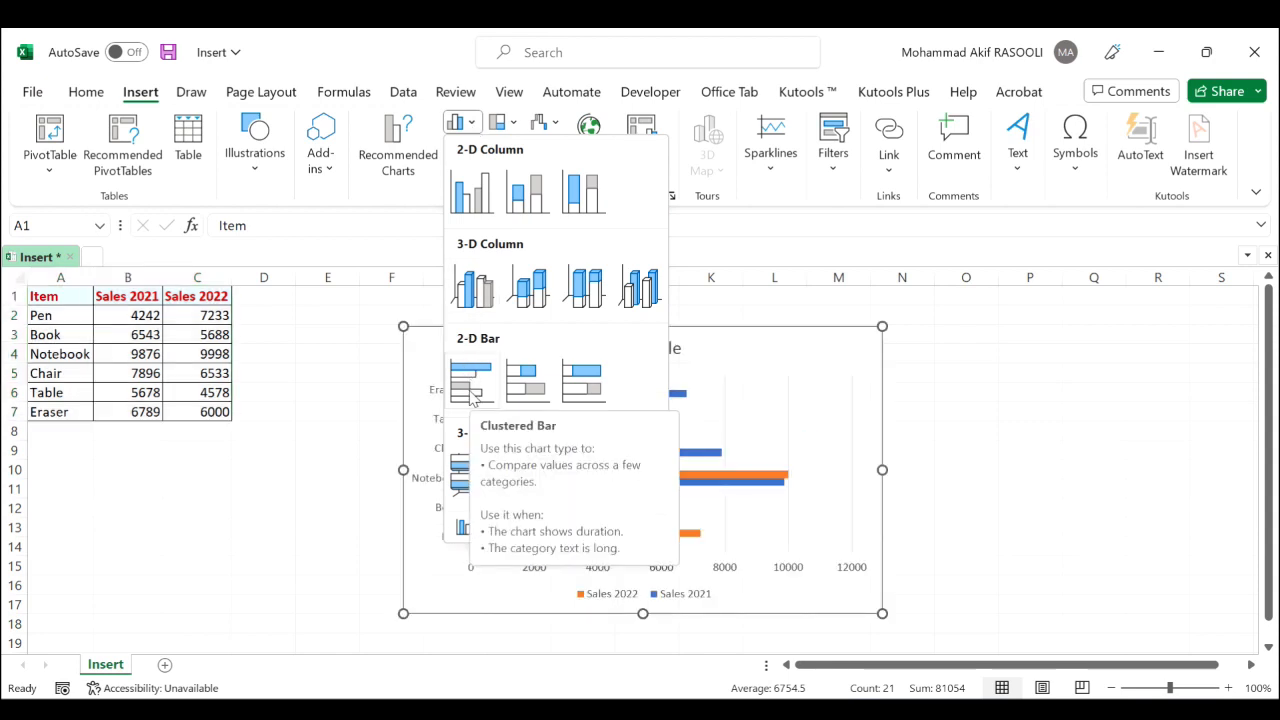
click(474, 397)
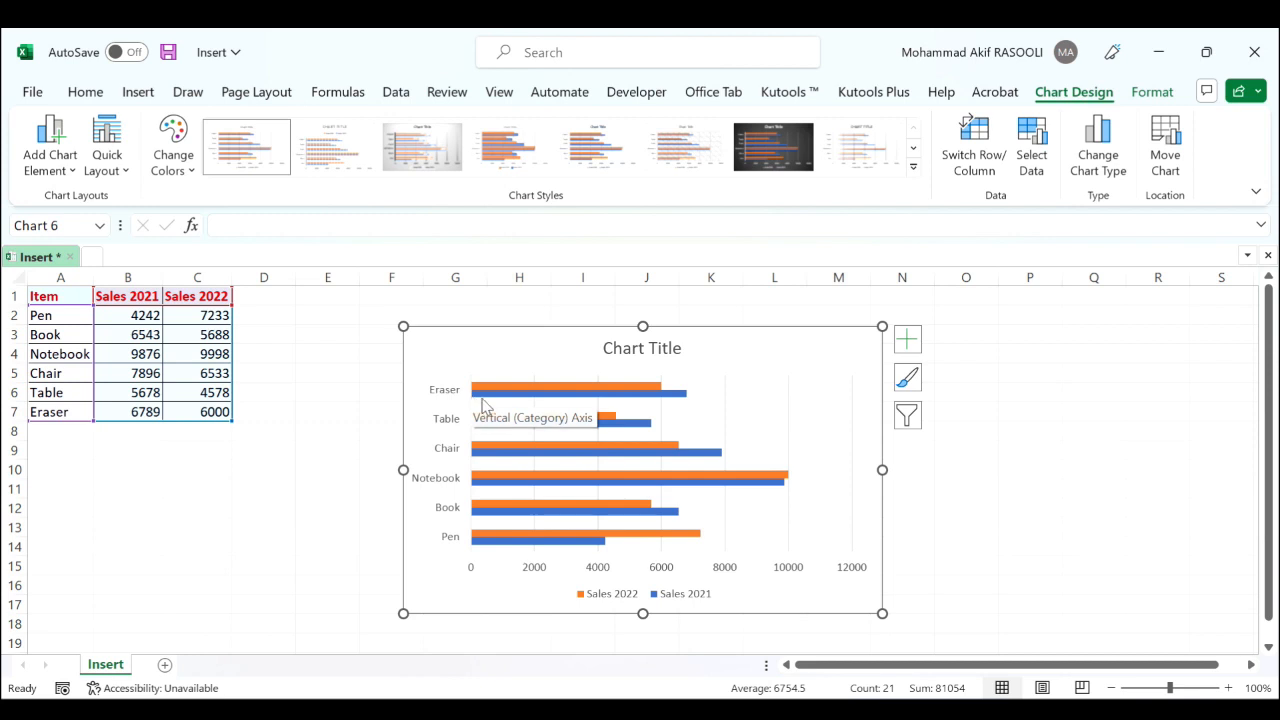
Plot the Sales 2022 series on the secondary axis and close the series formatting options
right_click(556, 391)
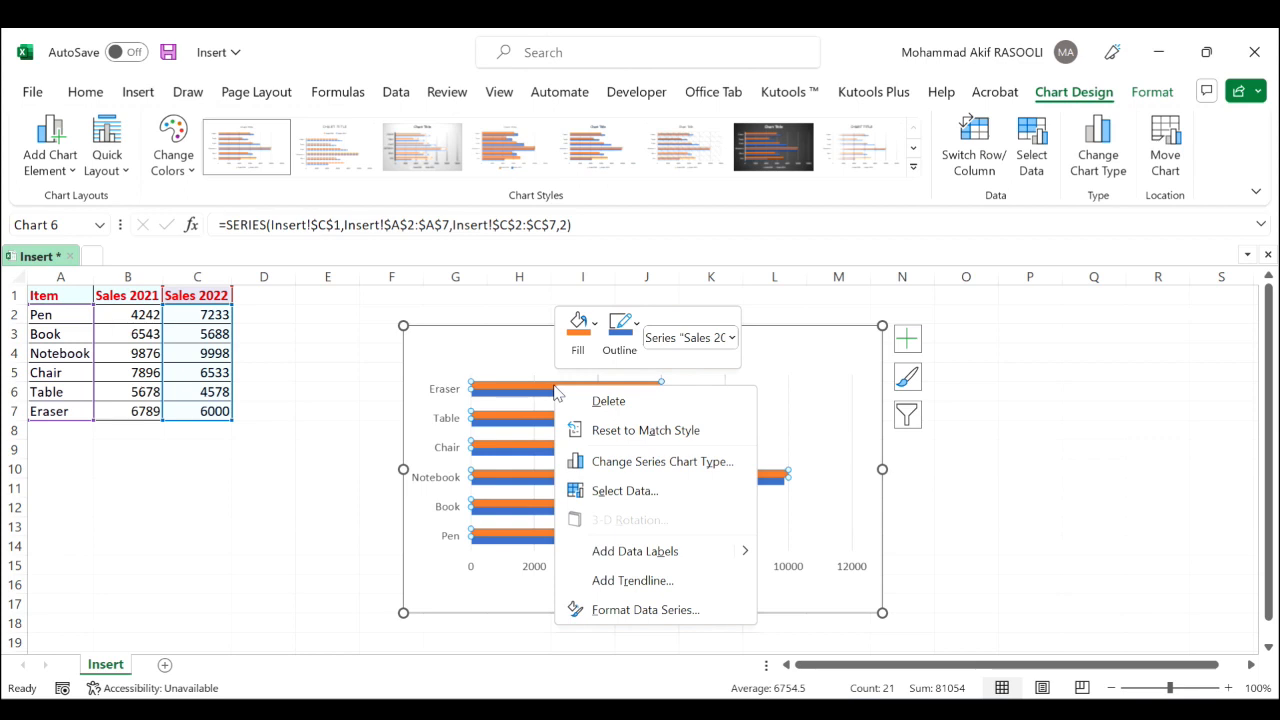
click(672, 616)
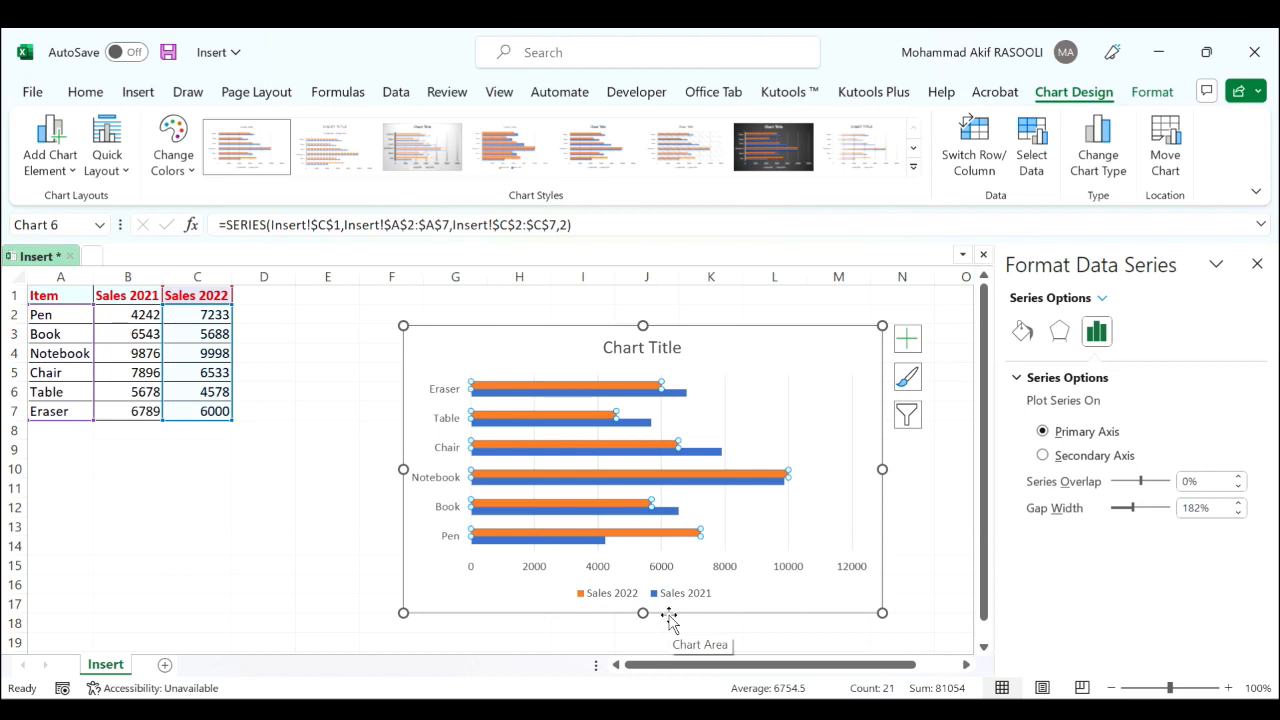
click(1046, 456)
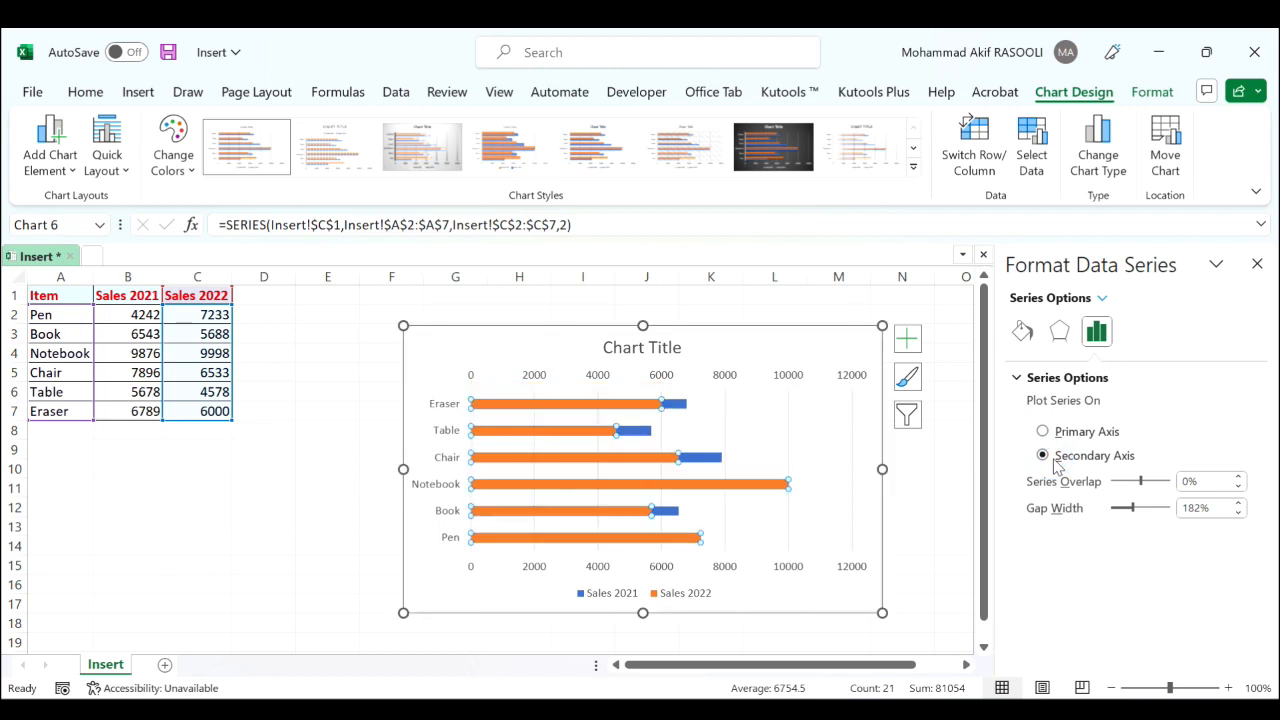
click(1257, 265)
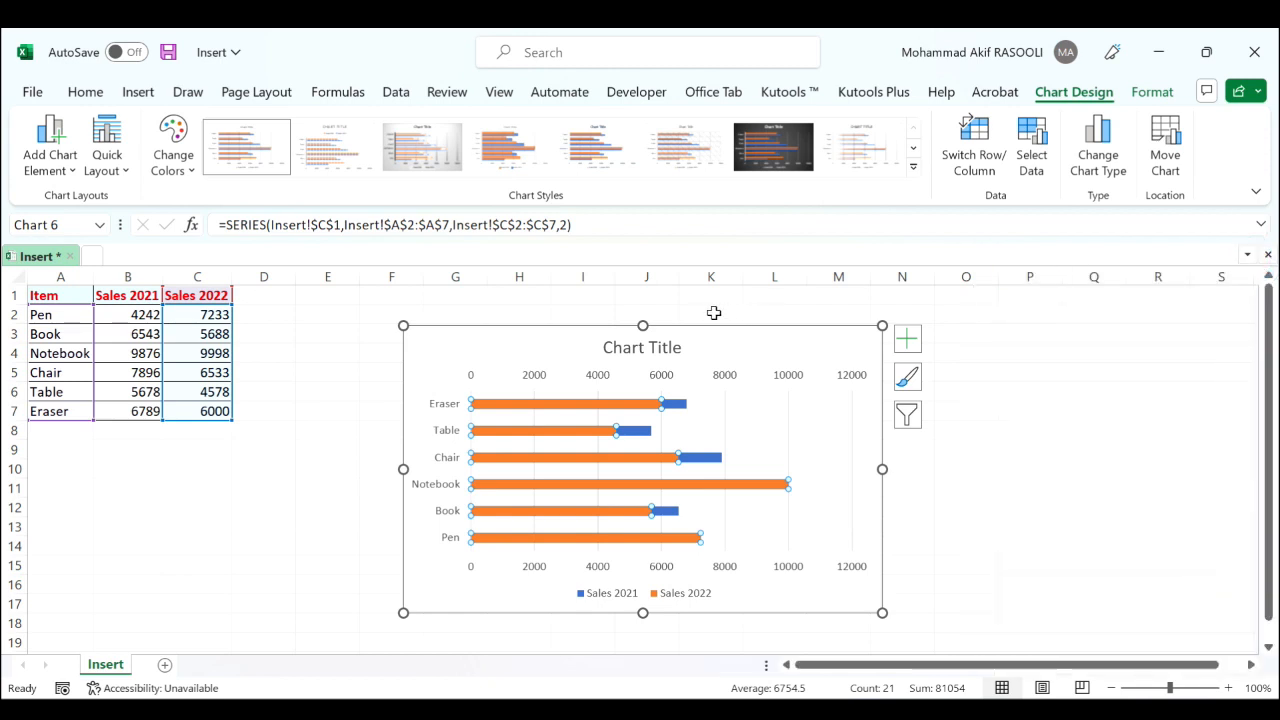
Set the secondary horizontal axis minimum to -12000, put its values in reverse order, and close the axis options
click(650, 378)
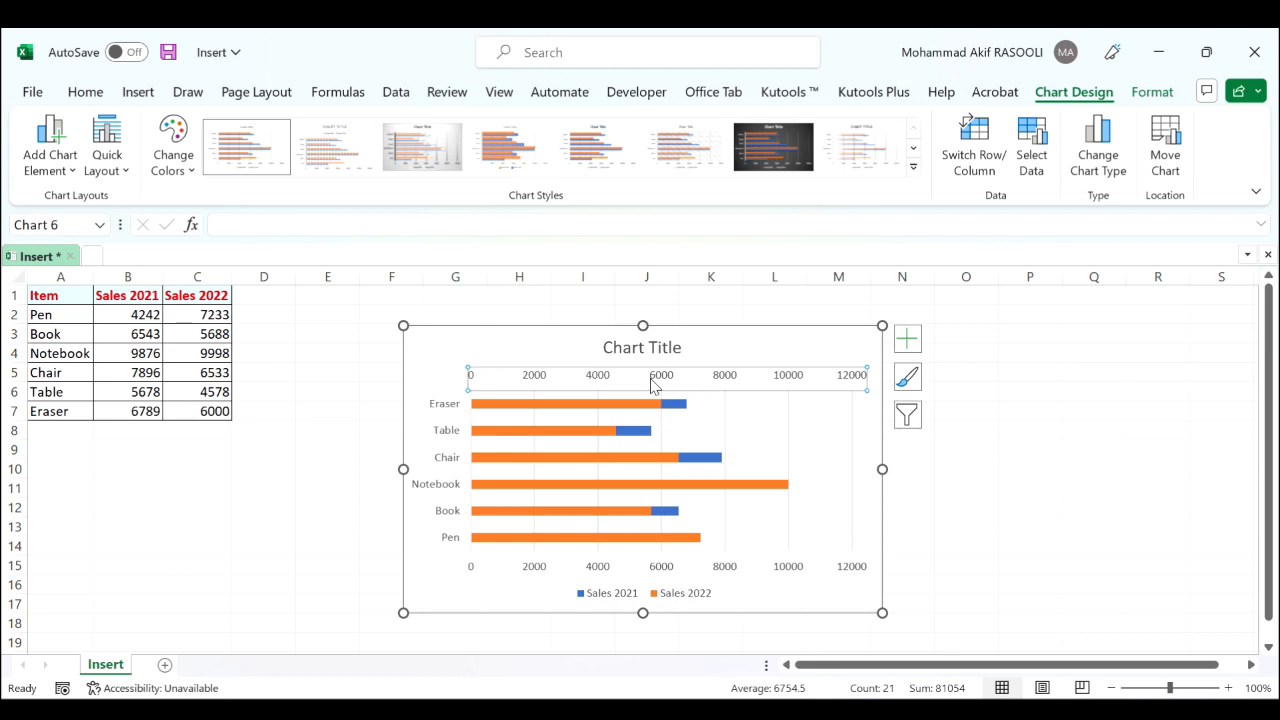
right_click(653, 386)
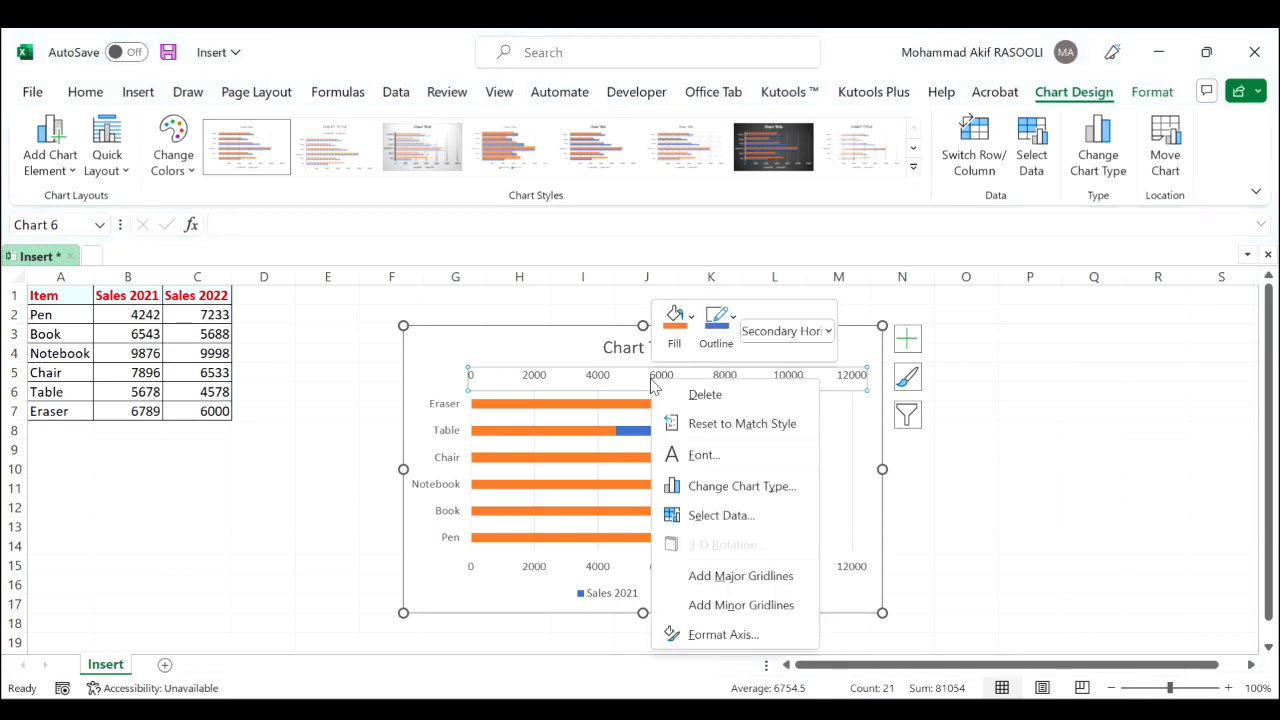
click(724, 636)
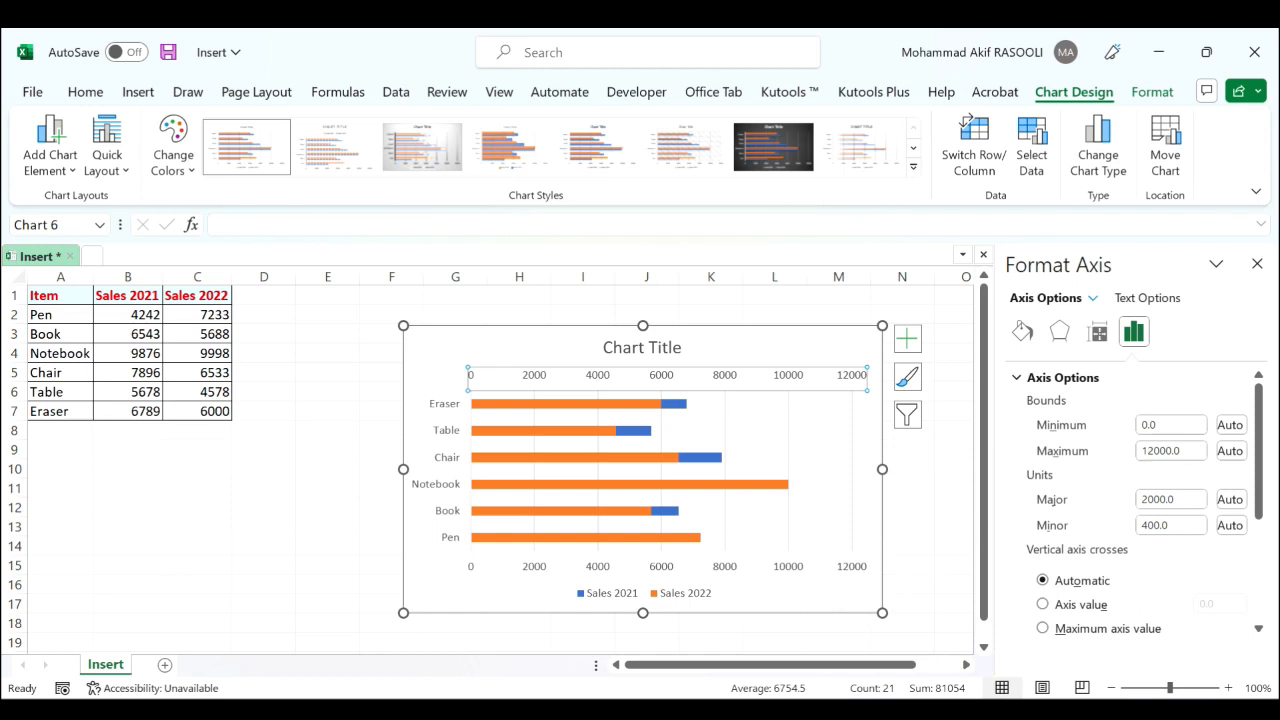
click(1155, 424)
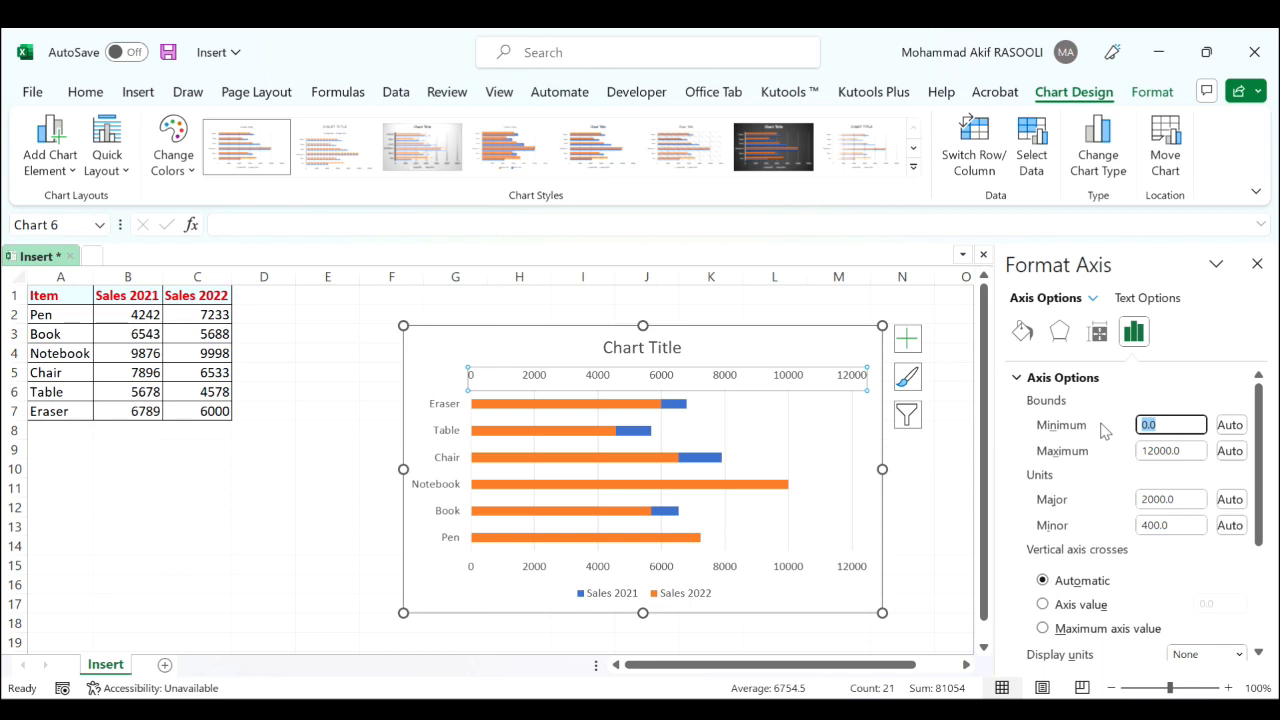
text(-12000)
drag(1258, 443, 1272, 540)
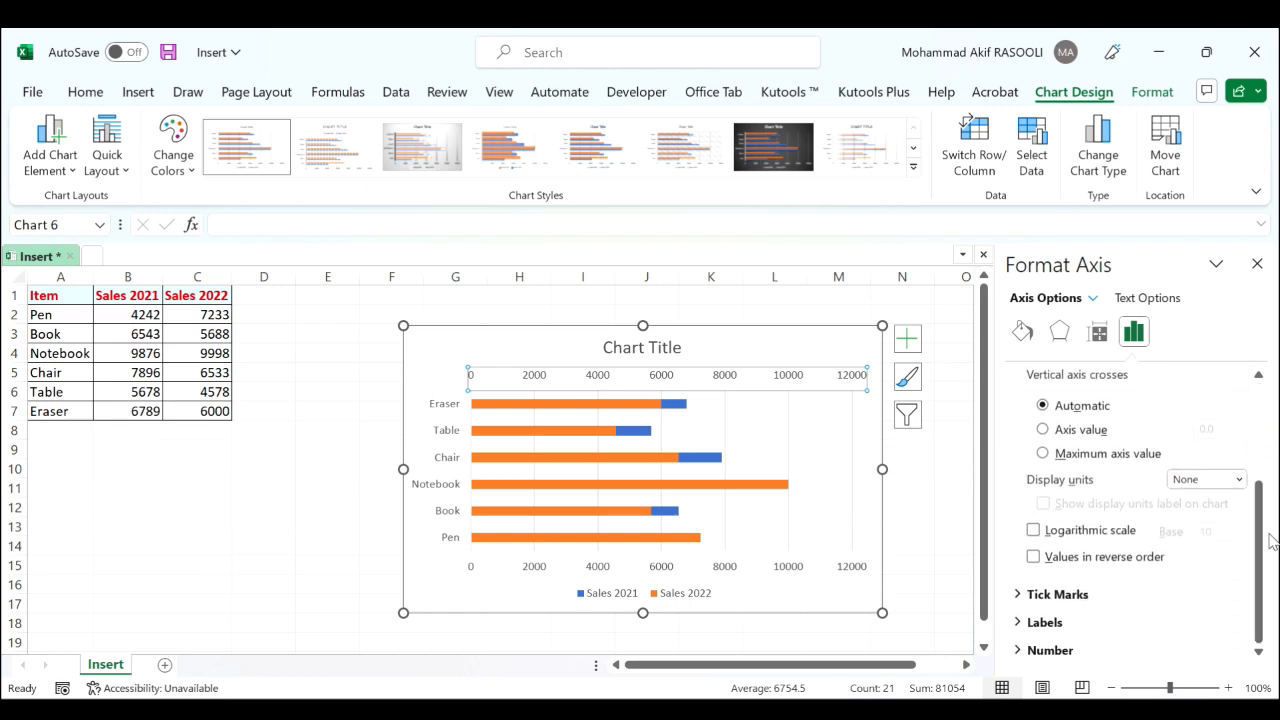
click(1033, 557)
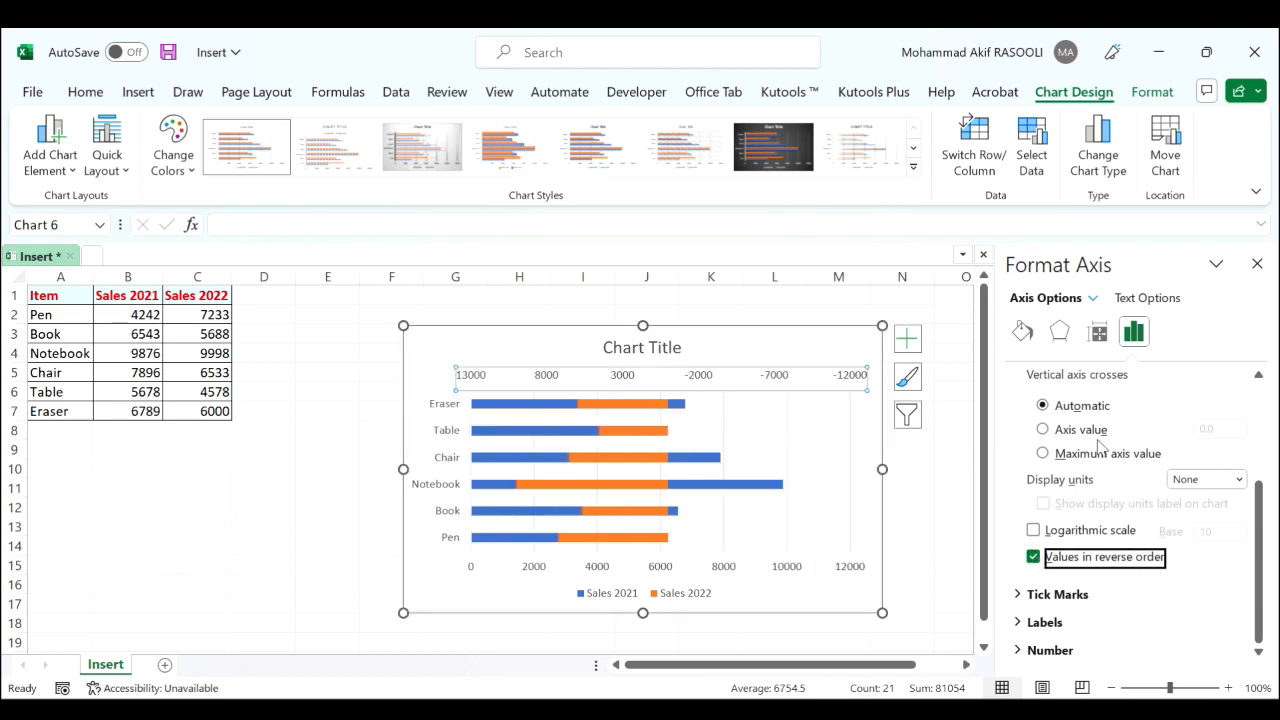
click(1257, 265)
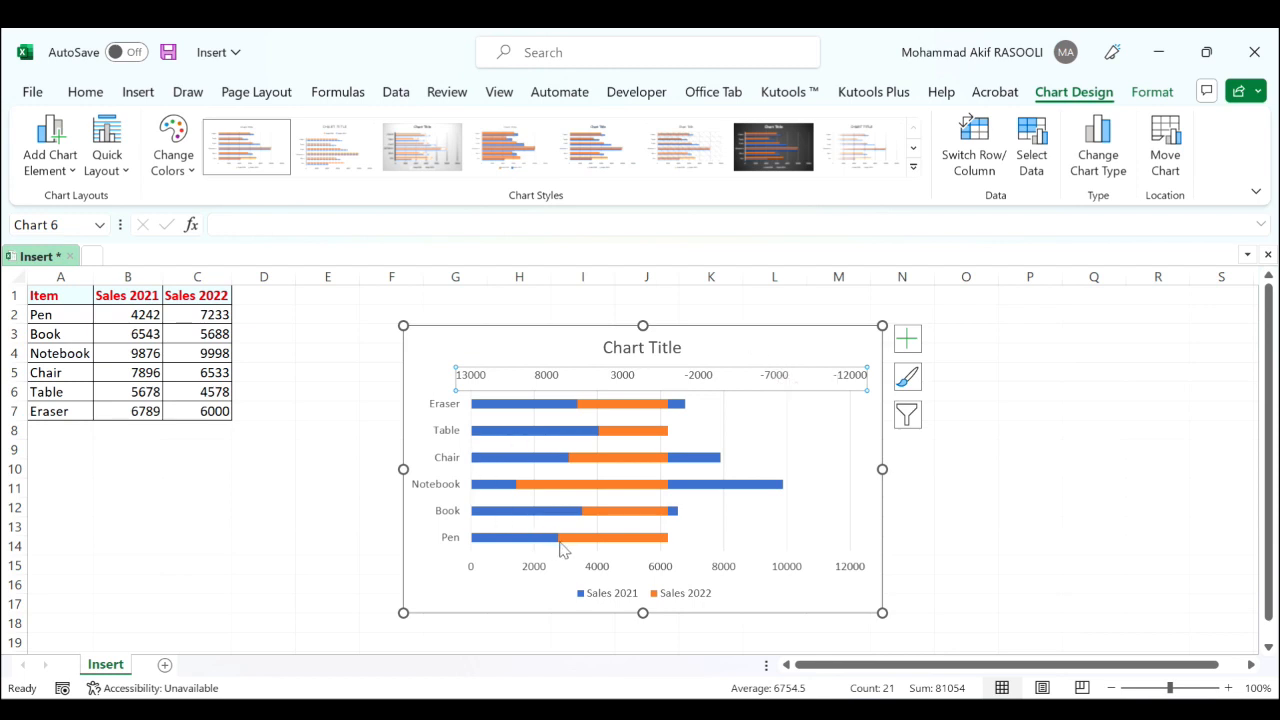
Set the primary horizontal axis minimum to -12000 and close the axis options
click(600, 566)
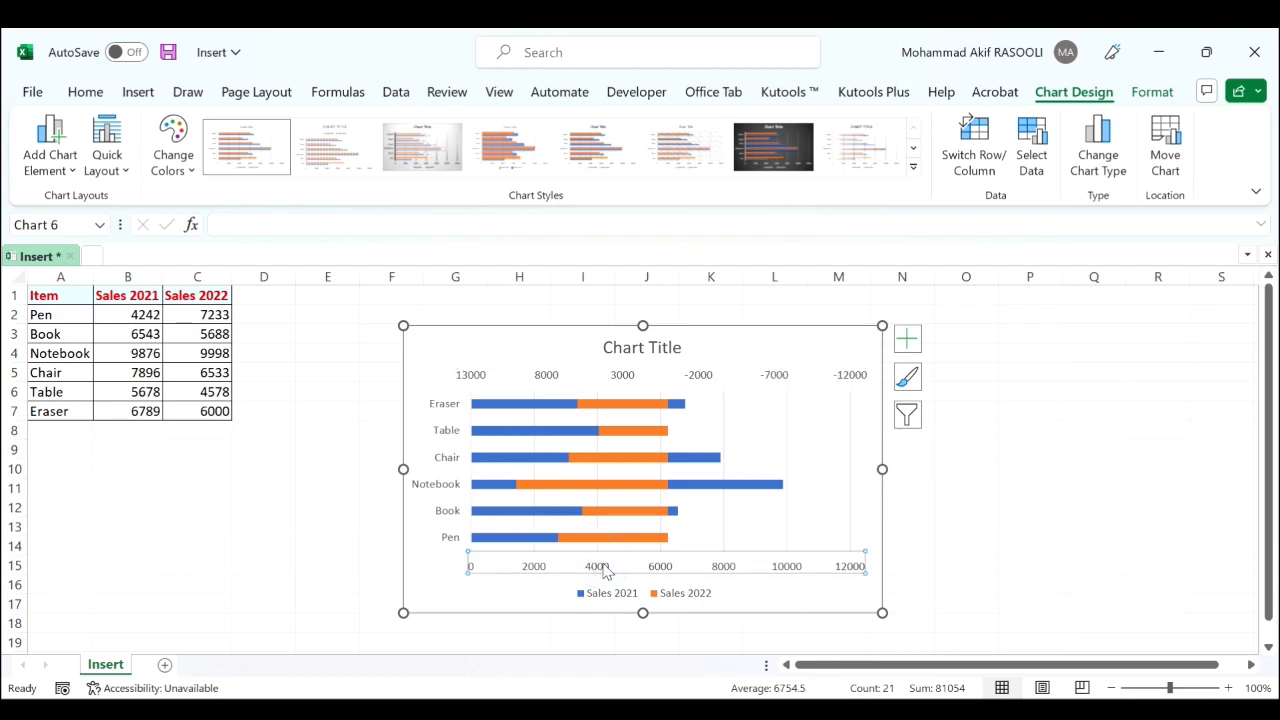
right_click(604, 571)
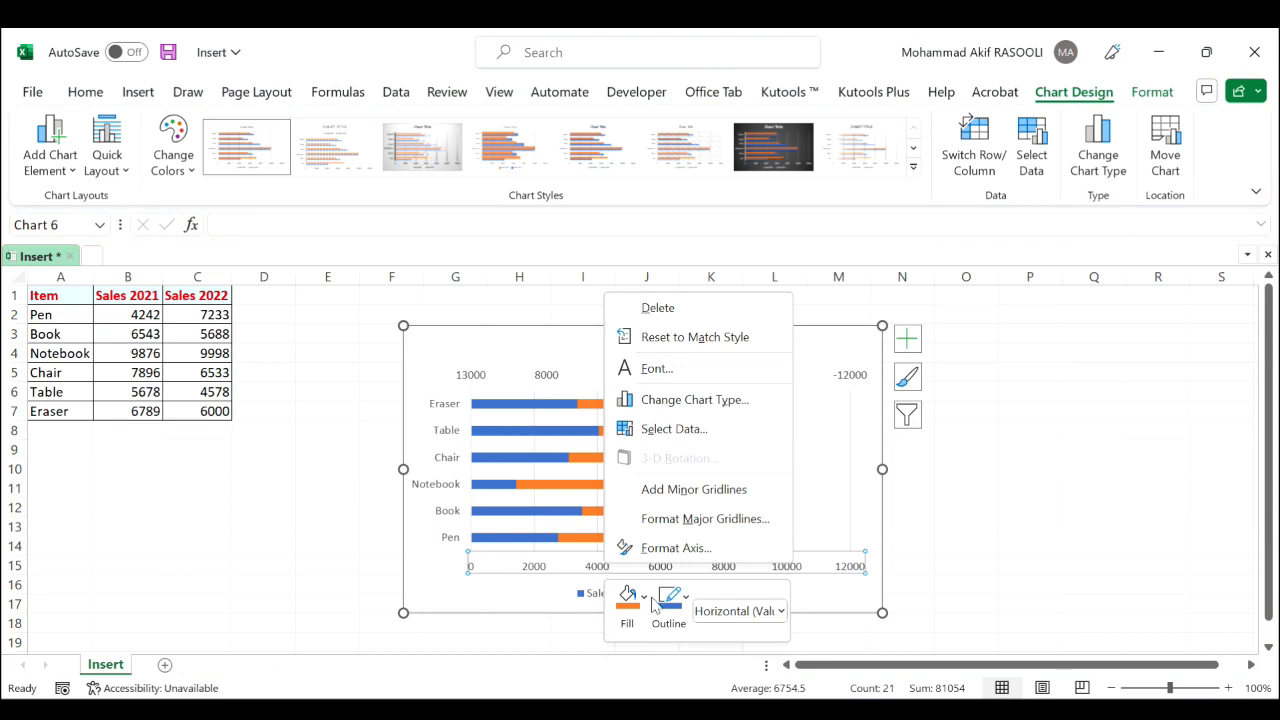
click(720, 548)
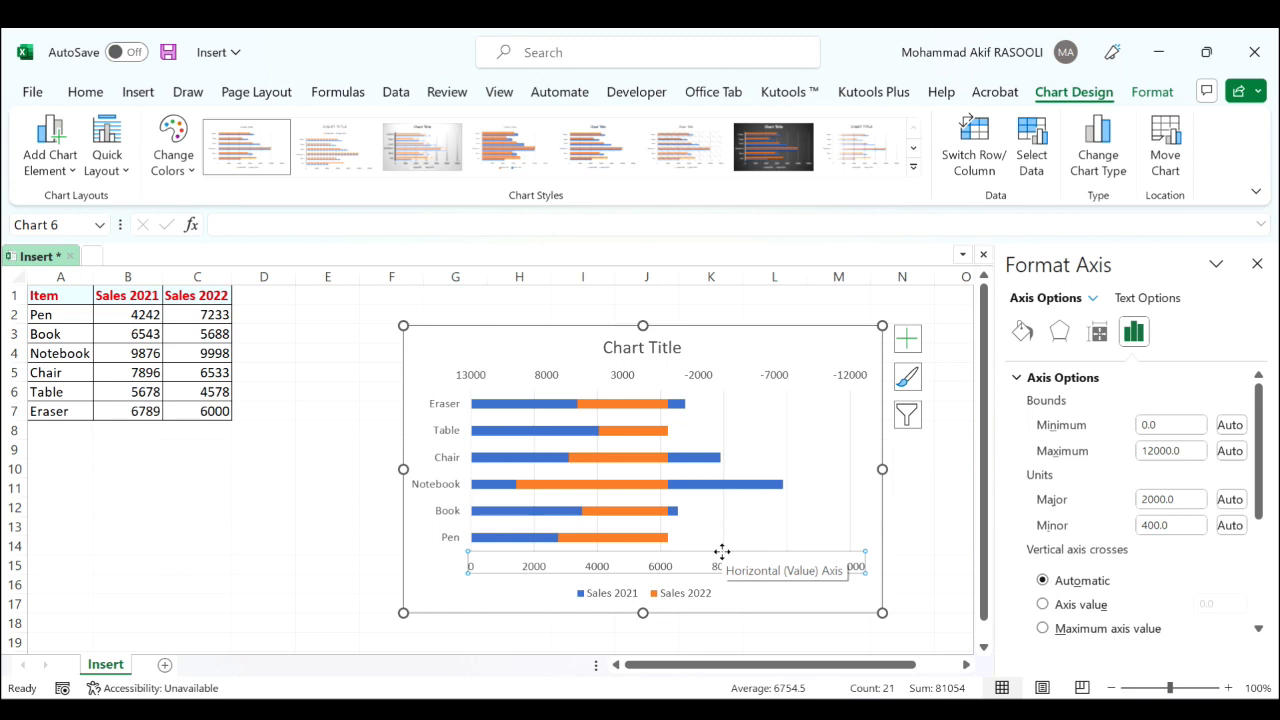
click(1150, 425)
text(-12000)
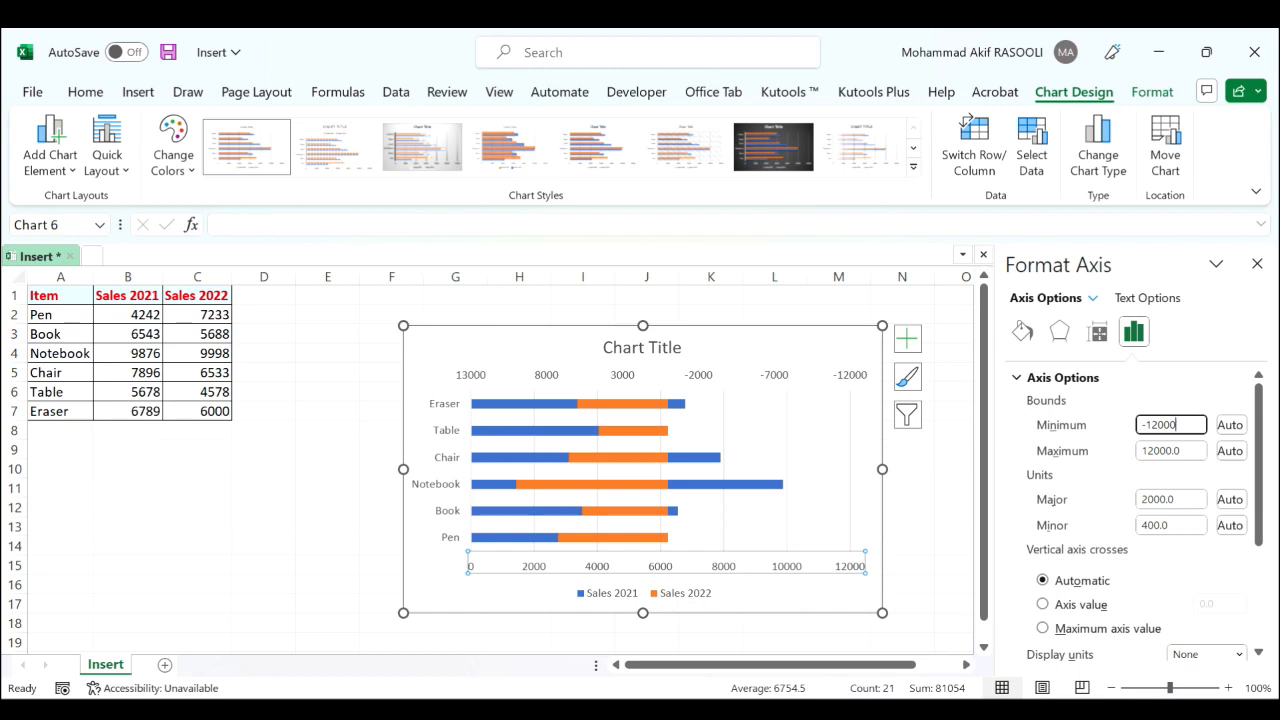
click(1259, 266)
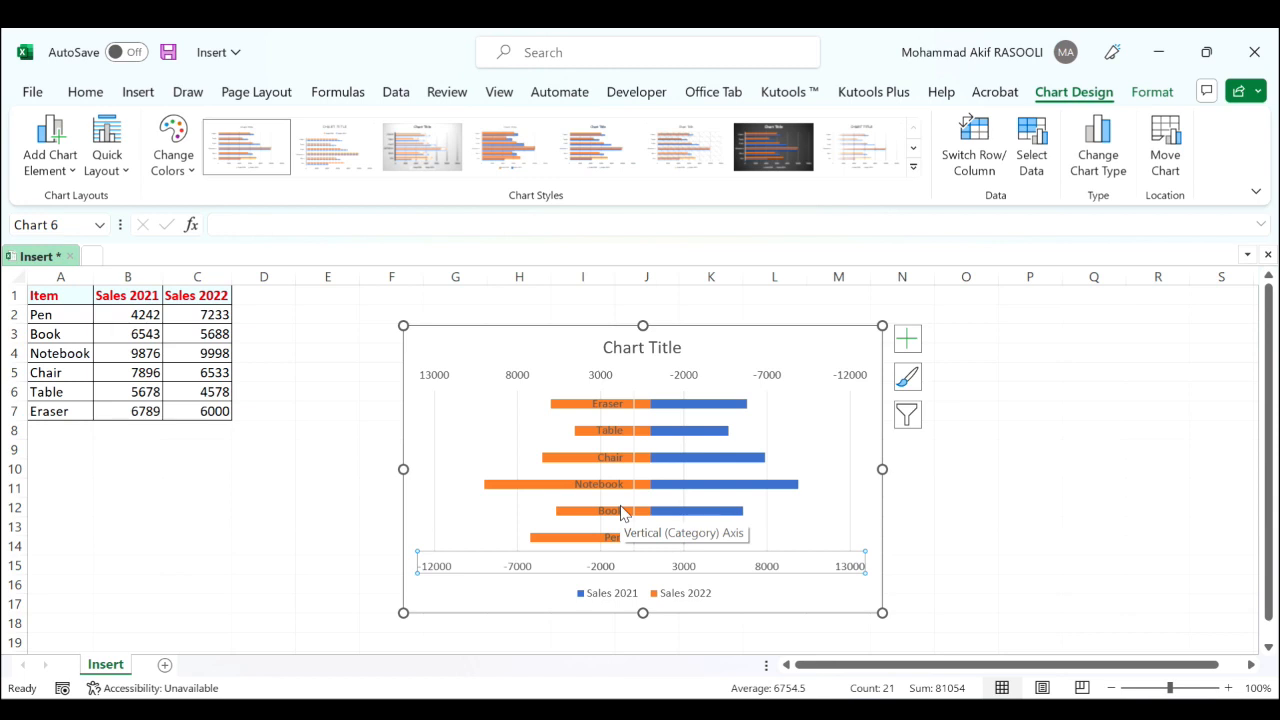
Set the label position of the vertical item axis to Low
click(604, 412)
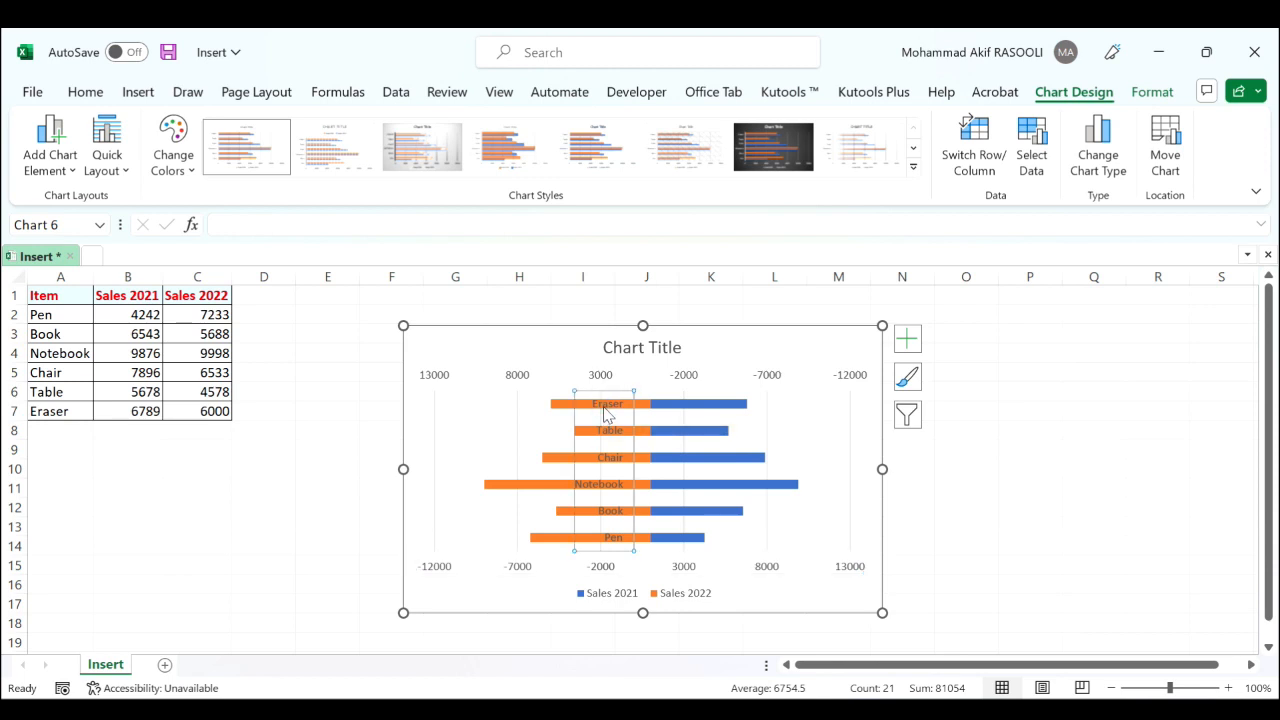
right_click(605, 415)
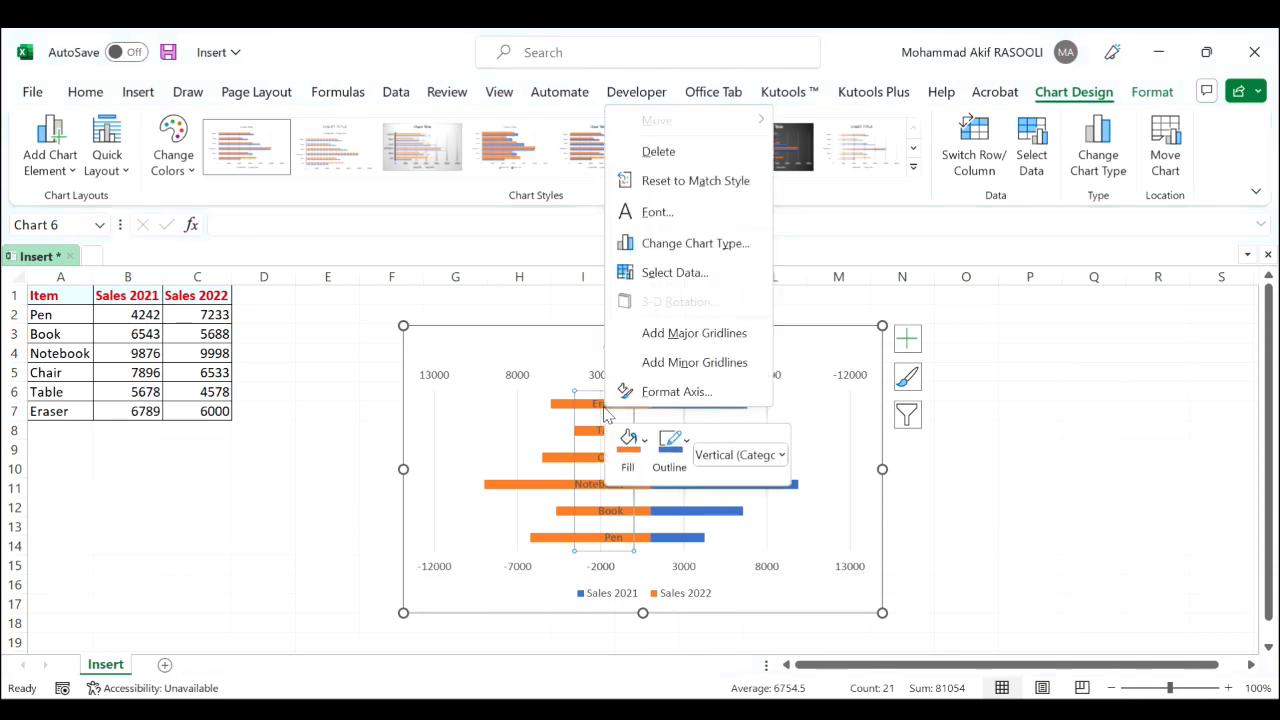
click(663, 383)
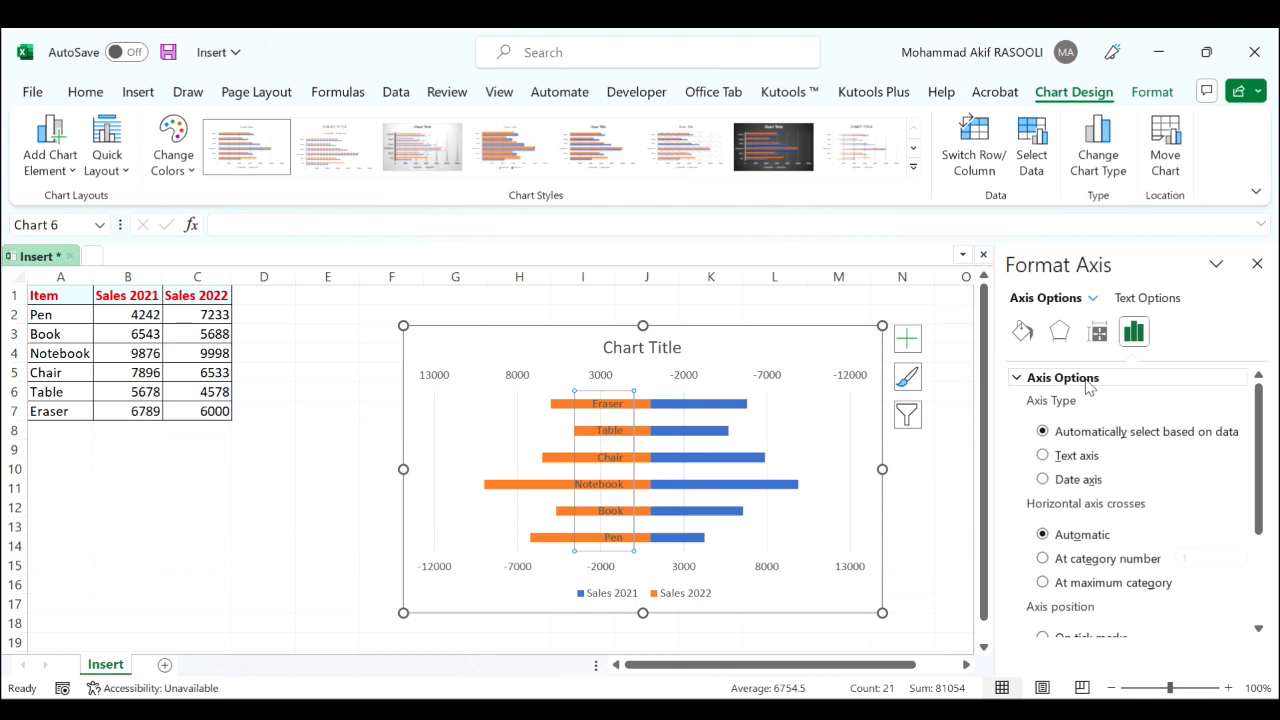
drag(1258, 475, 1265, 583)
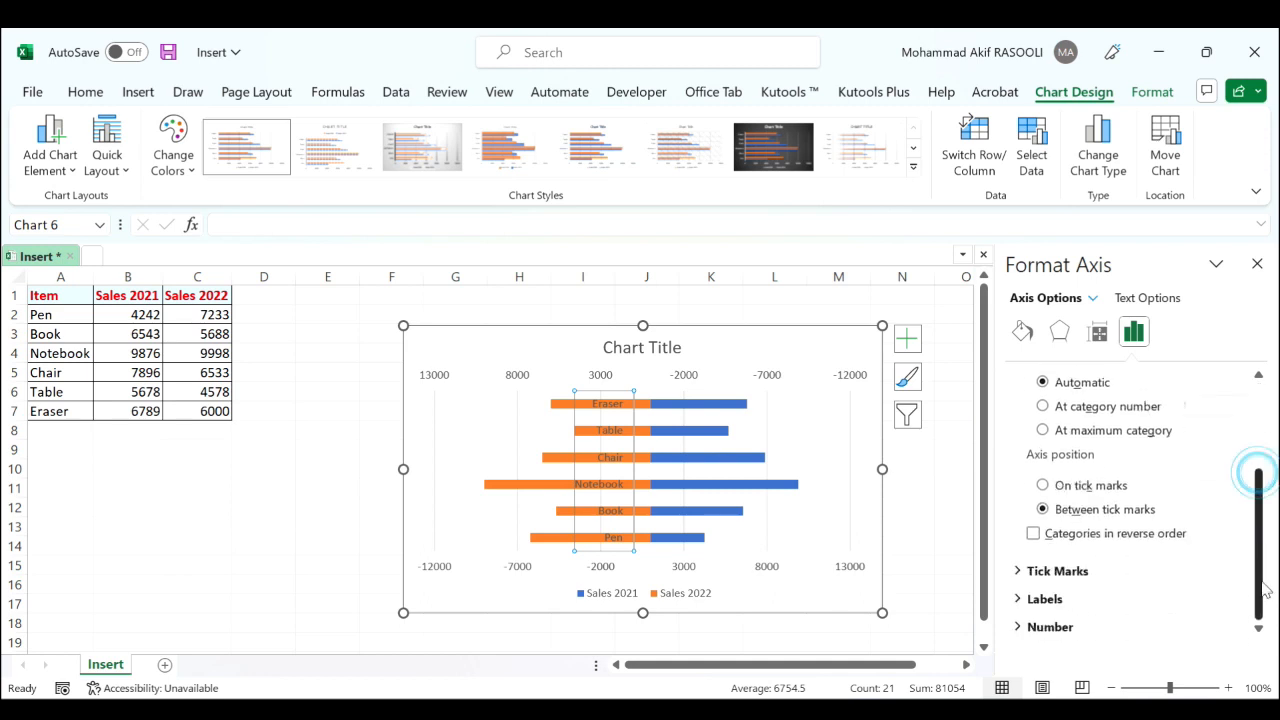
click(1018, 600)
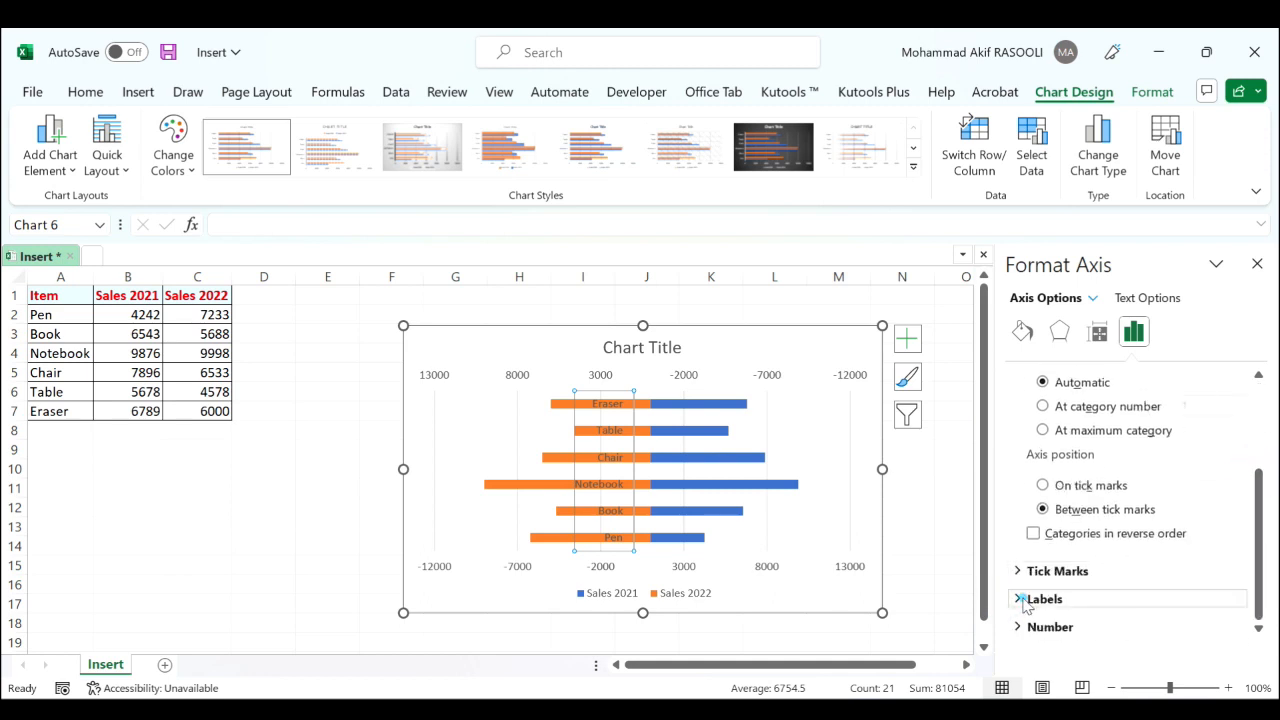
drag(1257, 555, 1268, 620)
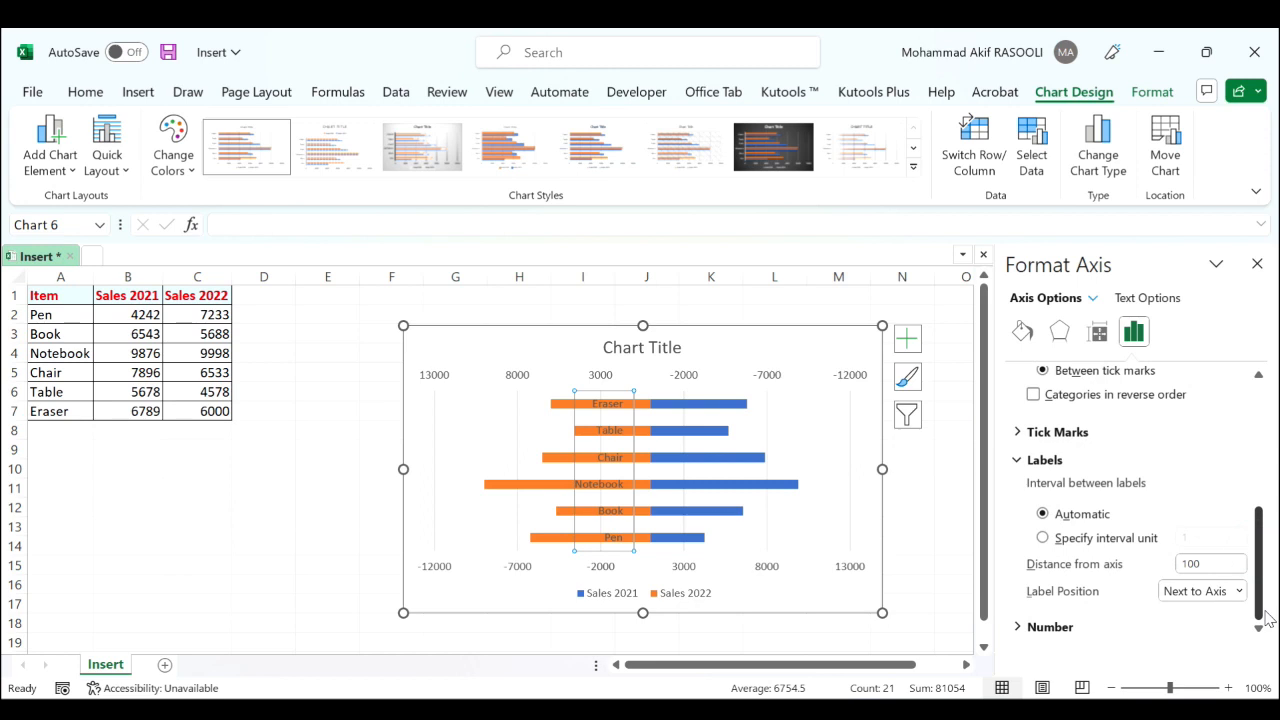
click(1238, 591)
click(1182, 658)
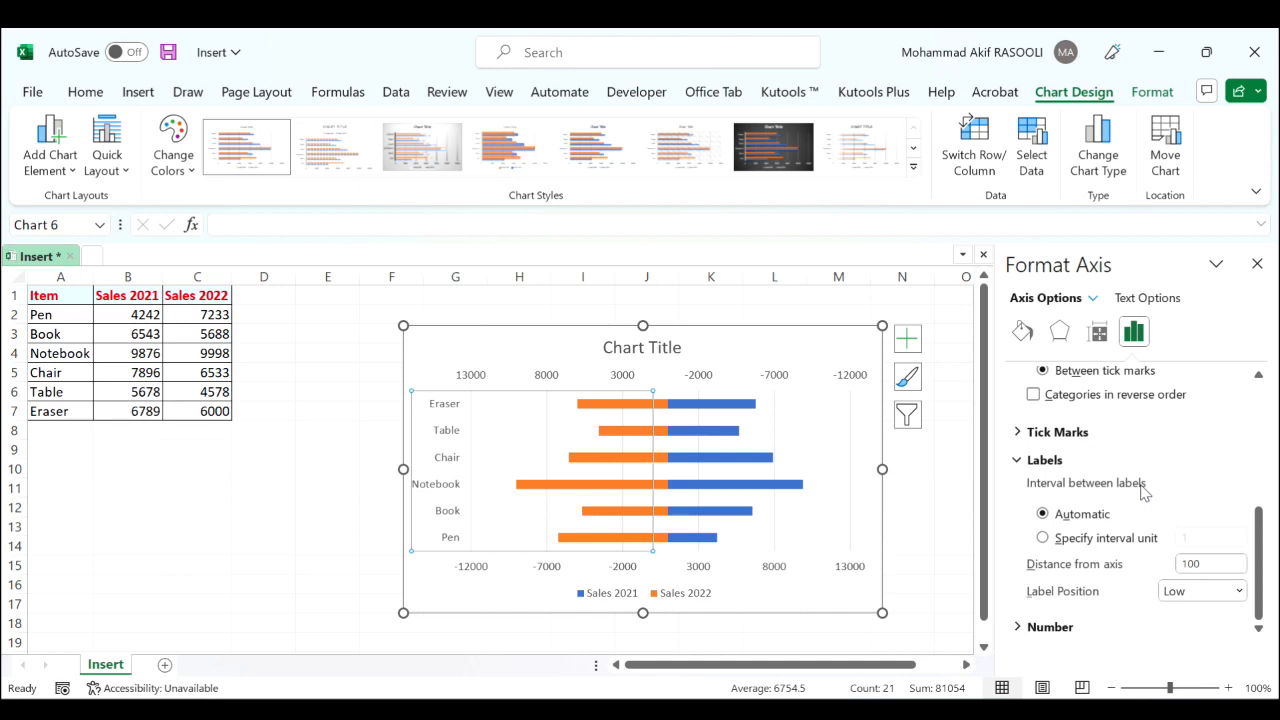
Set the gap width of both the Sales 2022 and Sales 2021 series to 90%
click(662, 405)
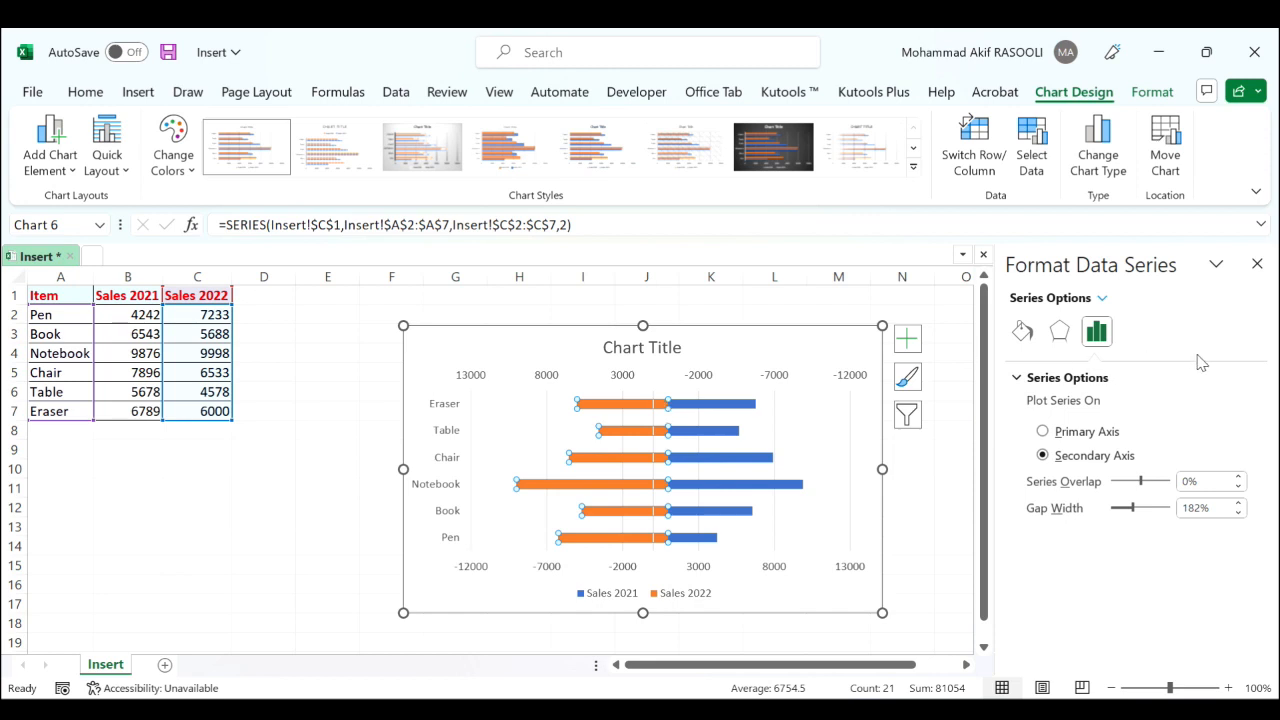
double_click(1190, 509)
text(90)
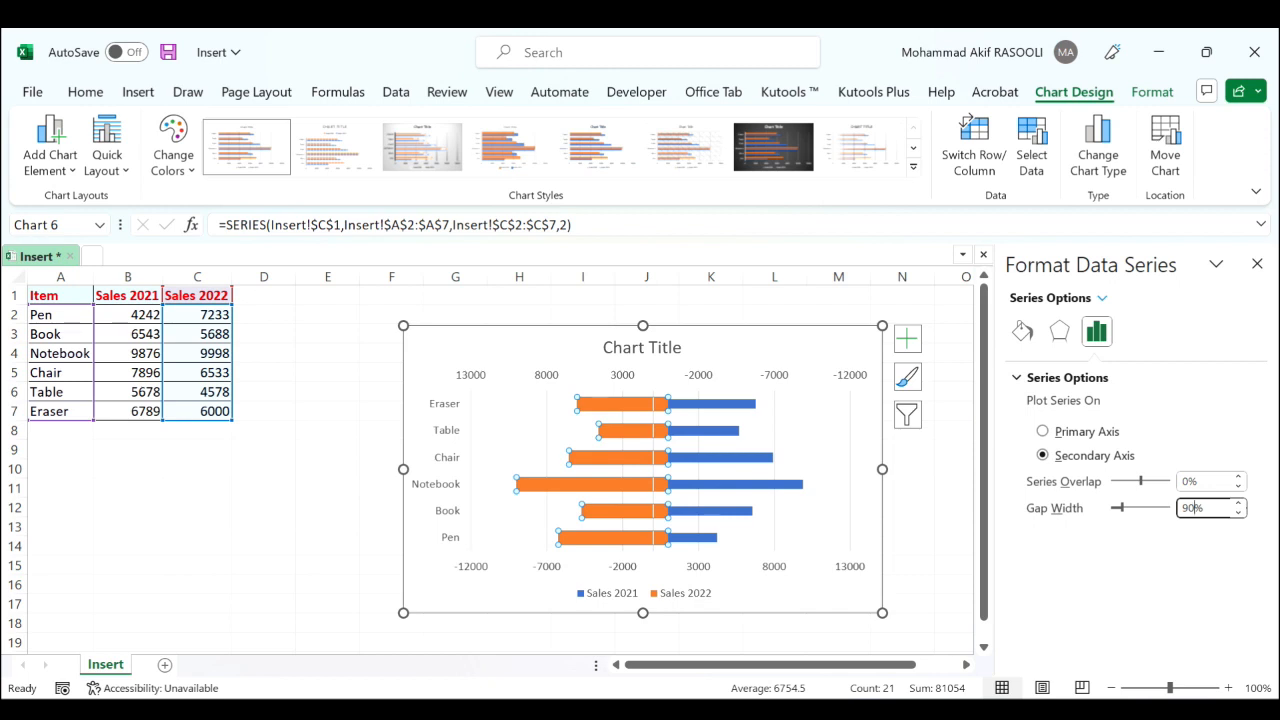
click(706, 408)
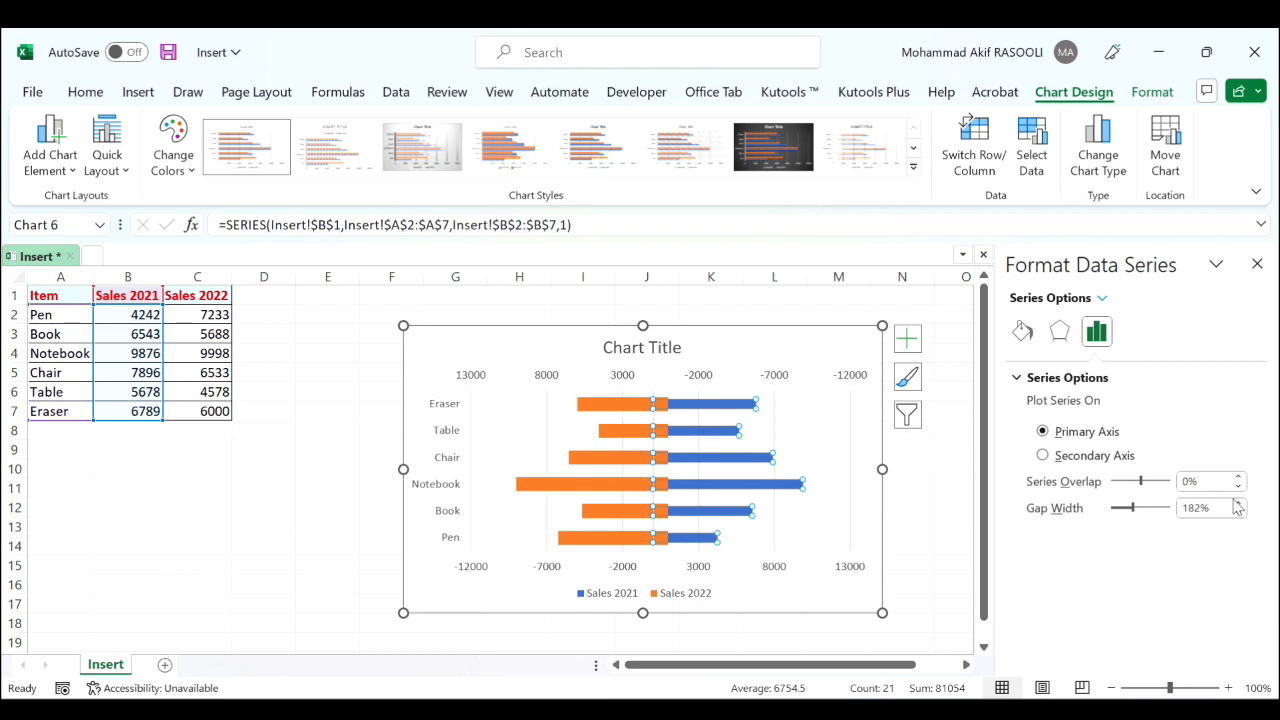
double_click(1225, 507)
text(90%)
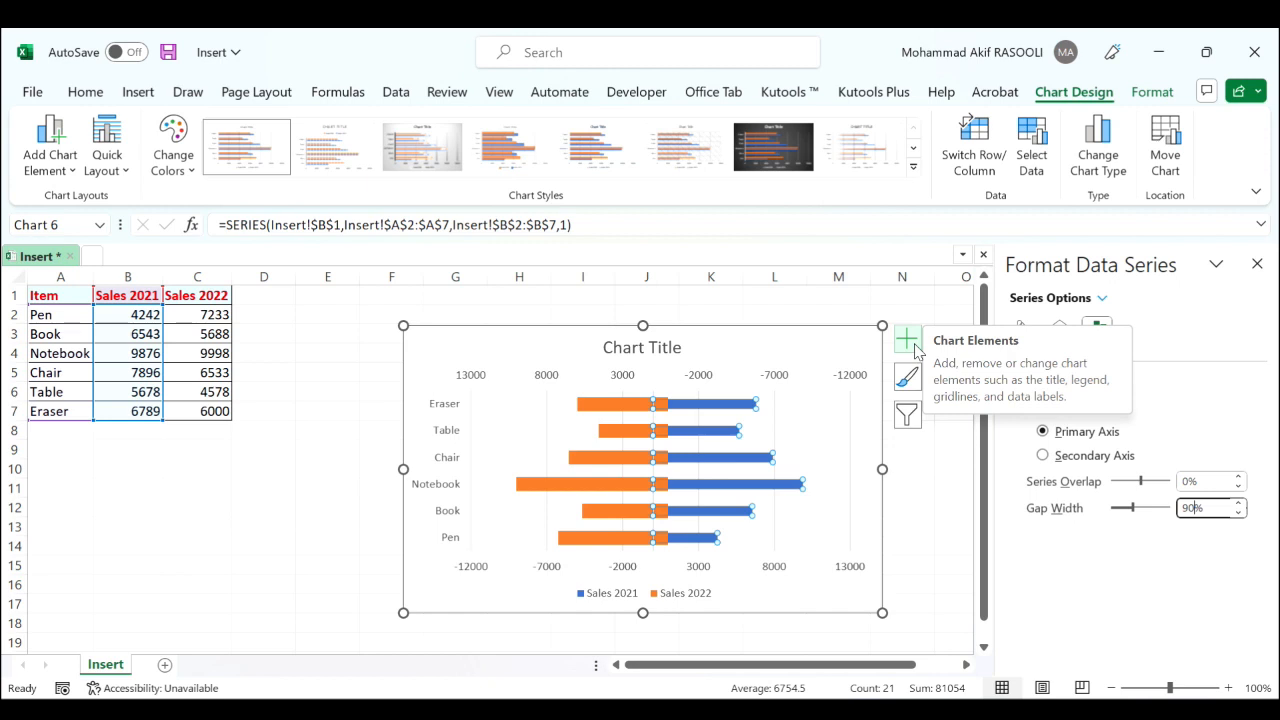
Add data labels to the Sales 2022 bars and position them at Inside End
click(643, 406)
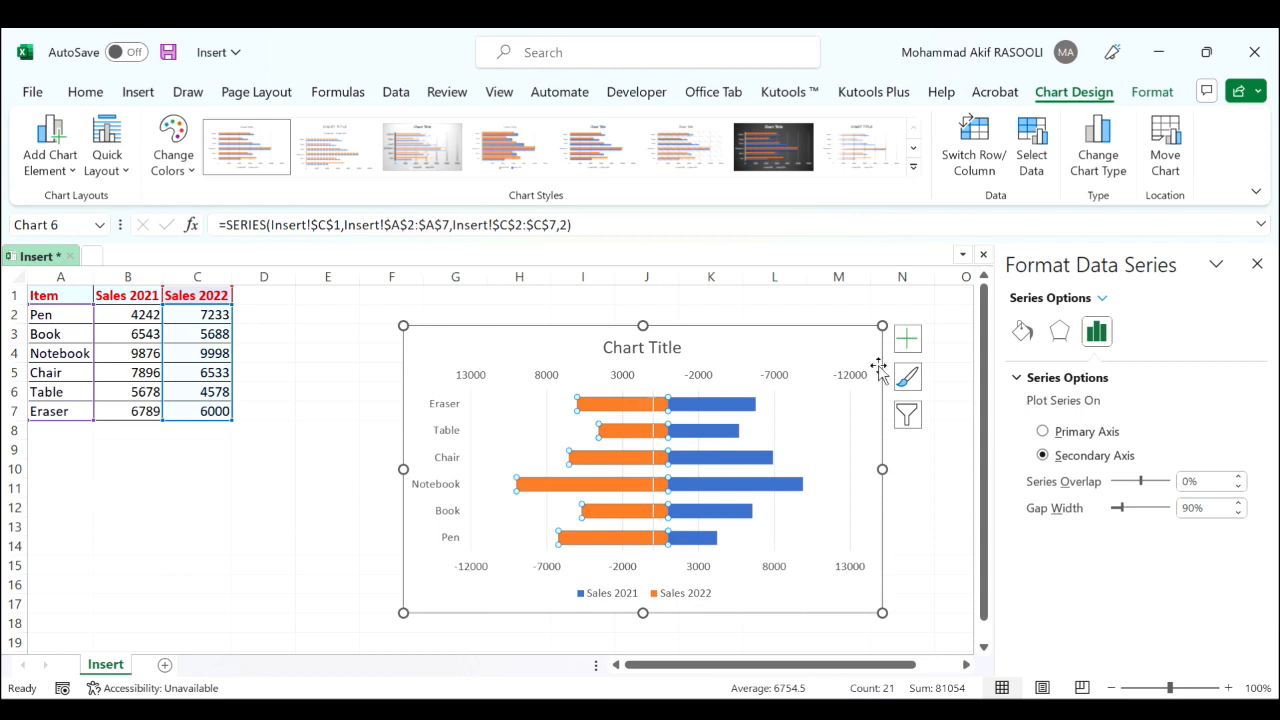
click(914, 341)
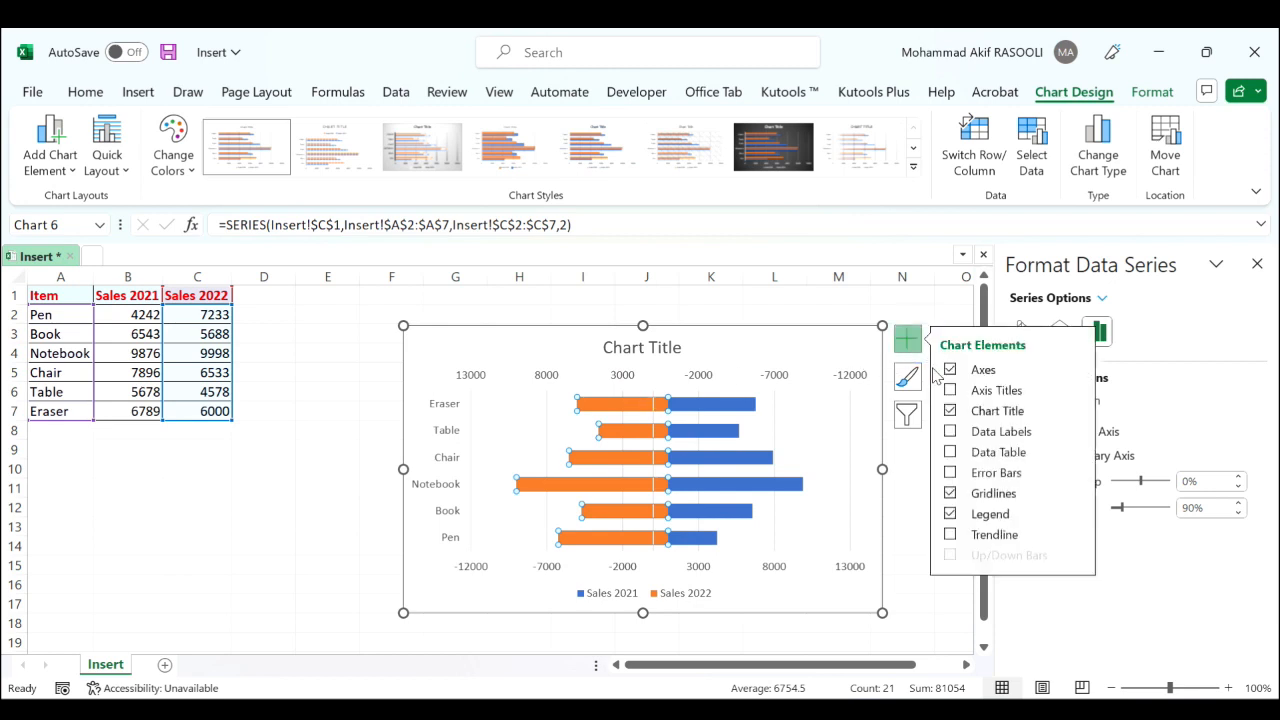
click(951, 432)
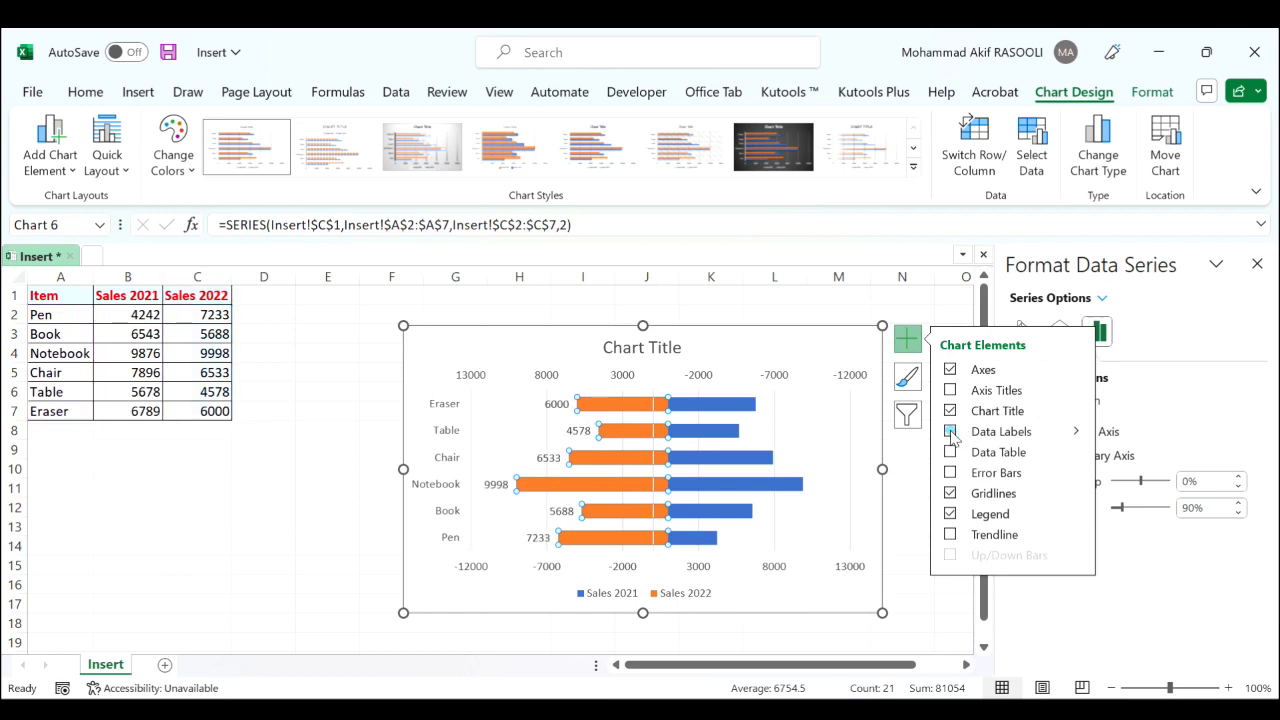
click(1077, 431)
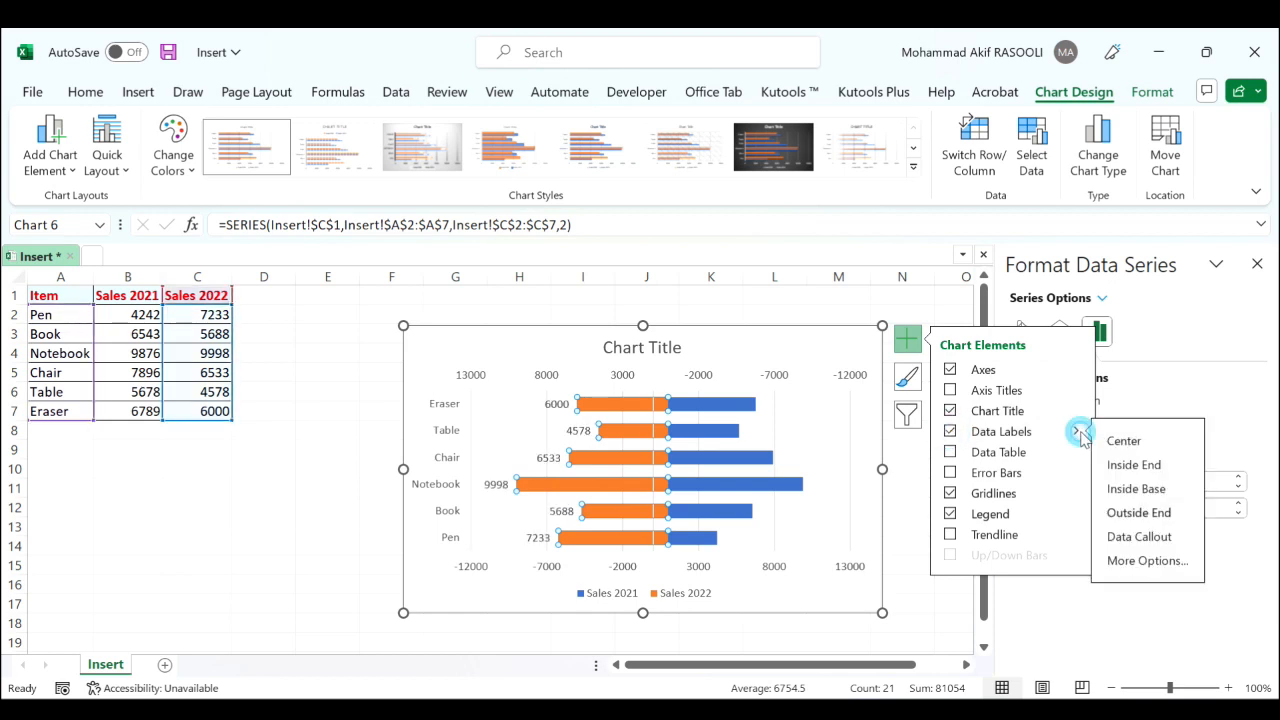
click(1150, 470)
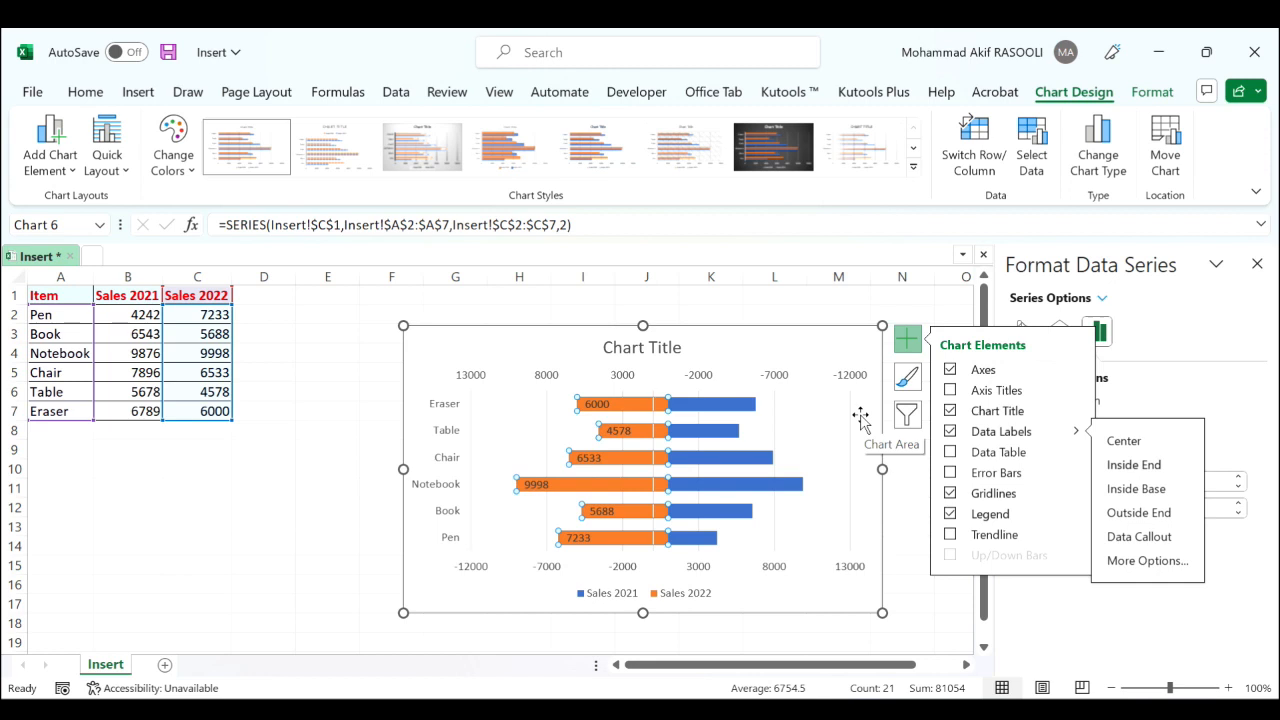
Add data labels to the Sales 2021 bars and position them at Inside End
click(745, 404)
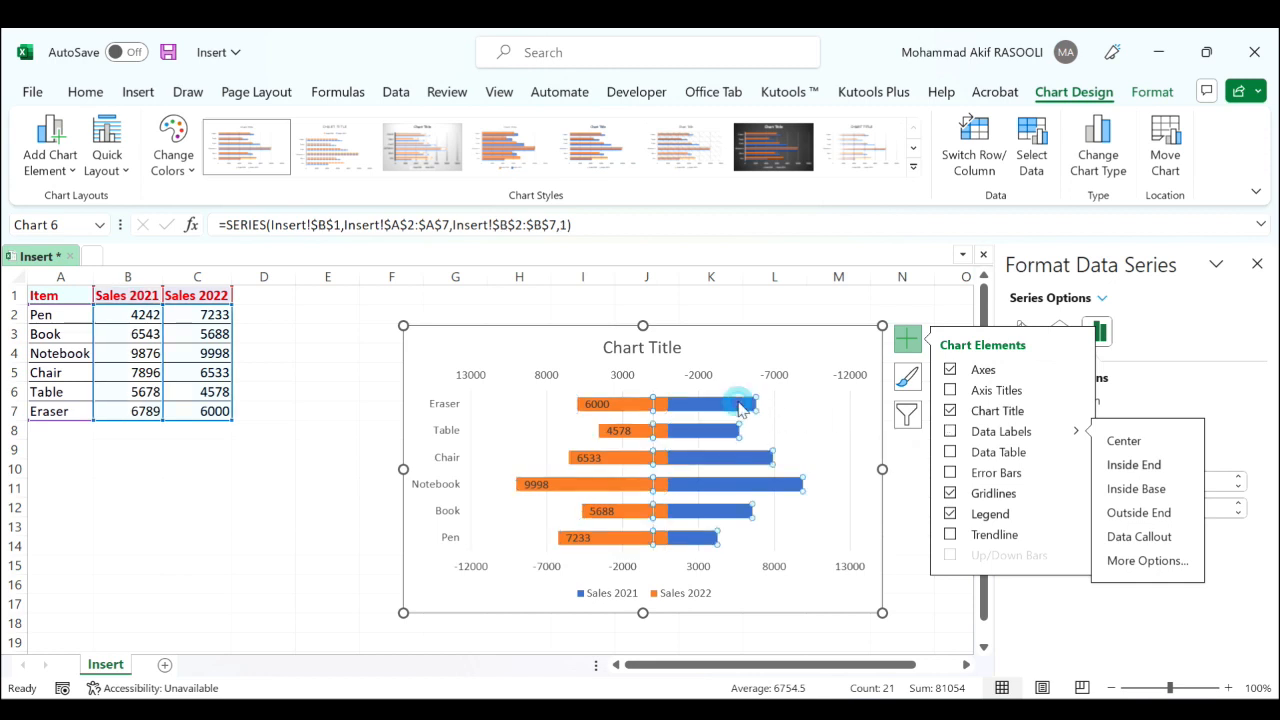
click(950, 431)
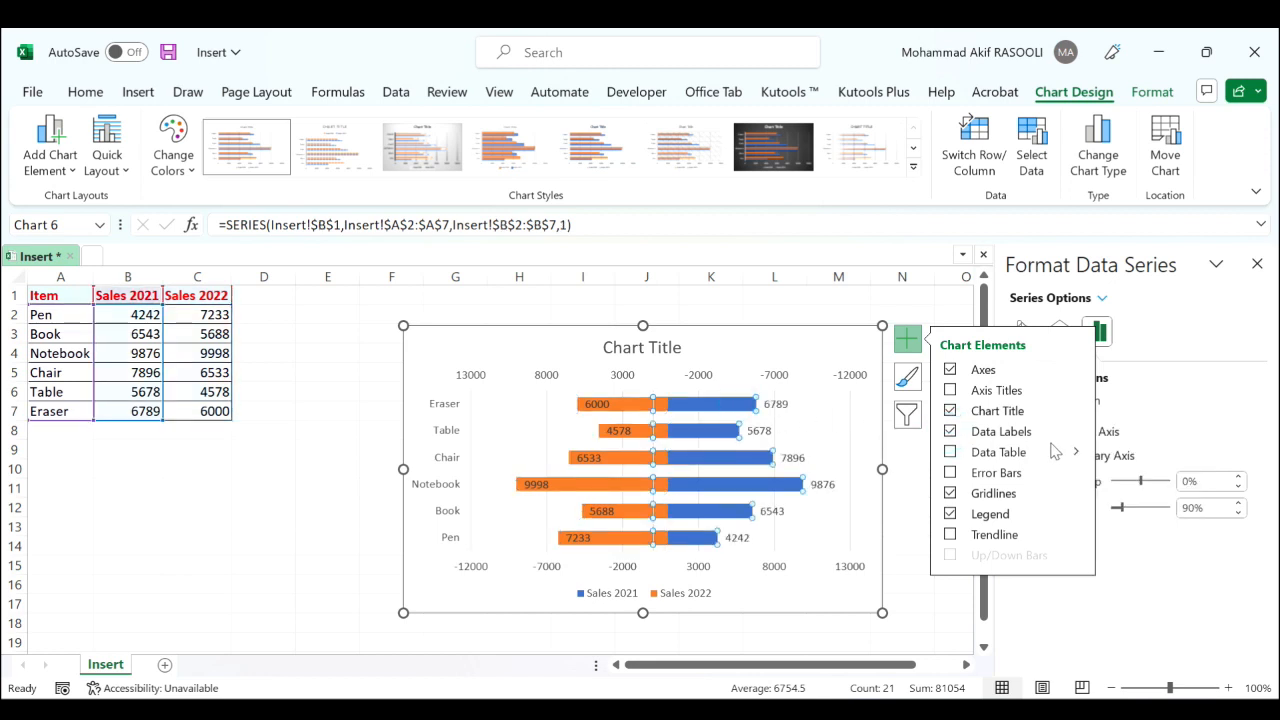
click(1076, 431)
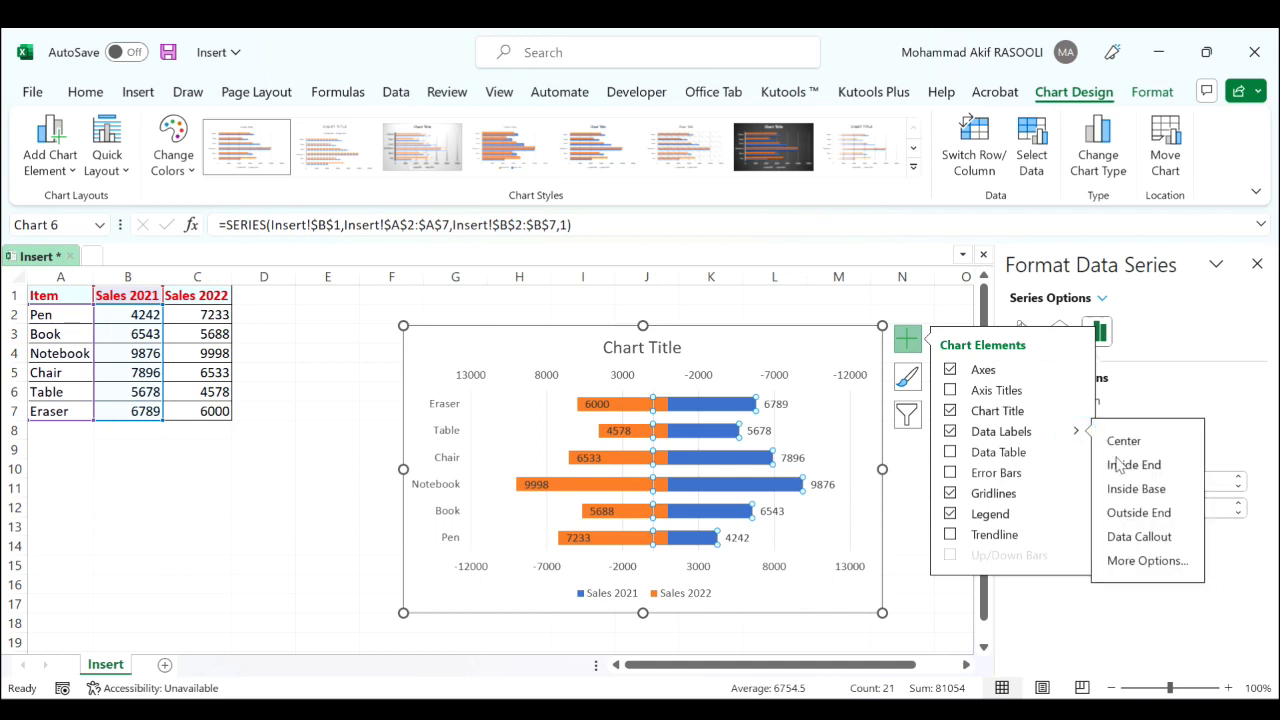
click(1130, 466)
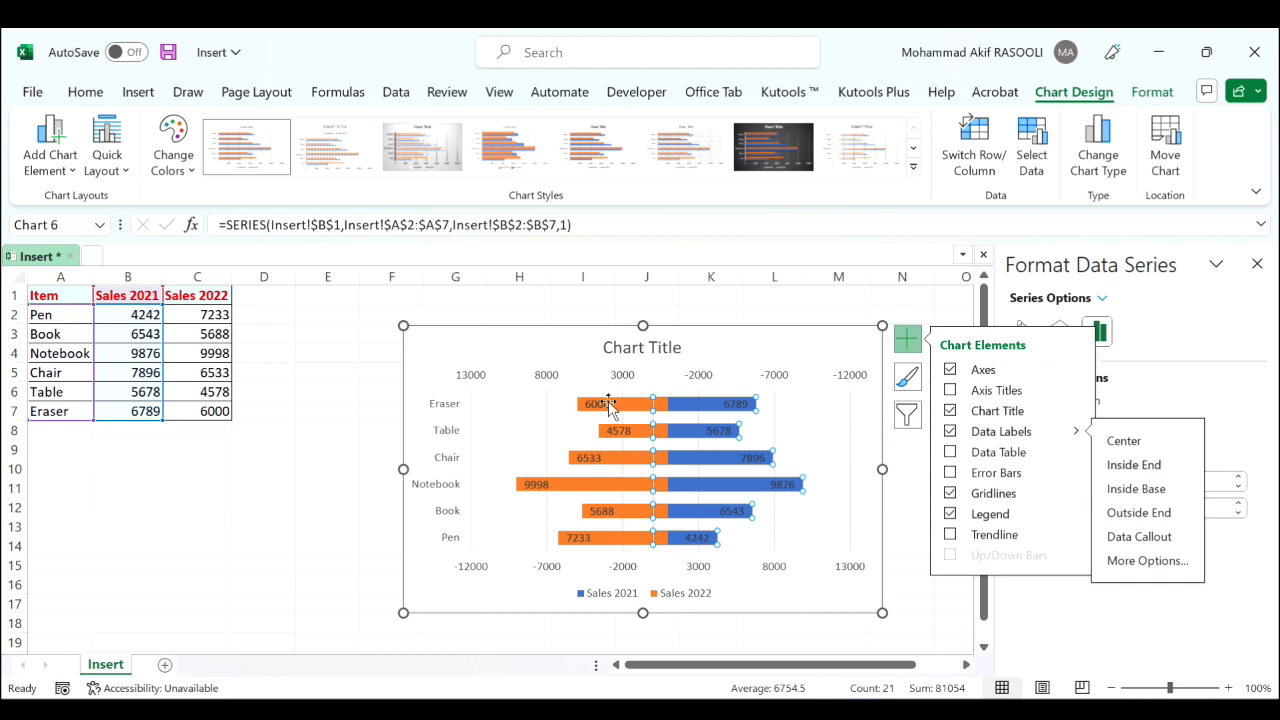
Change the chart title to "Bi Directional Bar Chart"
click(634, 349)
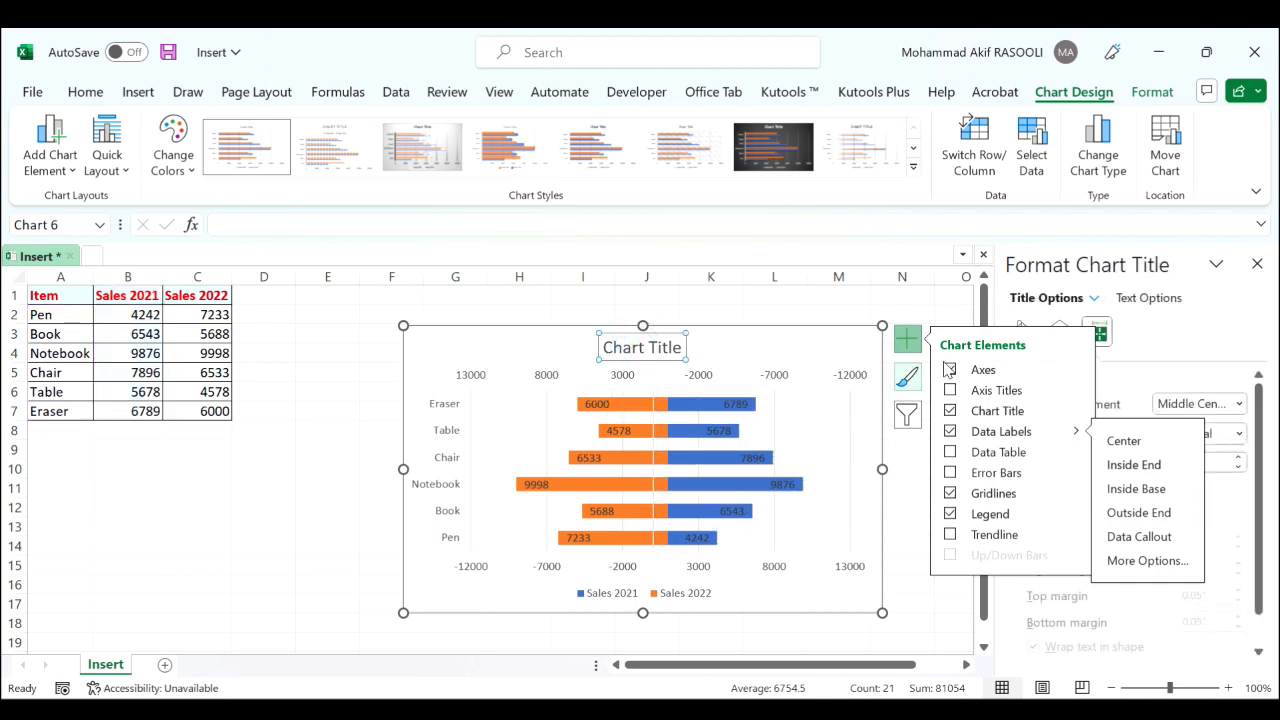
click(907, 339)
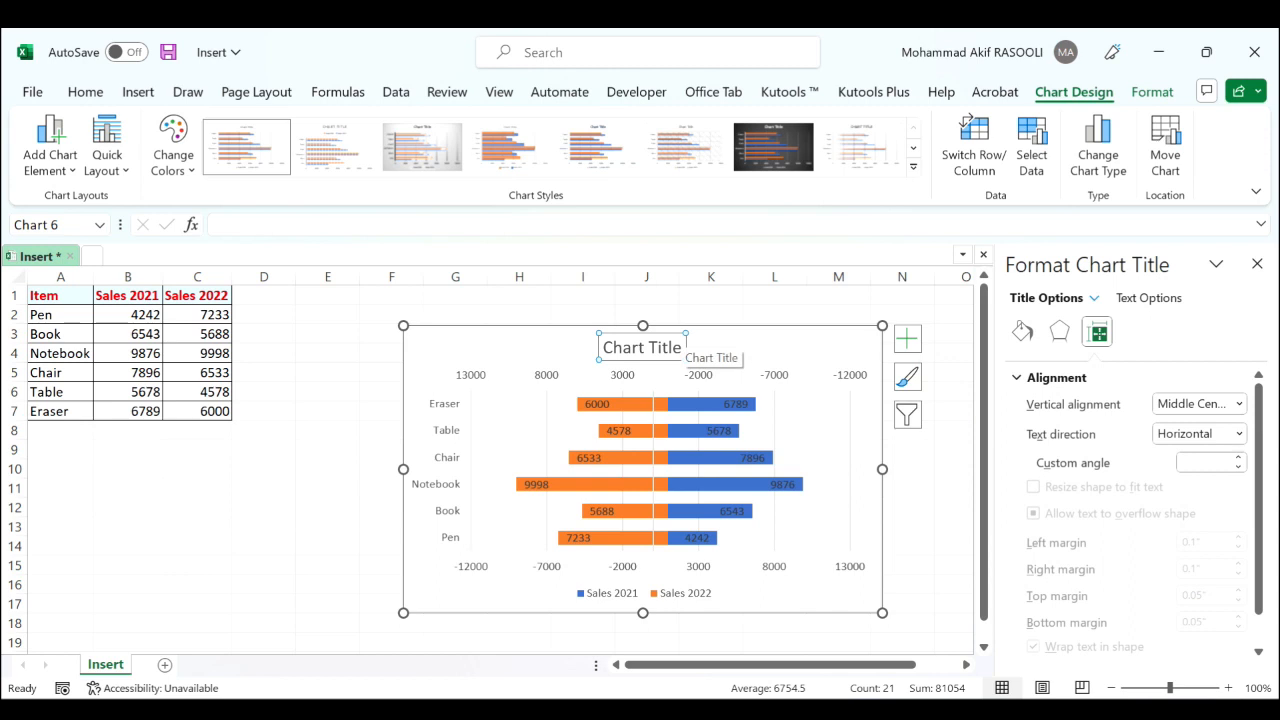
drag(686, 348, 600, 348)
text(Bi Dire)
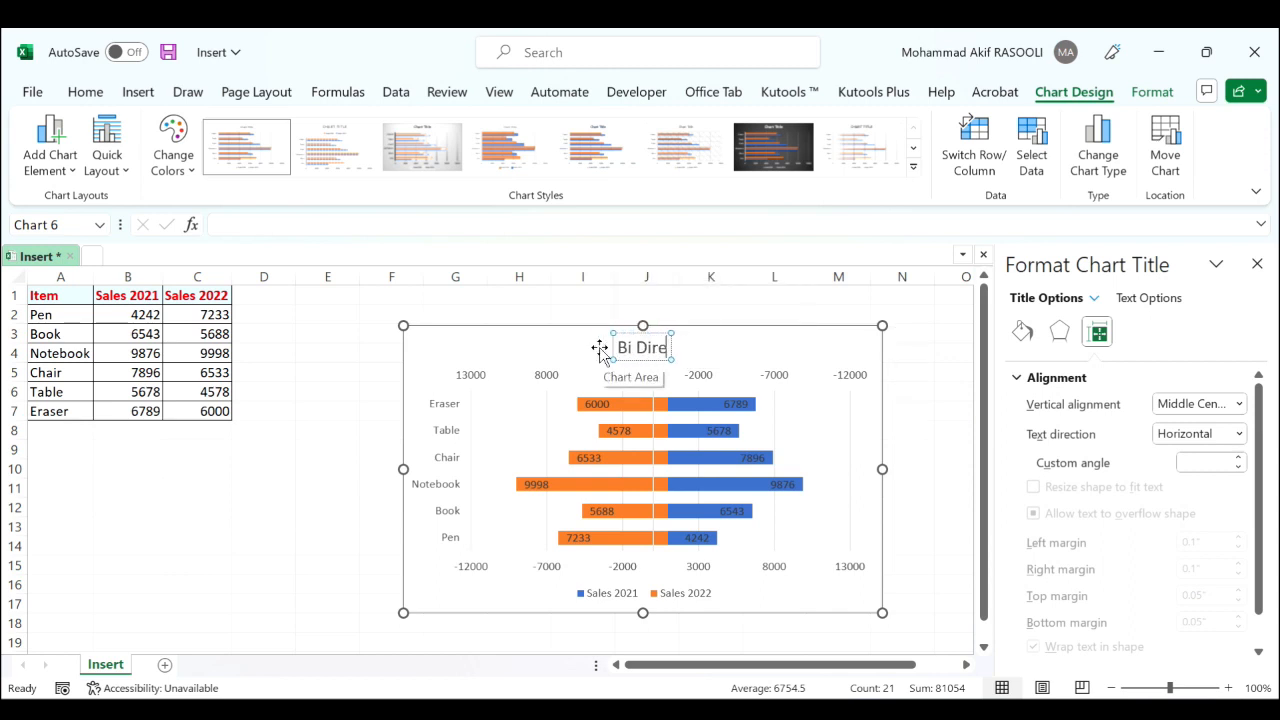
text(ctional)
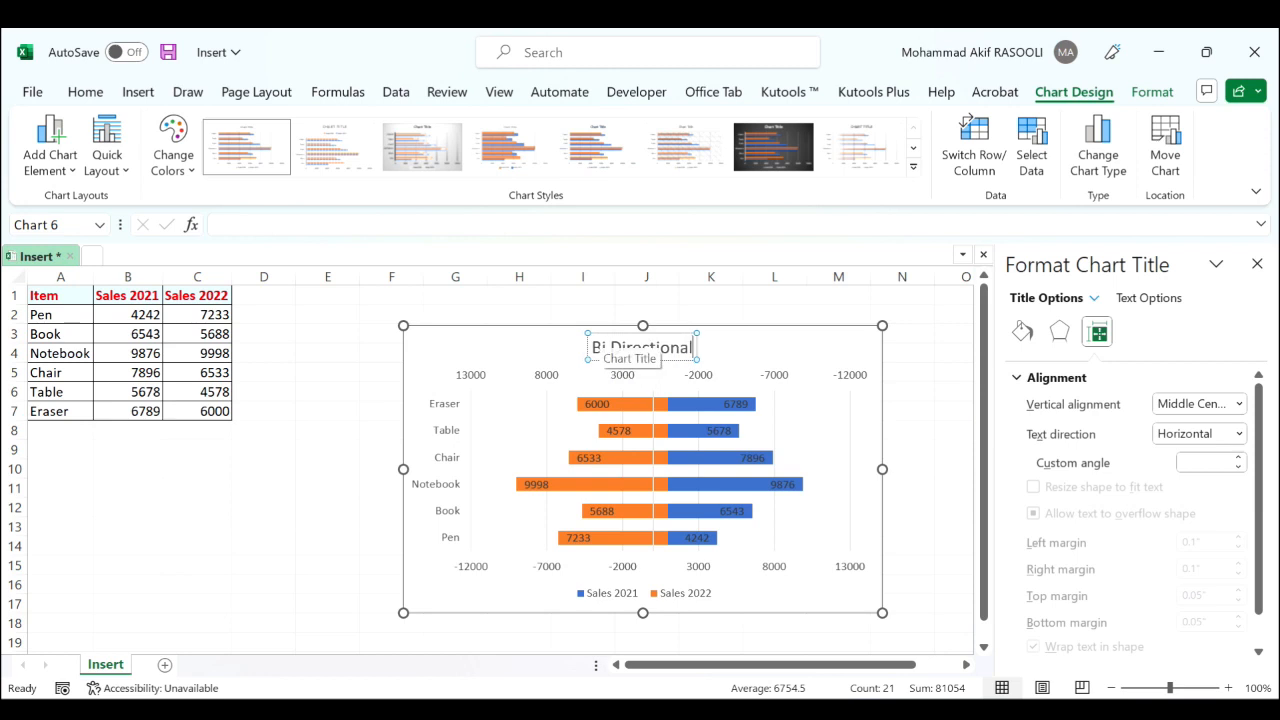
text( Bar Chart)
click(489, 340)
Delete the upper and lower horizontal value axes from the chart and close the formatting pane
click(477, 381)
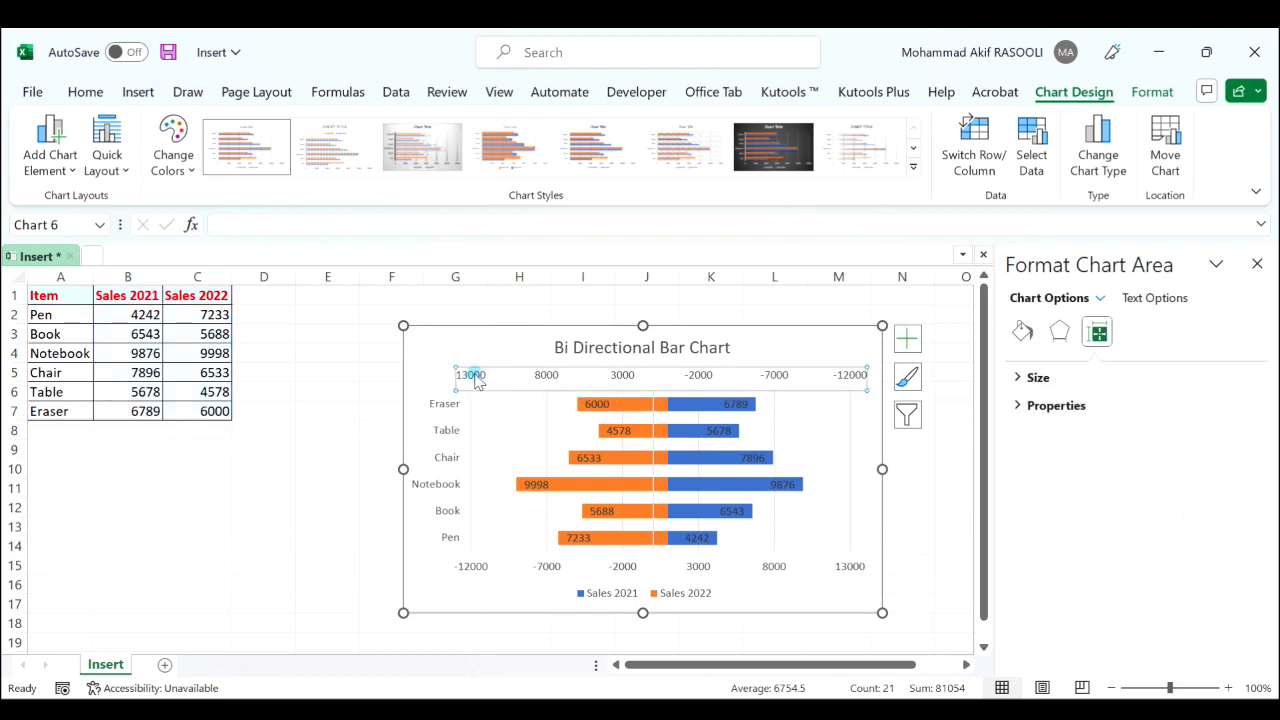
key(Delete)
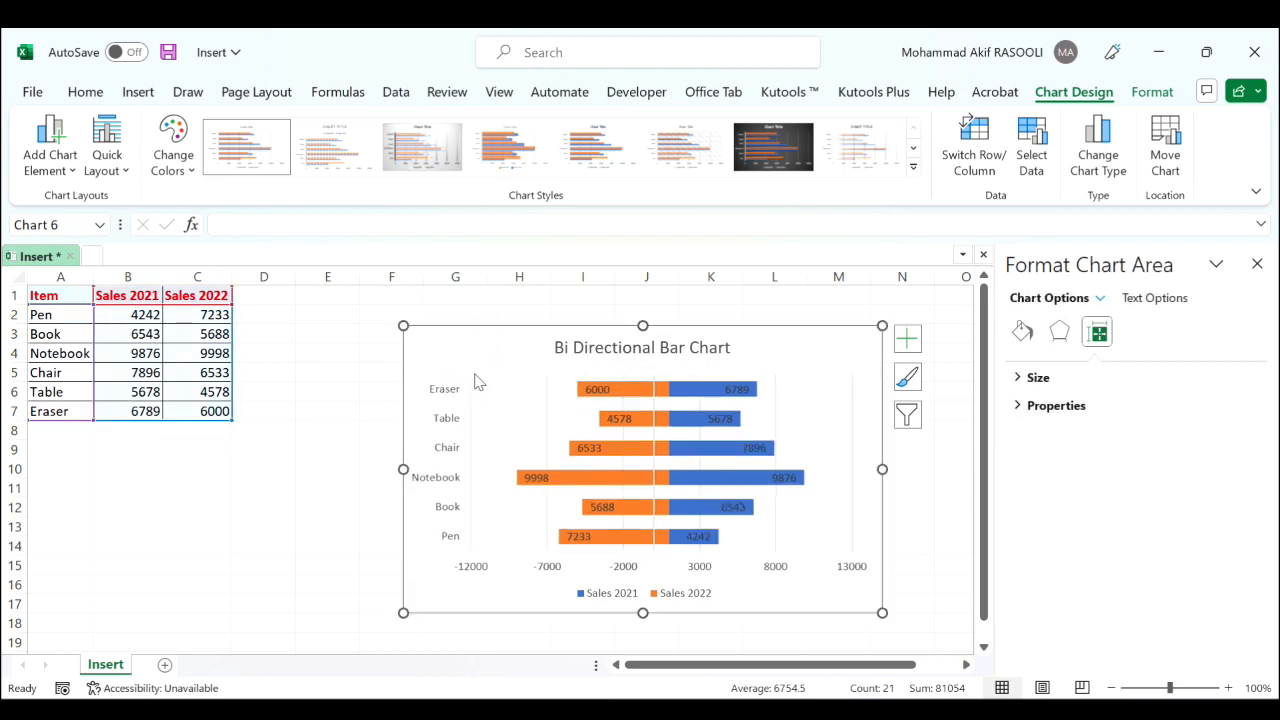
click(550, 568)
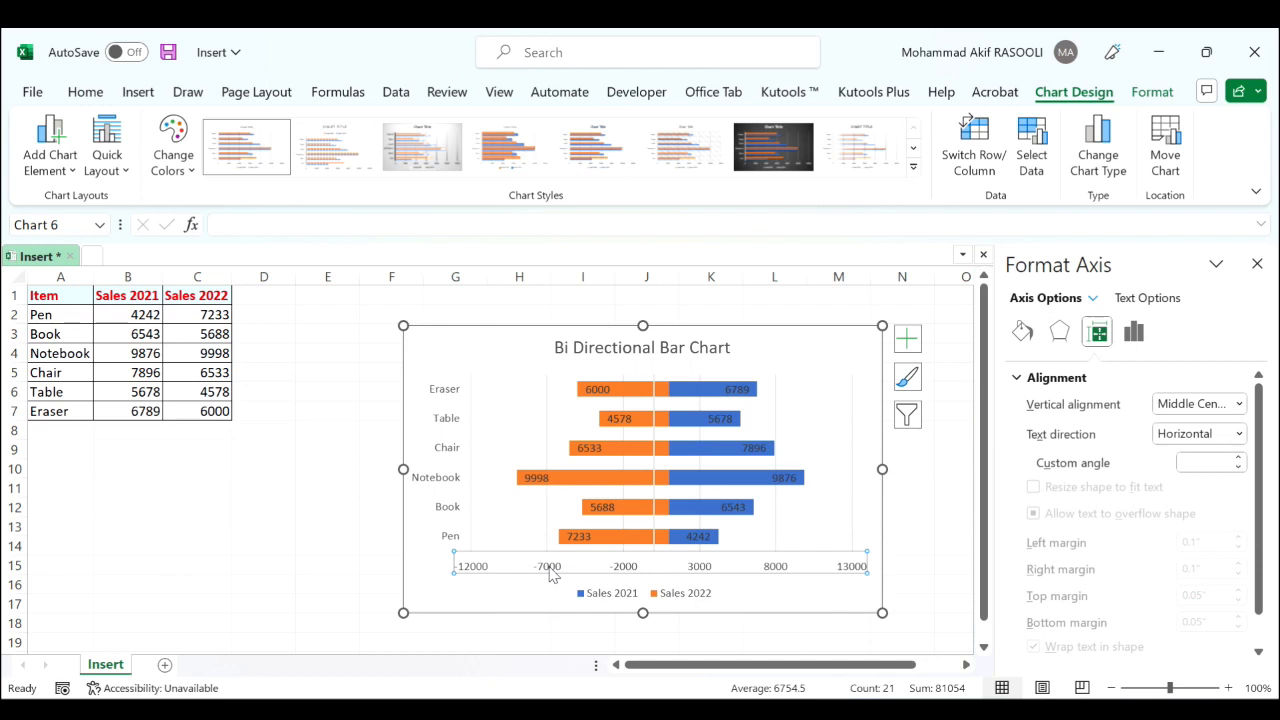
key(Delete)
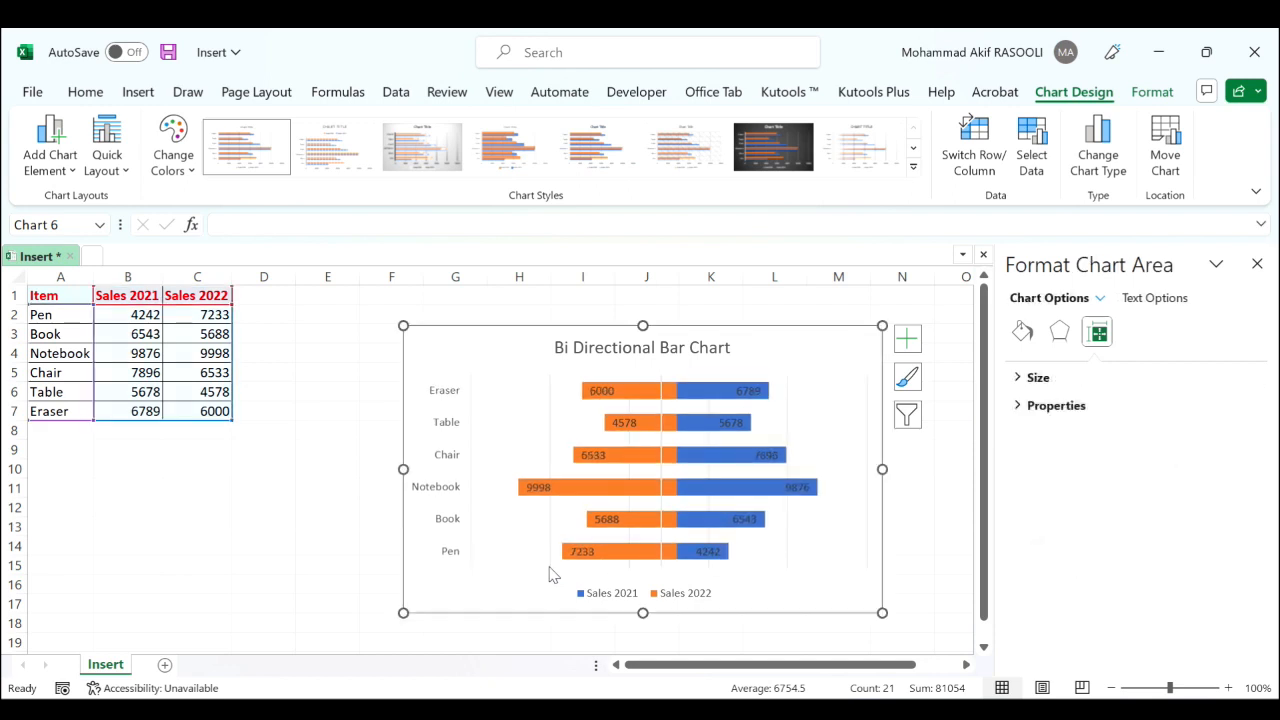
click(1257, 263)
click(1012, 437)
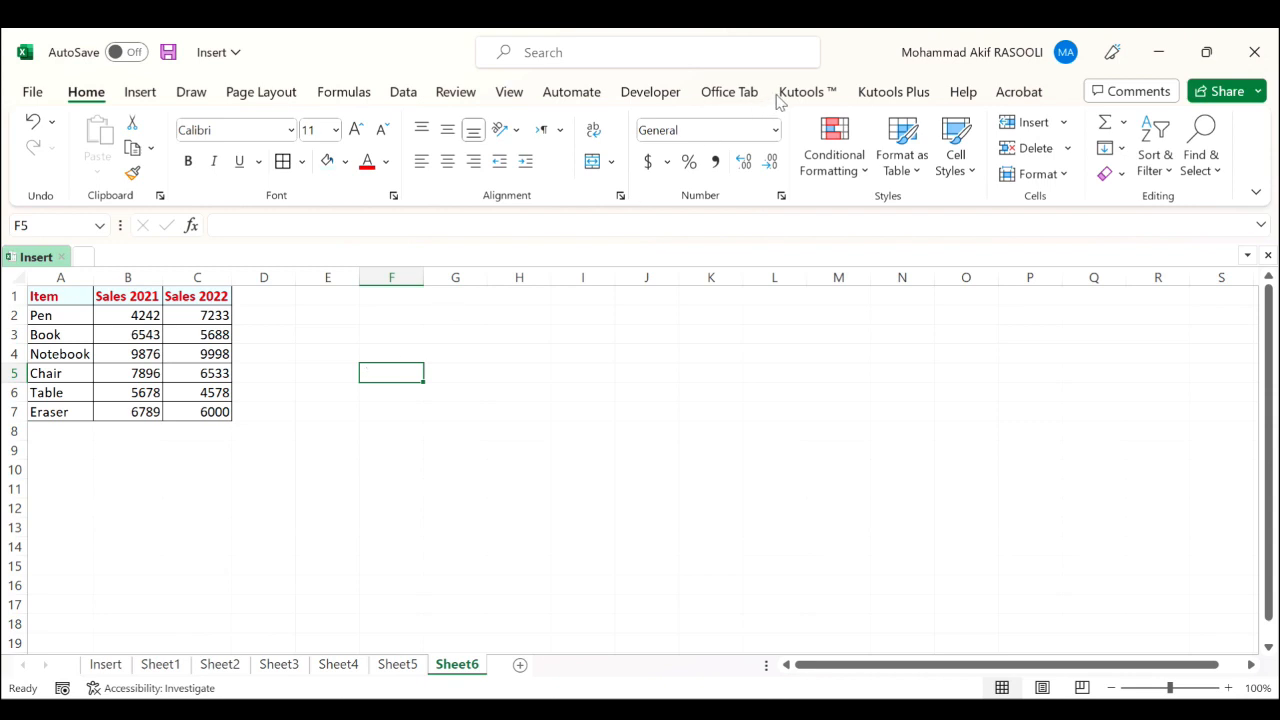
Start a Kutools BiDirectional Bar Chart and set its axis label range to A1:A7
click(814, 92)
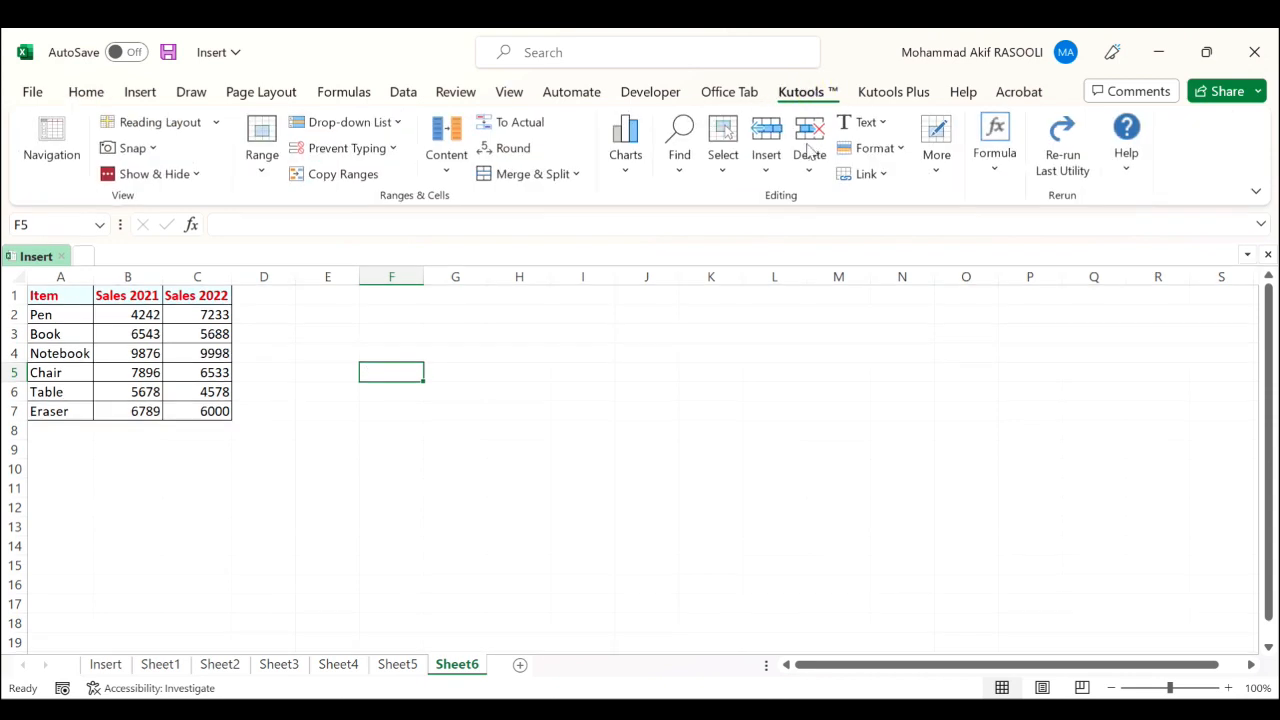
click(630, 170)
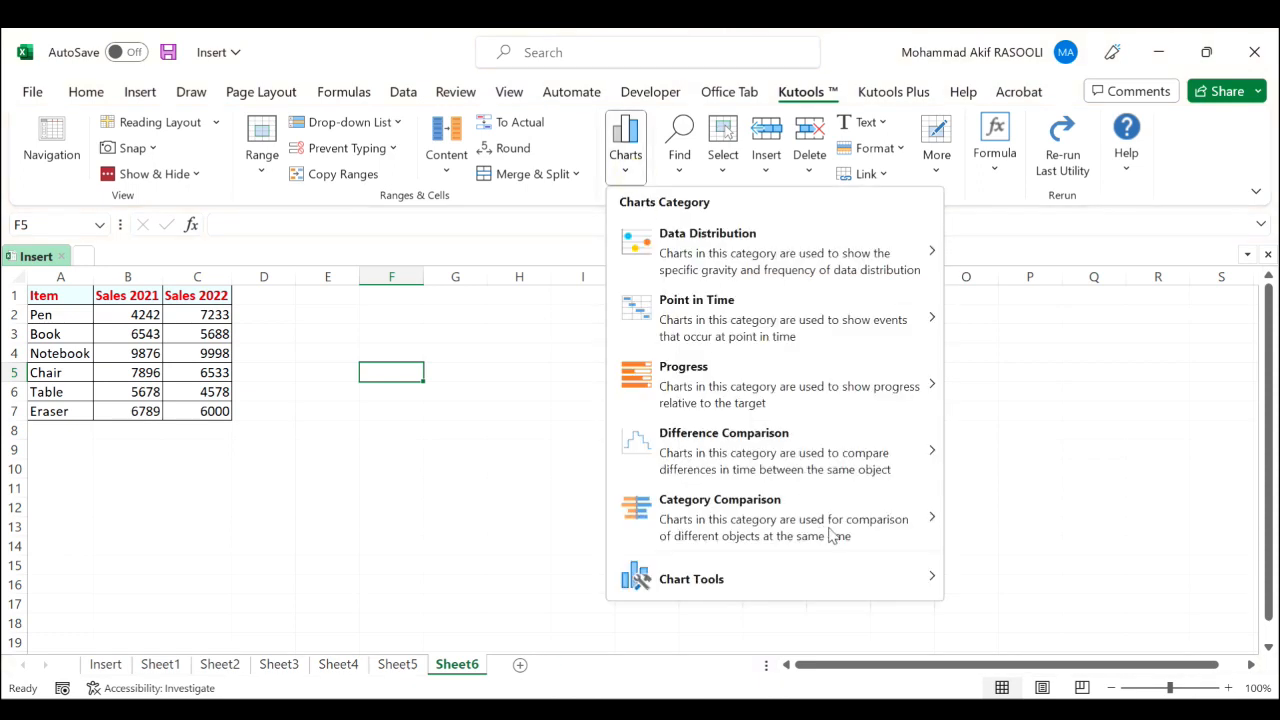
mouse_move(860, 530)
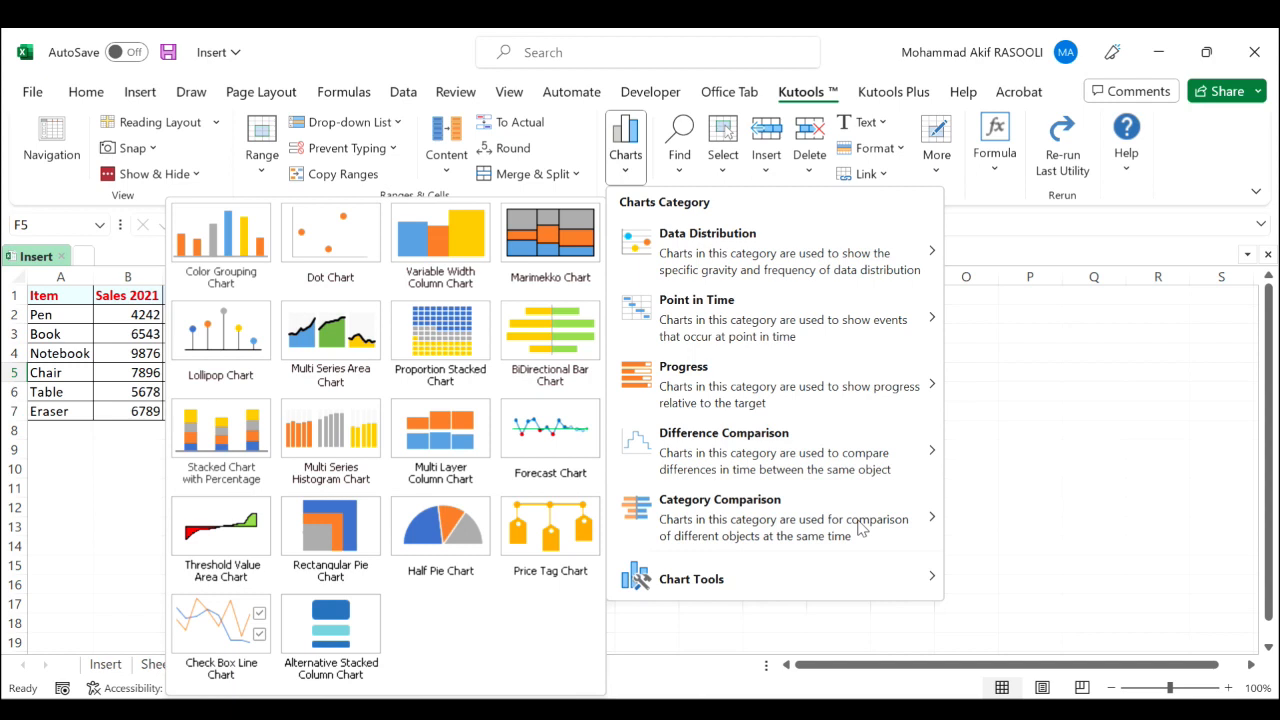
click(555, 358)
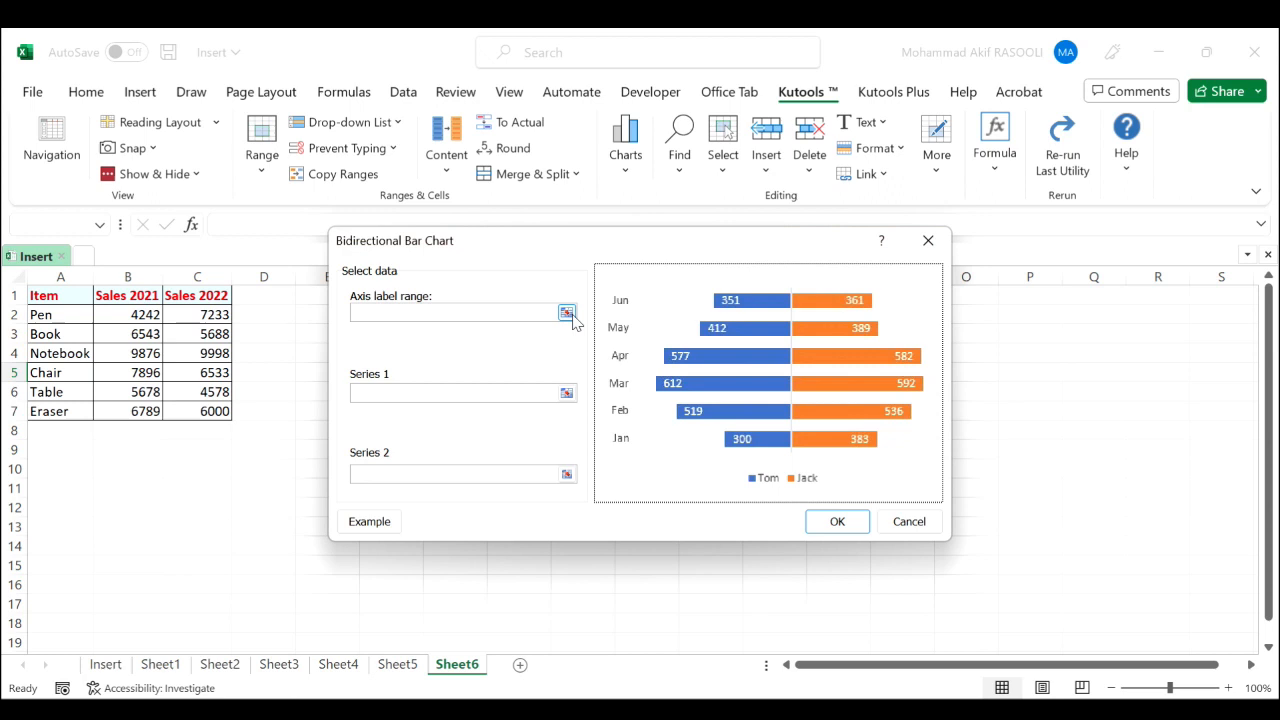
click(567, 313)
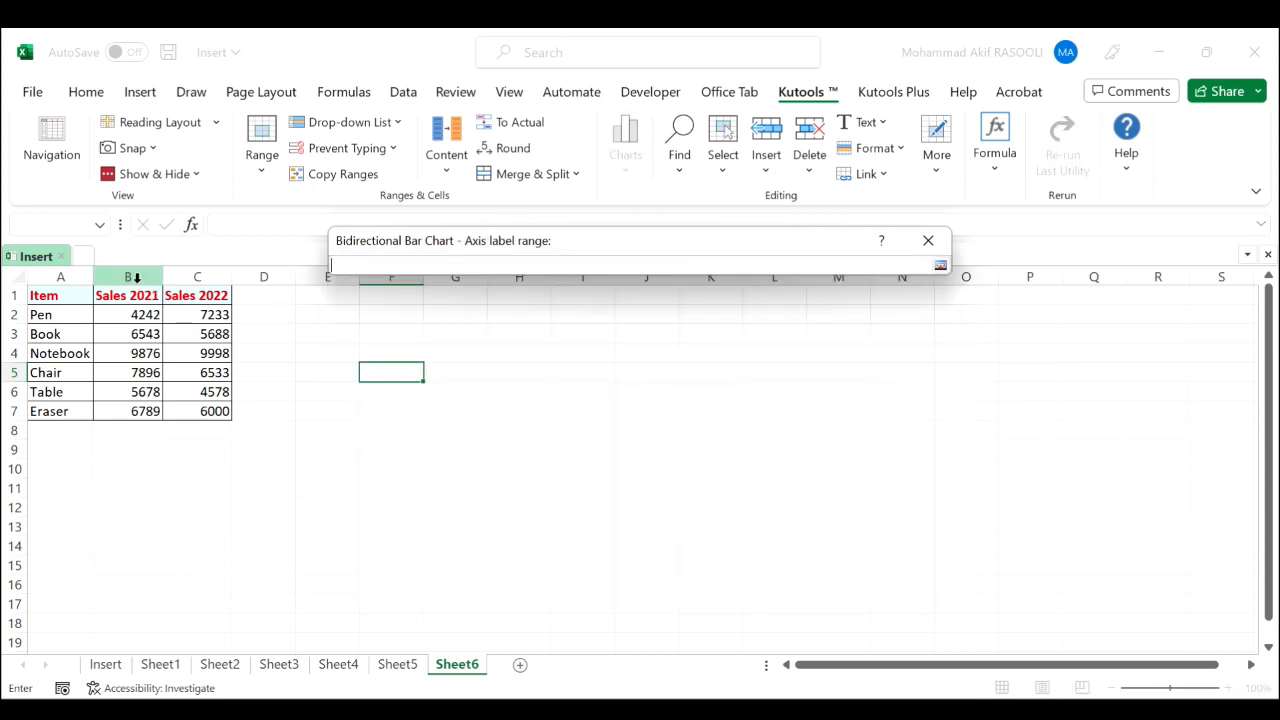
drag(60, 294, 62, 411)
key(Return)
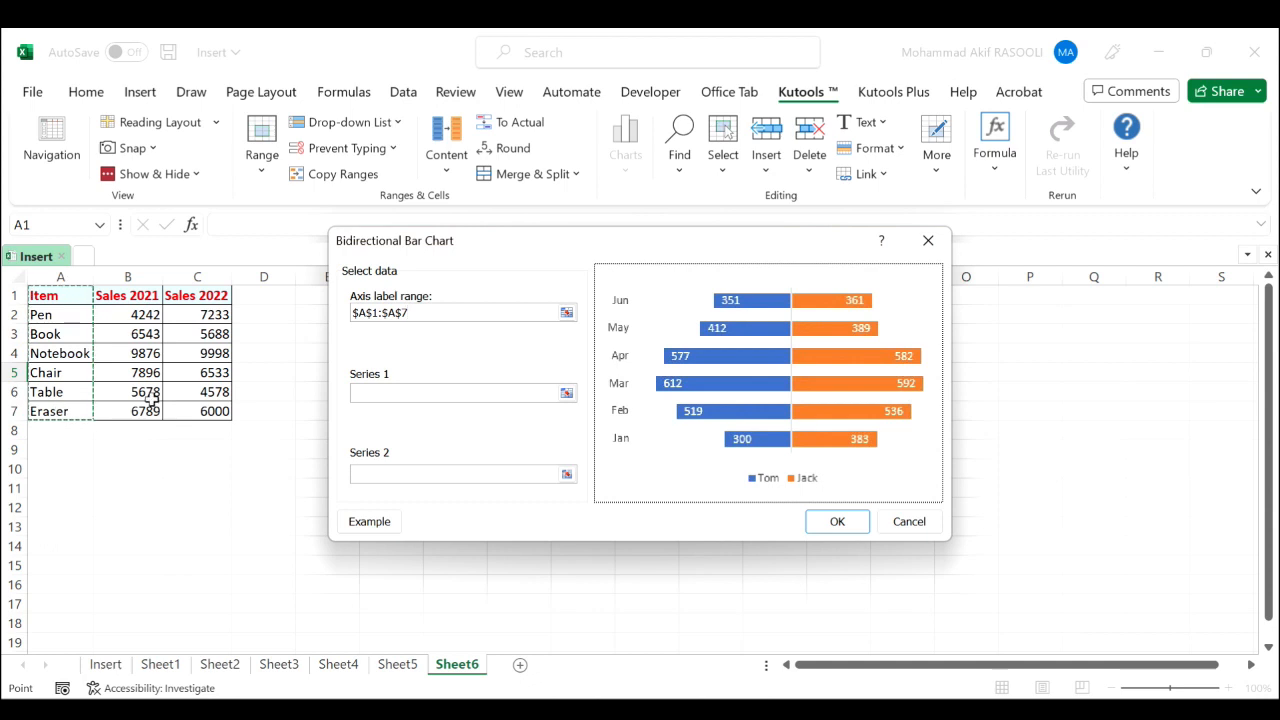
Set Series 1 to B1:B7 and Series 2 to C1:C7, and generate the bidirectional bar chart
click(567, 395)
drag(151, 291, 151, 411)
key(Return)
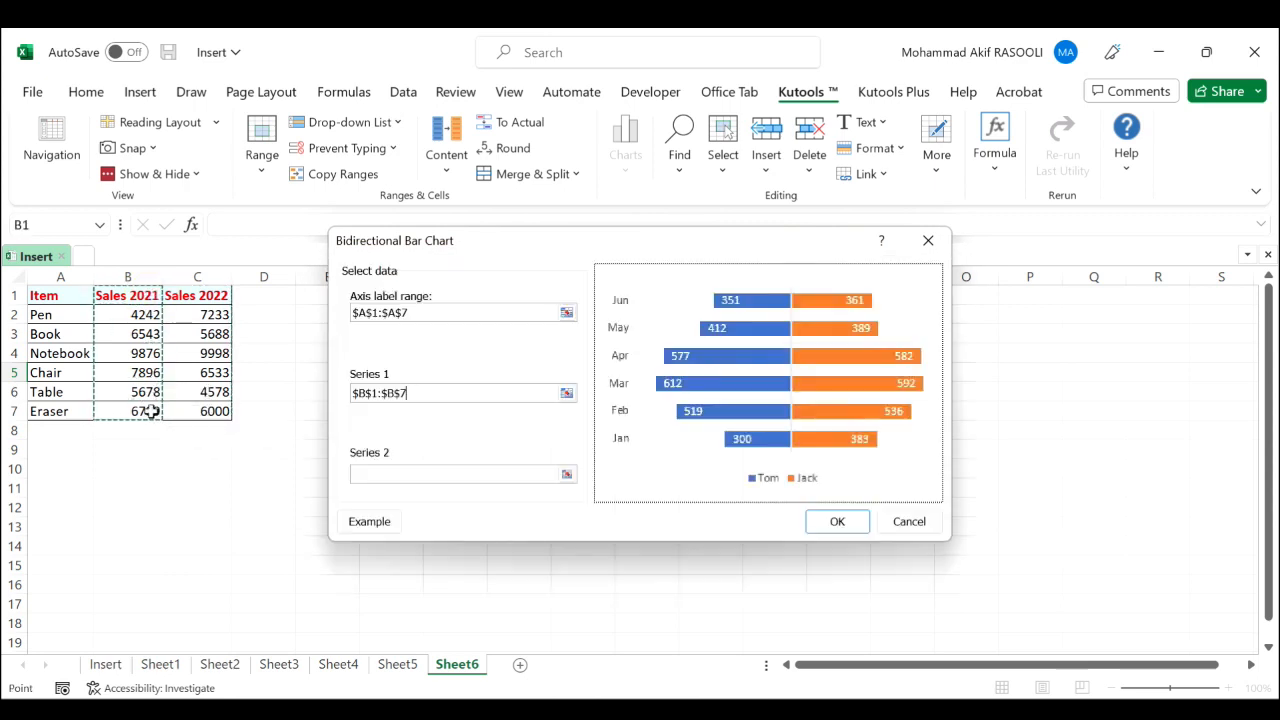
click(567, 475)
drag(203, 297, 214, 411)
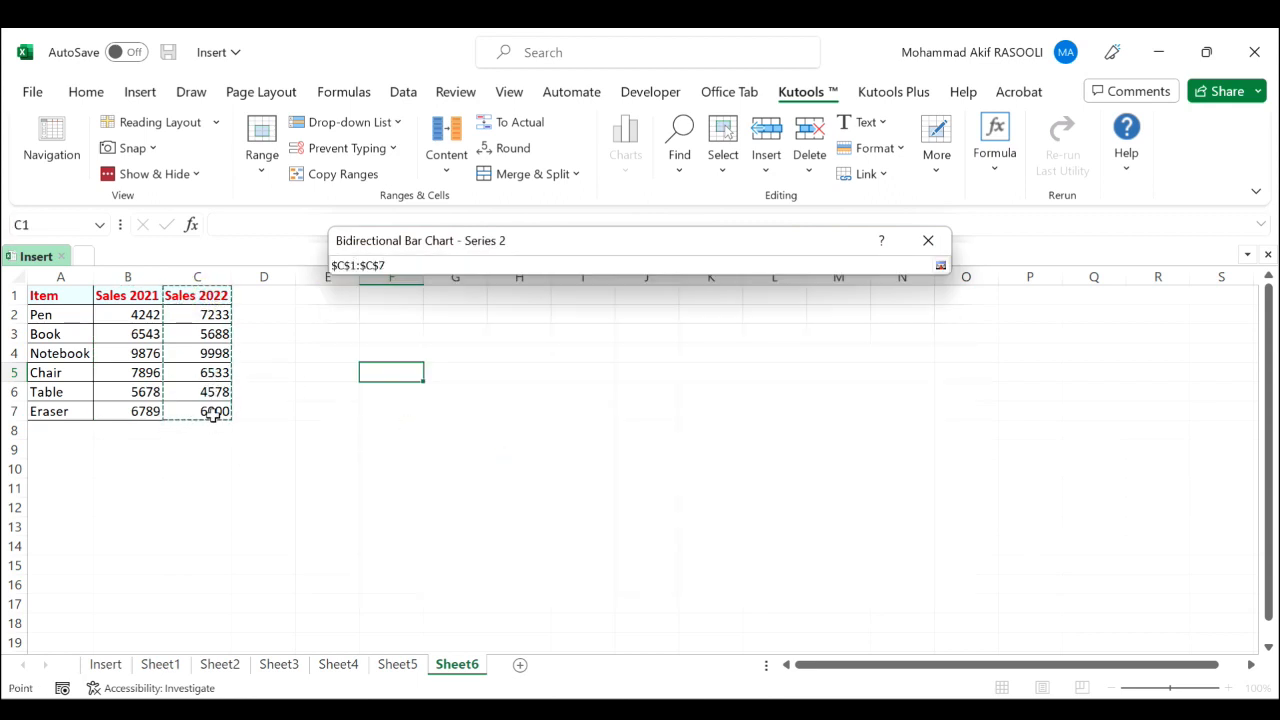
key(Return)
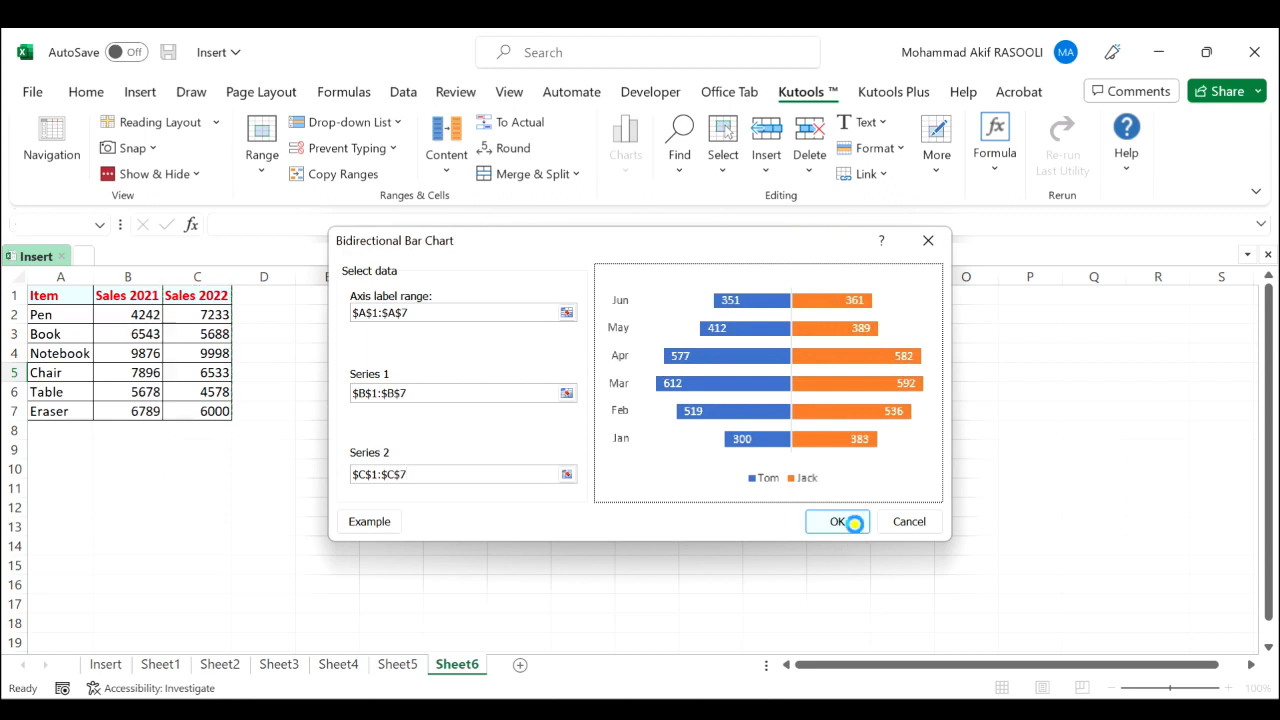
click(851, 523)
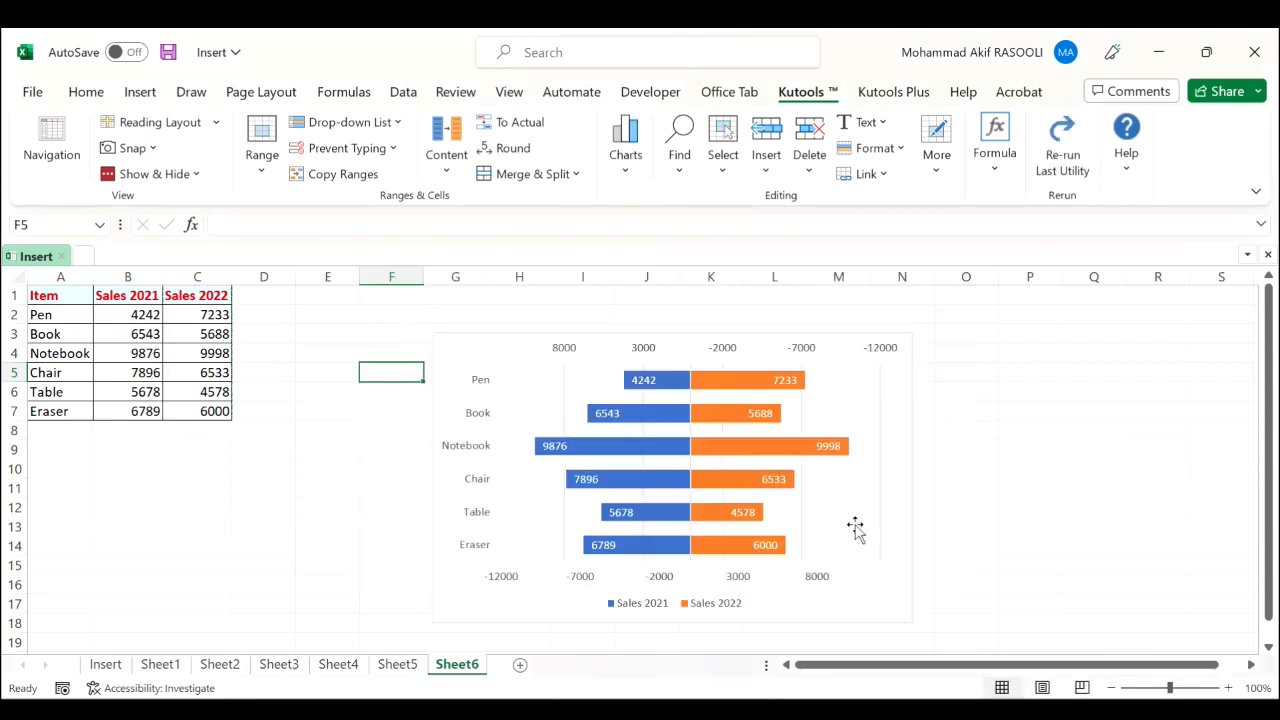
Delete the generated bidirectional bar chart from Sheet6
click(831, 336)
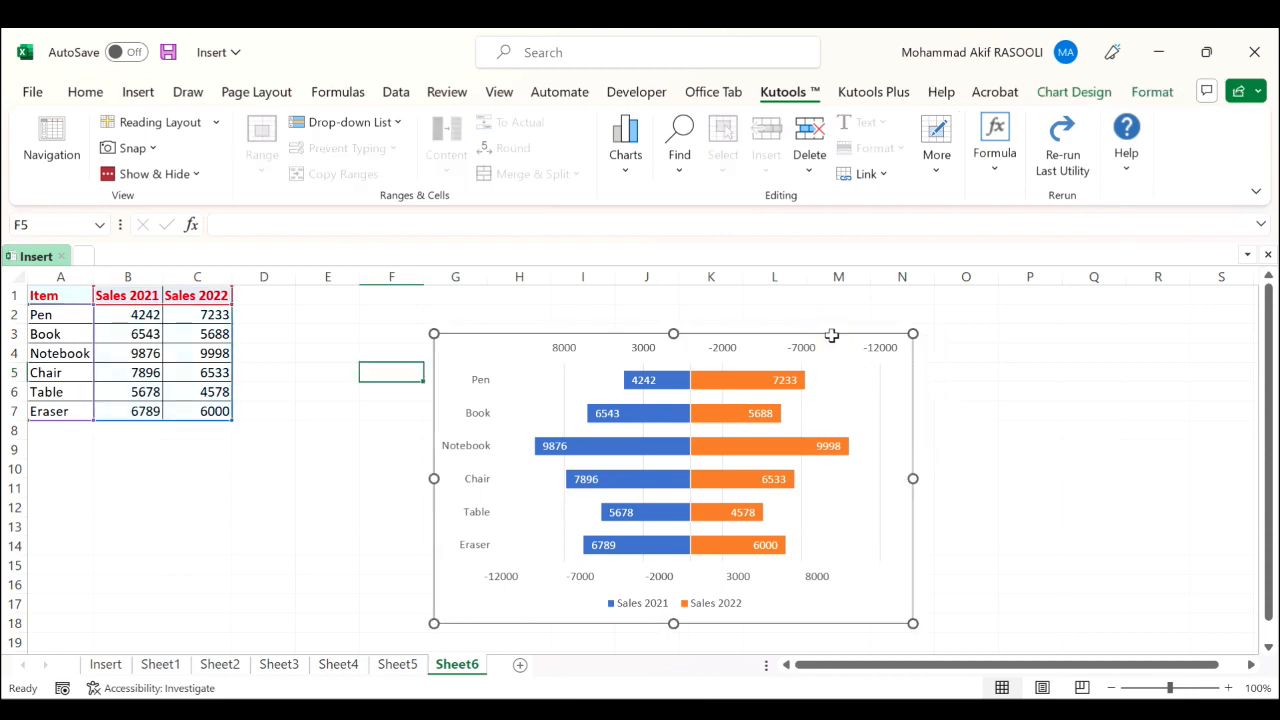
key(Delete)
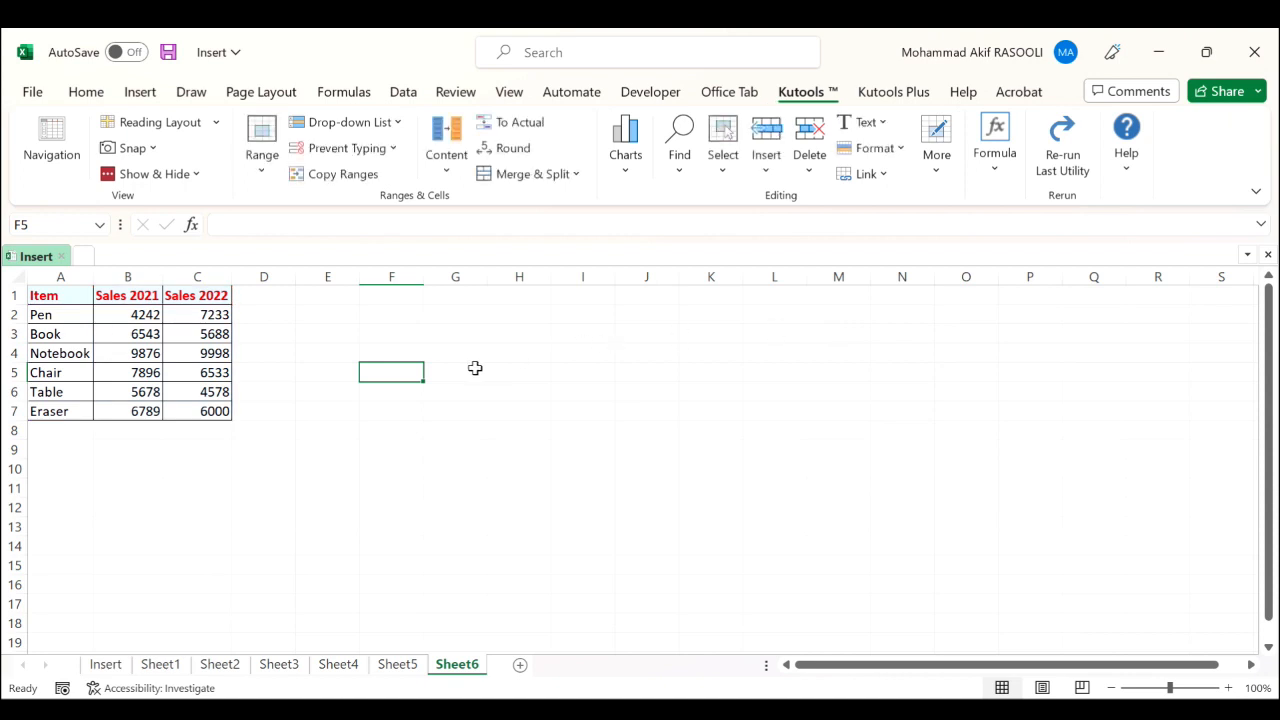
Create a Kutools BiDirectional Bar Chart from the preselected sales table A1:C7, keeping the automatically filled ranges
drag(70, 296, 180, 409)
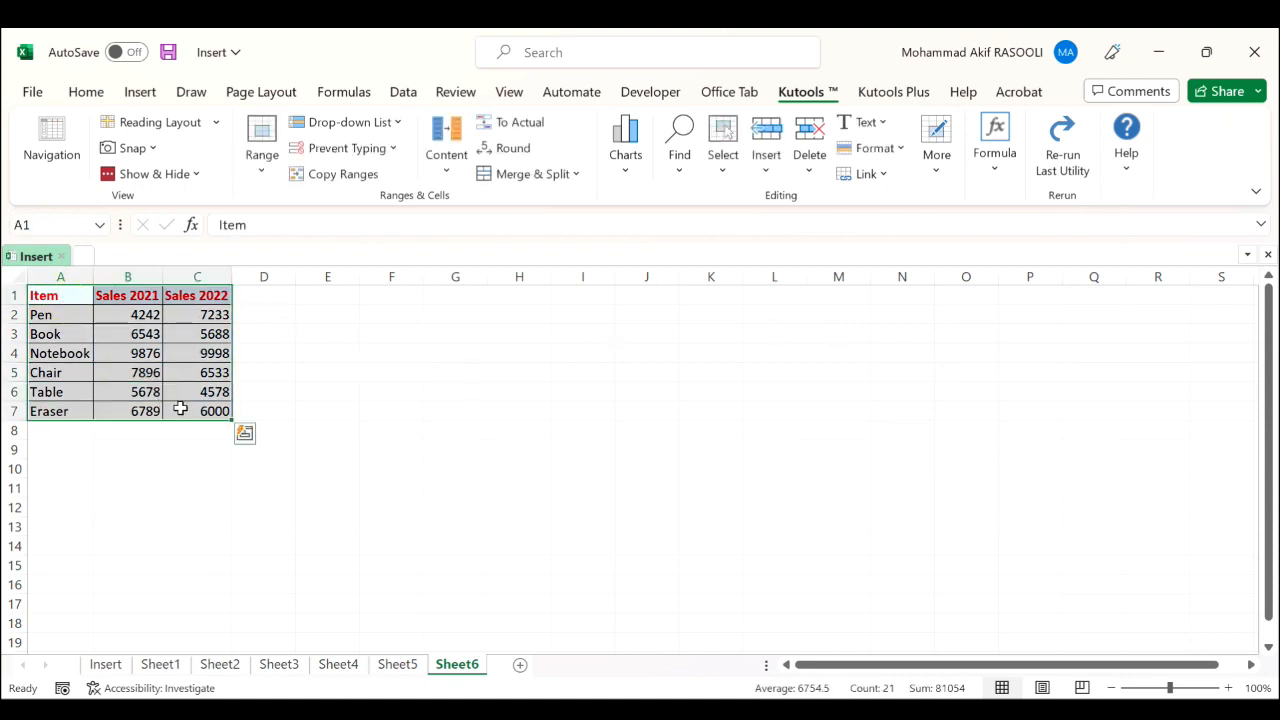
click(628, 178)
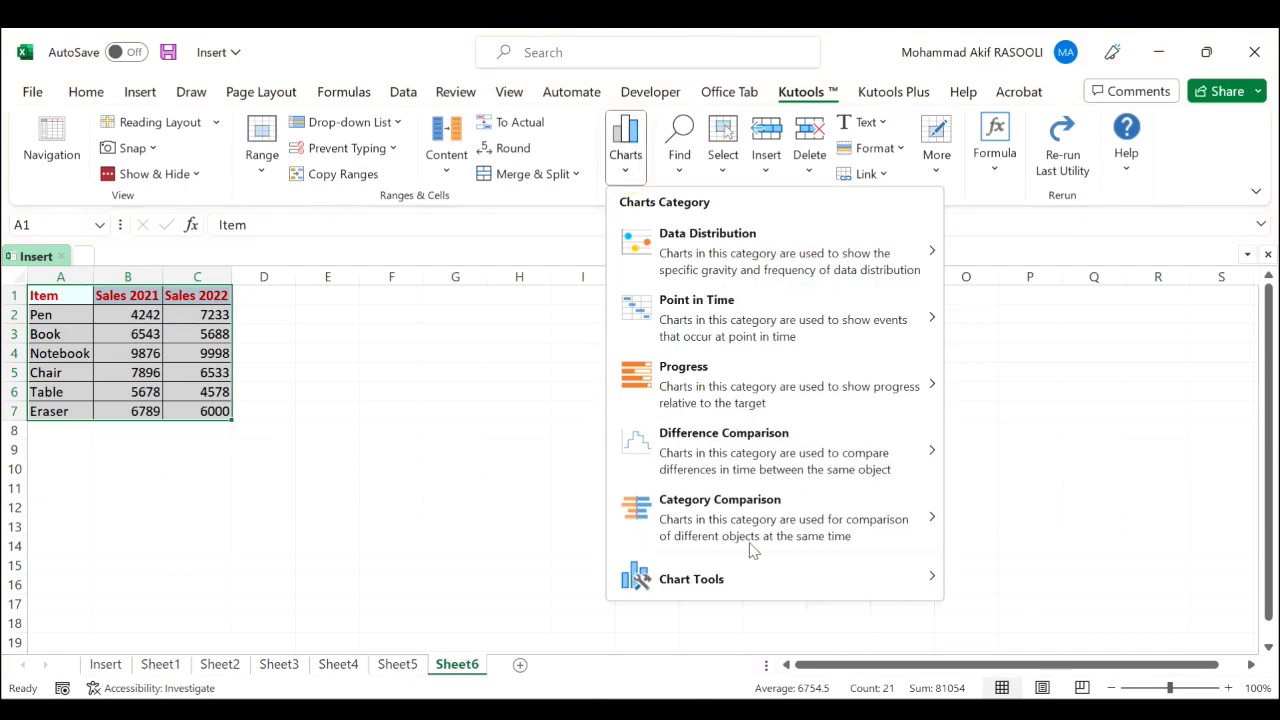
mouse_move(775, 537)
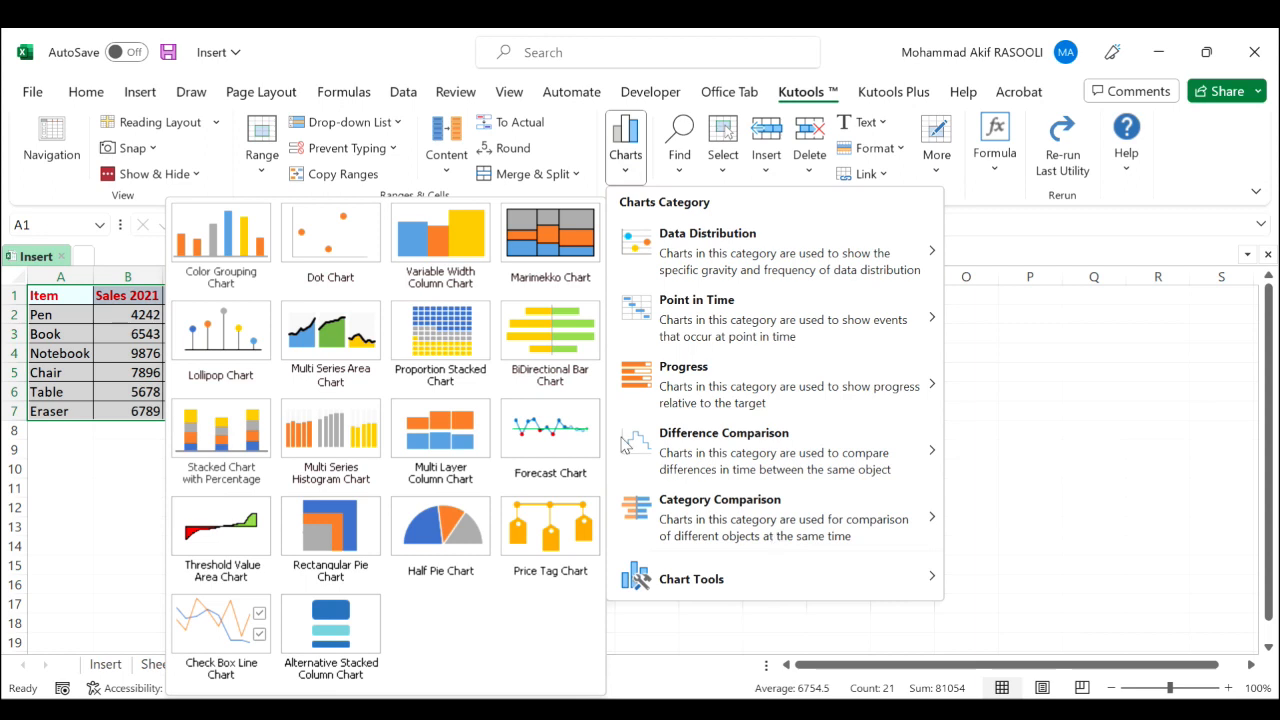
click(555, 349)
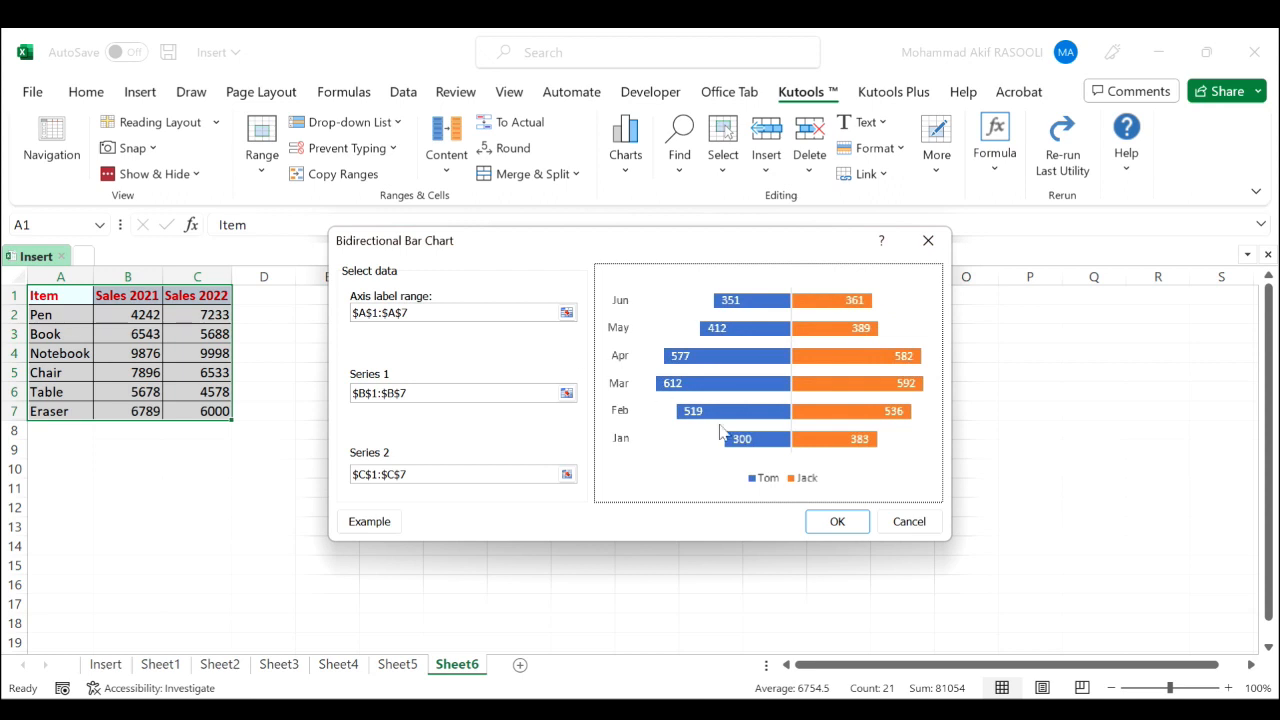
click(866, 530)
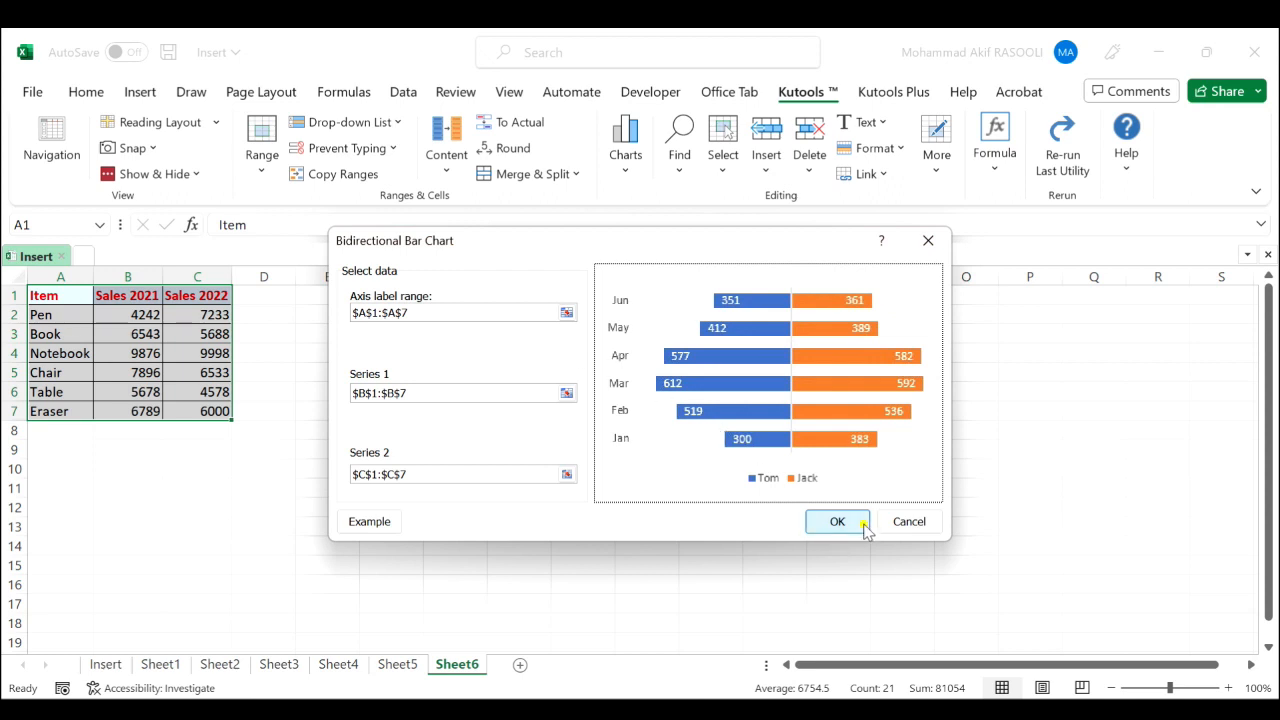
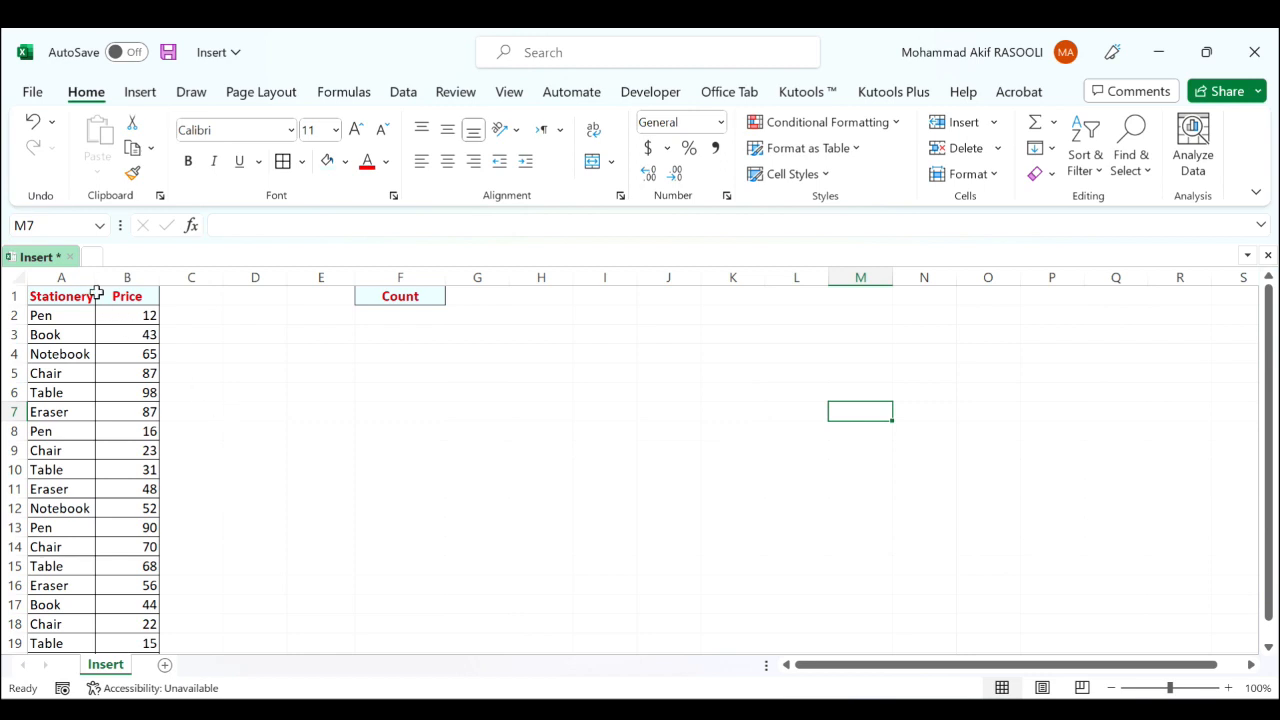
Copy the whole Stationery column A into column E beside the Count header
click(68, 276)
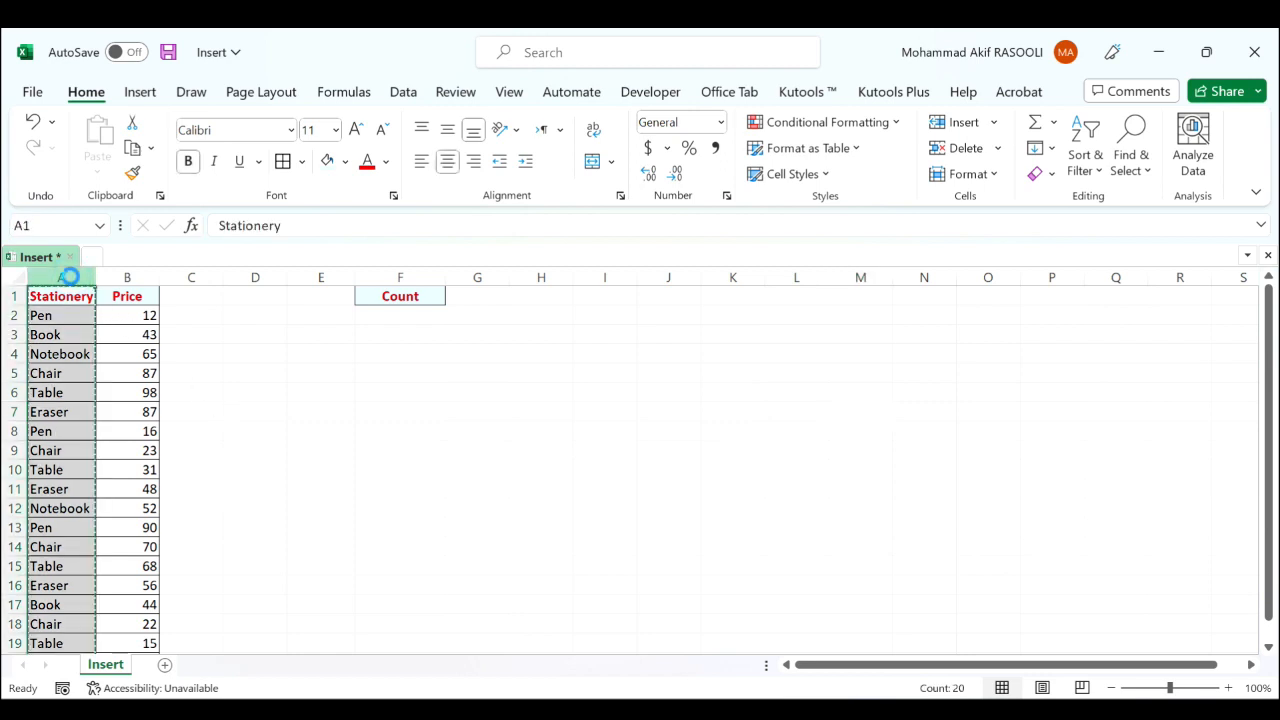
key(ctrl+c)
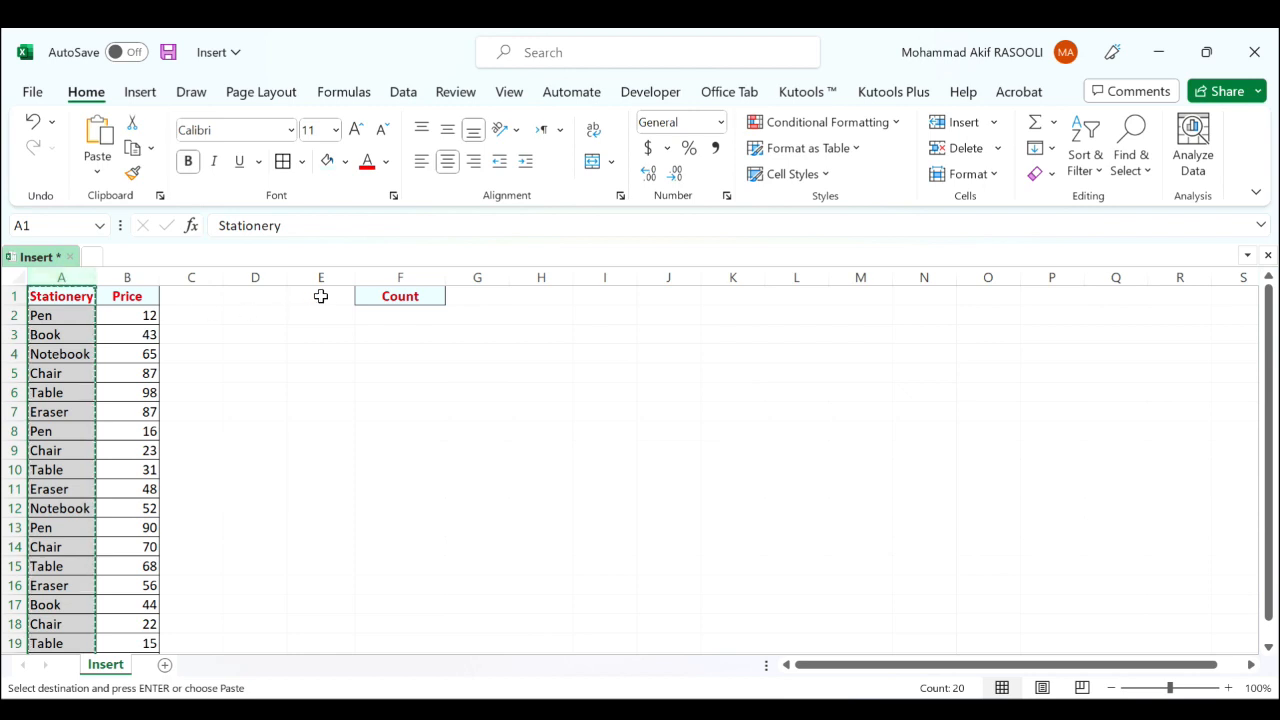
click(321, 296)
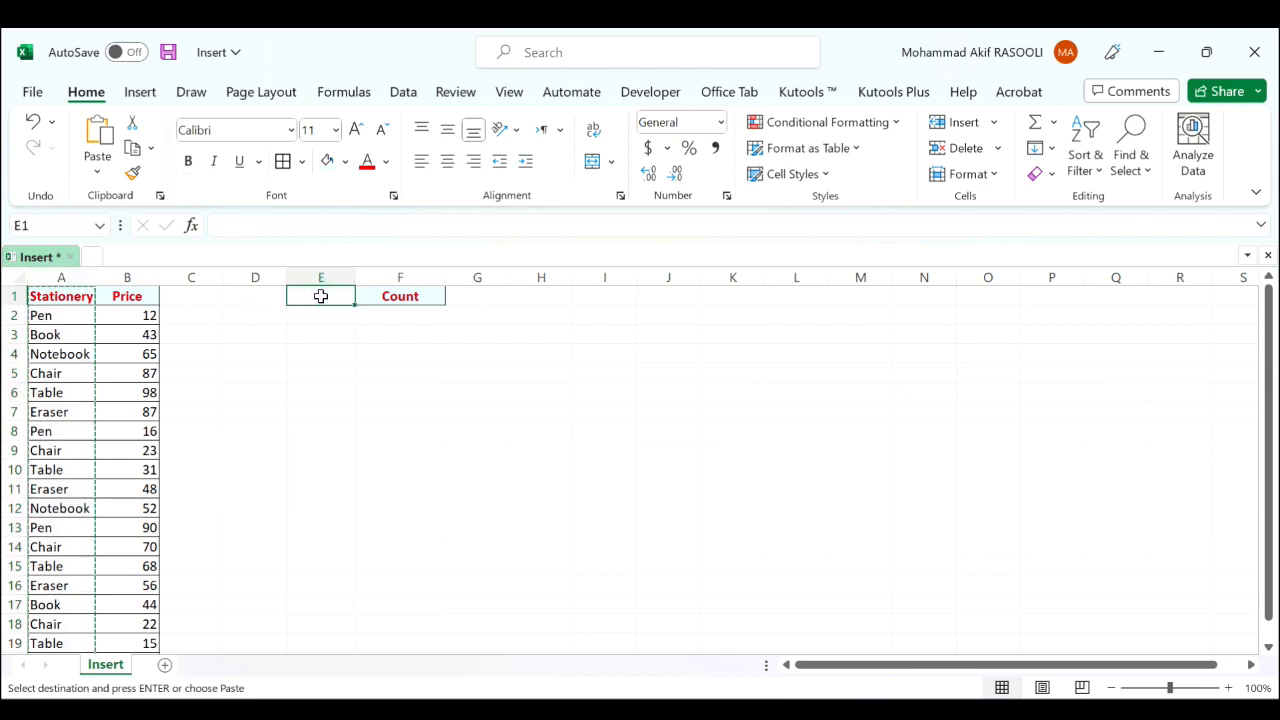
key(ctrl+v)
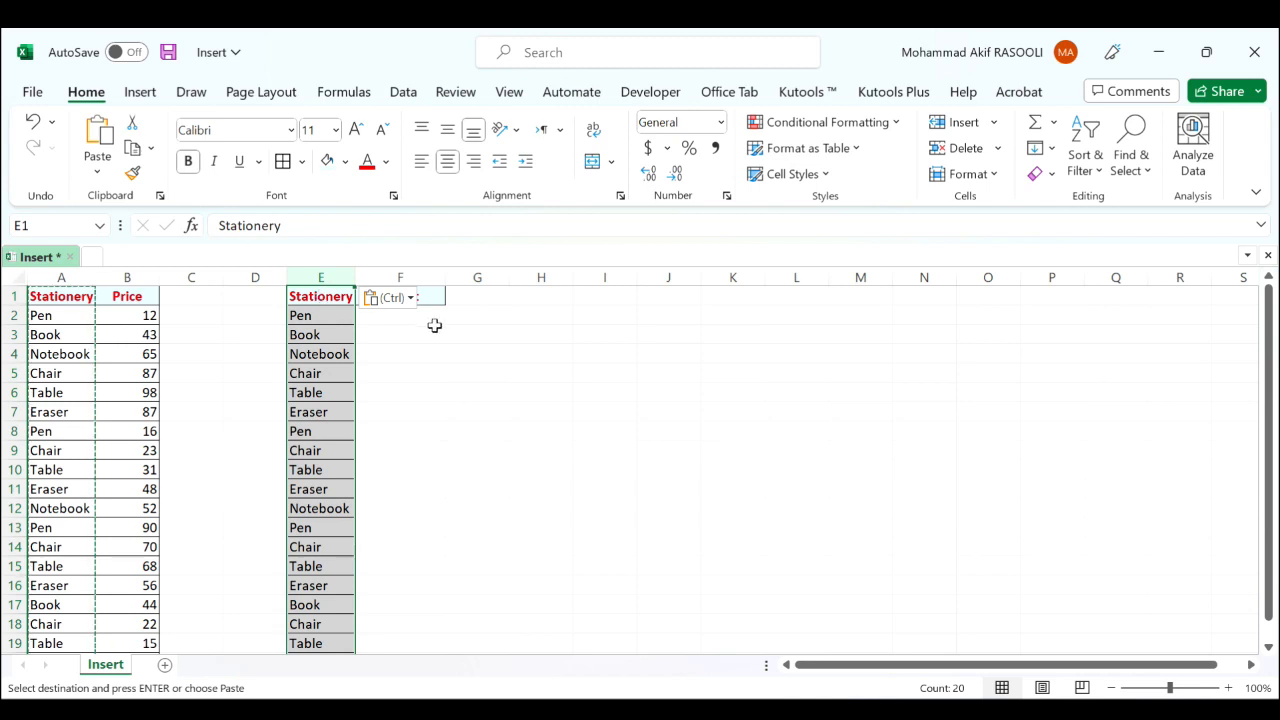
Remove the duplicates from the Stationery list in column E only, continuing with the current selection and treating the first row as a header
click(415, 100)
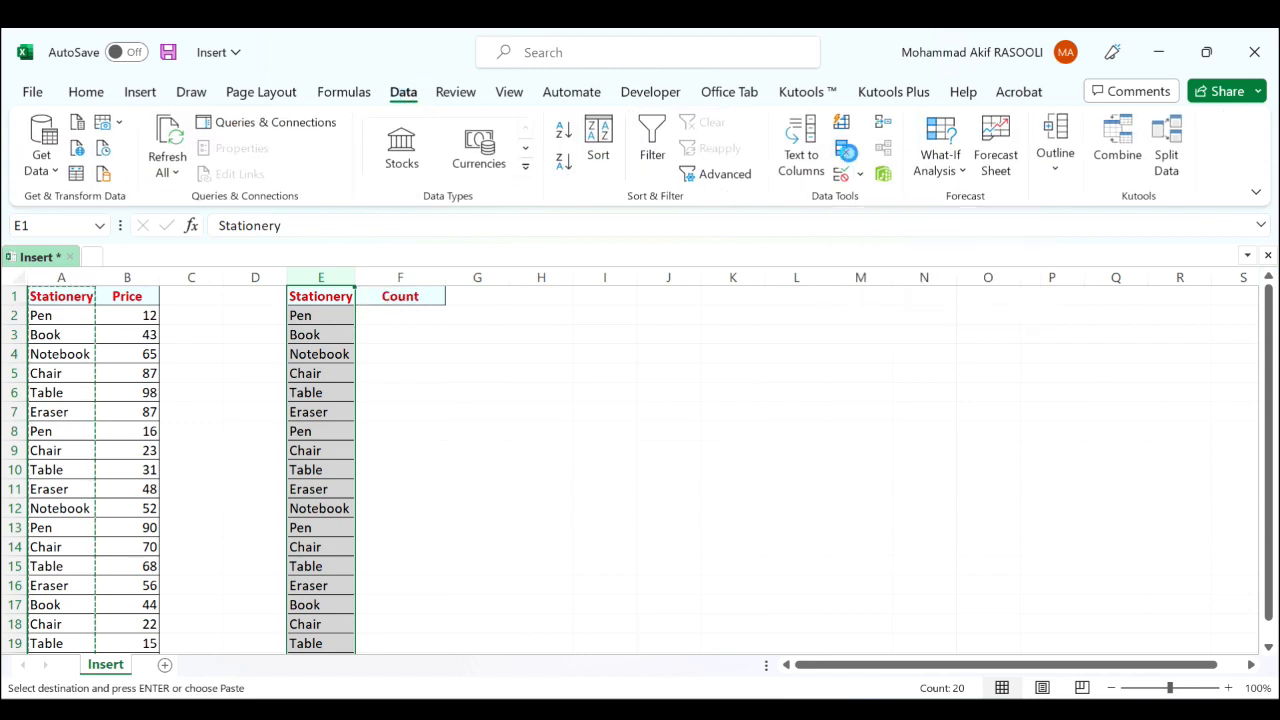
click(847, 154)
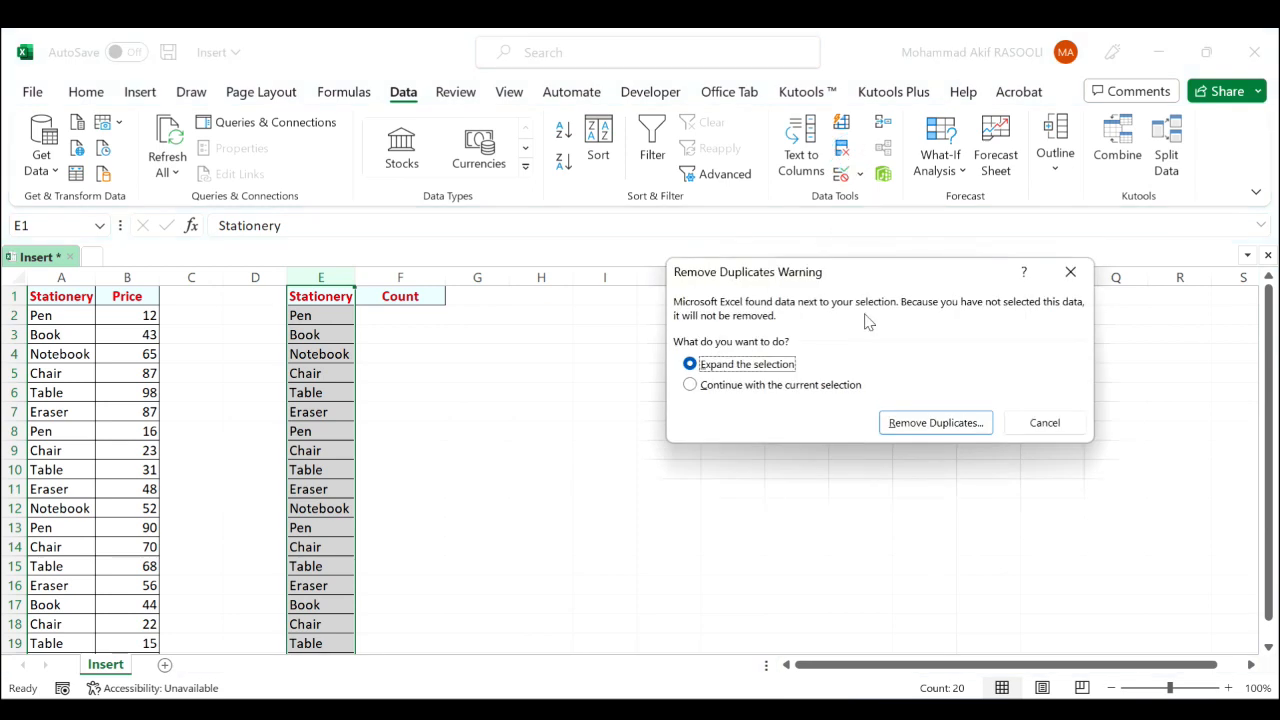
click(735, 392)
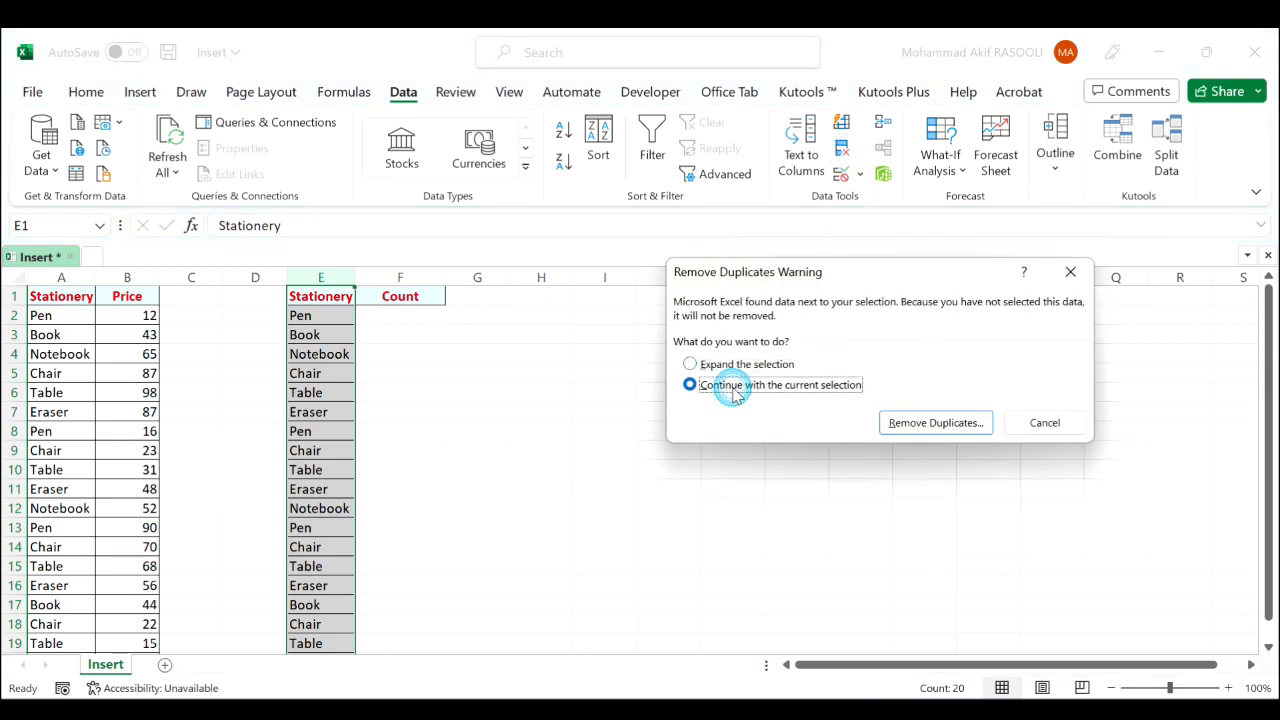
click(980, 431)
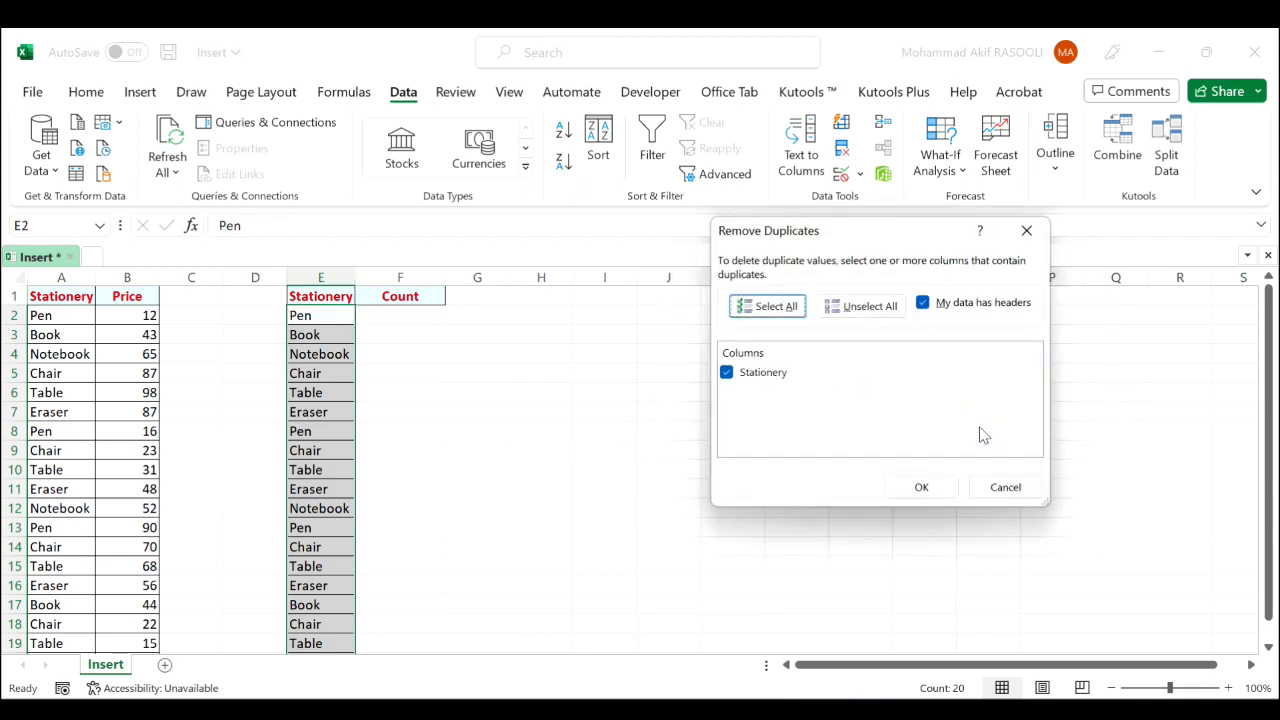
click(921, 487)
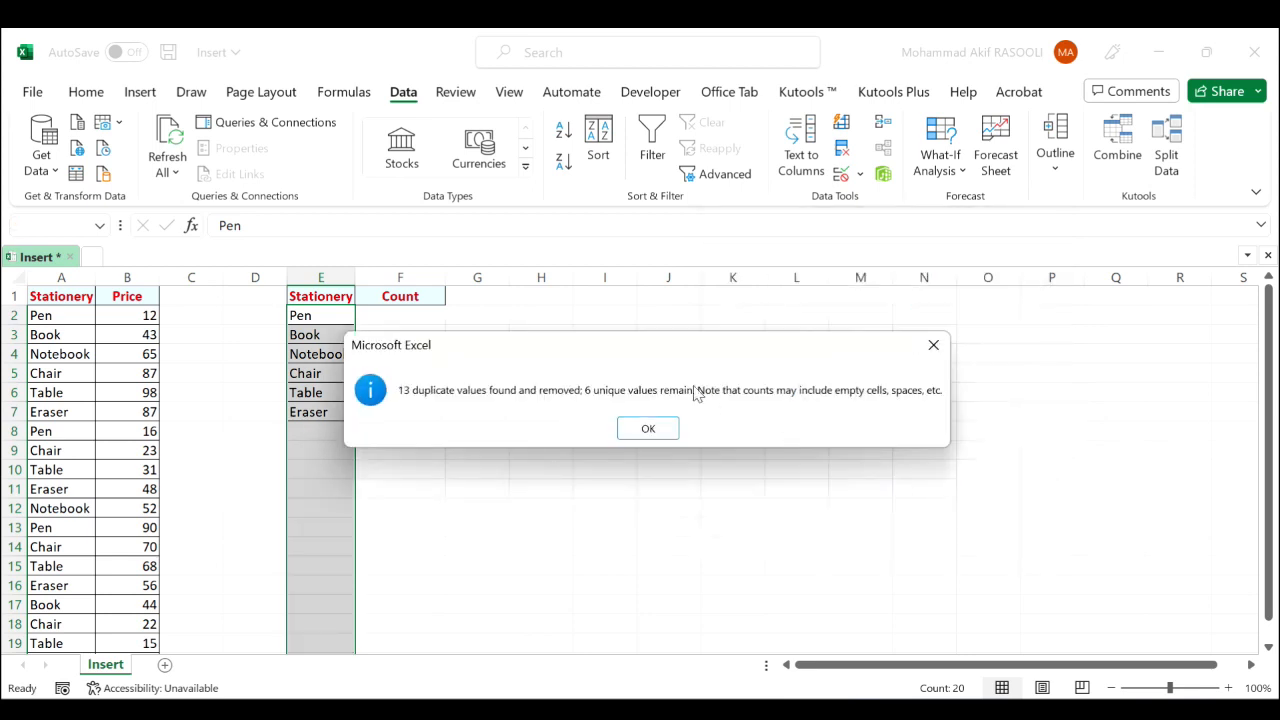
click(629, 429)
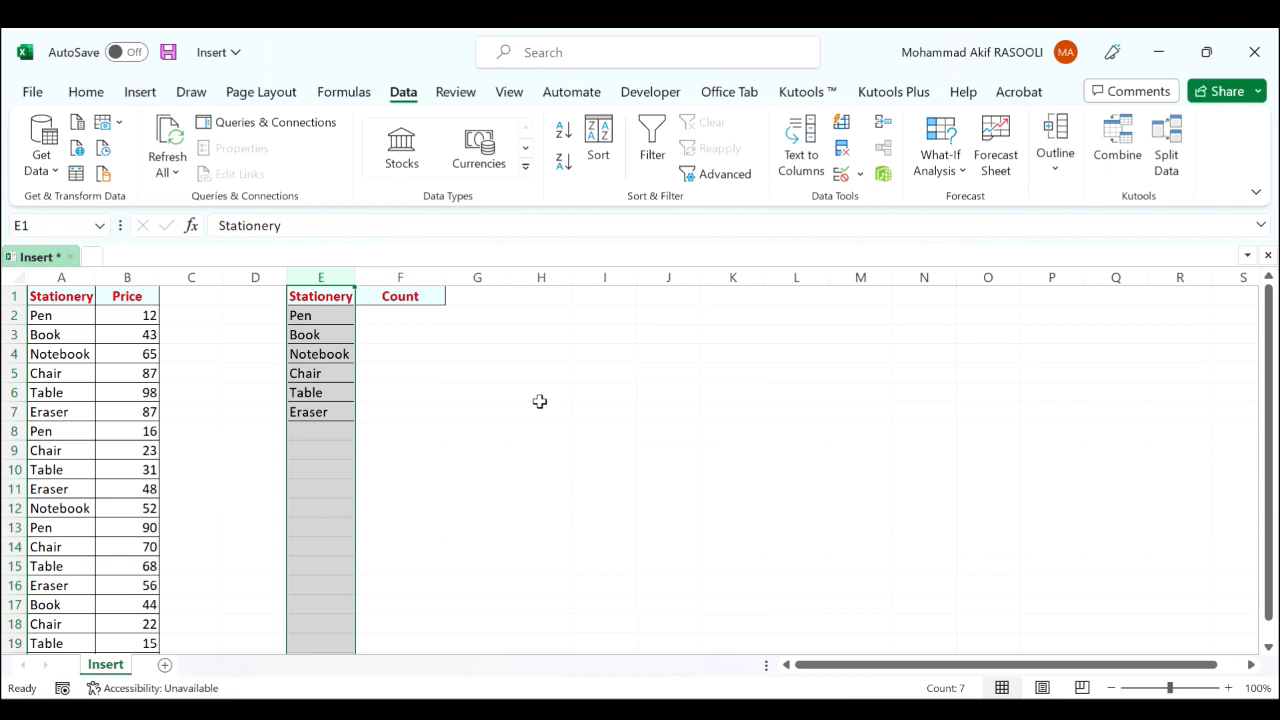
Enter =COUNTIF($A$2:$A$20,E2) in cell F2 to count how often the first stationery item occurs
click(397, 317)
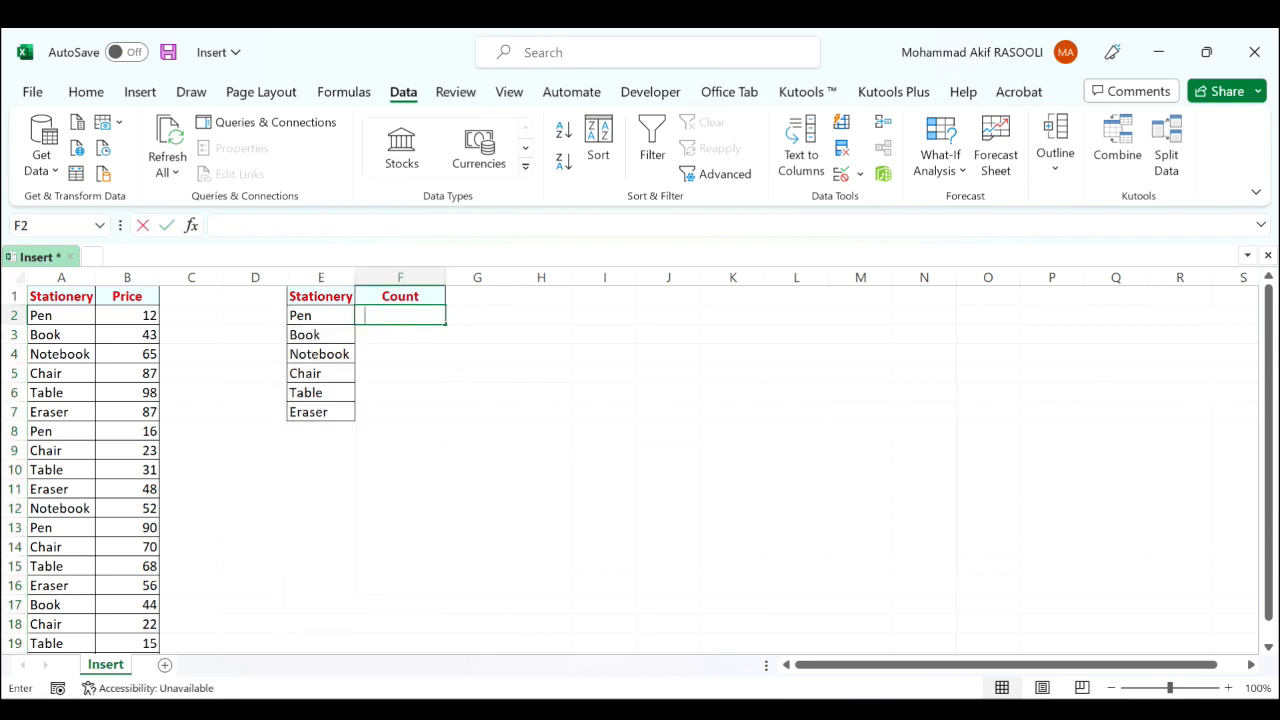
text(=countif)
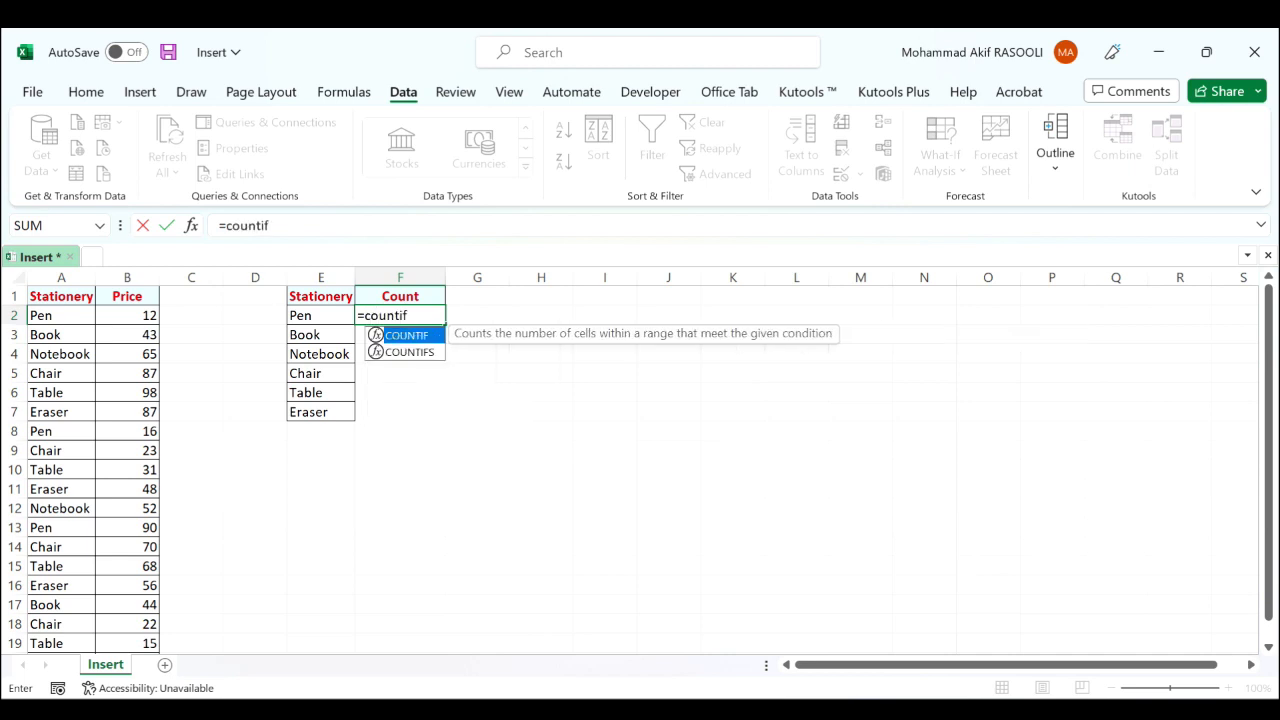
key(Tab)
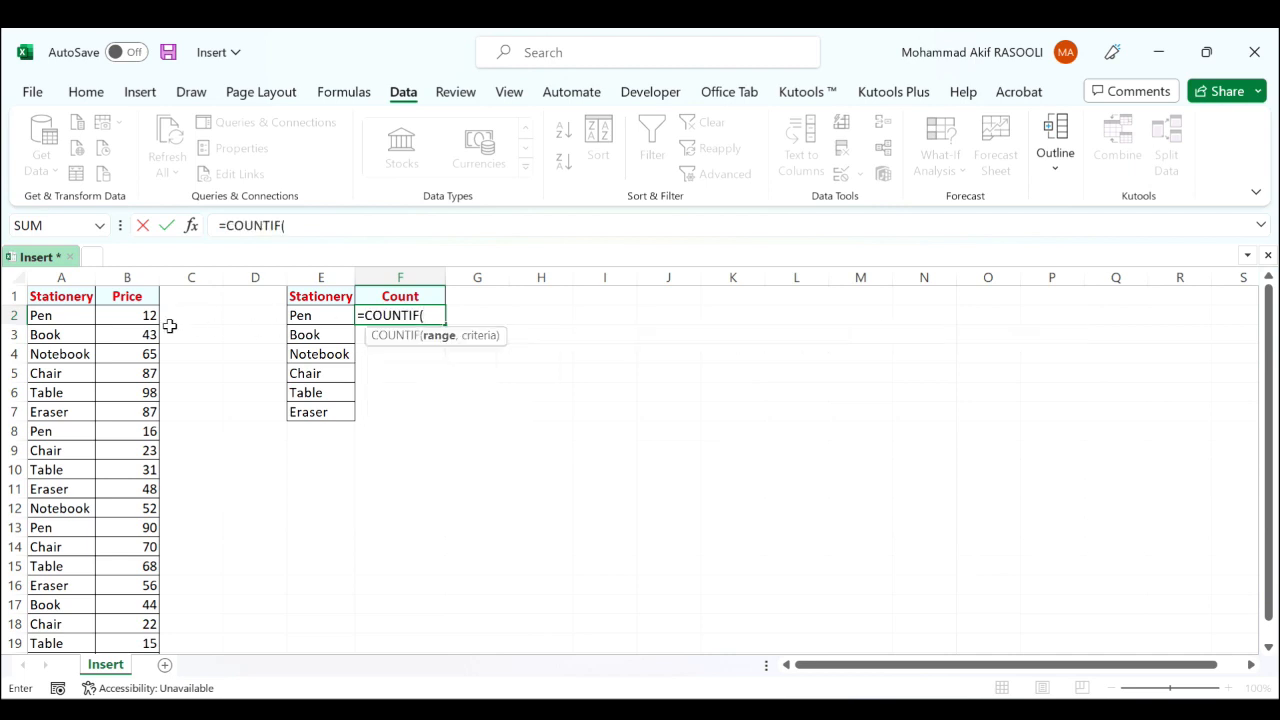
click(62, 313)
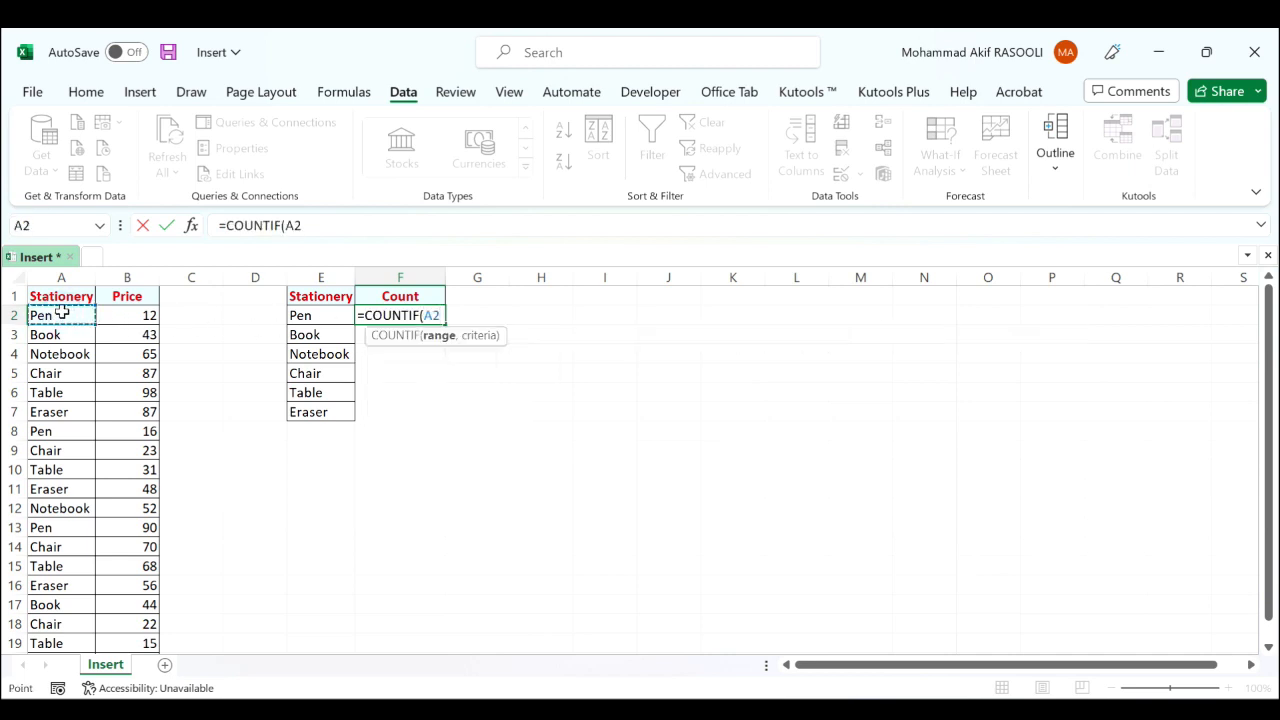
key(ctrl+shift+Down)
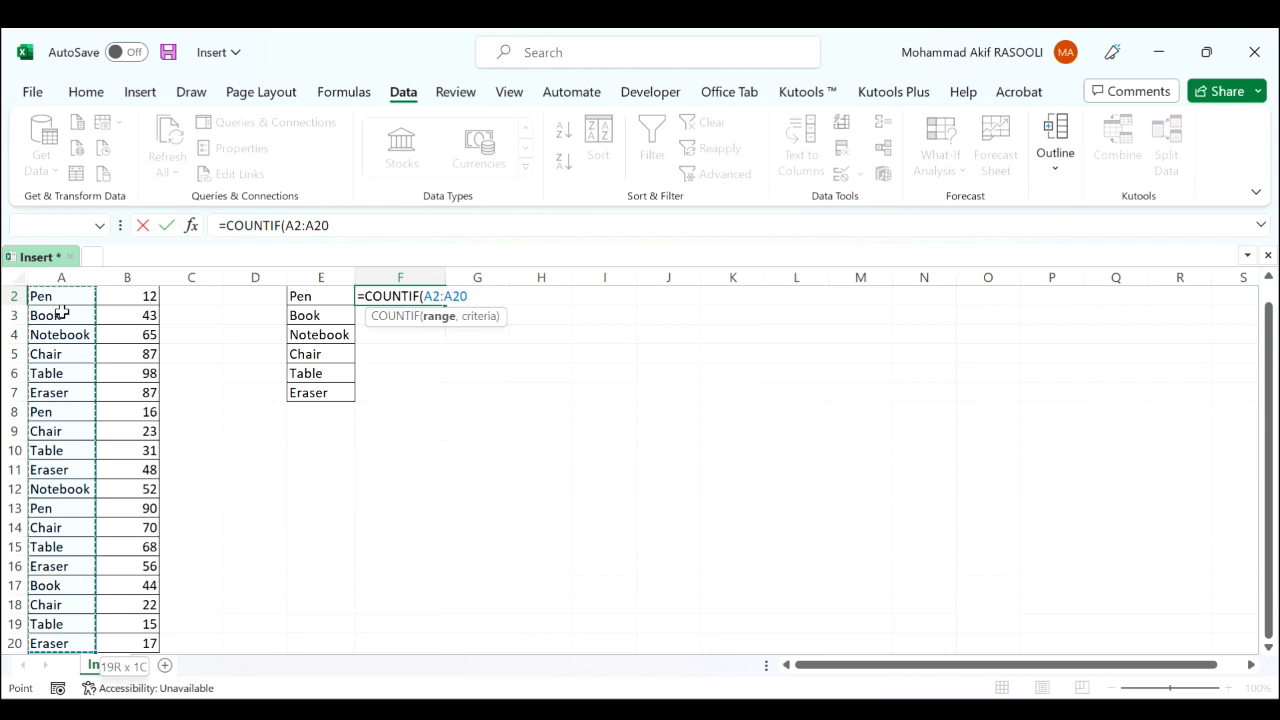
key(F4)
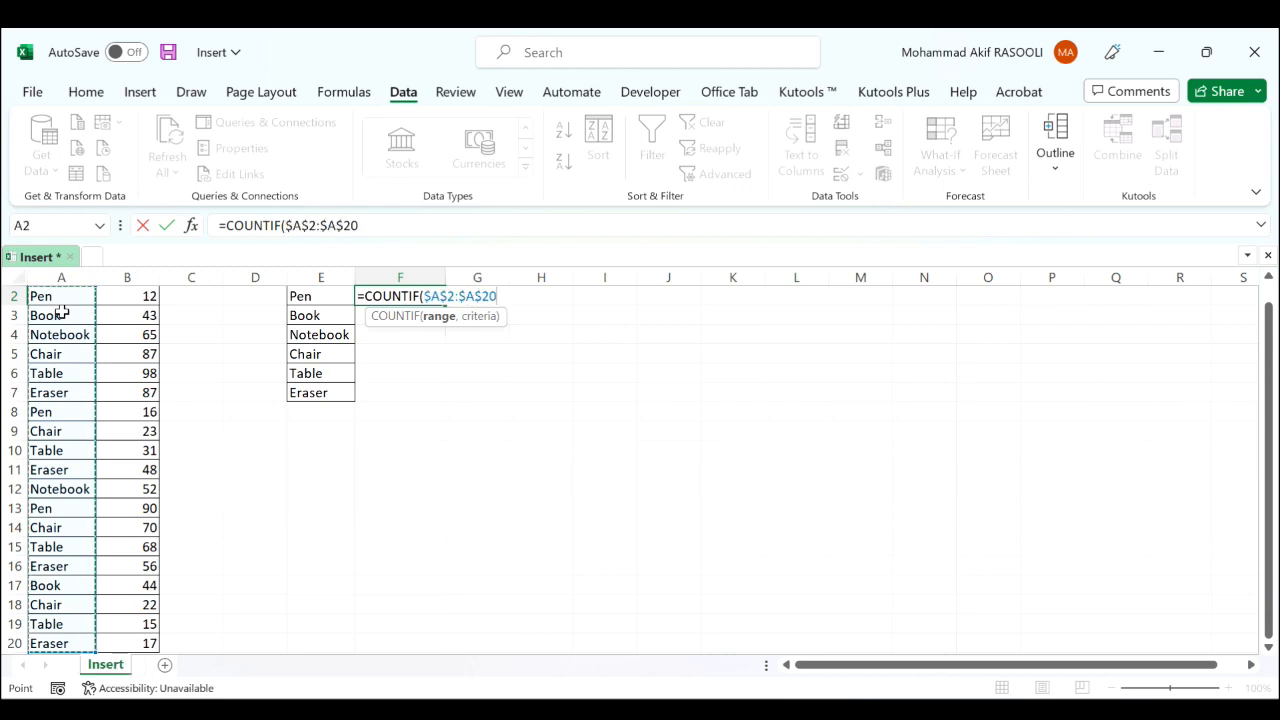
text(,)
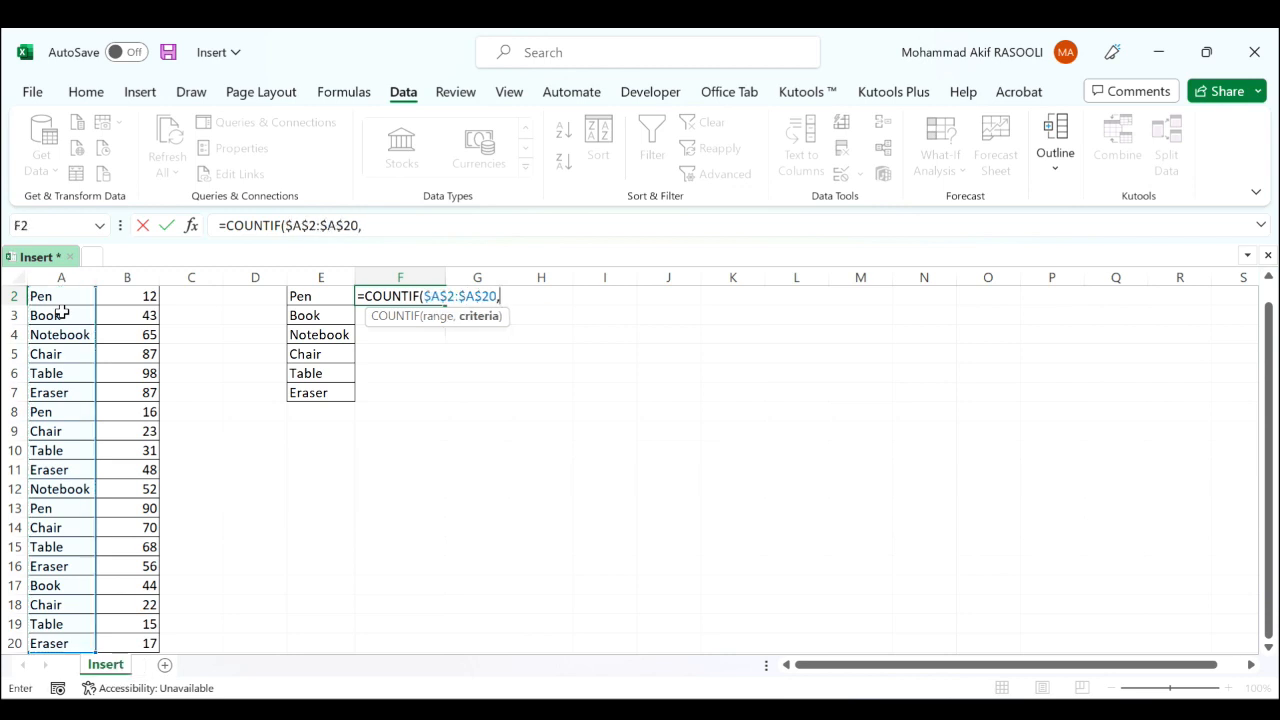
click(313, 296)
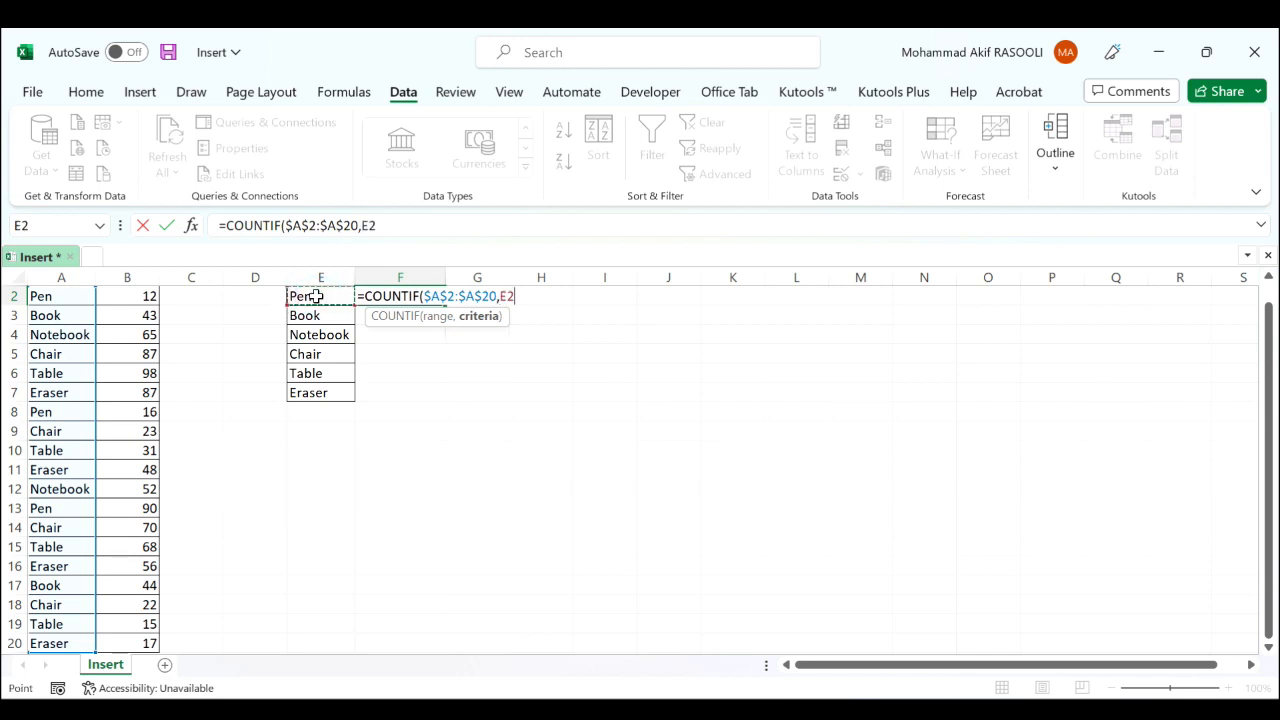
text())
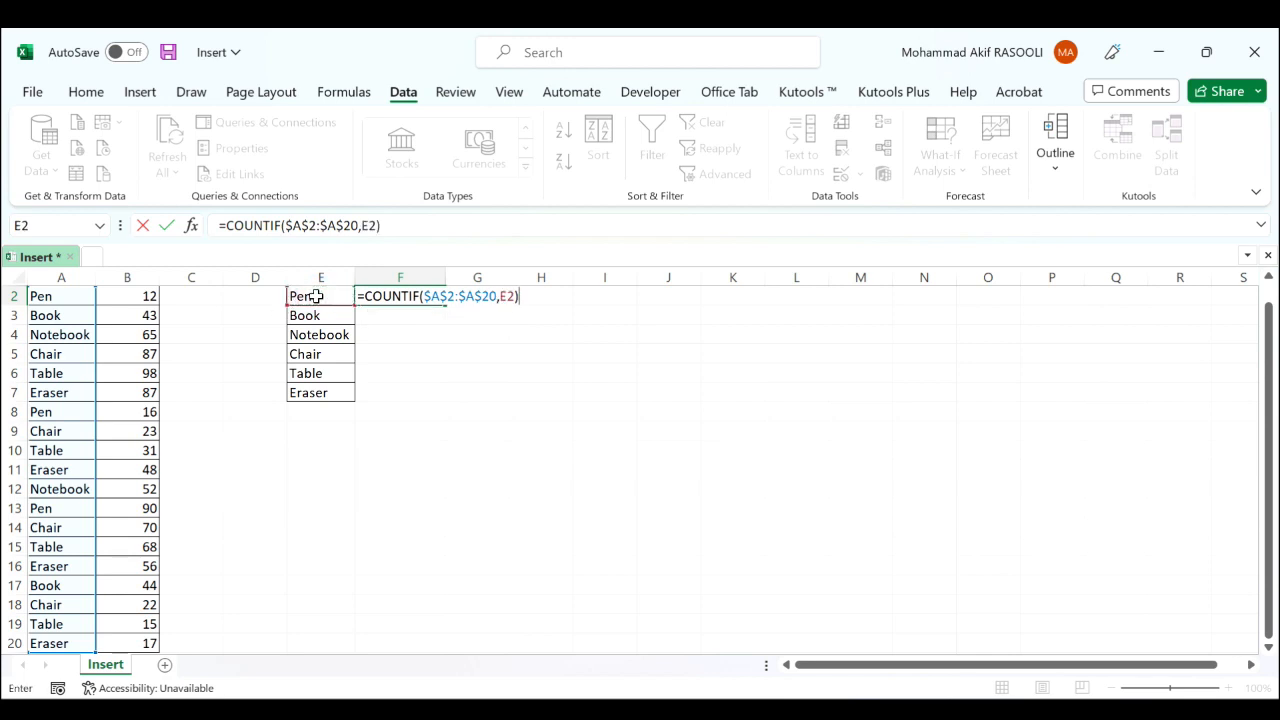
key(Return)
key(Up)
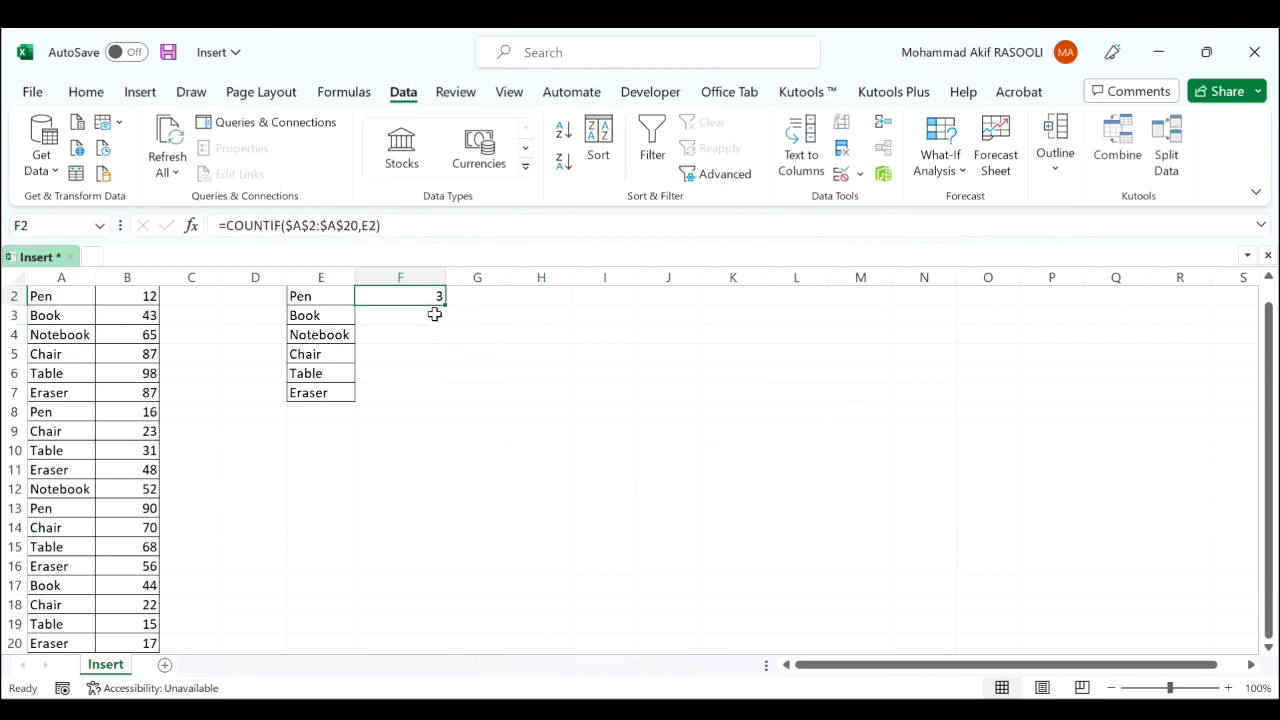
Fill the COUNTIF formula from F2 down to F7 and review the formula in F2
drag(443, 304, 431, 409)
click(464, 342)
key(ctrl+Up)
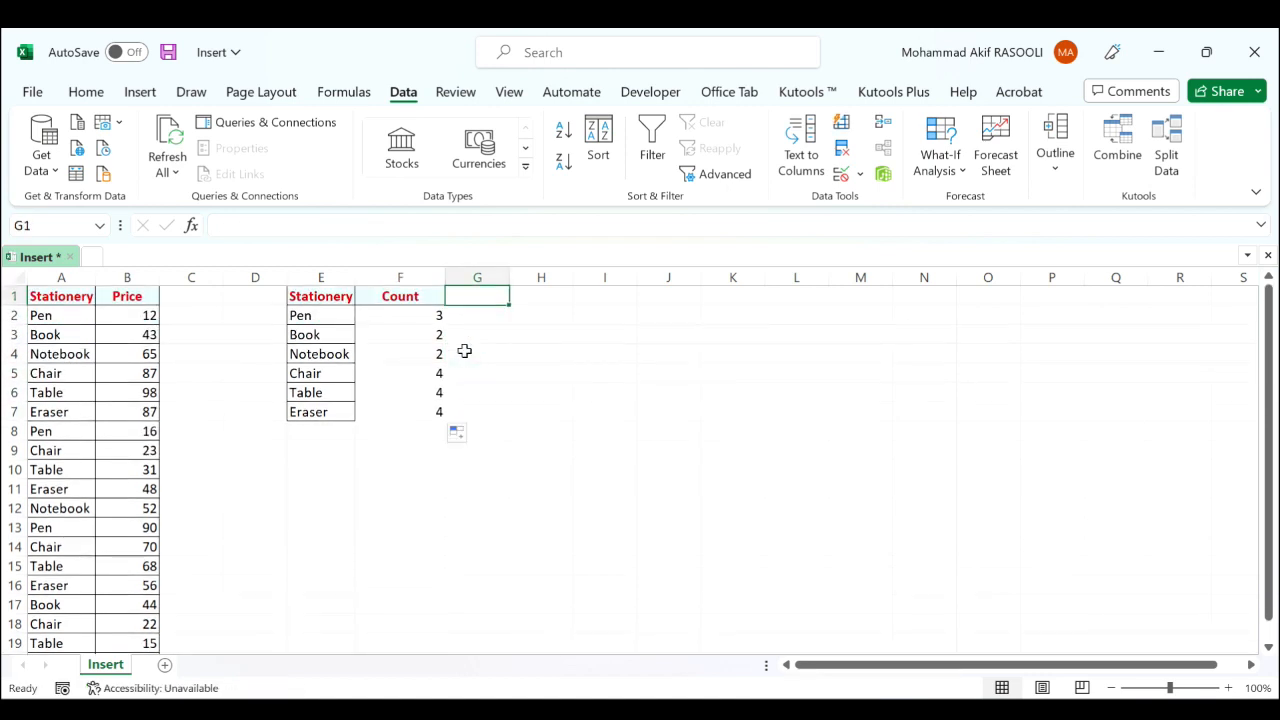
click(423, 321)
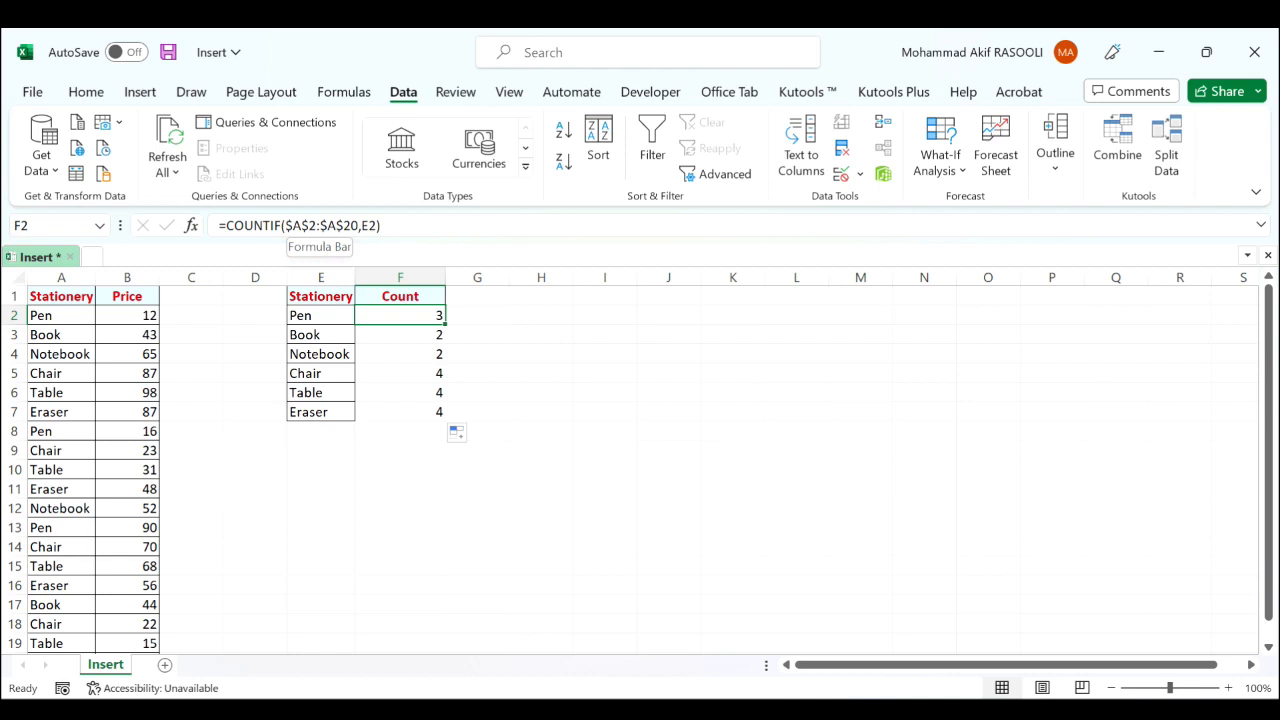
click(499, 353)
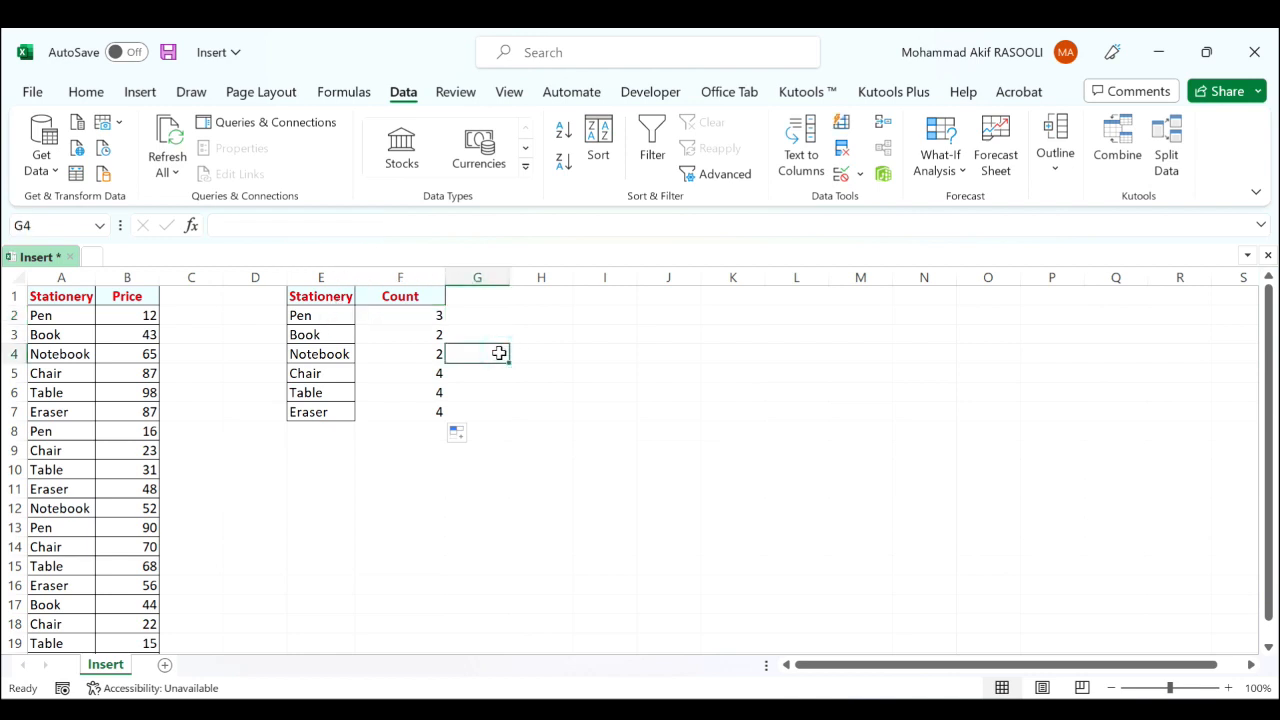
Apply cell borders to the count values in F2:F7
drag(398, 314, 397, 412)
click(86, 91)
click(284, 162)
Insert a 2-D clustered column chart from E1:F7 and place it beside the count table, over columns H to O
drag(340, 297, 397, 413)
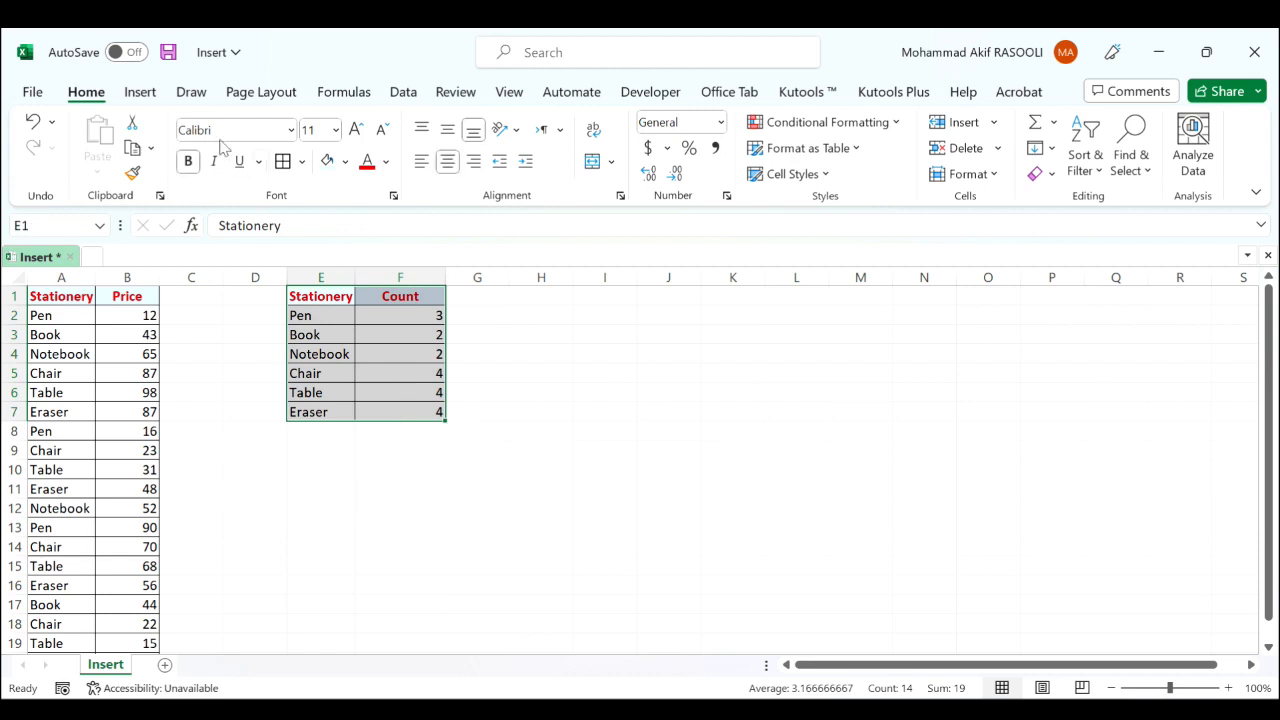
click(140, 92)
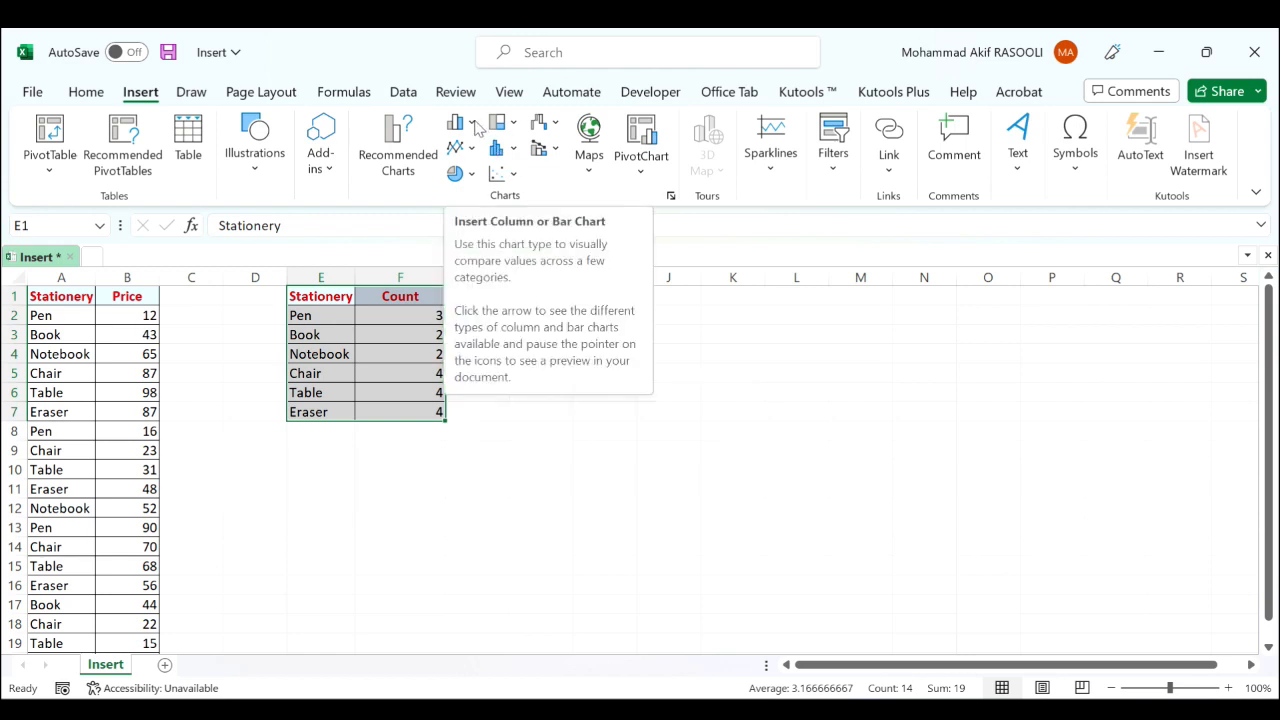
click(474, 123)
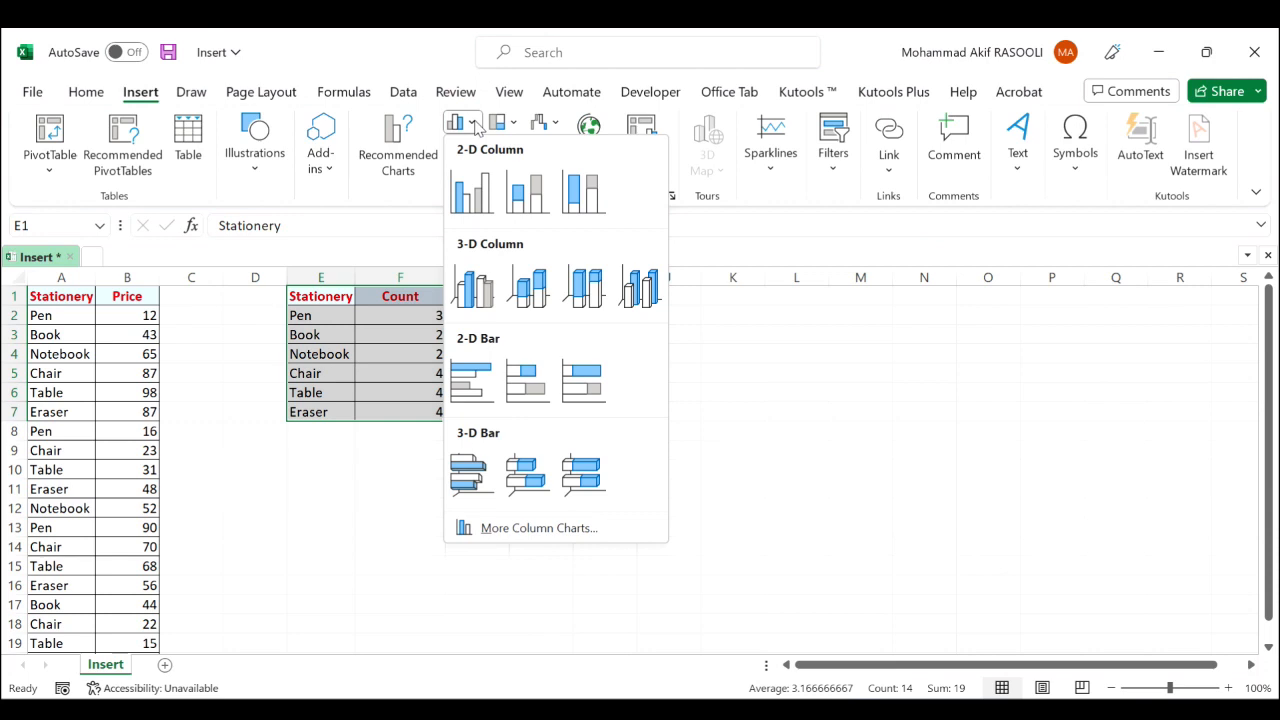
click(481, 205)
drag(767, 349, 877, 328)
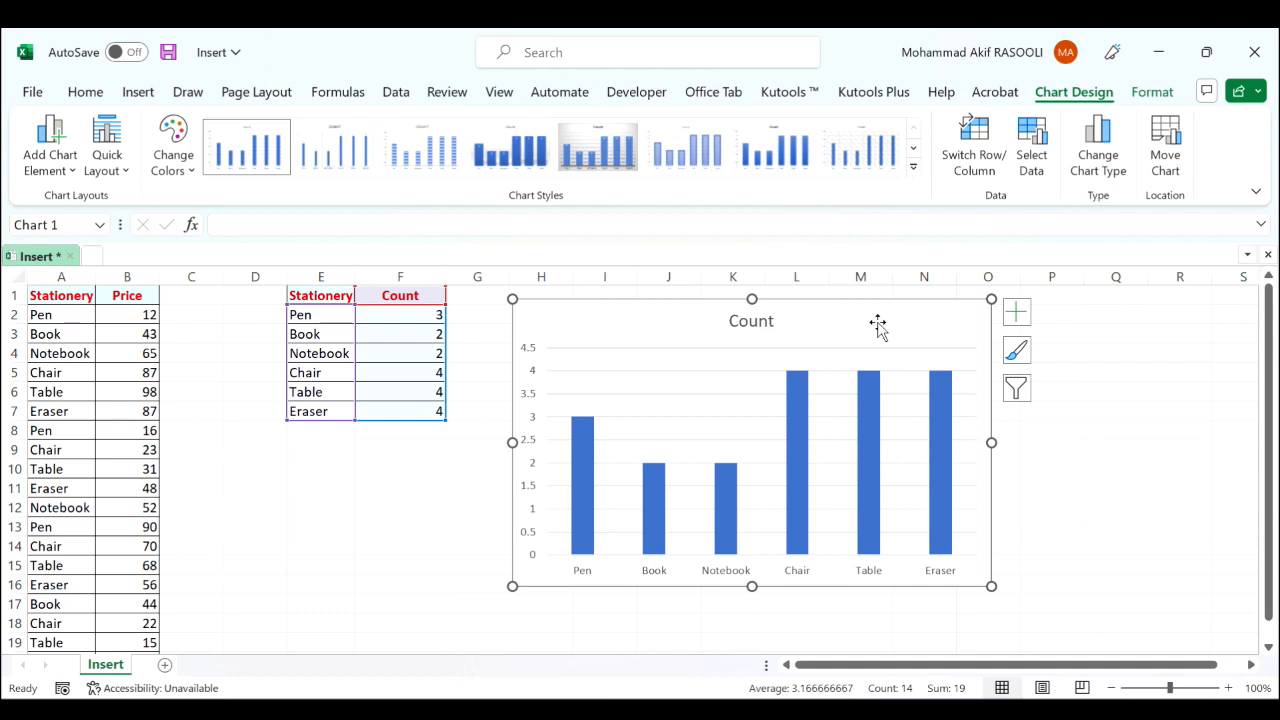
click(897, 331)
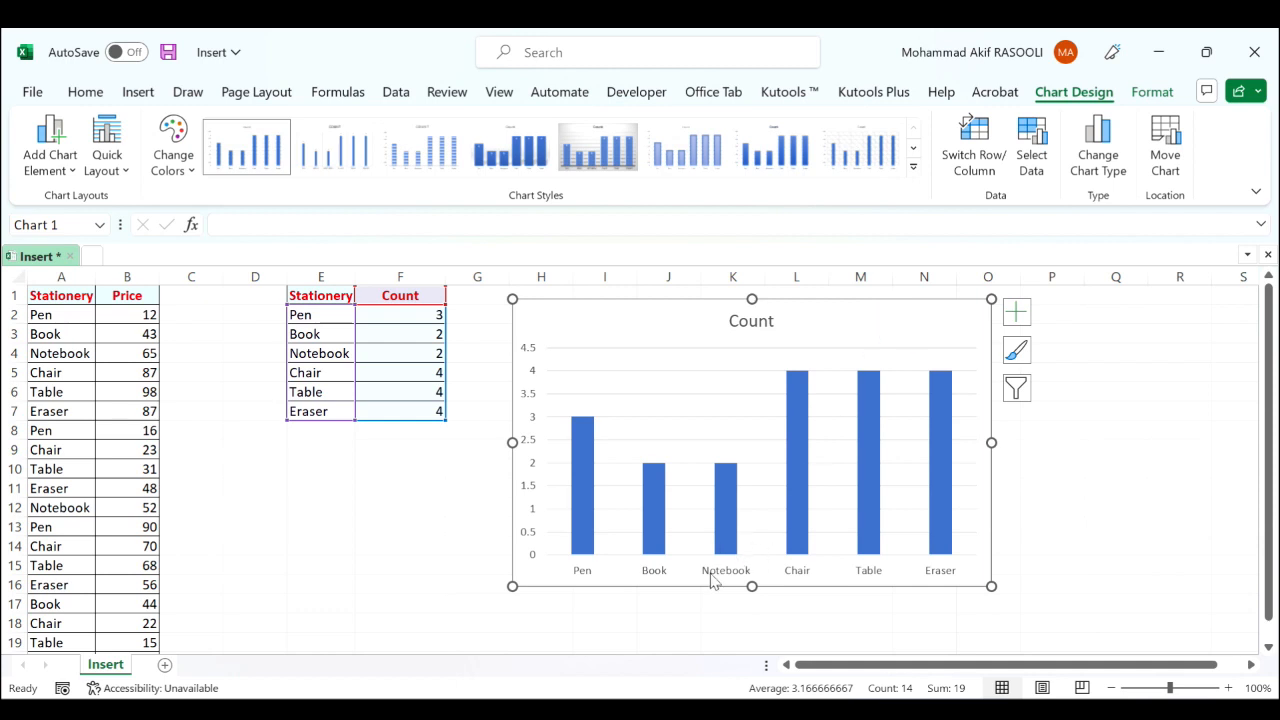
Add data labels to the Count column chart and position them at Inside End
click(1017, 316)
click(1059, 405)
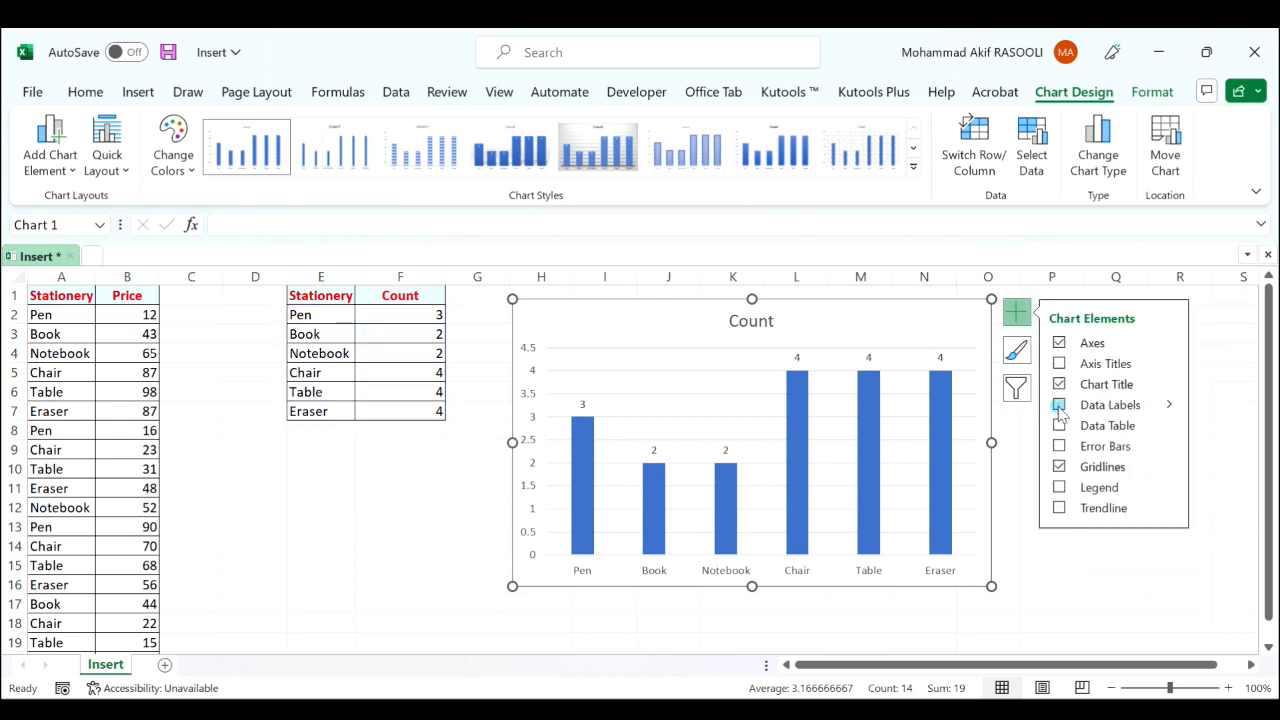
click(1168, 405)
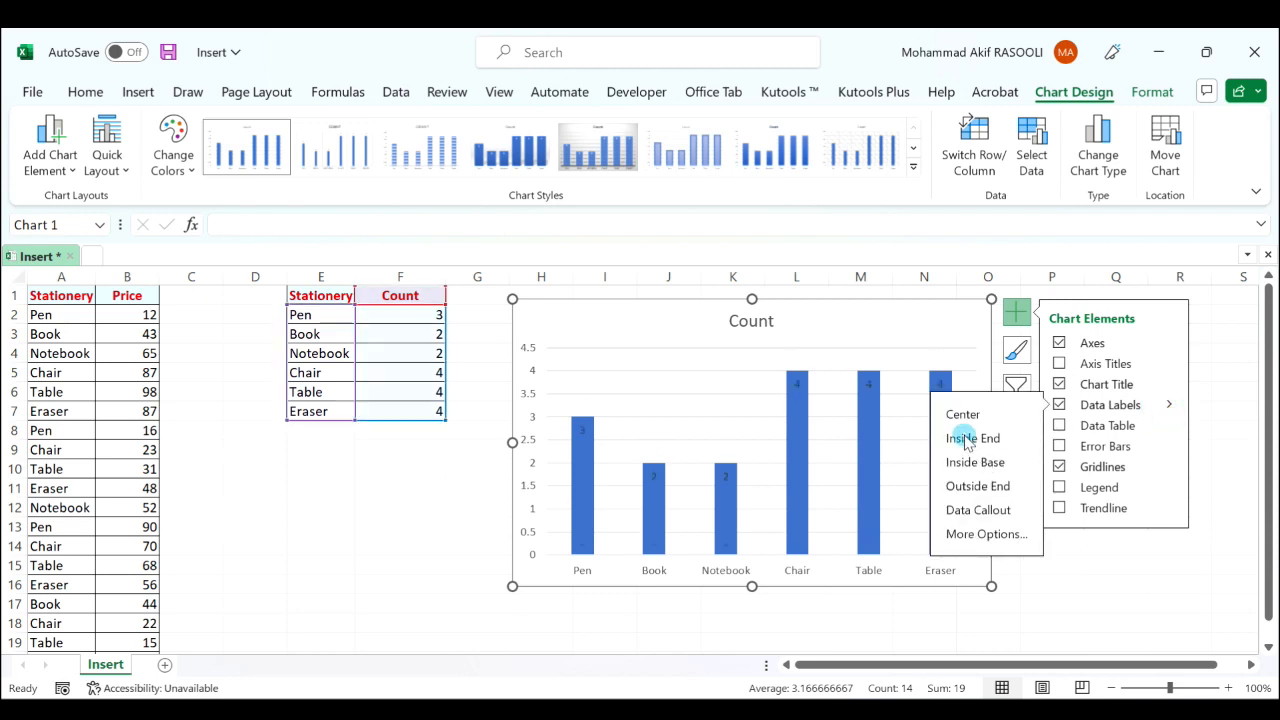
click(530, 350)
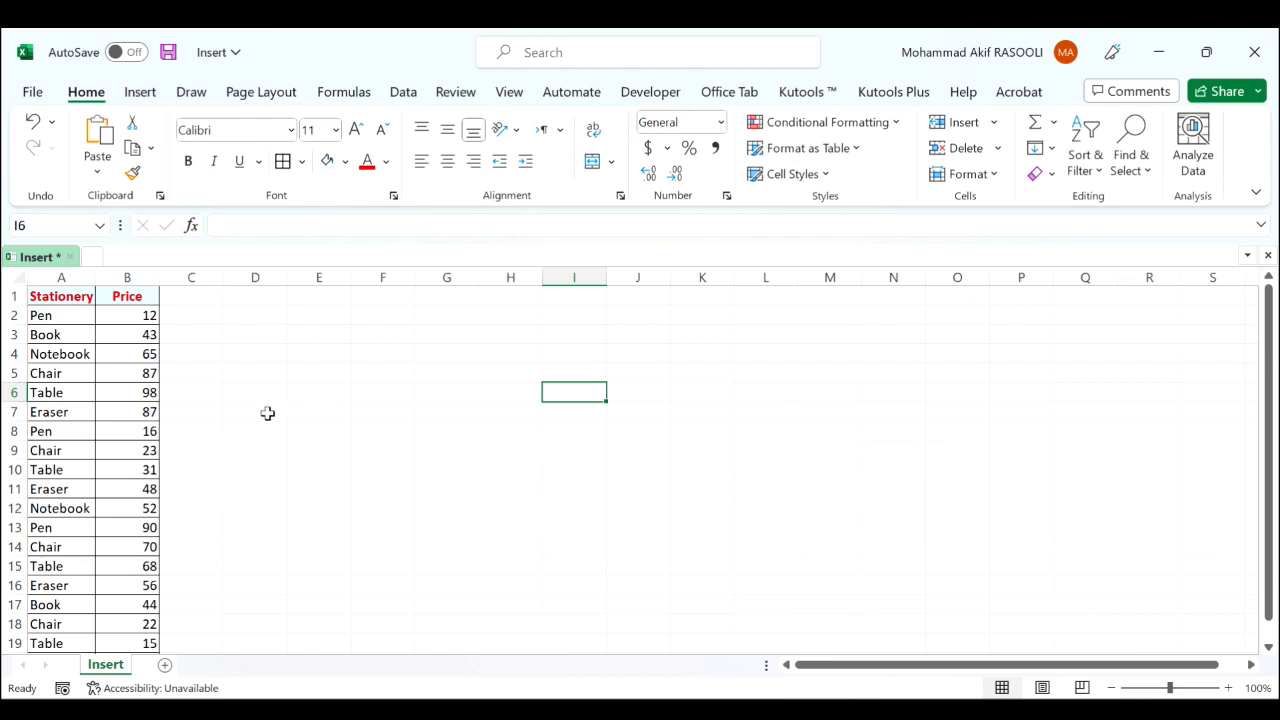
Create a PivotChart from the Stationery and Price data in A1:B20, placed on the existing worksheet at cell E1
drag(80, 294, 145, 625)
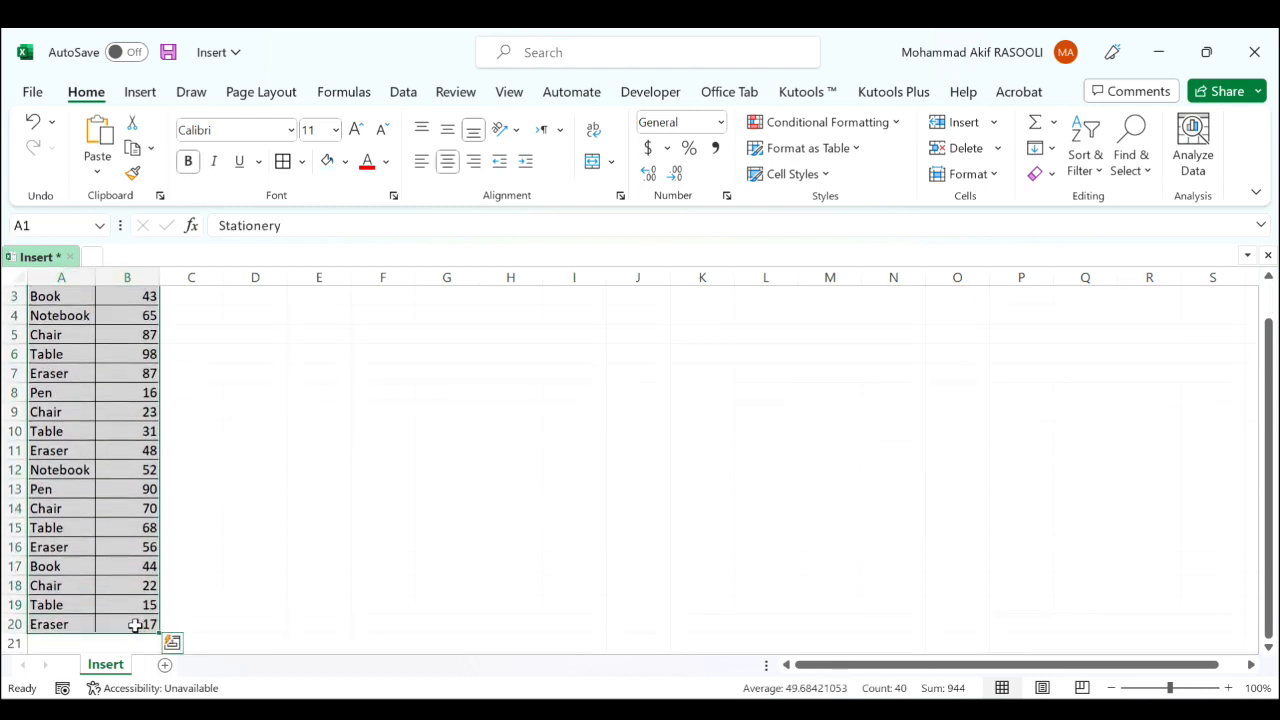
click(141, 91)
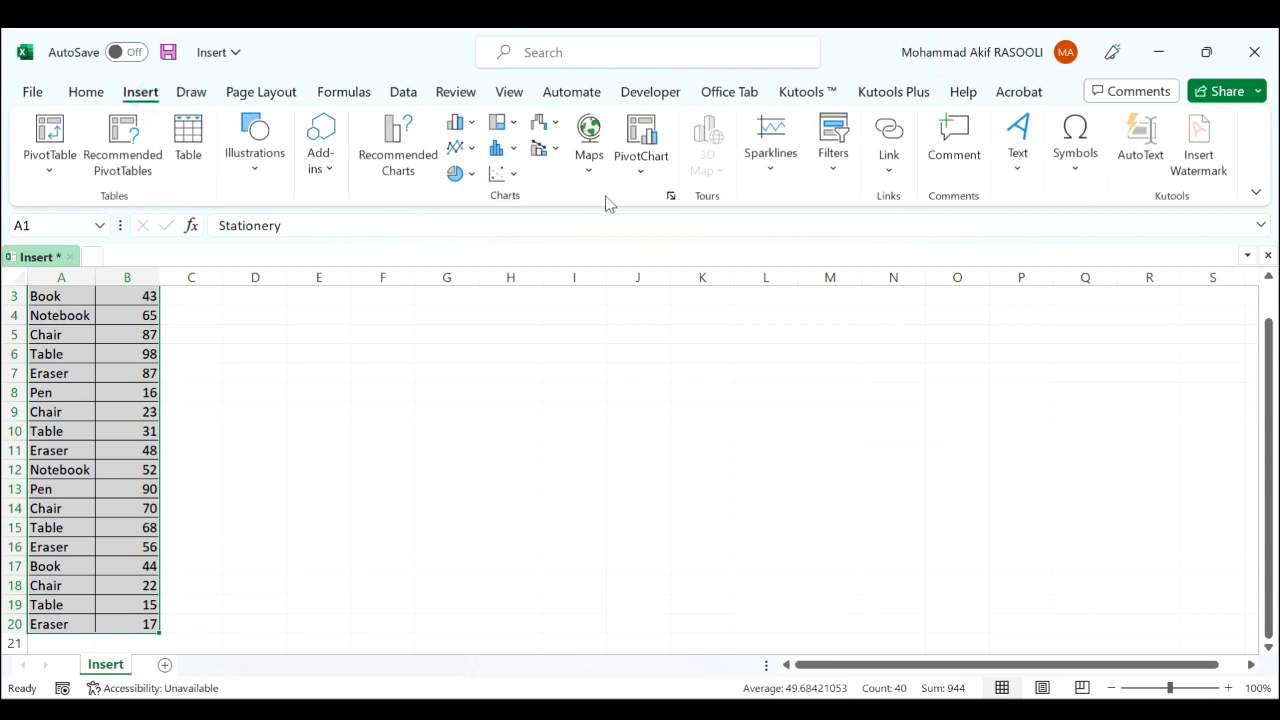
click(658, 184)
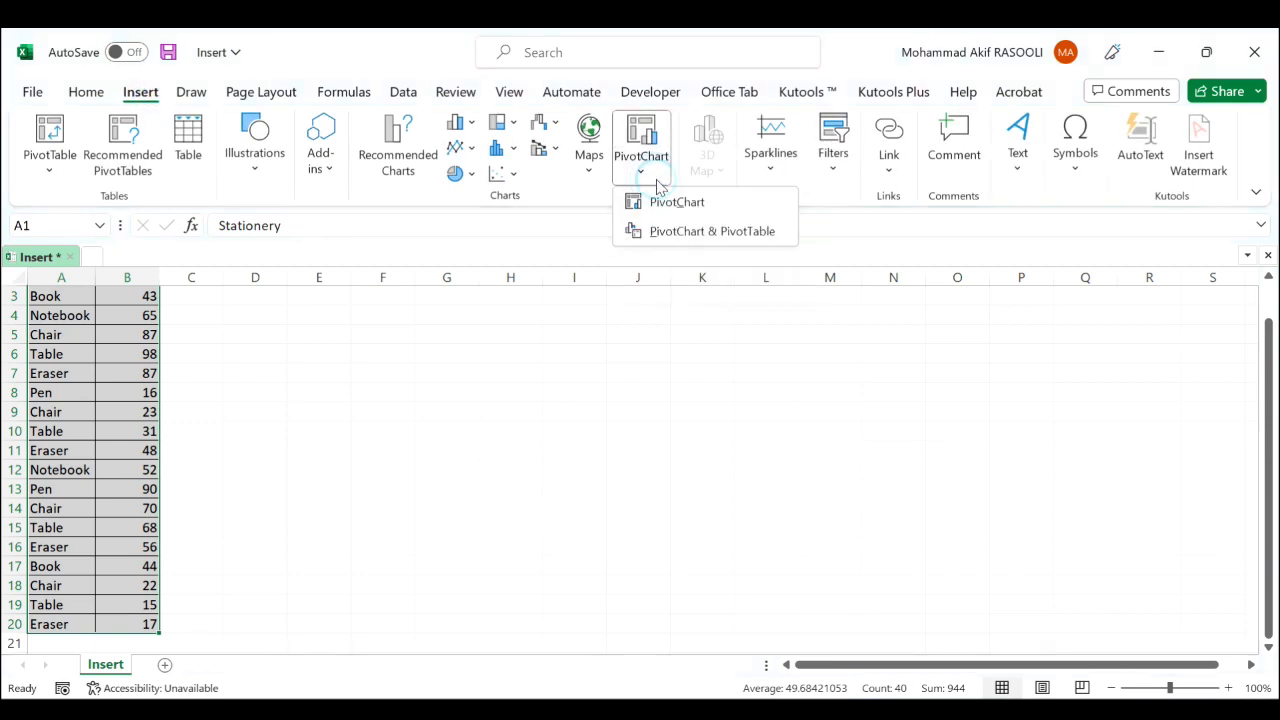
click(722, 210)
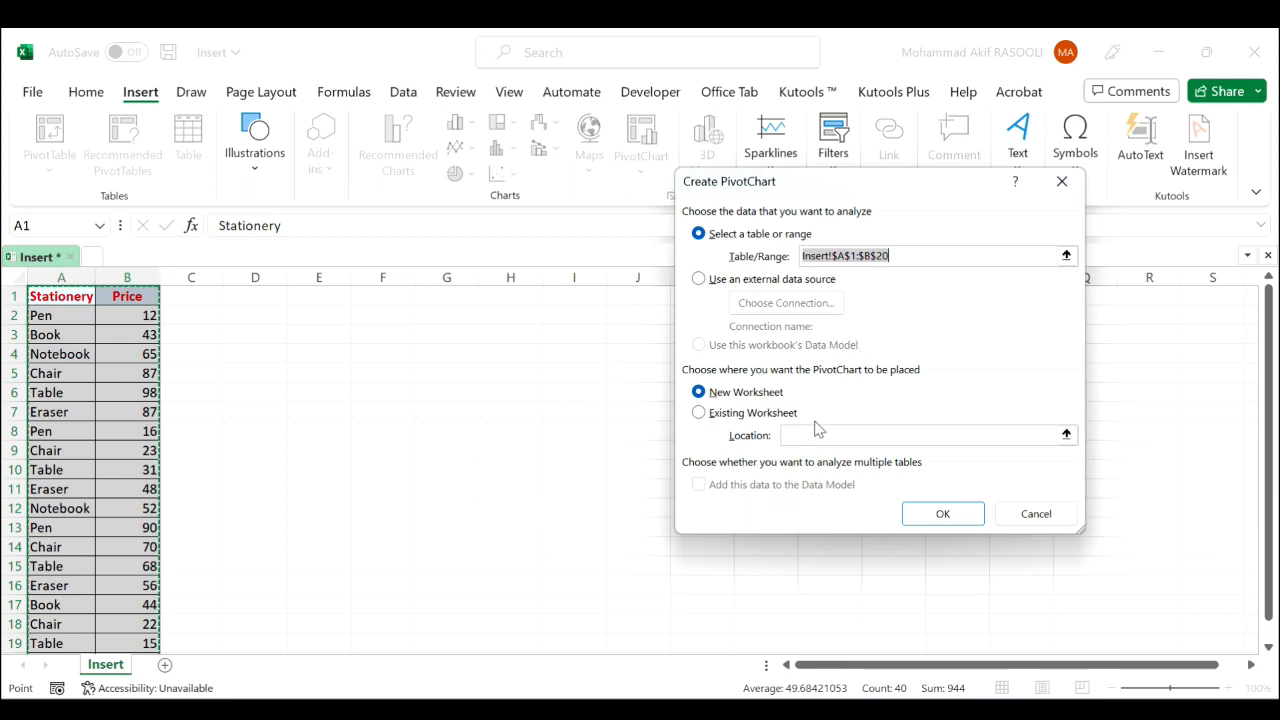
click(755, 415)
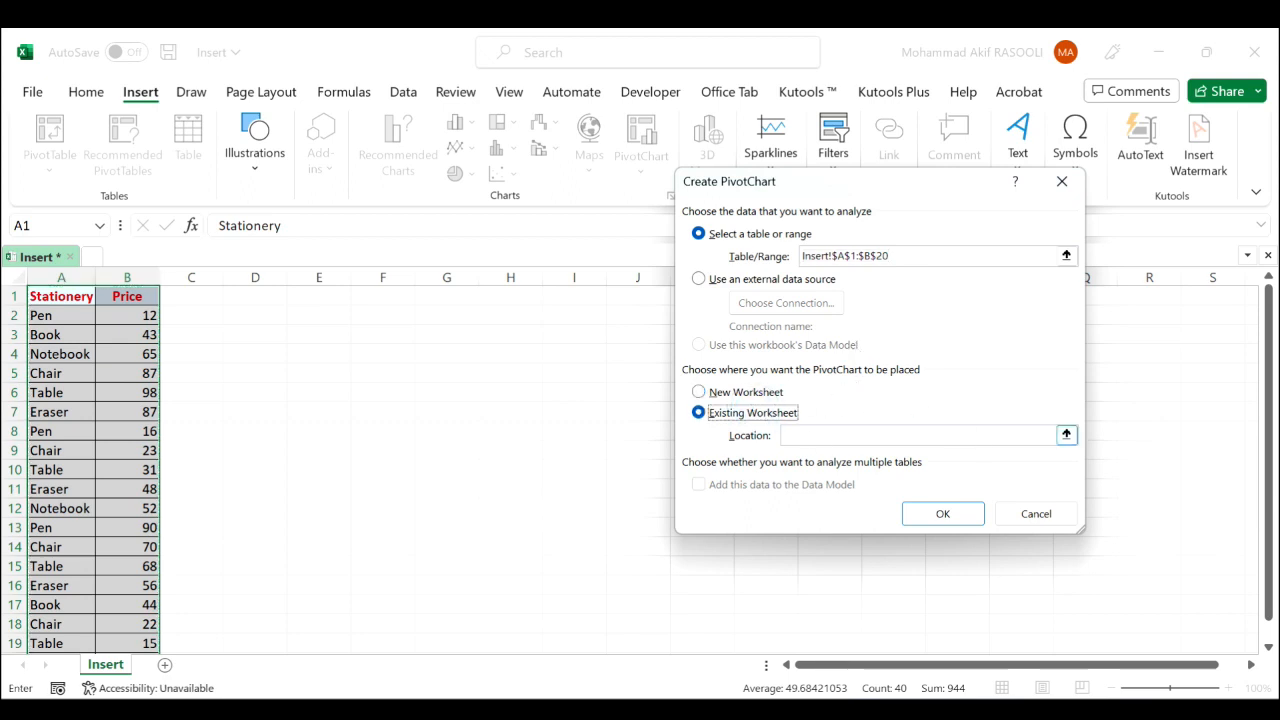
click(1066, 436)
click(340, 295)
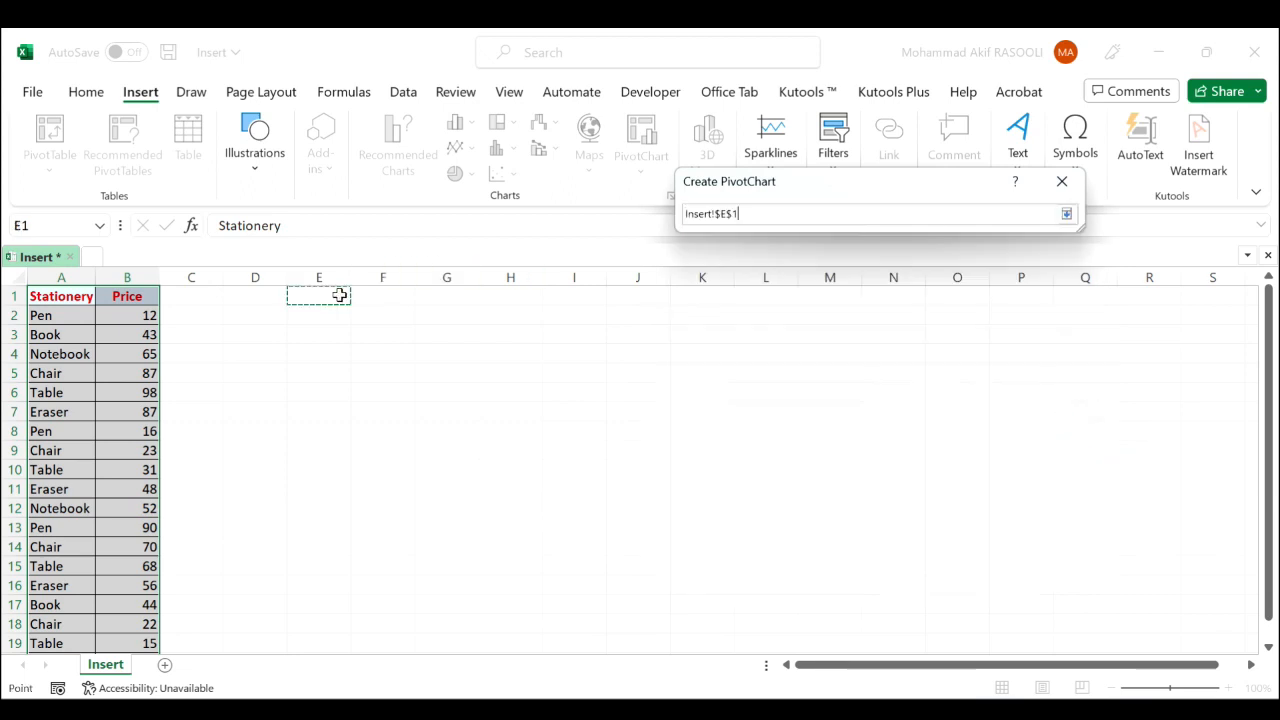
key(Return)
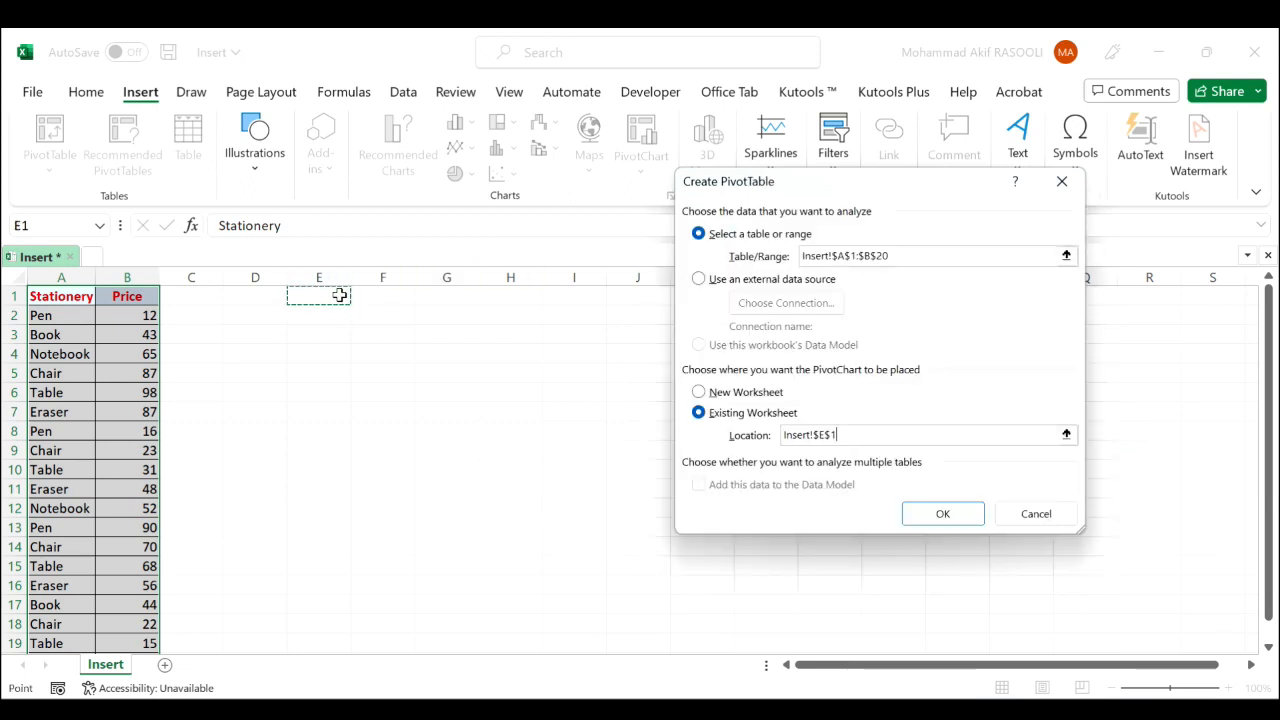
click(943, 514)
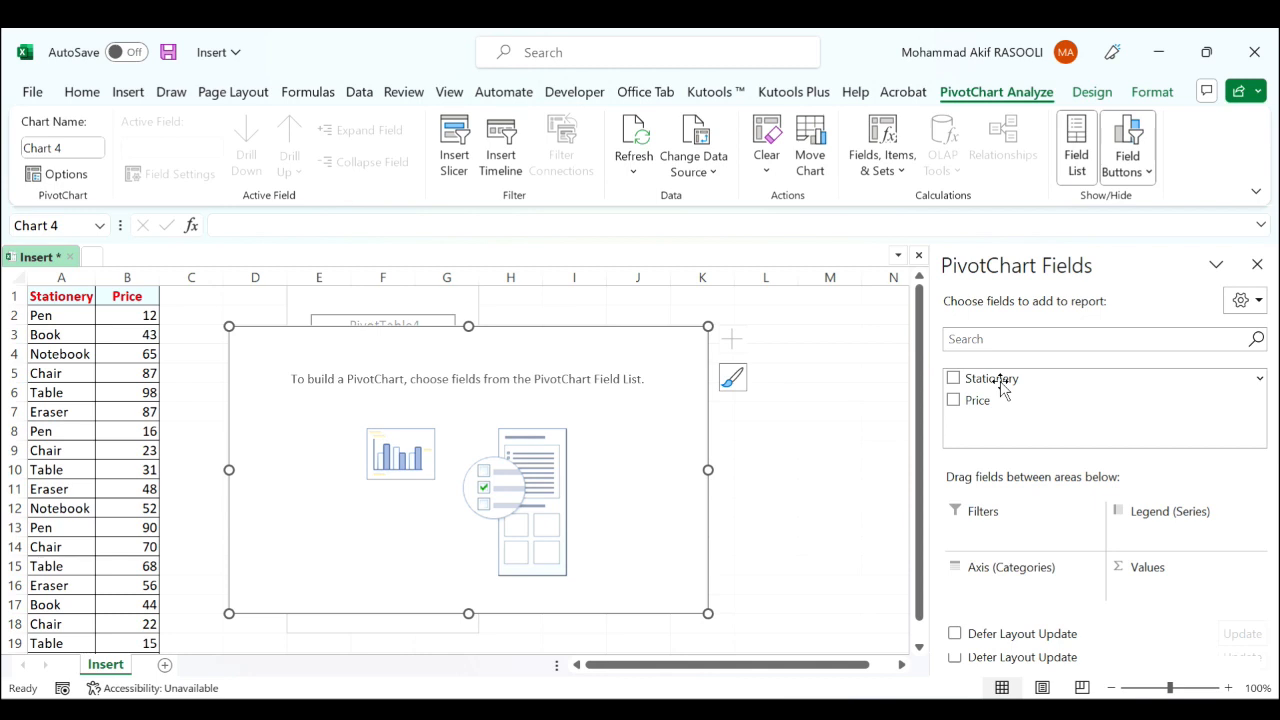
Use Stationery as both the axis category and the value field of the PivotChart, summarized by Count
drag(1000, 385, 1002, 608)
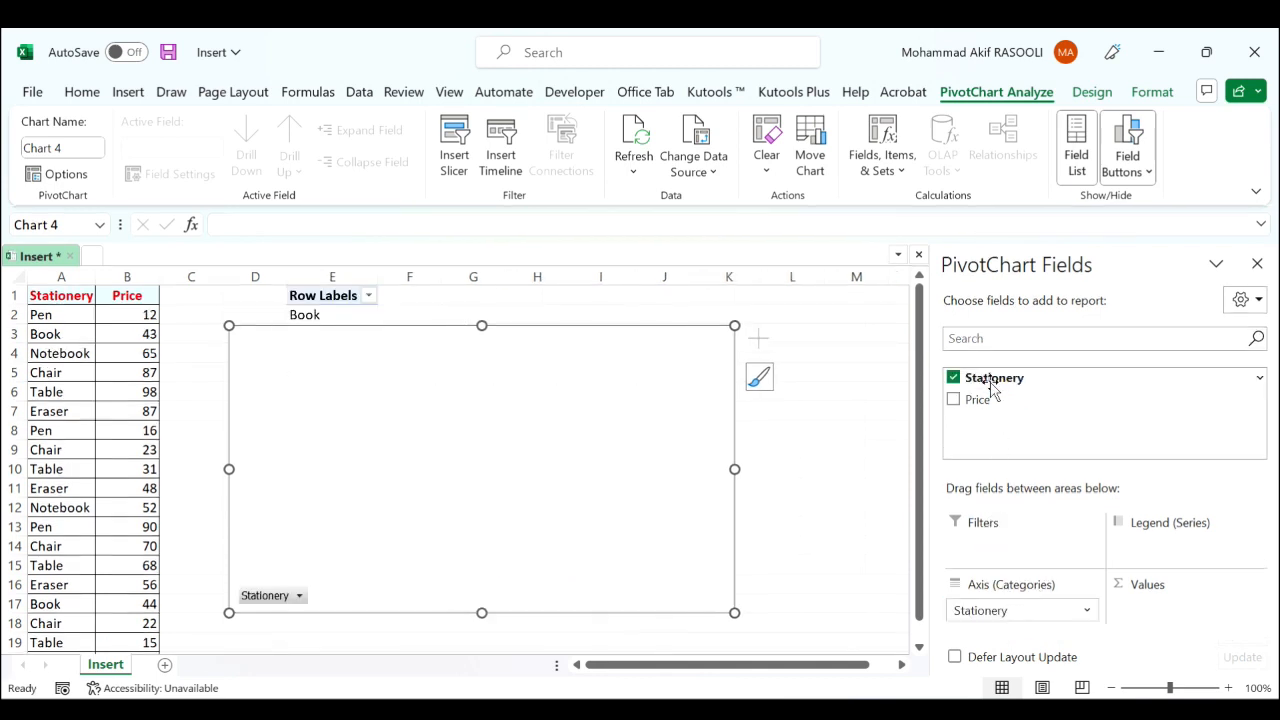
drag(994, 385, 1180, 612)
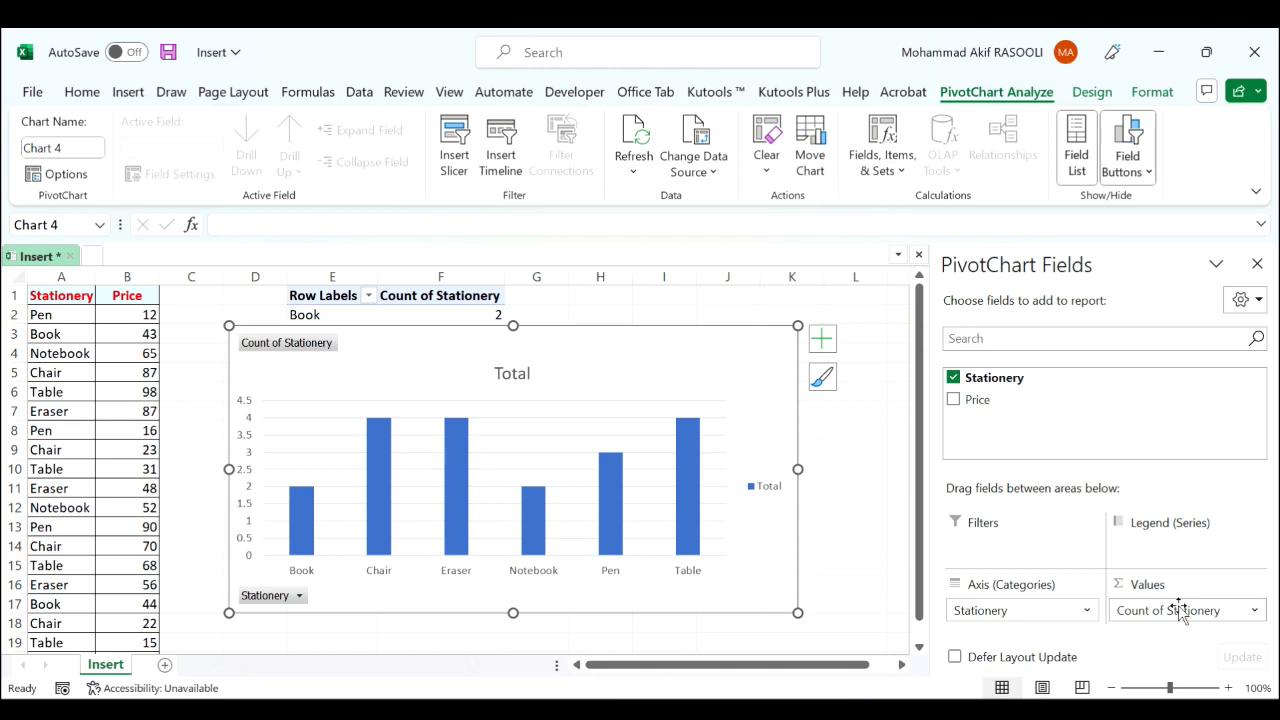
click(1256, 611)
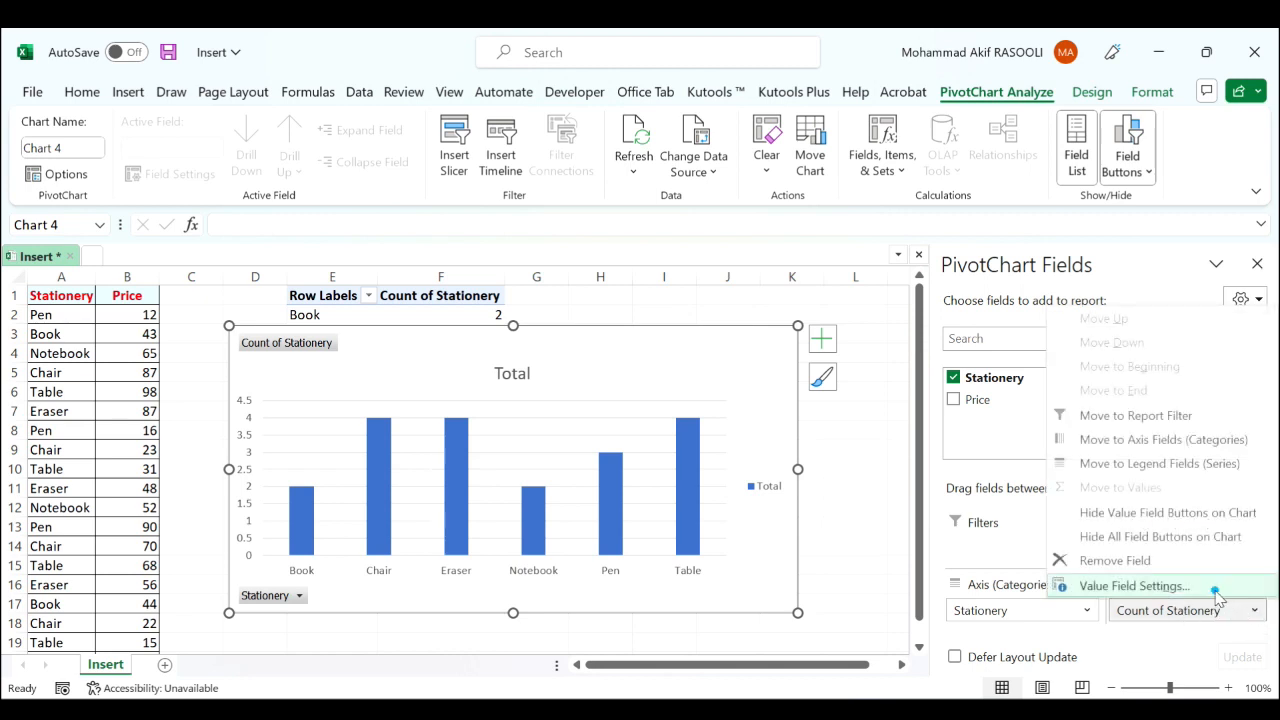
click(1213, 588)
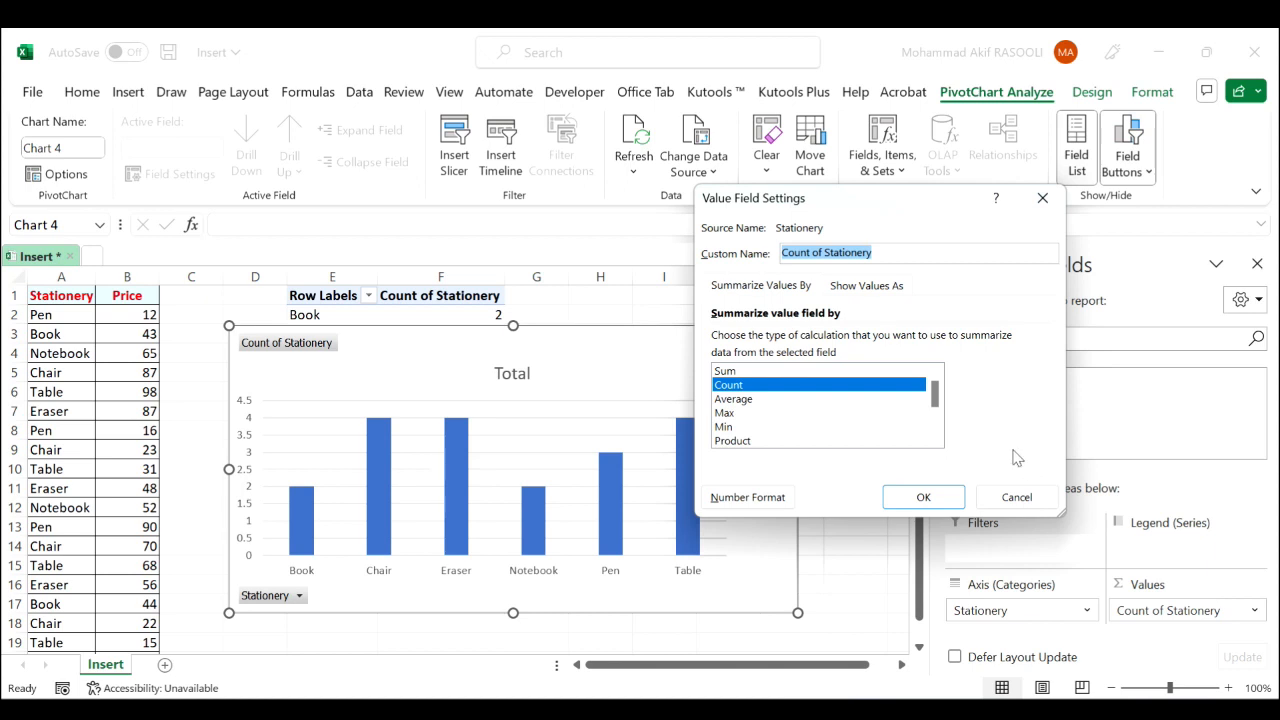
click(806, 396)
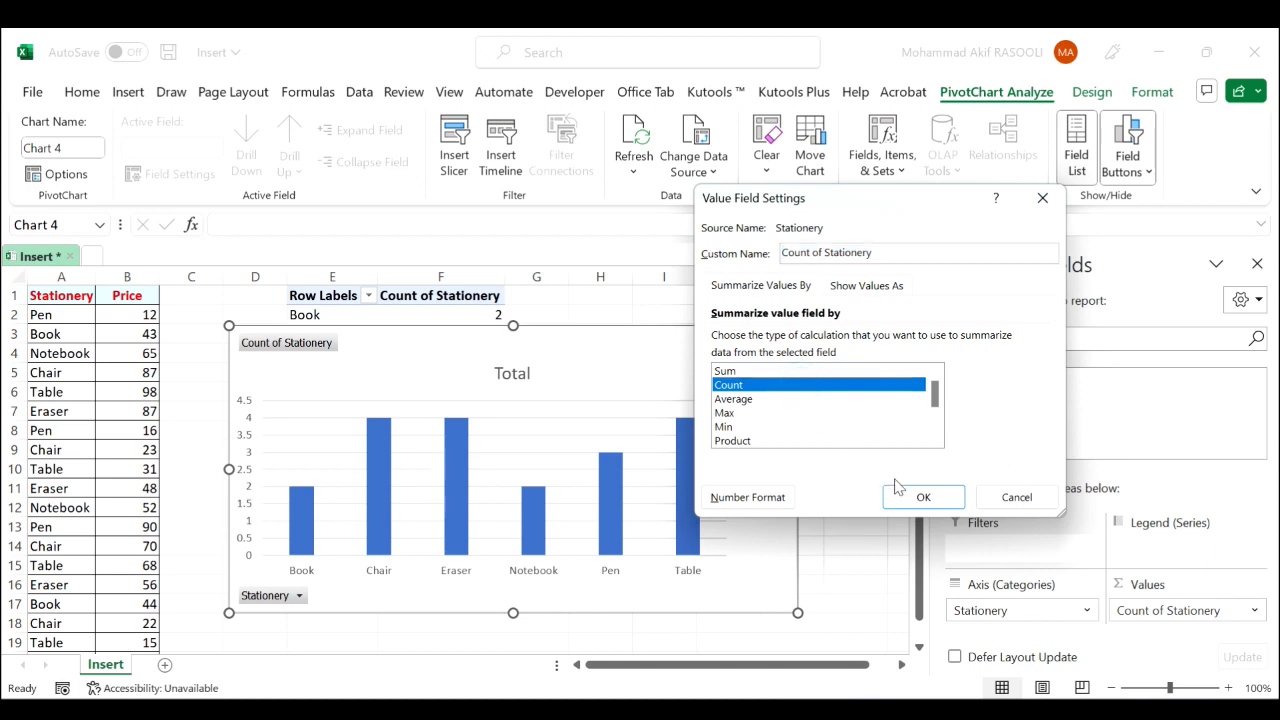
click(957, 499)
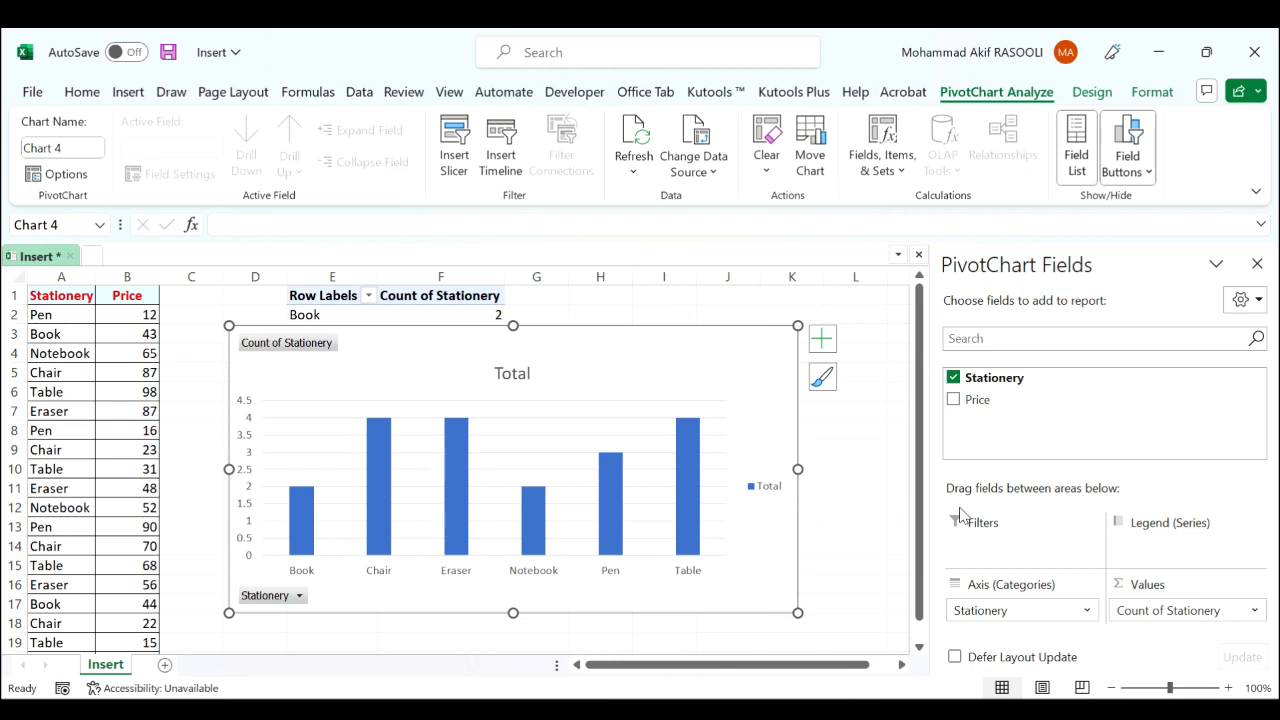
Close the PivotChart field list and move the chart clear of the pivot table
click(1257, 263)
drag(714, 349, 1033, 341)
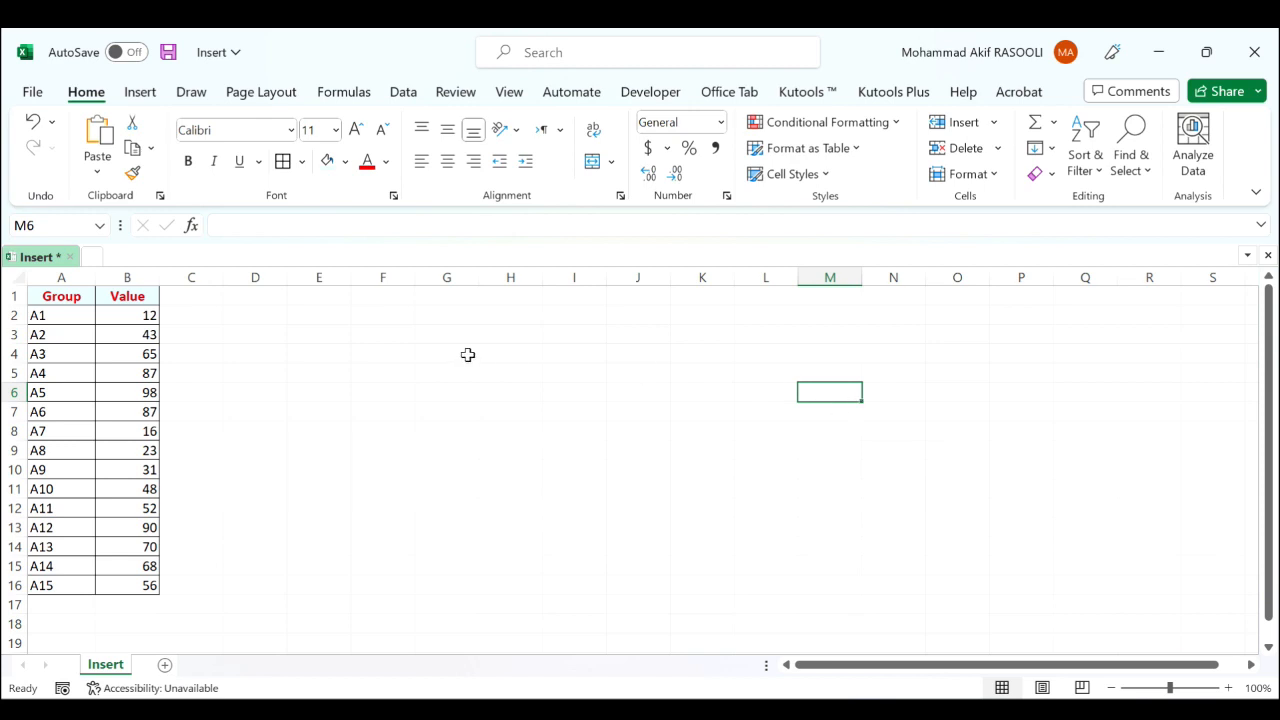
Sort the Group and Value data in A1:B16 by Value, from Smallest to Largest
click(64, 289)
drag(64, 289, 142, 588)
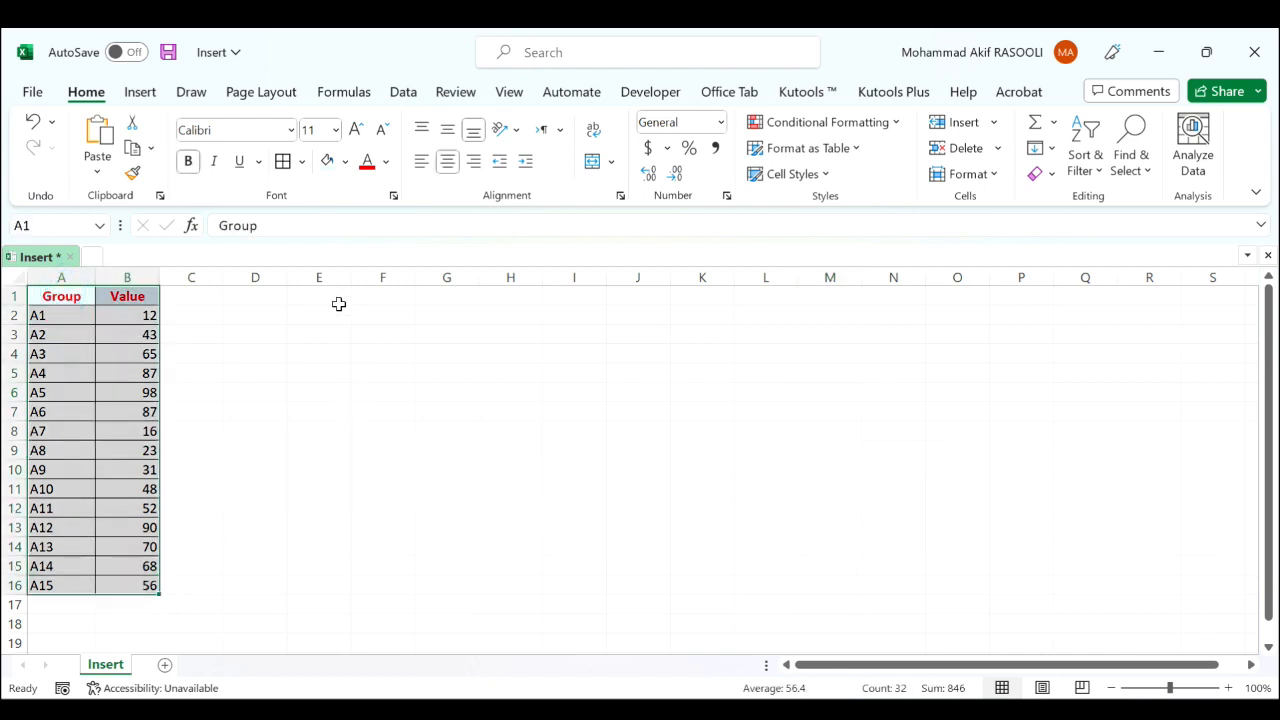
click(414, 93)
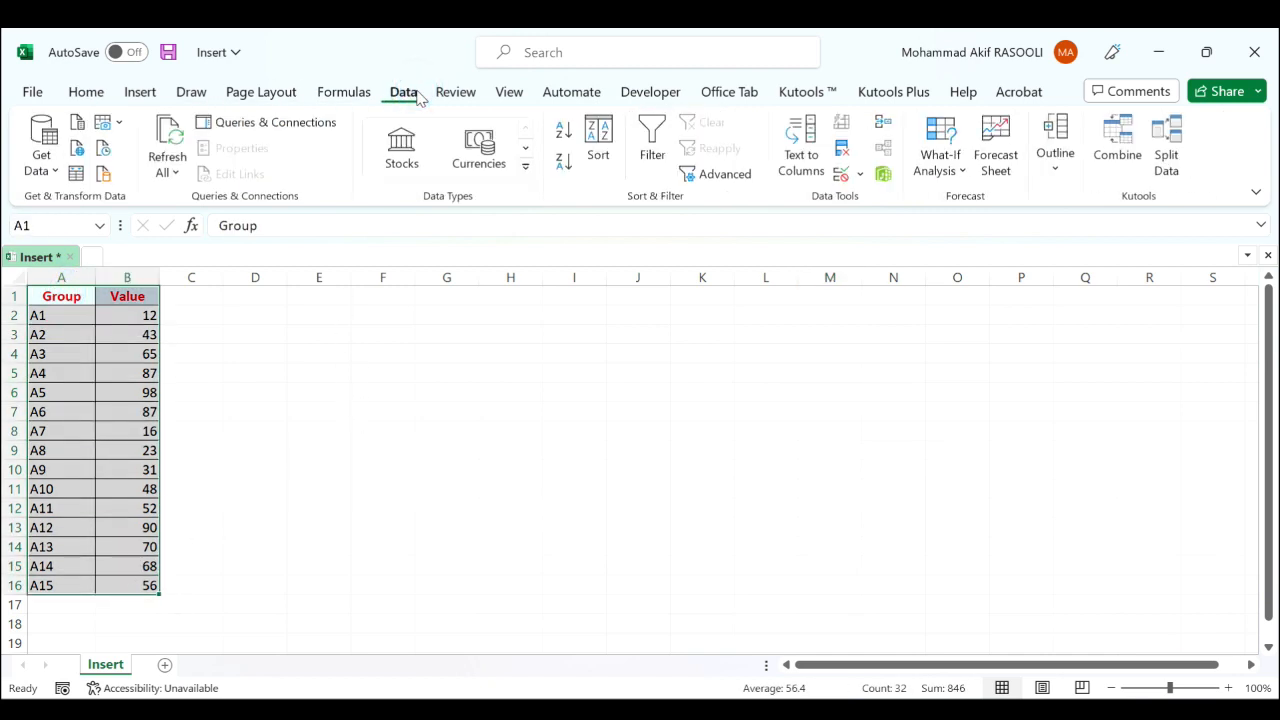
click(606, 155)
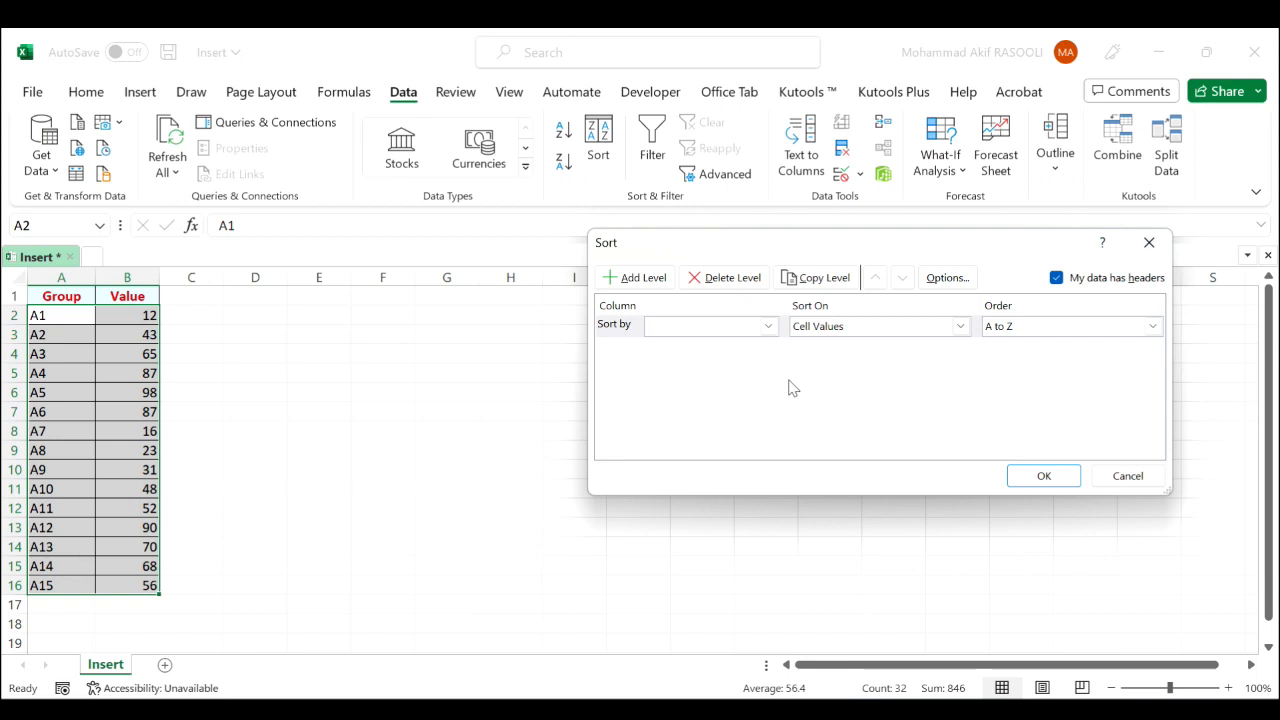
click(768, 328)
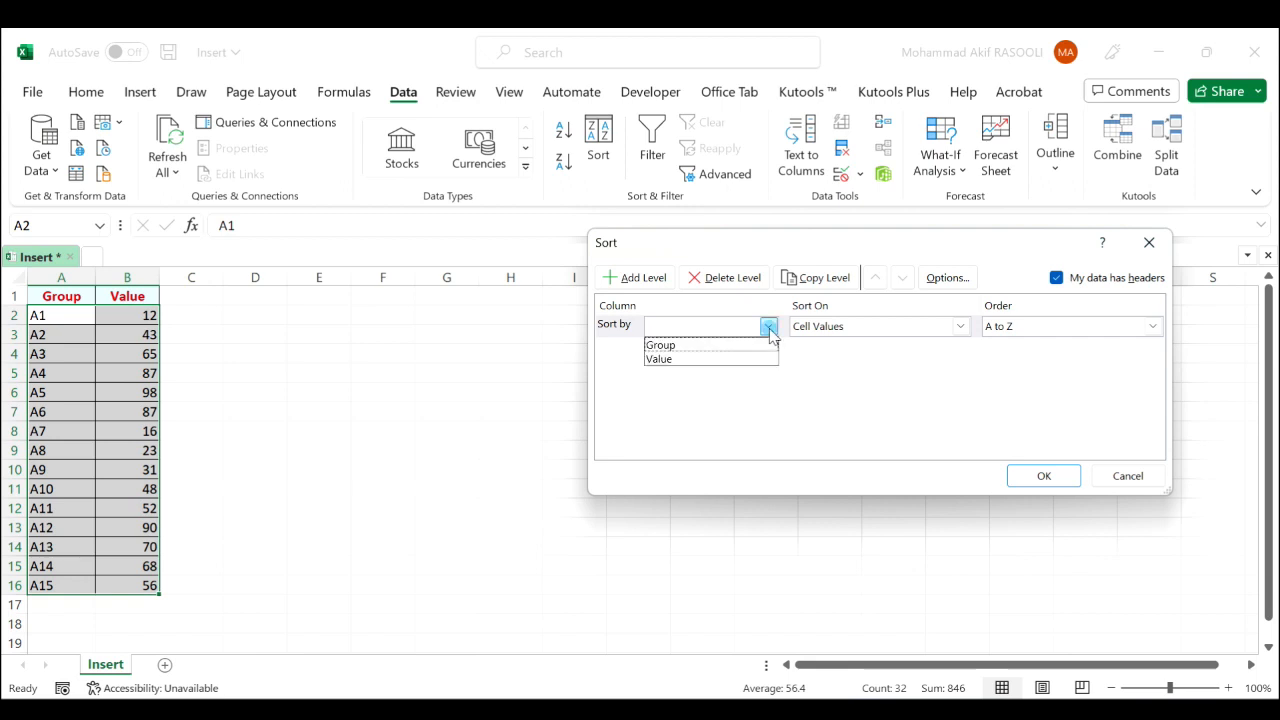
click(714, 360)
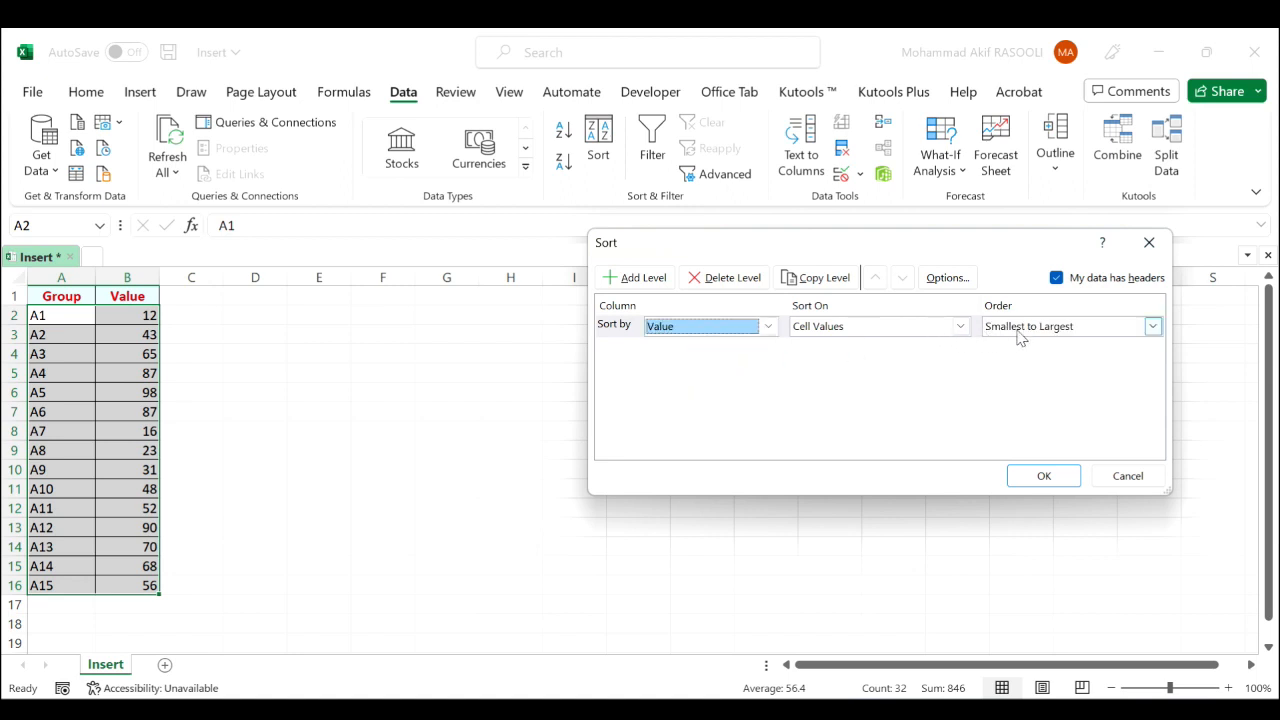
click(1068, 480)
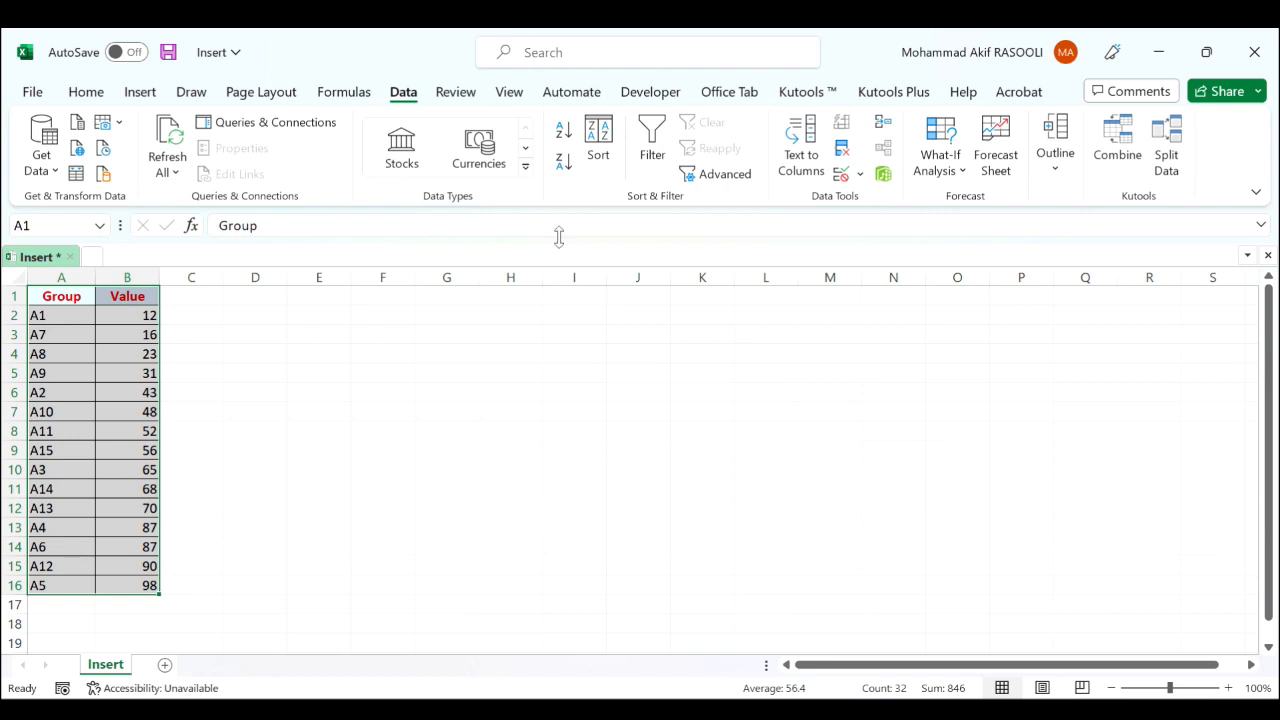
Insert a 2-D clustered column chart from the sorted Group and Value data in A1:B16
click(155, 92)
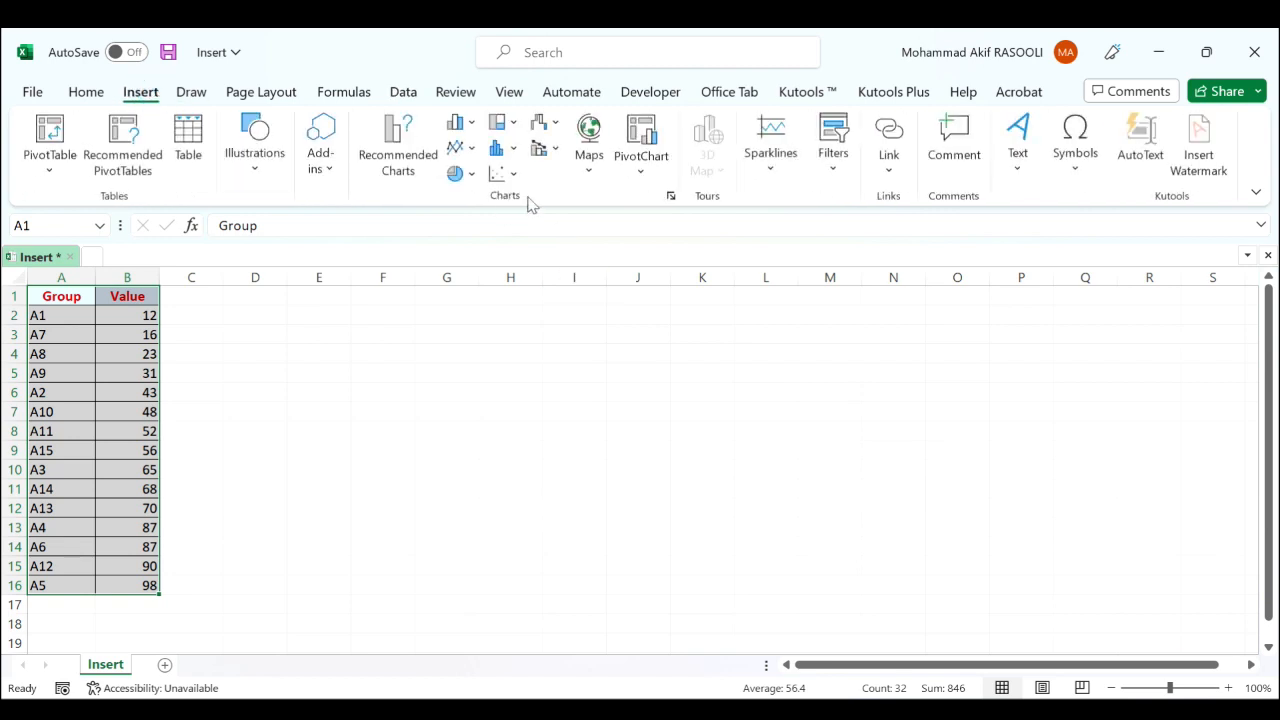
click(463, 124)
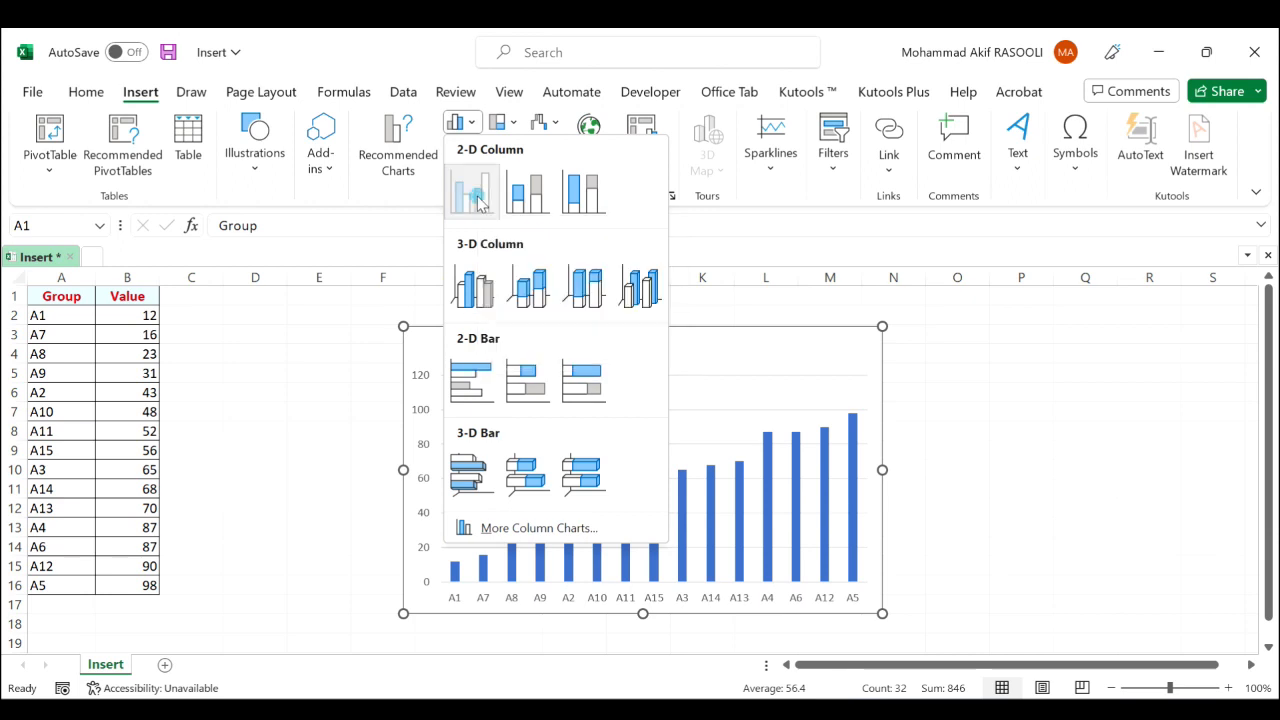
click(480, 200)
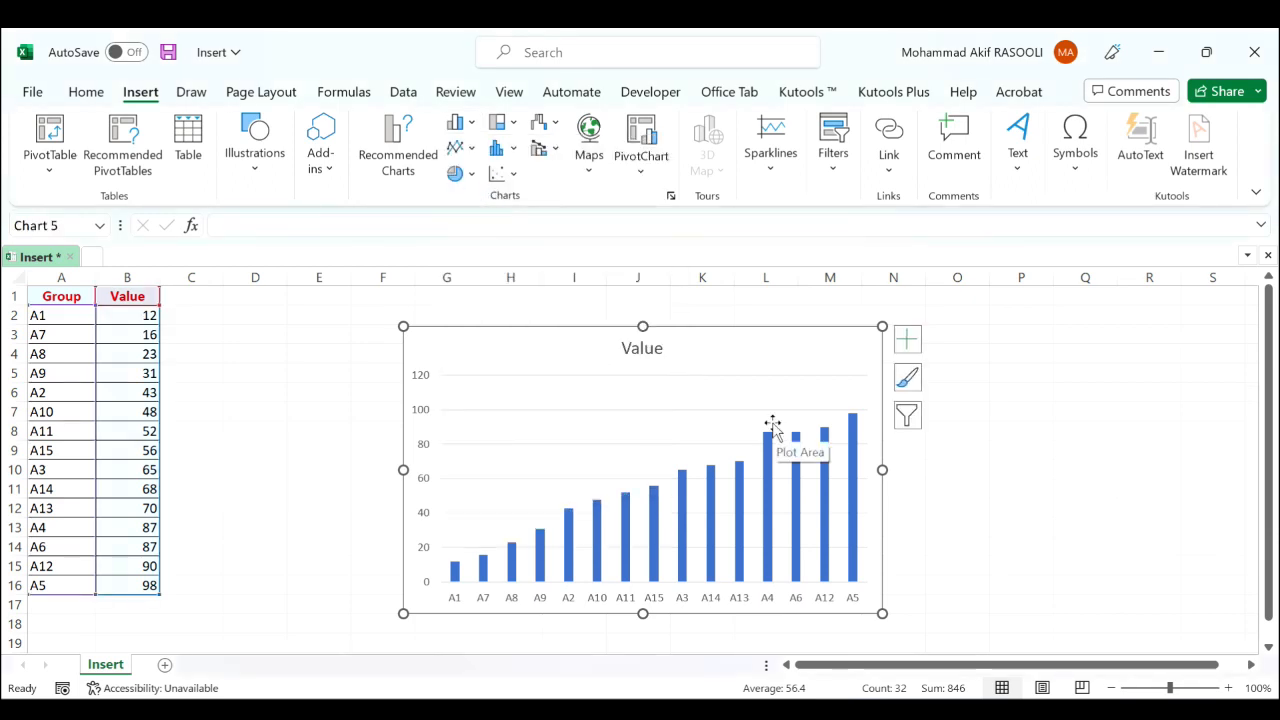
click(1000, 451)
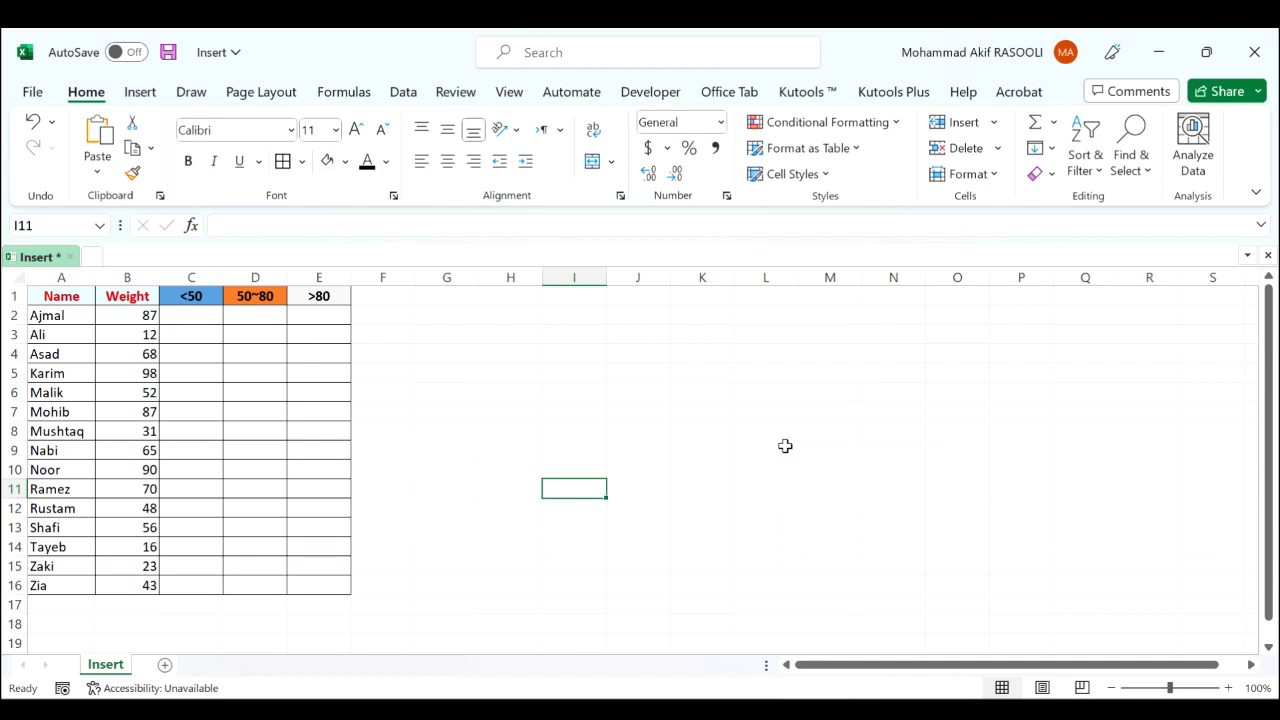
Enter the formula =IF(B2<50,B2,0) in C2, under the <50 header
click(202, 319)
text(=if)
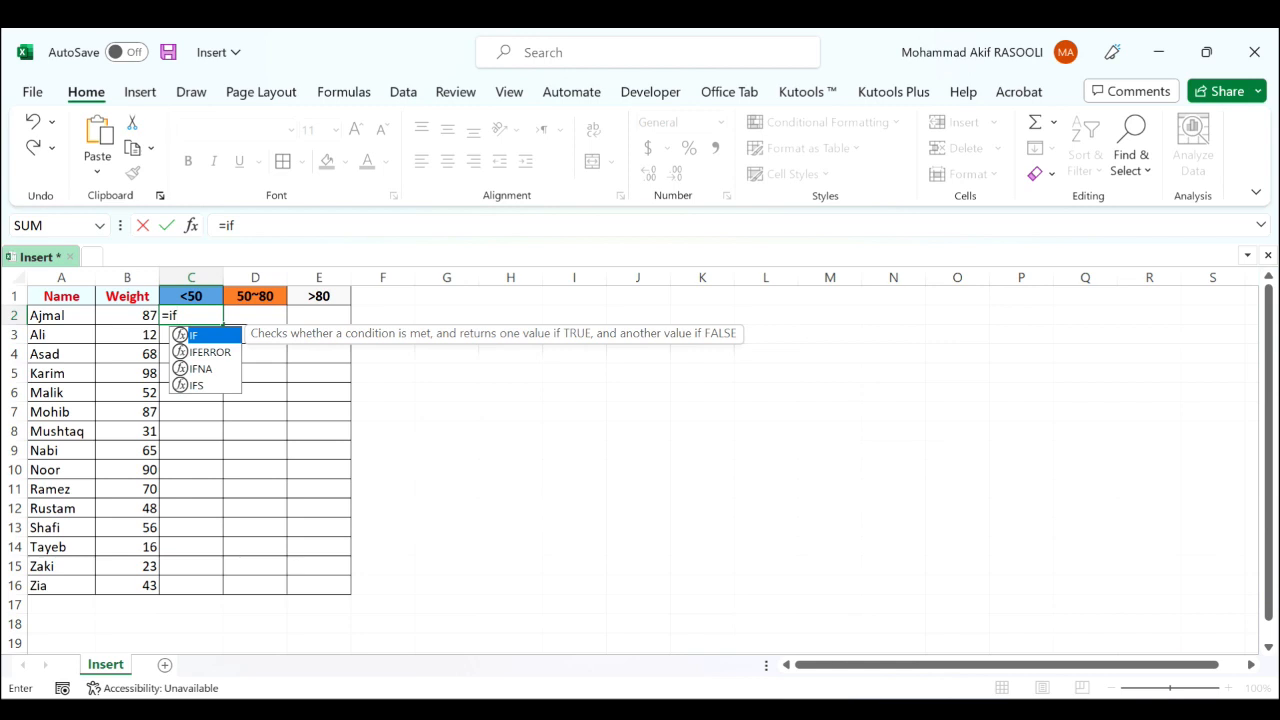
key(Tab)
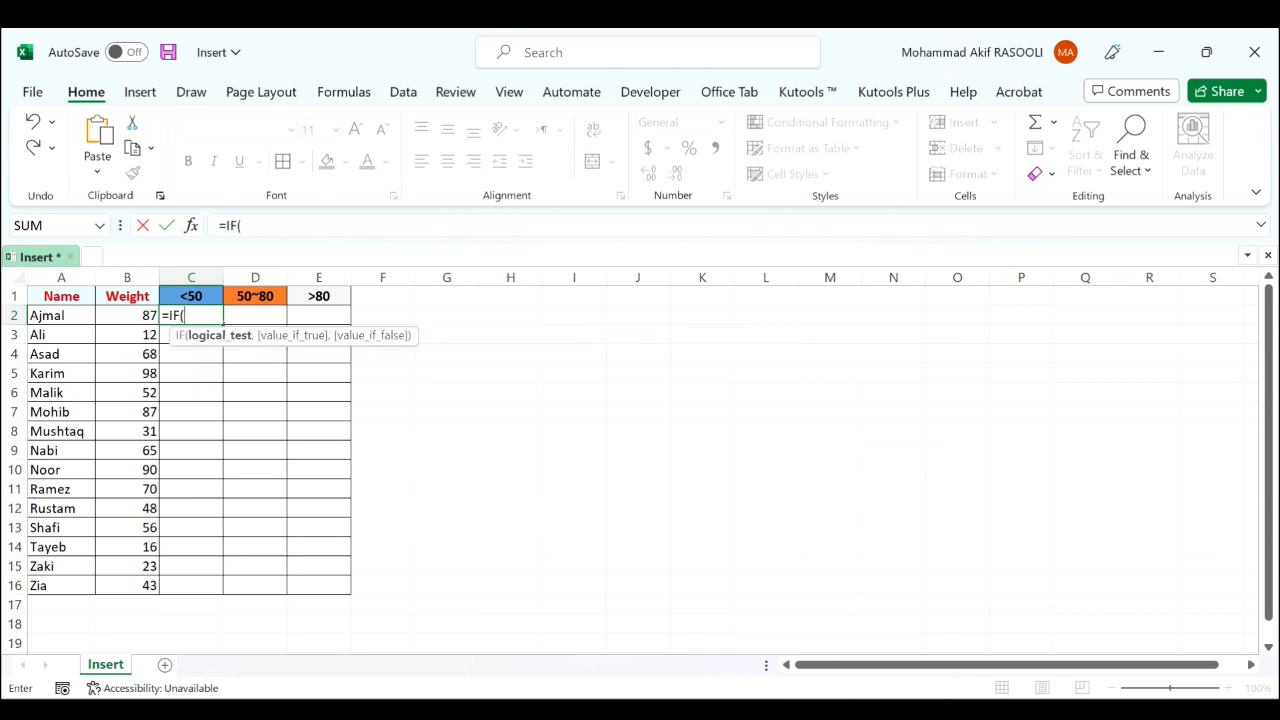
click(132, 314)
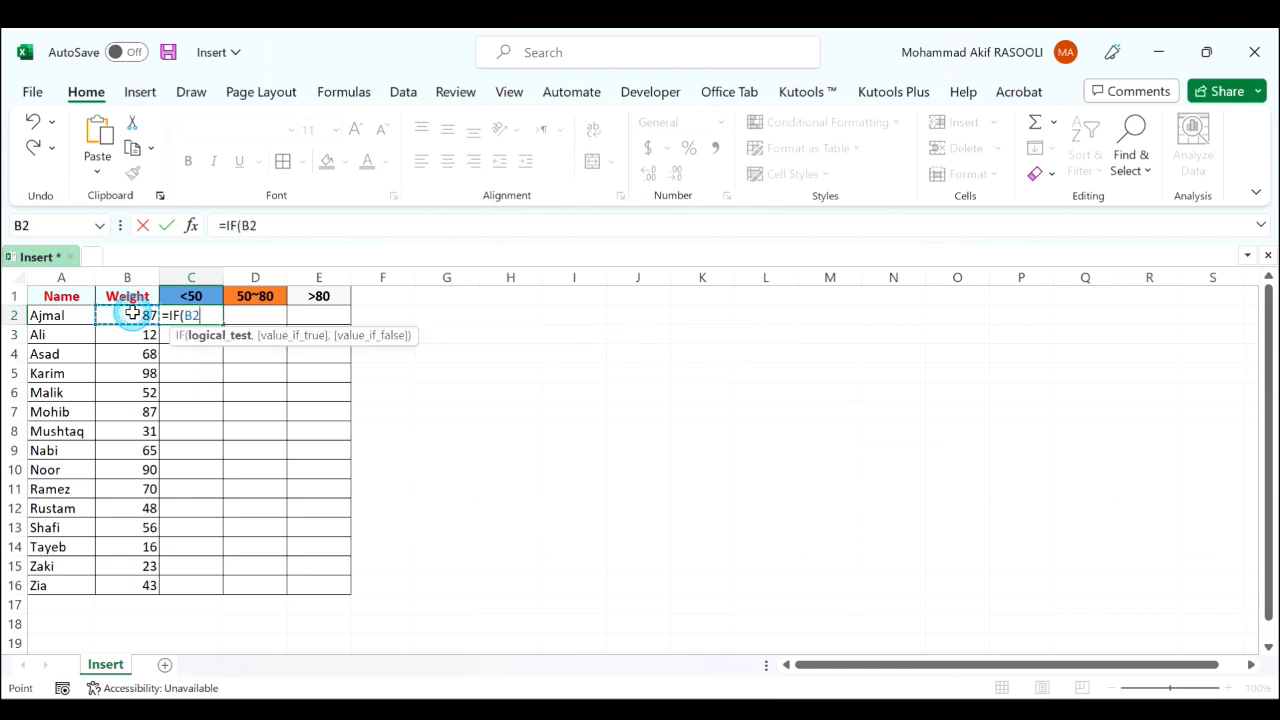
text(<50,)
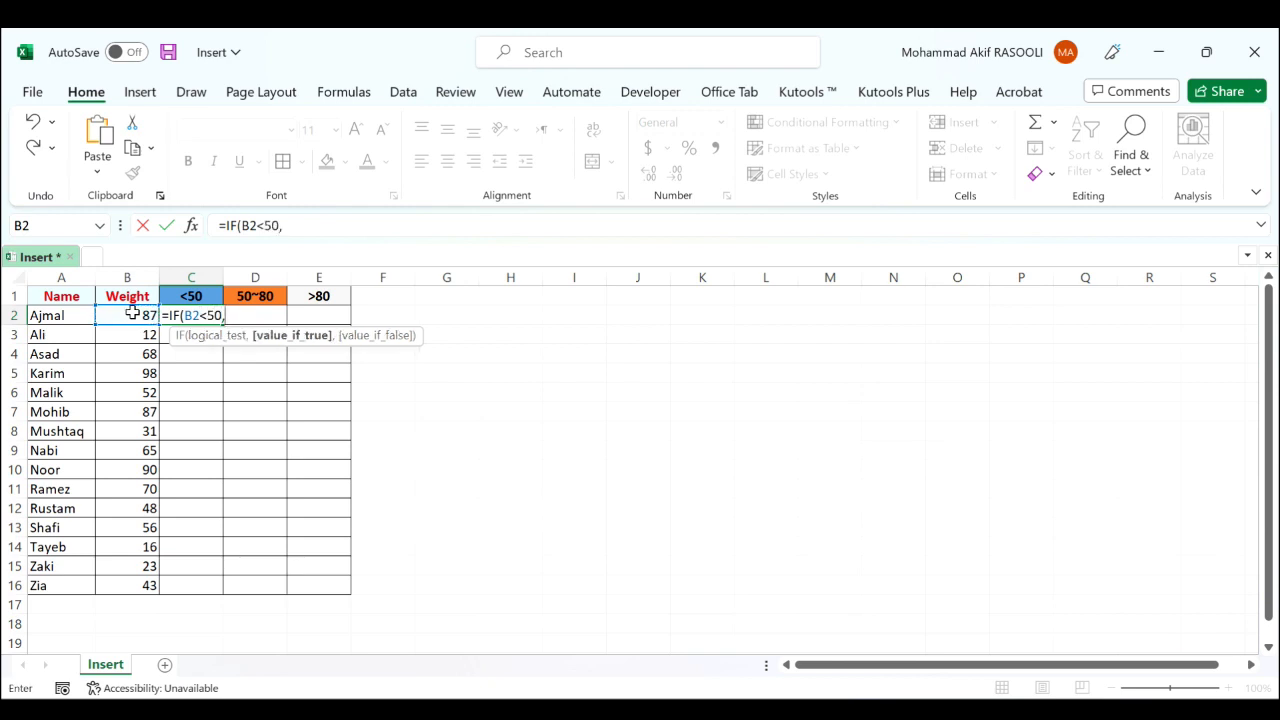
click(121, 318)
text(,)
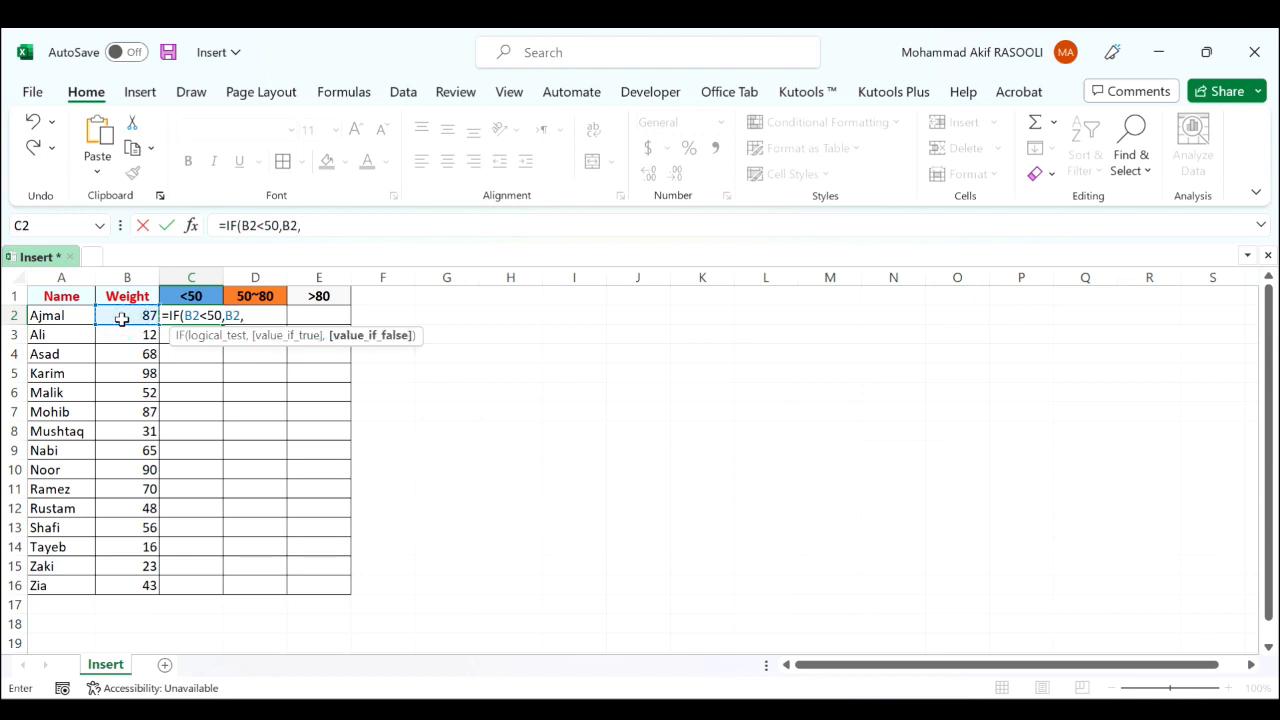
text(0))
key(Return)
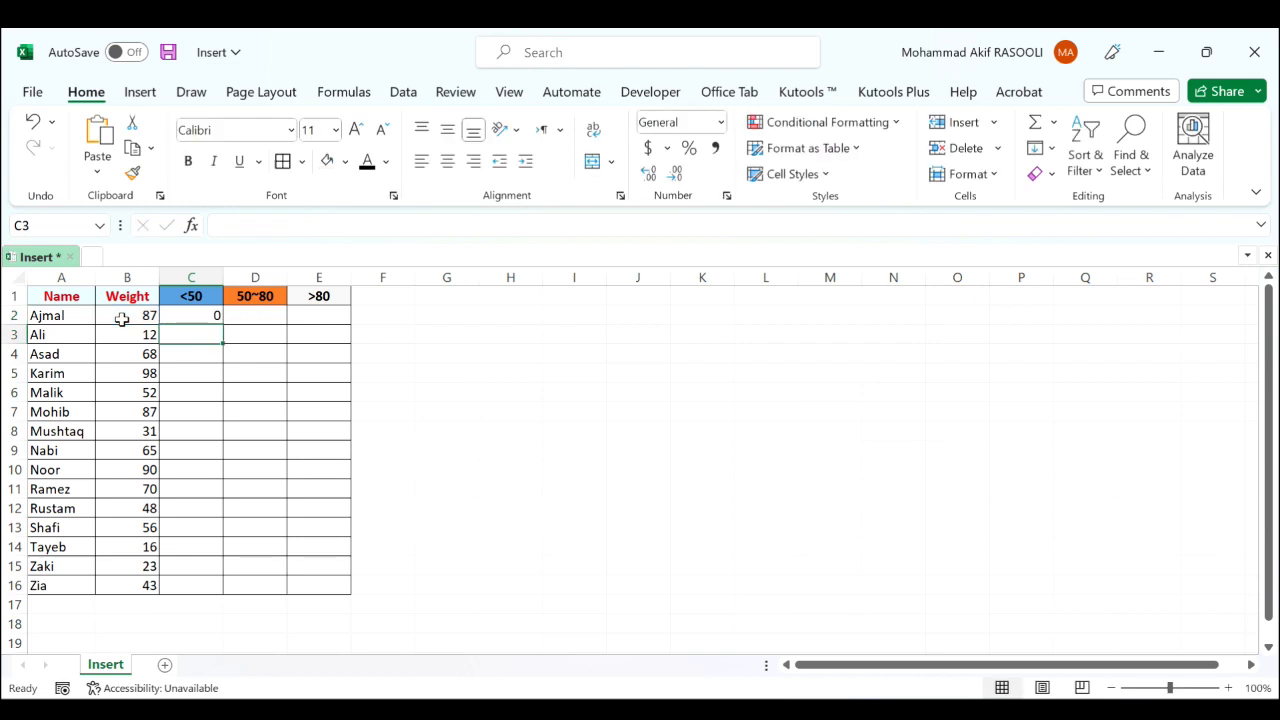
Fill the C2 formula down the <50 column to C16
click(204, 314)
drag(223, 325, 223, 325)
double_click(223, 325)
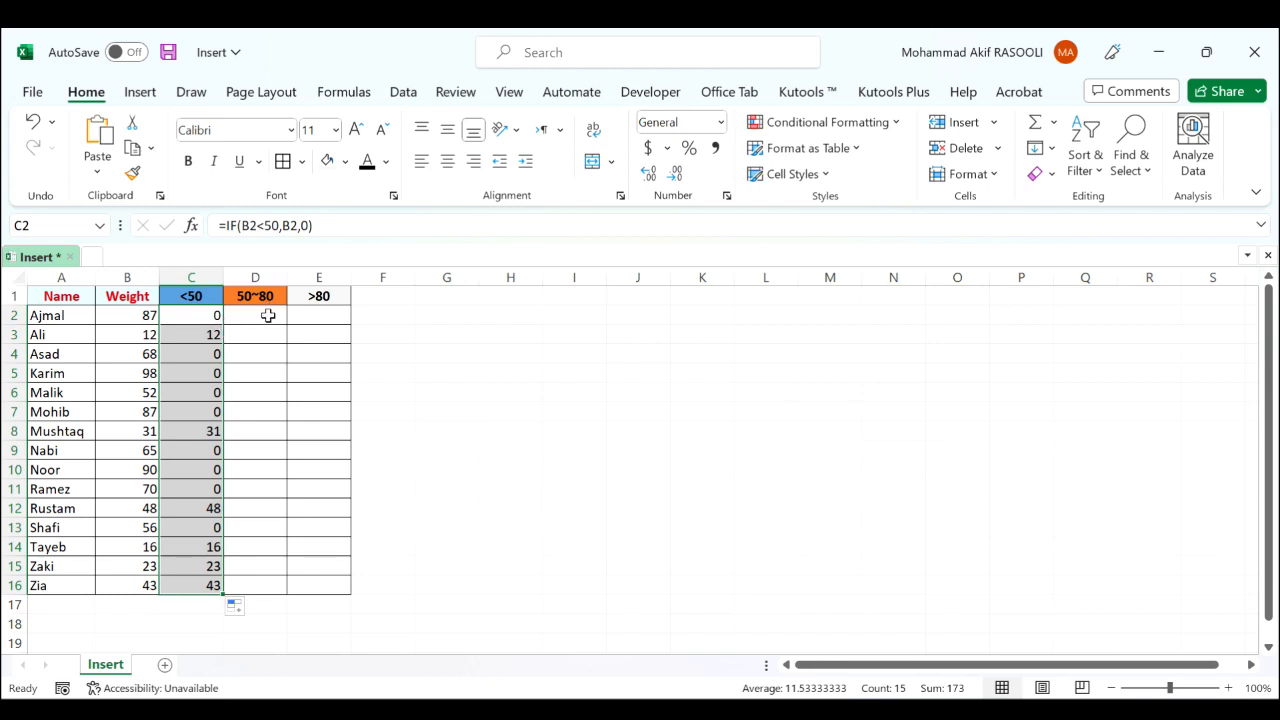
Enter the formula =IF(AND(B2>=50,B2<=80),B2,0) in D2, under the 50~80 header
click(268, 318)
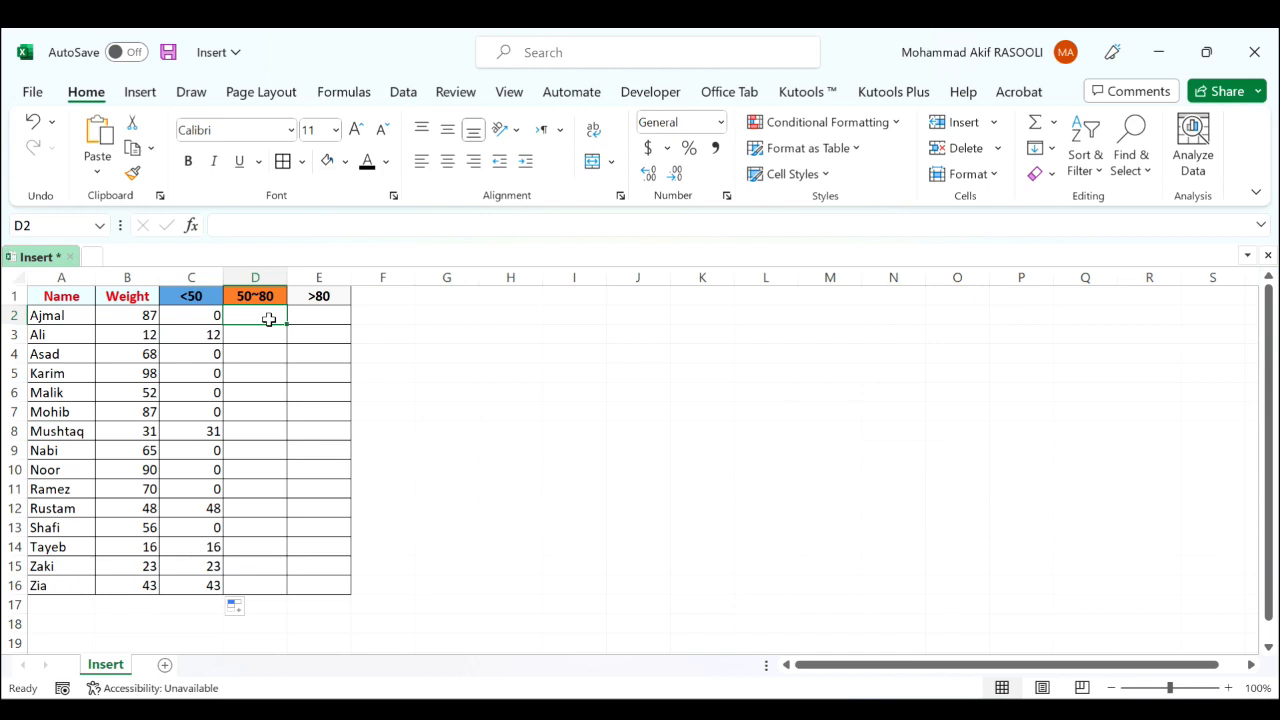
text(=IF()
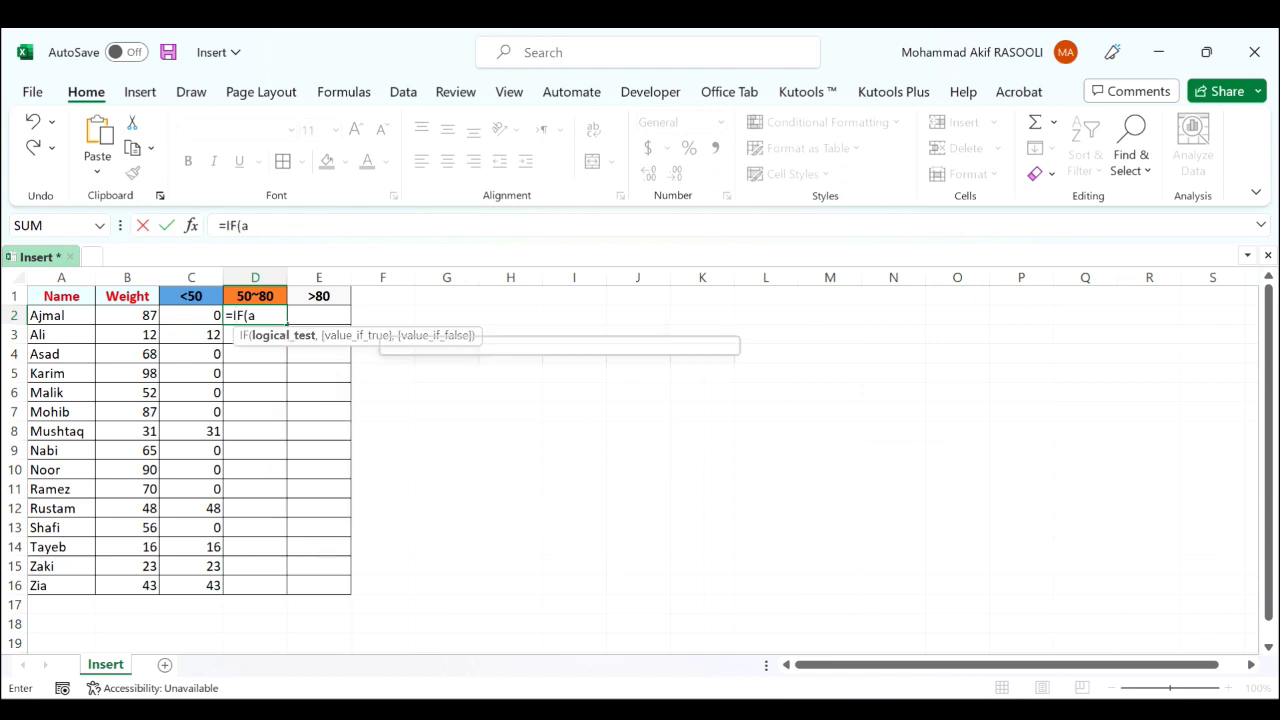
text(and)
key(Tab)
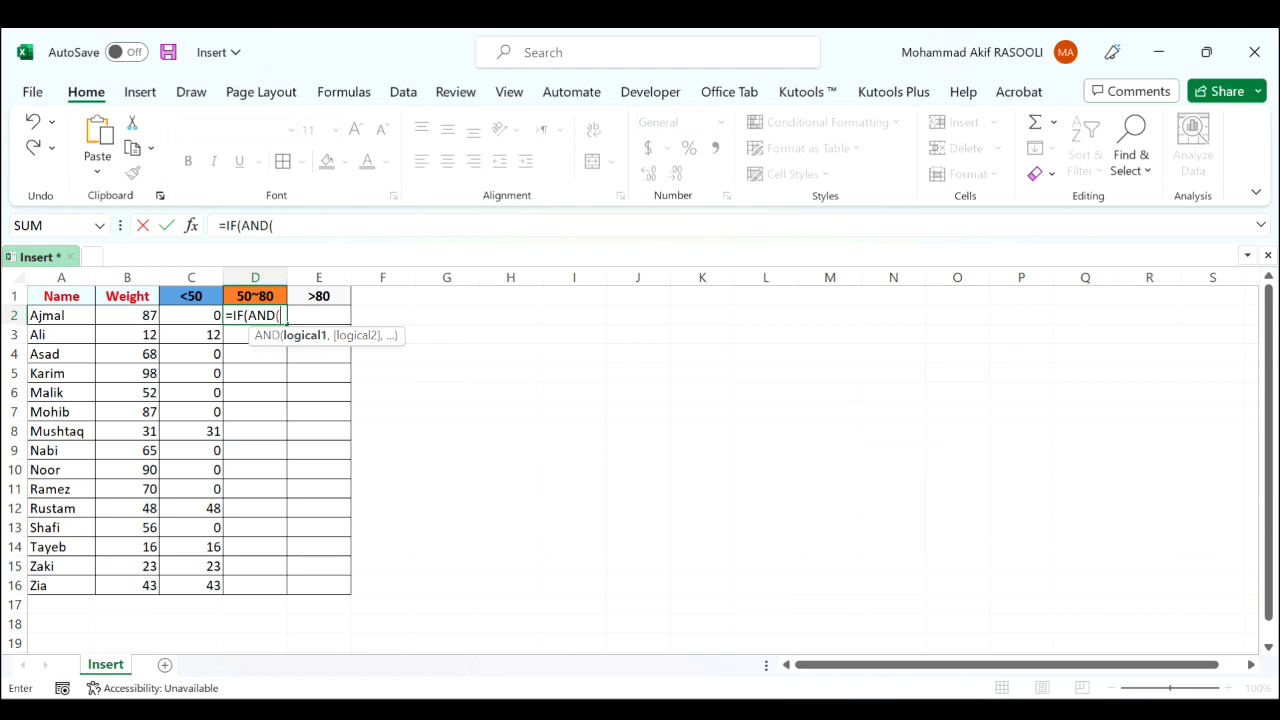
click(141, 316)
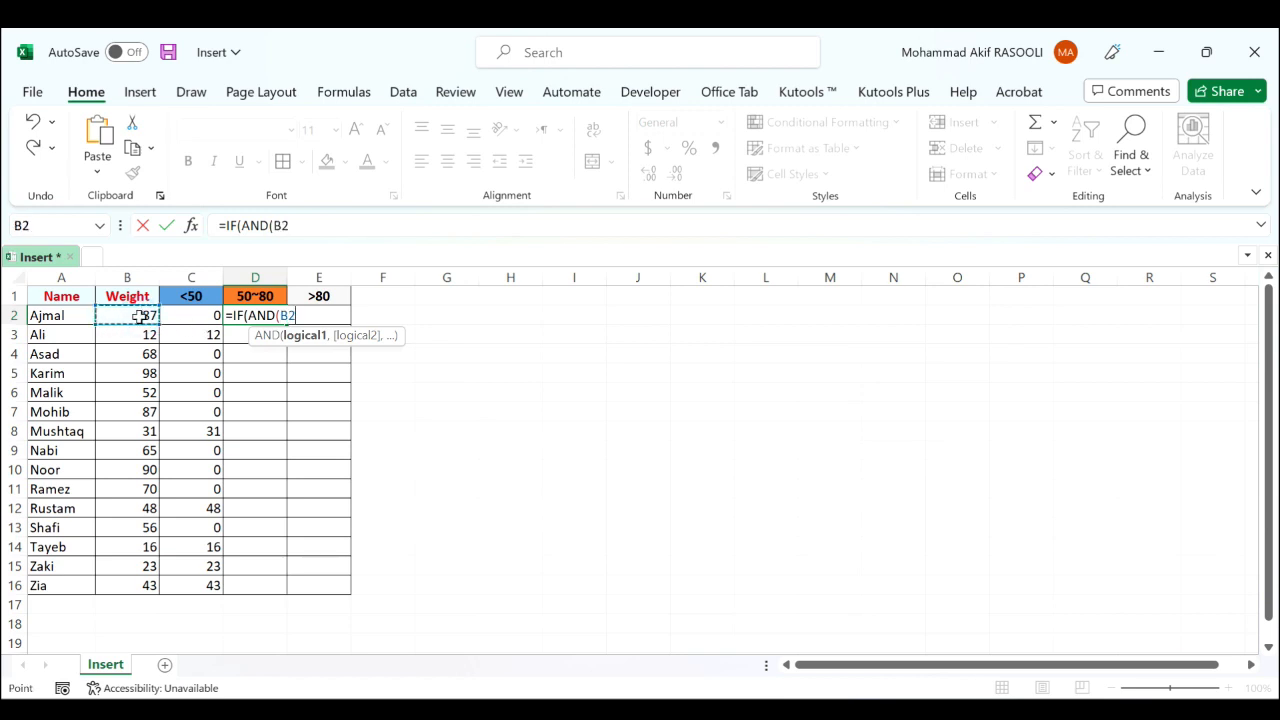
text(>=50)
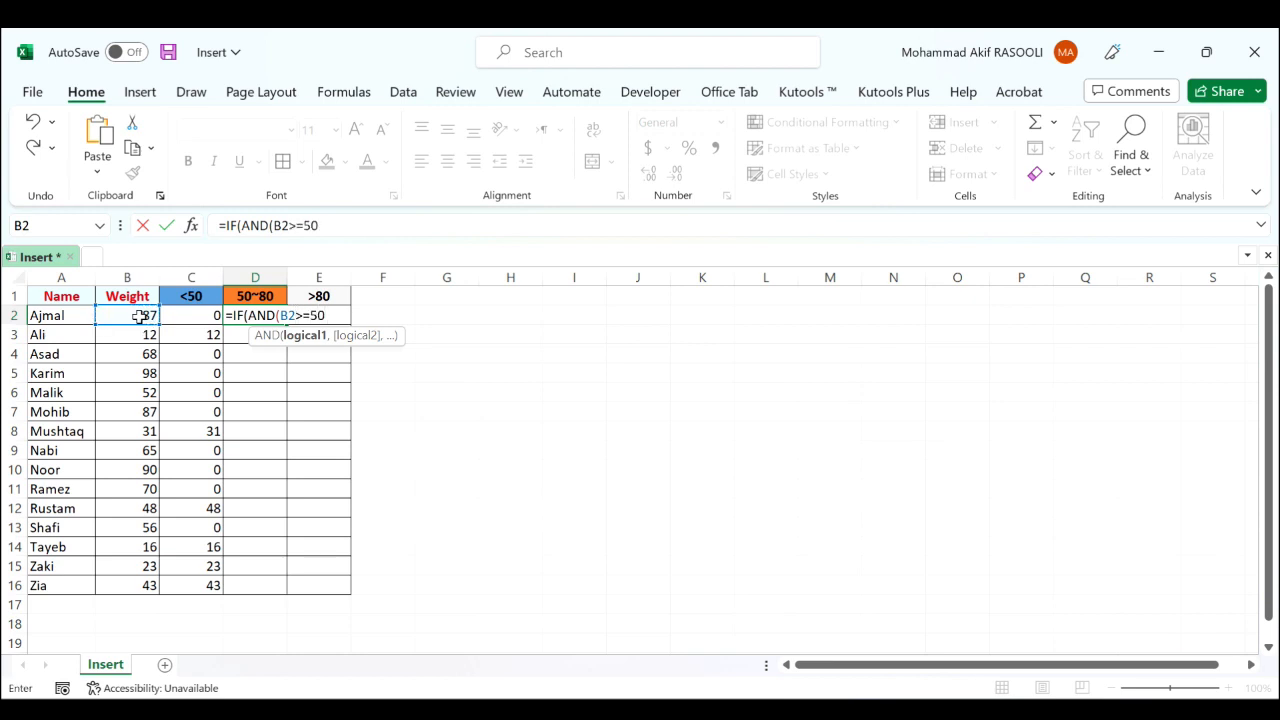
text(,)
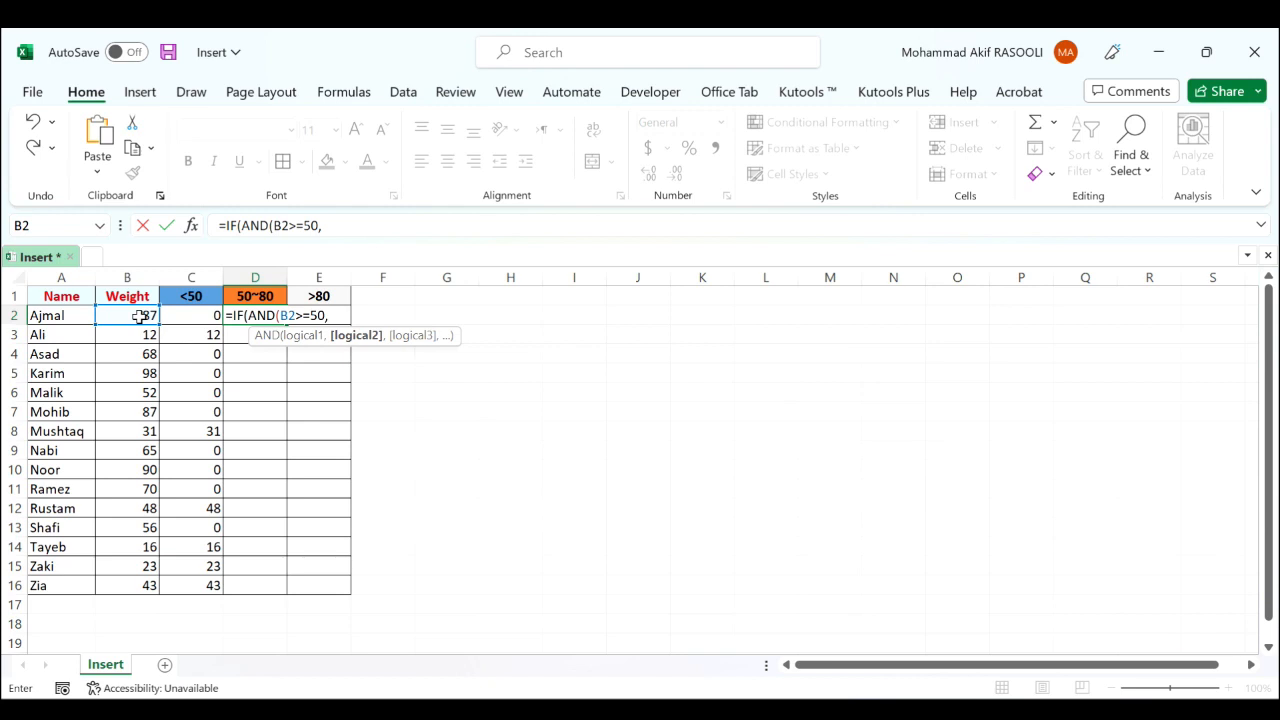
click(140, 316)
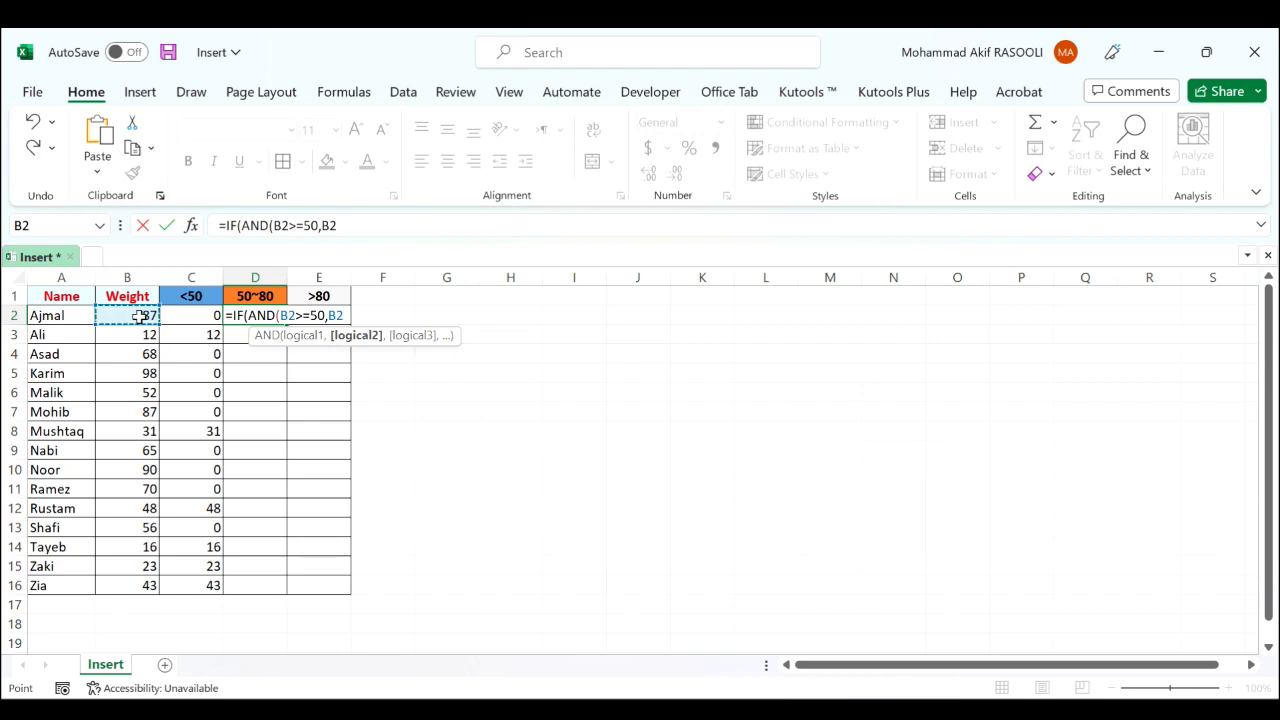
text(<=80),)
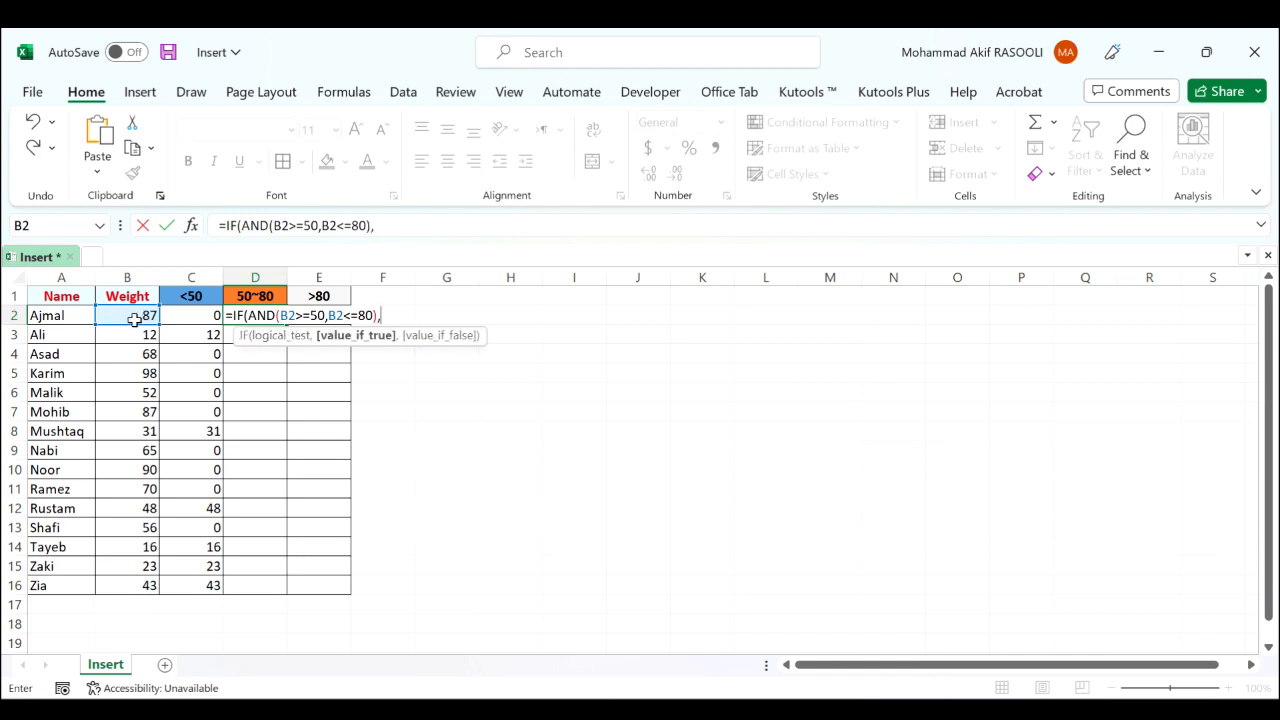
click(127, 318)
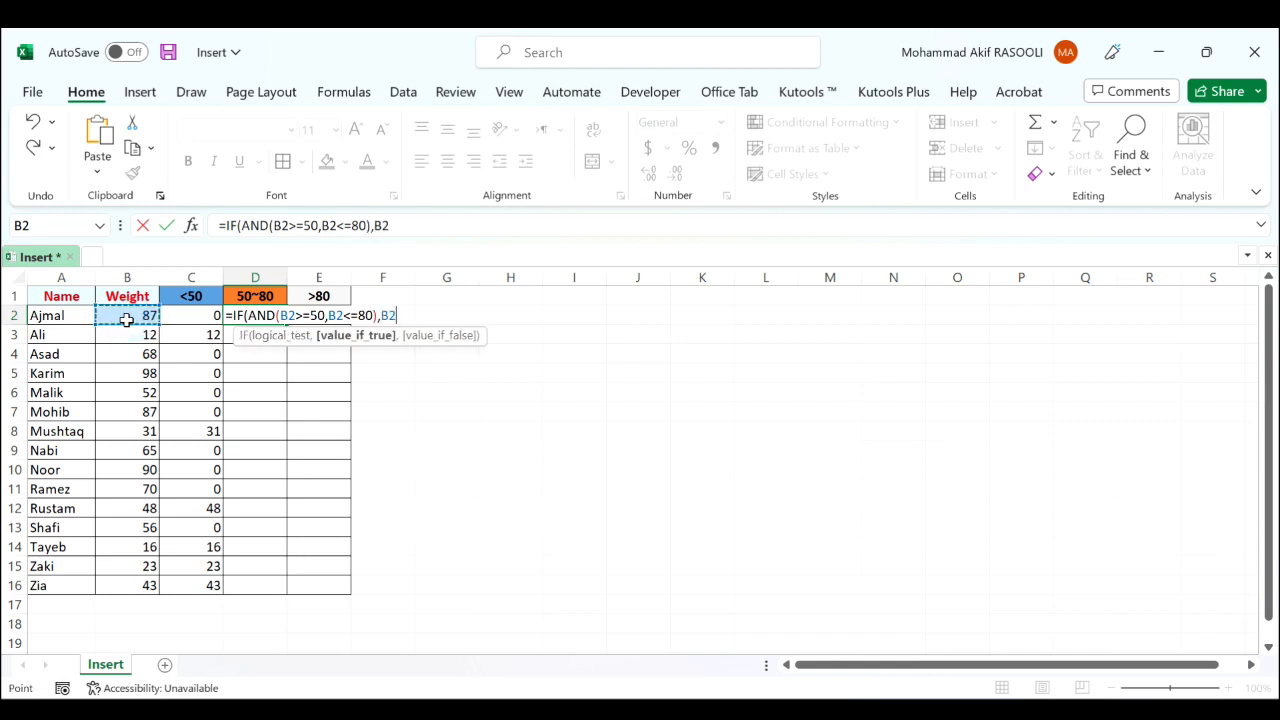
text(,0)
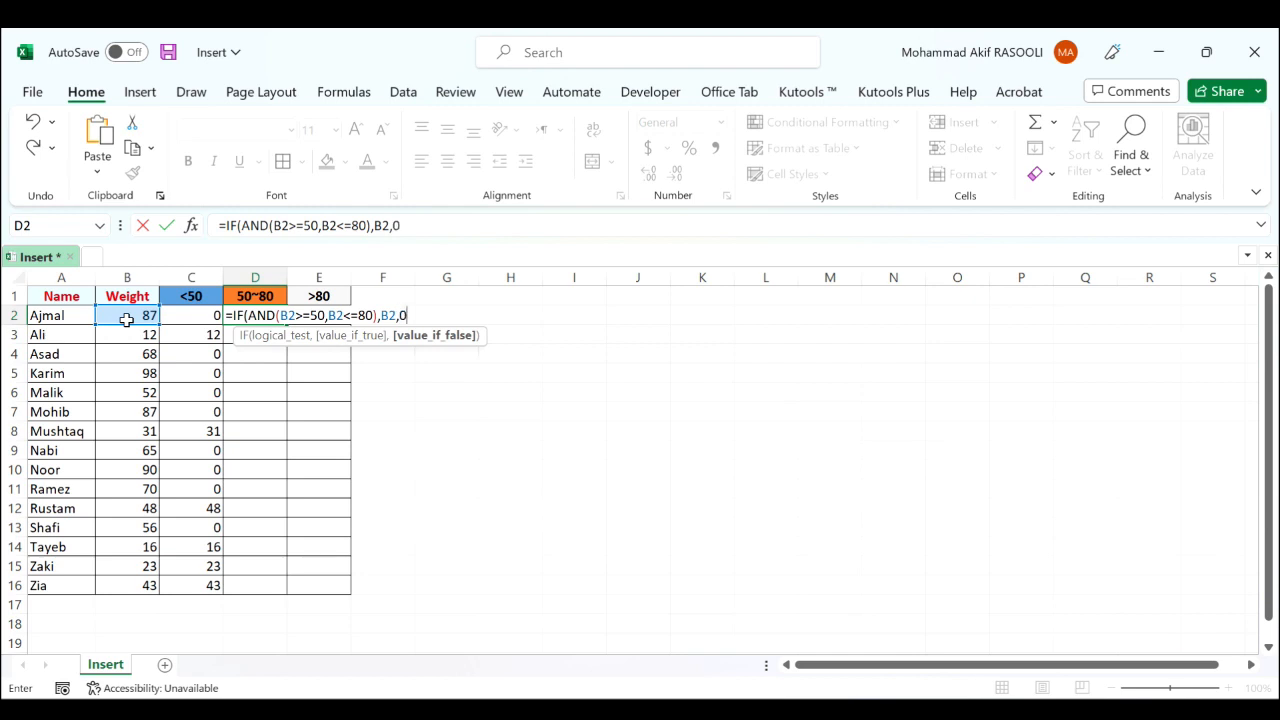
text())
key(Return)
Fill the D2 formula down the 50~80 column
click(265, 313)
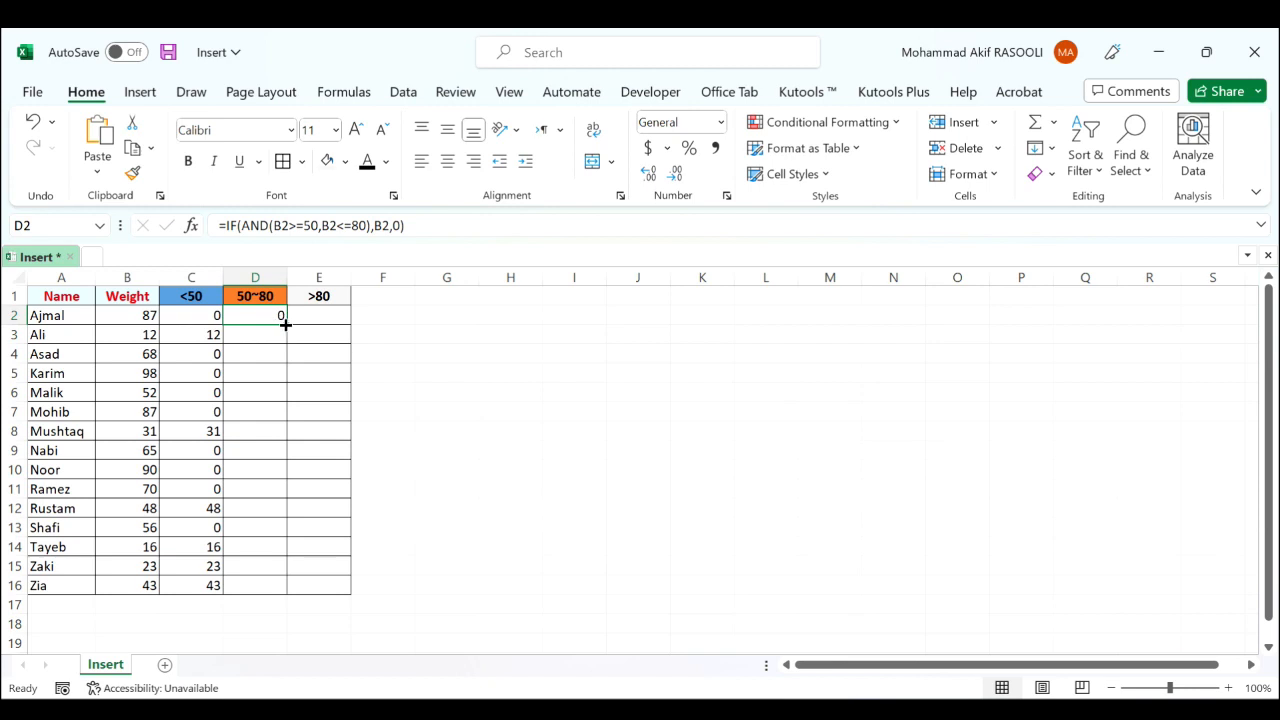
Fill the D2 formula down the 50~80 column to row 16 and enter =IF(B2>80,B2,0) in E2
double_click(285, 324)
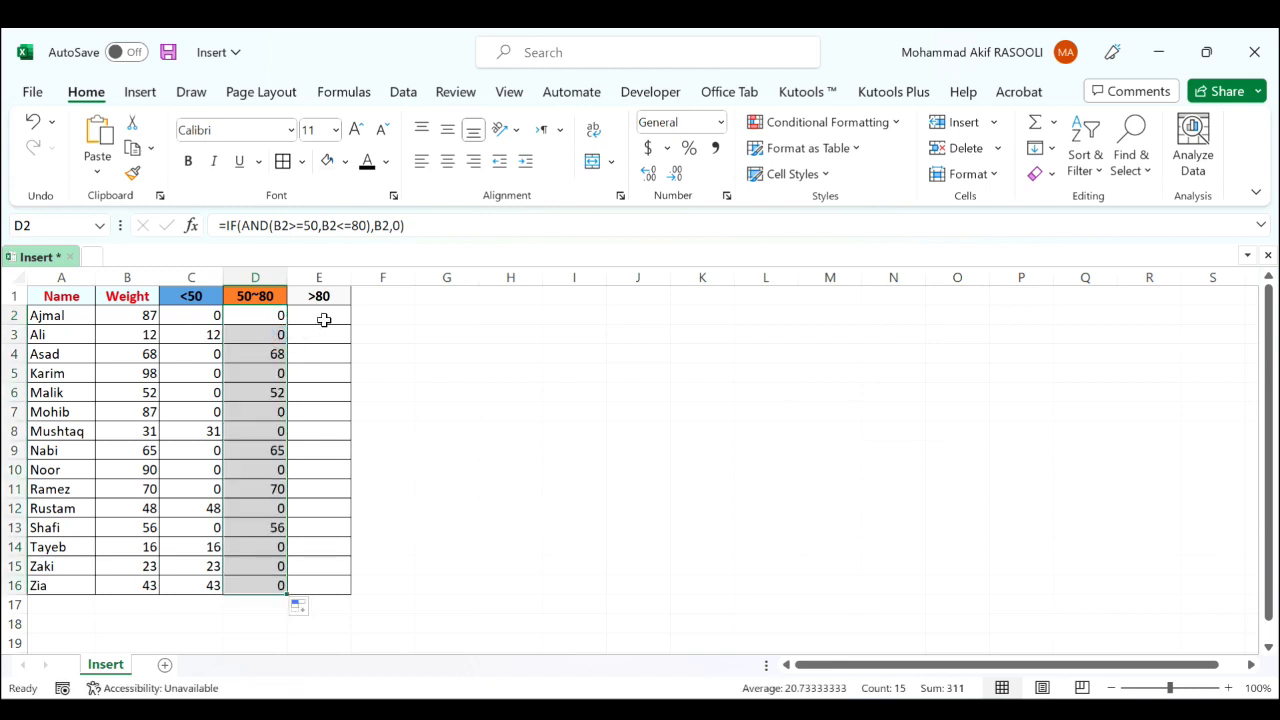
click(343, 317)
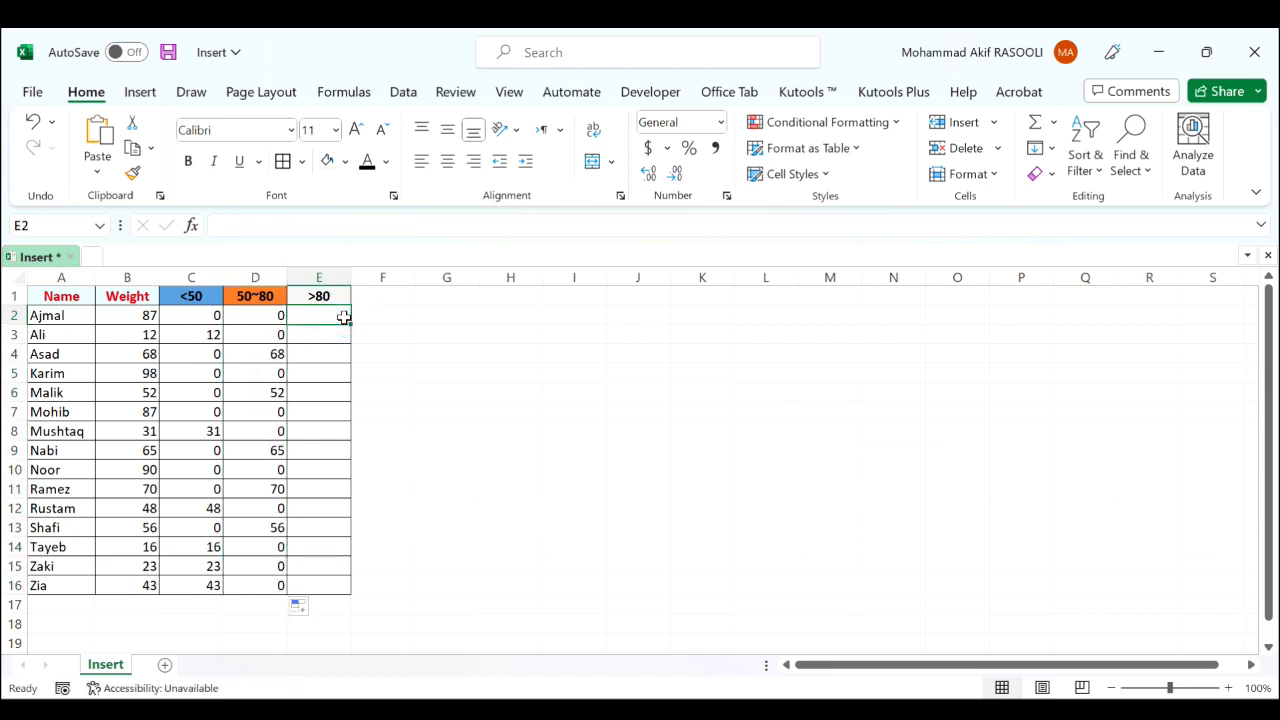
text(=if)
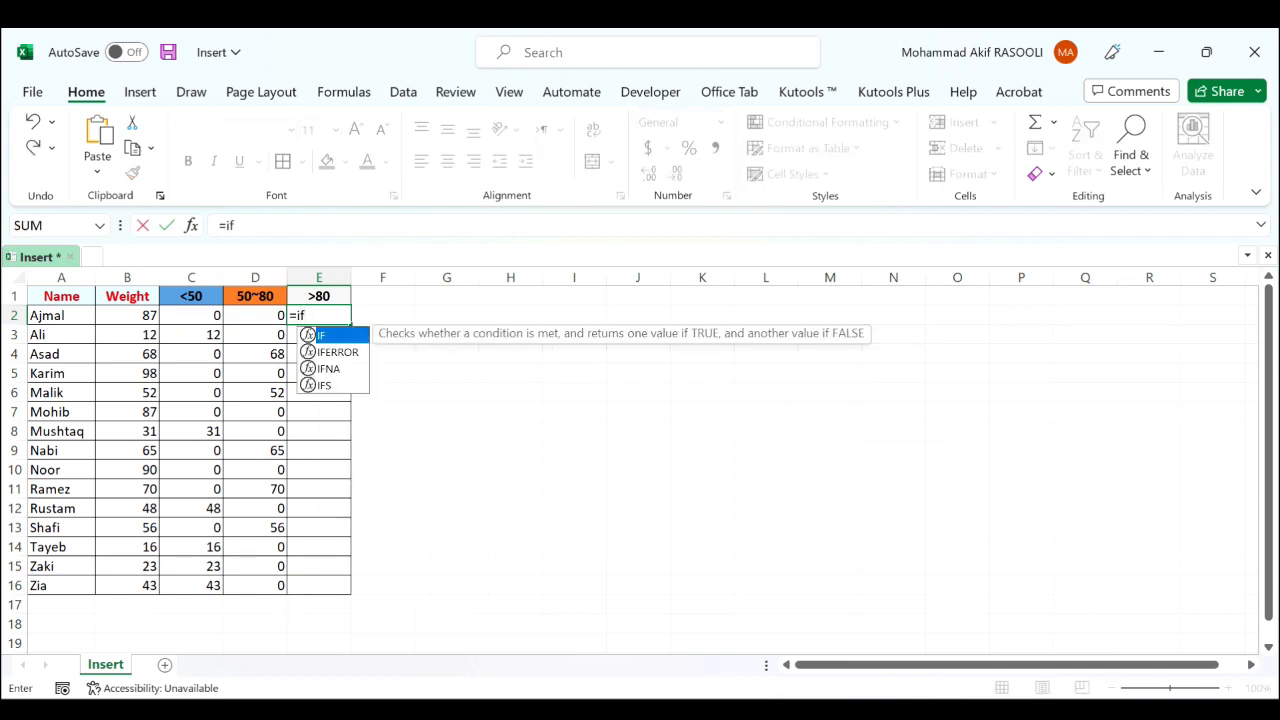
key(Tab)
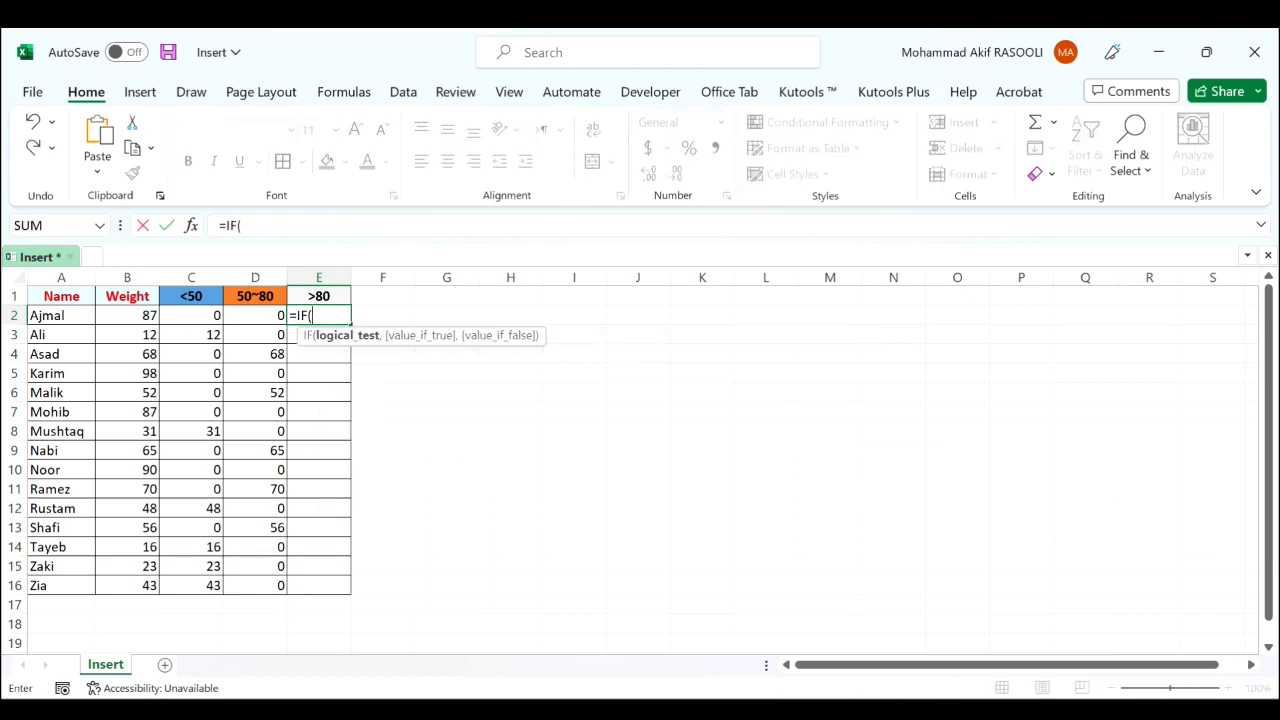
click(134, 315)
text(>)
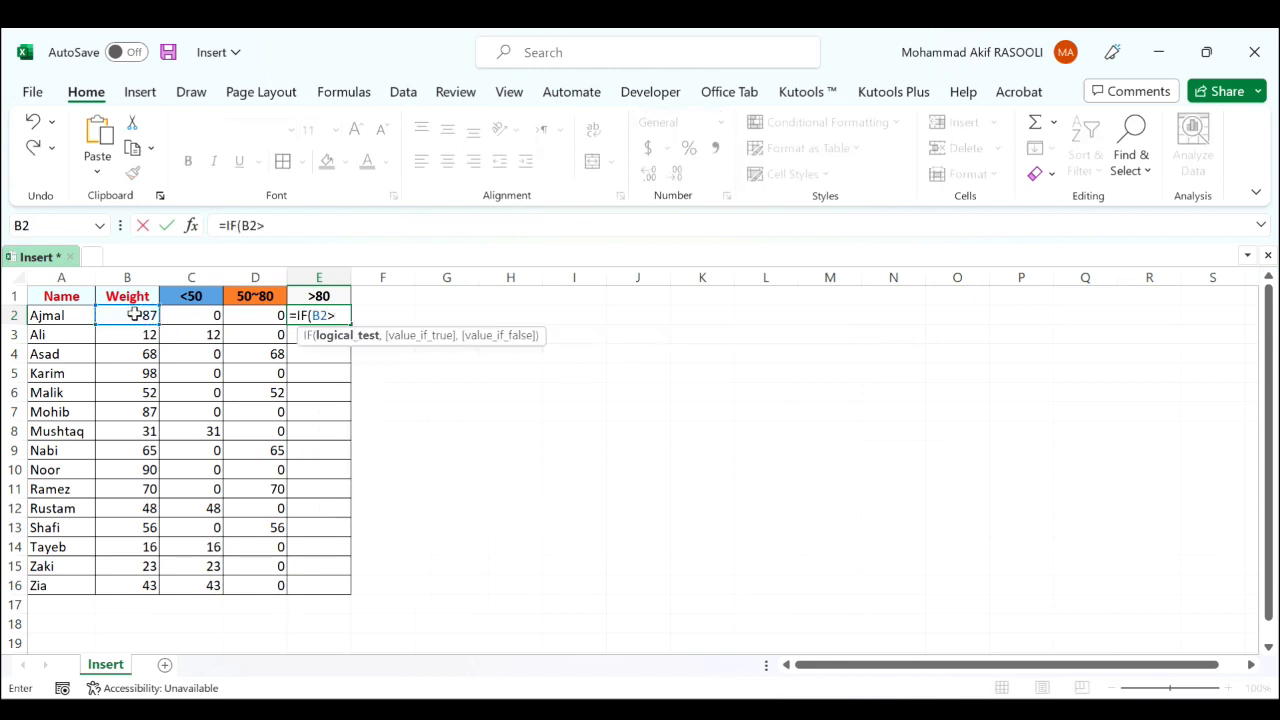
text(80,)
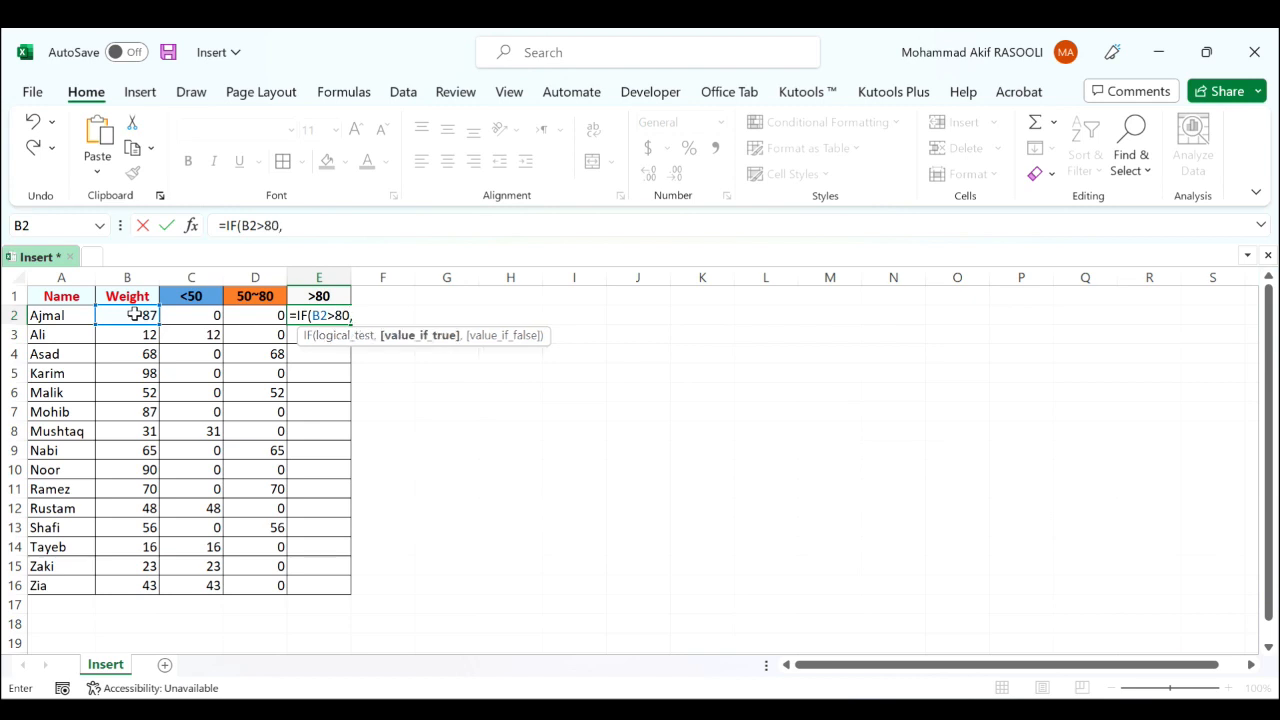
click(134, 315)
text(,)
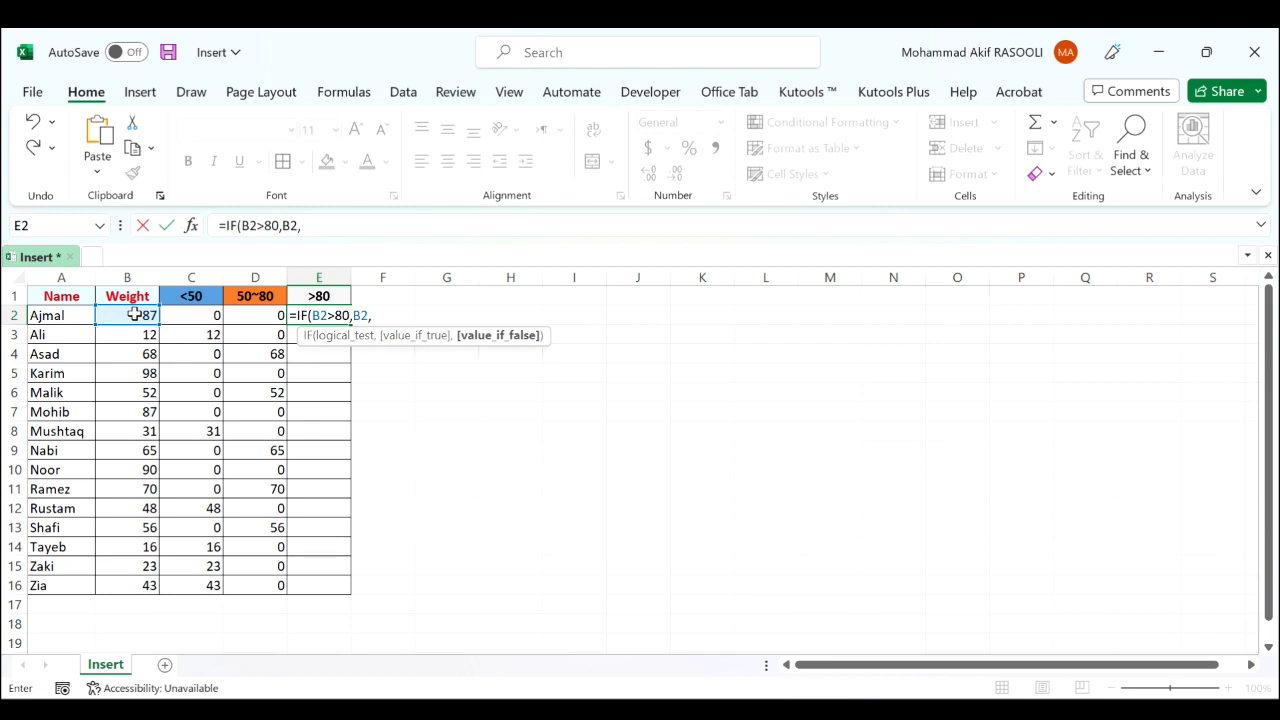
text(0))
key(Return)
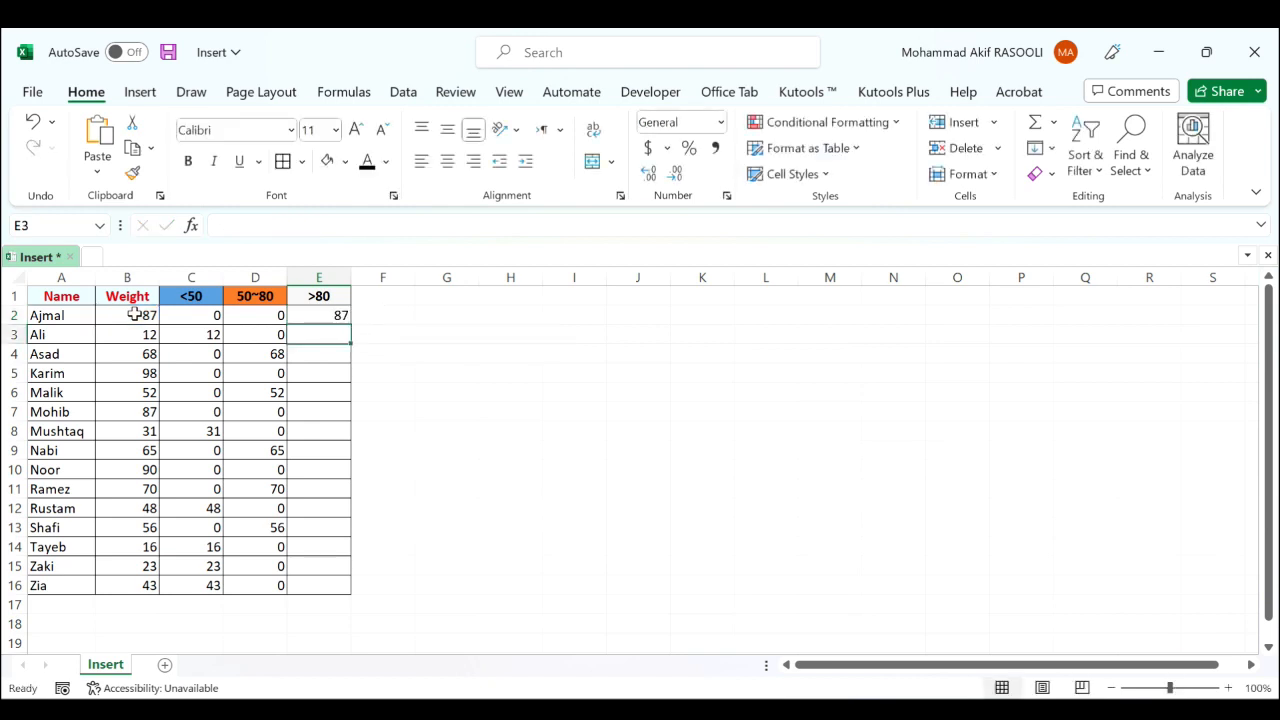
Copy the E2 formula down the >80 column through row 16
click(314, 315)
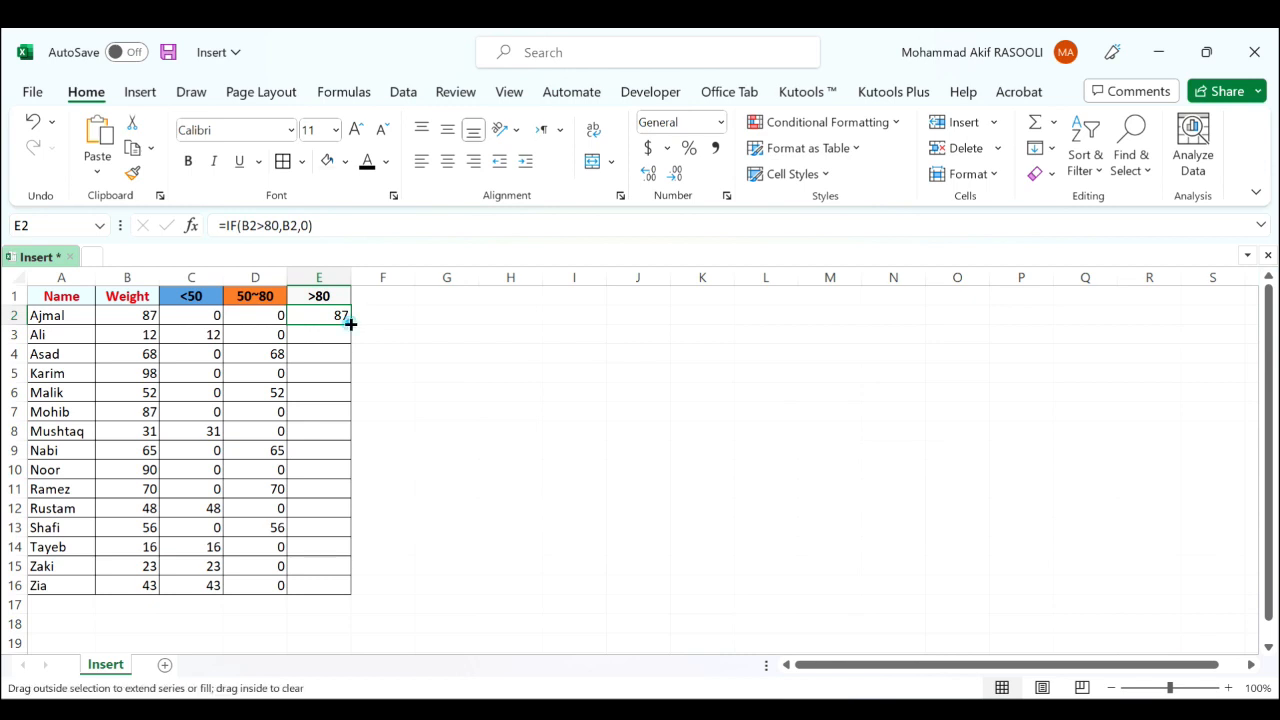
double_click(351, 324)
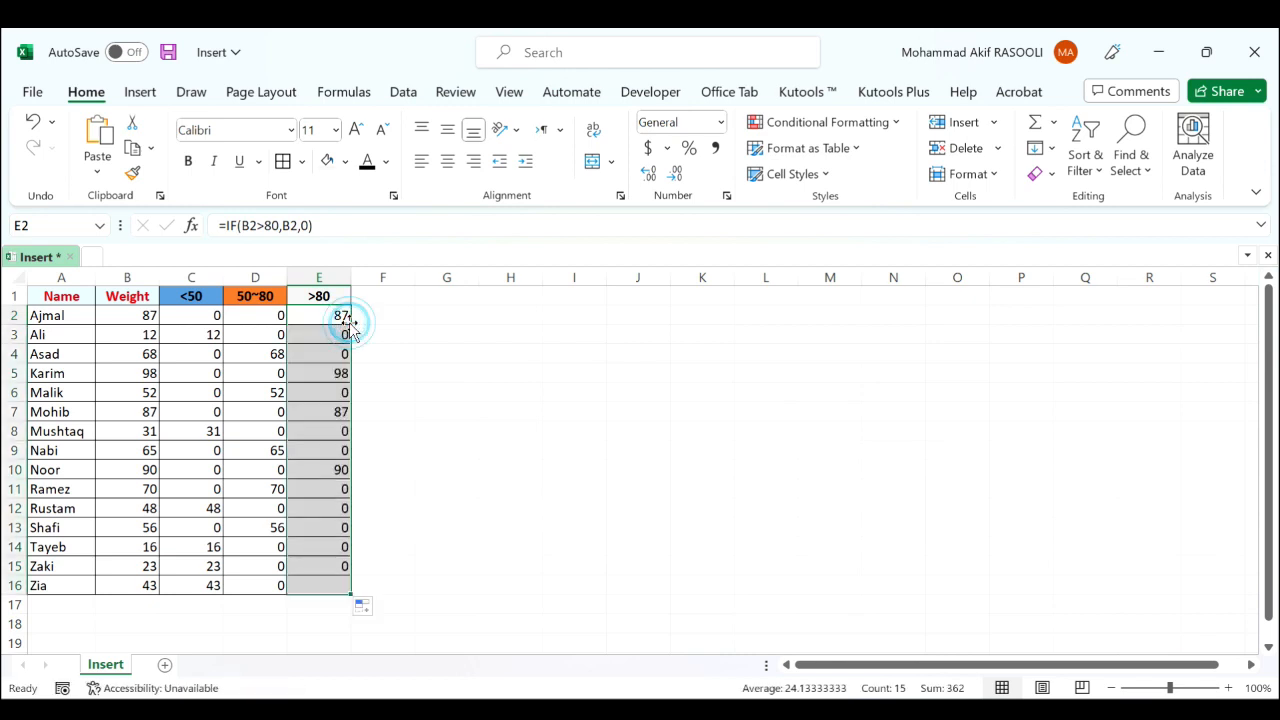
click(319, 527)
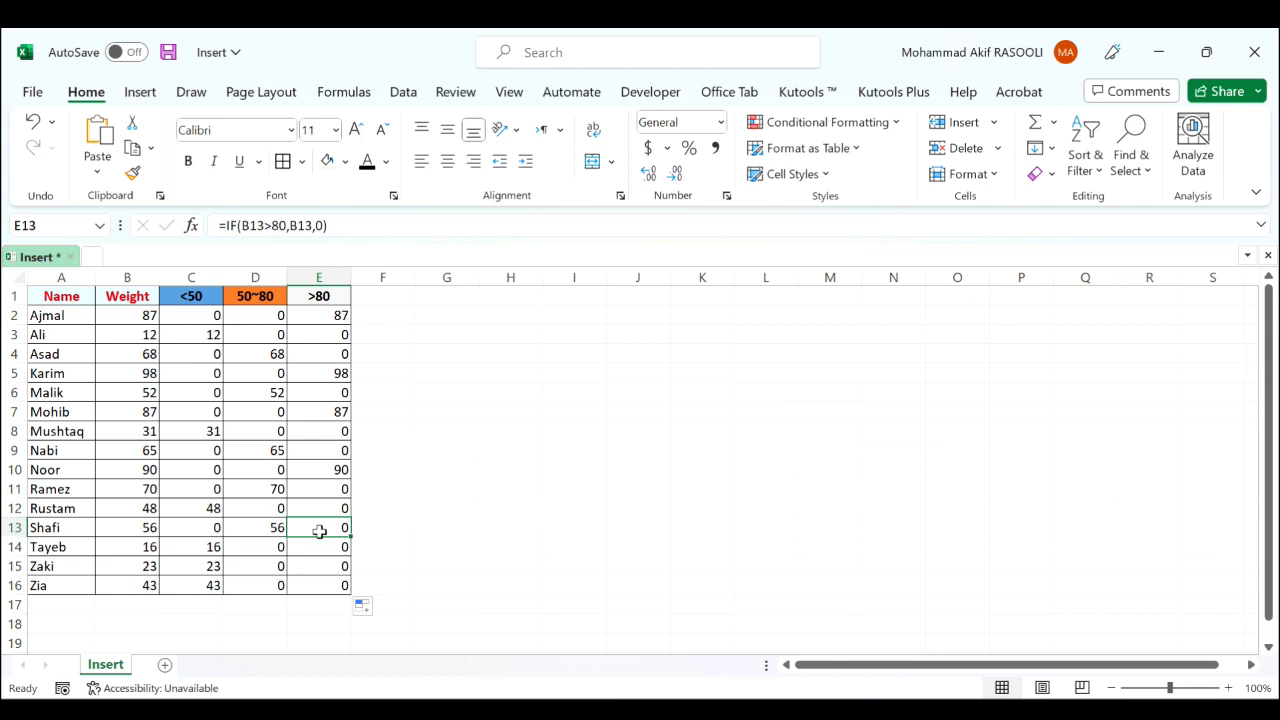
Insert a 2-D clustered column chart from the Name, <50, 50~80 and >80 columns, excluding Weight
click(79, 278)
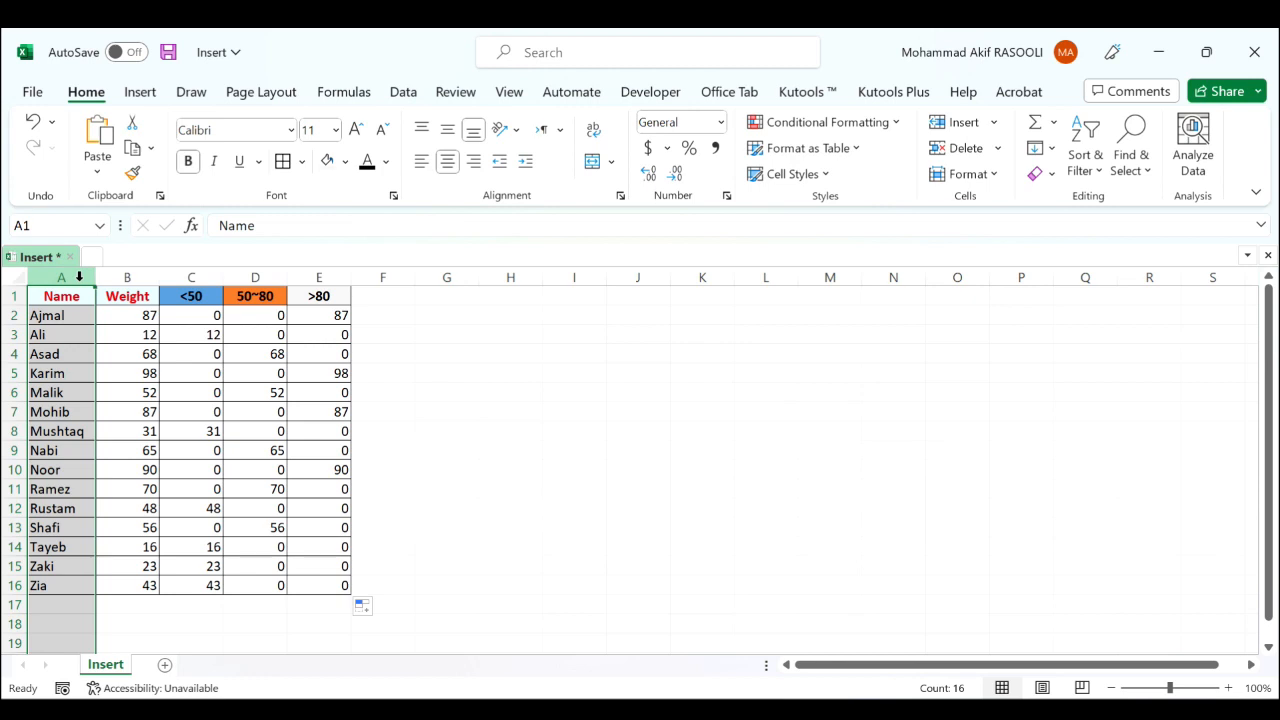
ctrl+click(196, 278)
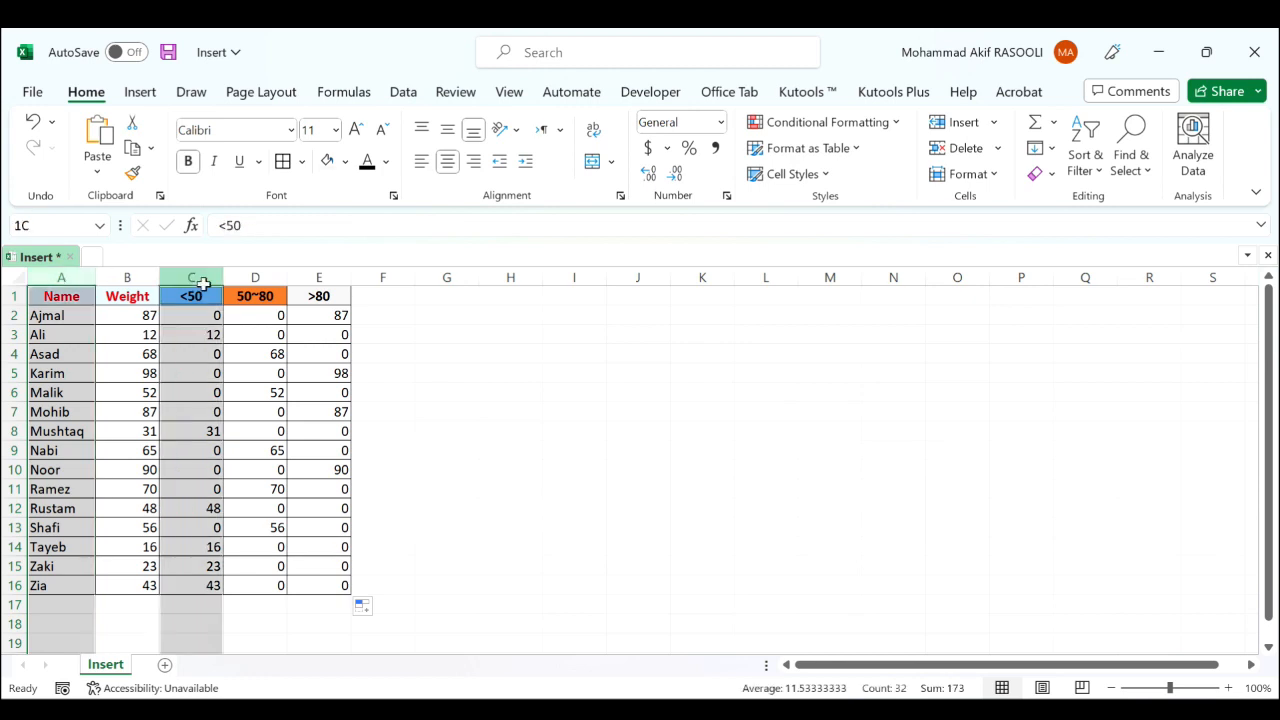
ctrl+click(248, 278)
ctrl+click(316, 278)
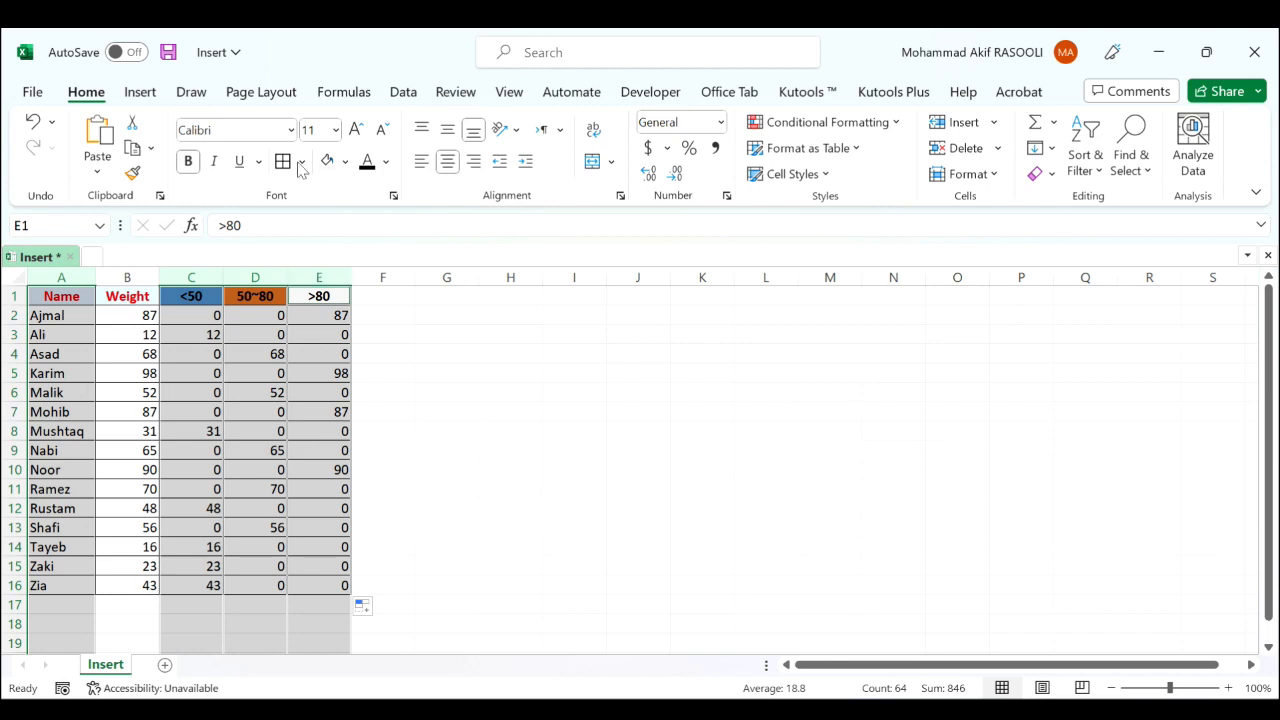
click(143, 92)
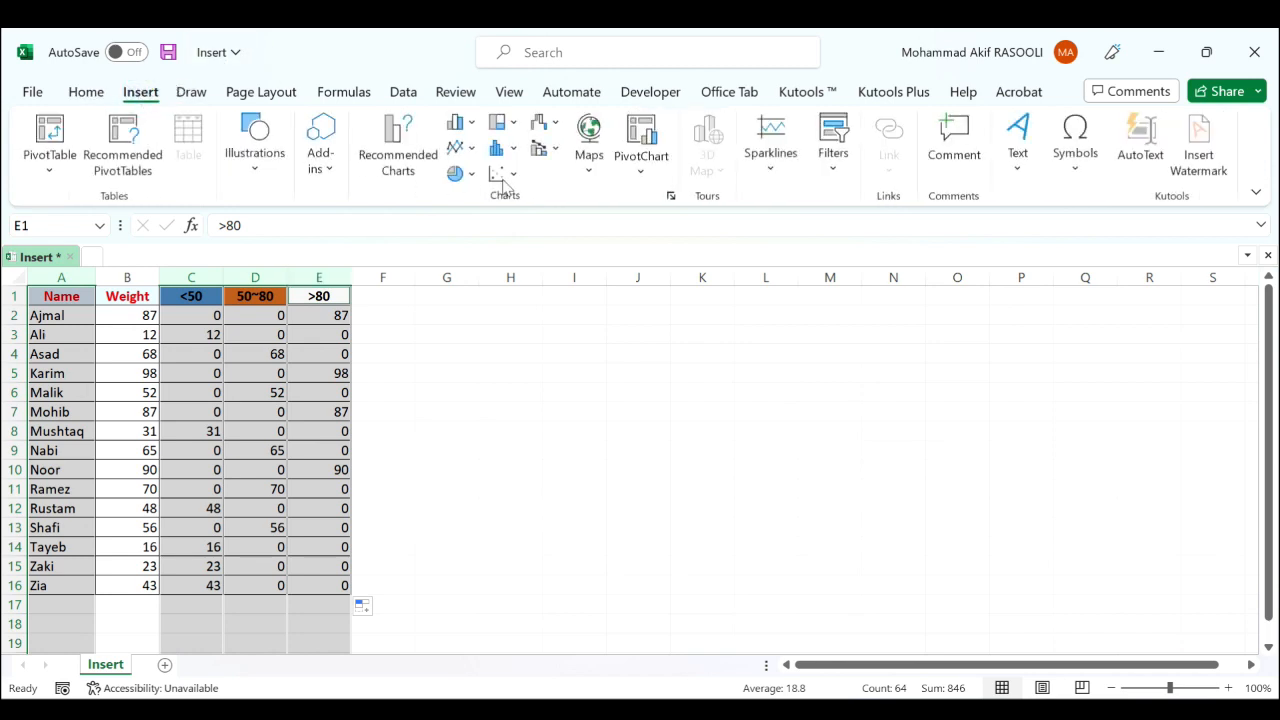
click(474, 134)
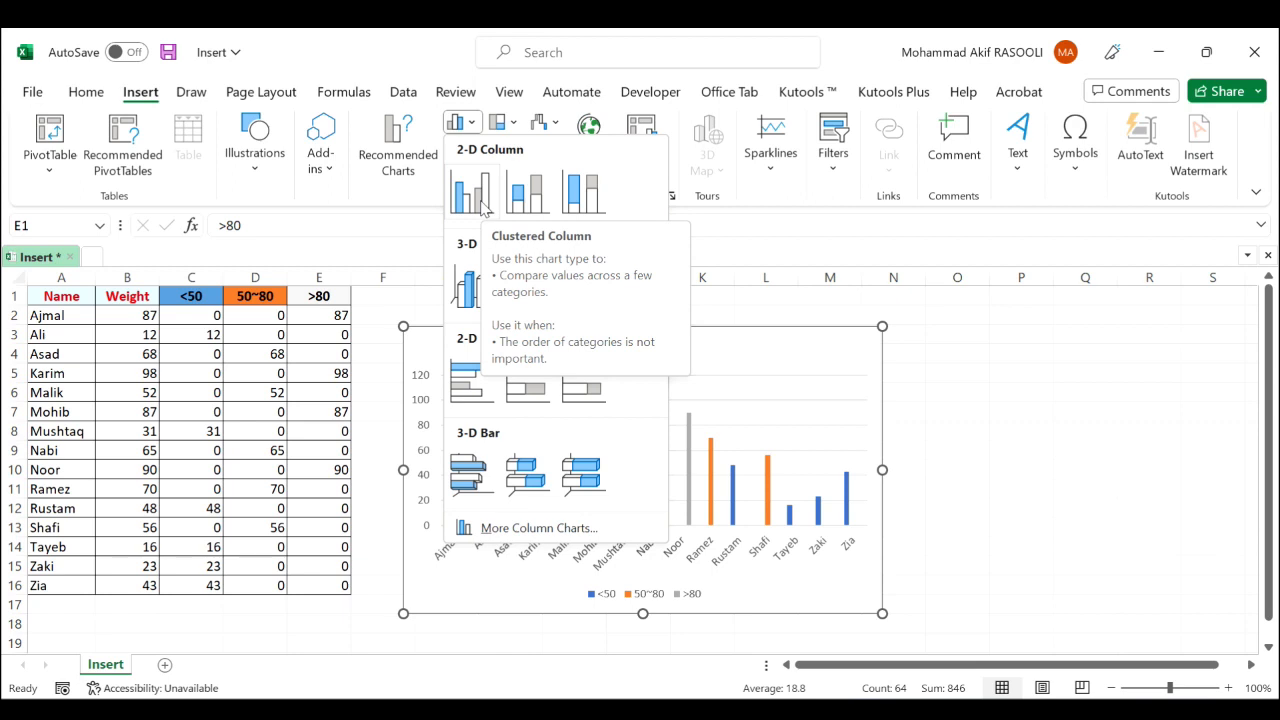
click(483, 205)
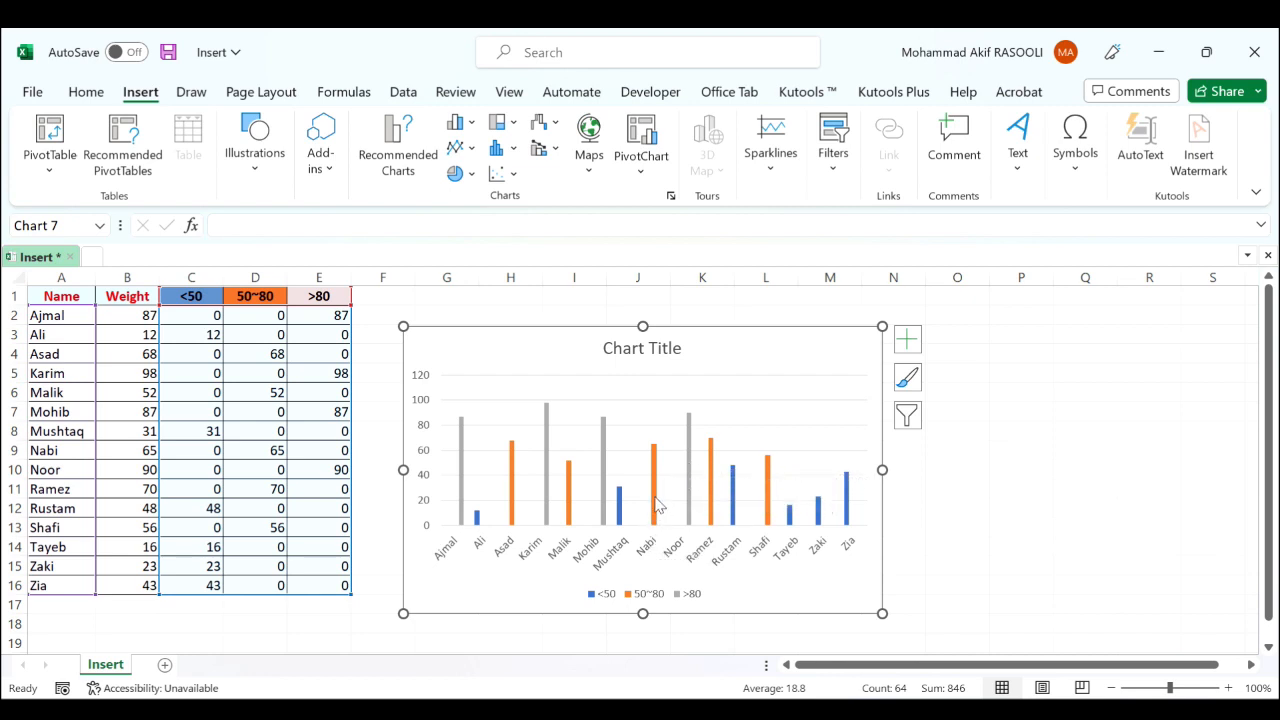
mouse_move(657, 505)
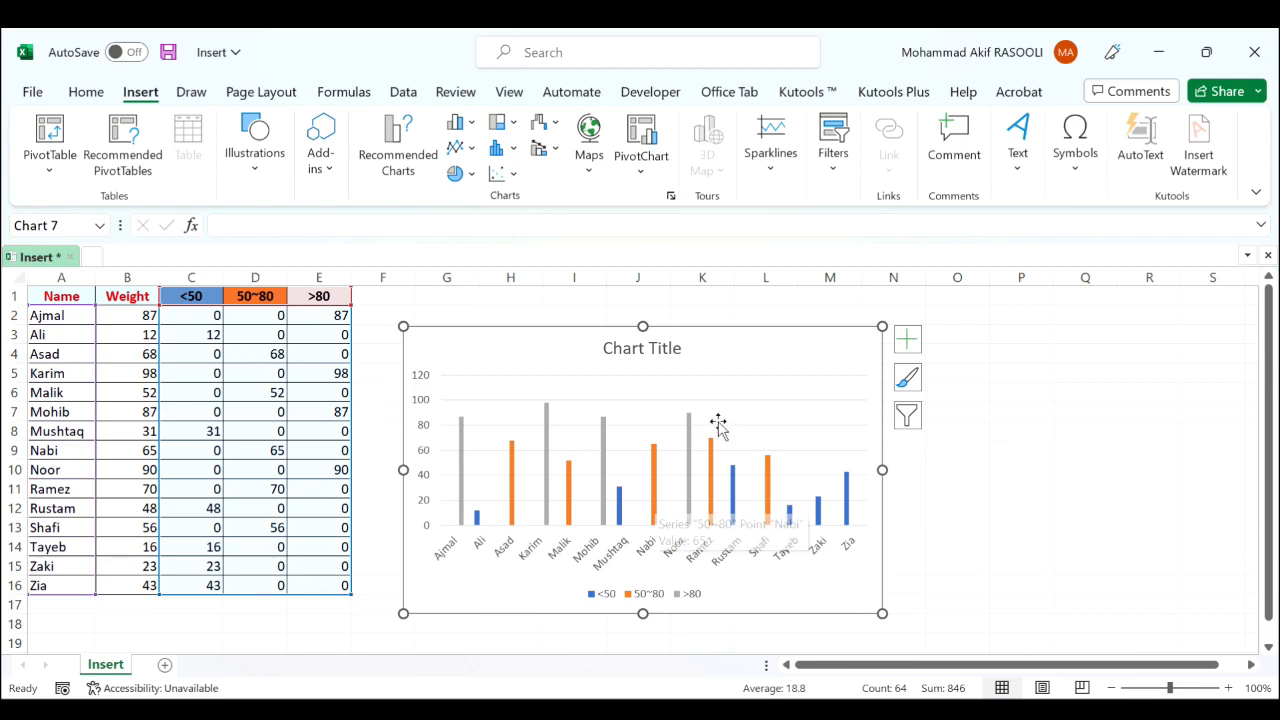
click(931, 506)
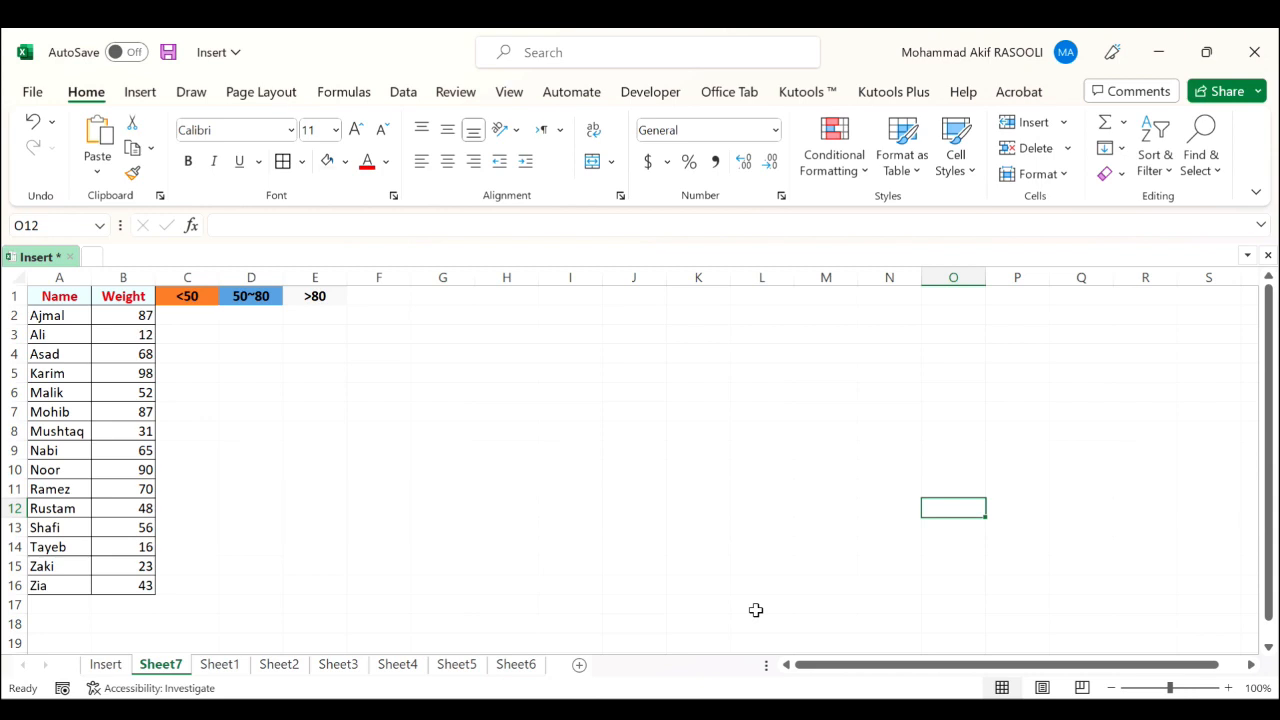
Start a Kutools Color Grouping Chart from the Category Comparison charts
click(819, 94)
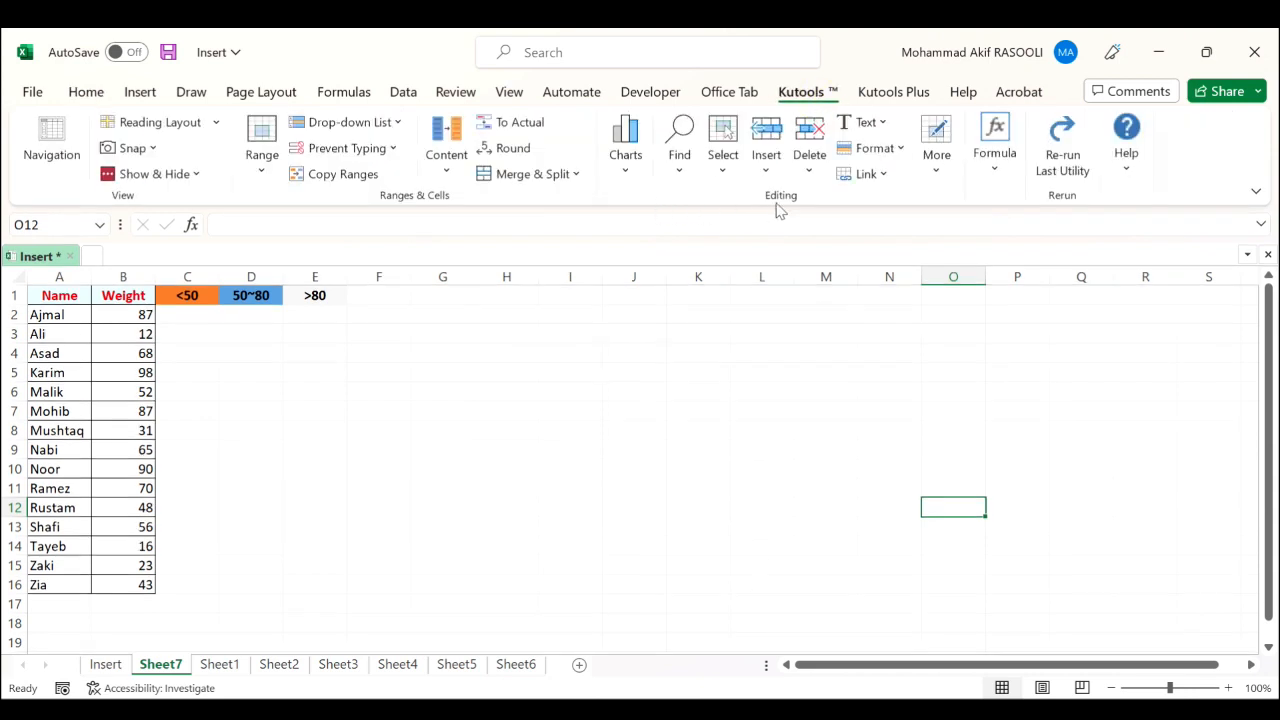
click(627, 172)
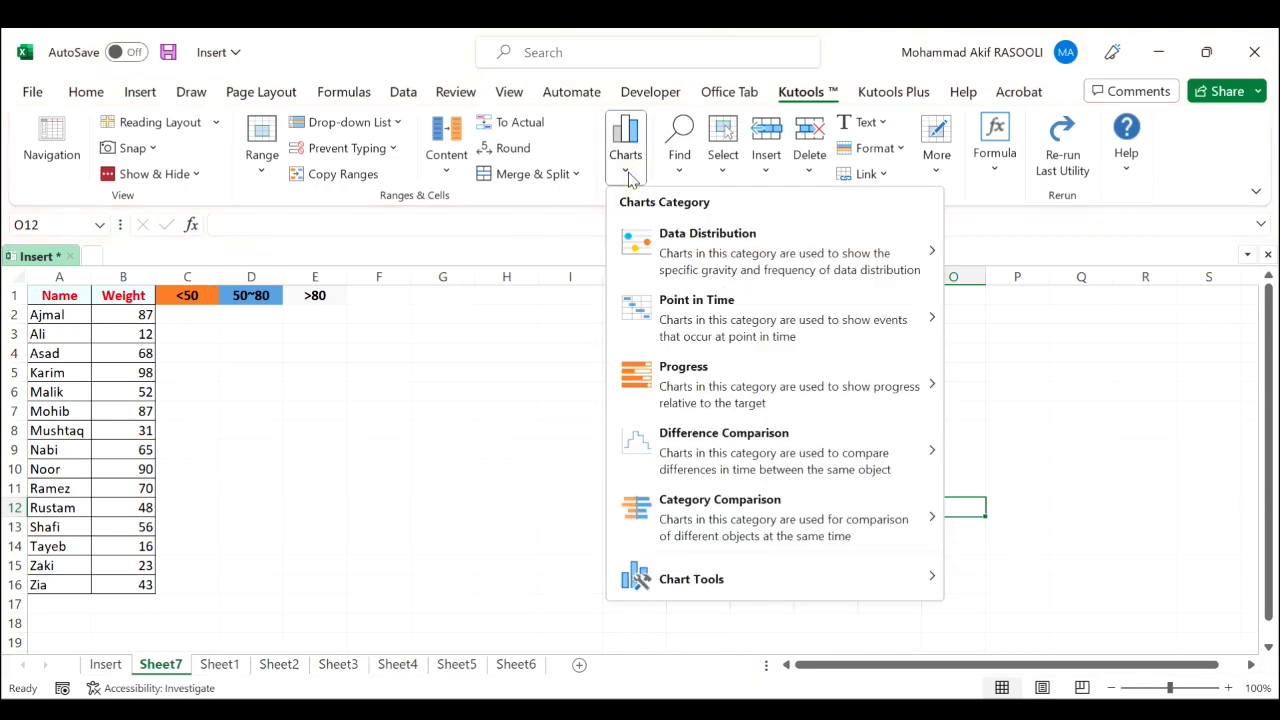
mouse_move(680, 535)
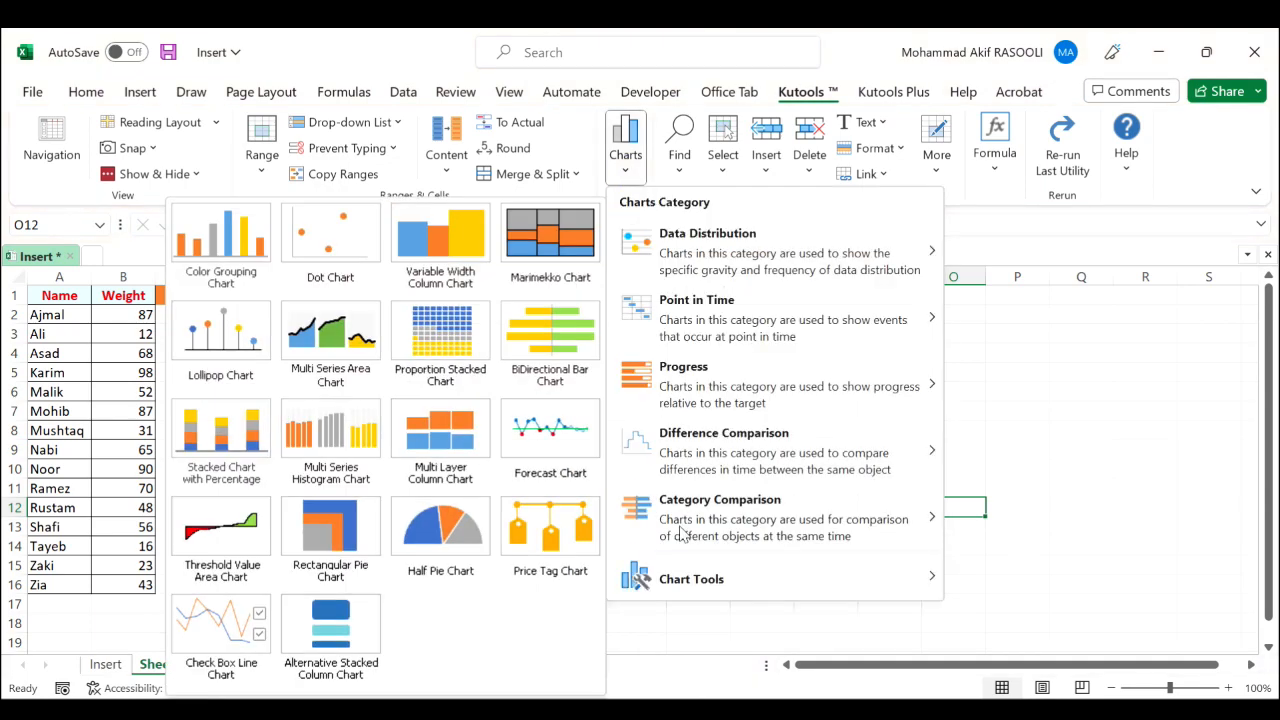
click(232, 244)
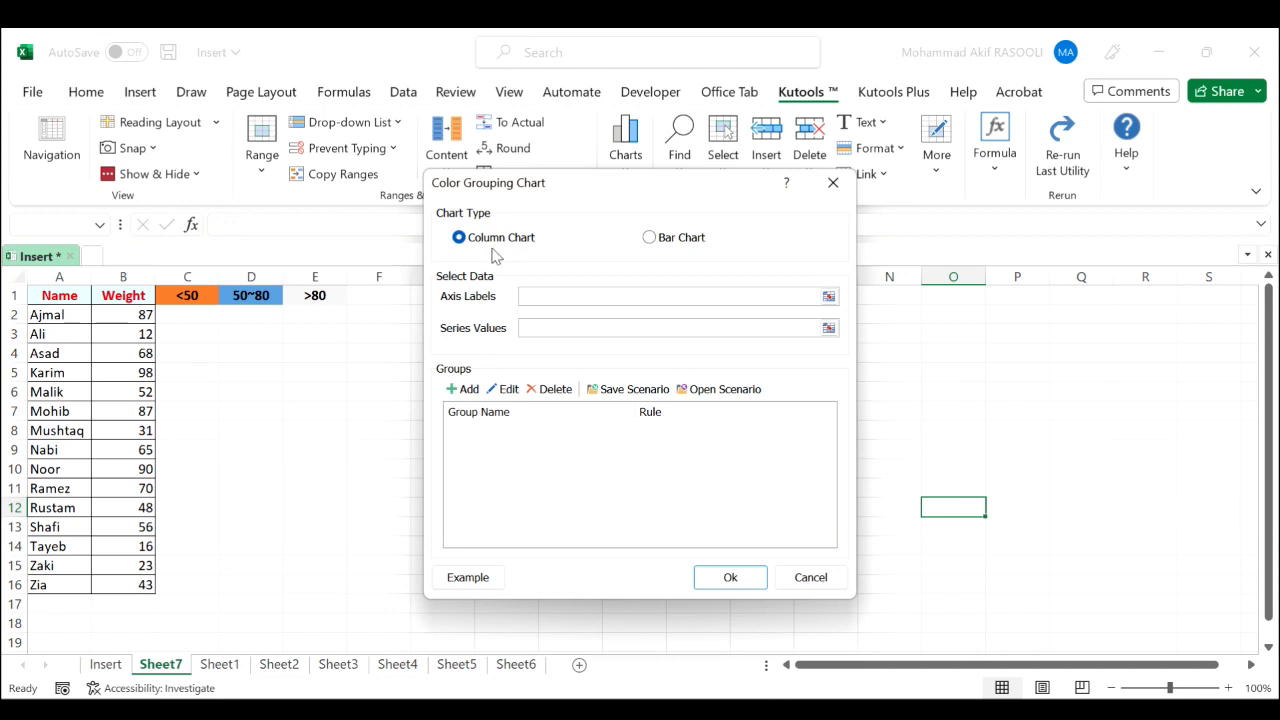
Set the chart's axis labels to $A$1:$A$16 and its series values to $B$1:$B$16
click(829, 297)
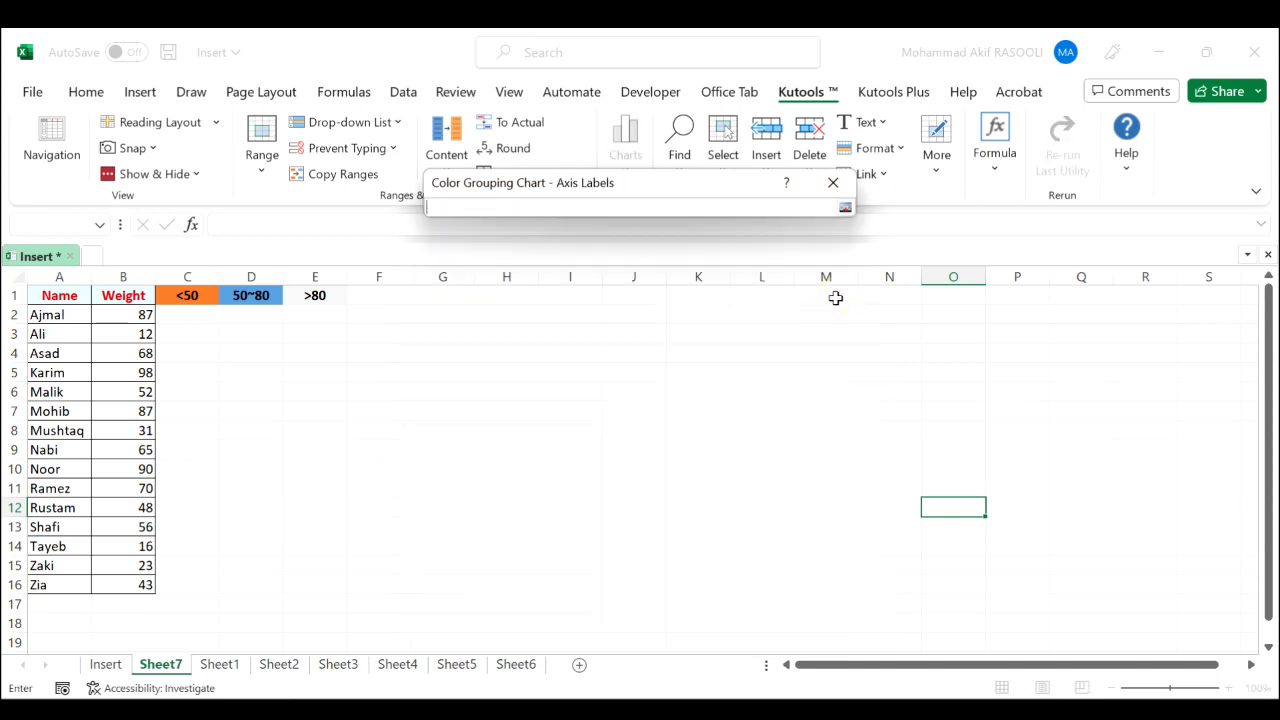
drag(60, 295, 66, 578)
key(Return)
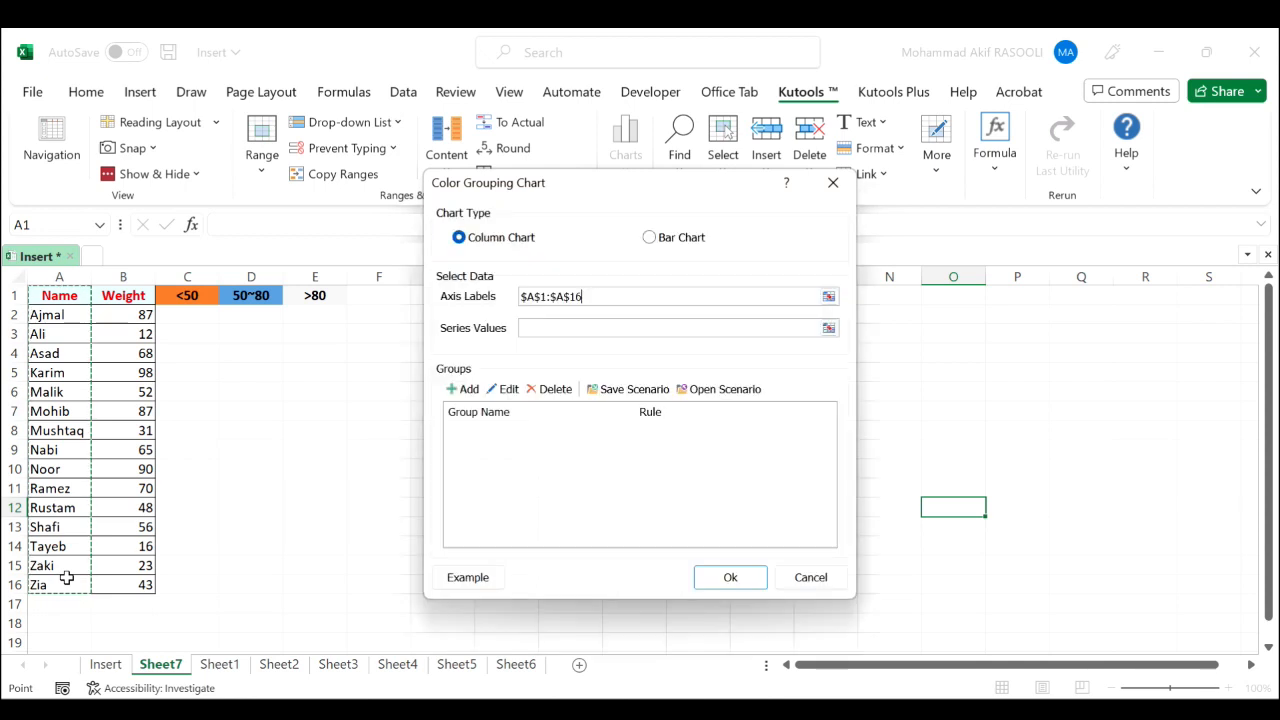
click(829, 329)
drag(137, 298, 145, 585)
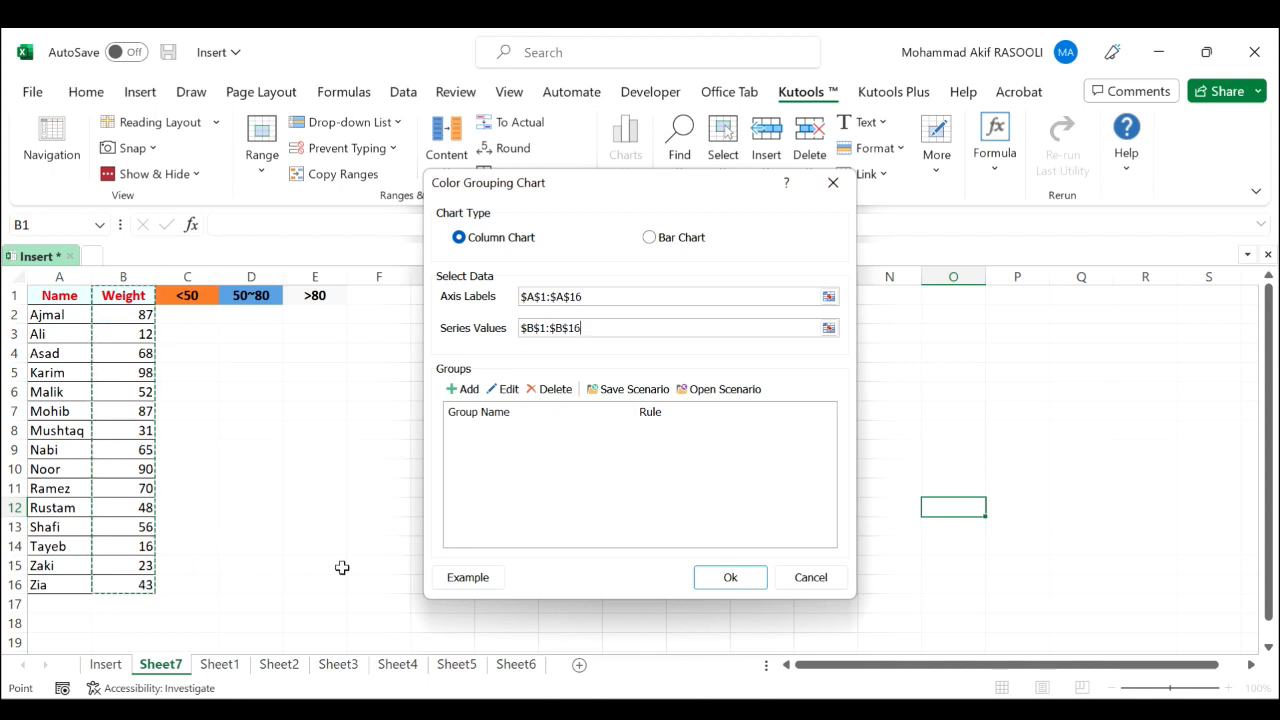
Add a group named <50 with the rule Less than and a max value of 50
click(464, 390)
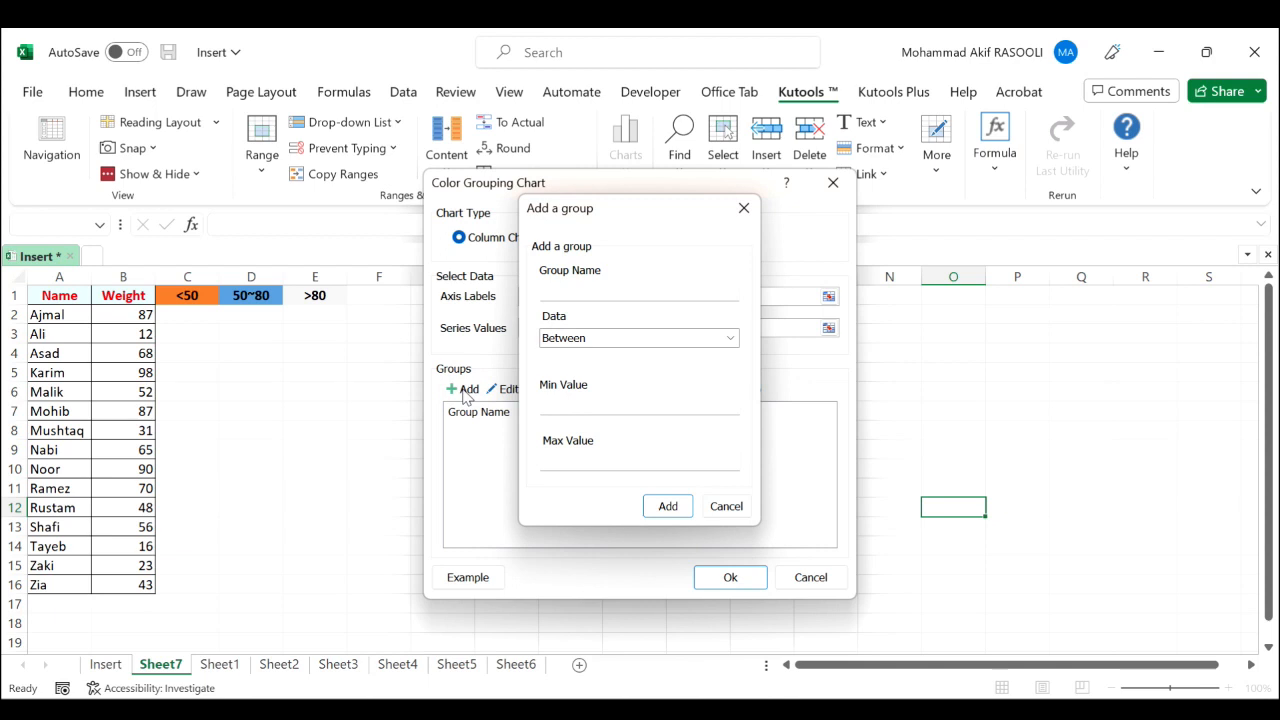
click(627, 288)
text(<50)
click(731, 341)
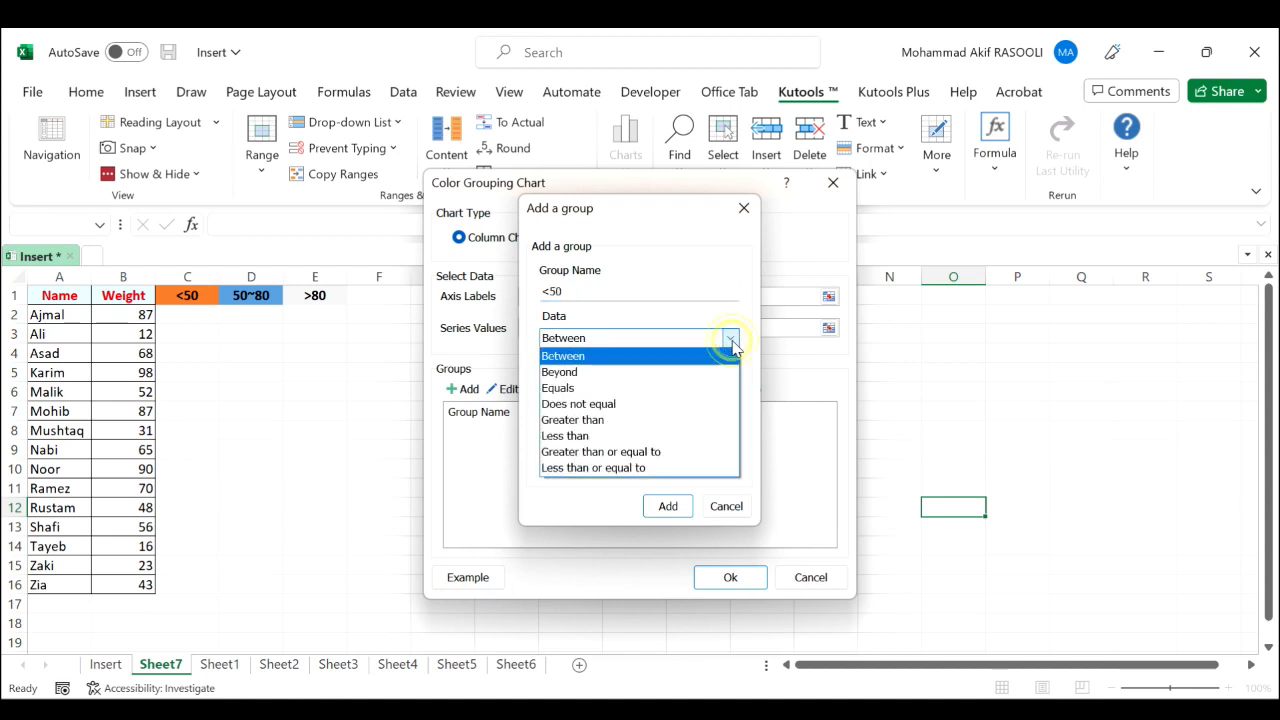
click(622, 436)
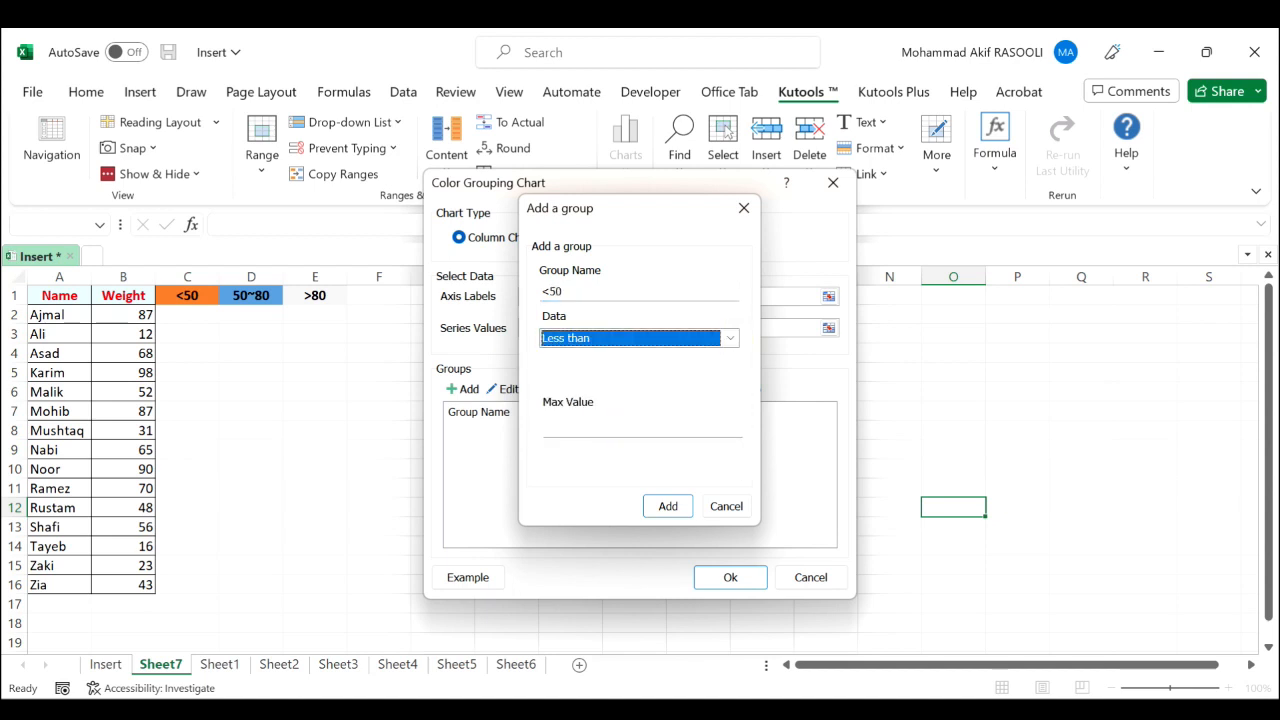
click(594, 430)
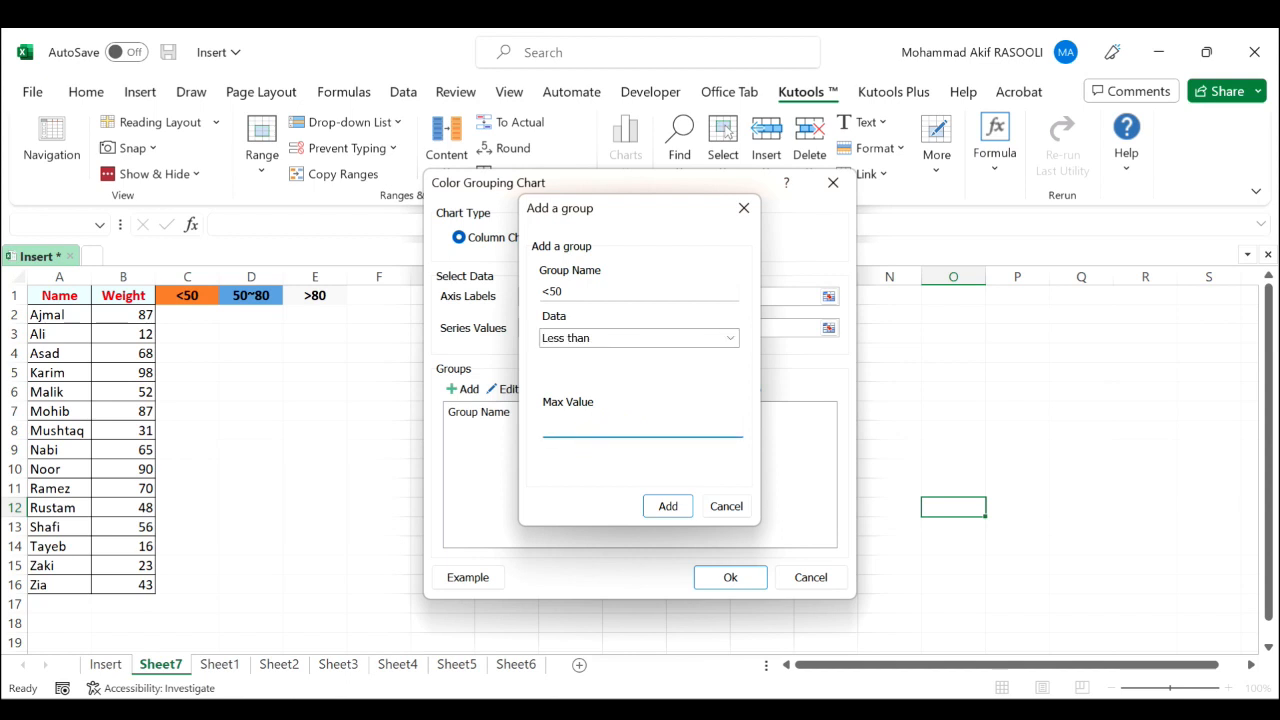
text(50)
click(668, 506)
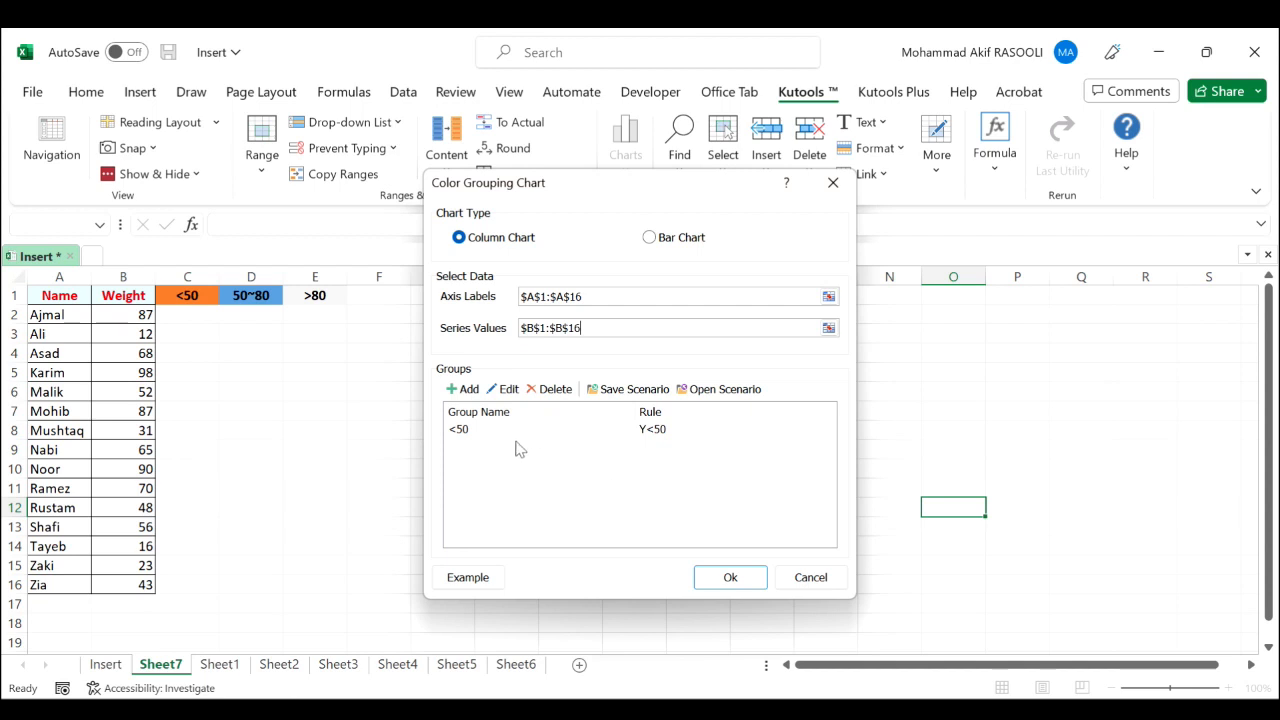
Add a group named 50~80 with the rule Between, min value 50 and max value 80
click(464, 389)
click(594, 291)
text(5)
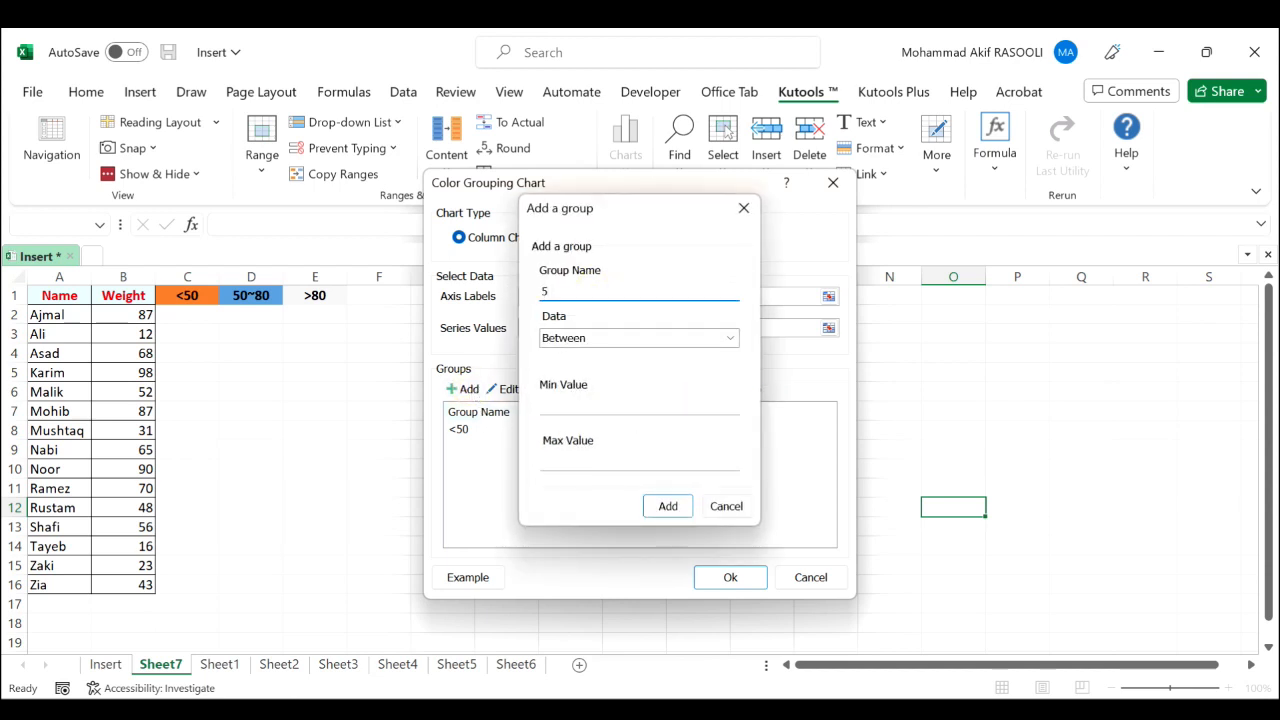
text(0~80)
click(730, 338)
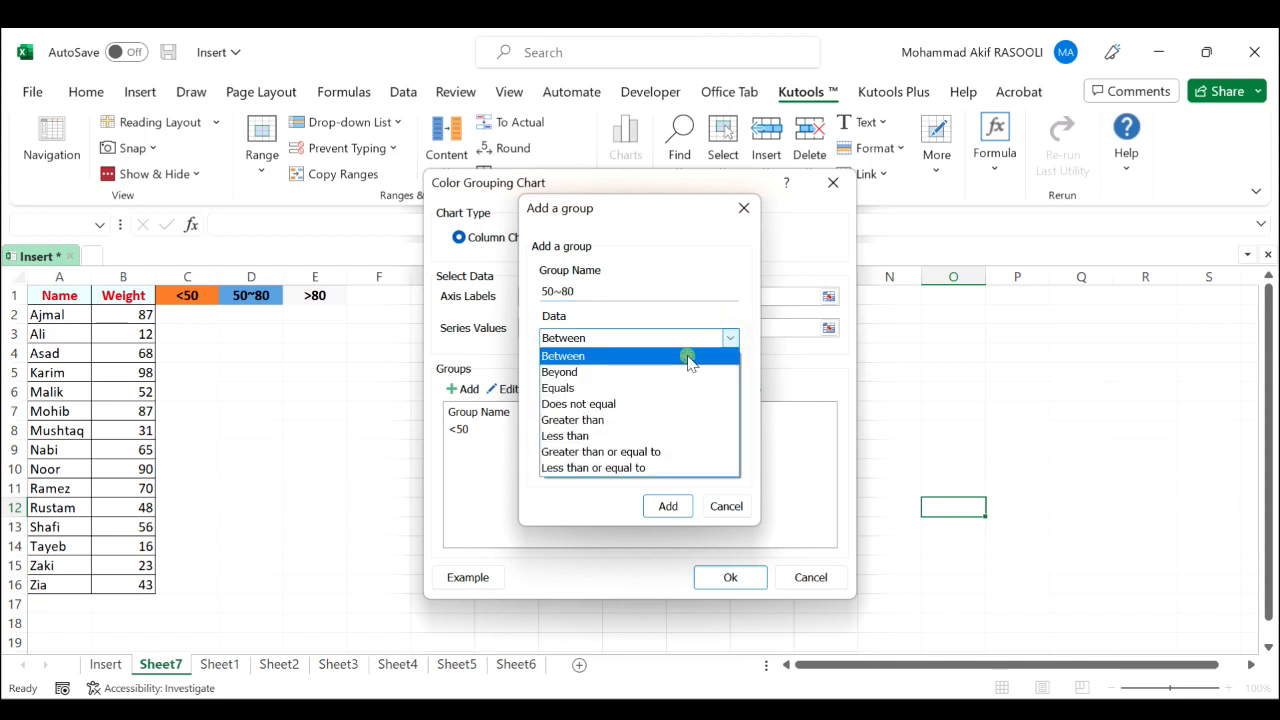
click(686, 357)
click(628, 405)
text(50)
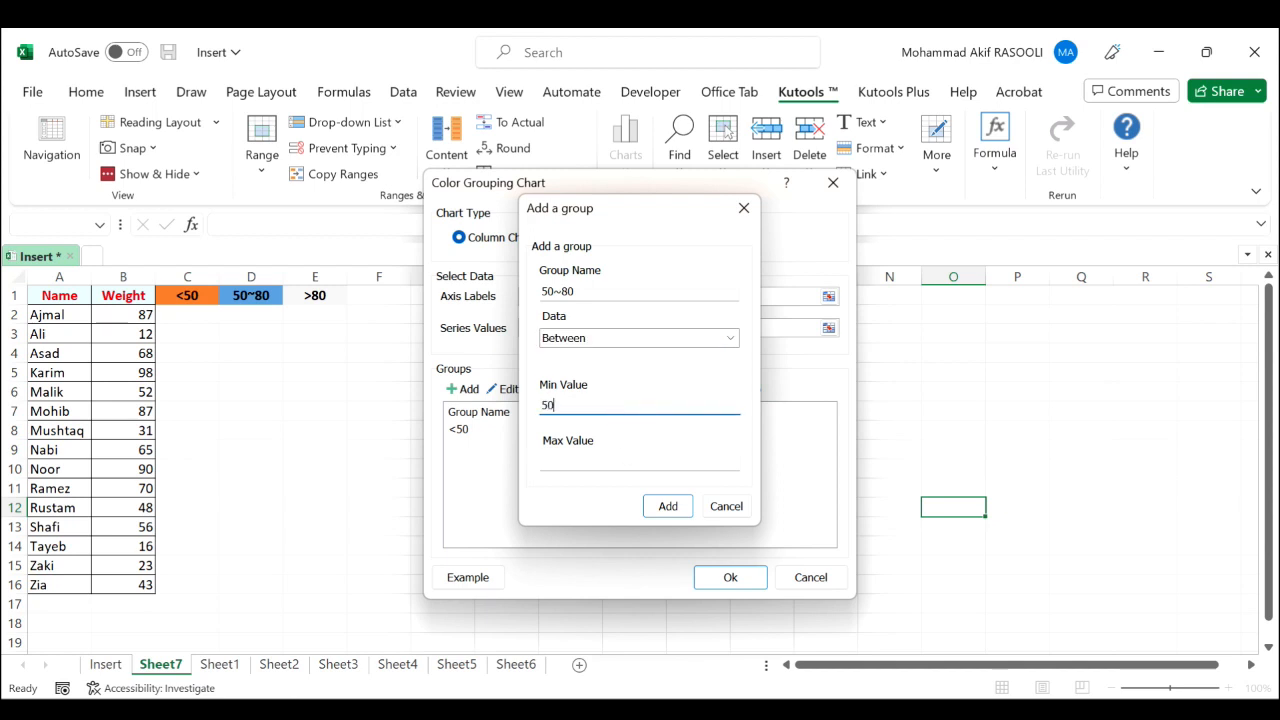
click(623, 459)
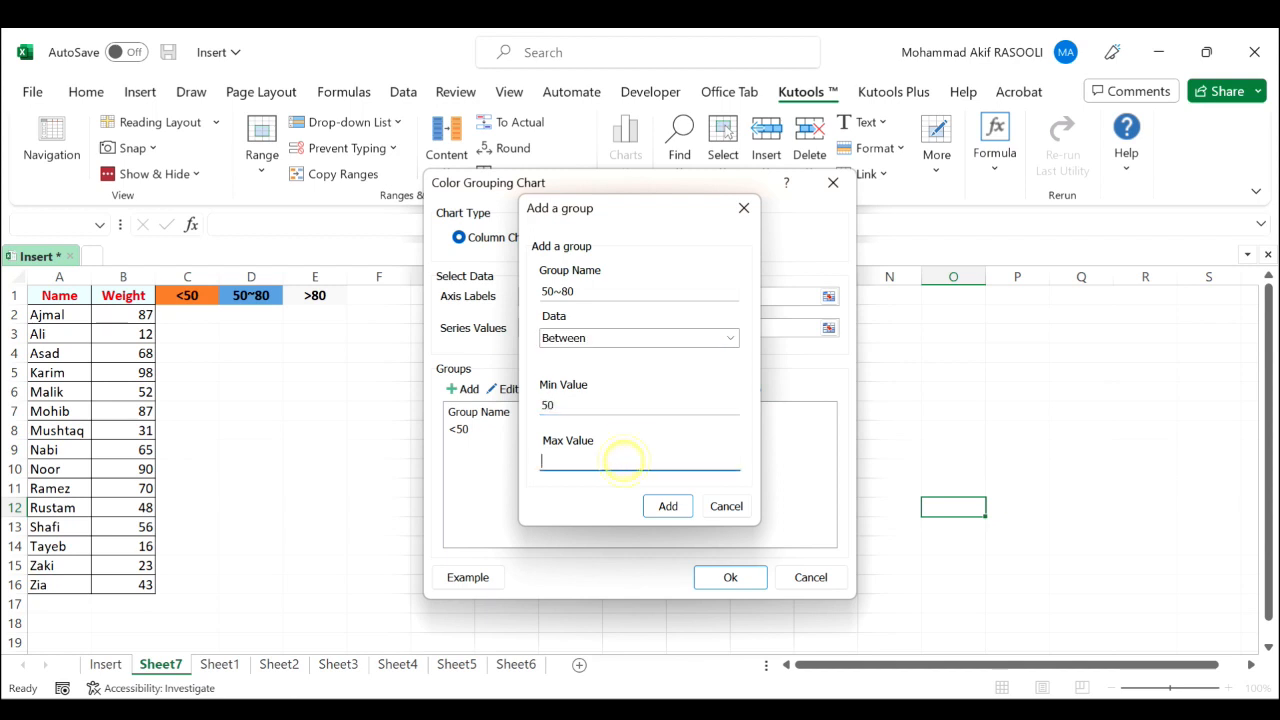
text(80)
click(680, 510)
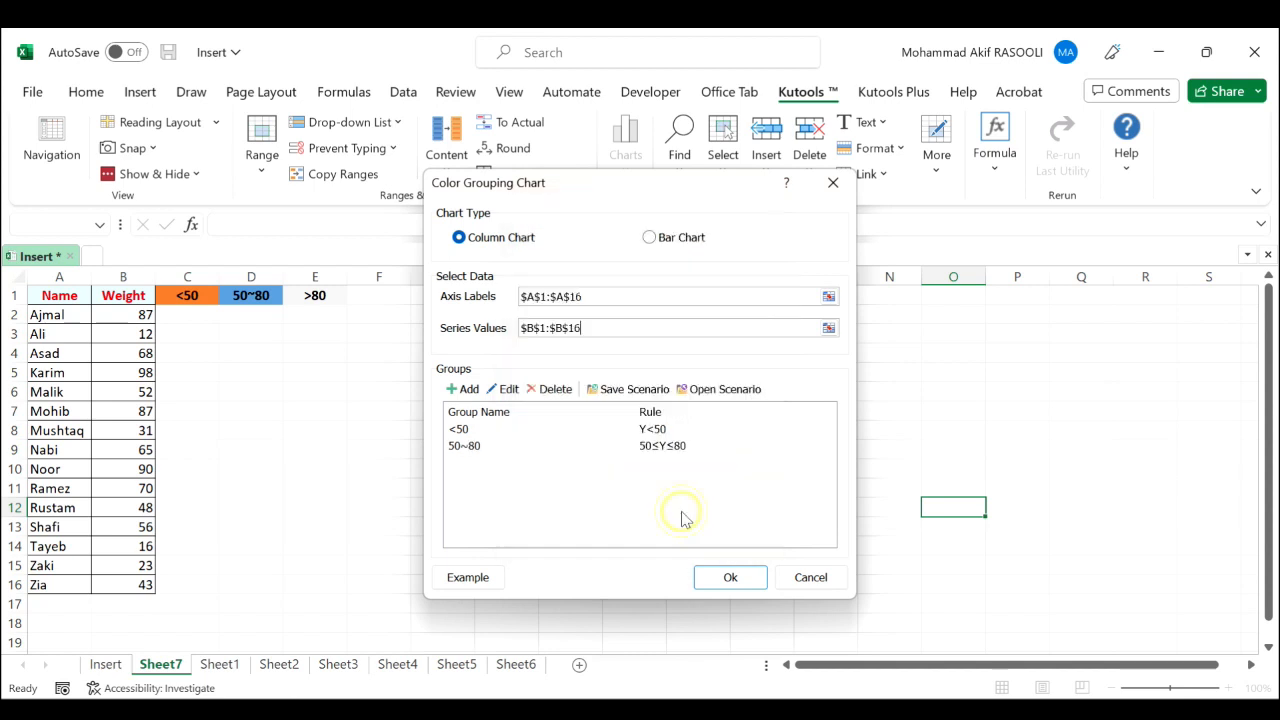
Add a group named >80 with the rule Greater than and a min value of 80
click(463, 389)
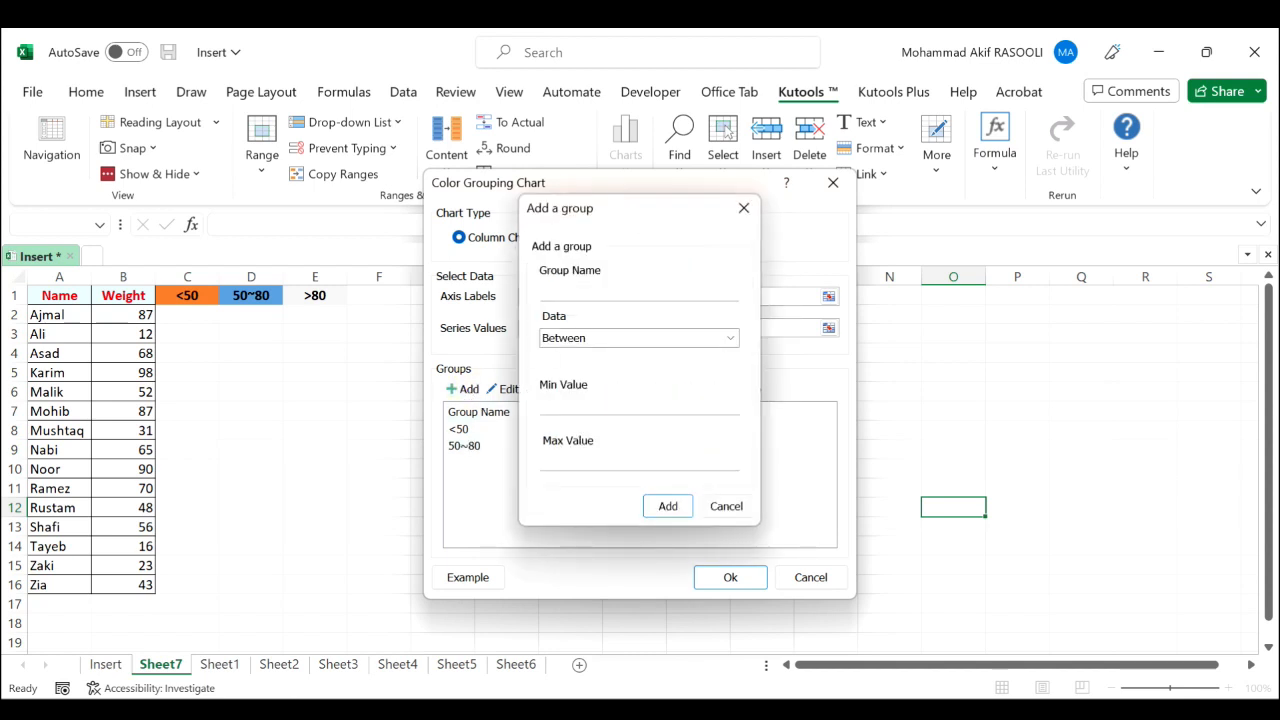
click(600, 291)
text(>80)
click(726, 339)
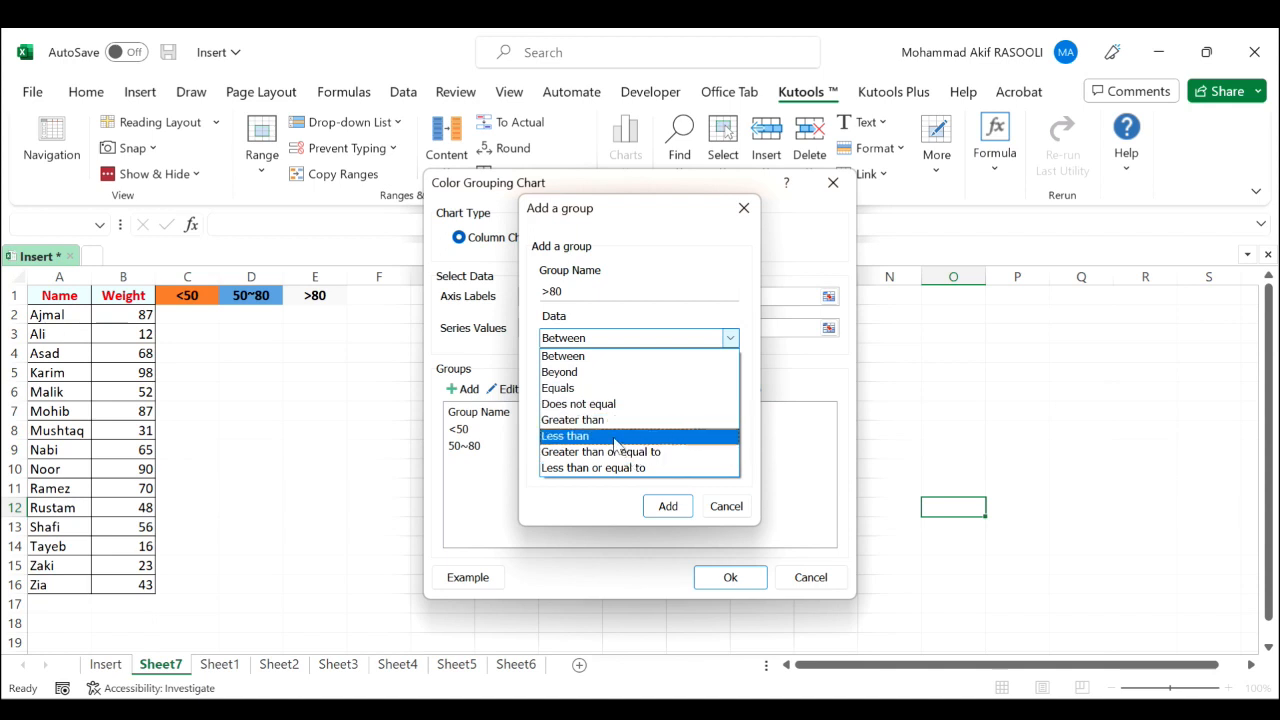
click(594, 421)
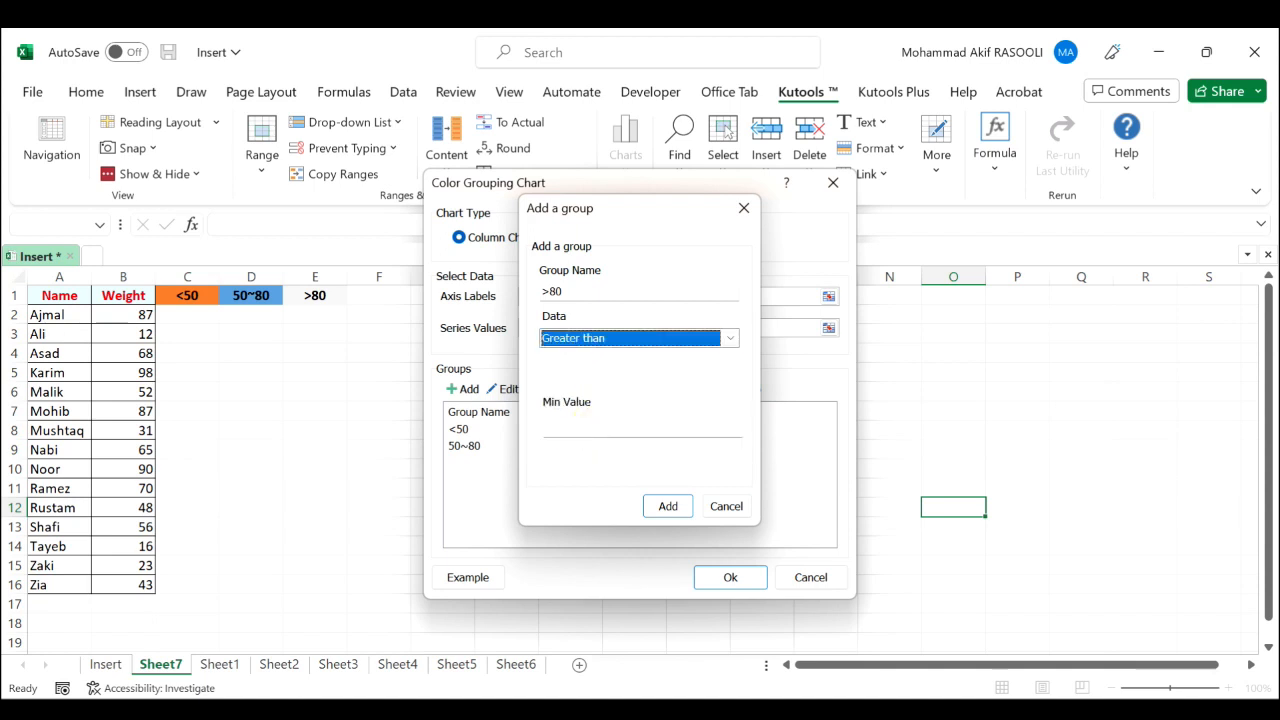
key(Tab)
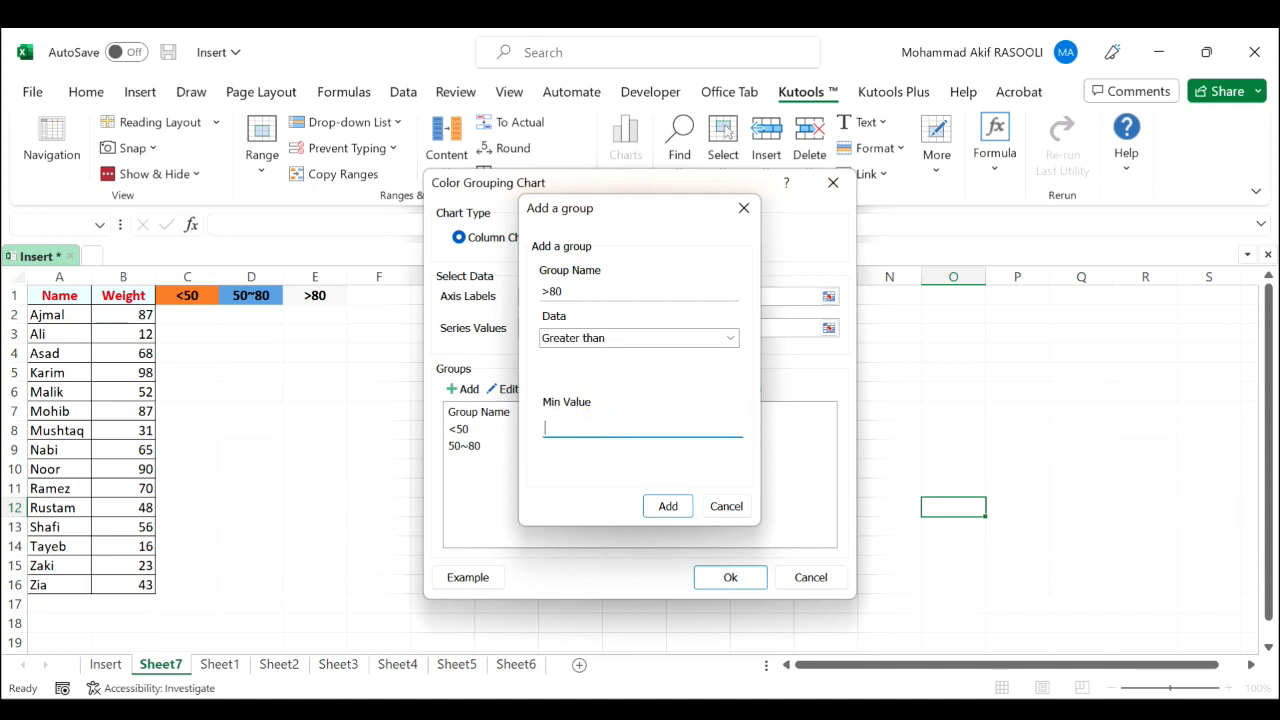
text(80)
click(668, 507)
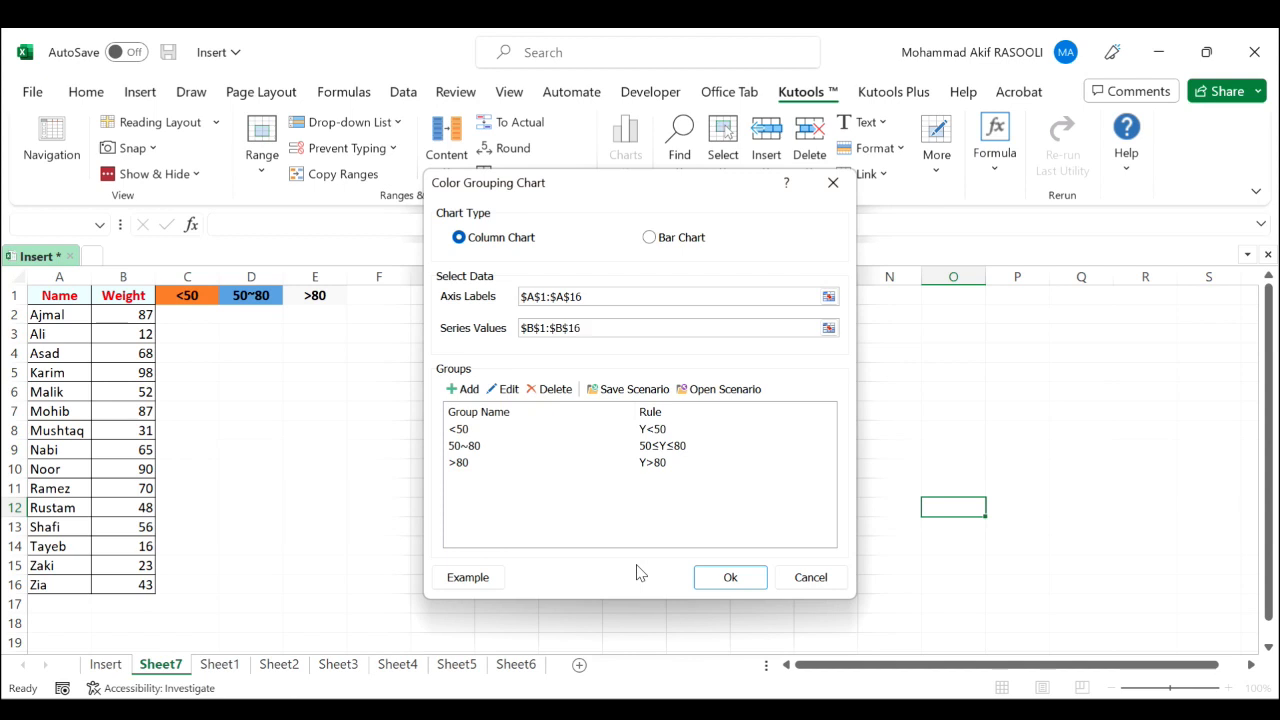
Create the color grouping chart and move it up beside the data table, starting around row 2
click(756, 580)
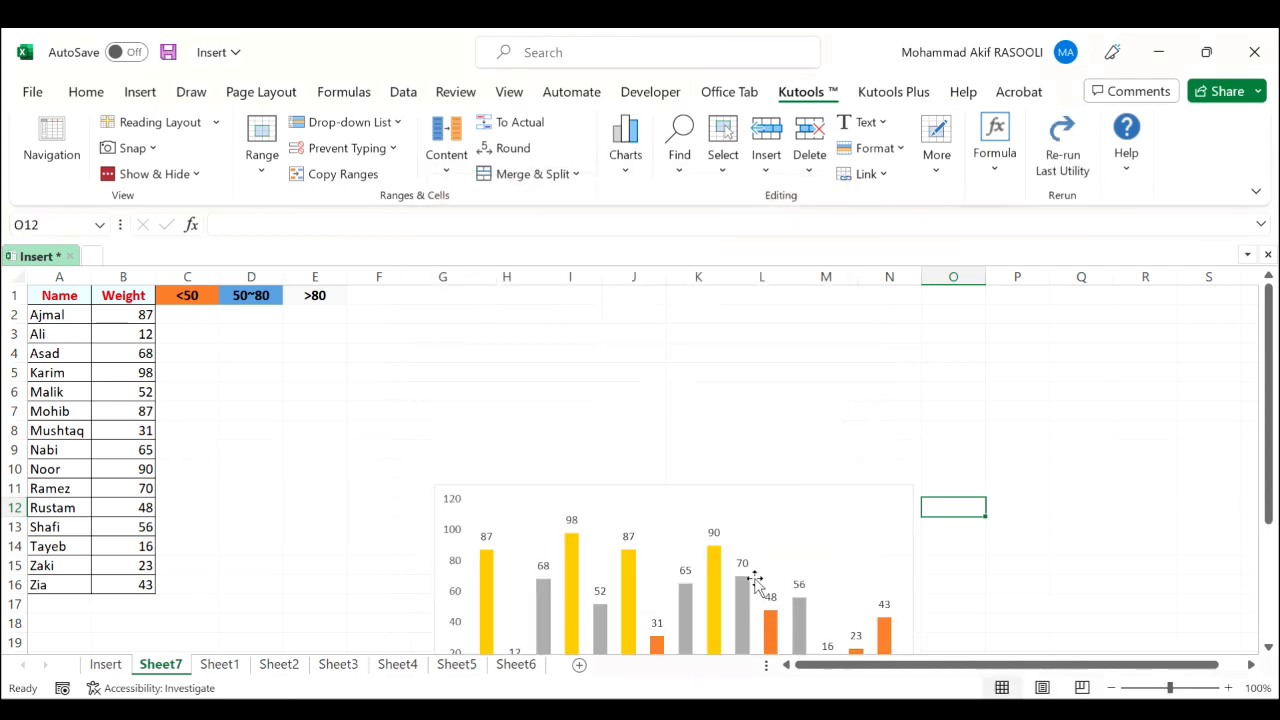
click(880, 502)
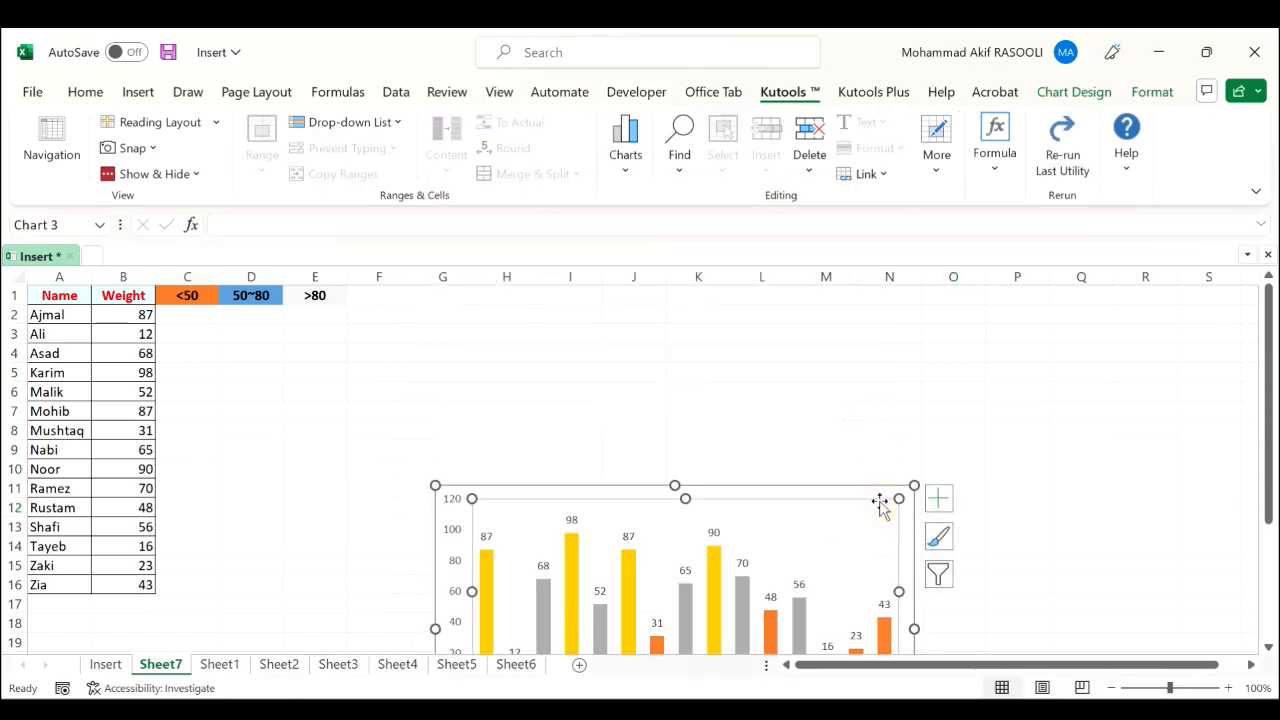
drag(871, 494, 870, 329)
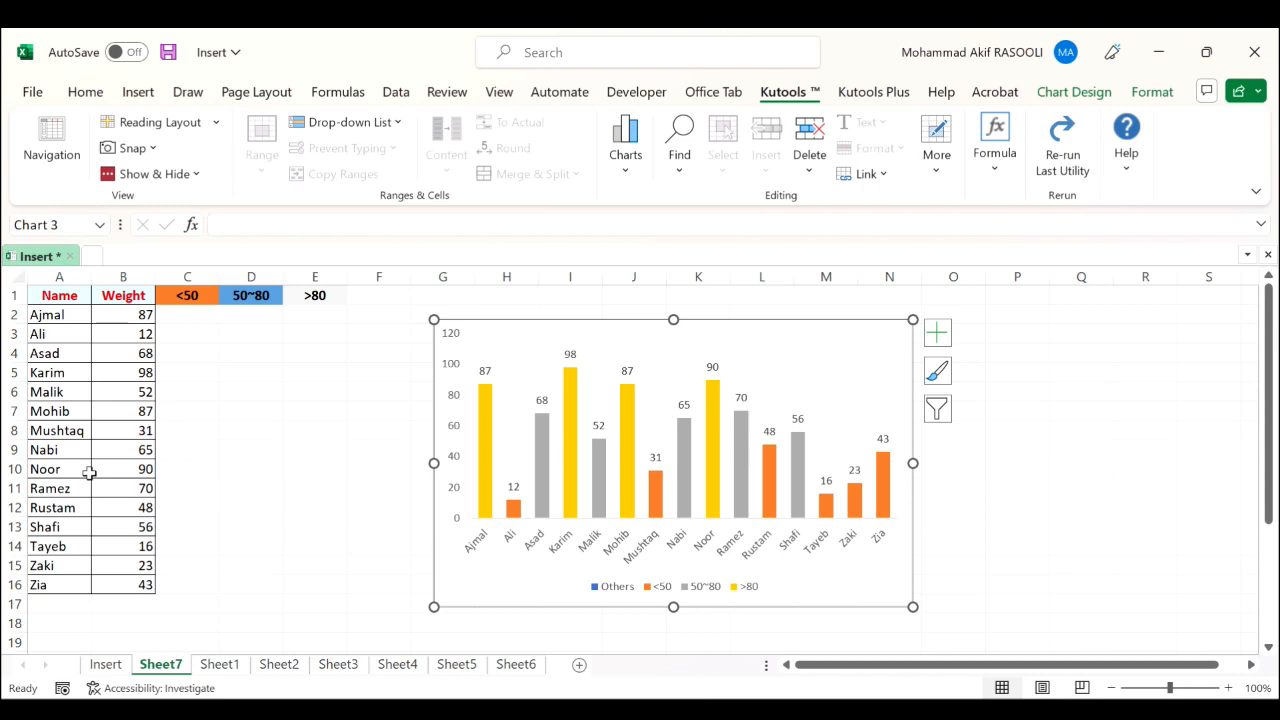
Set the weight in cell B7 to 32 and check the corresponding column in the grouping chart
click(125, 408)
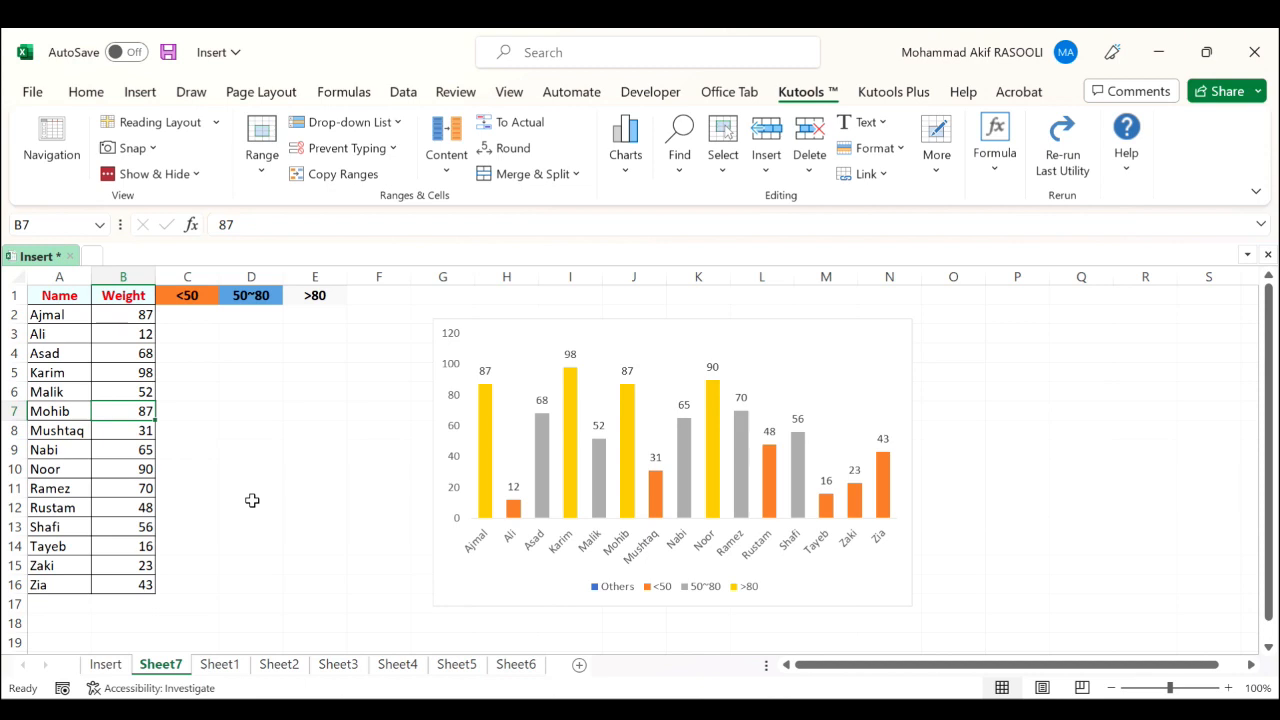
text(32)
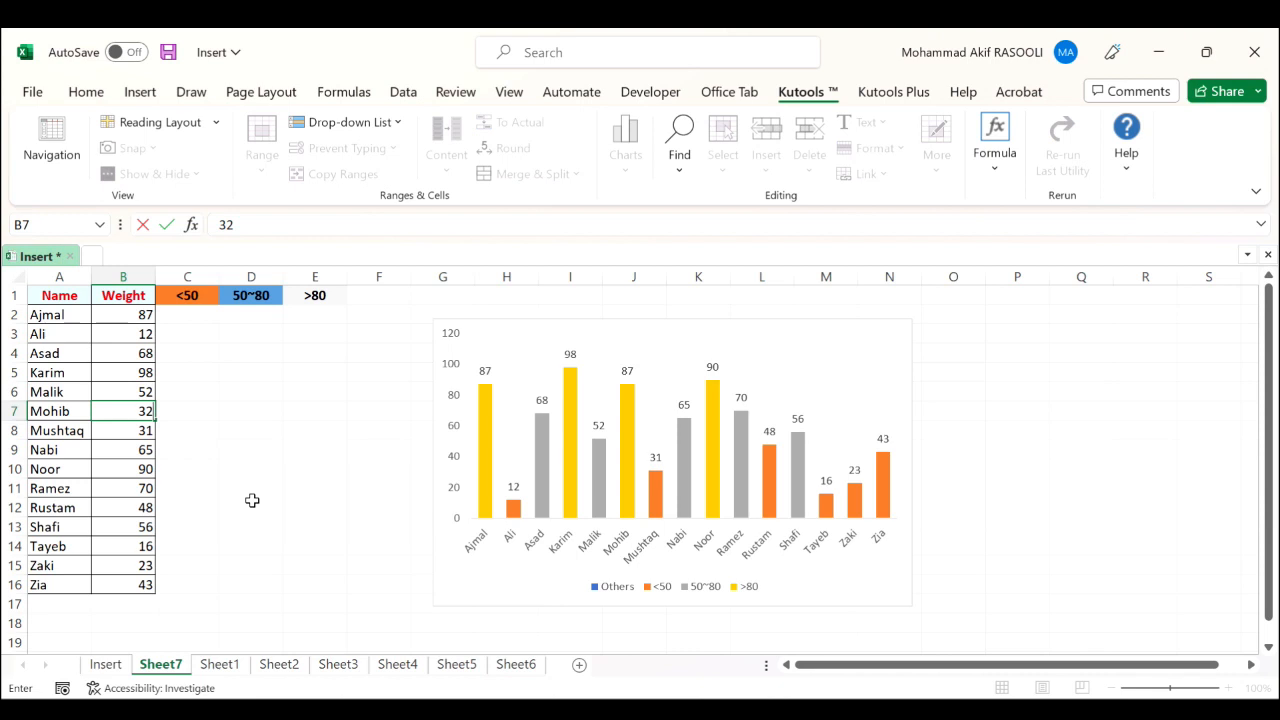
key(Return)
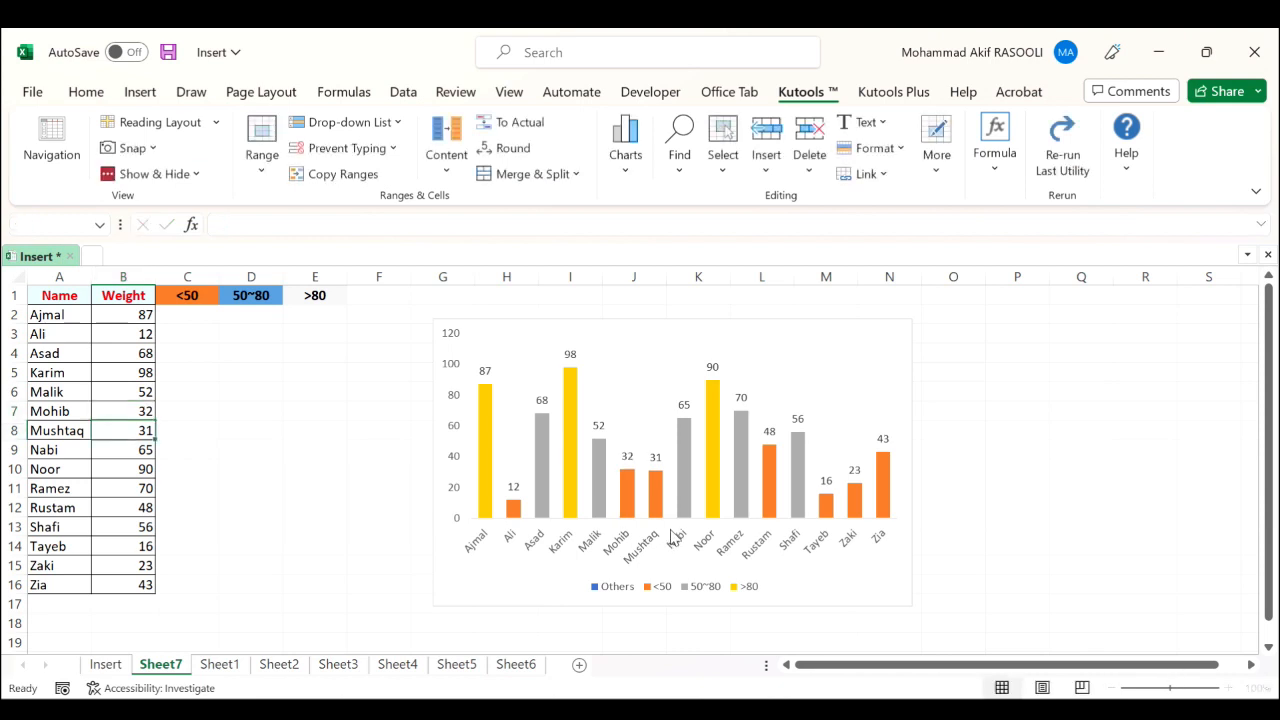
mouse_move(627, 500)
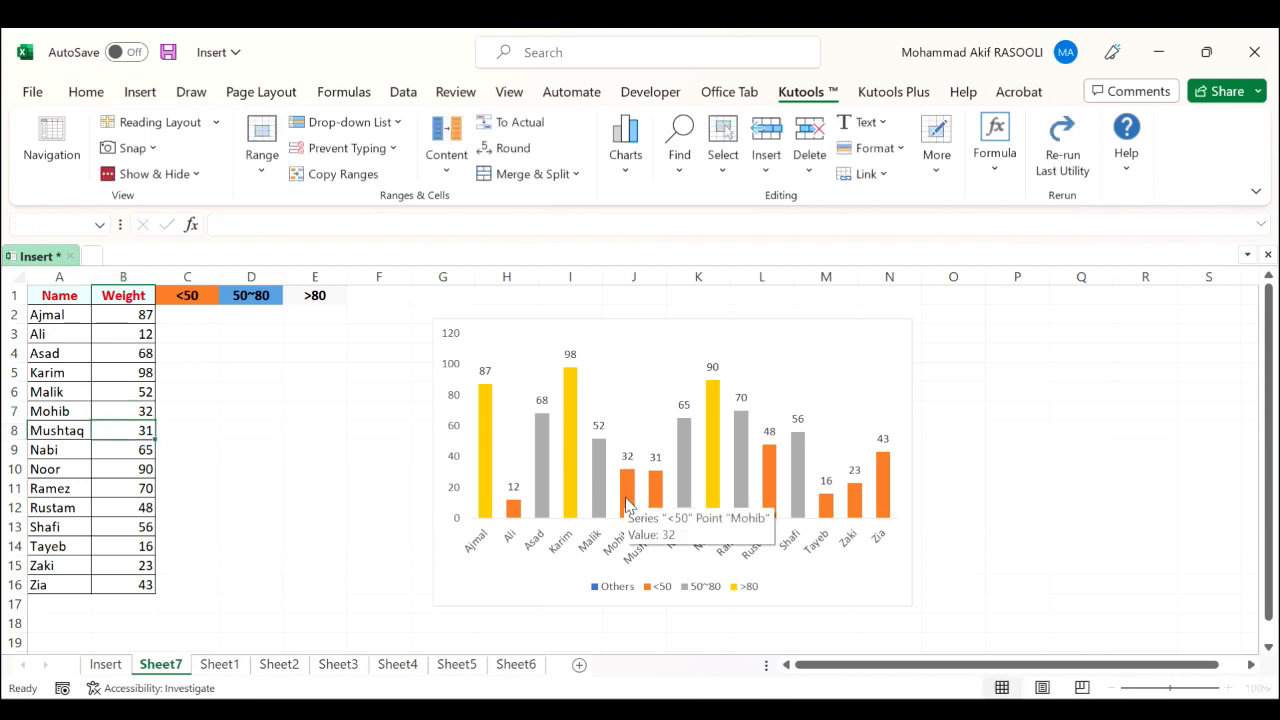
click(141, 432)
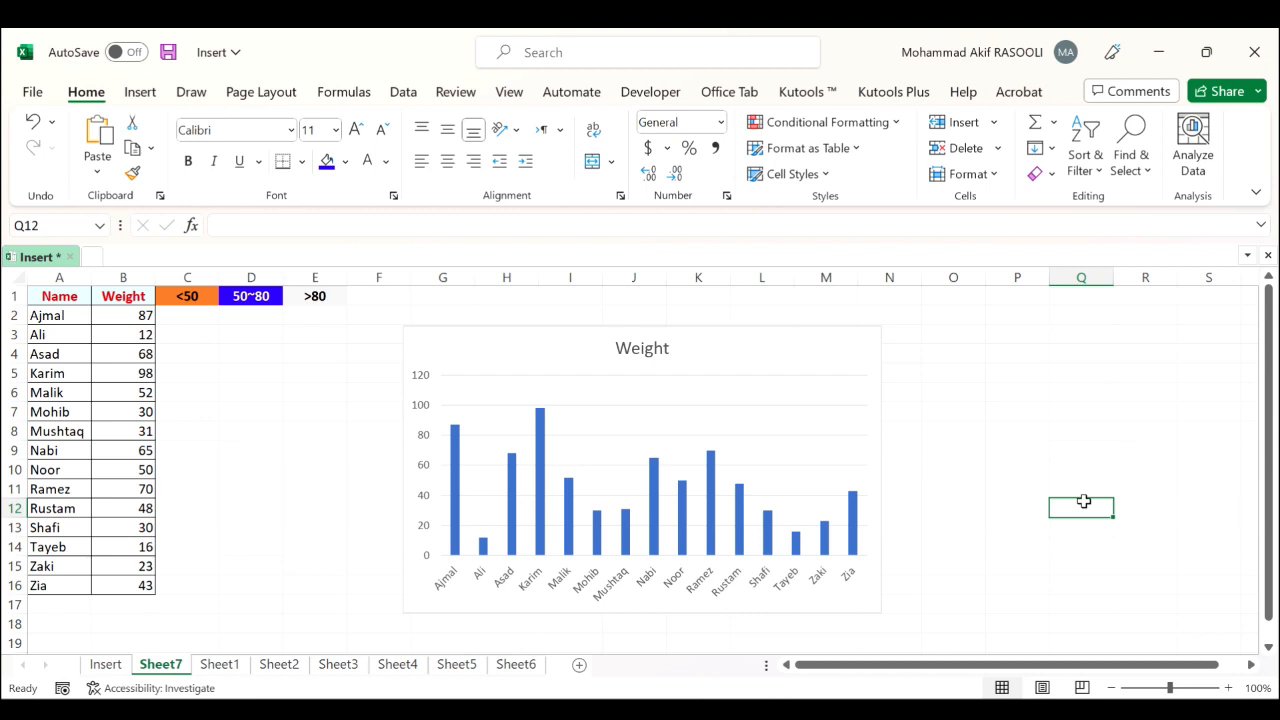
Use Color Chart by Value on the Weight chart to fill columns less than 50 with orange
click(834, 336)
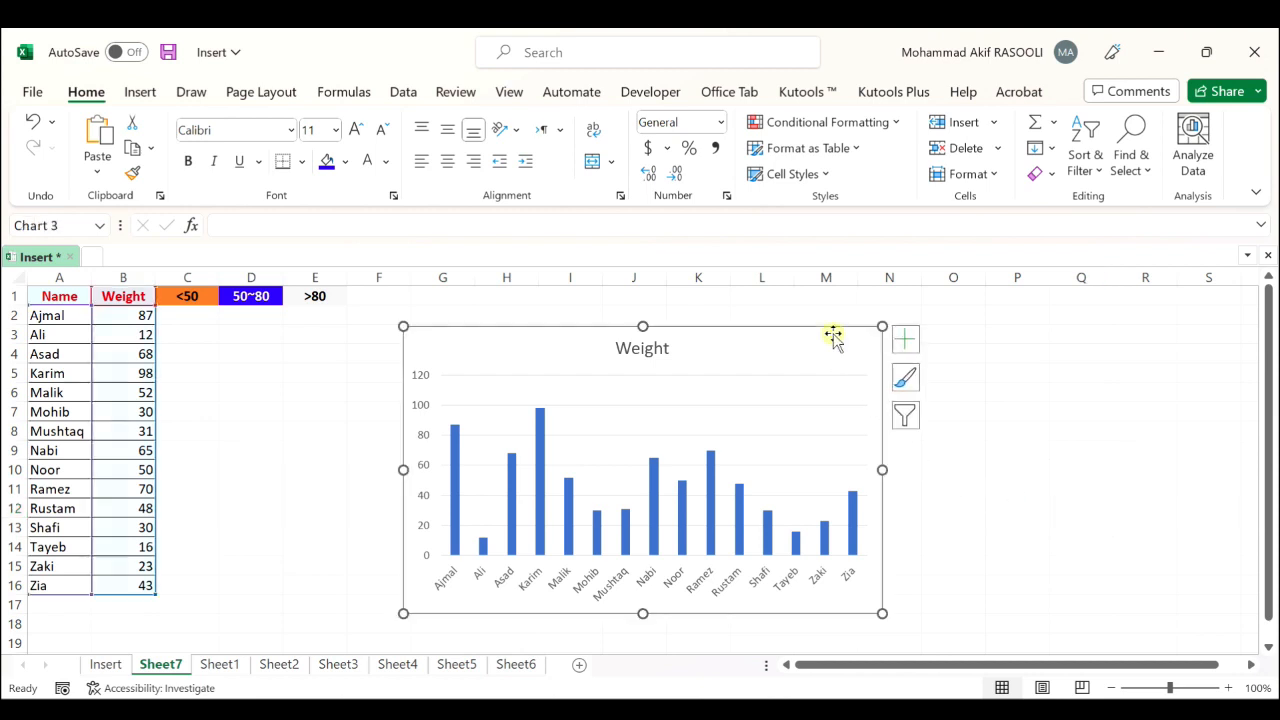
click(803, 92)
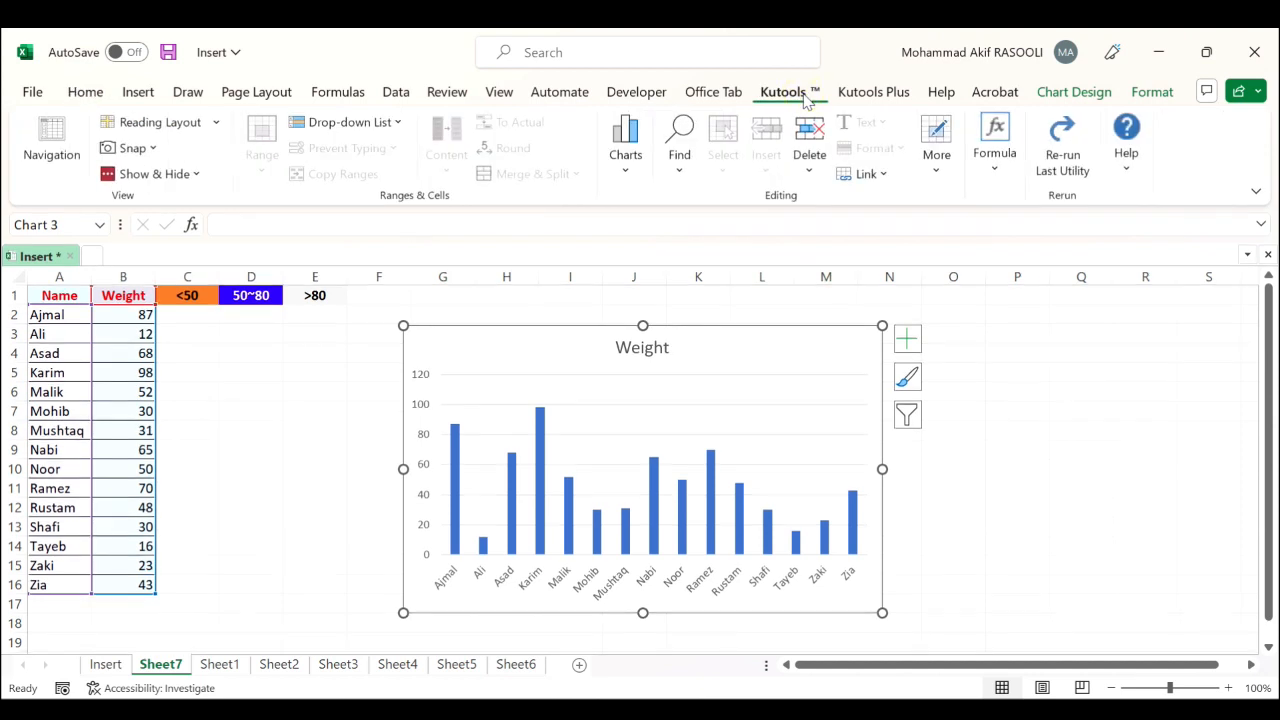
click(627, 174)
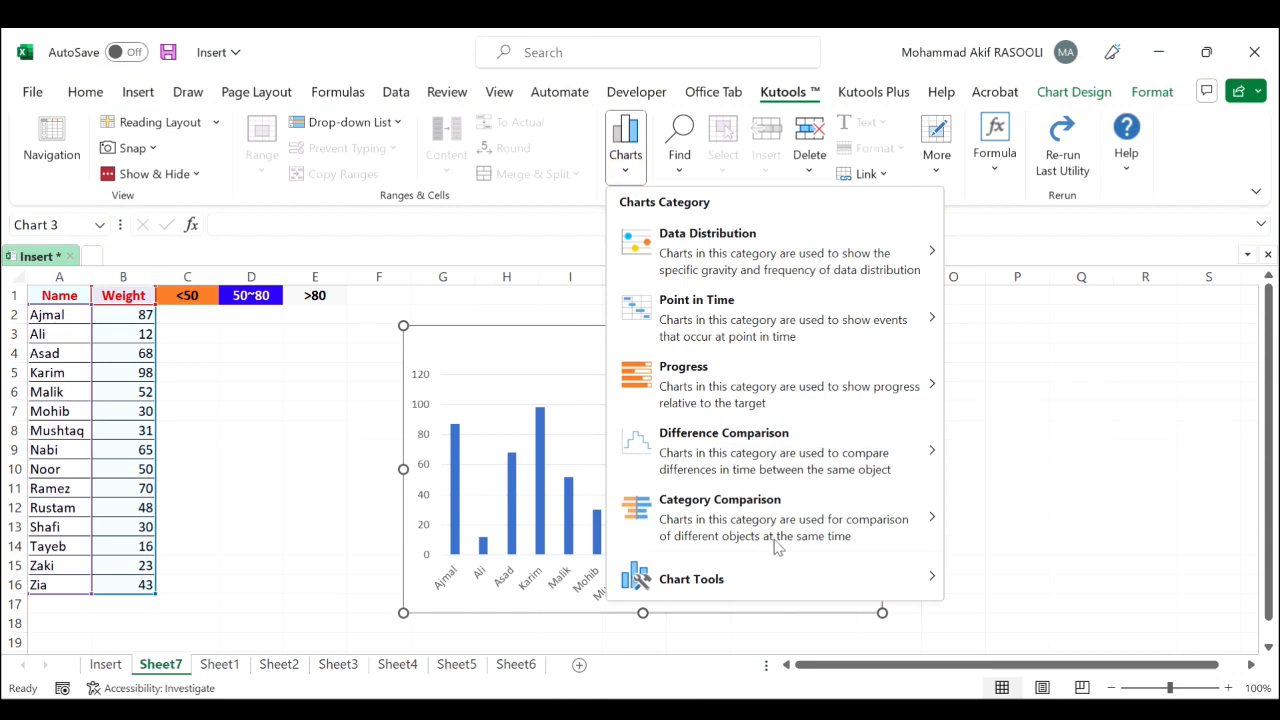
mouse_move(803, 590)
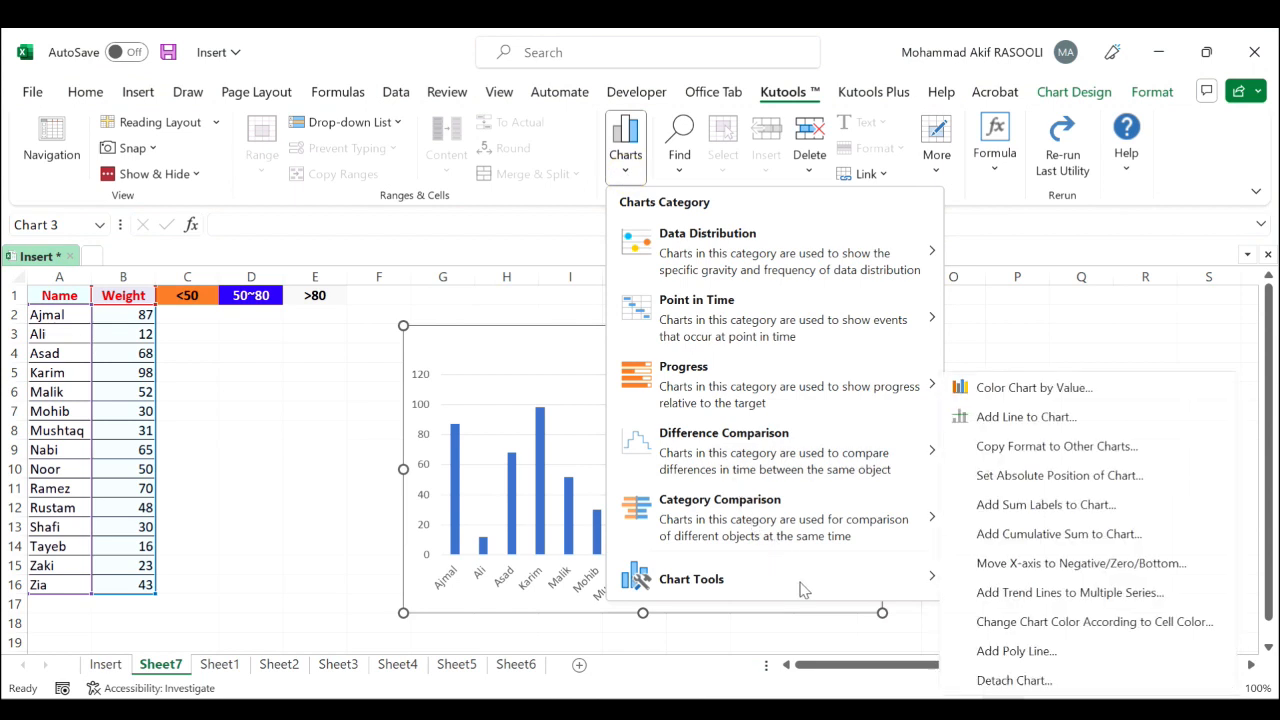
click(1122, 392)
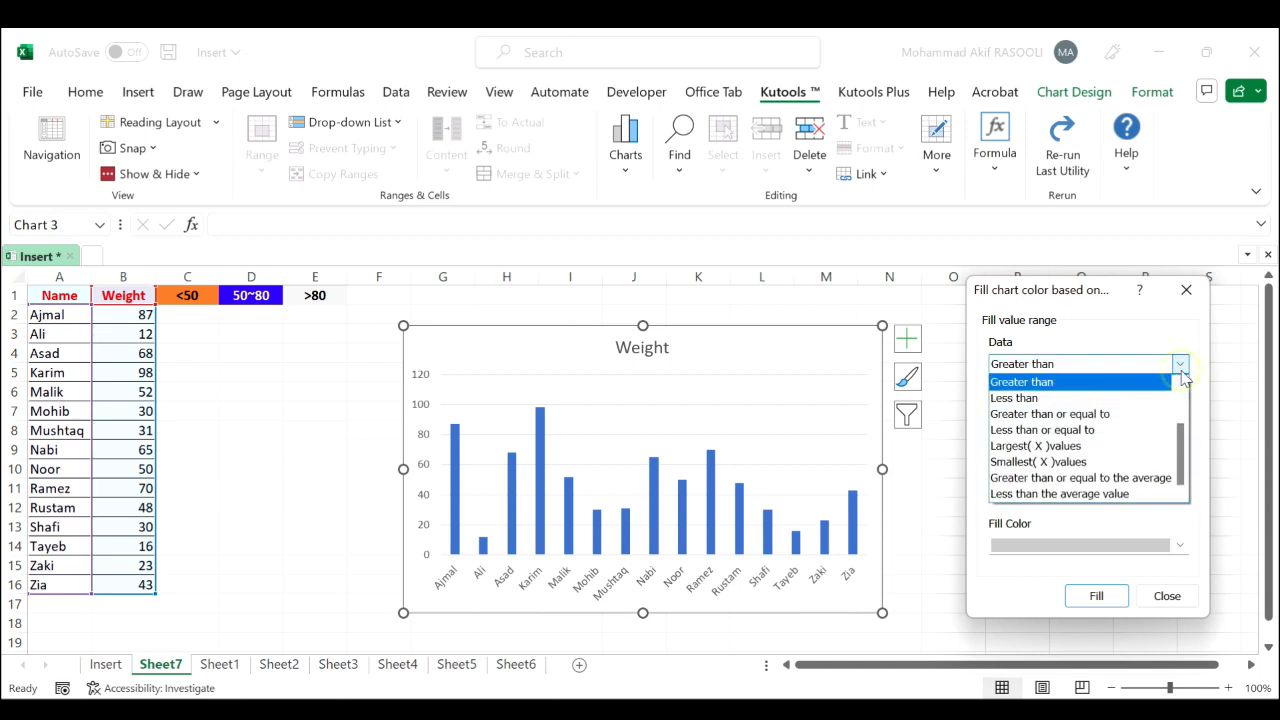
click(1026, 398)
click(1022, 458)
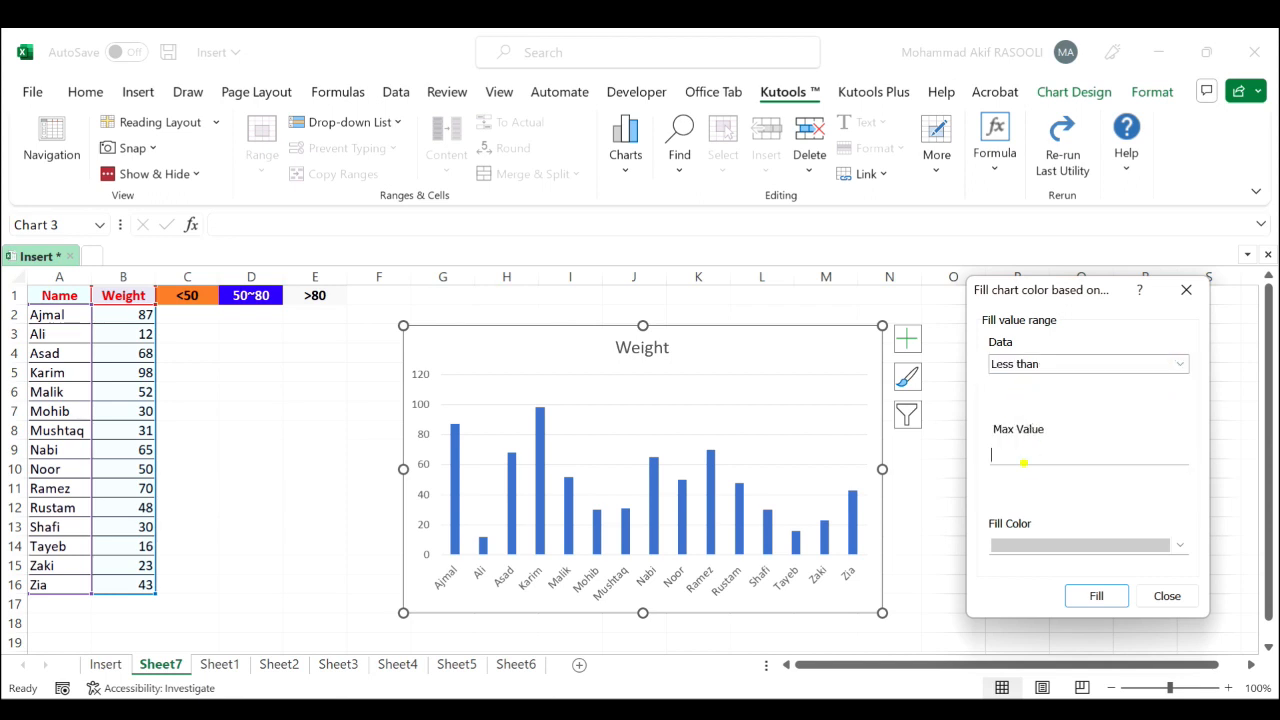
text(50)
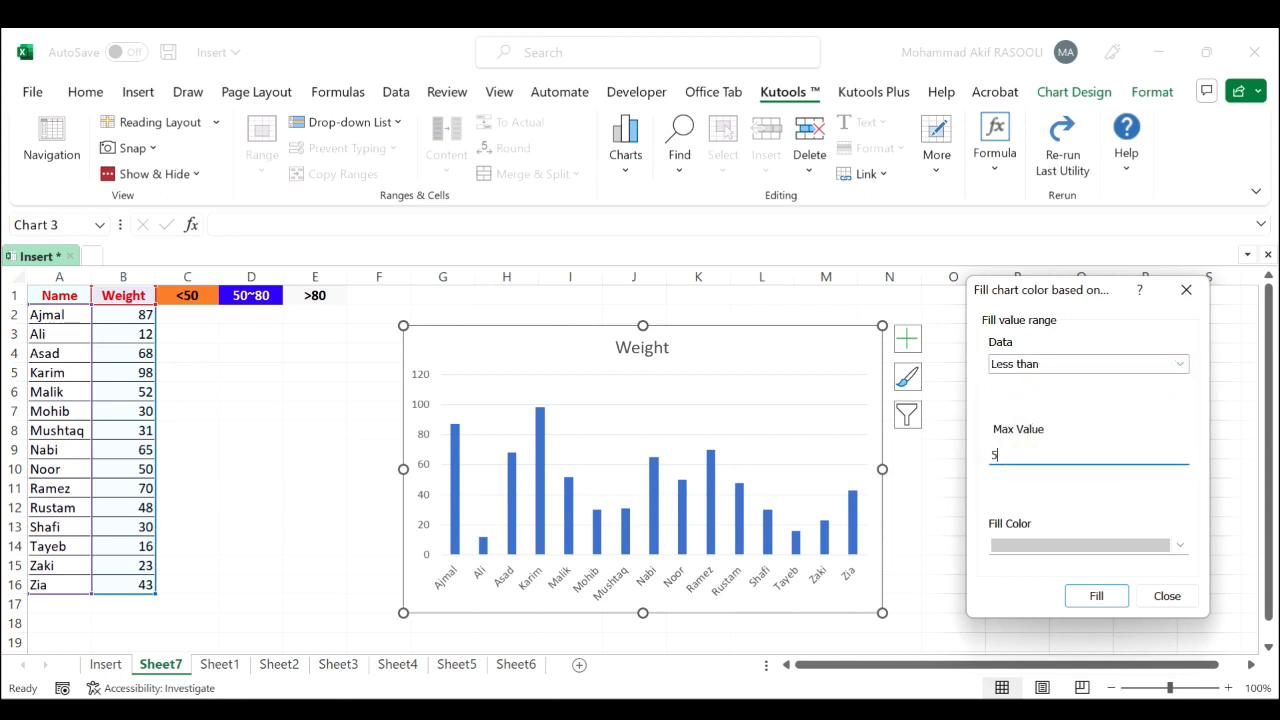
click(1179, 547)
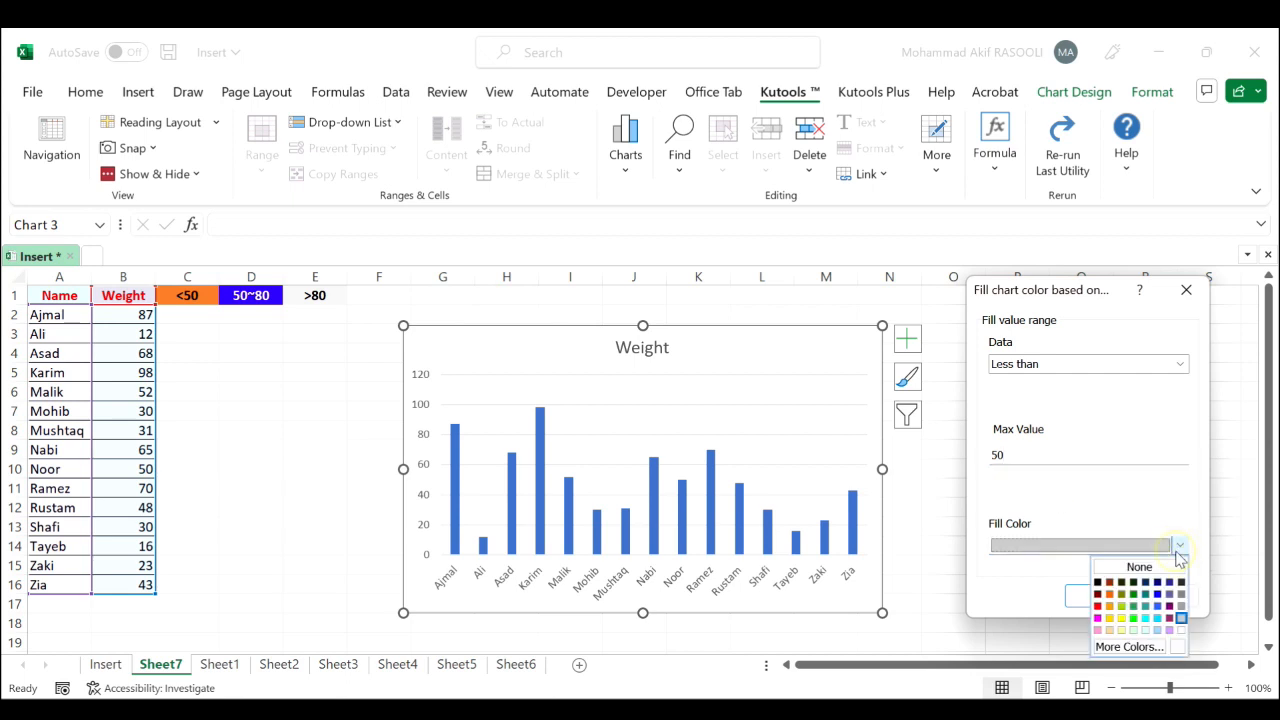
click(1110, 607)
click(1110, 597)
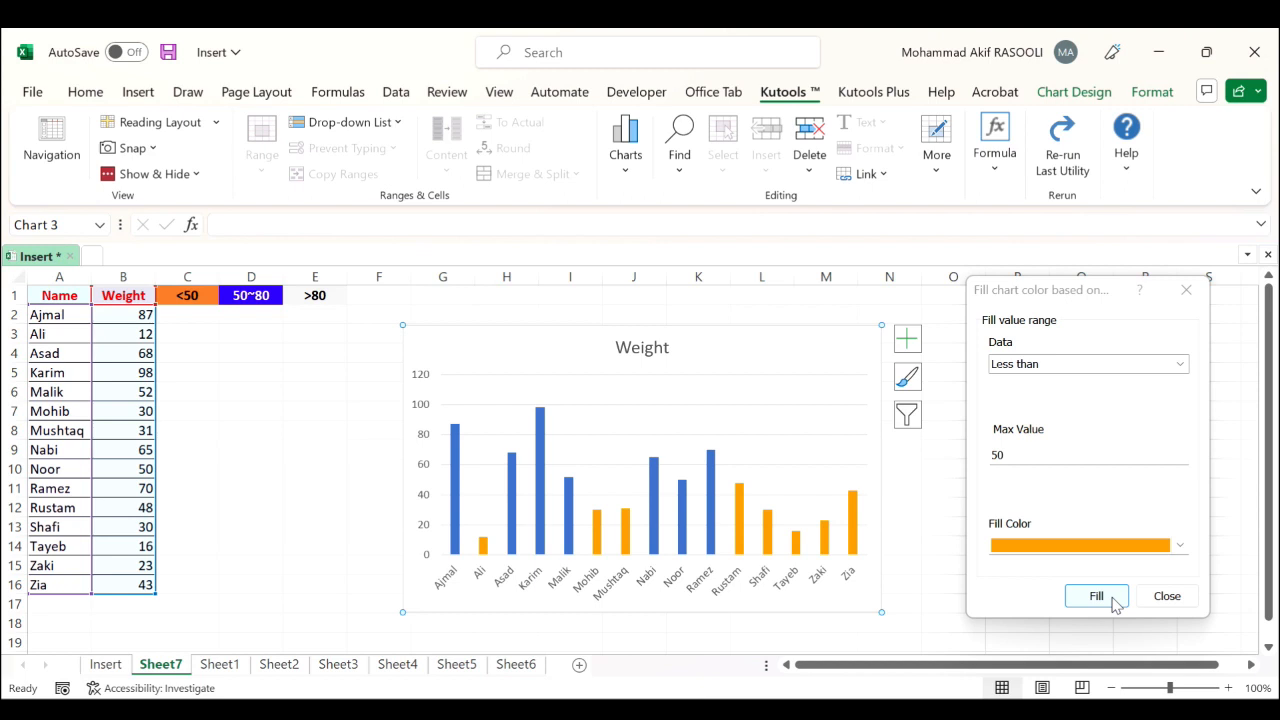
Fill the Weight chart's columns with values between 50 and 80 in blue
click(1181, 366)
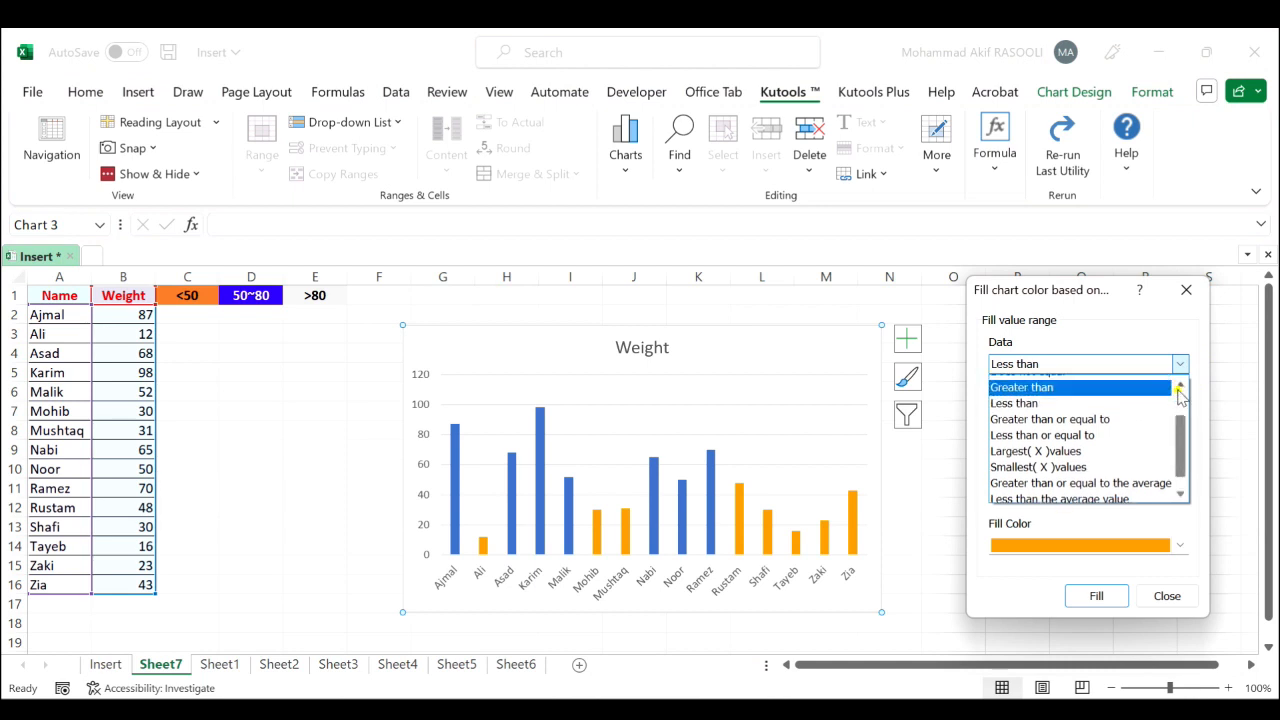
click(1180, 389)
click(1182, 401)
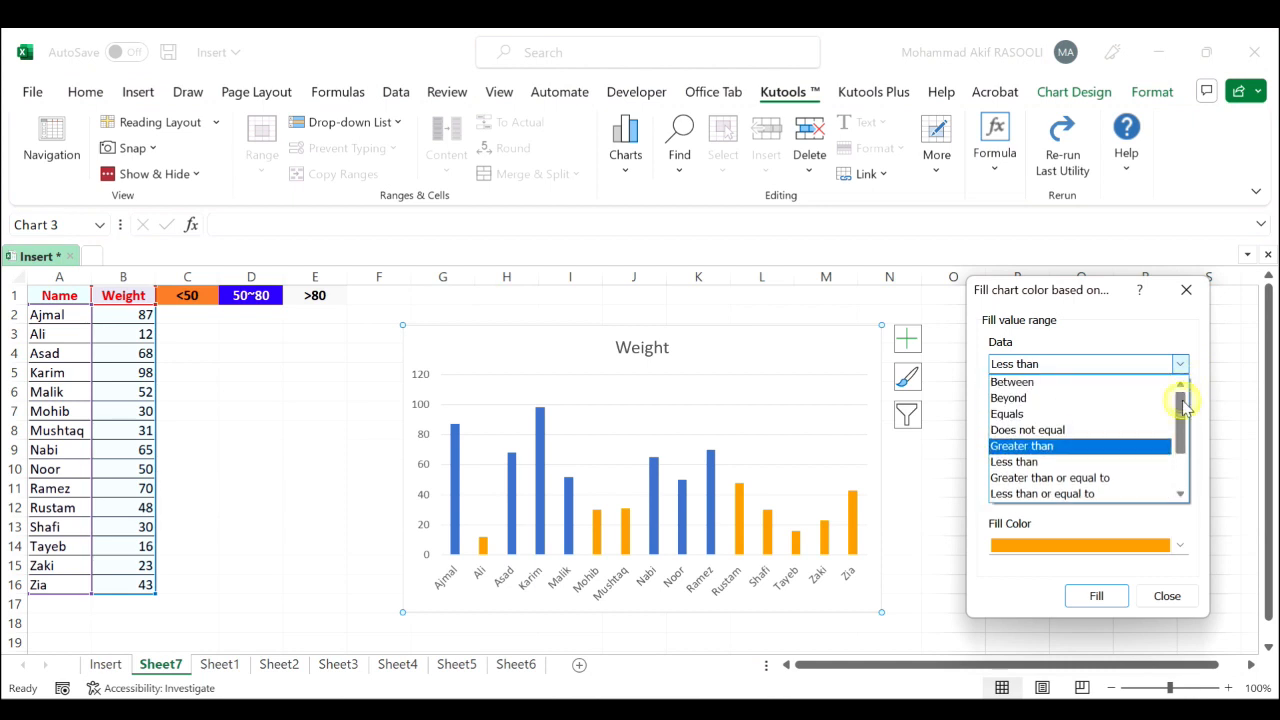
click(1068, 389)
click(1027, 430)
key(BackSpace)
key(BackSpace)
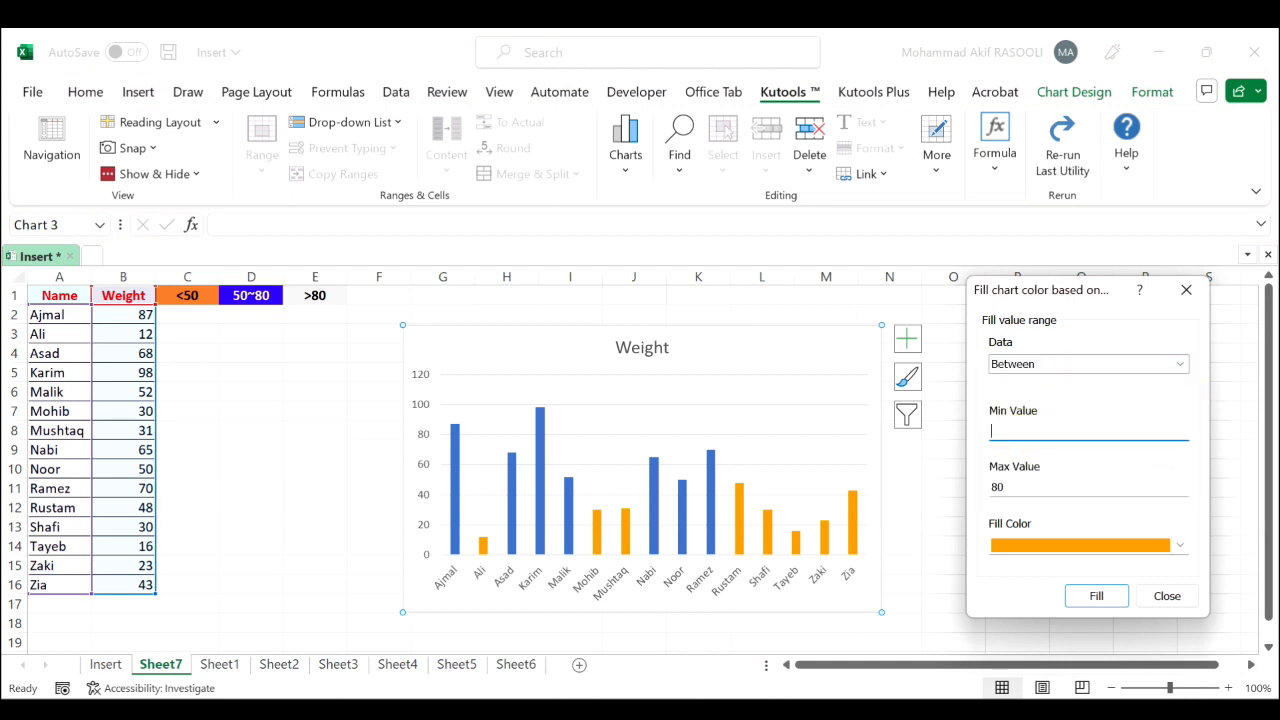
text(50)
double_click(1000, 487)
key(BackSpace)
text(80)
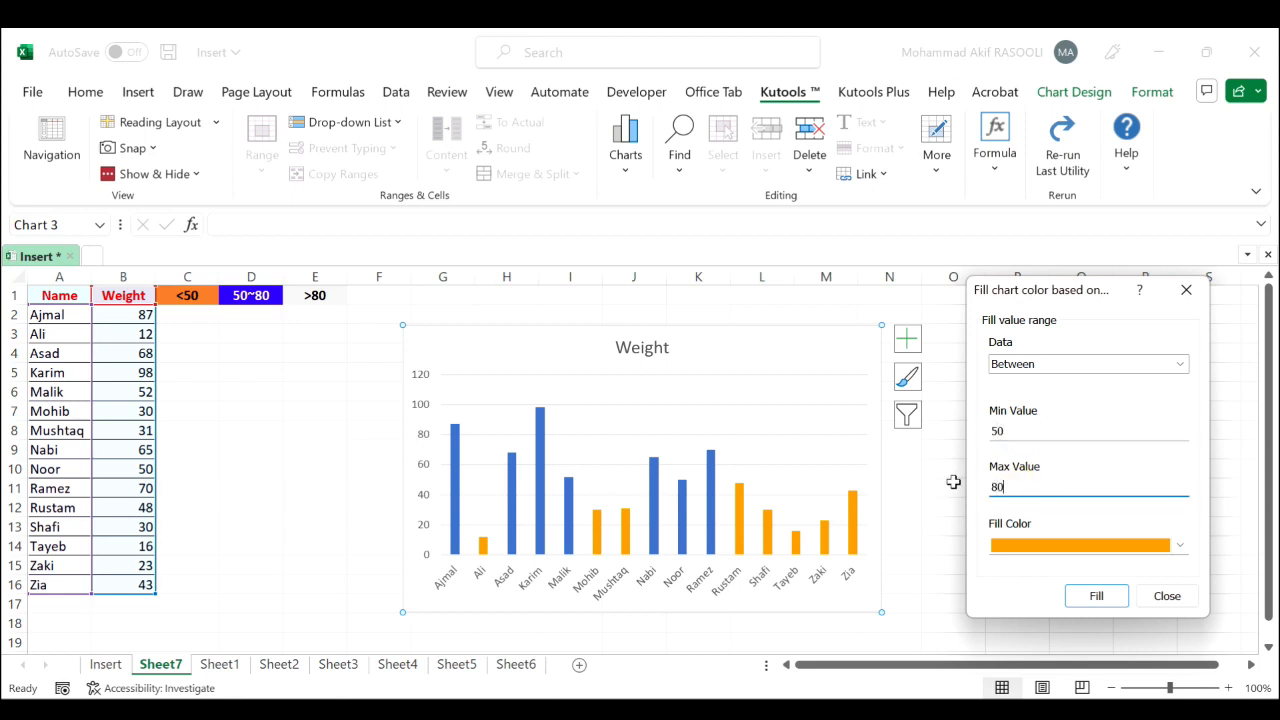
click(1180, 547)
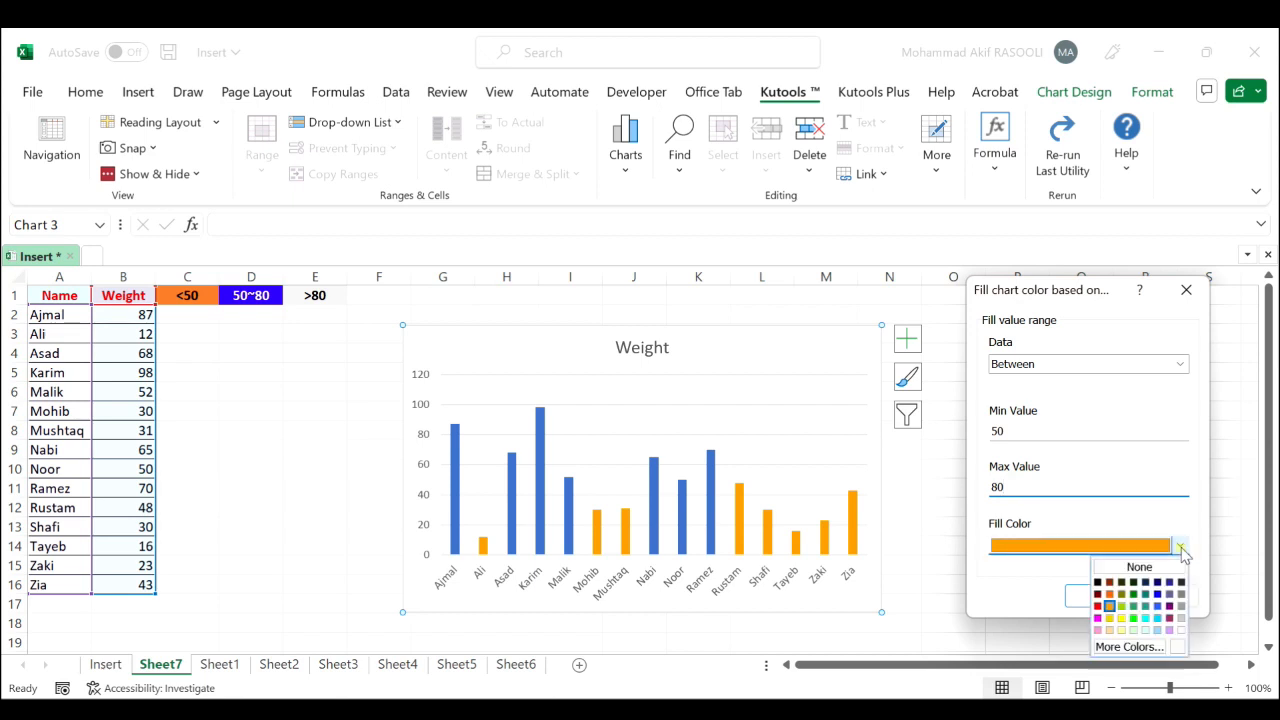
click(1157, 607)
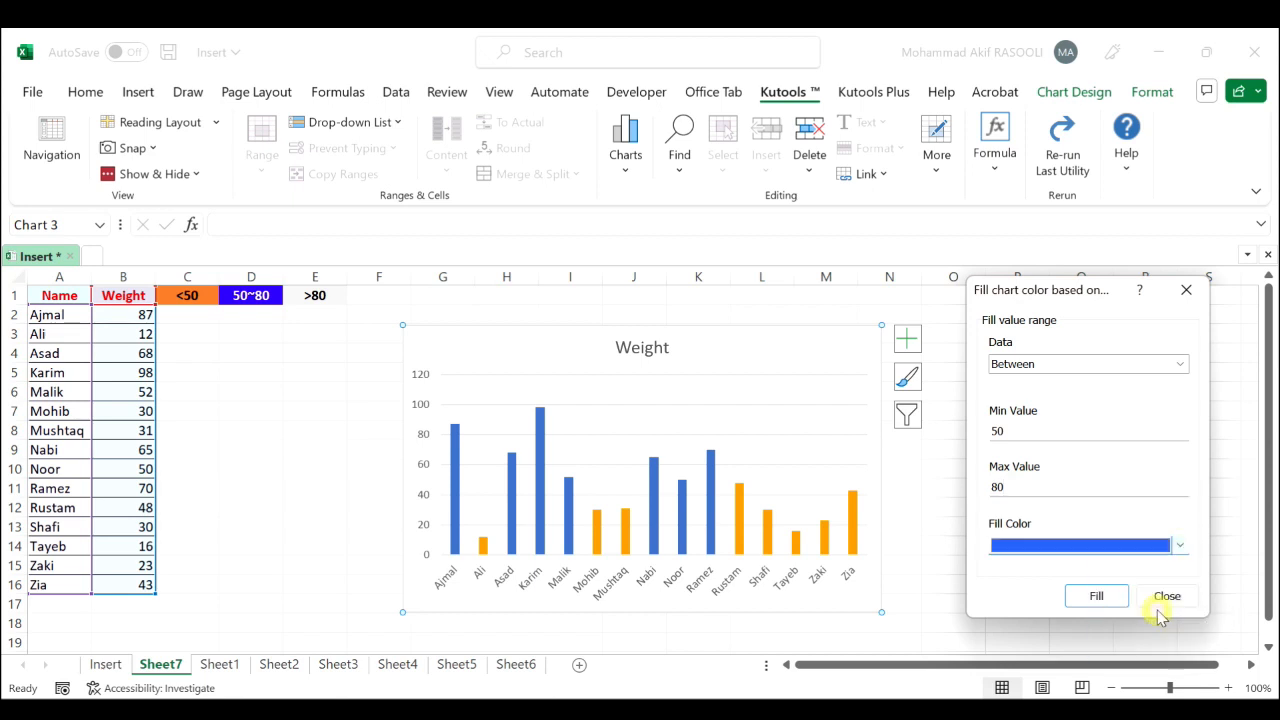
click(1107, 608)
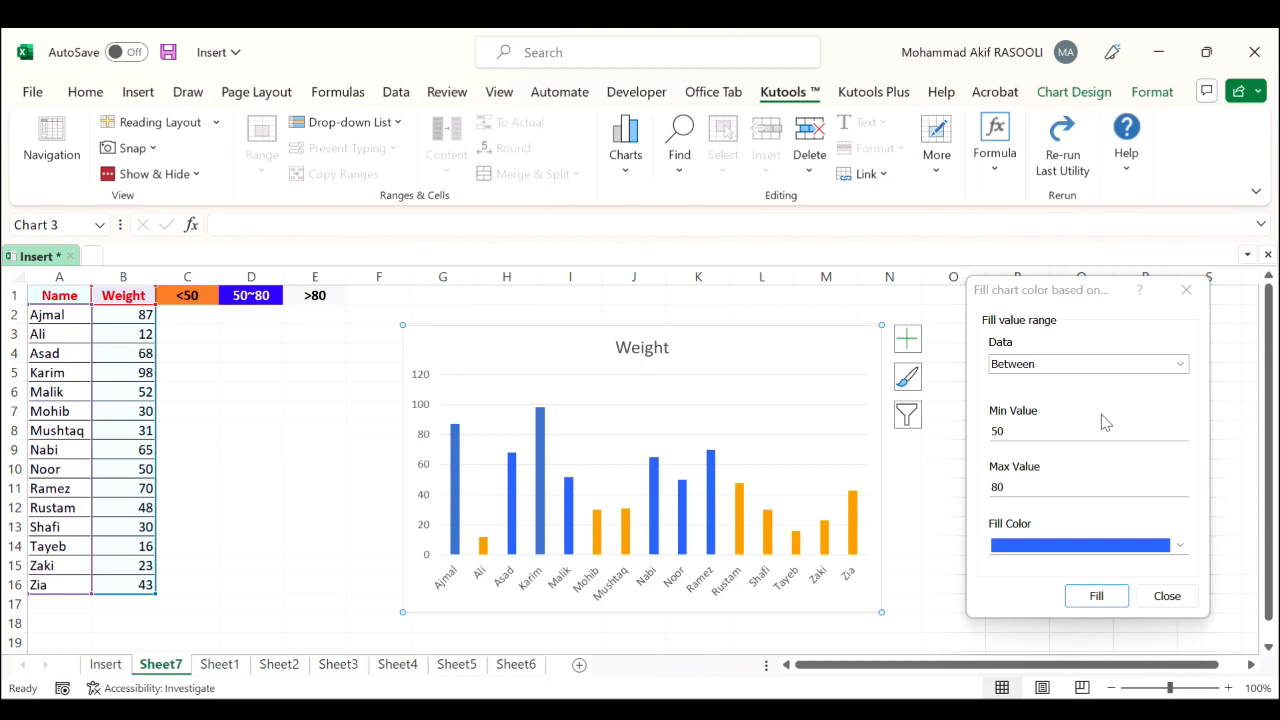
Fill the Weight chart's columns with values greater than 80 in light gray and close the fill settings
click(1180, 365)
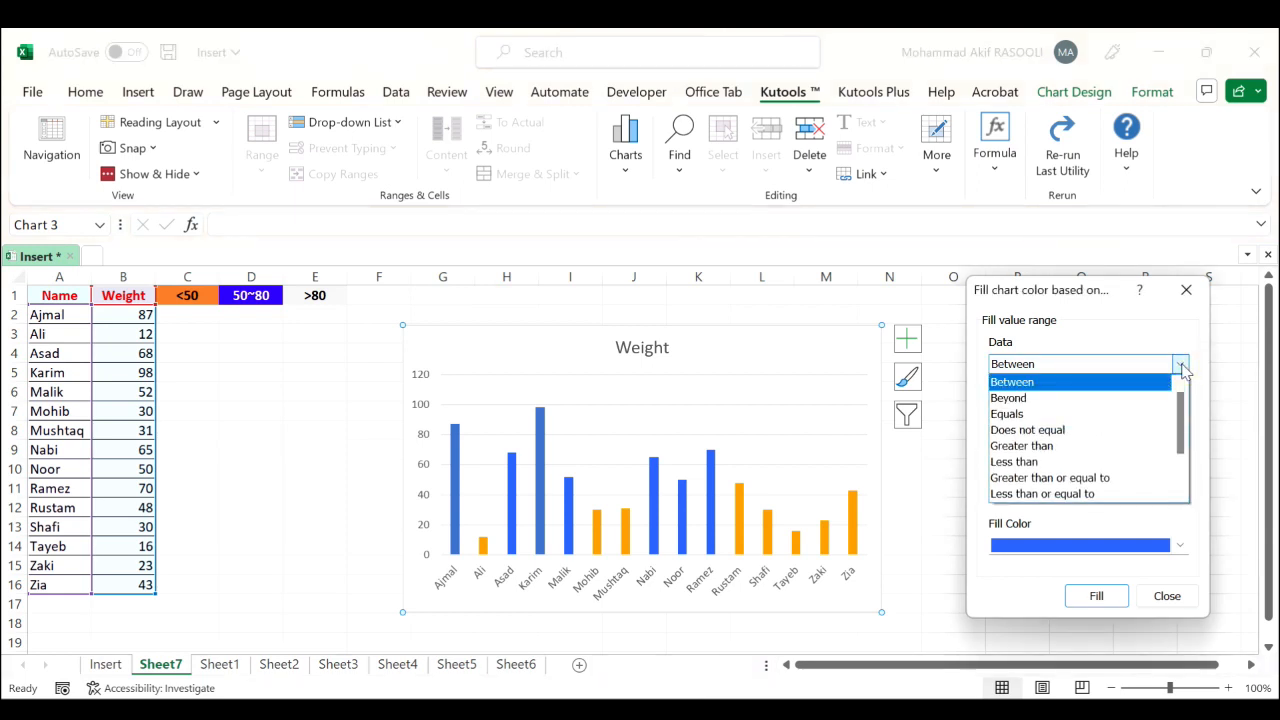
click(1037, 447)
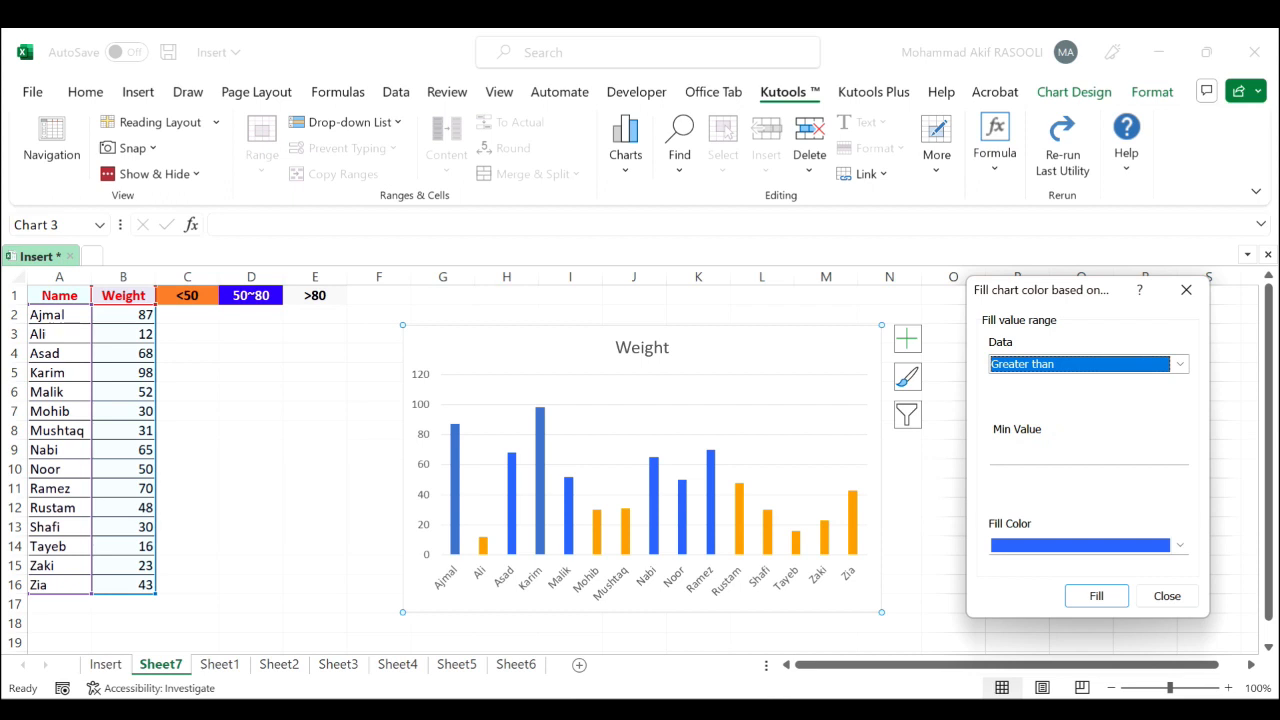
click(1038, 458)
text(80)
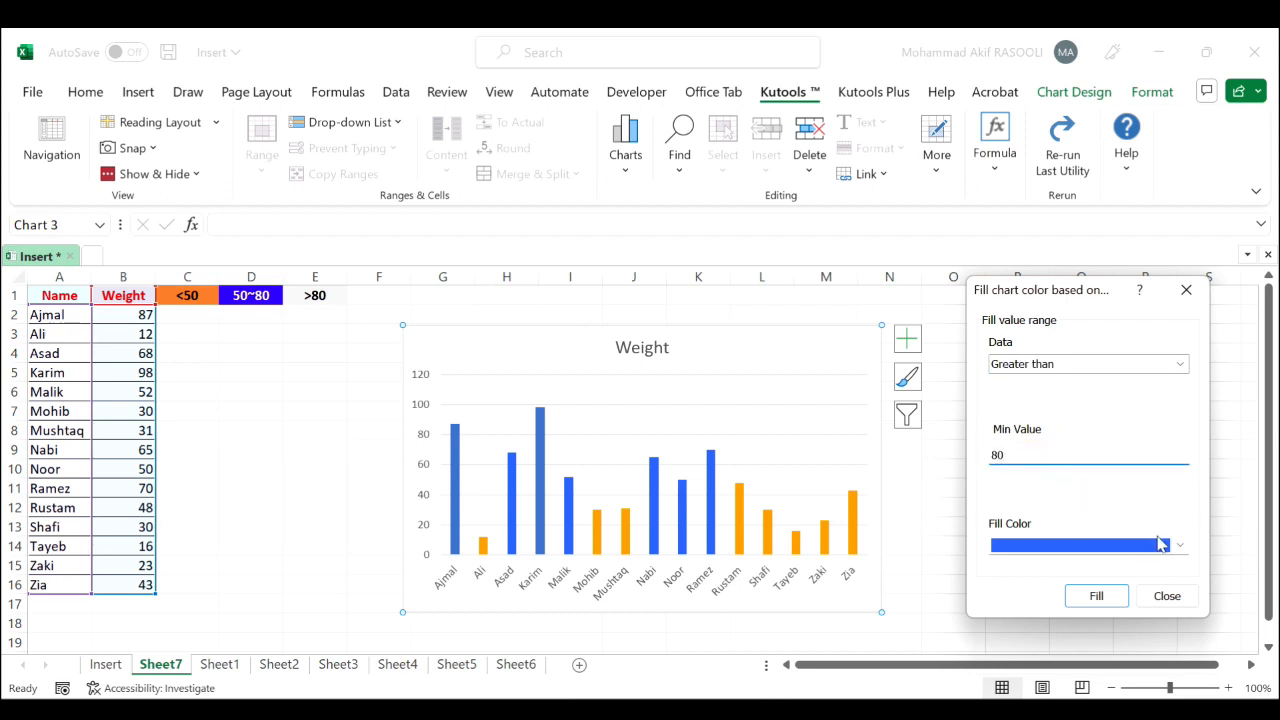
click(1181, 548)
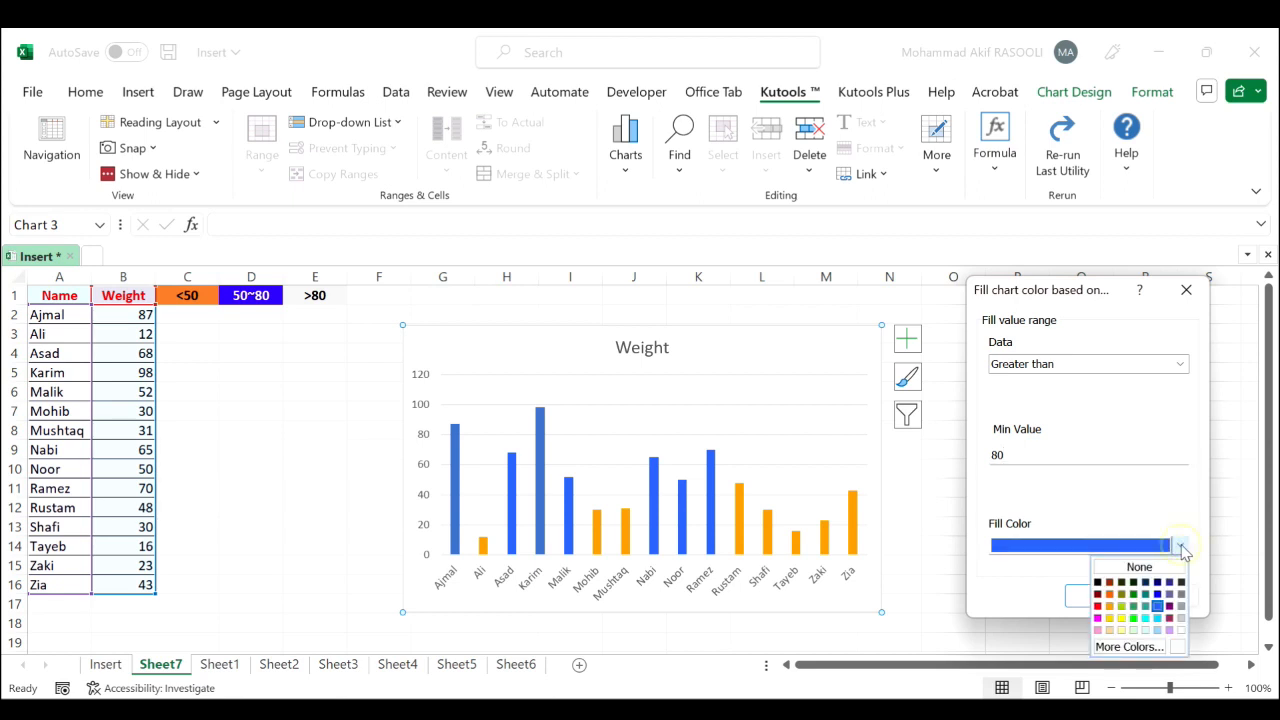
click(1183, 622)
click(1099, 597)
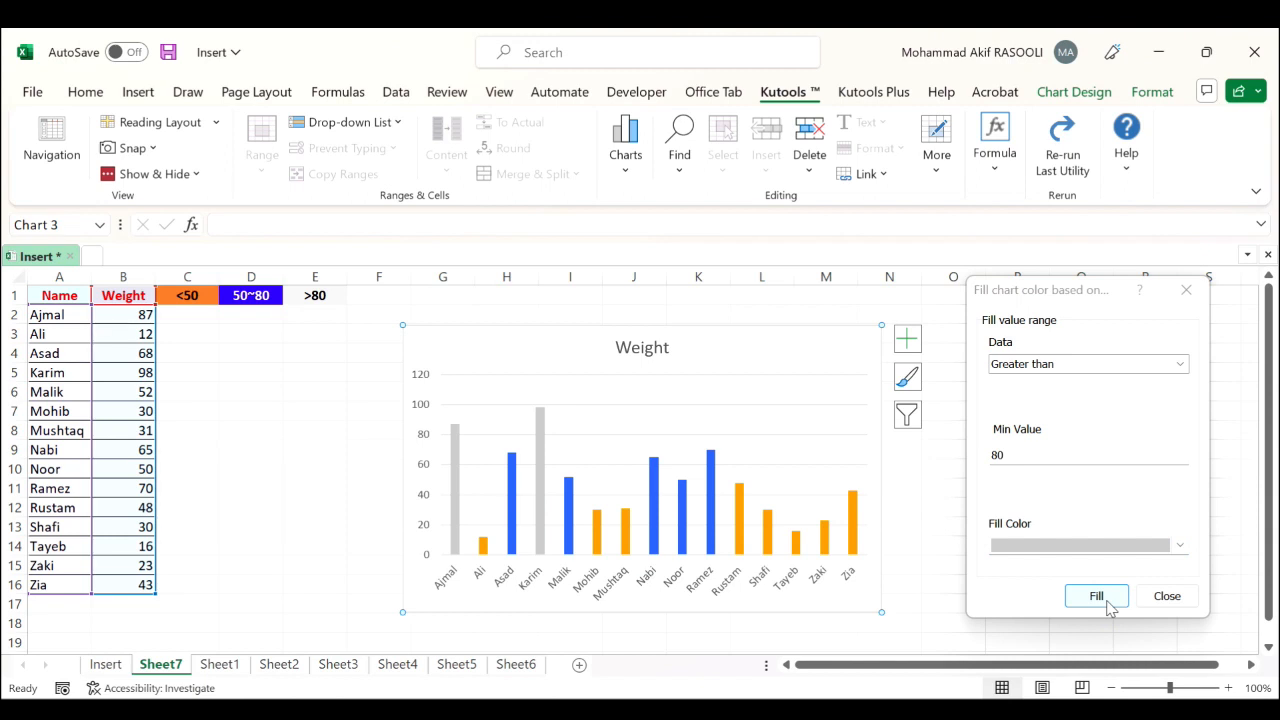
click(1164, 596)
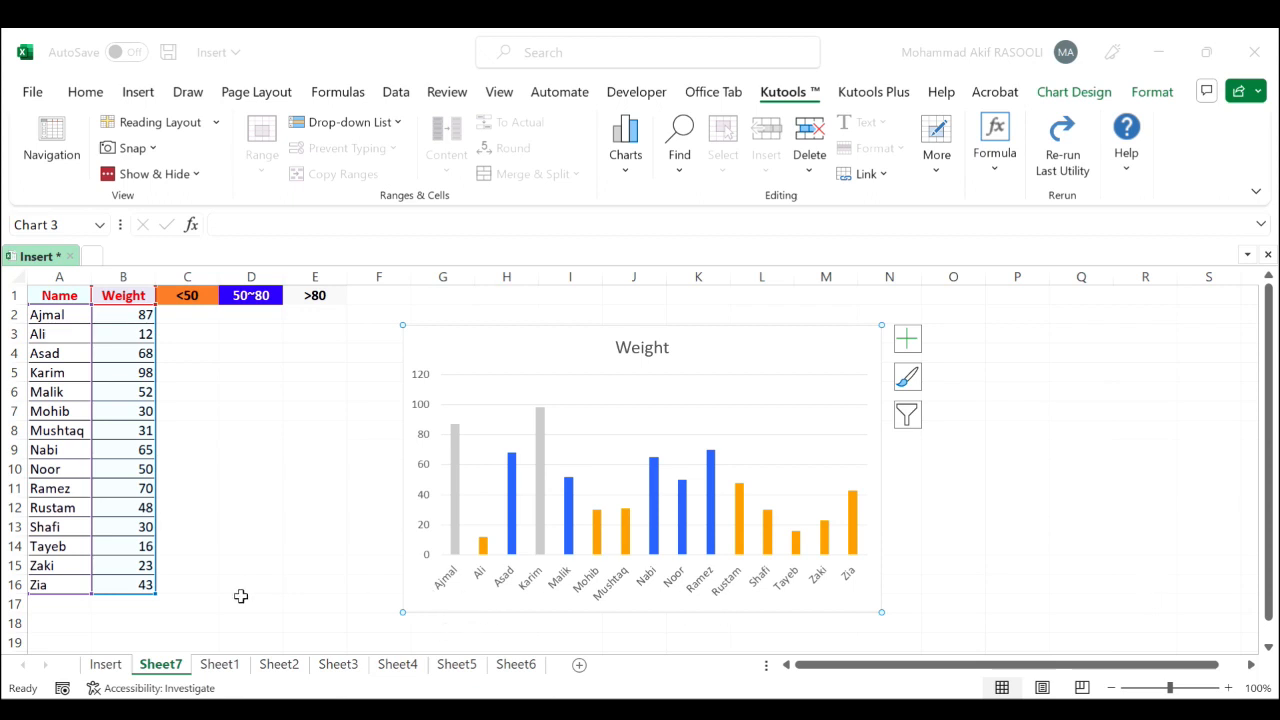
Set the weight in cell B9 to 98 and check the corresponding column in the Weight chart
click(232, 429)
click(144, 450)
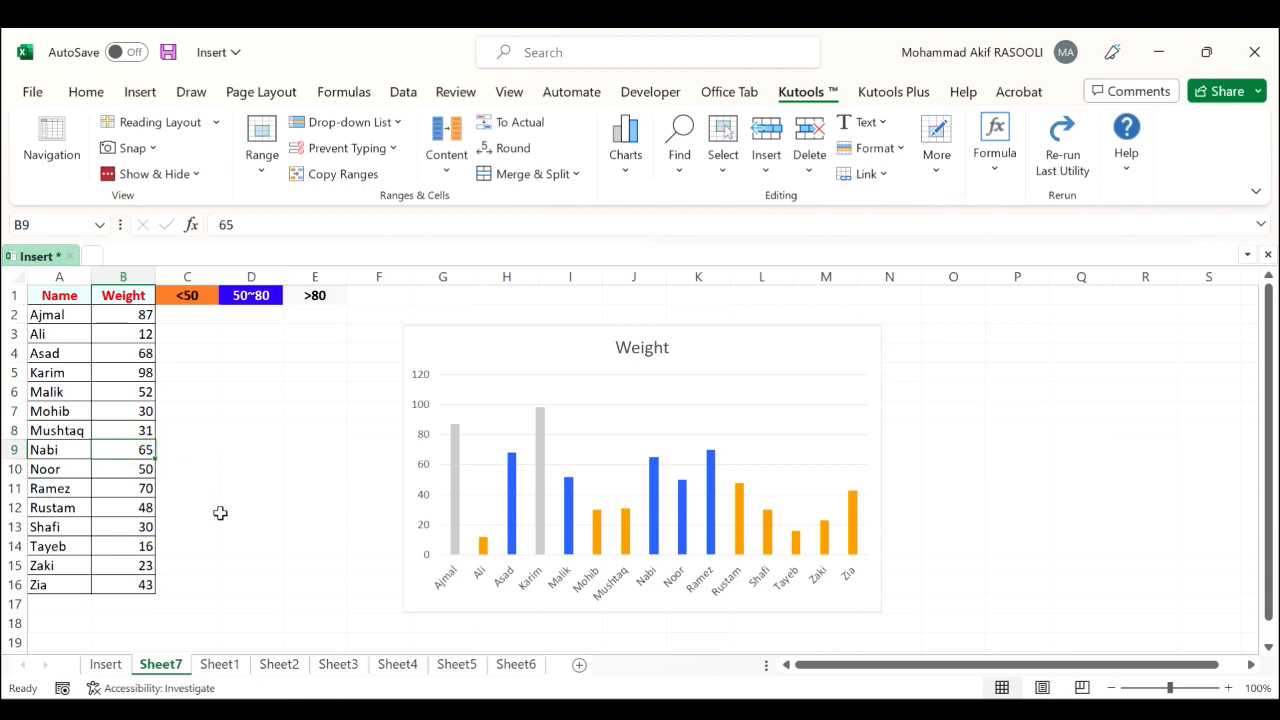
text(98)
key(Return)
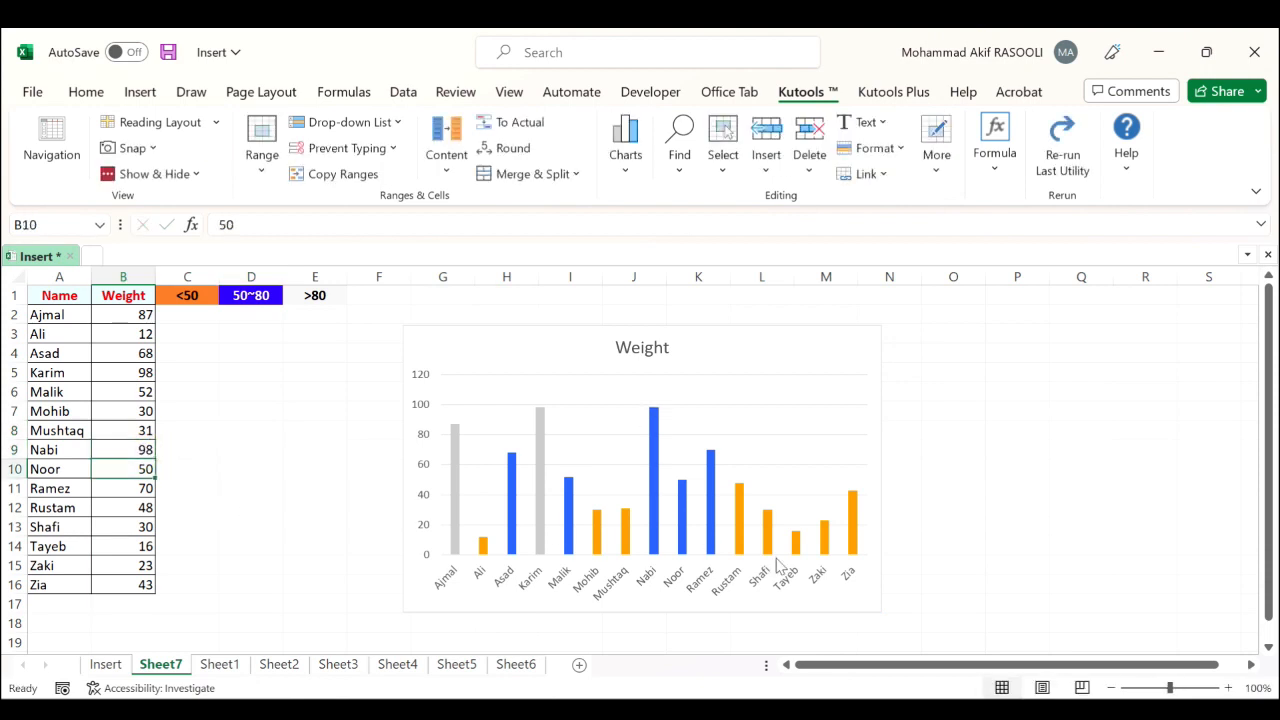
click(311, 417)
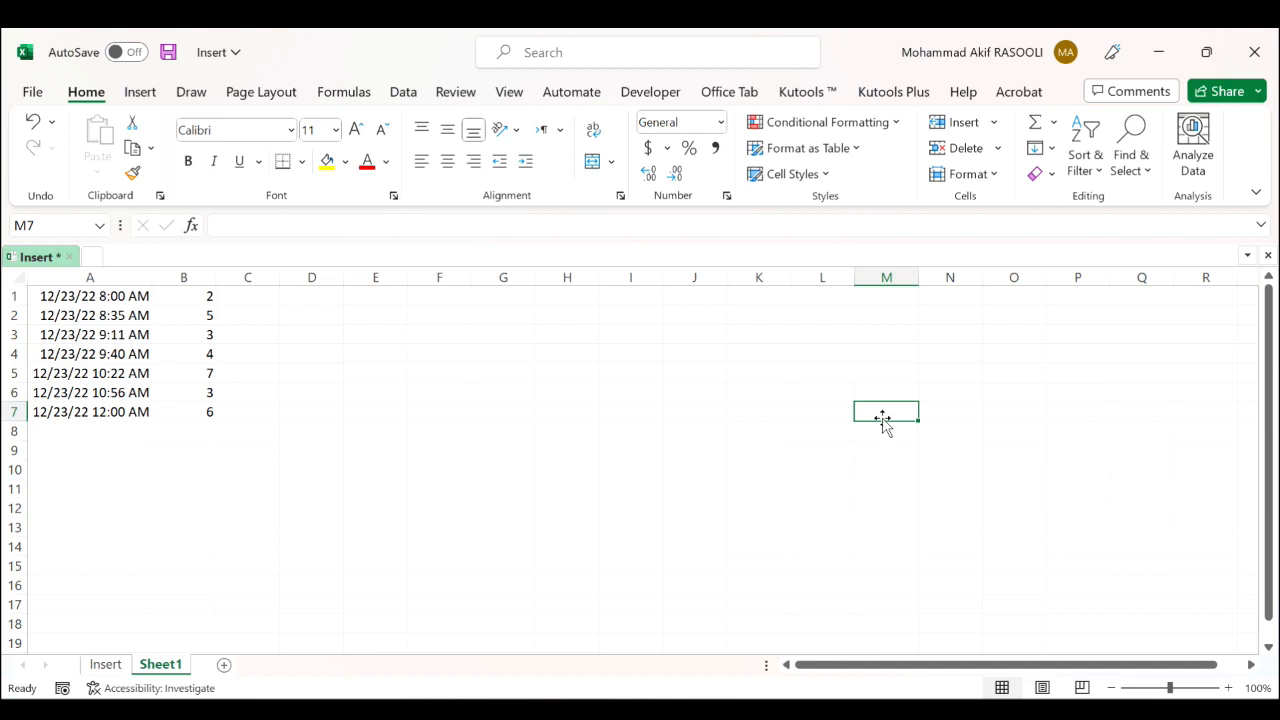
Insert a 2-D line chart with markers from the date-time and number data in A1:B7
drag(114, 296, 176, 405)
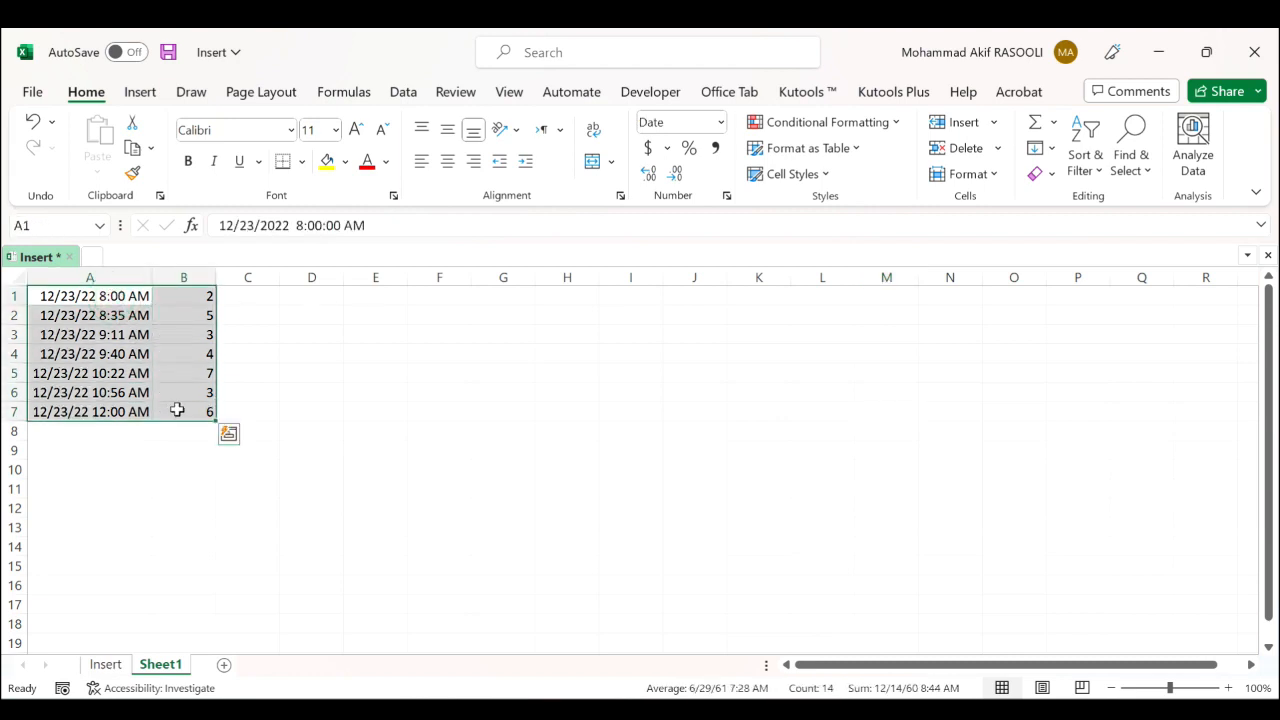
click(150, 95)
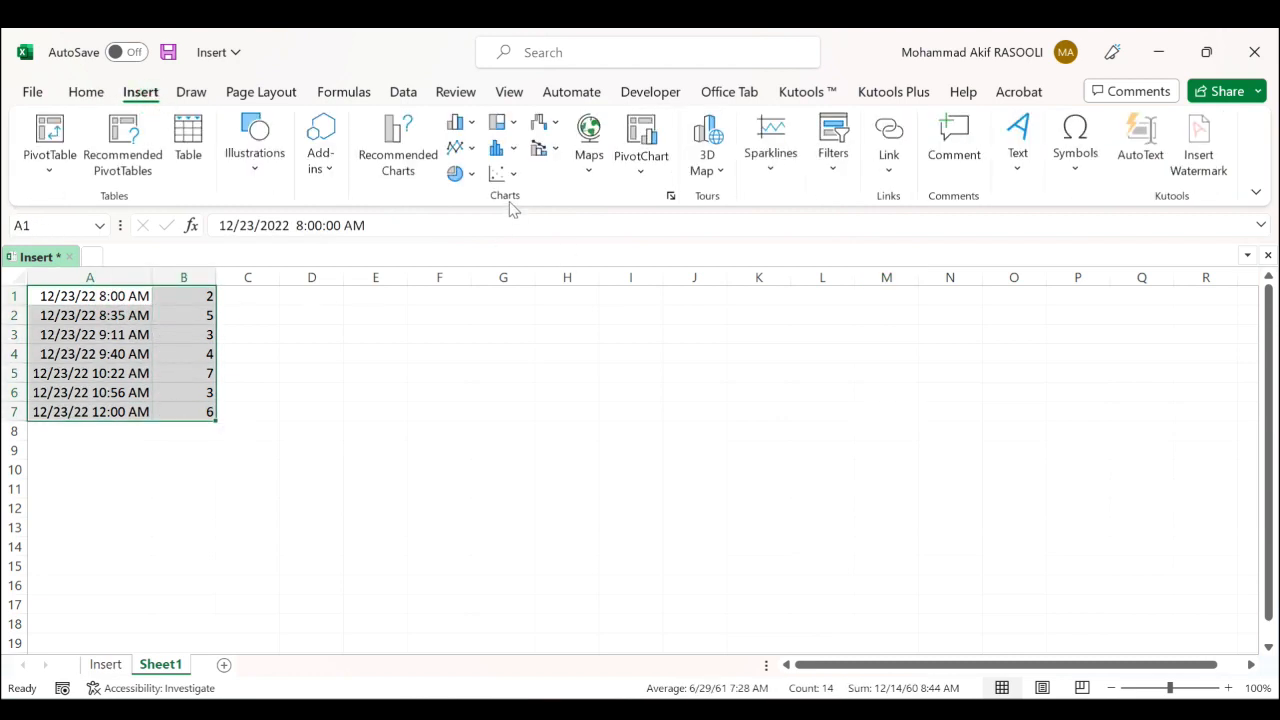
click(471, 152)
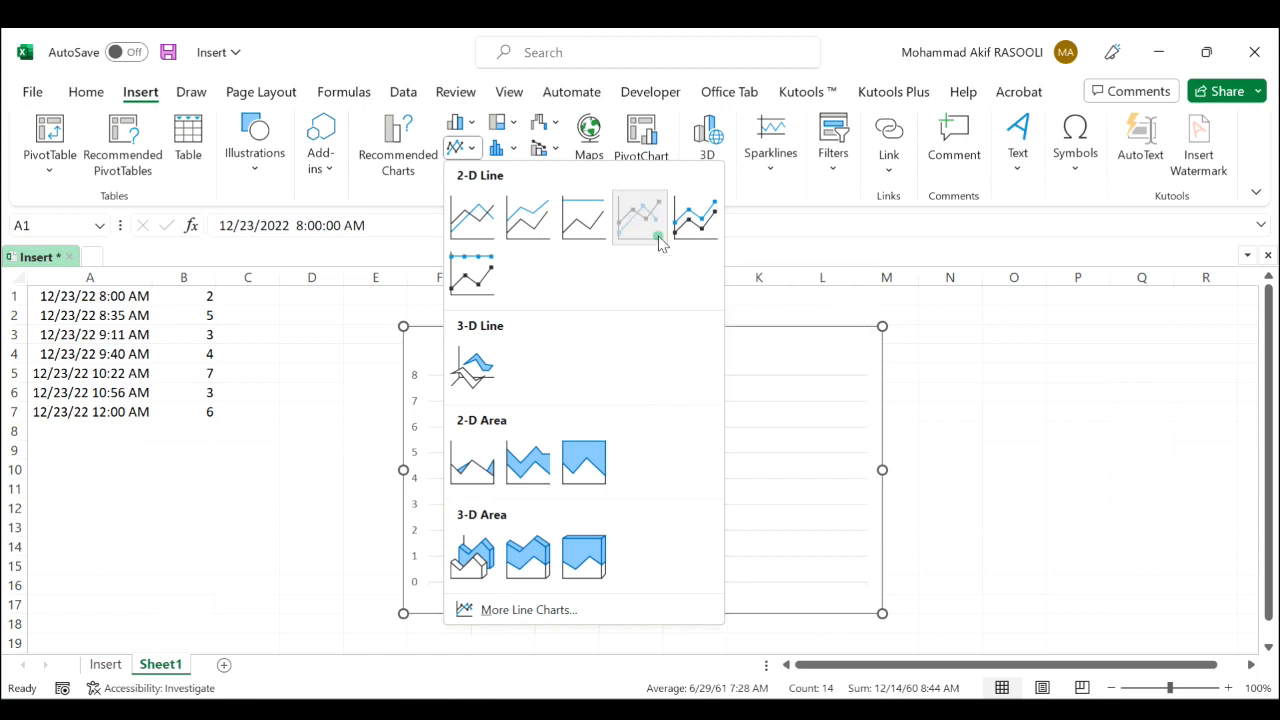
click(658, 241)
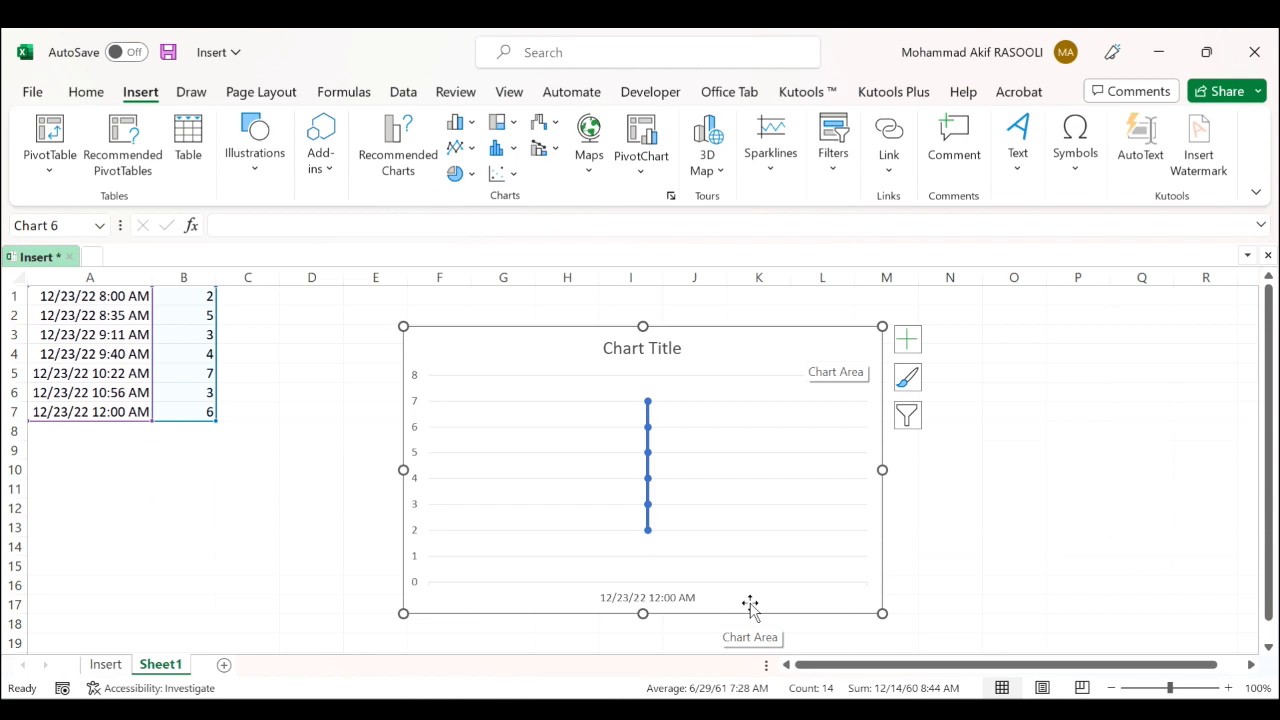
Set the line chart's horizontal axis type to Text axis and close the axis formatting
click(667, 602)
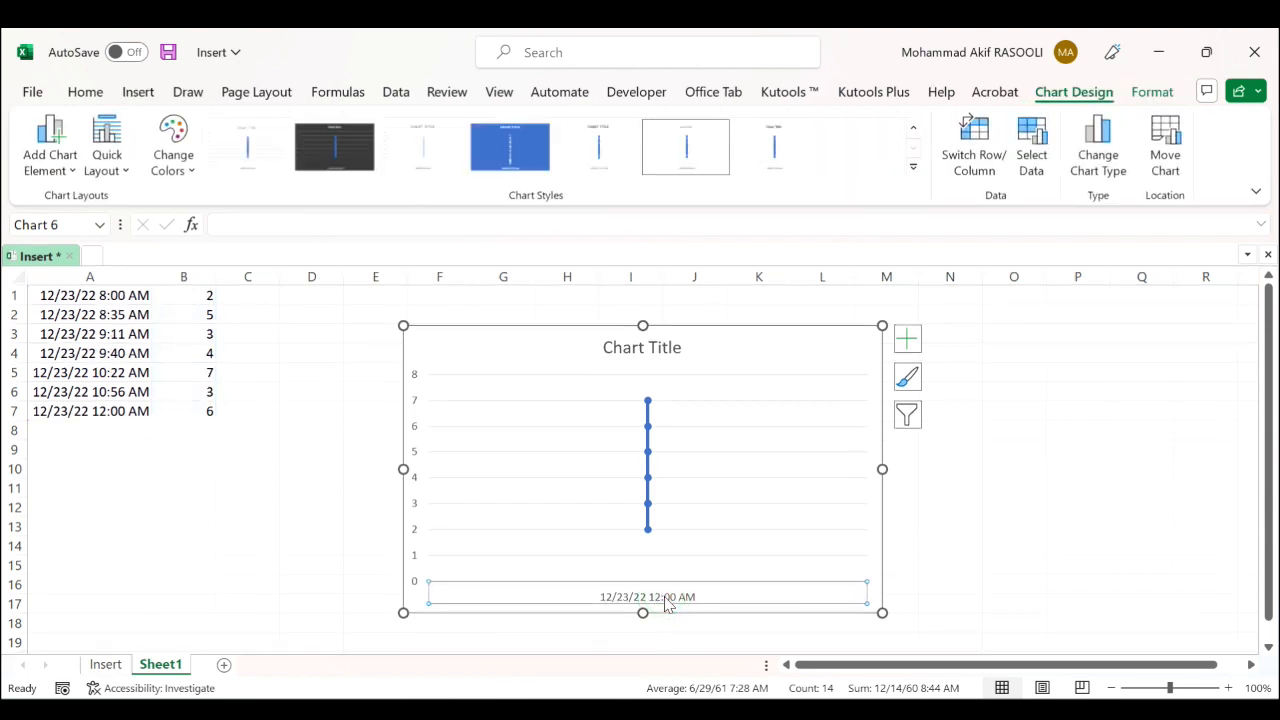
right_click(667, 602)
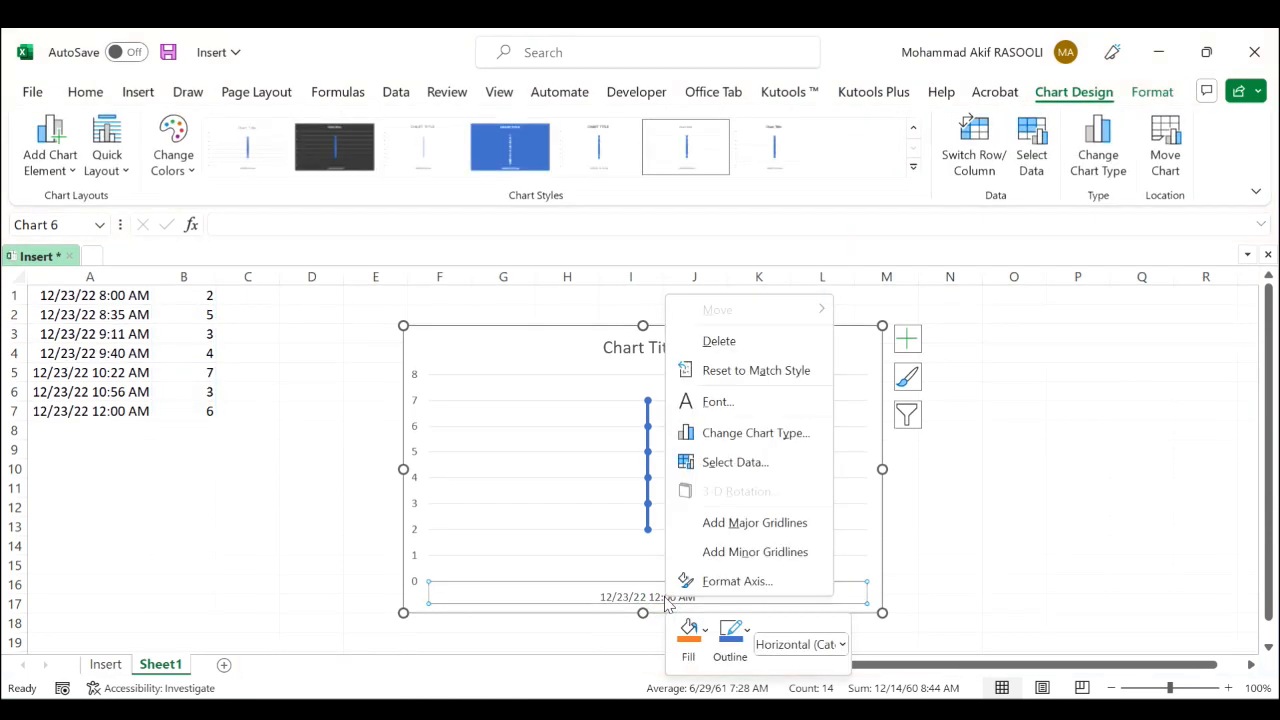
click(782, 588)
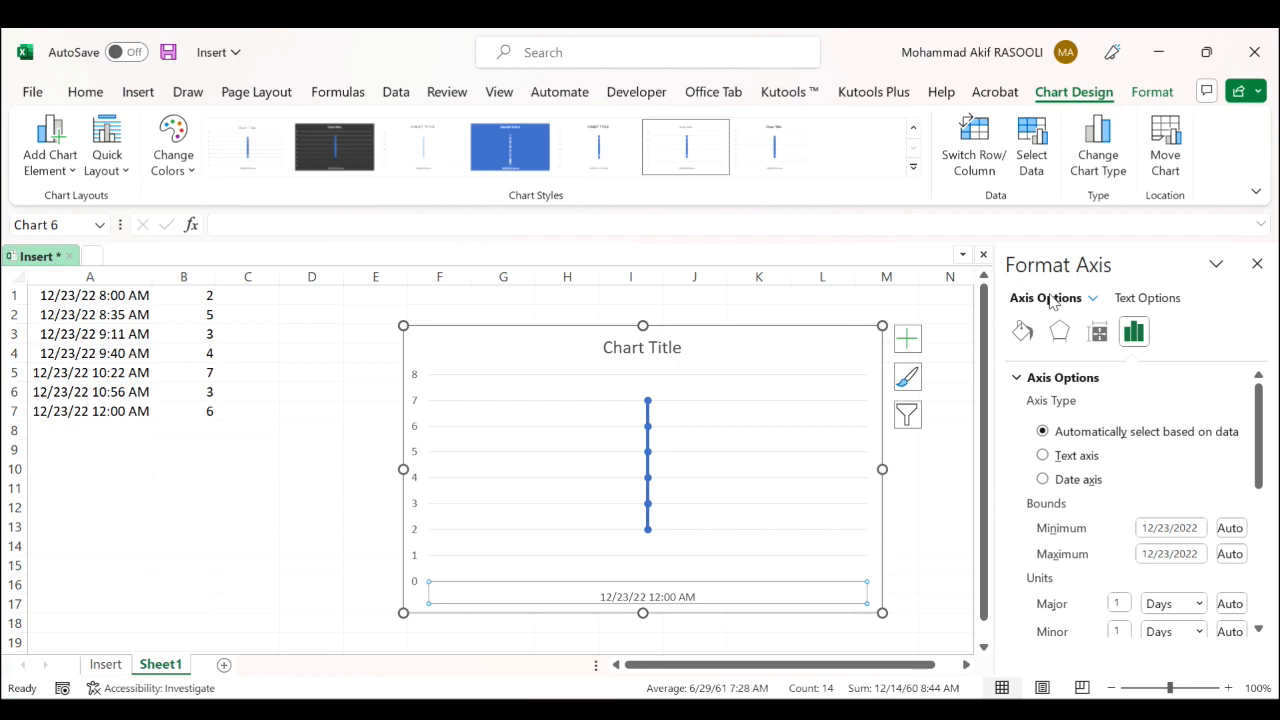
click(1043, 456)
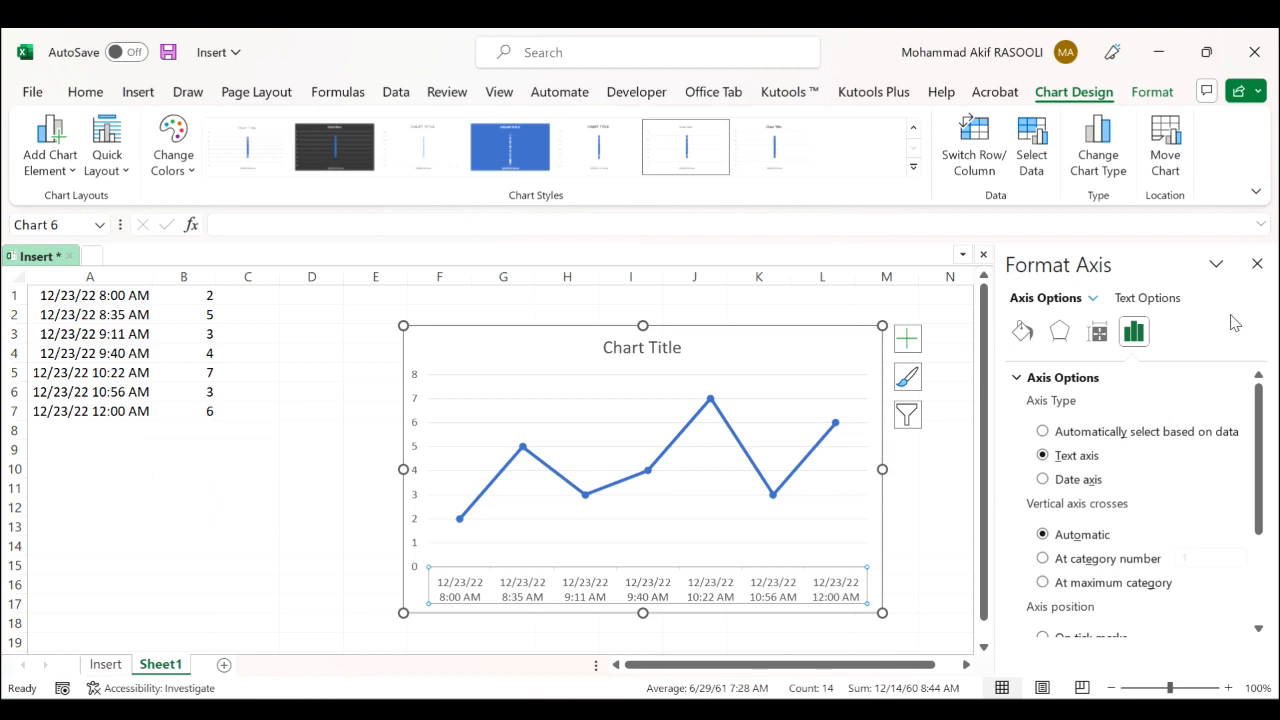
click(1257, 263)
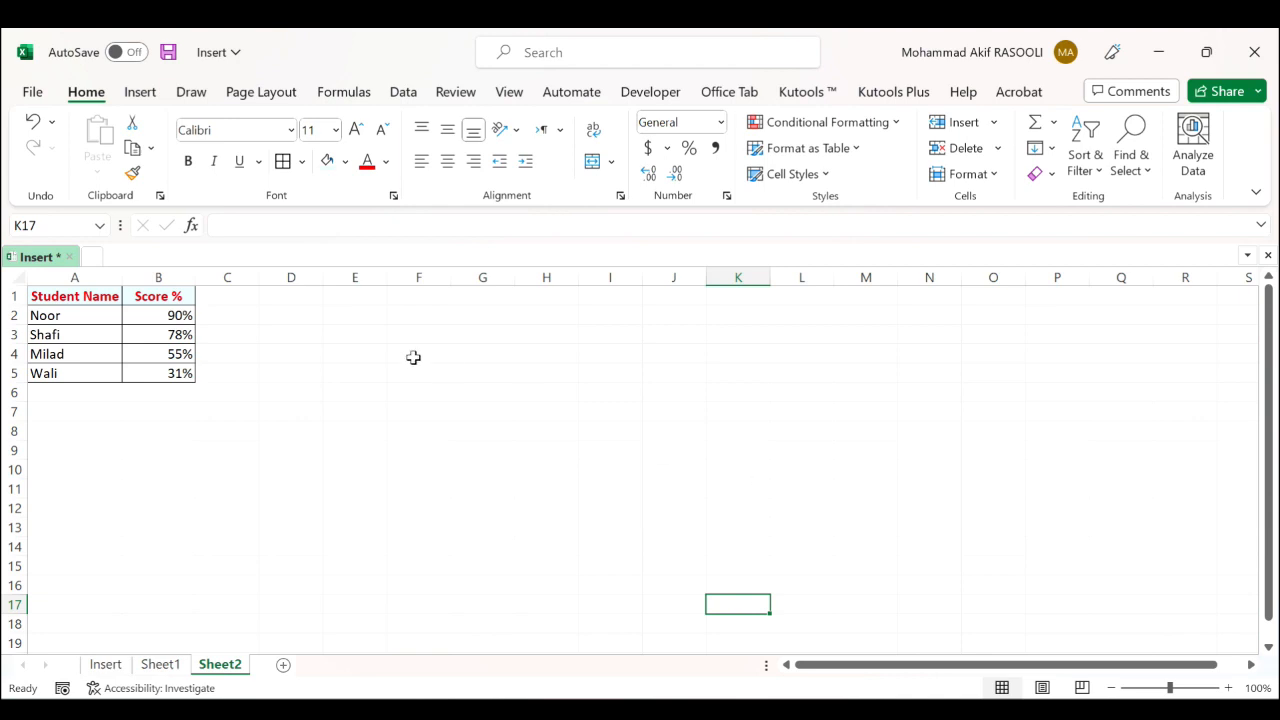
Insert two blank columns between Student Name and Score % on Sheet2
click(150, 278)
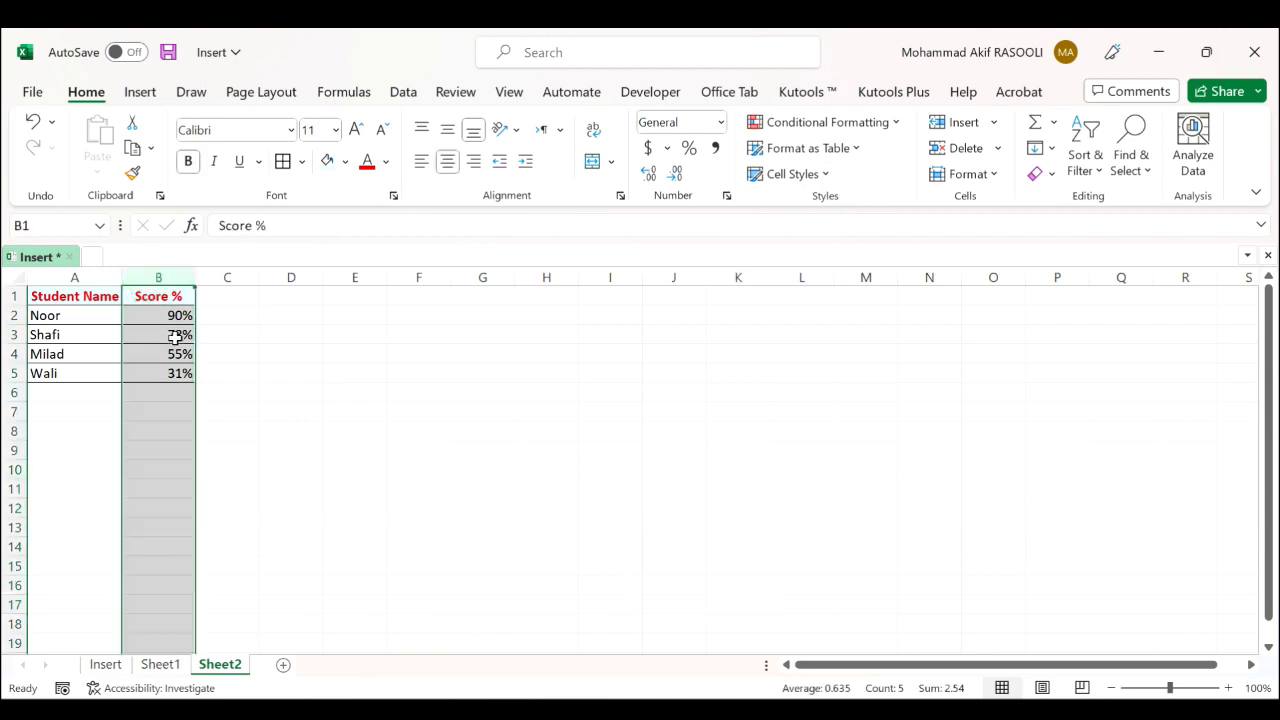
right_click(162, 272)
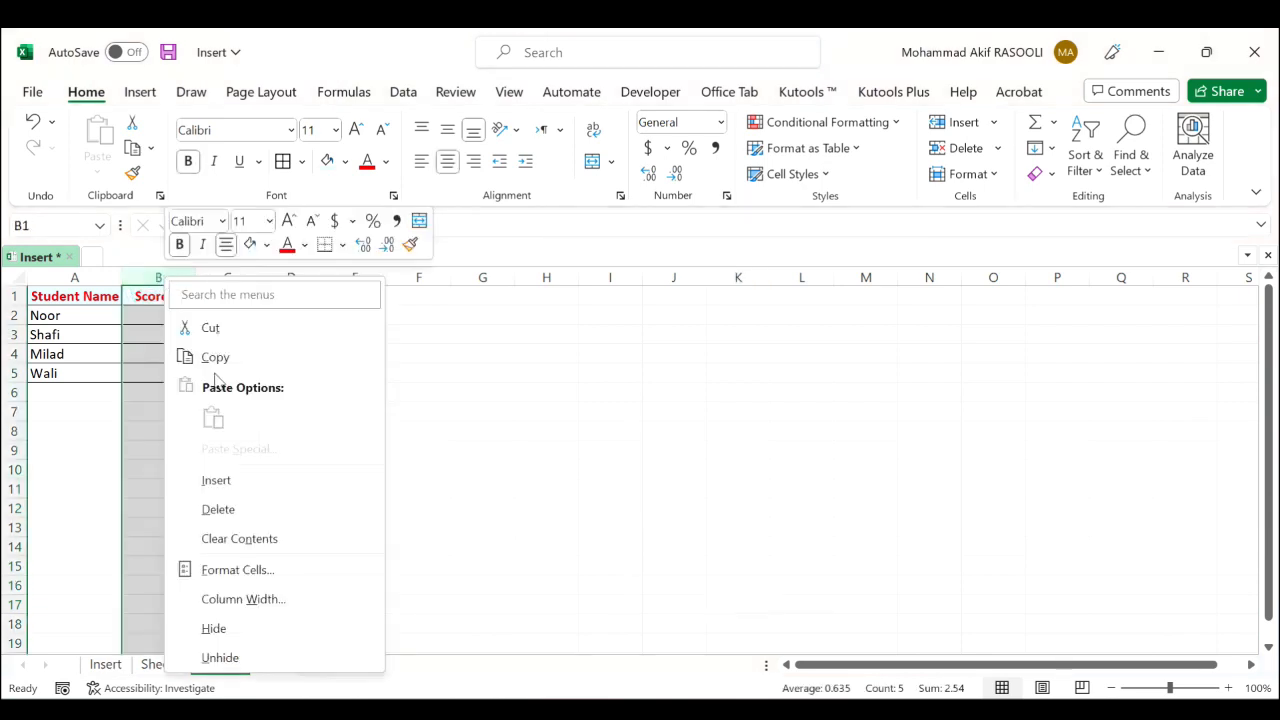
click(268, 482)
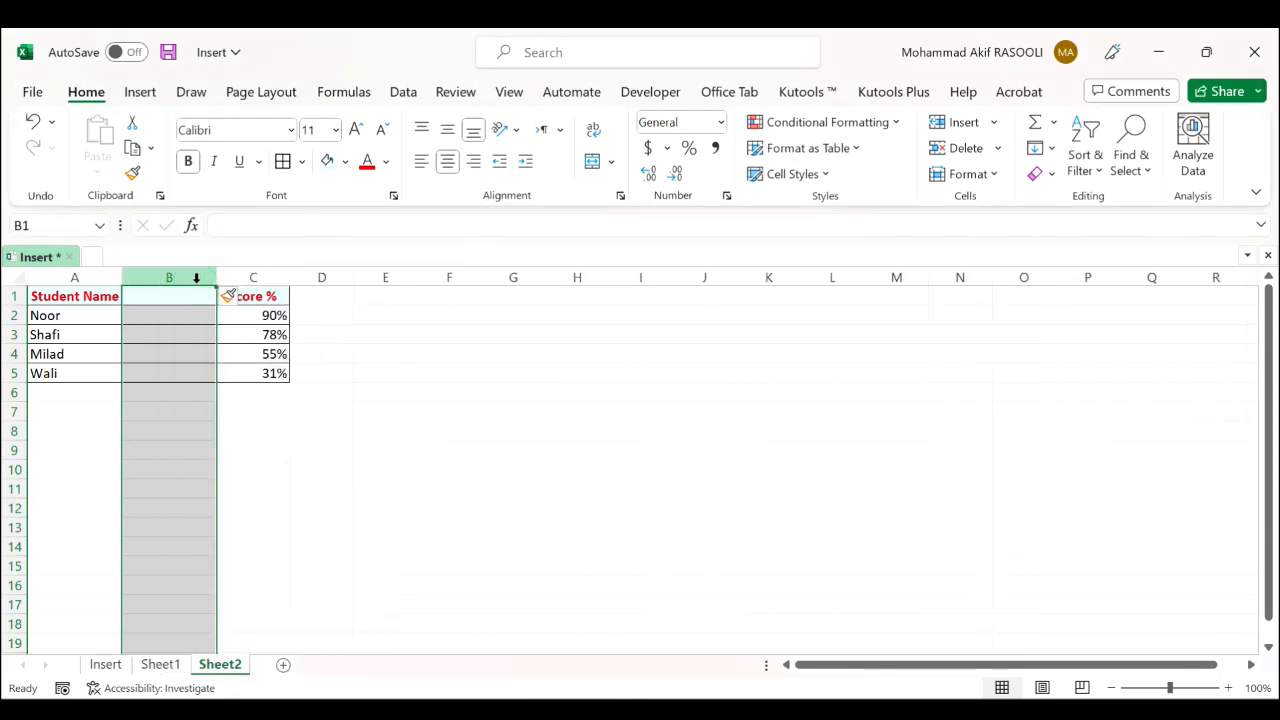
right_click(199, 289)
click(301, 497)
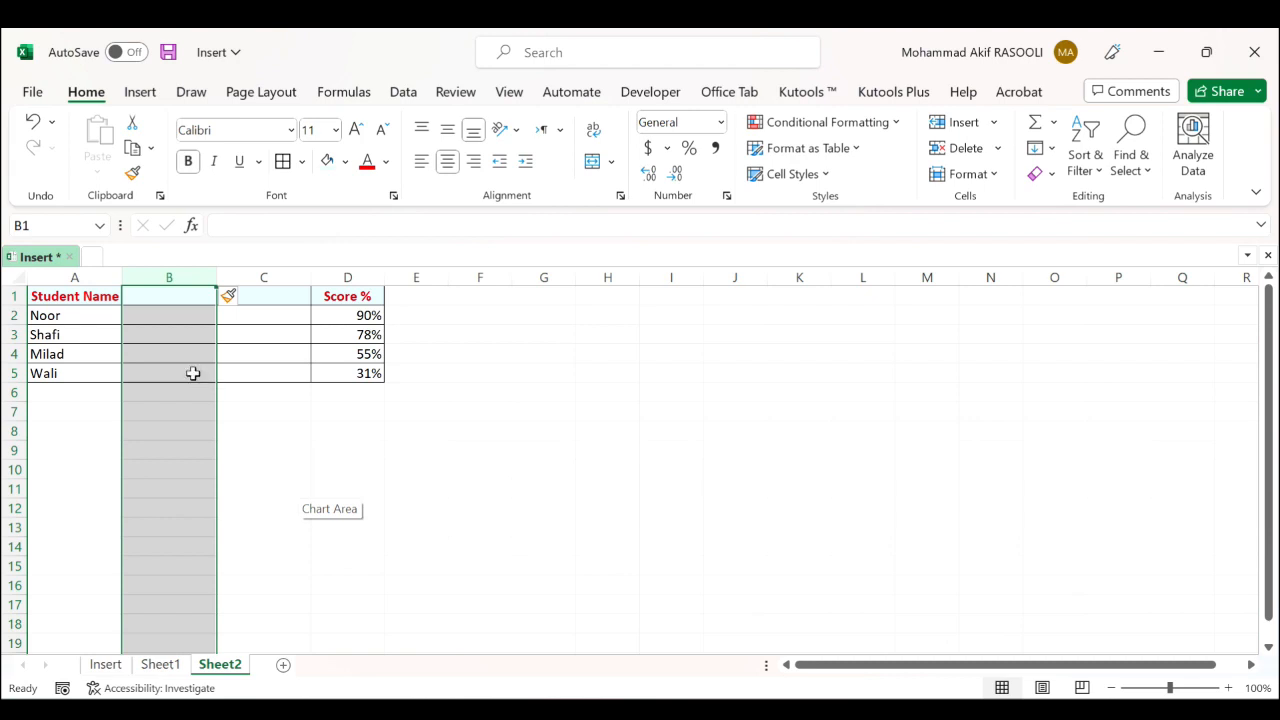
Enter the headers X in cell B1 and Y in cell C1
click(167, 296)
text(X)
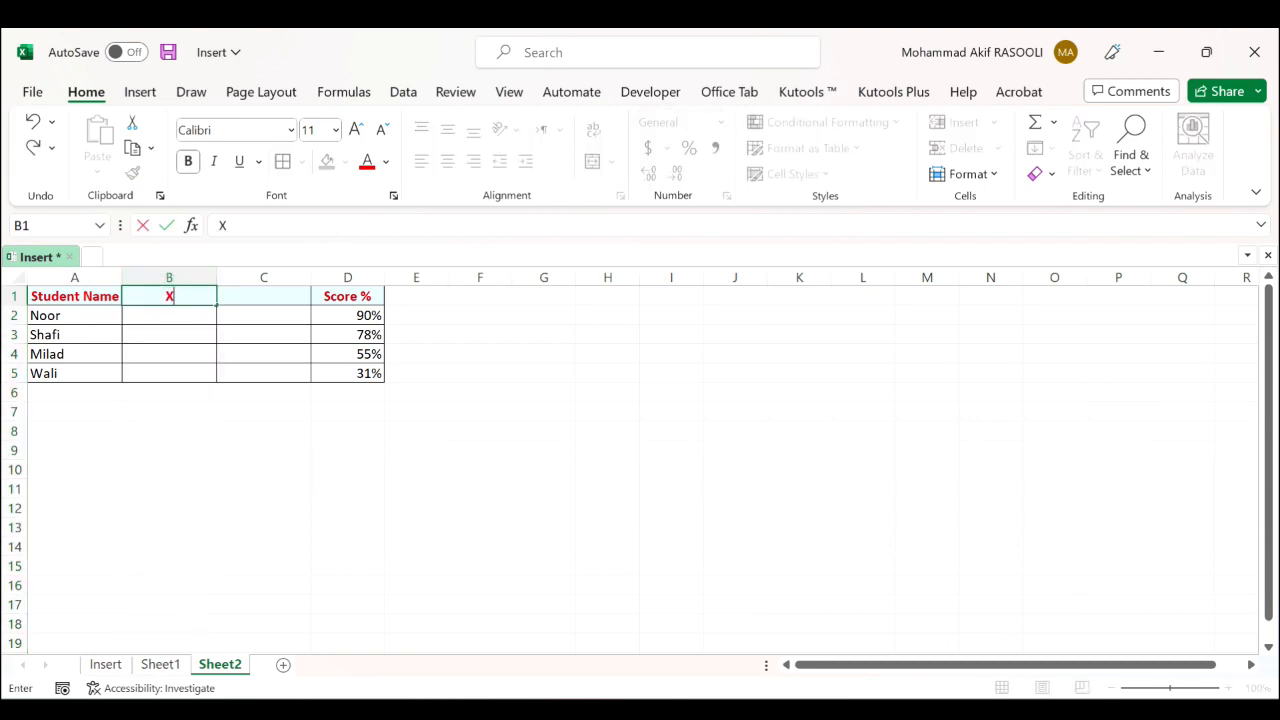
key(Tab)
text(Y)
key(Return)
Fill the X column cells B2:B5 with 2 and the Y column cells C2:C5 with 5
click(190, 318)
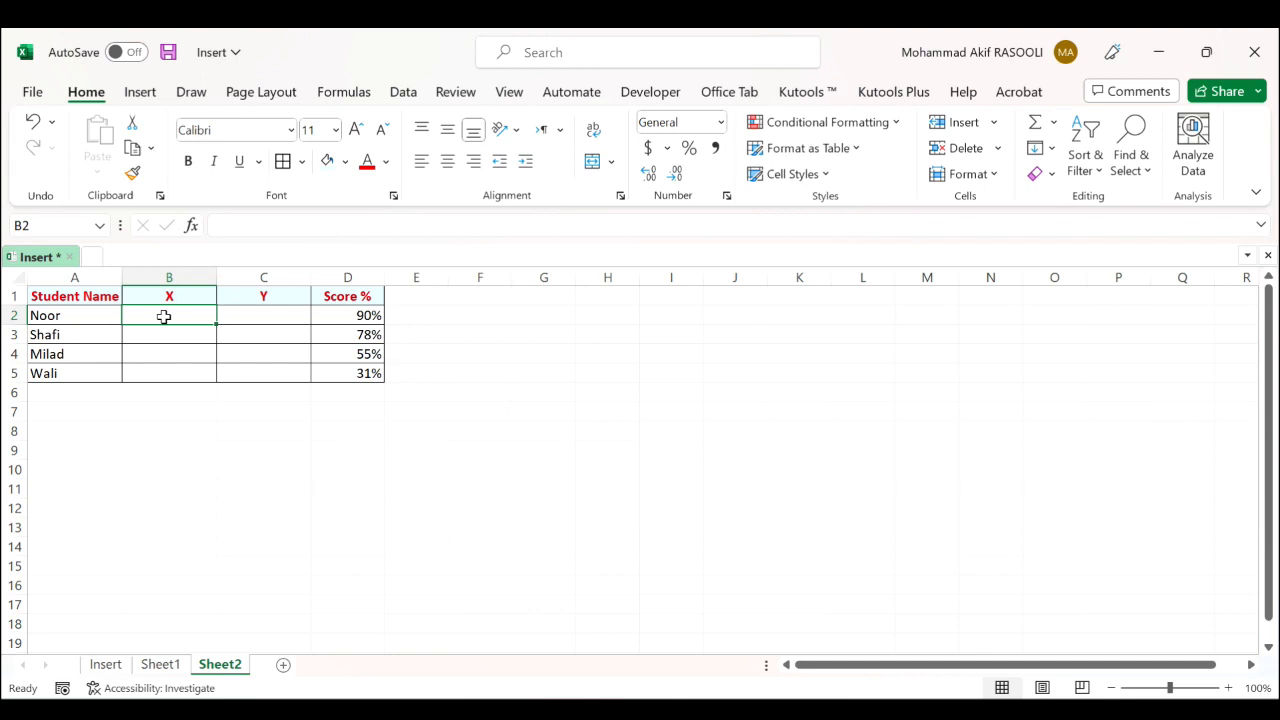
drag(164, 316, 166, 389)
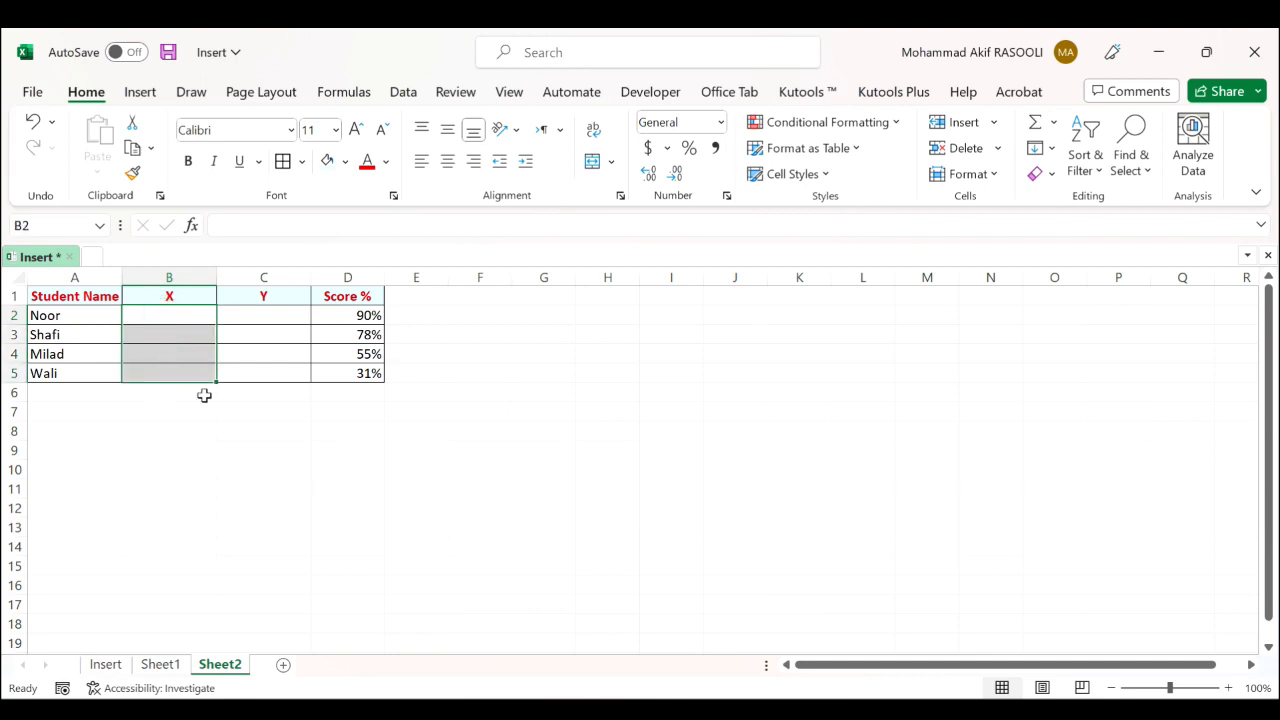
text(2)
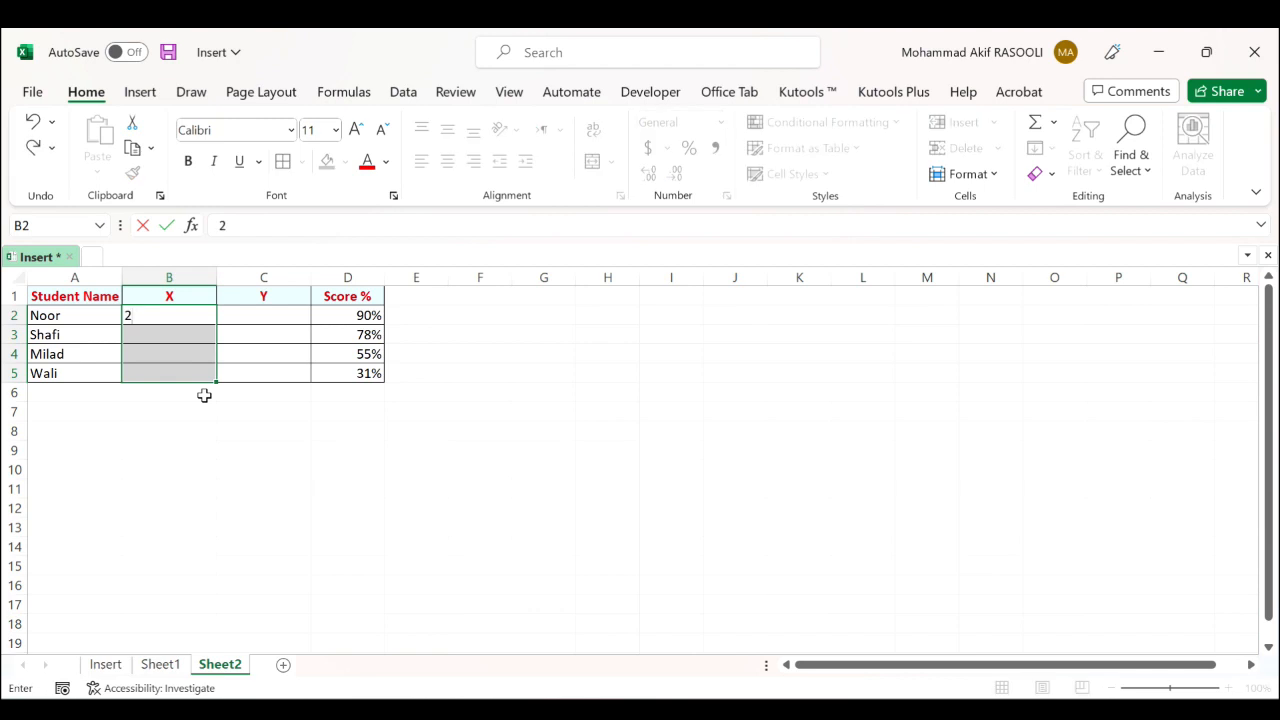
key(ctrl+Return)
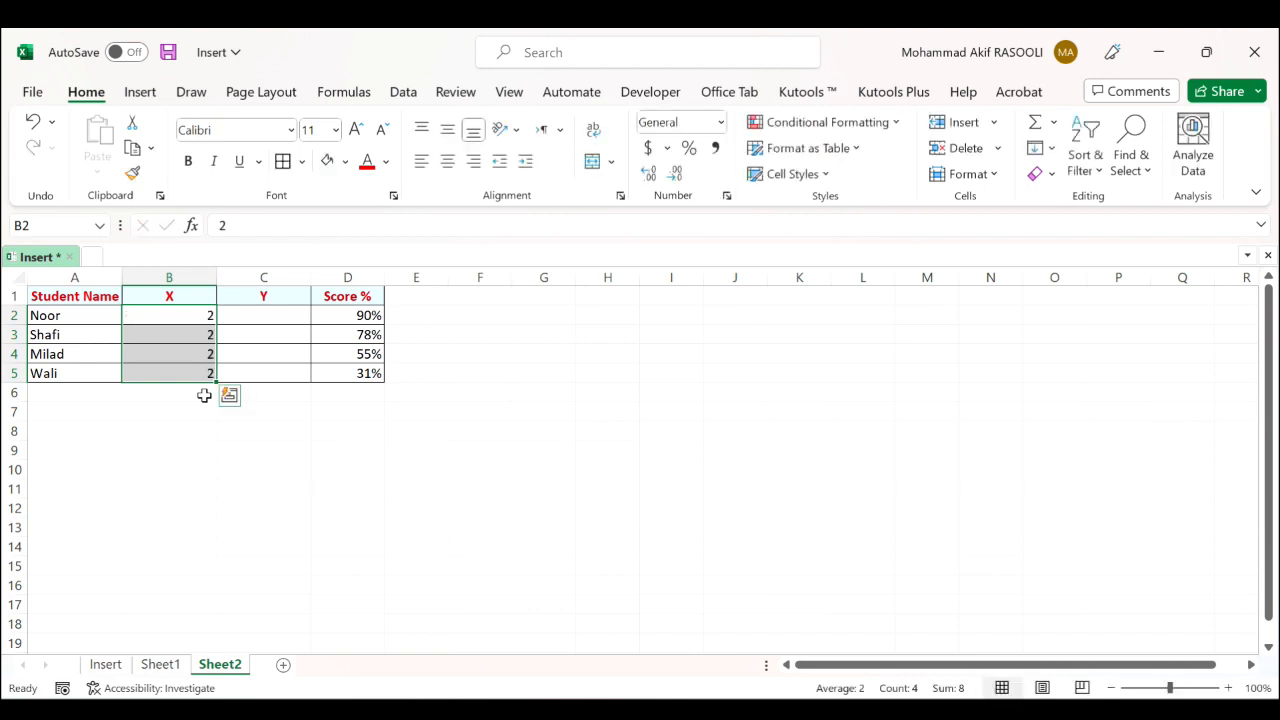
drag(277, 316, 280, 372)
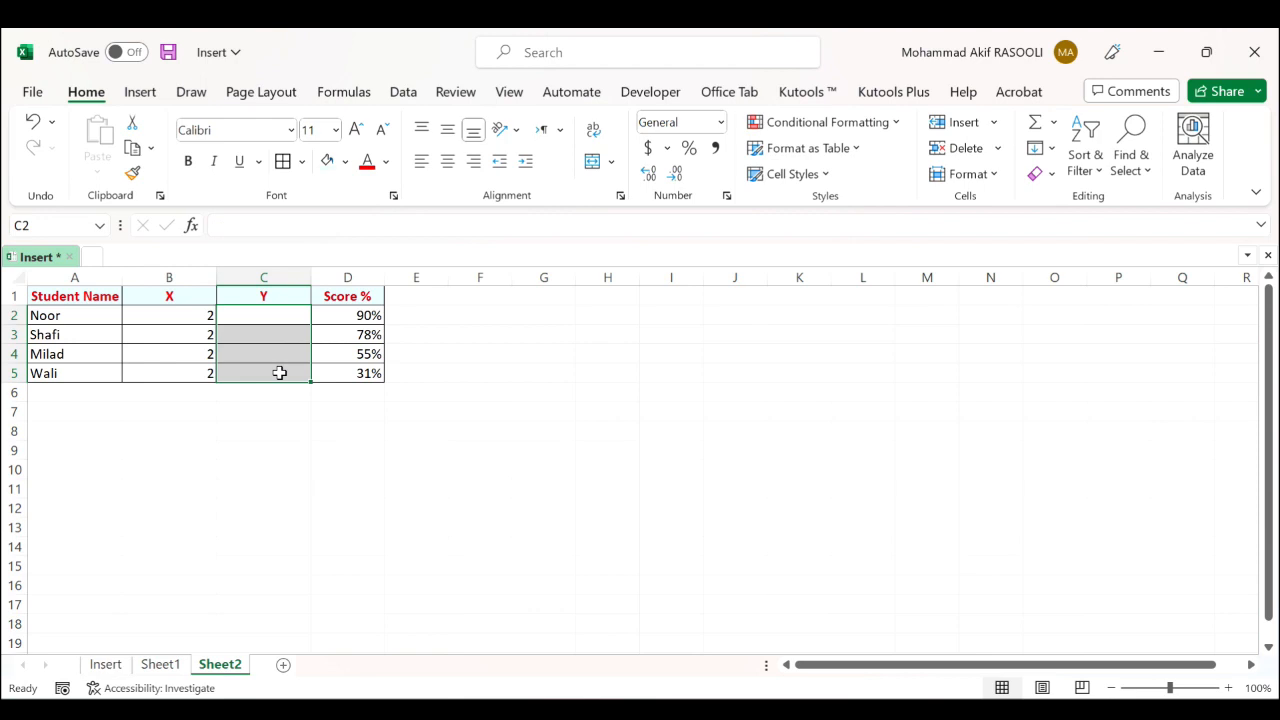
text(5)
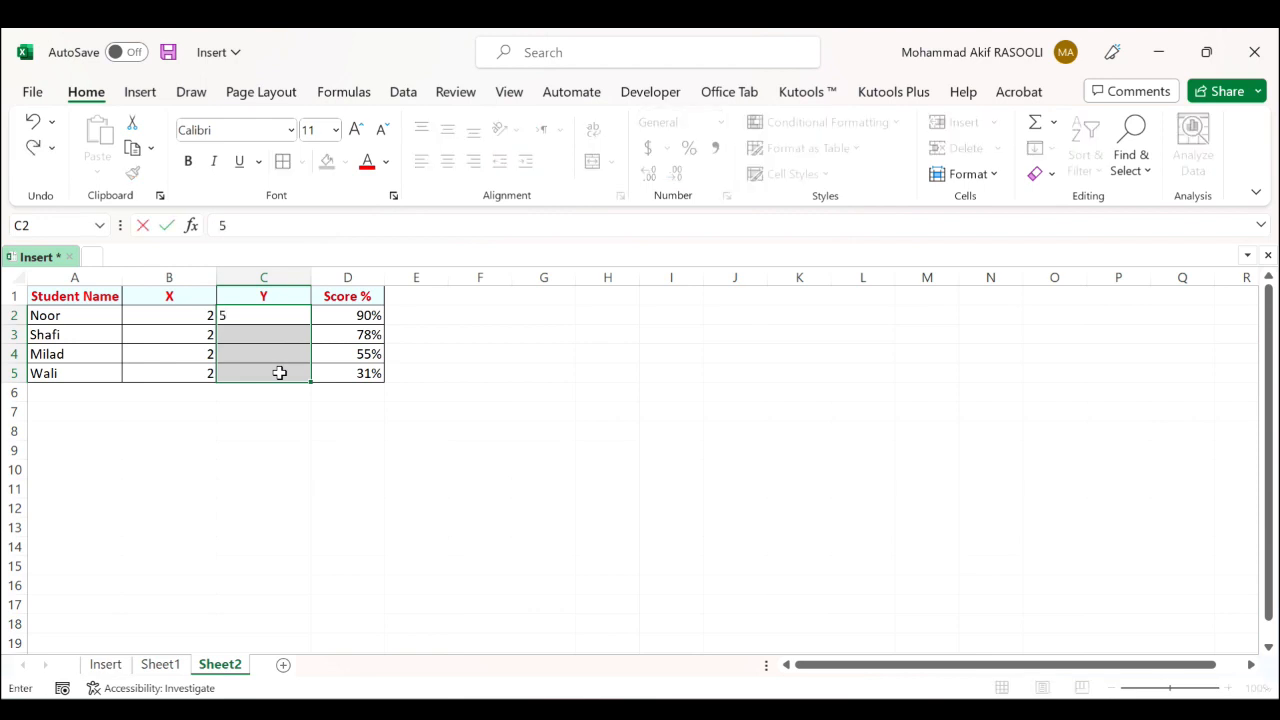
key(ctrl+Return)
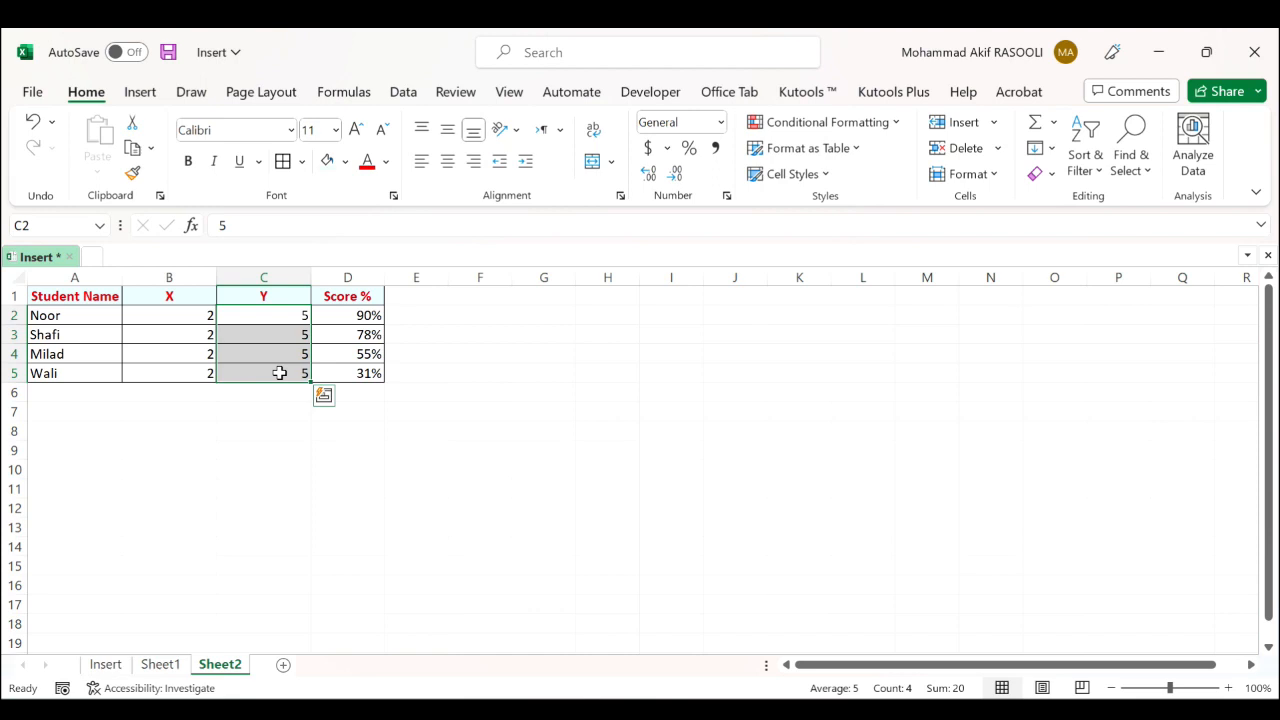
Insert an empty 2-D bubble chart beside the student score table and select it
click(480, 391)
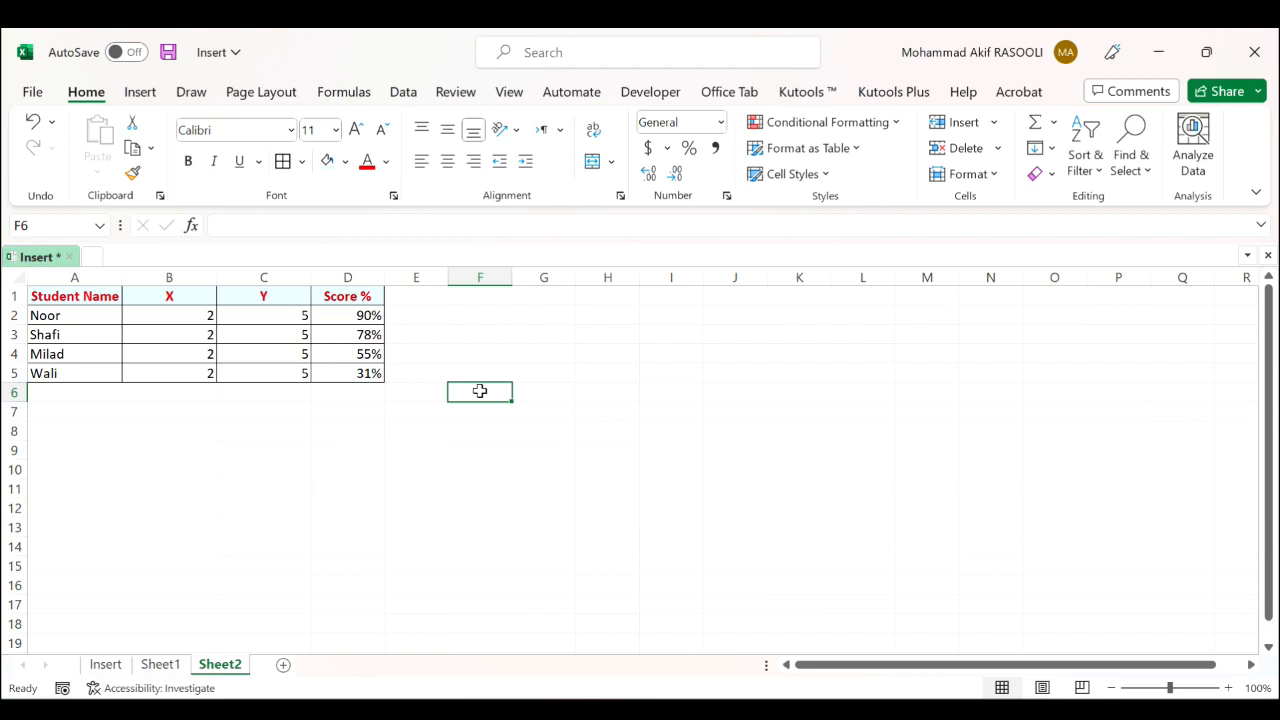
click(141, 92)
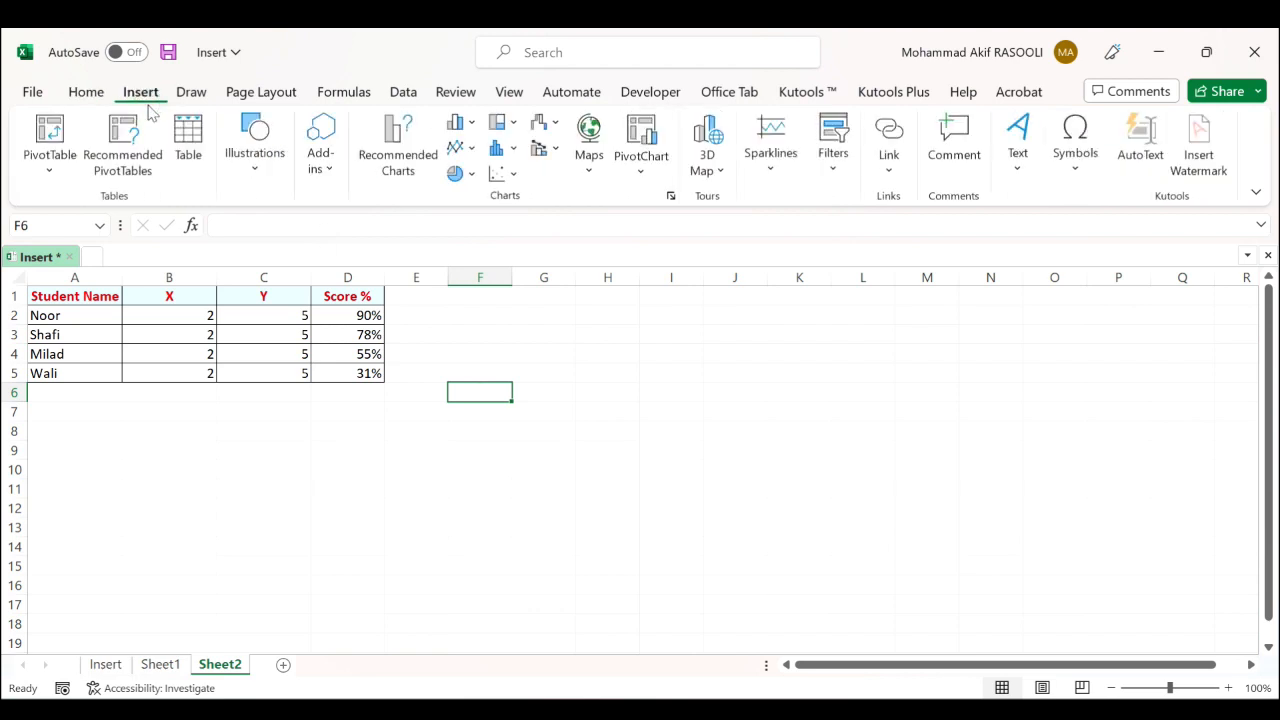
click(509, 177)
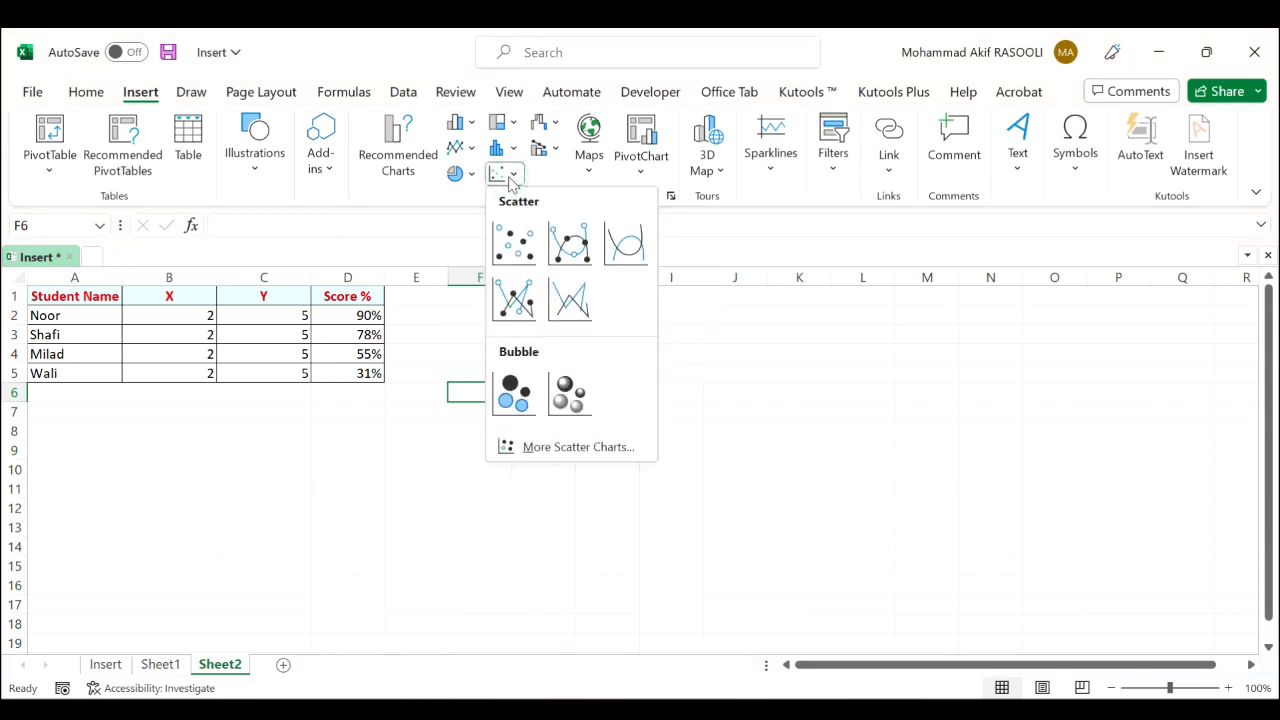
click(519, 402)
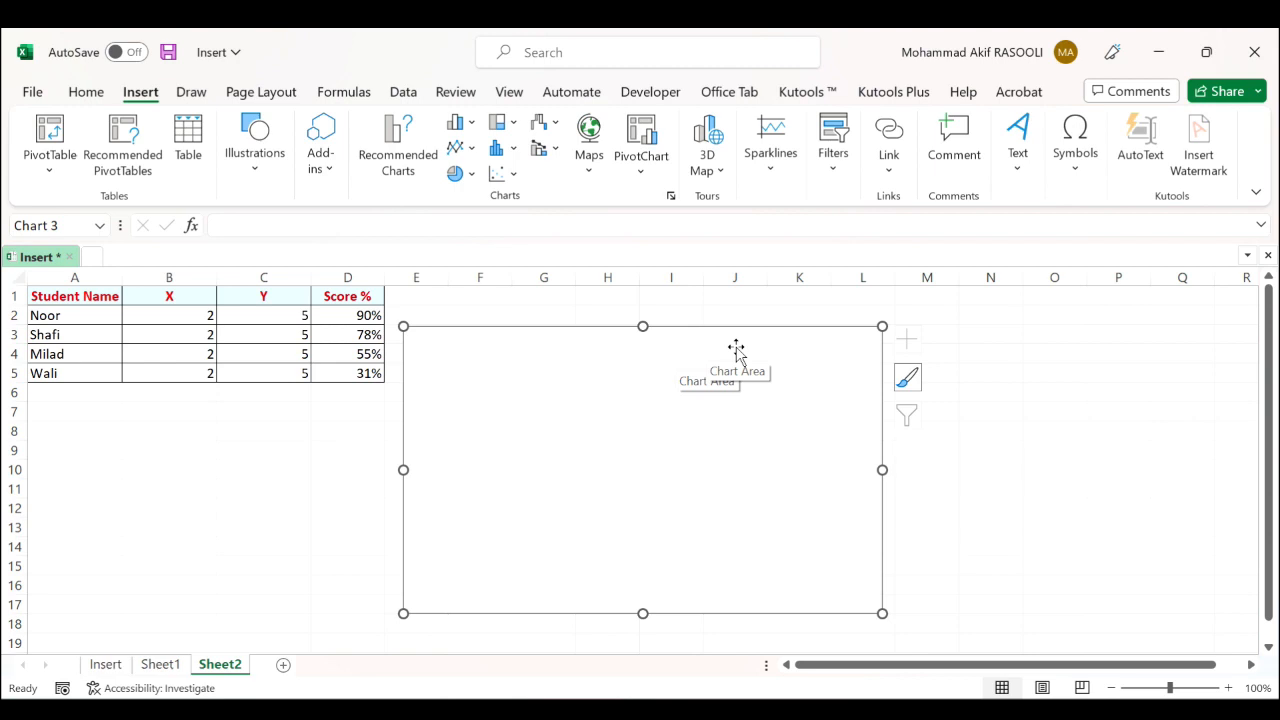
click(663, 437)
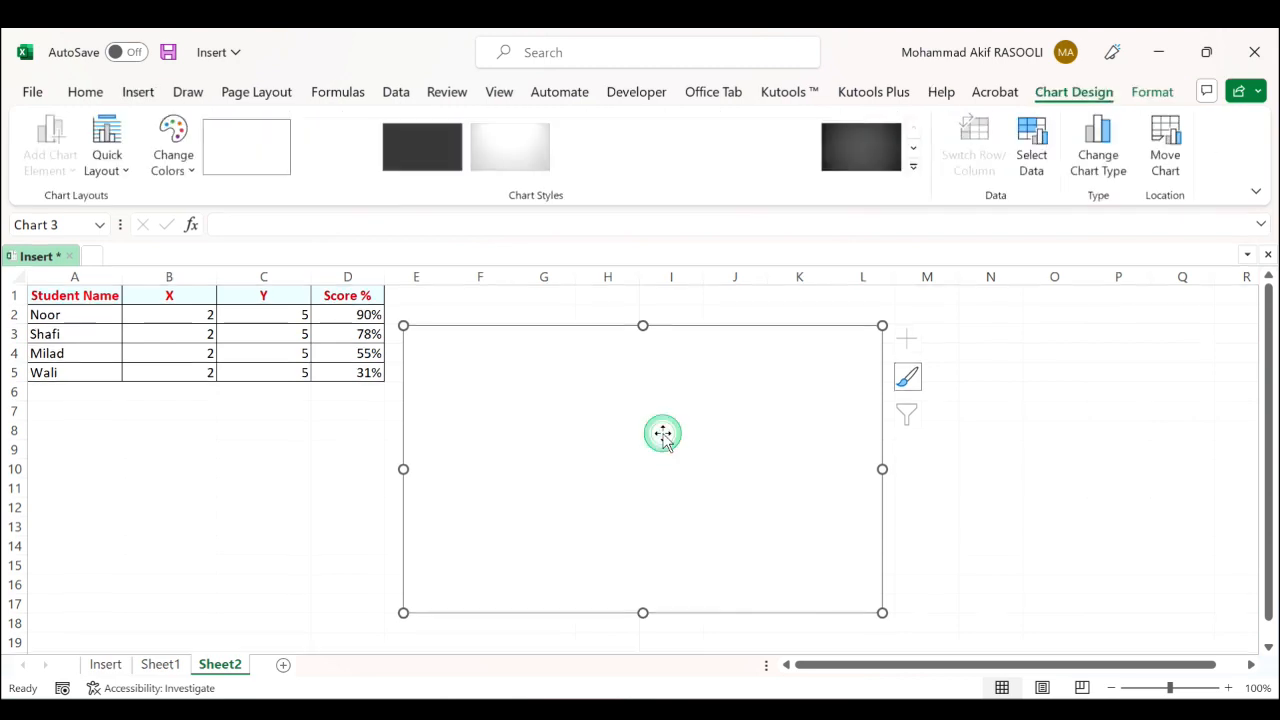
Add a first series to the empty bubble chart, taking its name from Sheet2 cell A2 and its X value from B2
right_click(663, 437)
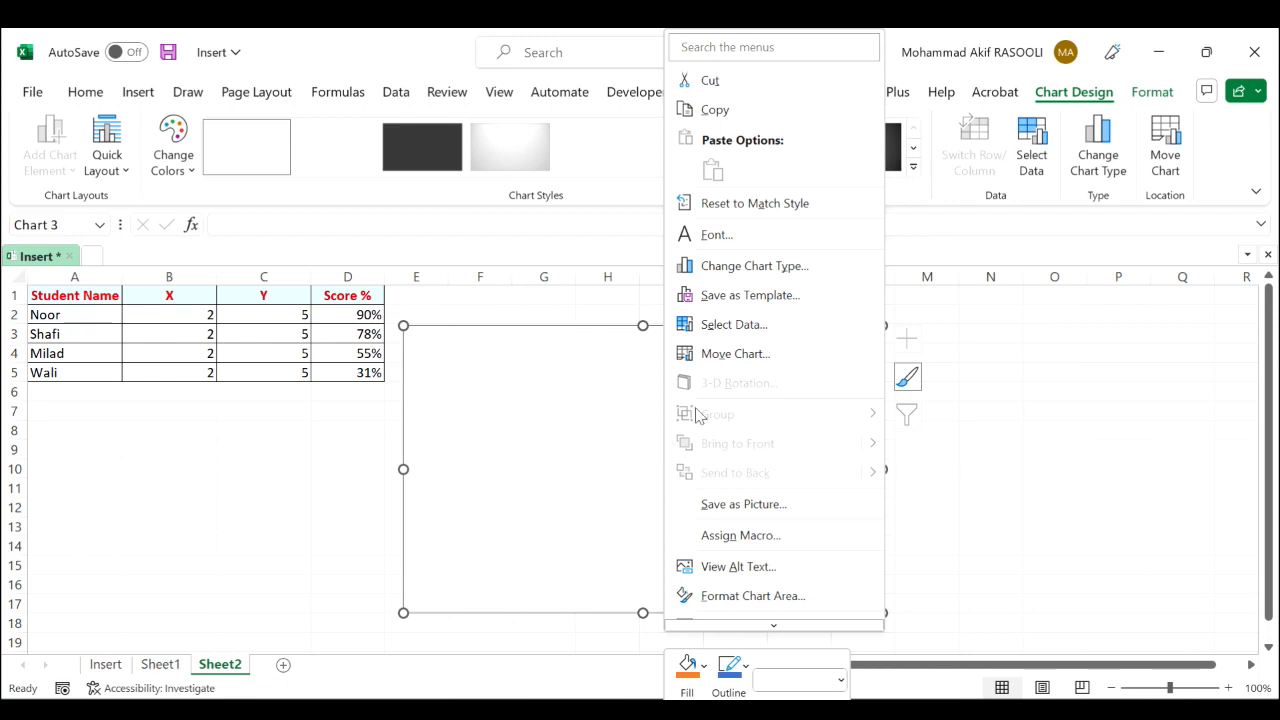
click(806, 334)
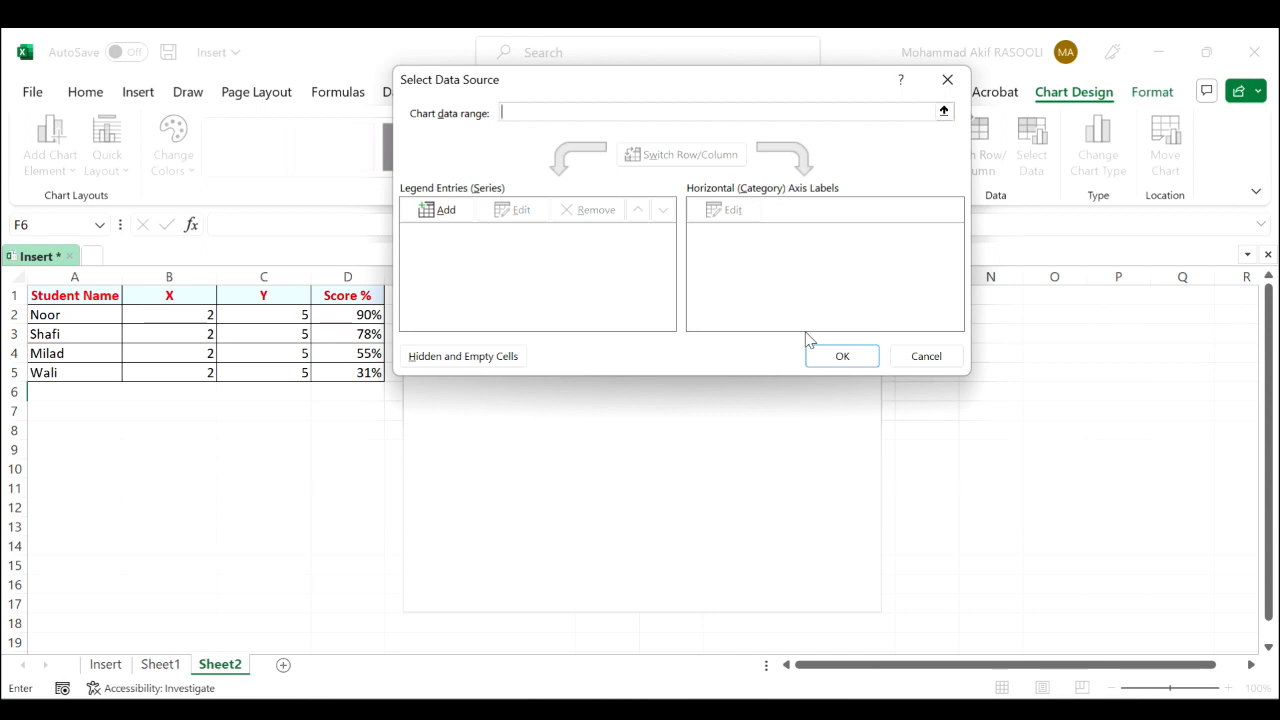
click(434, 209)
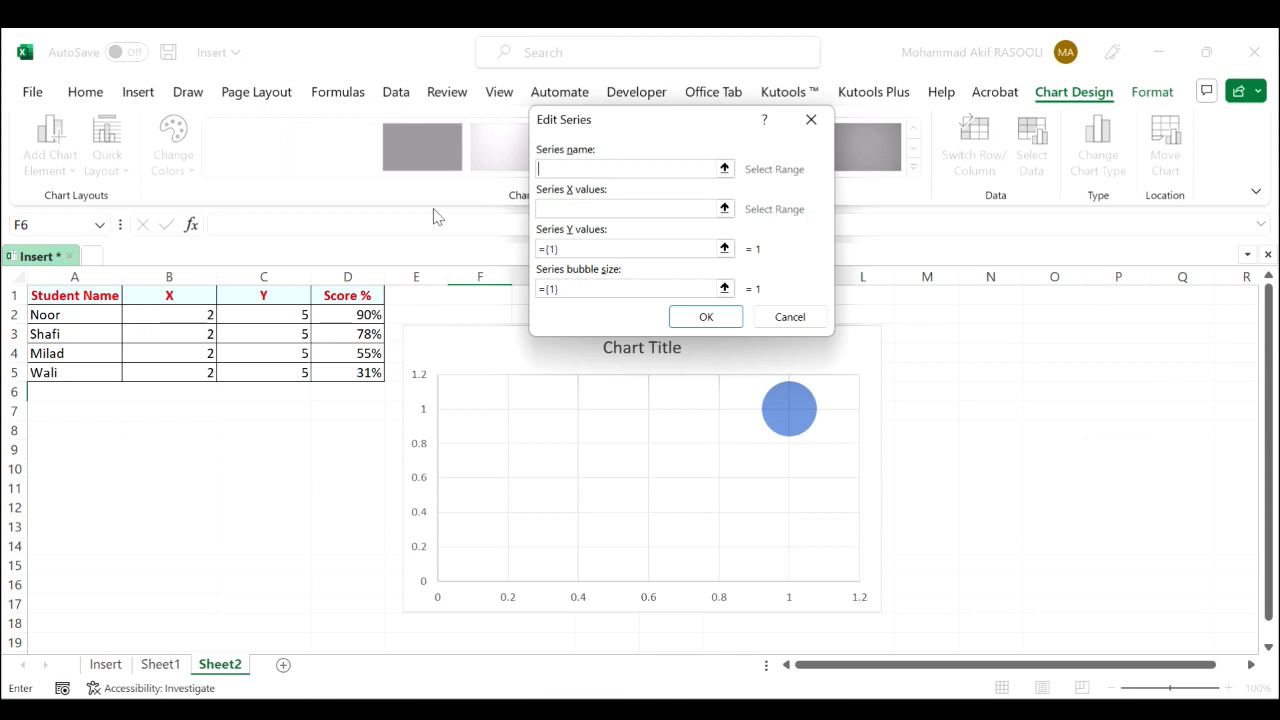
click(724, 169)
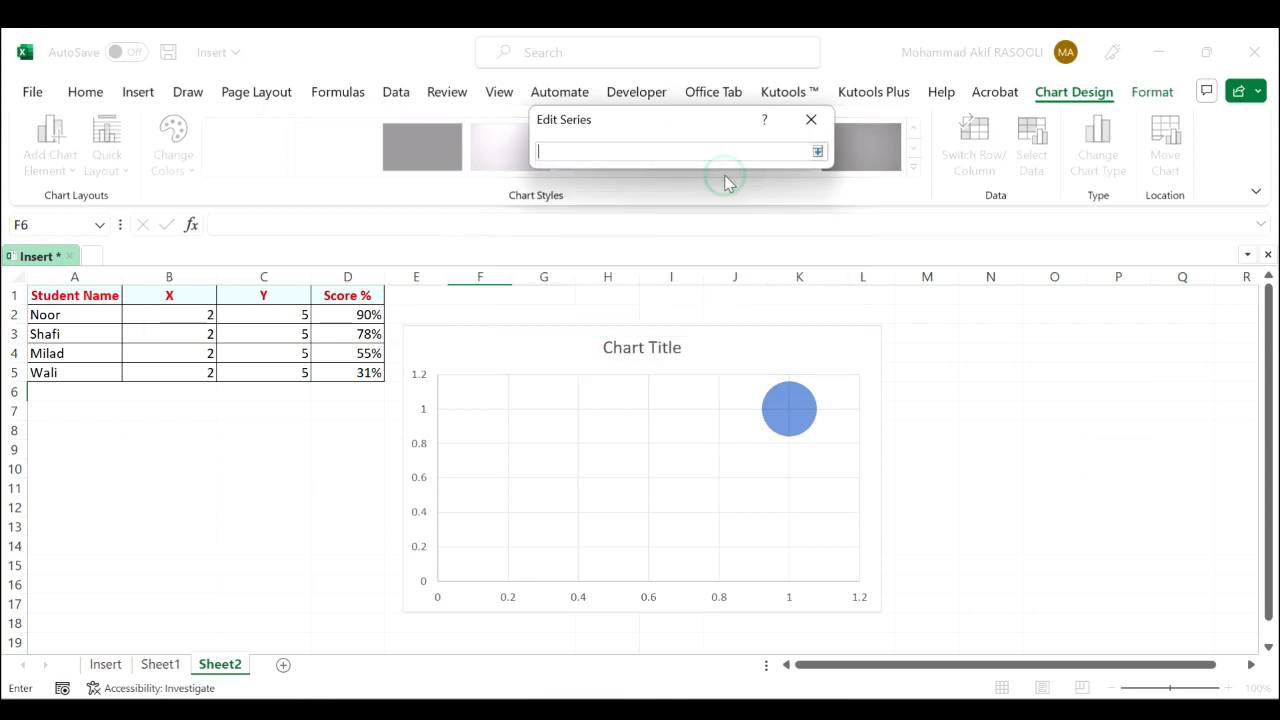
click(80, 314)
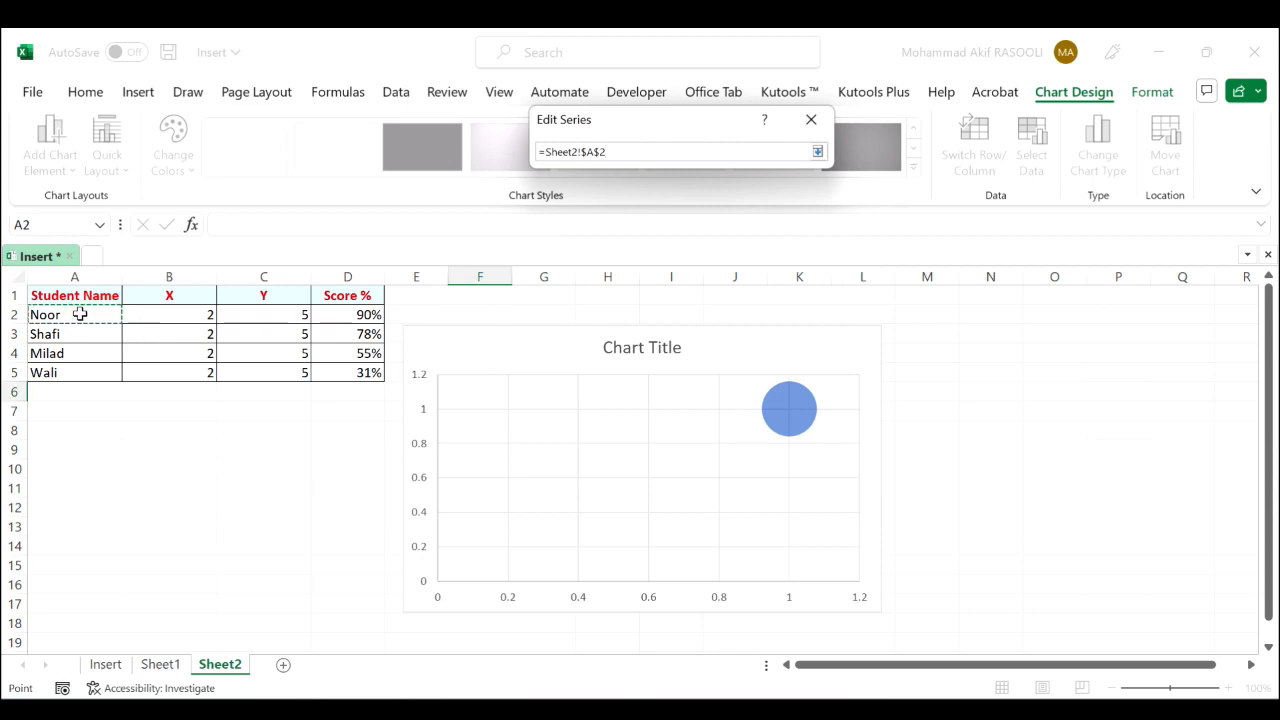
key(Return)
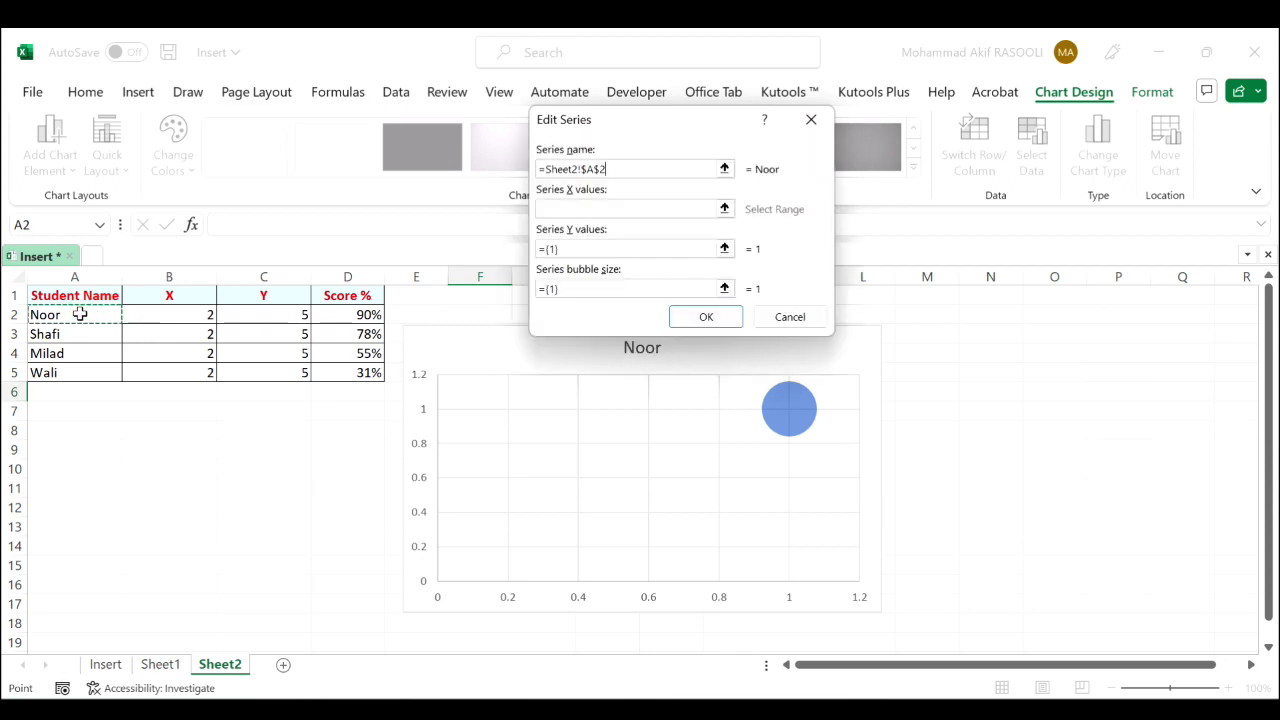
click(726, 209)
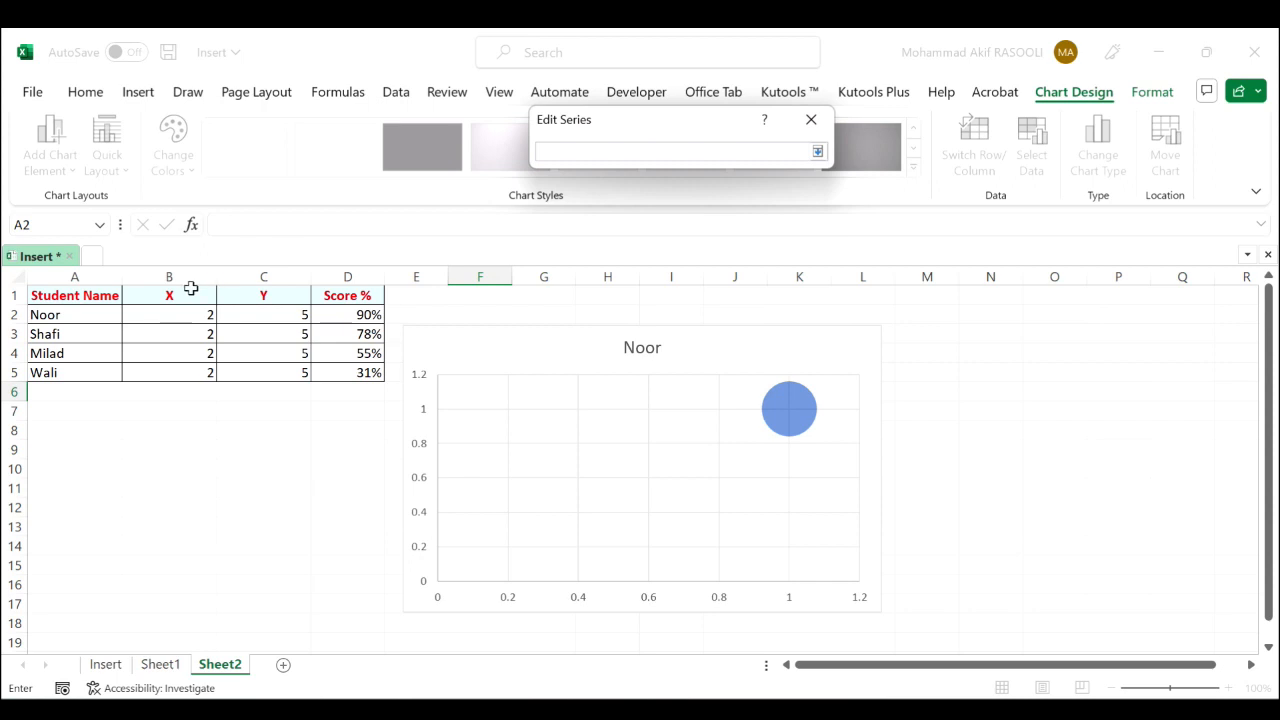
click(173, 316)
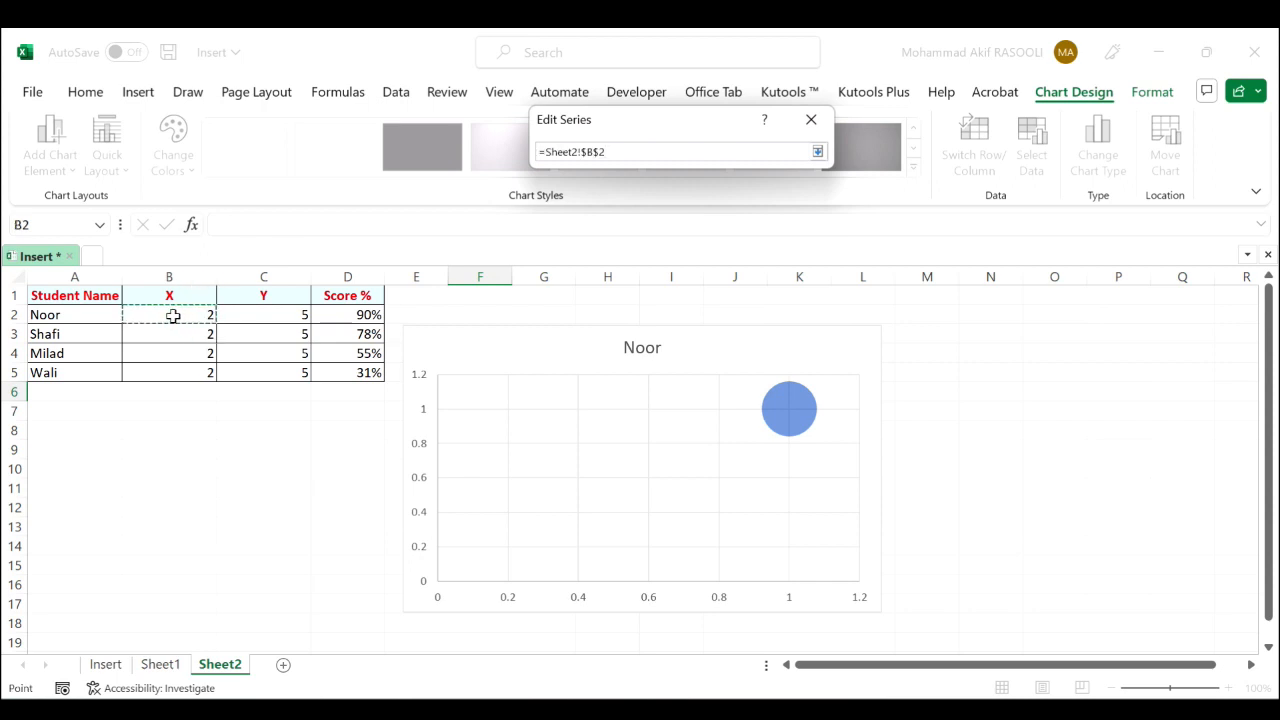
key(Return)
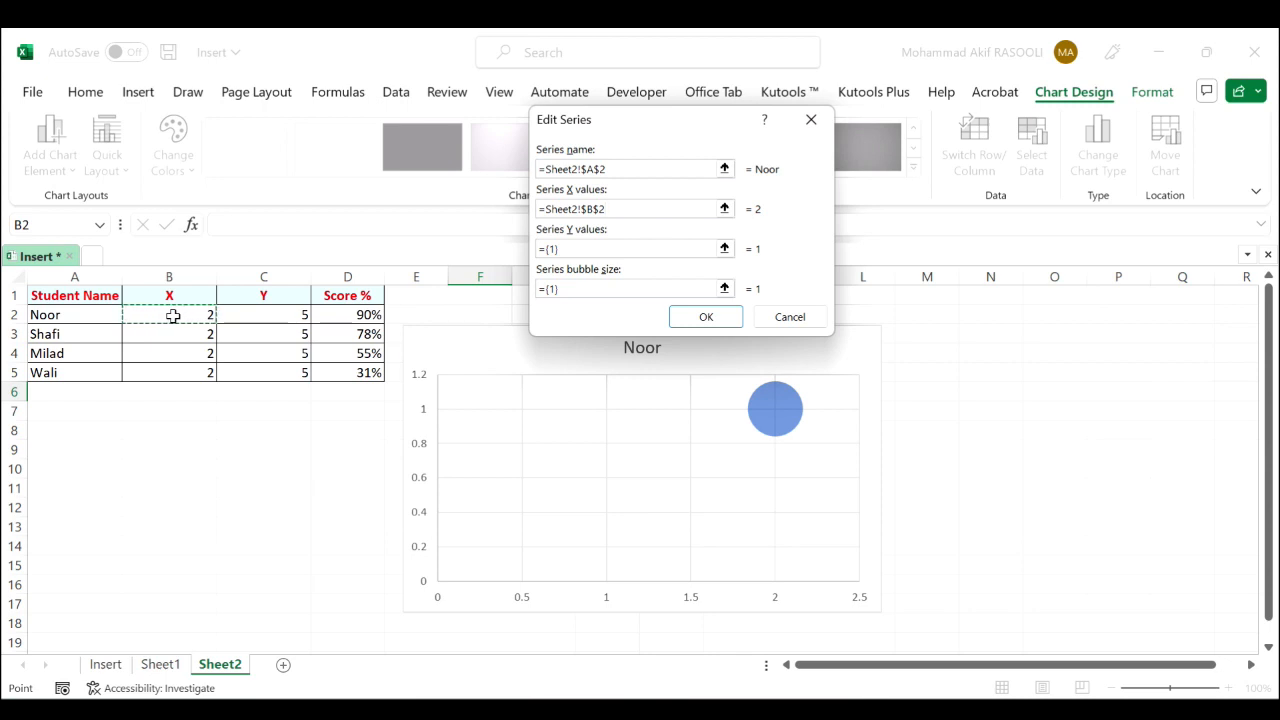
Set the first series' Y value to cell C2 and its bubble size to cell D2, and accept the series
click(725, 249)
click(276, 316)
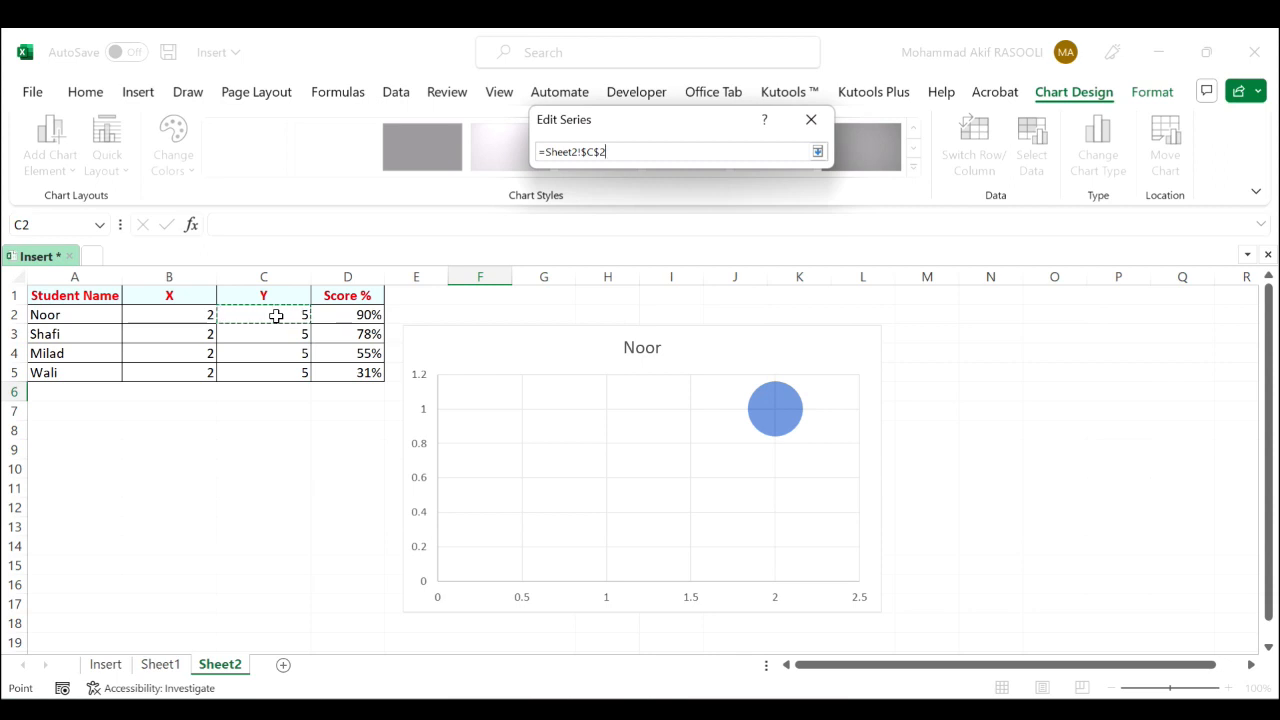
key(Return)
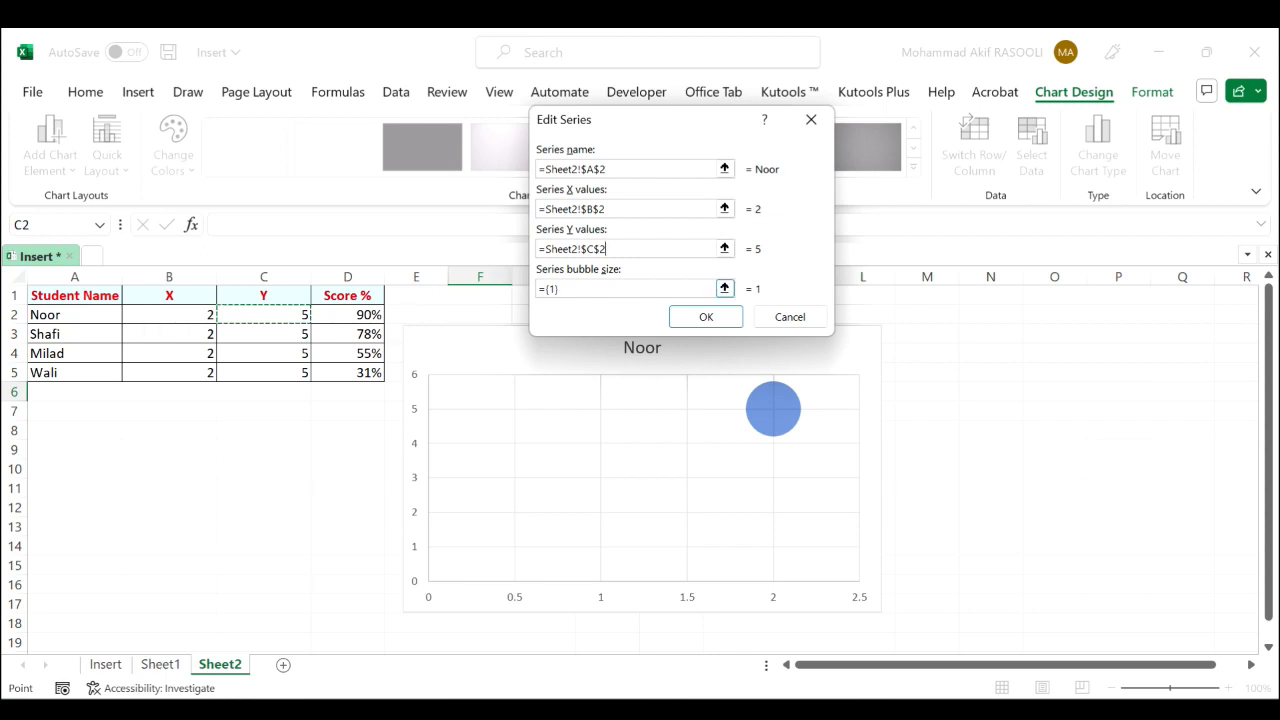
click(730, 288)
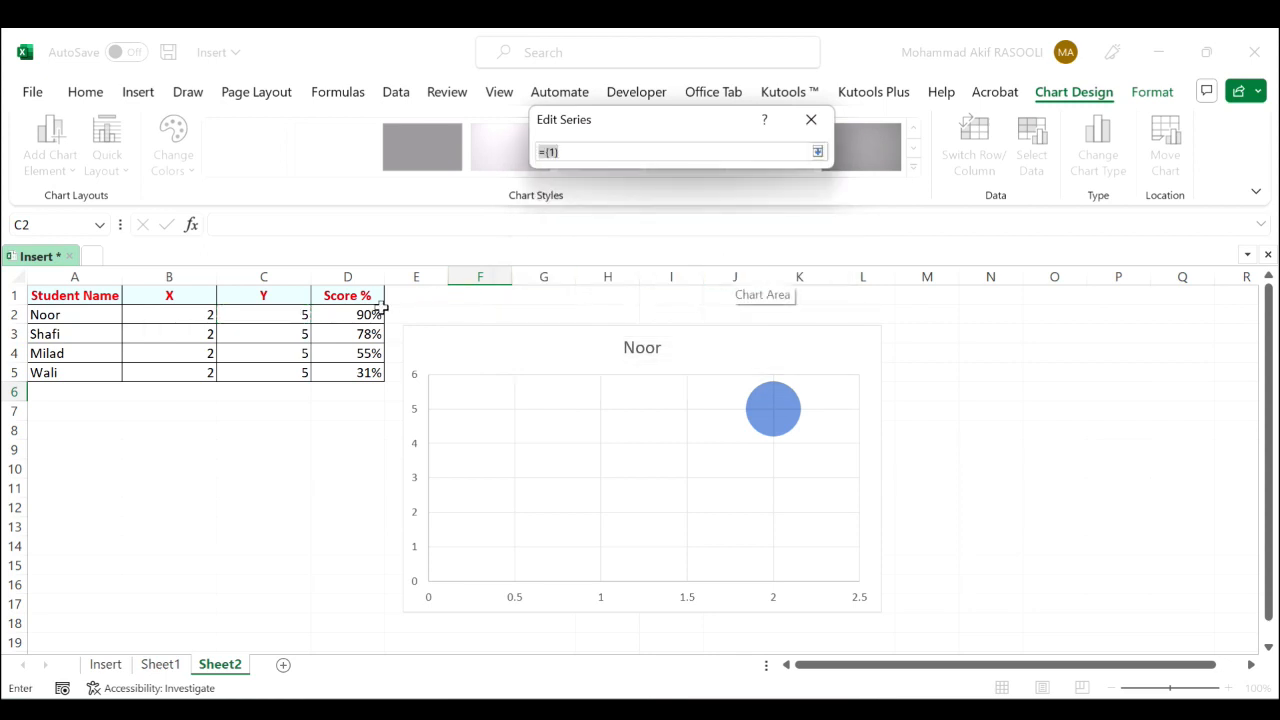
click(352, 314)
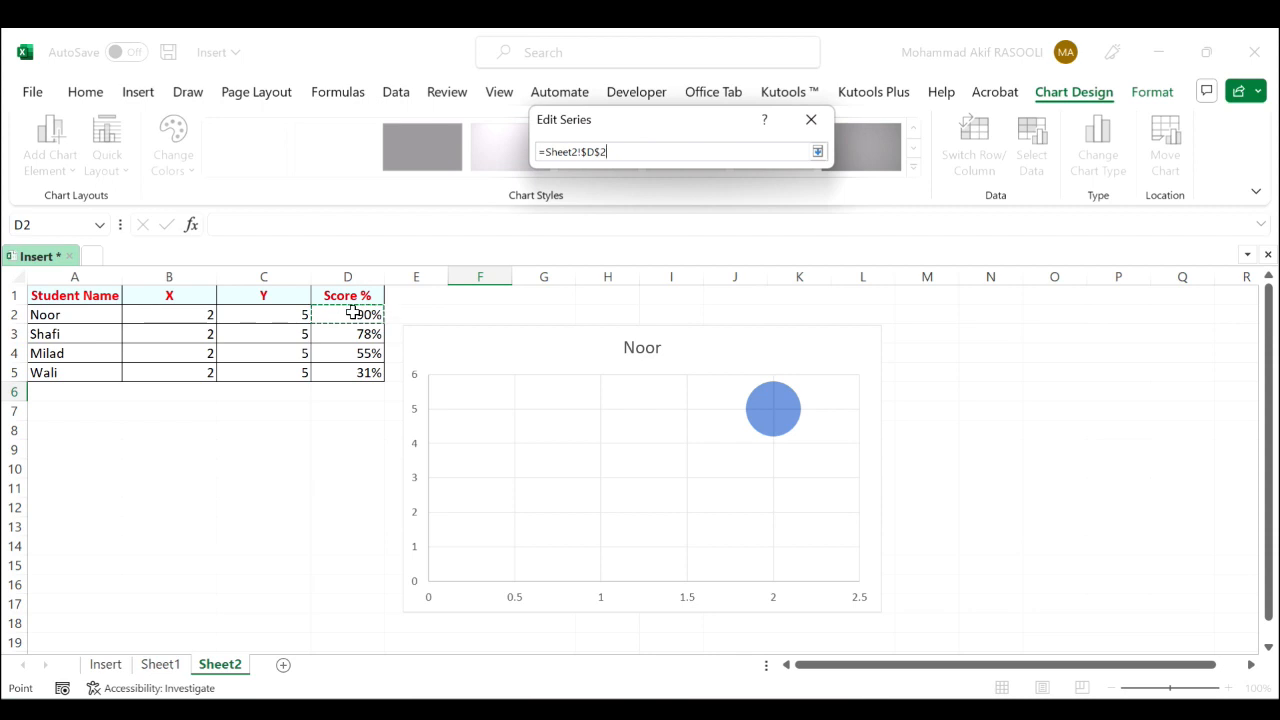
key(Return)
click(727, 320)
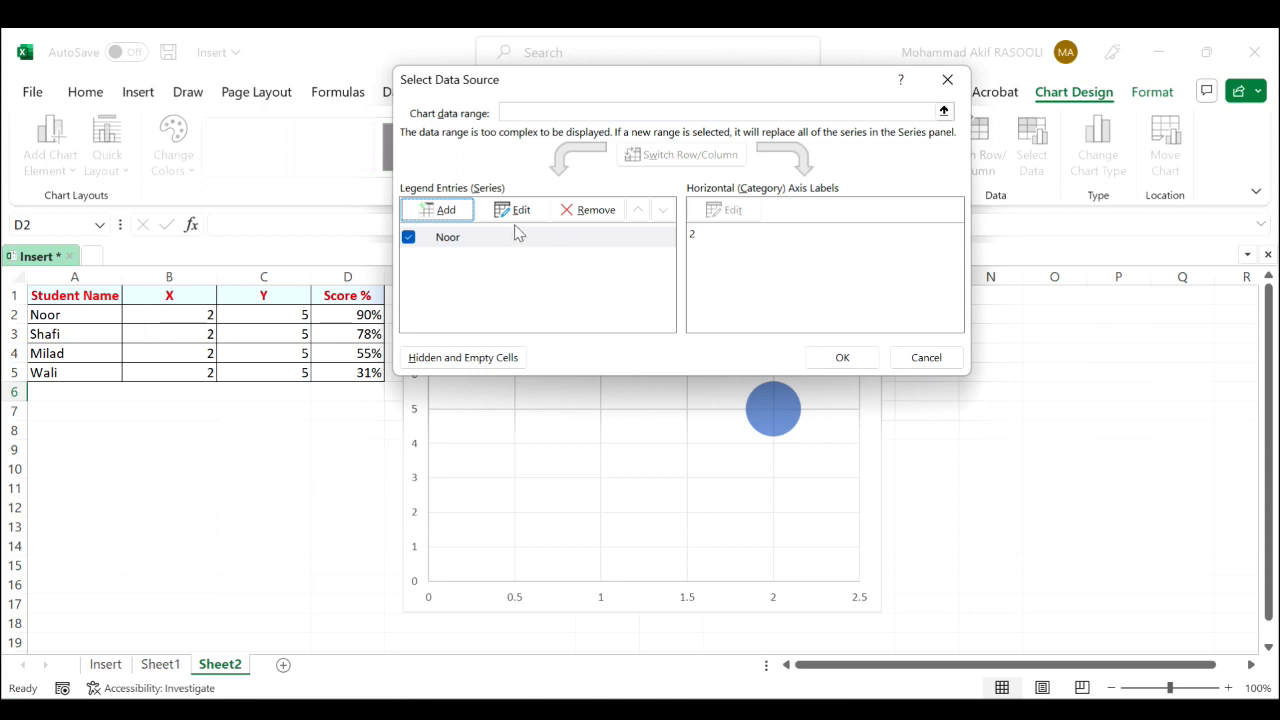
Add a second series to the bubble chart with its name from cell A3 and its X value from B3
click(438, 209)
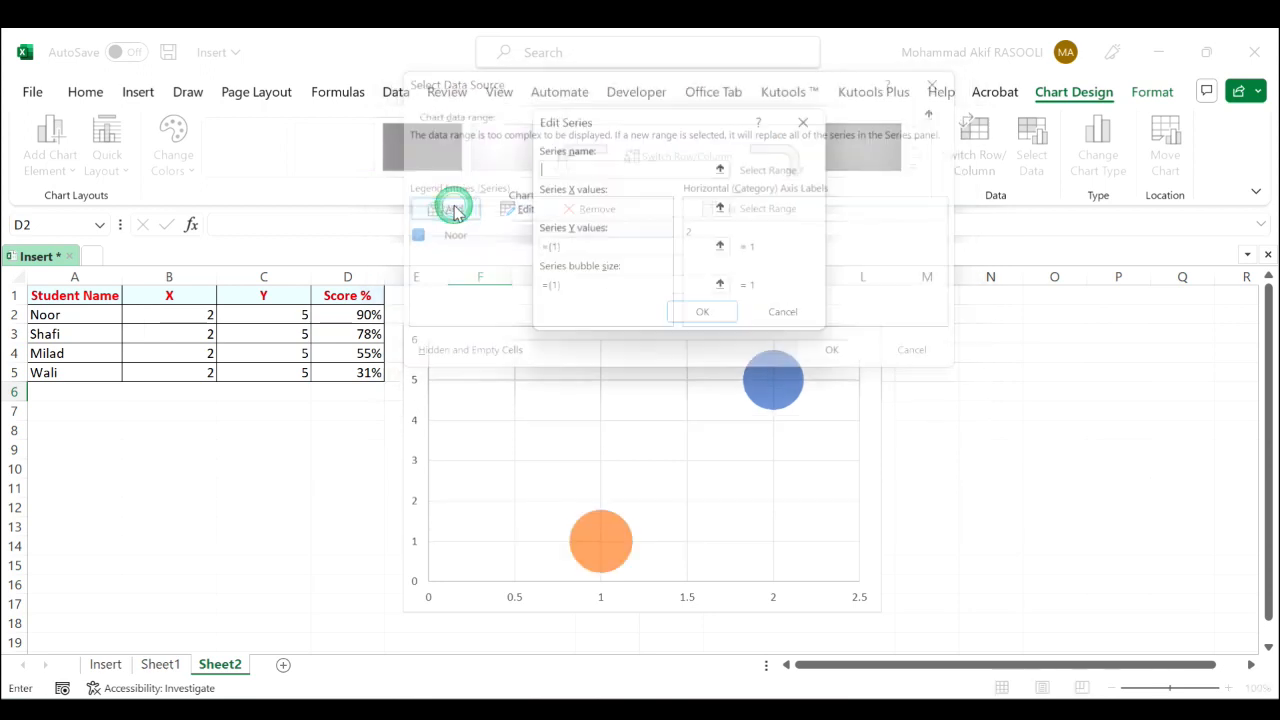
click(724, 168)
click(82, 340)
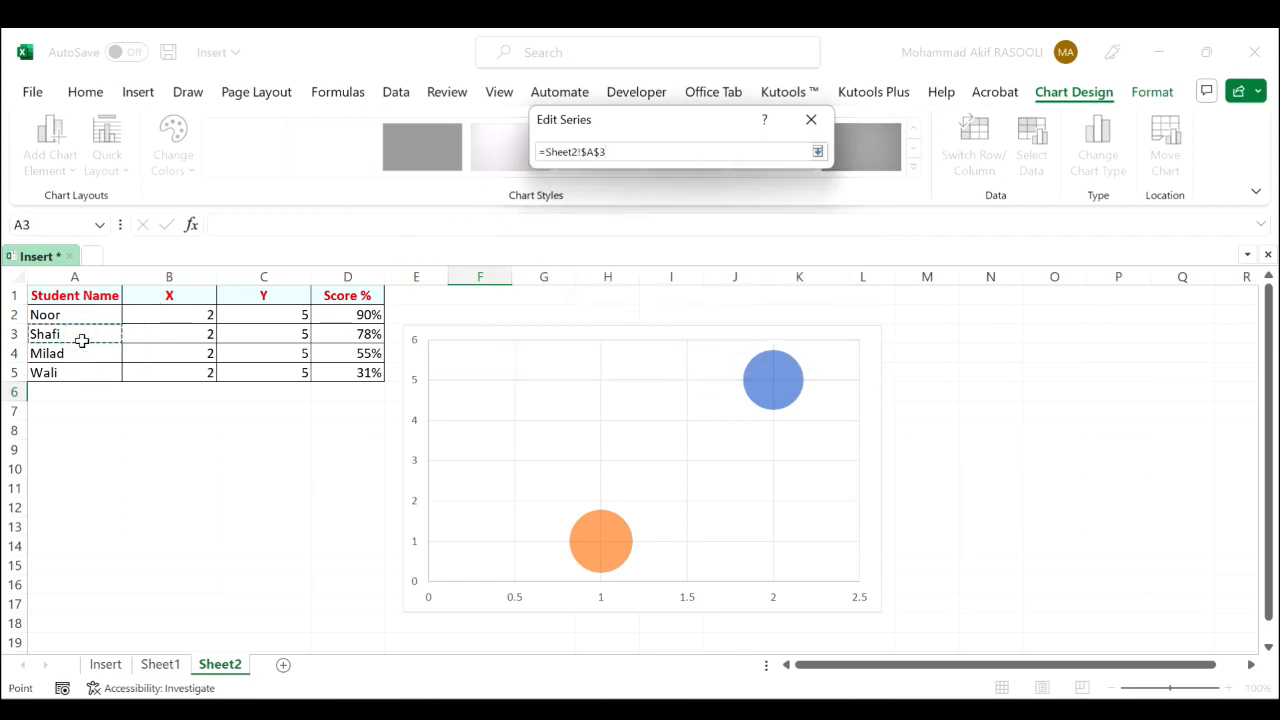
key(Return)
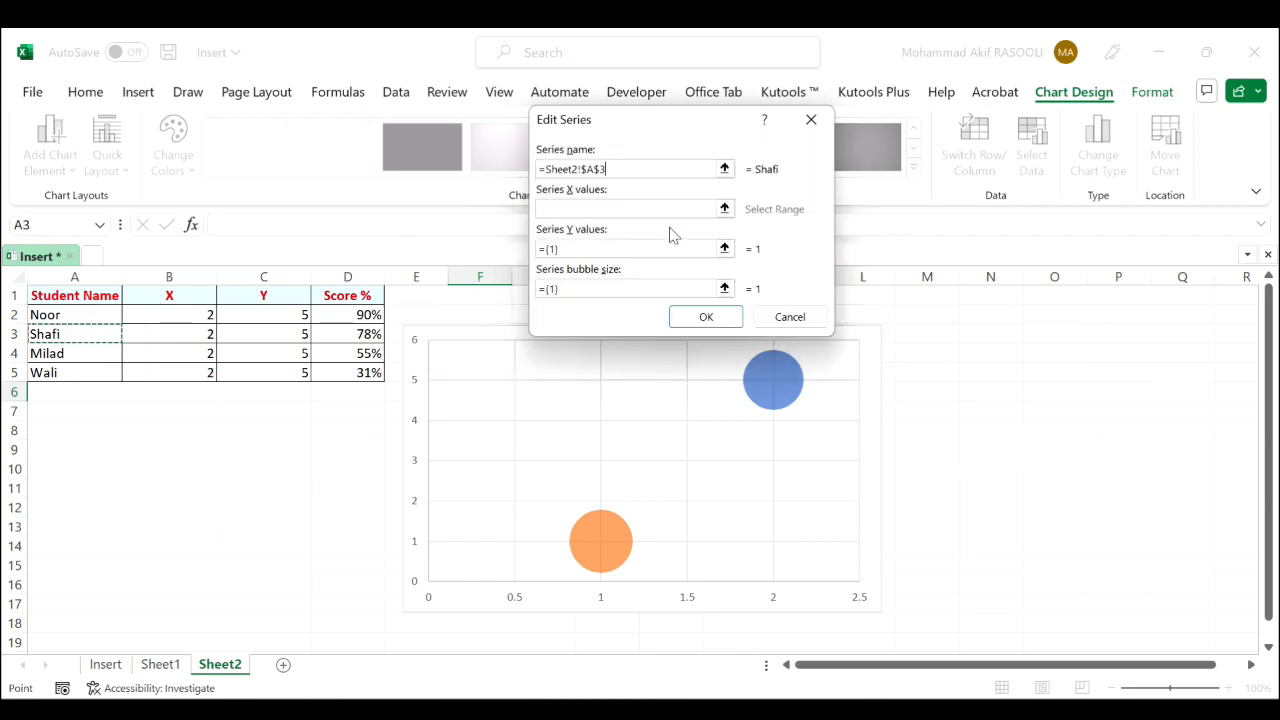
click(724, 208)
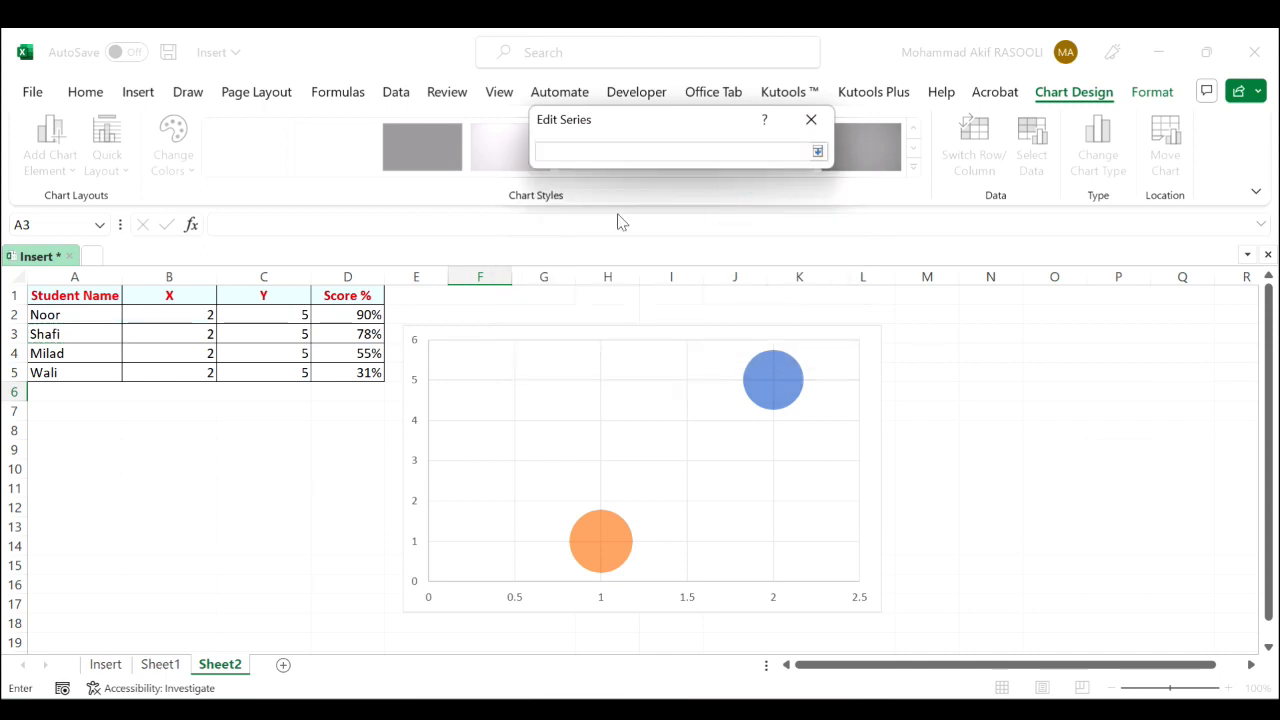
click(196, 334)
key(Return)
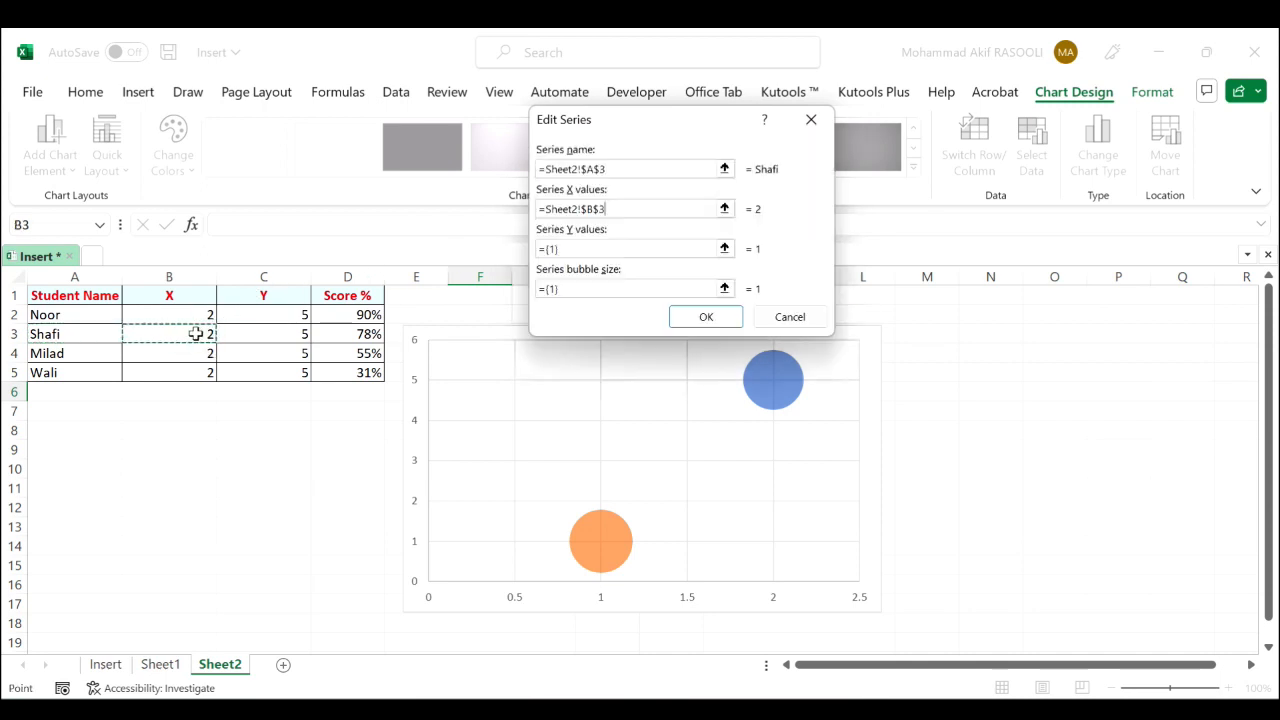
Set the second series' Y value to cell C3 and its bubble size to cell D3, and accept the series
click(724, 249)
click(279, 337)
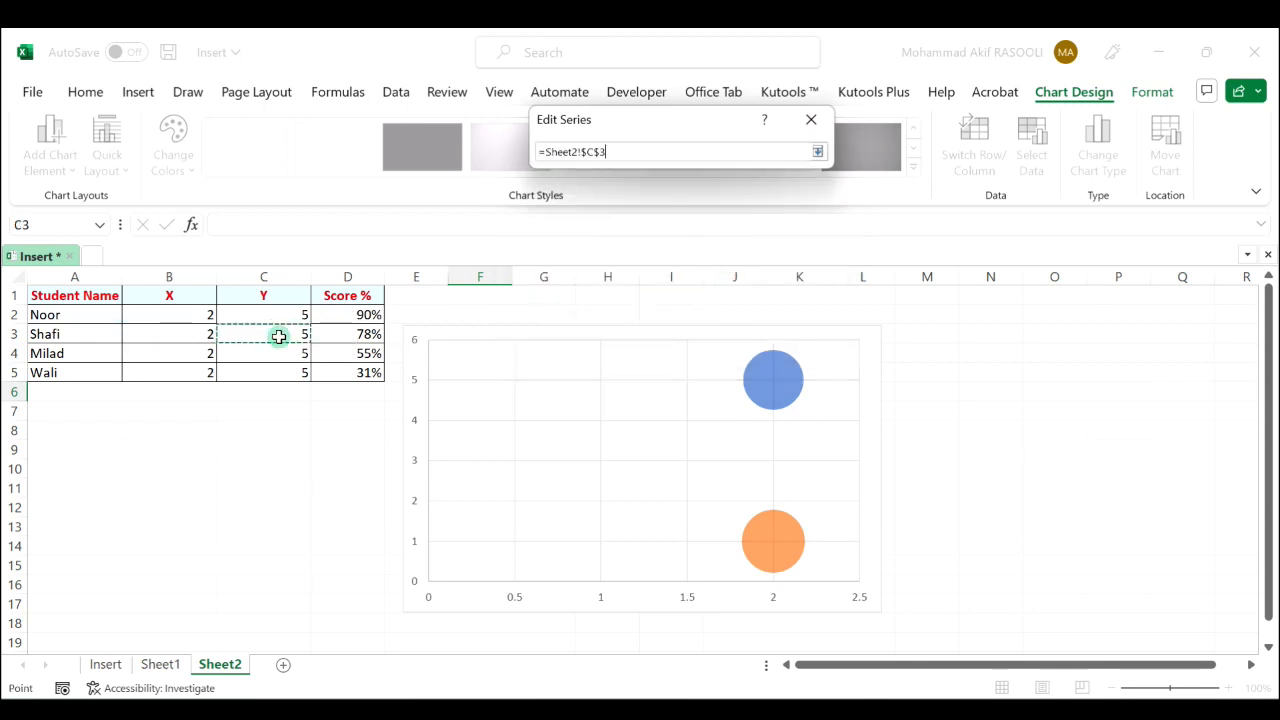
key(Return)
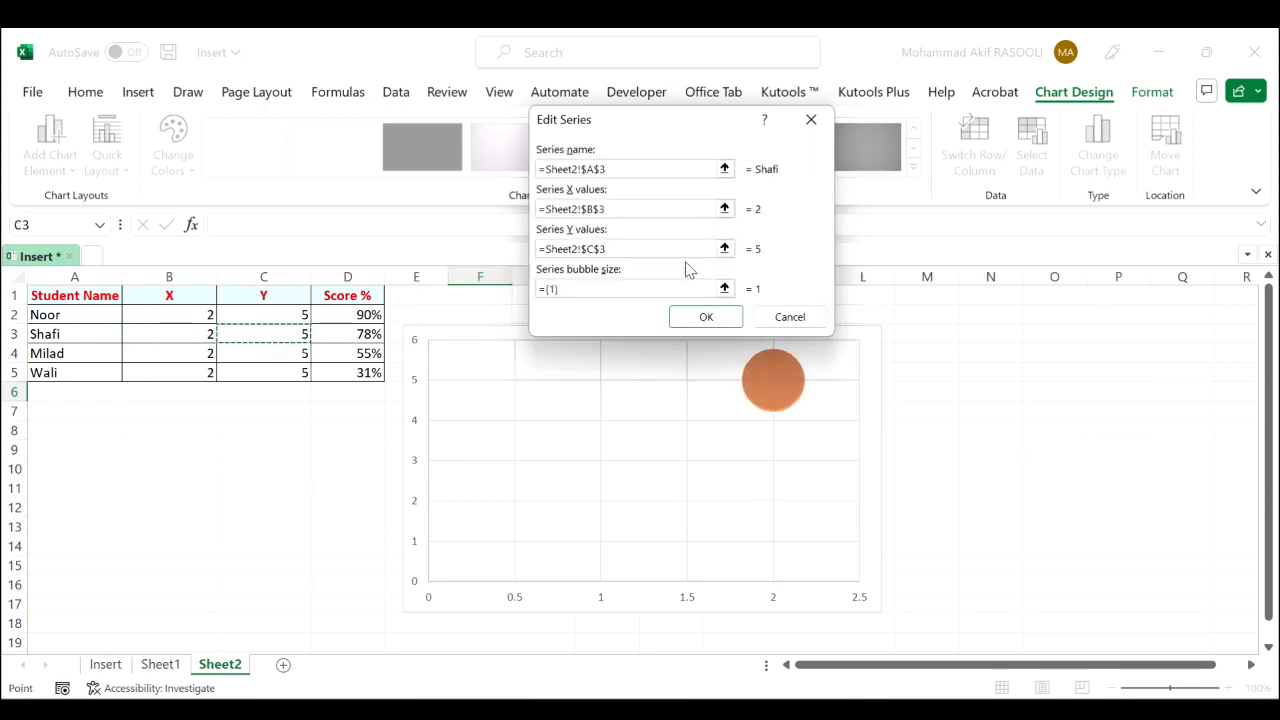
click(724, 288)
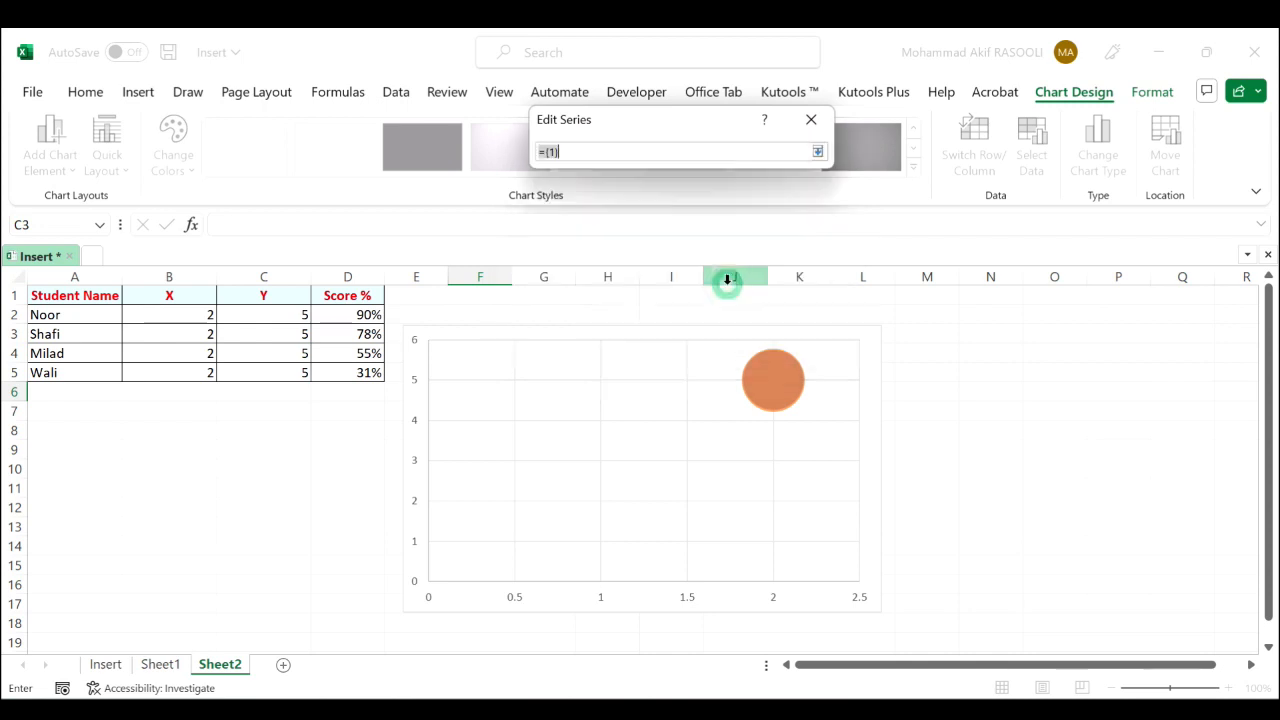
click(340, 334)
key(Return)
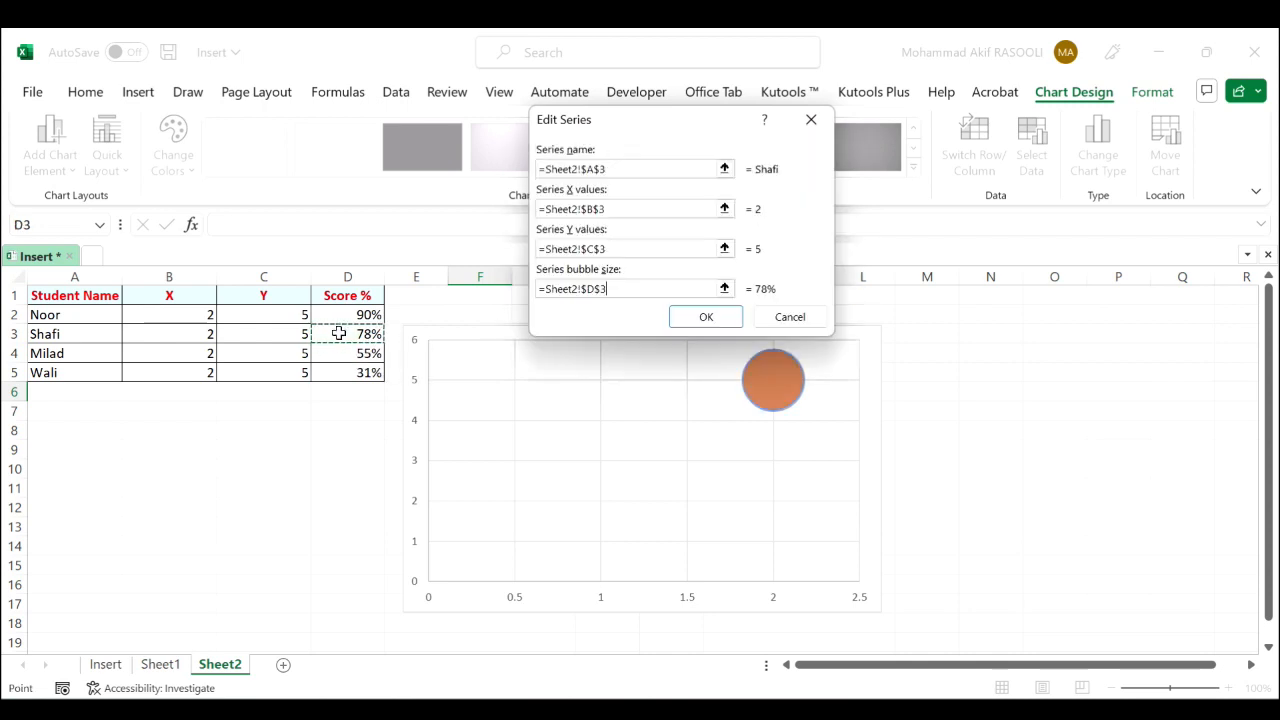
click(714, 322)
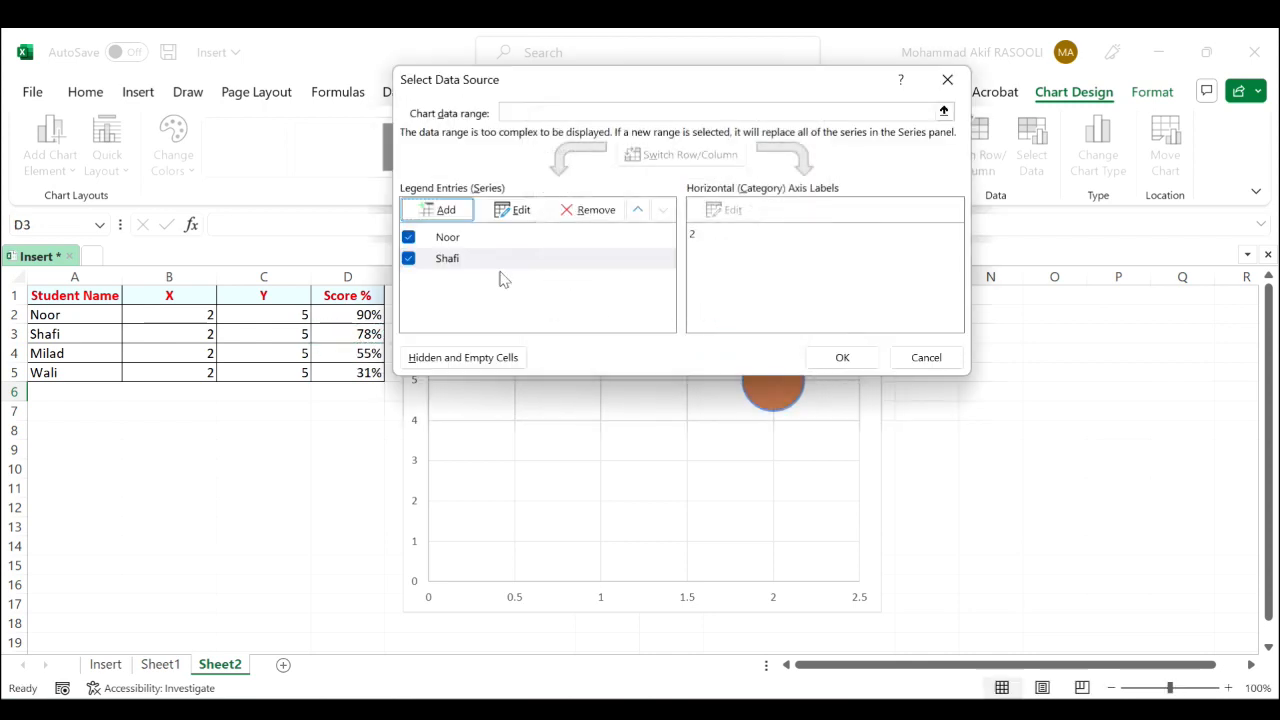
Add a third series to the bubble chart with its name from cell A4 and its X value from B4
click(446, 210)
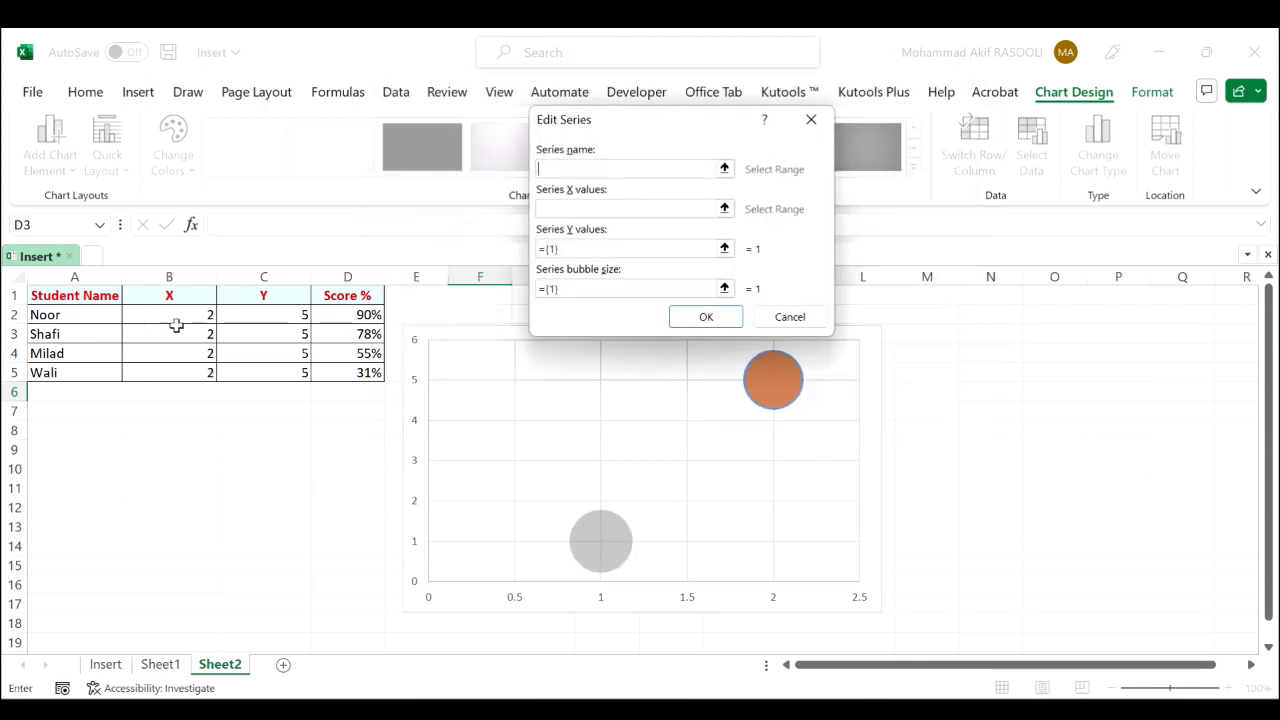
click(724, 169)
click(85, 352)
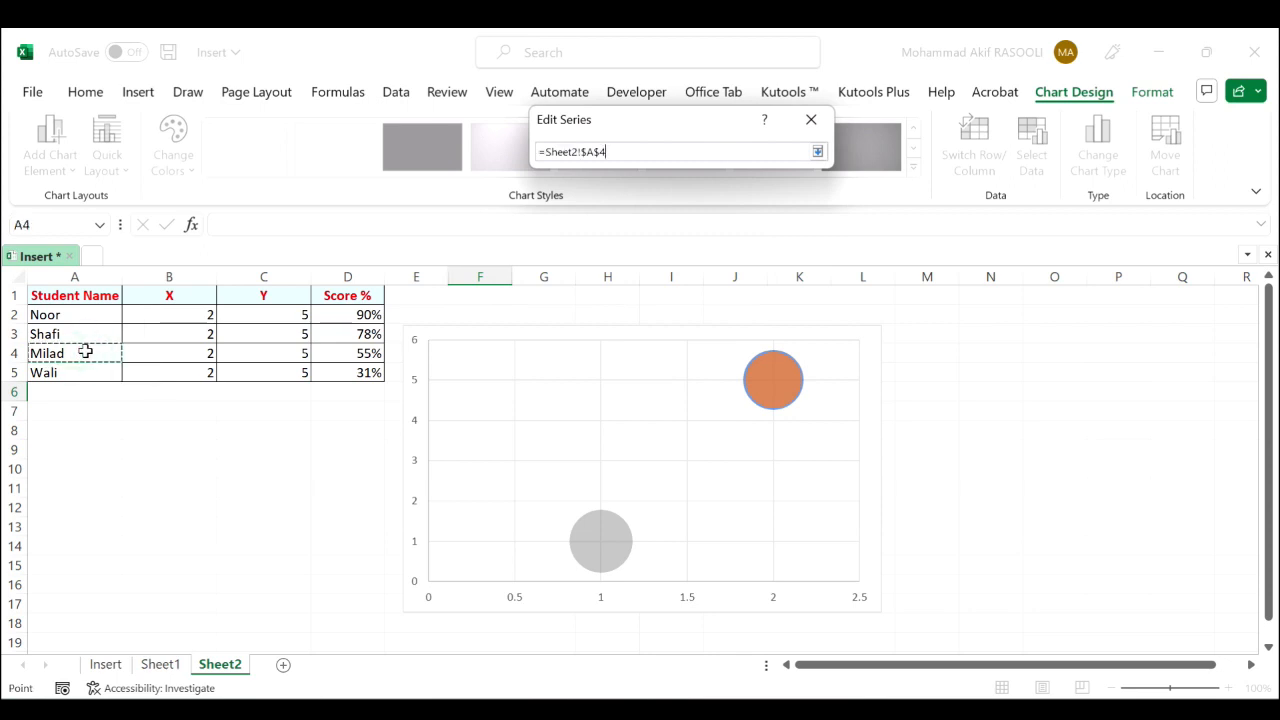
key(Return)
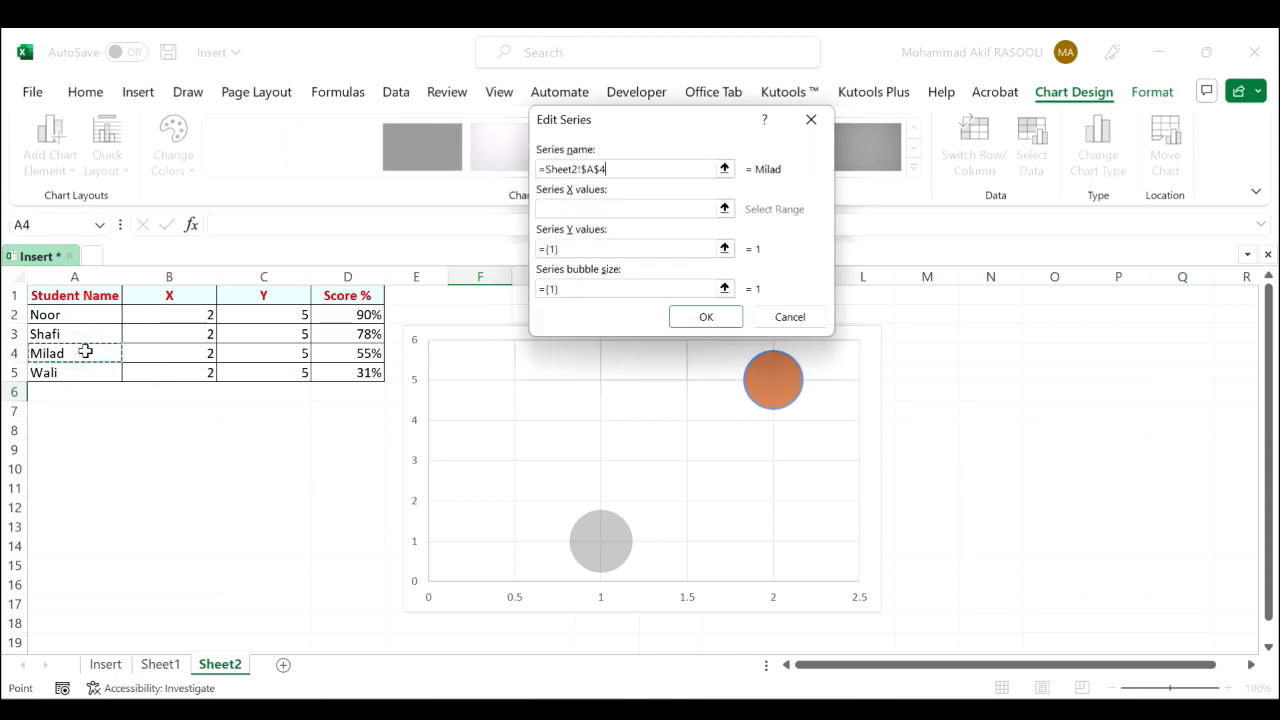
click(723, 208)
click(205, 353)
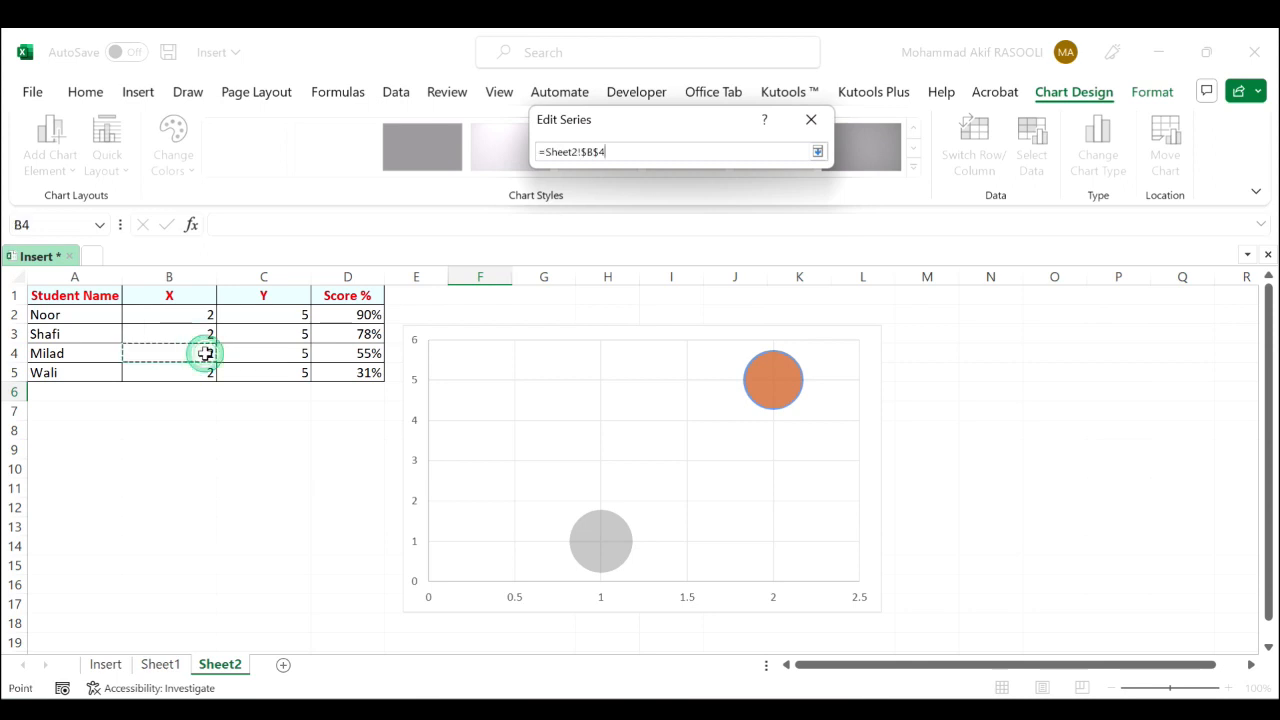
key(Return)
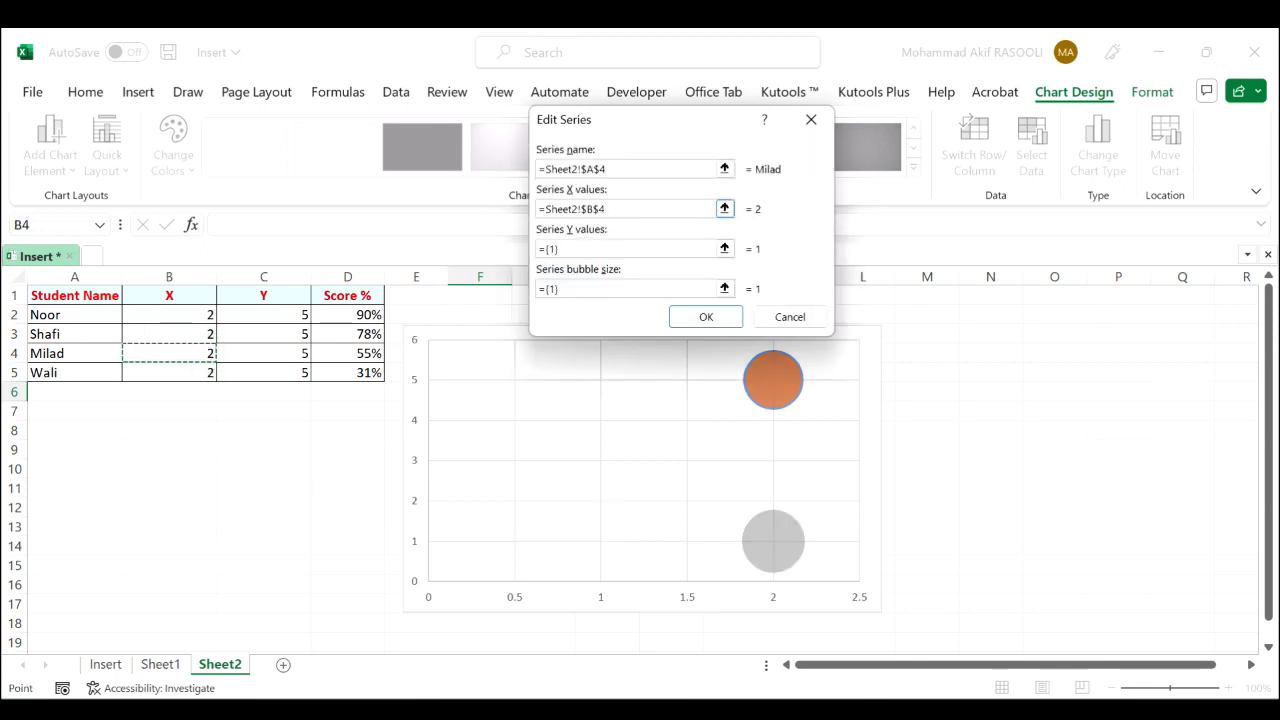
Set the third series' Y value to cell C4 and its bubble size to cell D4, and accept the series
click(724, 248)
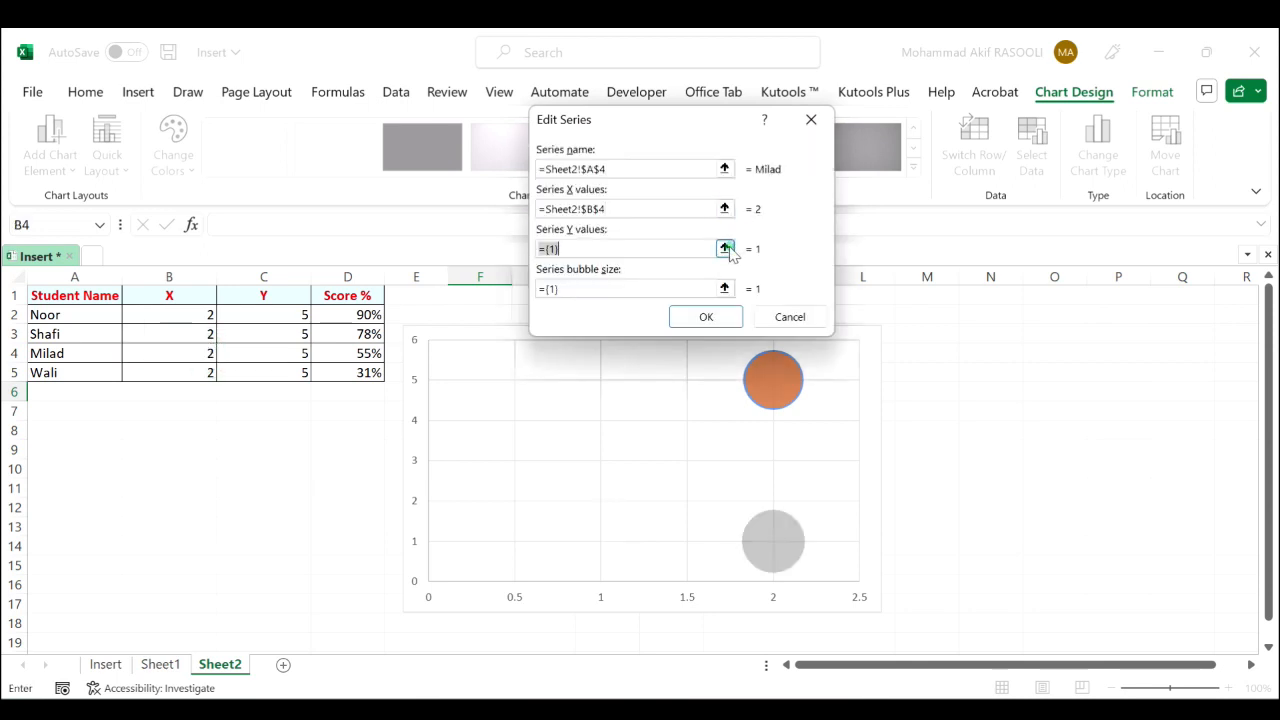
click(301, 352)
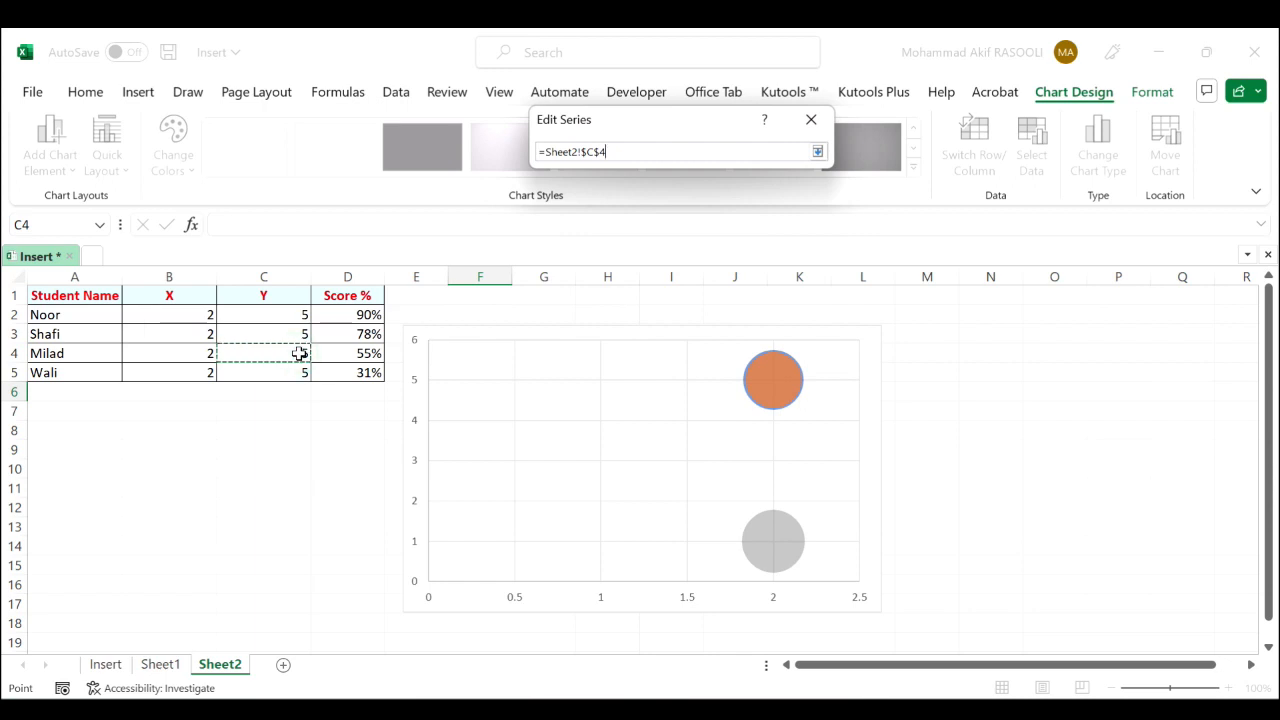
key(Return)
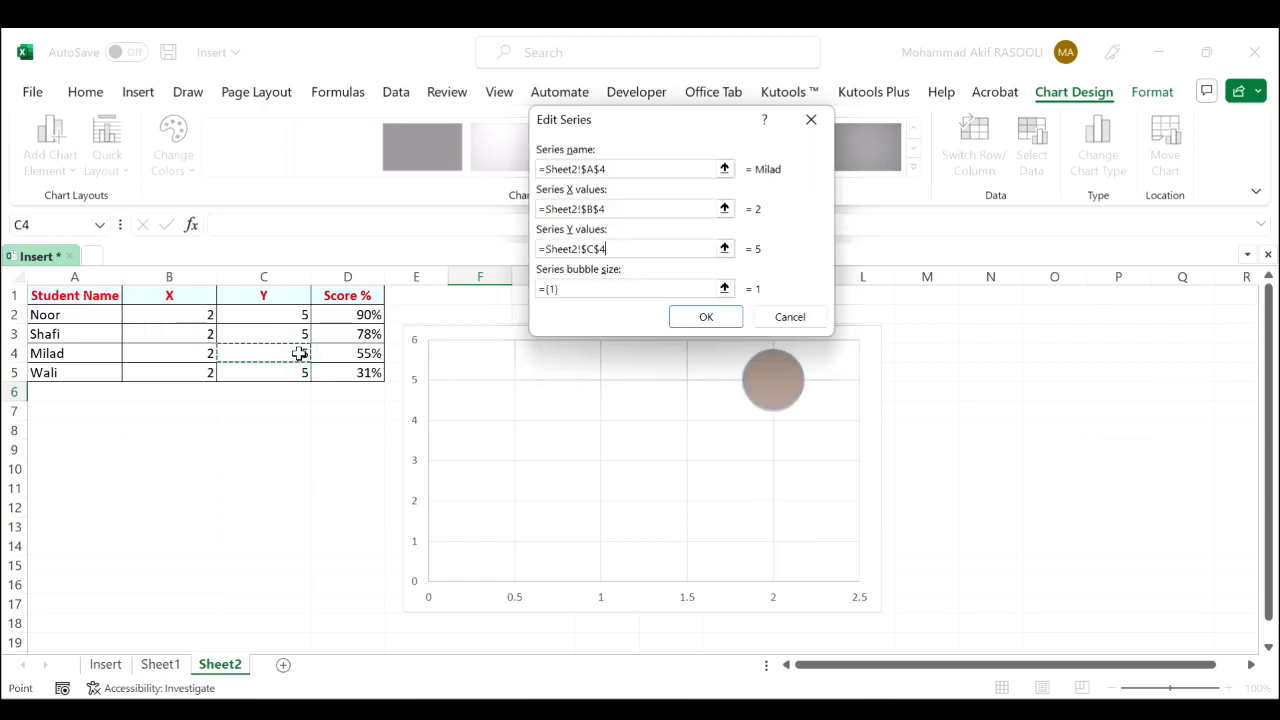
click(724, 288)
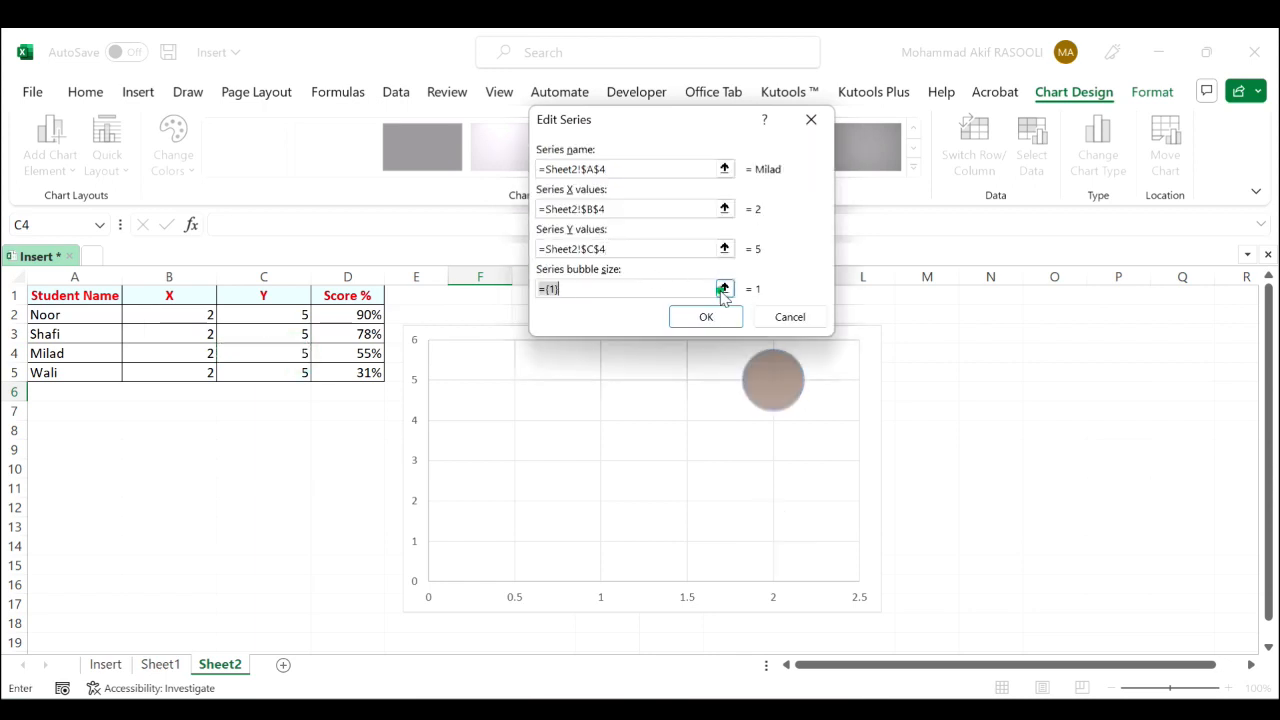
click(351, 352)
key(Return)
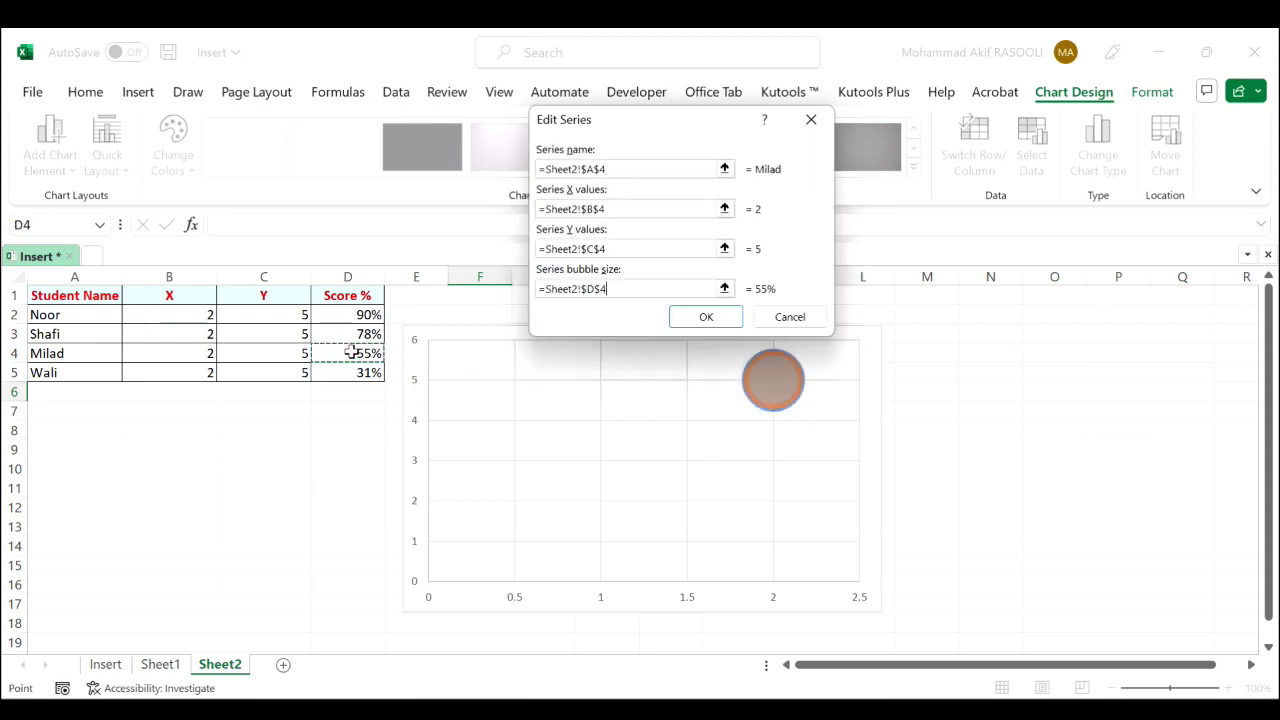
click(708, 317)
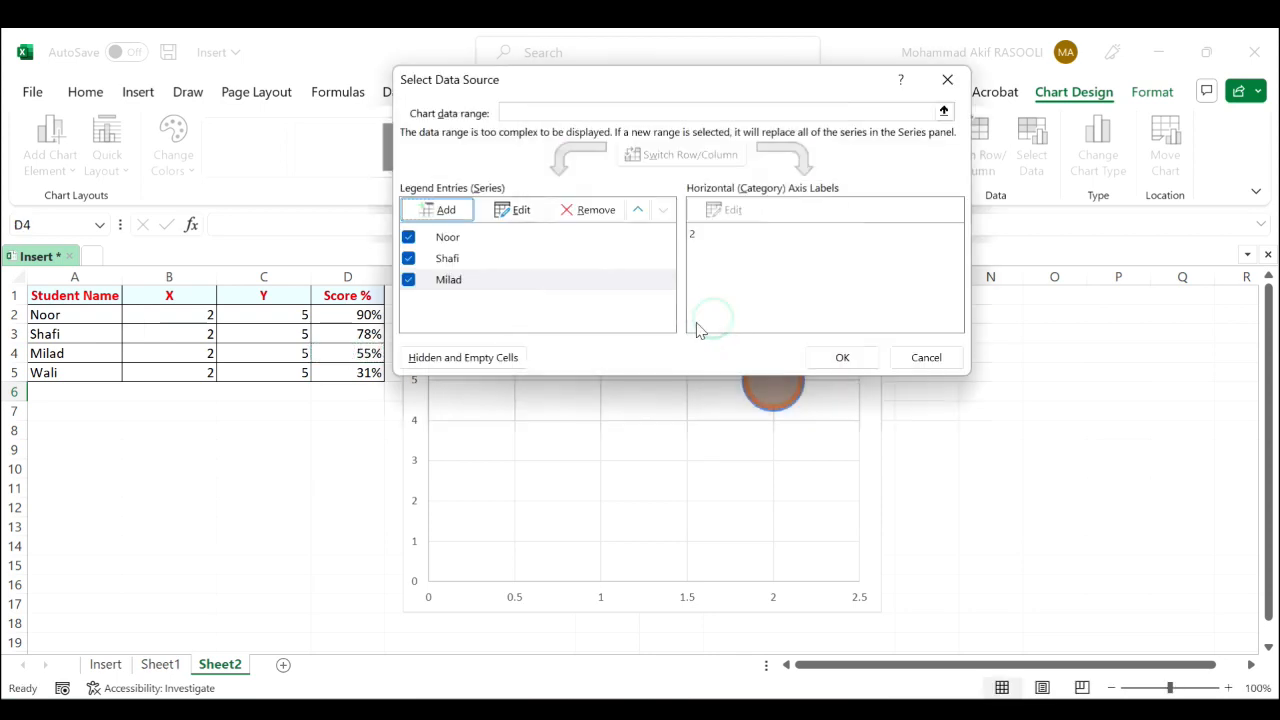
Add a fourth series to the bubble chart with its name from cell A5 and its X value from B5
click(453, 216)
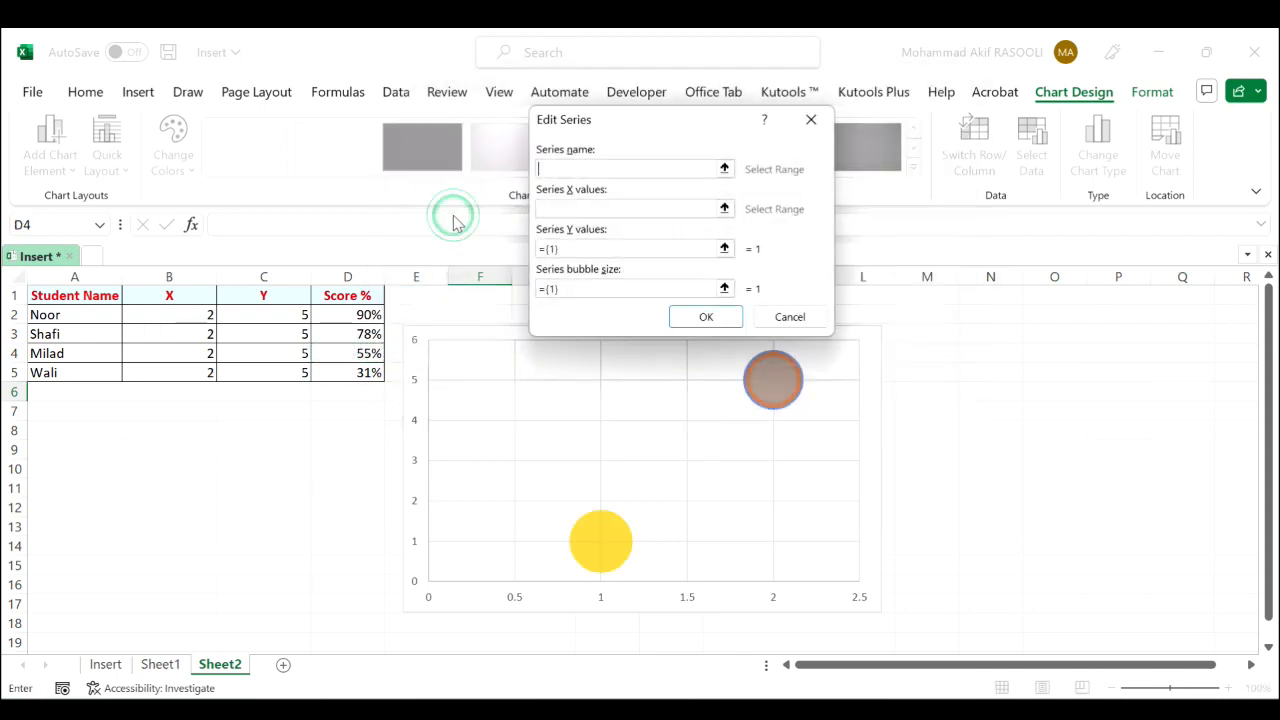
click(725, 169)
click(69, 368)
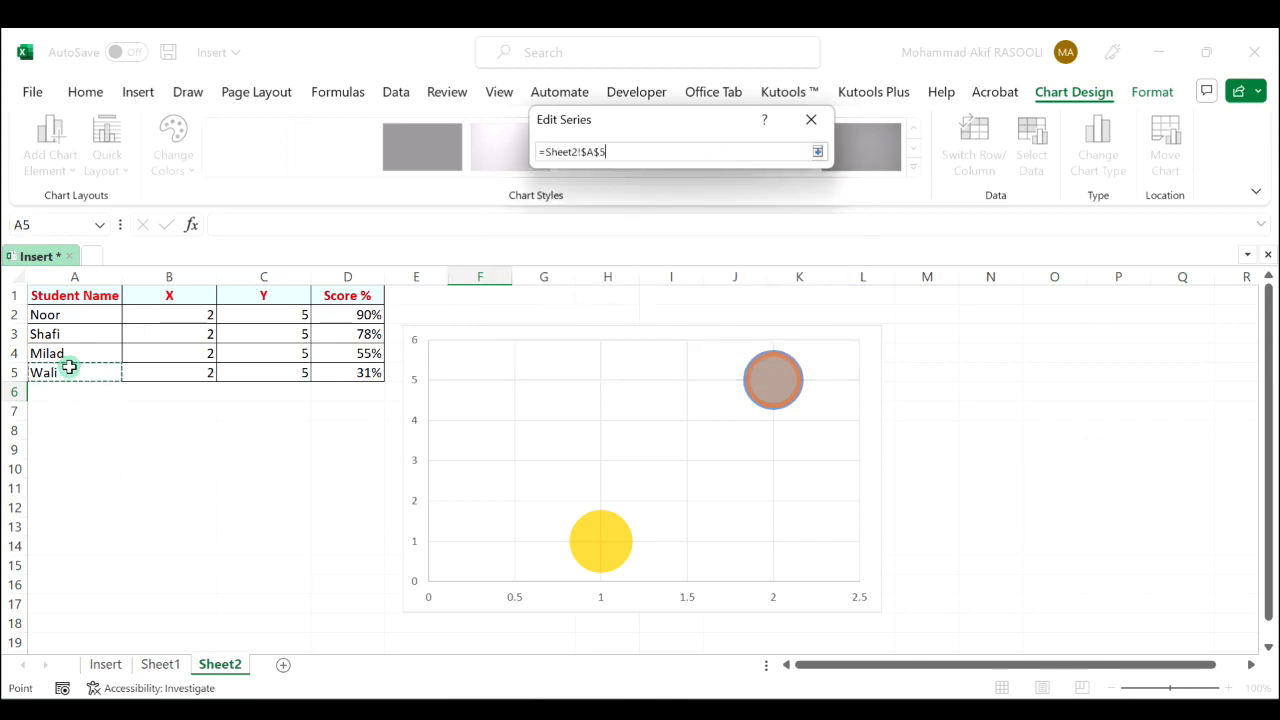
key(Return)
click(725, 208)
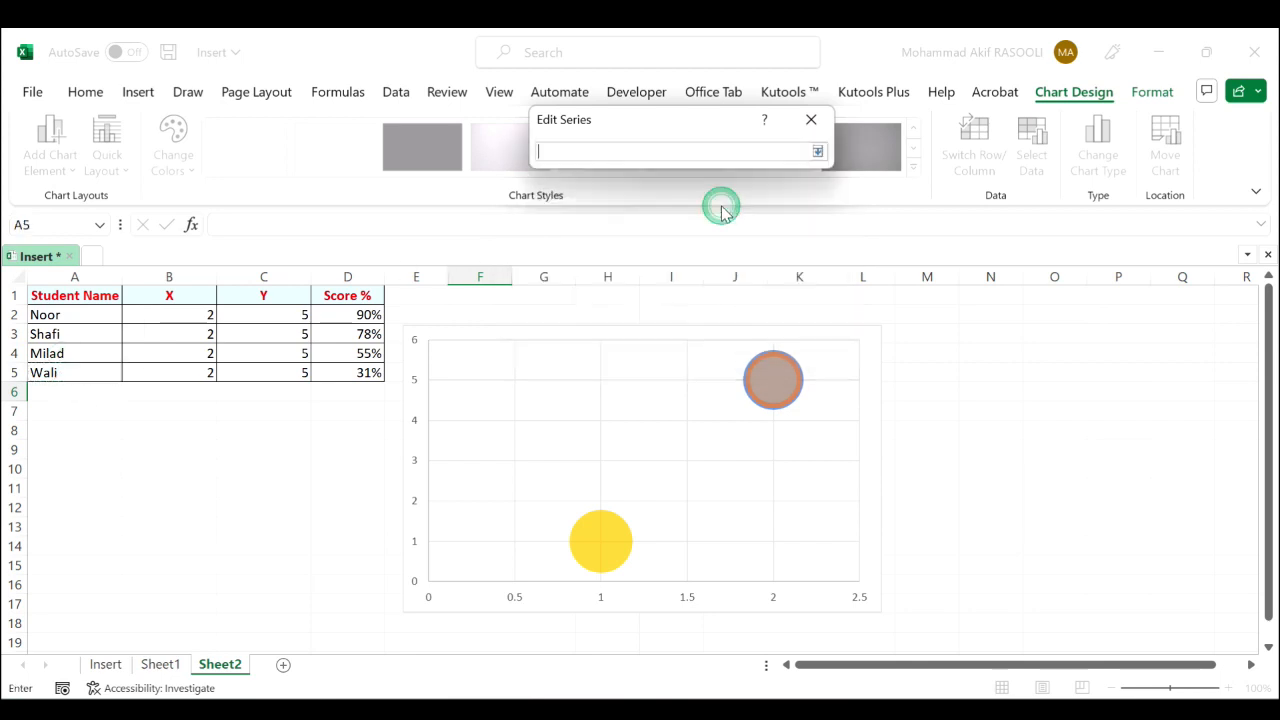
click(200, 376)
key(Return)
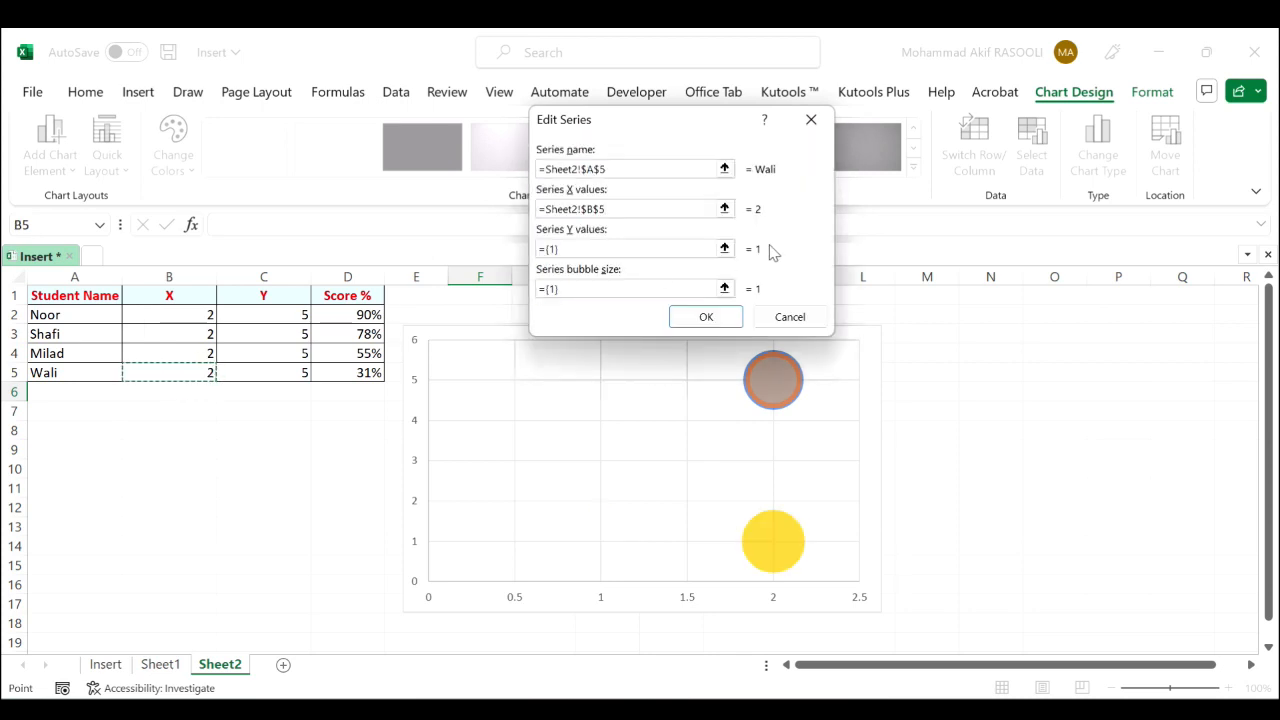
Set the fourth series' Y value to cell C5 and its bubble size to cell D5, and accept the series and the data source
click(725, 248)
click(289, 370)
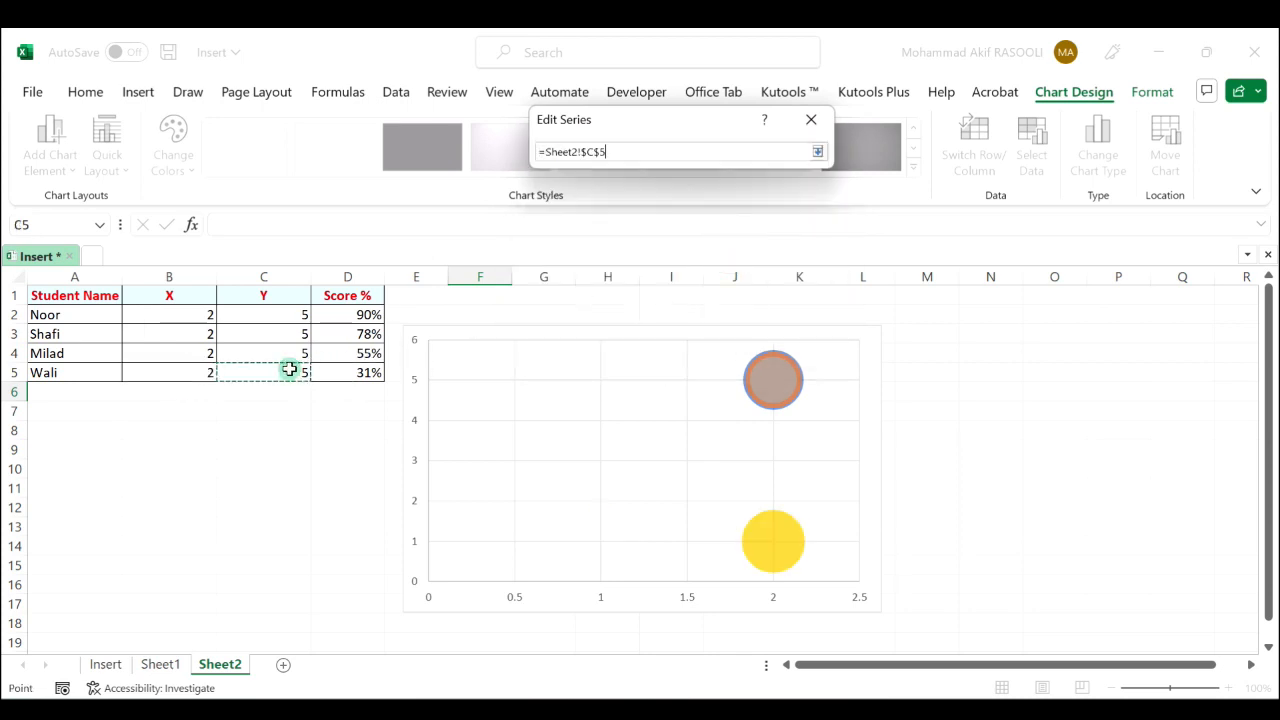
key(Return)
click(724, 288)
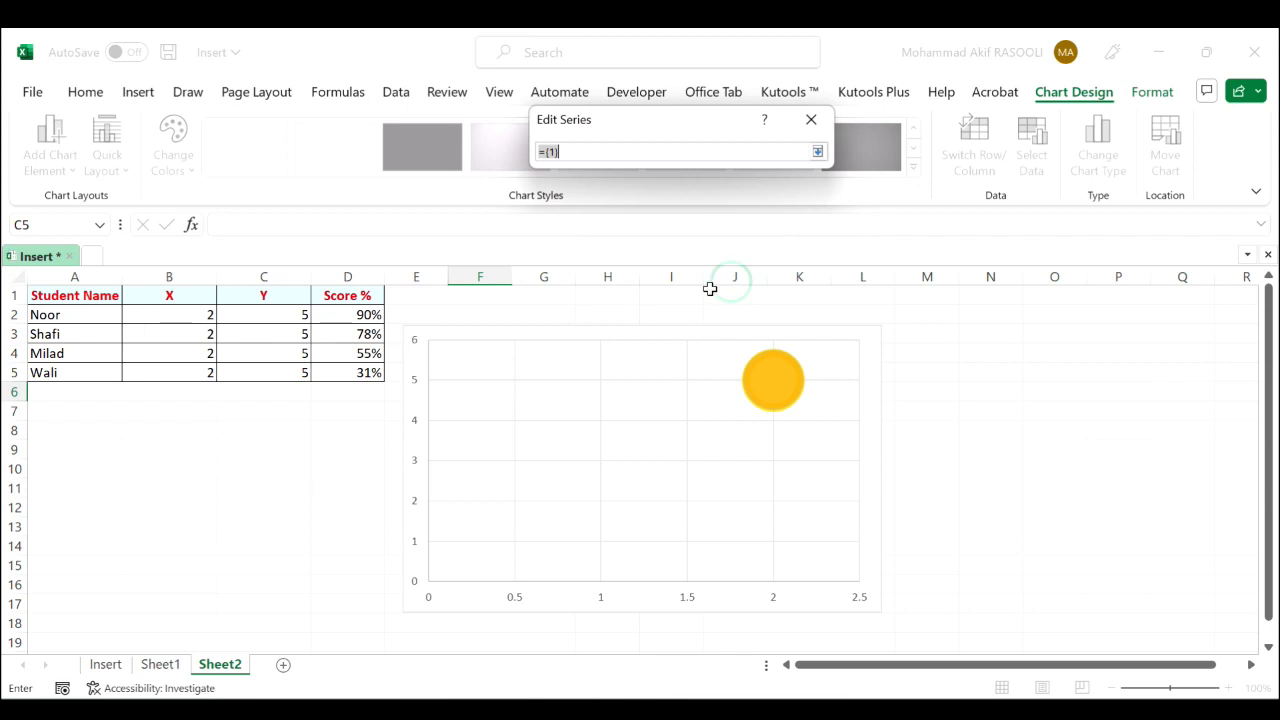
click(352, 373)
key(Return)
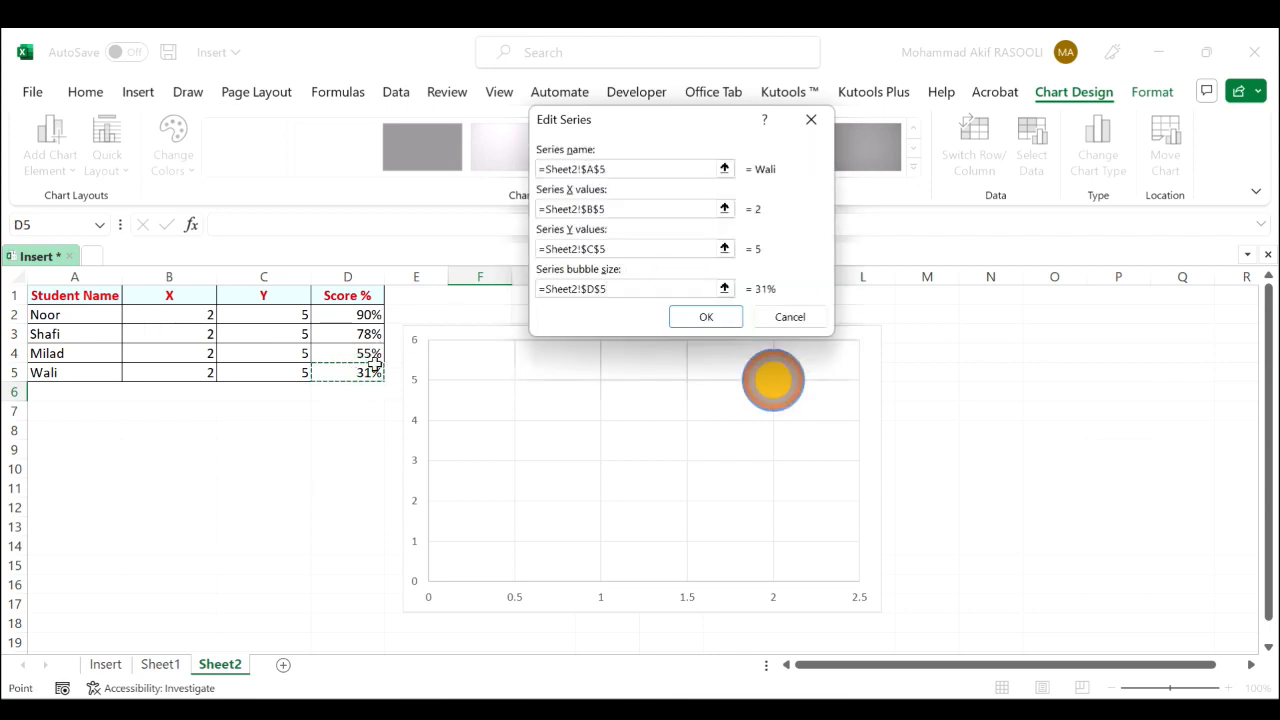
click(697, 322)
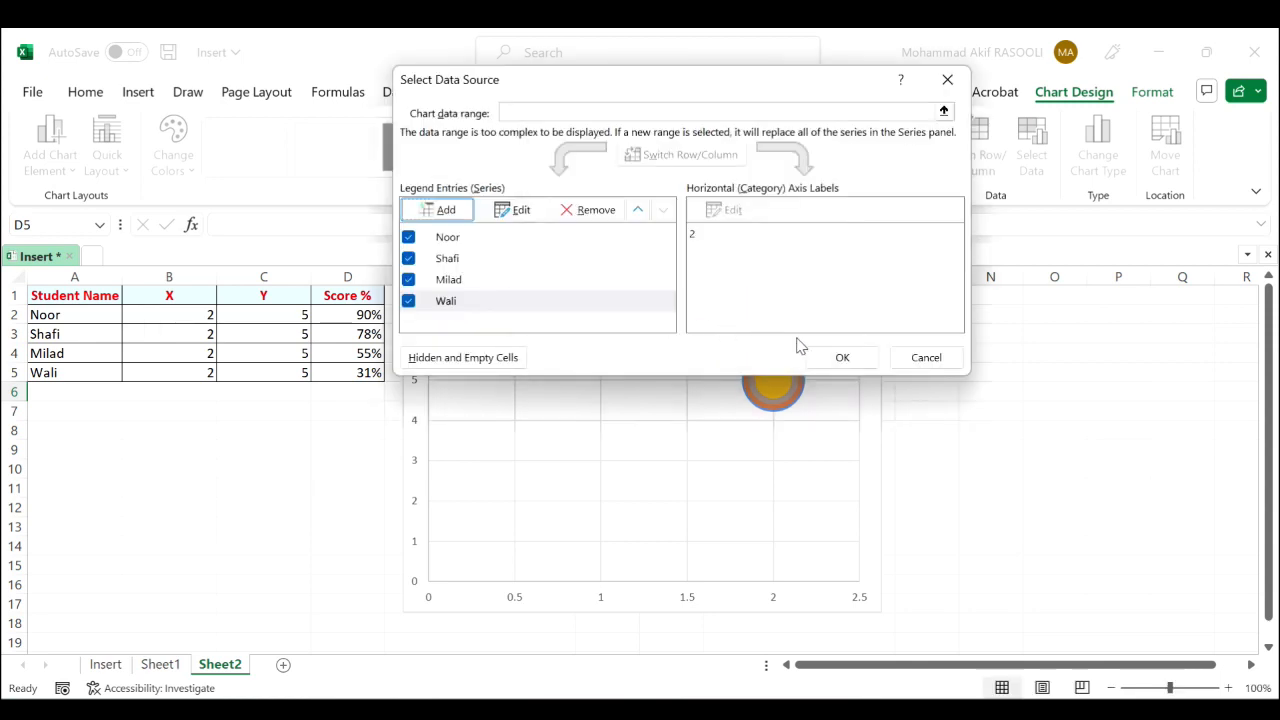
click(838, 357)
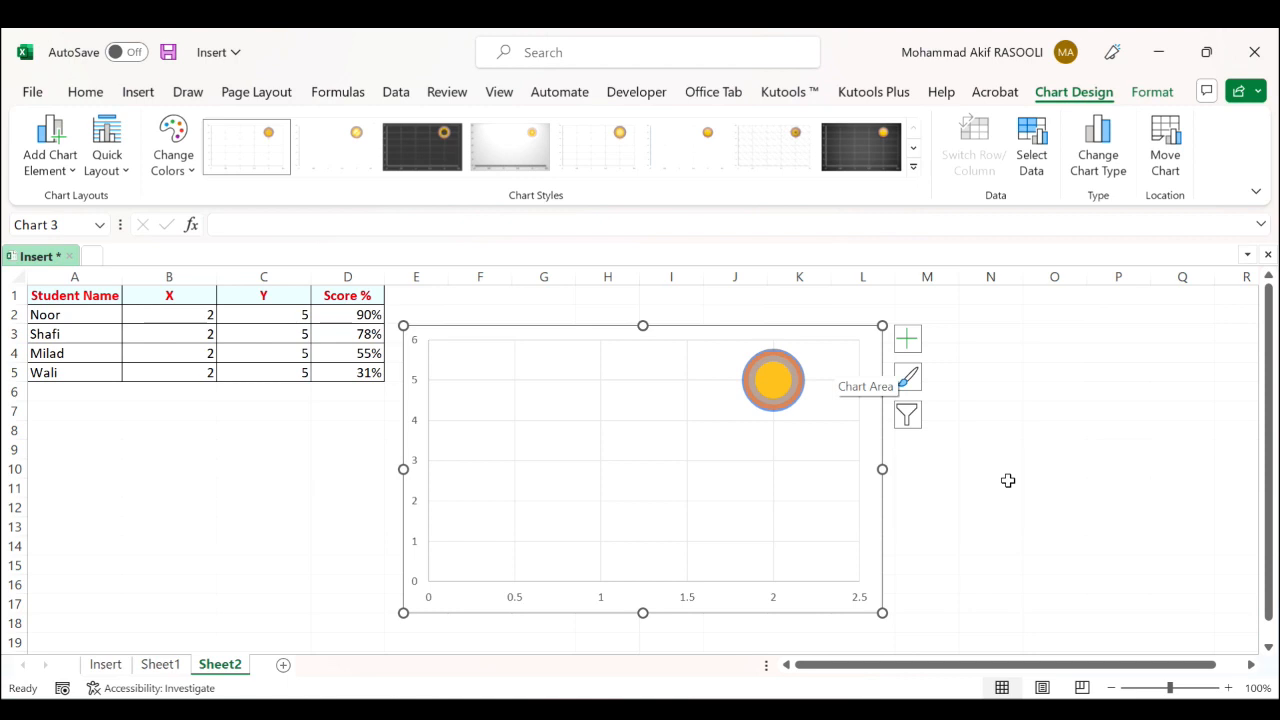
Try deleting the bubble chart's vertical and horizontal gridlines one set at a time, and undo the deletions
click(688, 468)
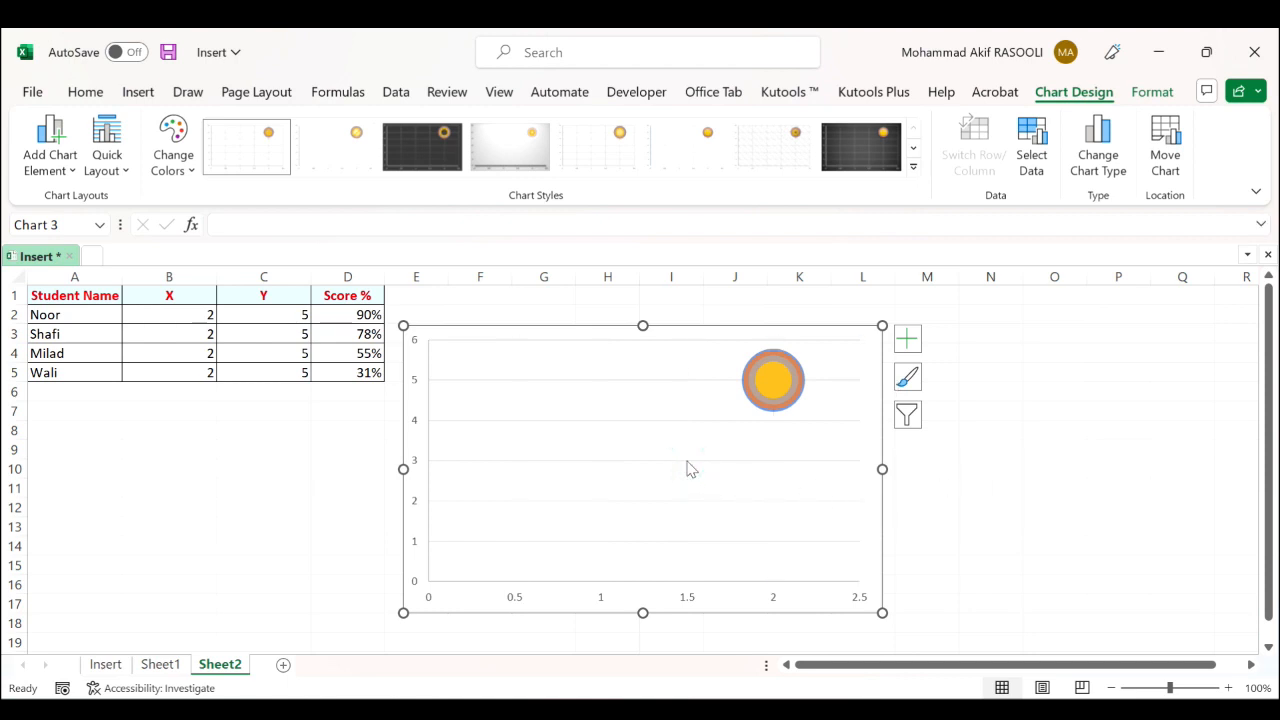
click(688, 467)
key(Delete)
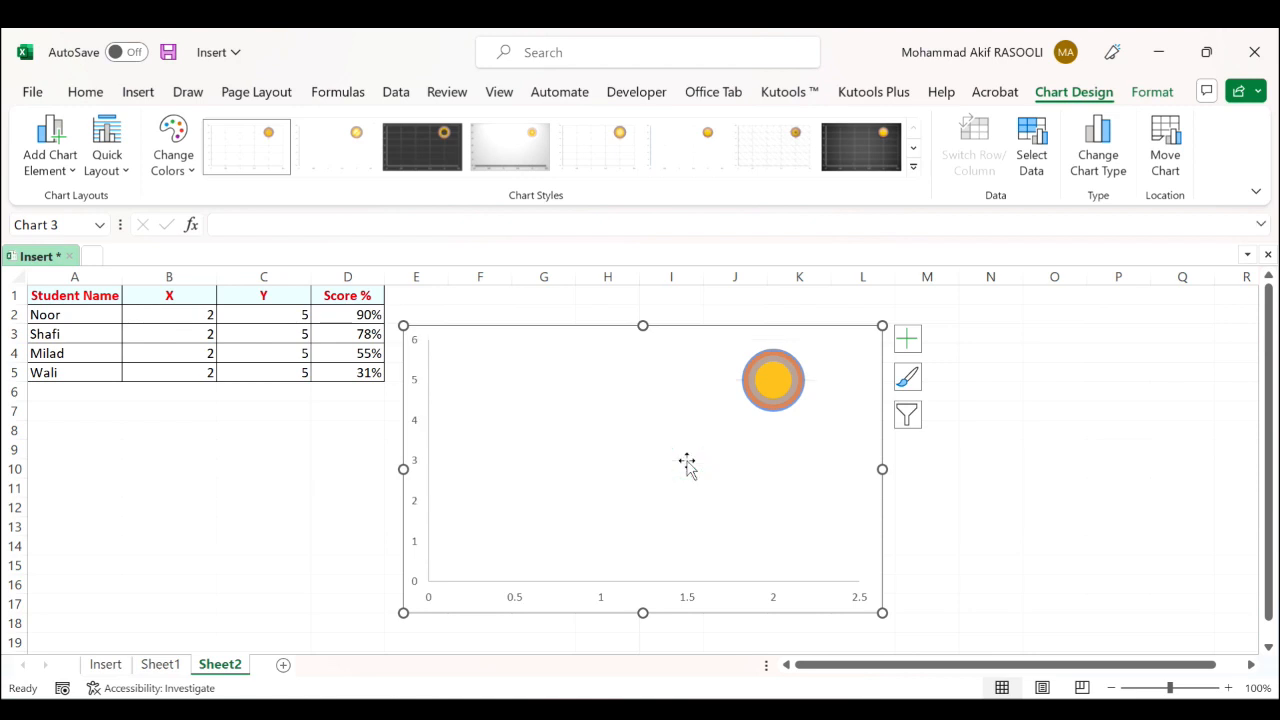
key(ctrl+z)
click(688, 467)
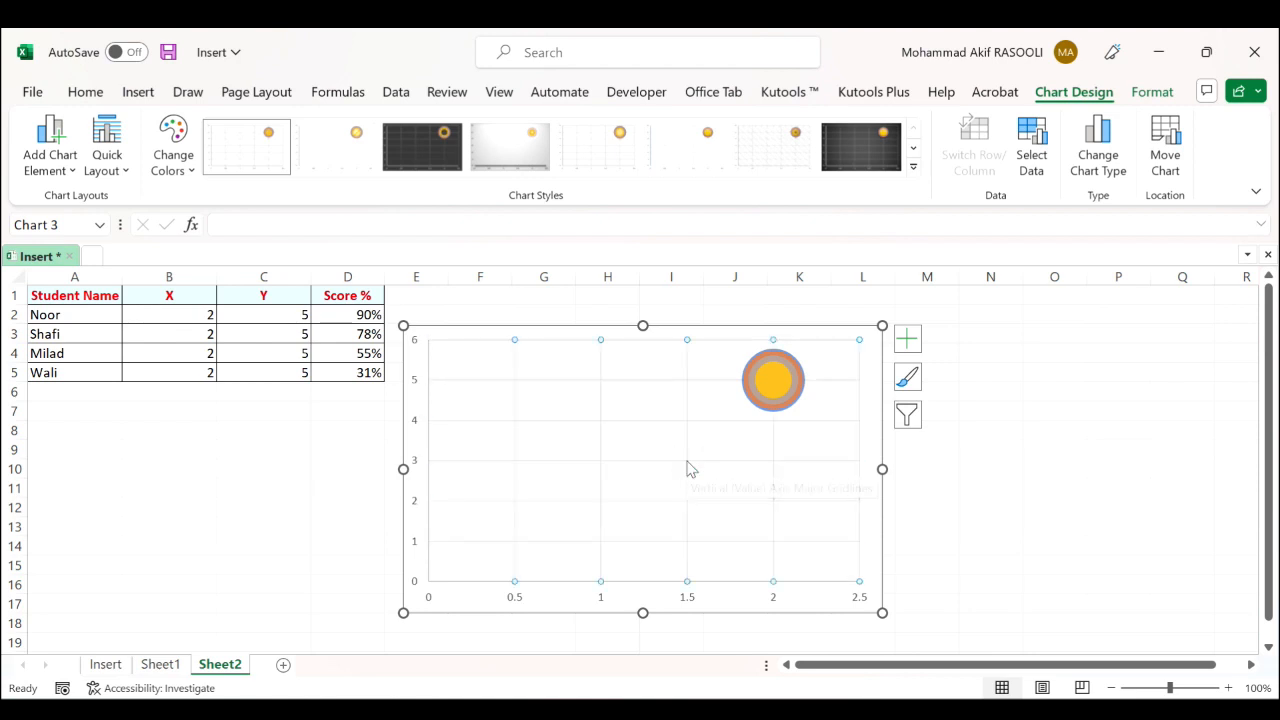
Turn off the Gridlines chart element for the bubble chart
click(907, 340)
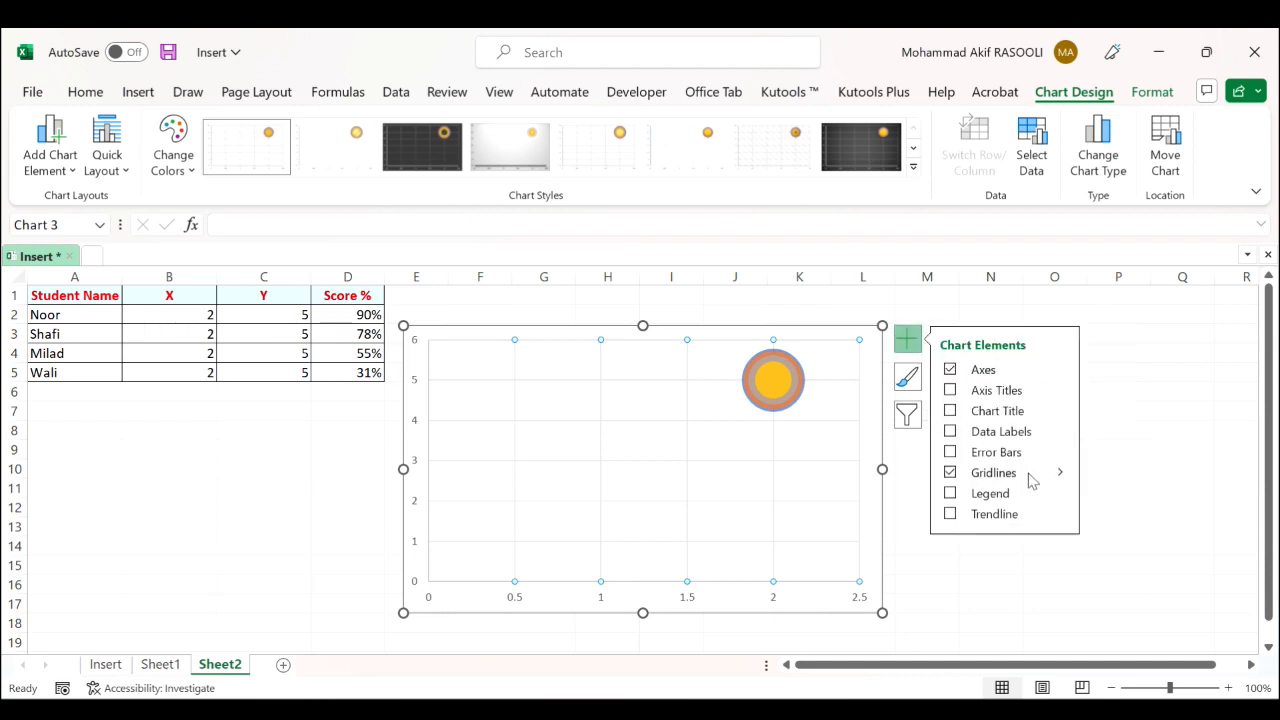
click(950, 472)
click(953, 548)
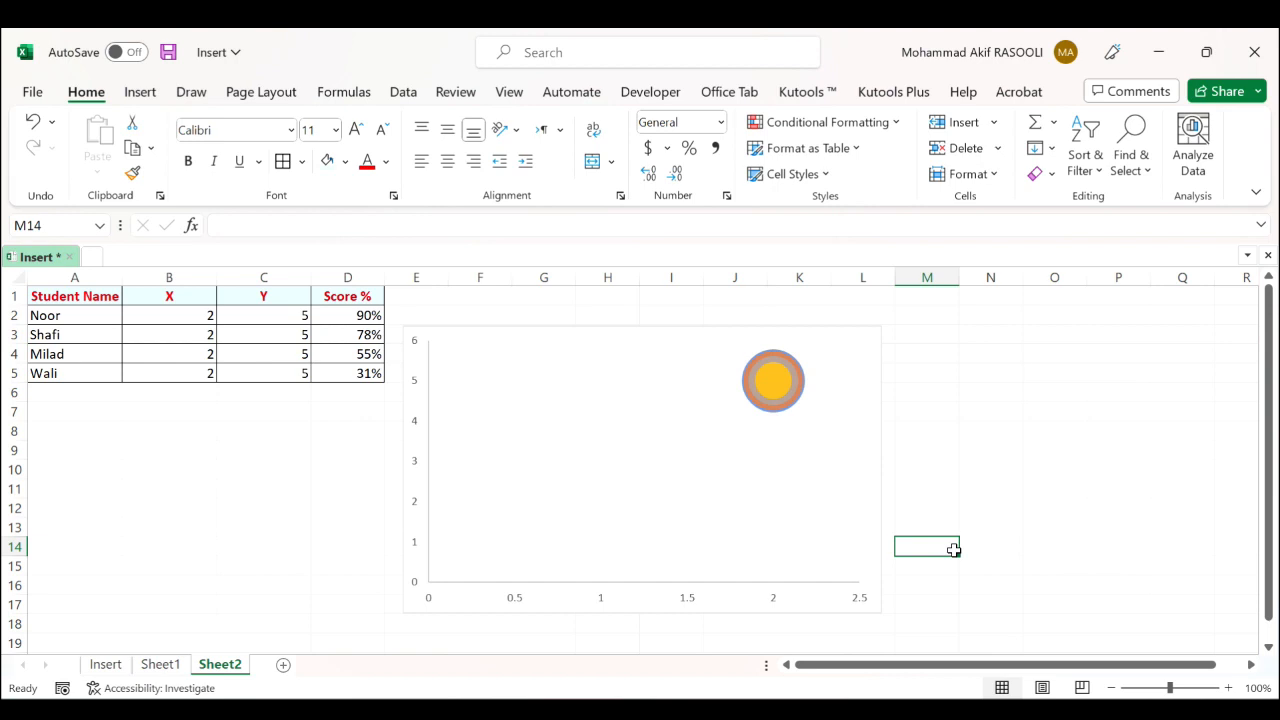
Set the maximum bound of the bubble chart's vertical axis to 10
click(416, 502)
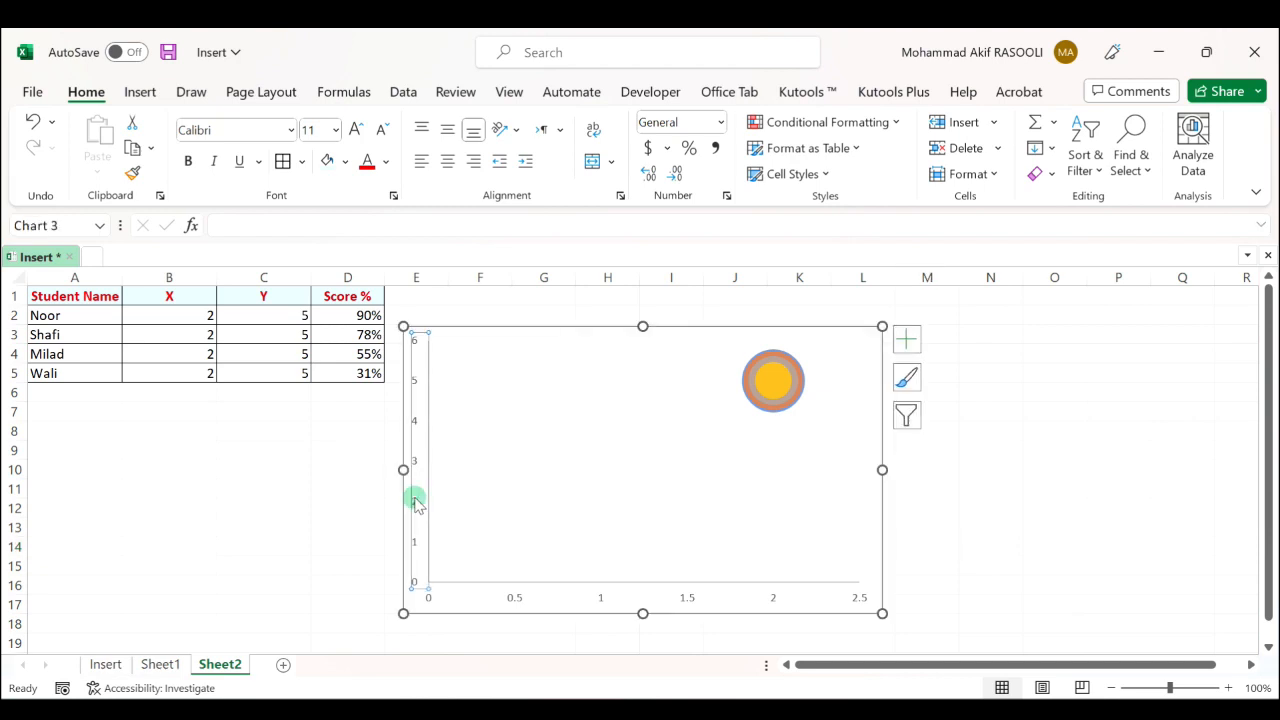
right_click(418, 506)
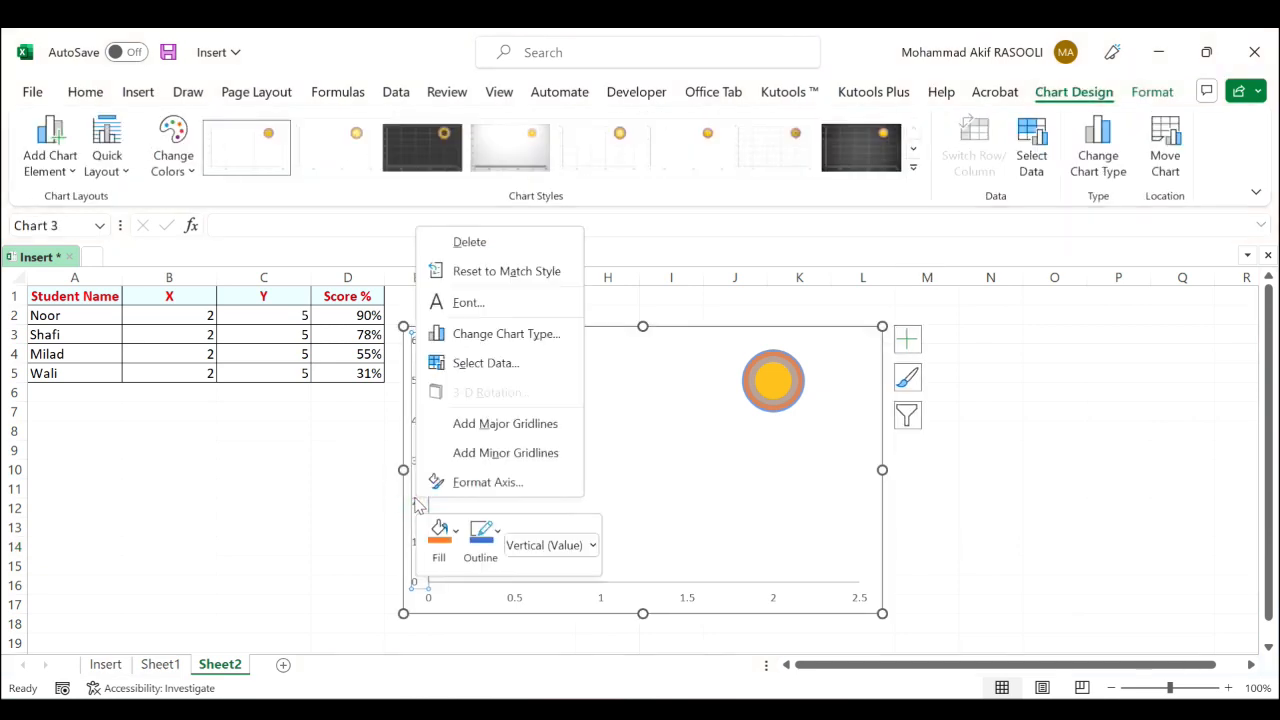
click(495, 484)
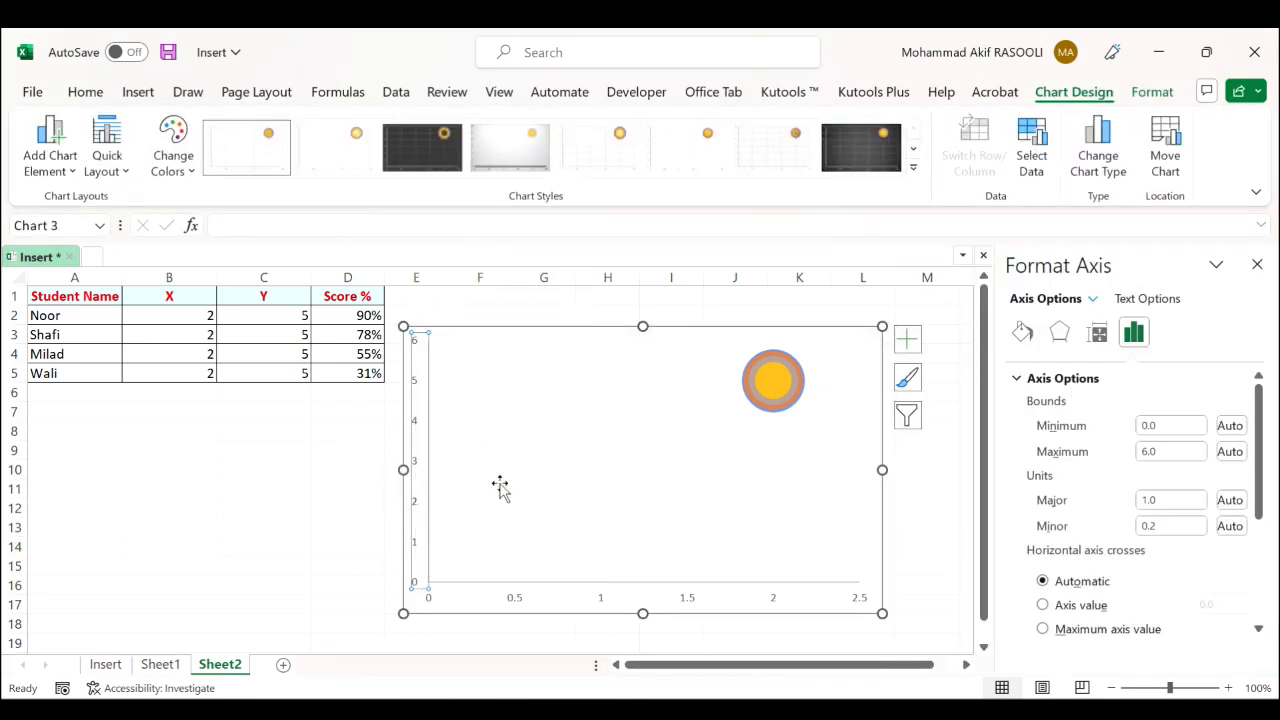
click(1140, 452)
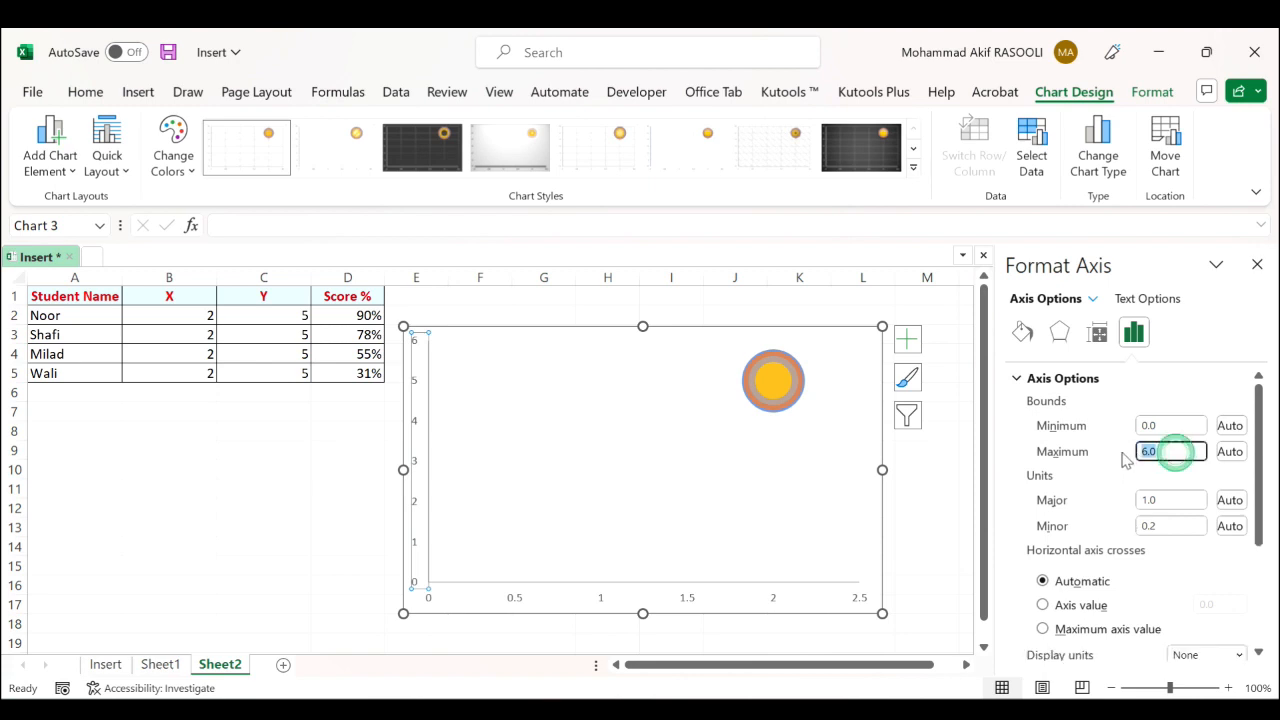
text(10)
key(Return)
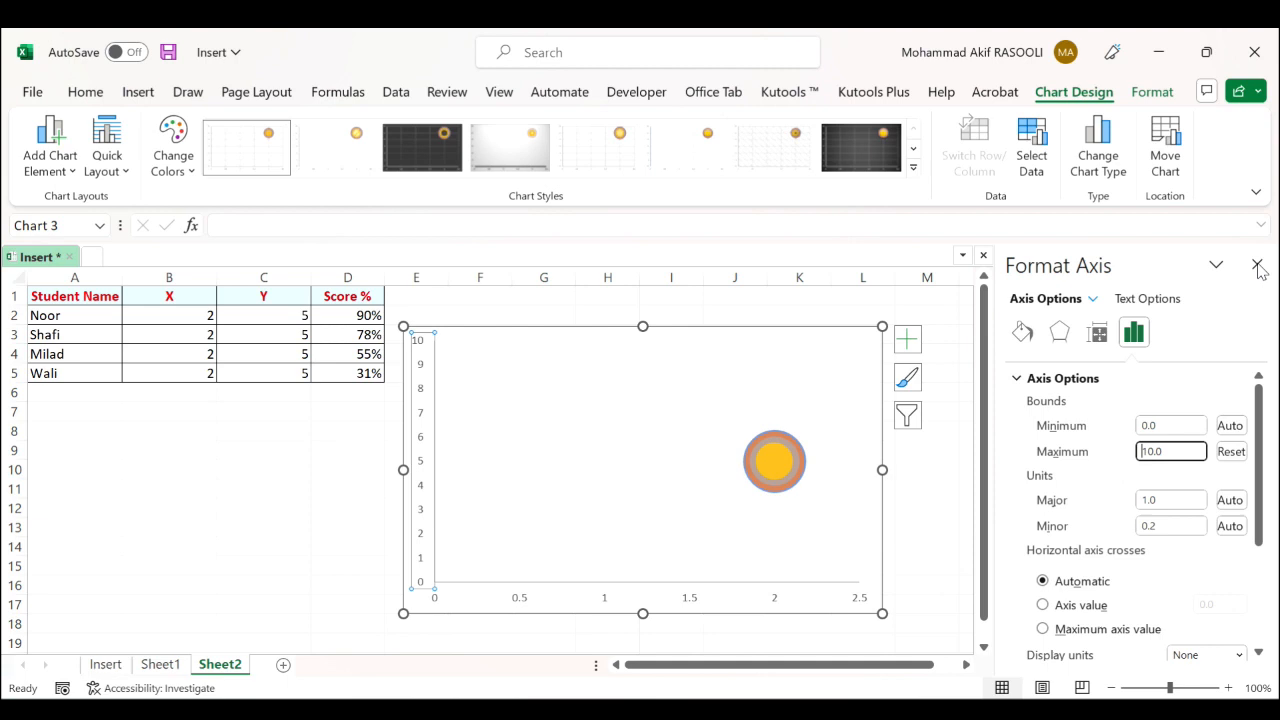
click(1257, 265)
Set the maximum bound of the bubble chart's horizontal axis to 4
click(694, 598)
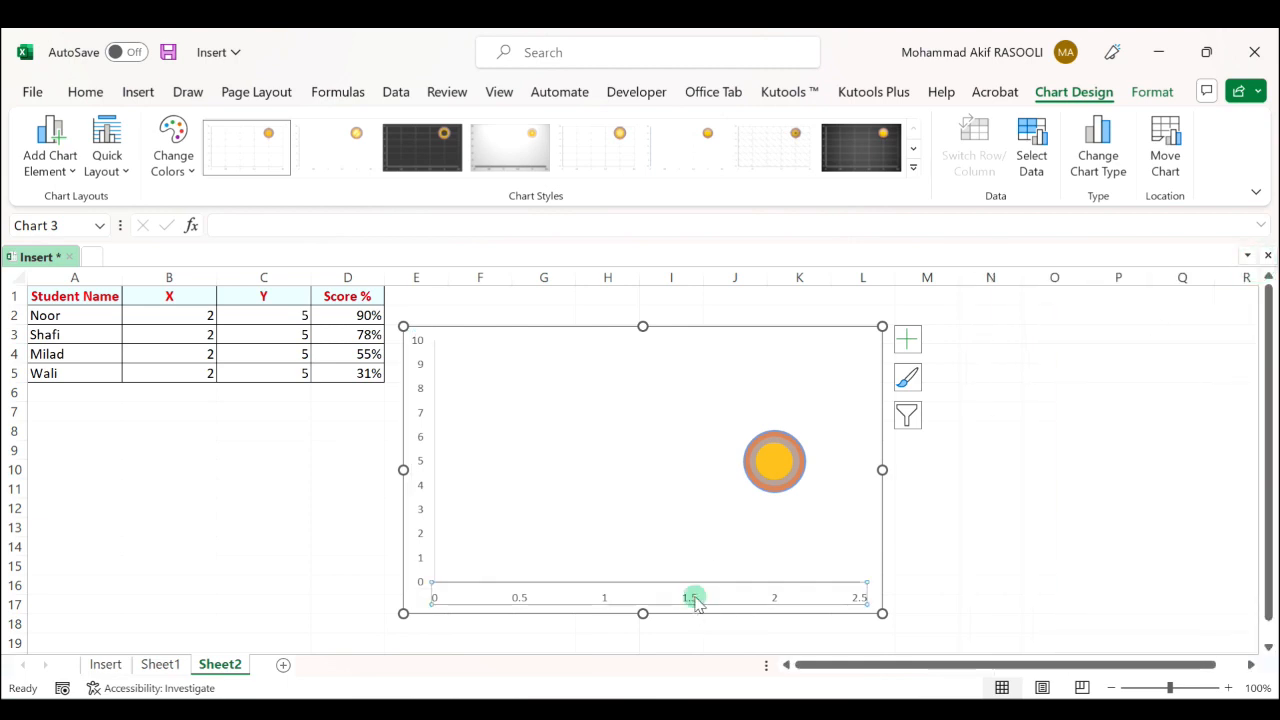
right_click(694, 598)
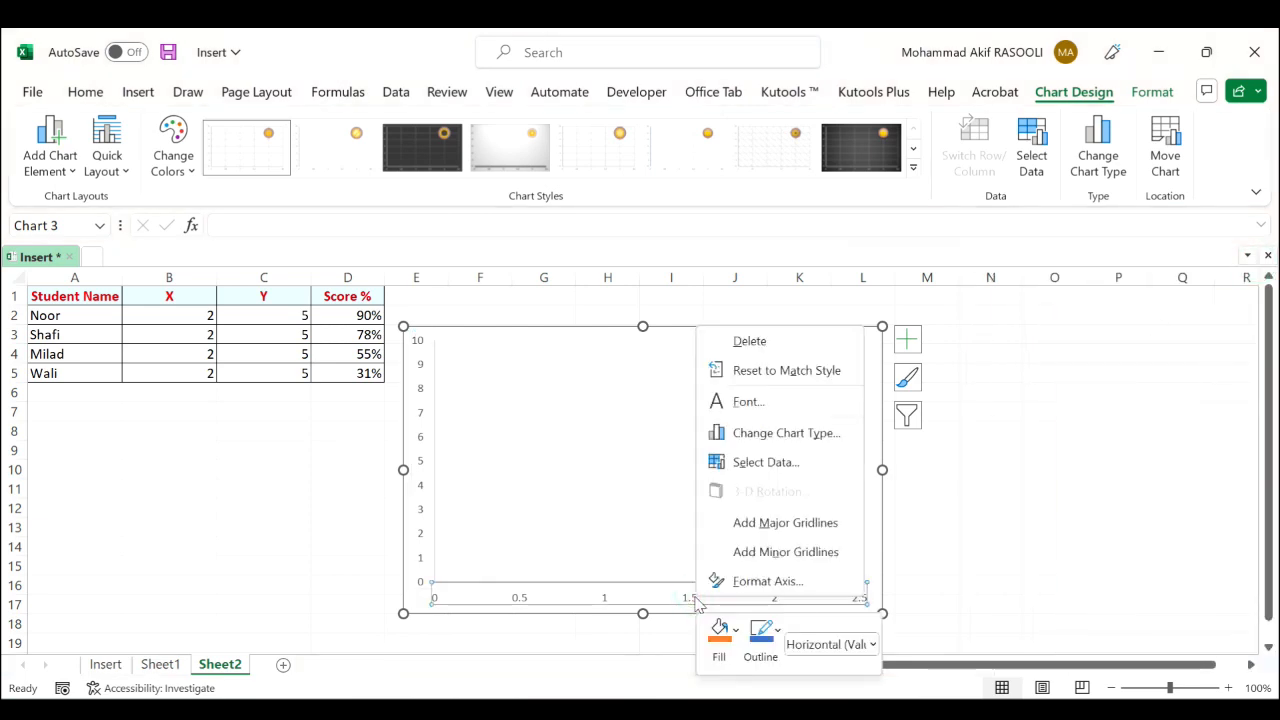
click(800, 582)
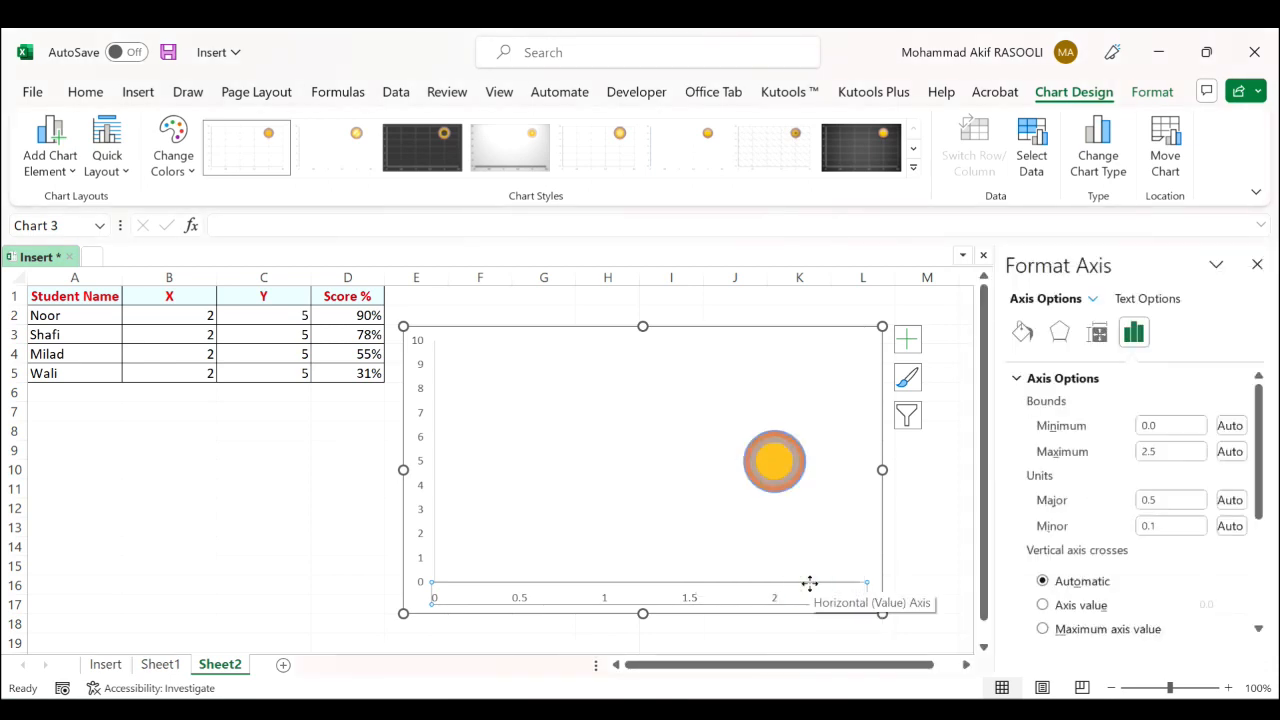
click(1174, 455)
drag(1174, 455, 1105, 455)
text(4)
key(Return)
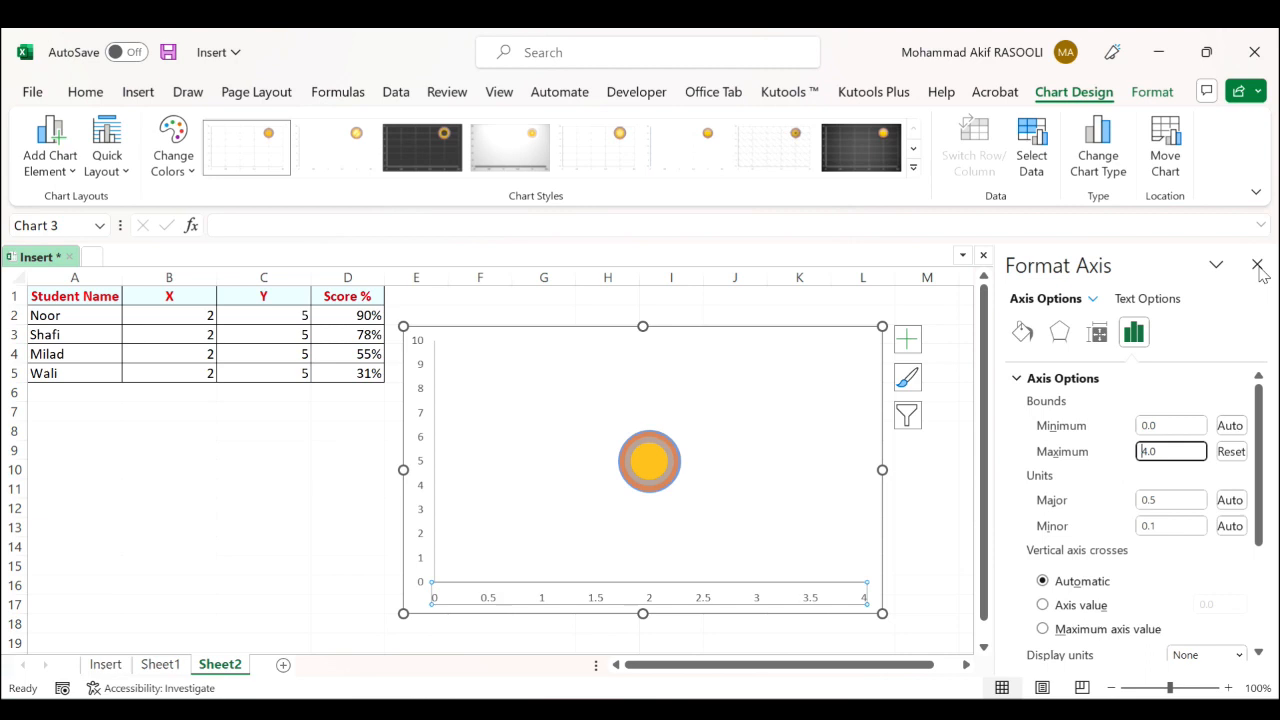
click(1257, 266)
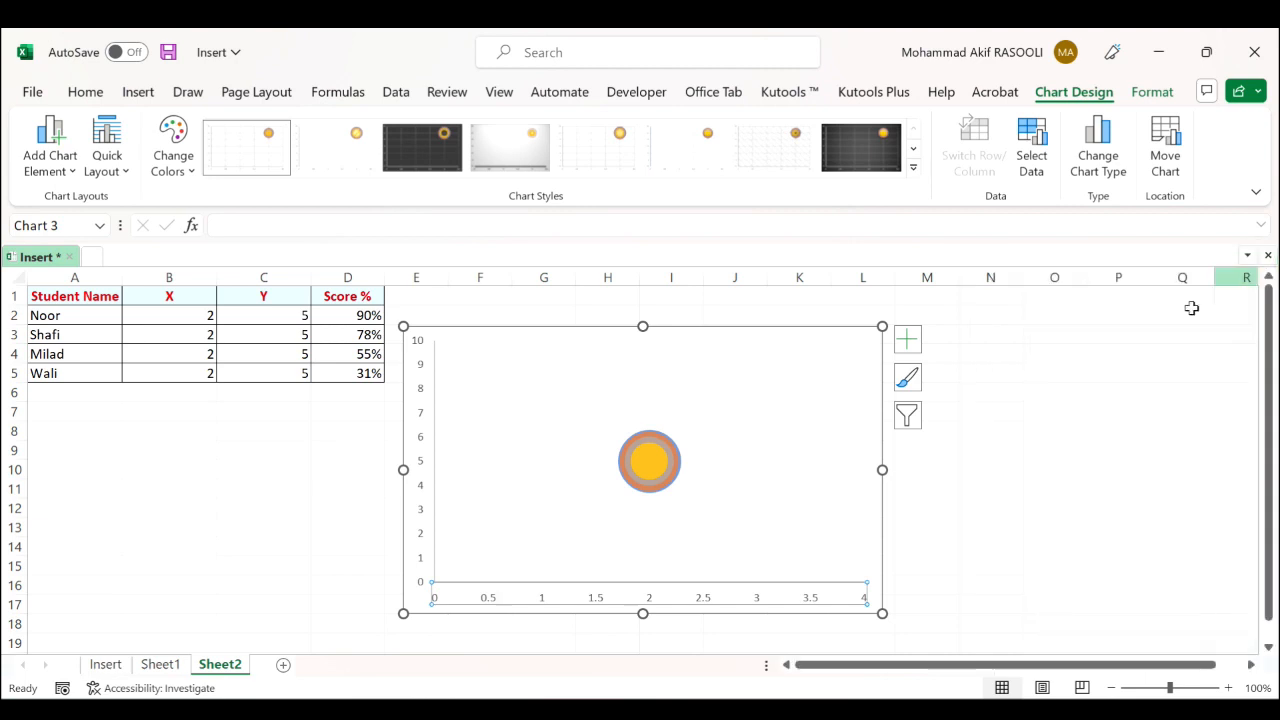
Set the major unit of the bubble chart's horizontal axis to 1
click(823, 338)
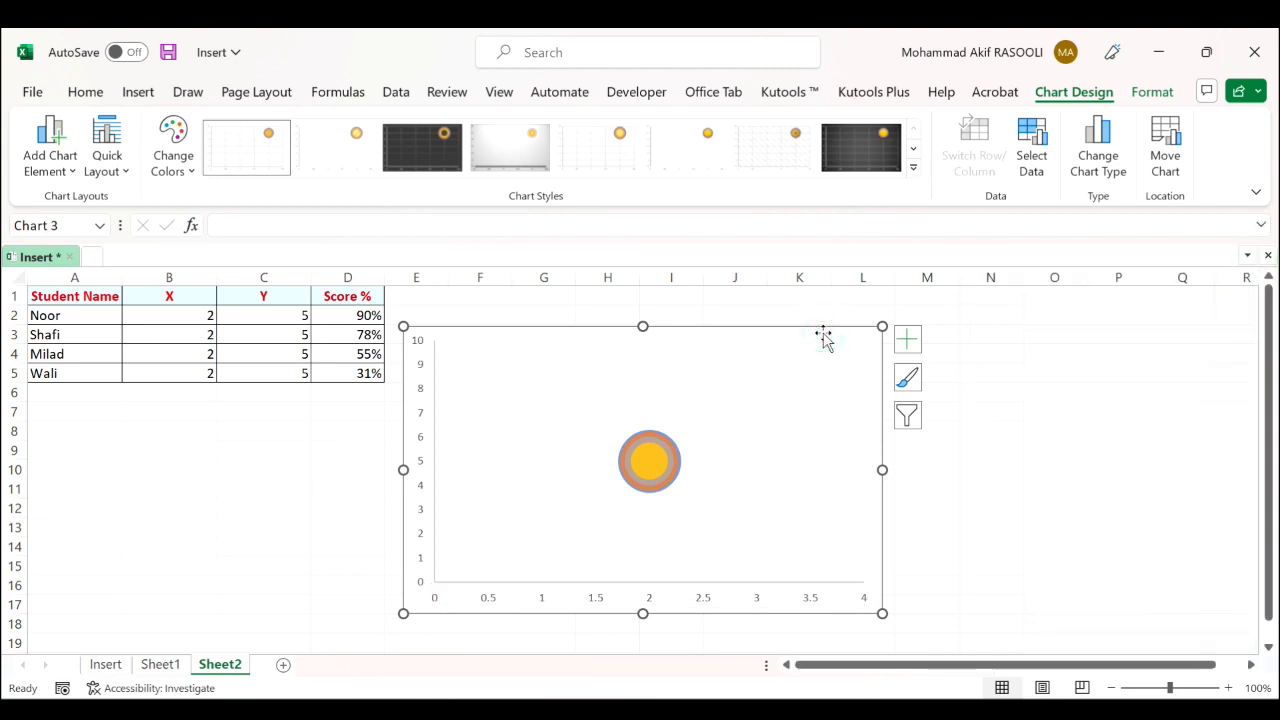
click(710, 600)
right_click(710, 600)
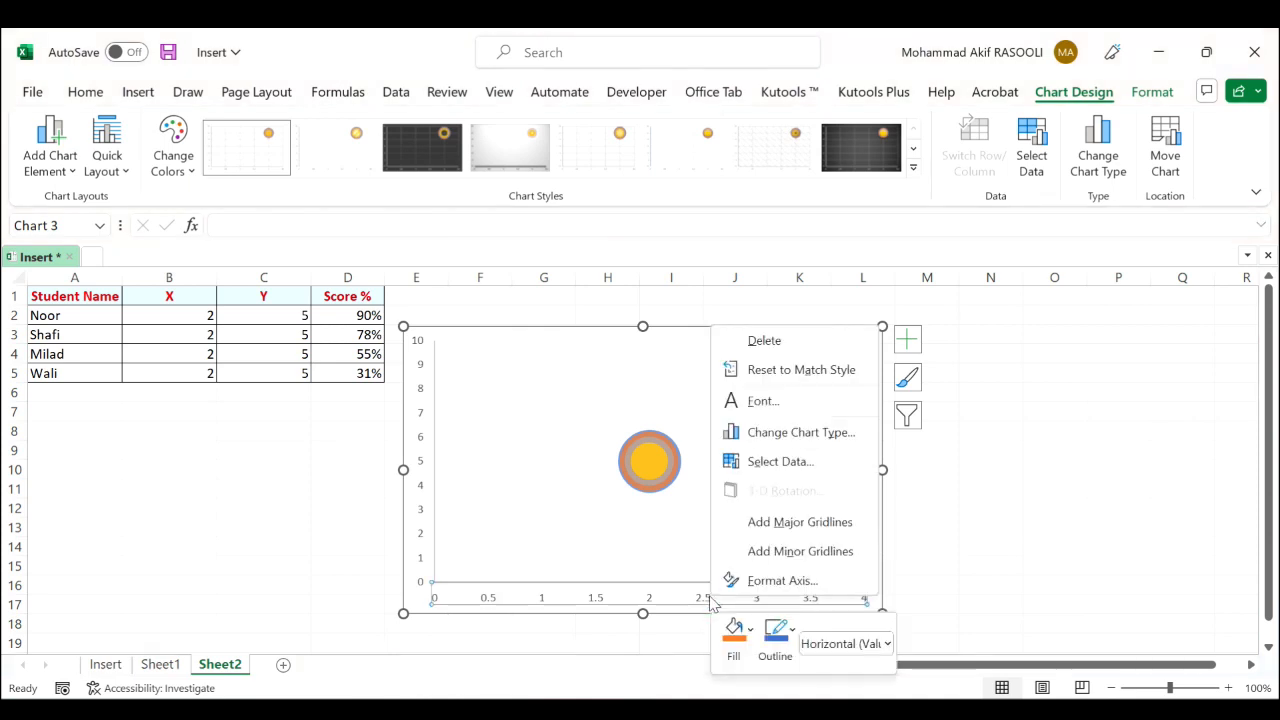
click(790, 580)
click(1160, 499)
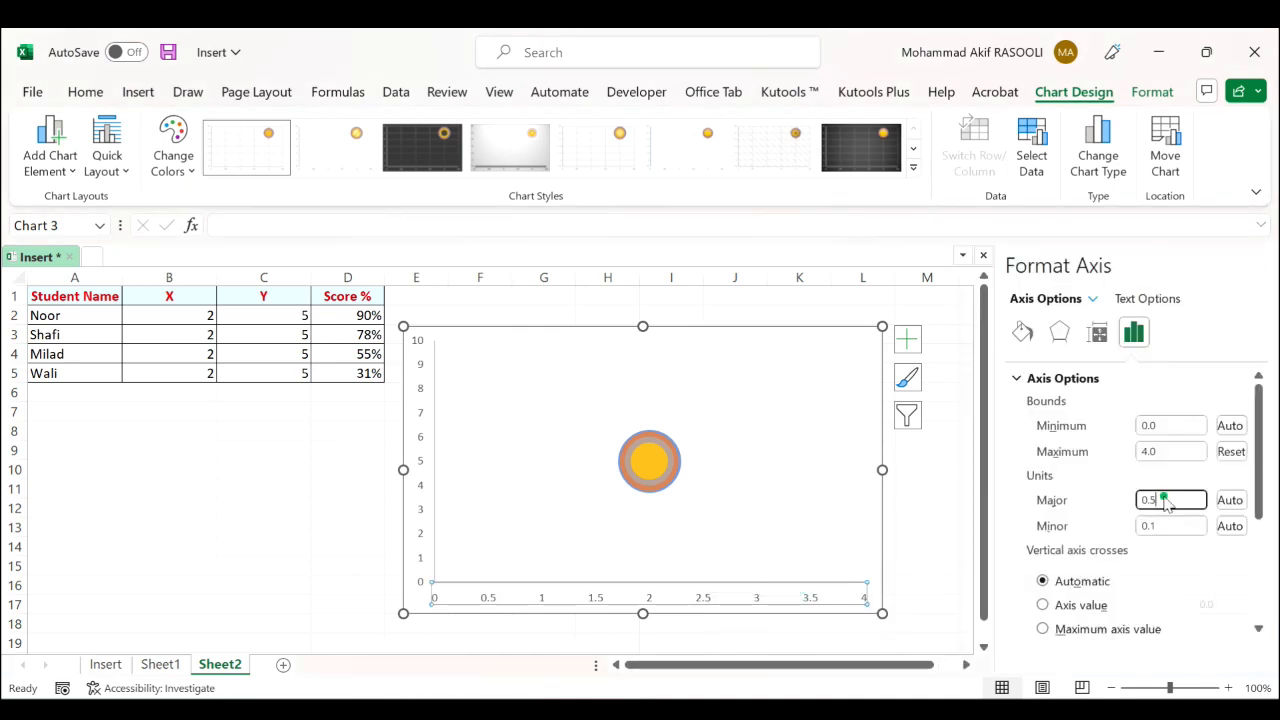
text(1)
key(Return)
click(1257, 264)
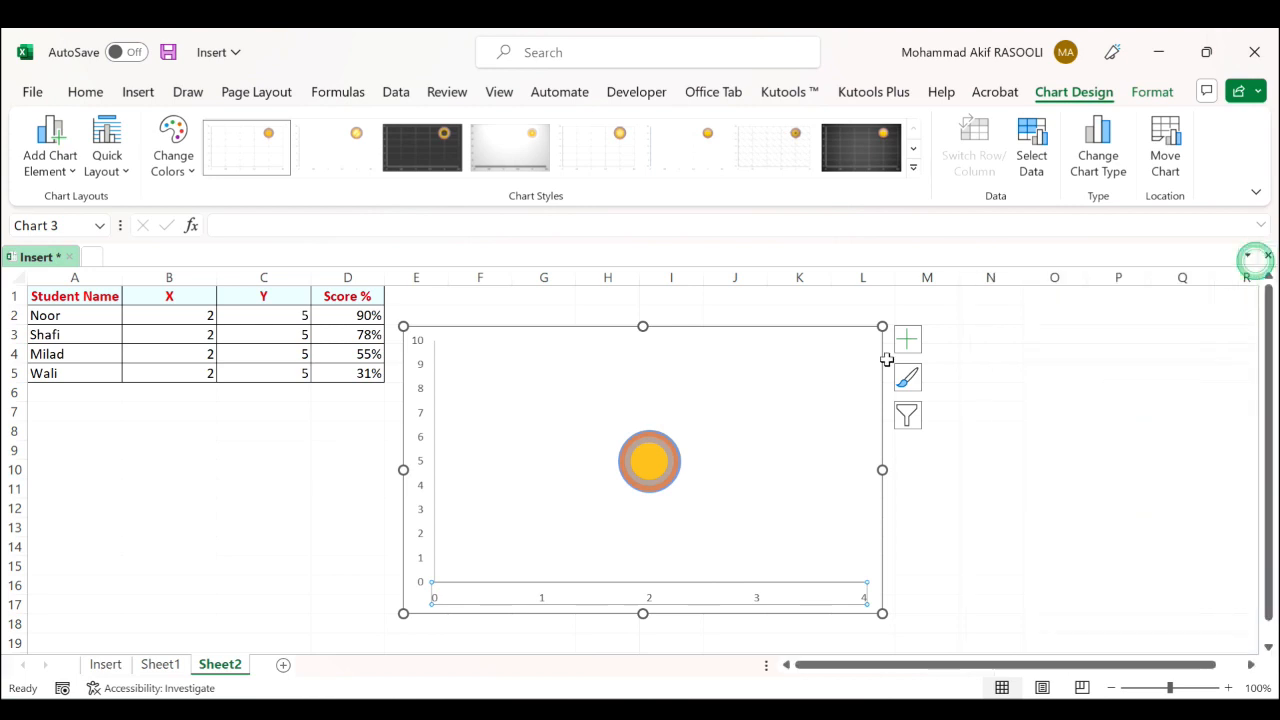
Try adding a legend to the bubble chart with the Right placement, and undo it
click(818, 349)
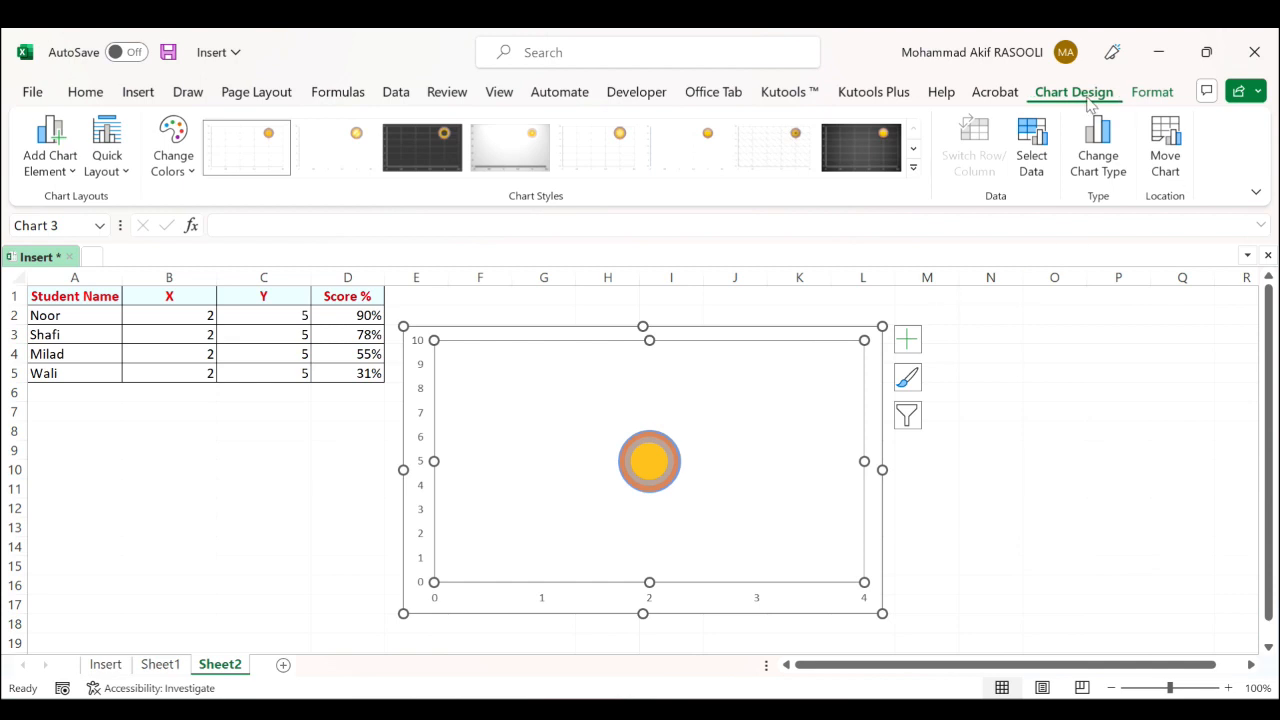
click(77, 175)
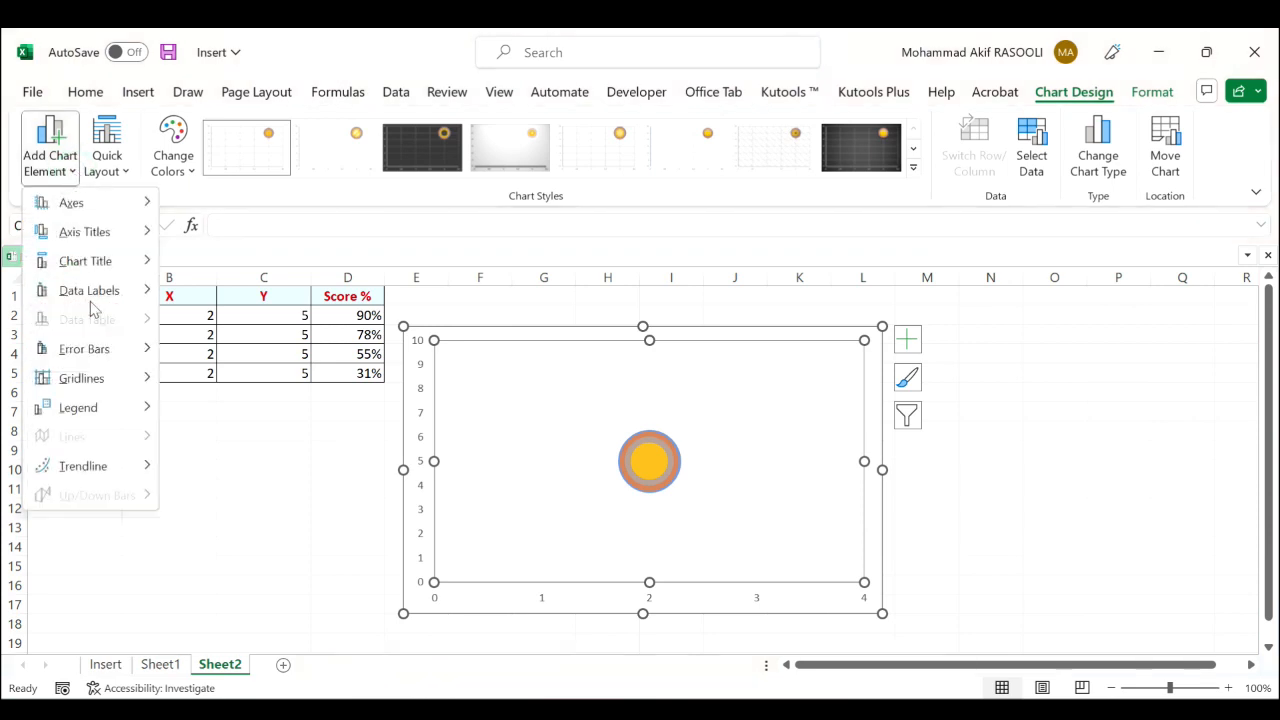
mouse_move(104, 414)
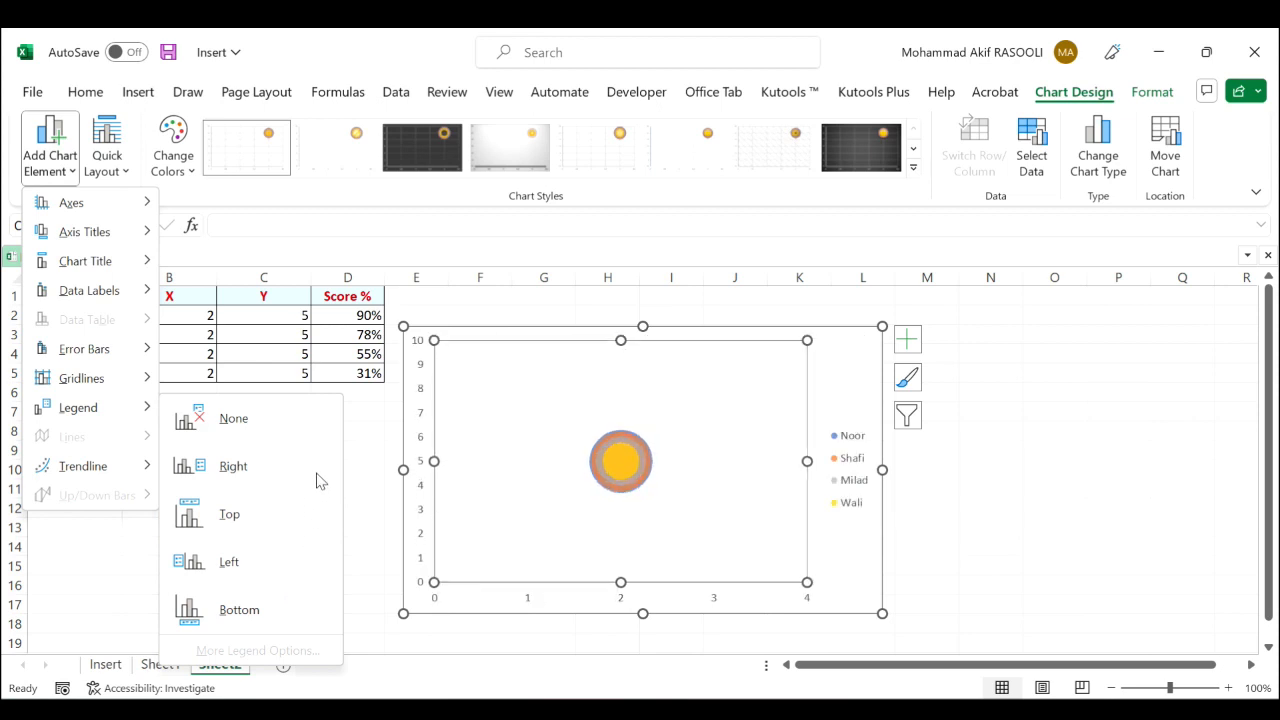
click(316, 474)
click(1040, 524)
click(914, 463)
click(800, 342)
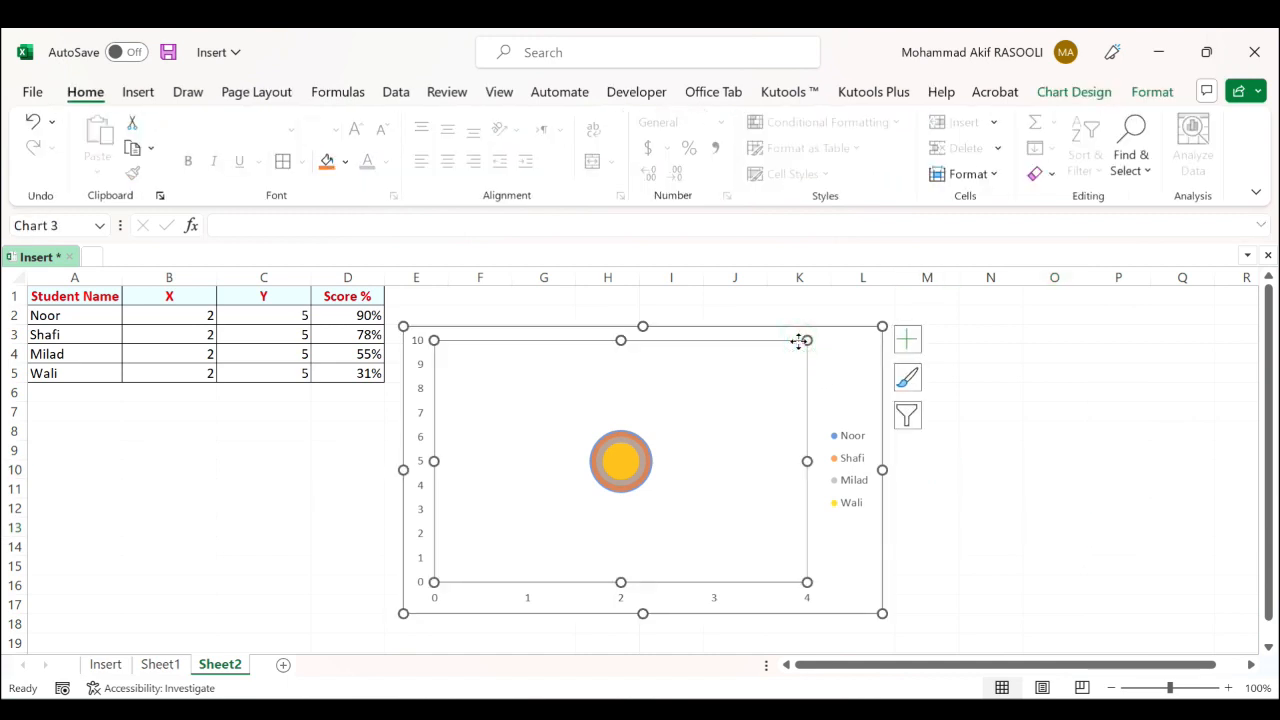
key(ctrl+z)
Turn on the Legend chart element for the bubble chart and place it with the Right option
click(912, 342)
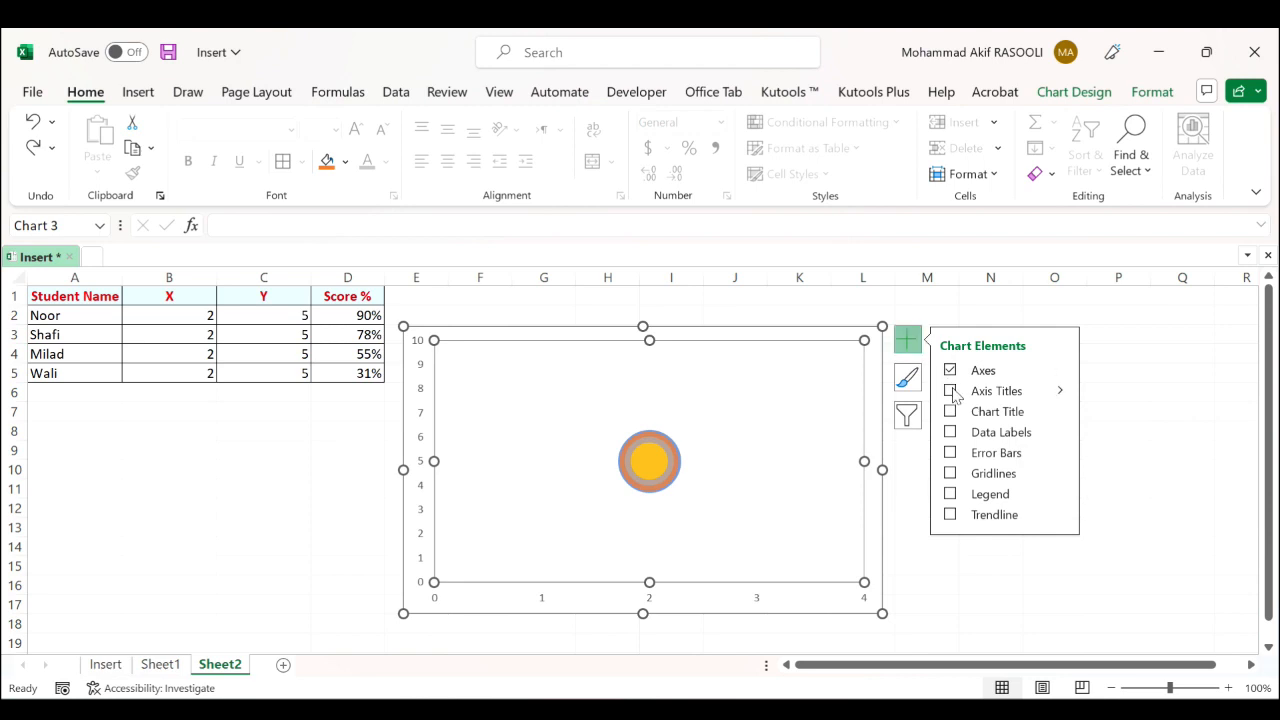
click(950, 495)
click(1064, 500)
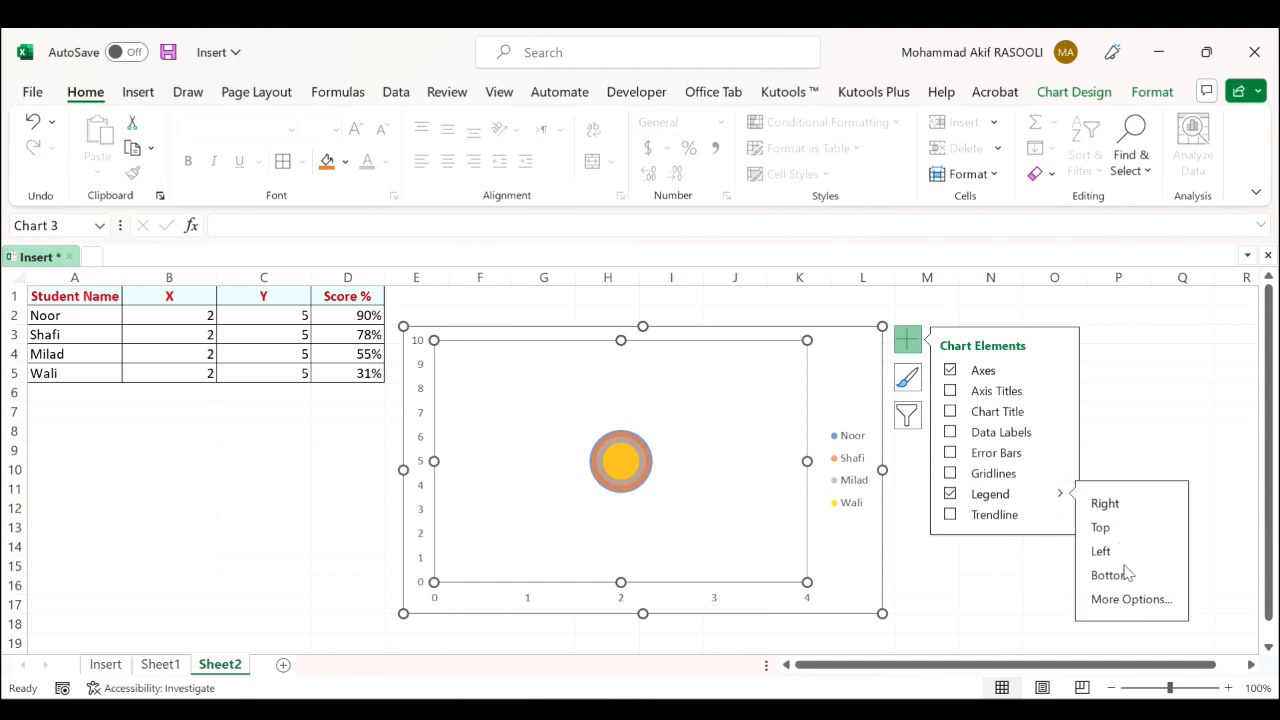
click(1129, 505)
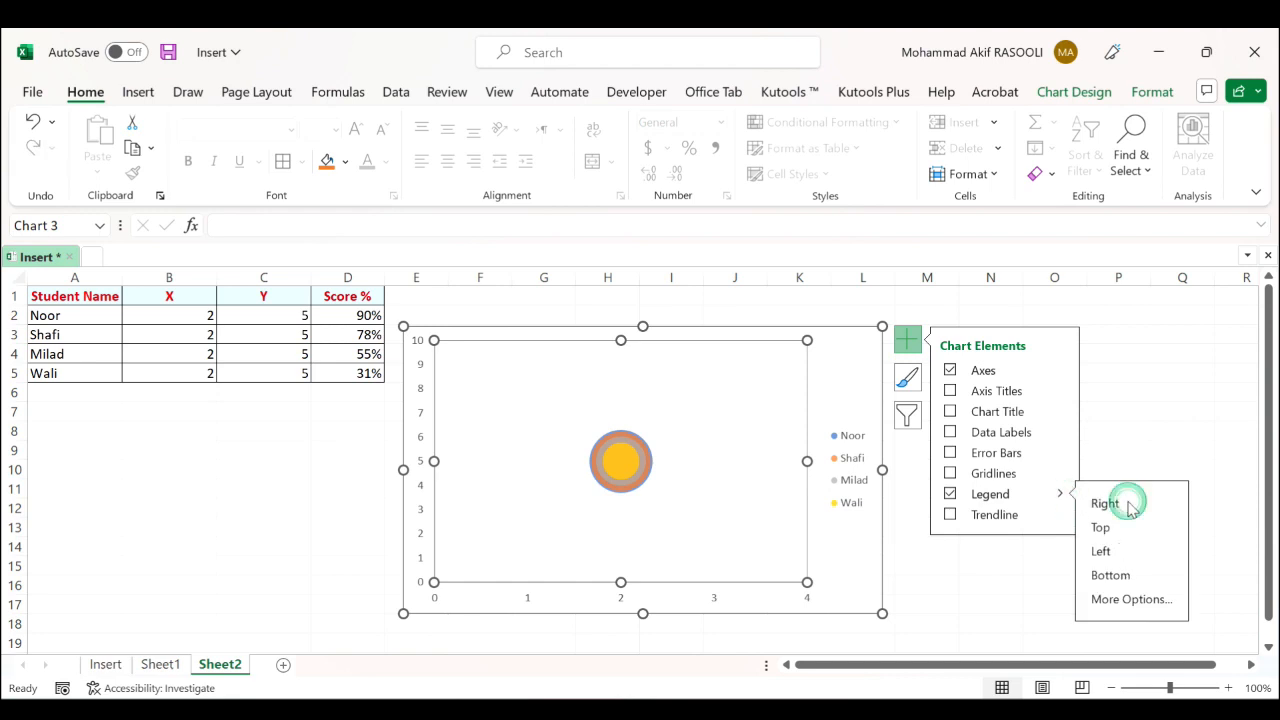
click(1029, 566)
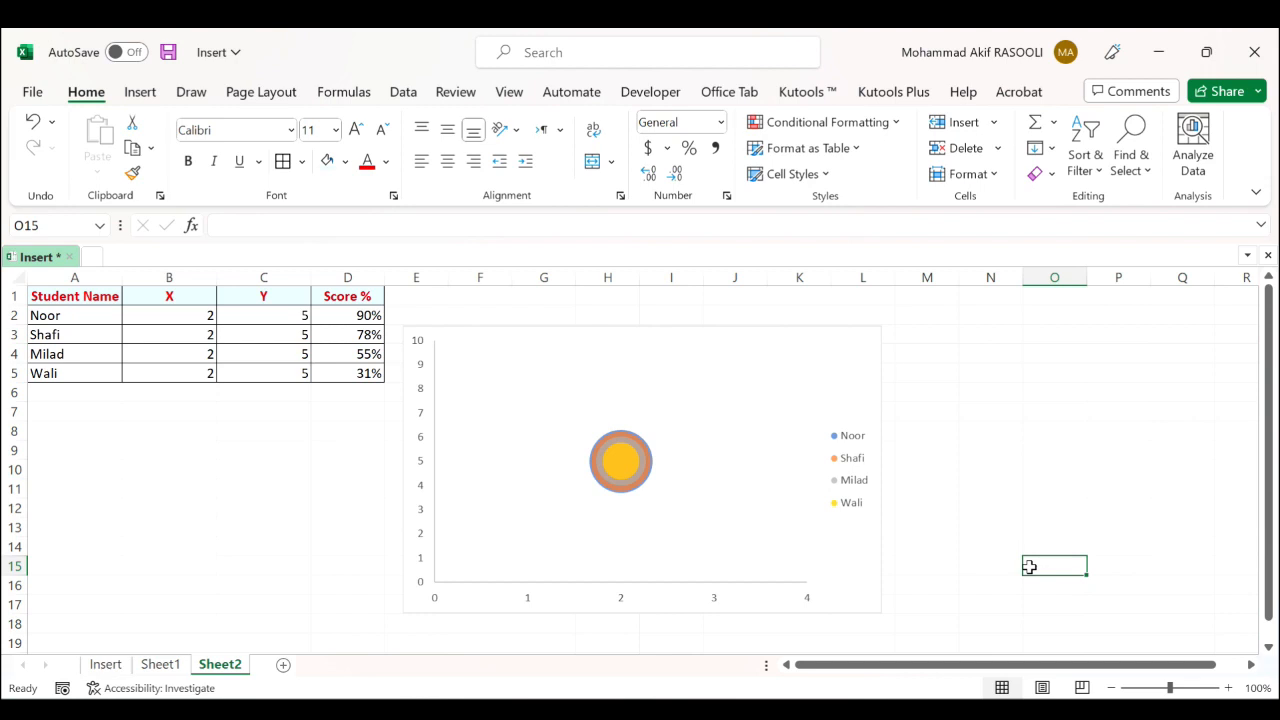
click(962, 416)
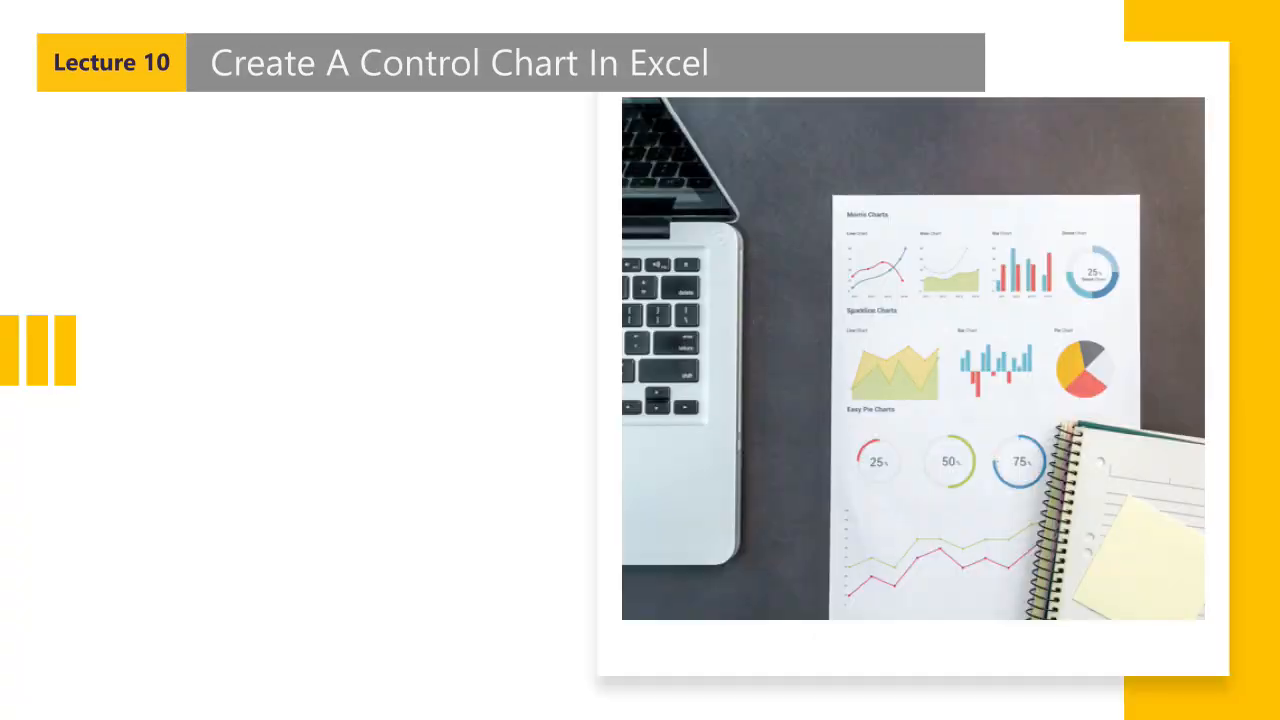
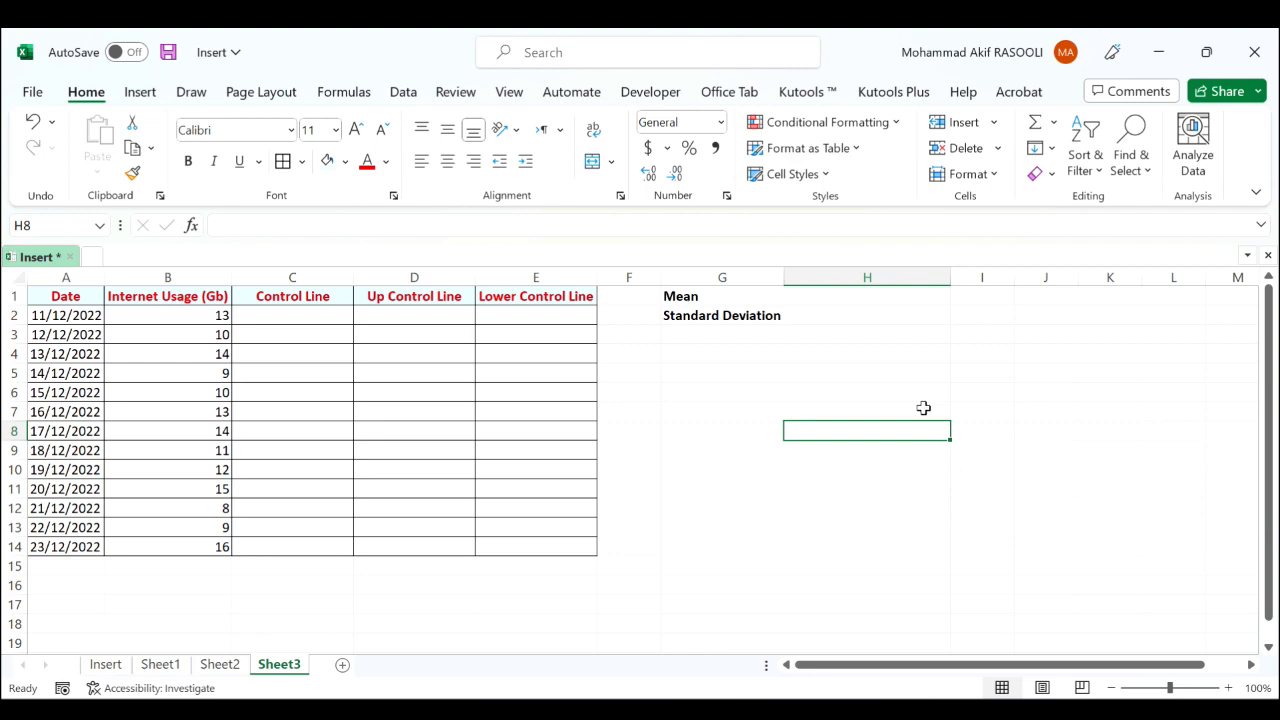
Calculate the Mean in H1 as the AVERAGE of the Internet Usage values in B2:B14
click(846, 293)
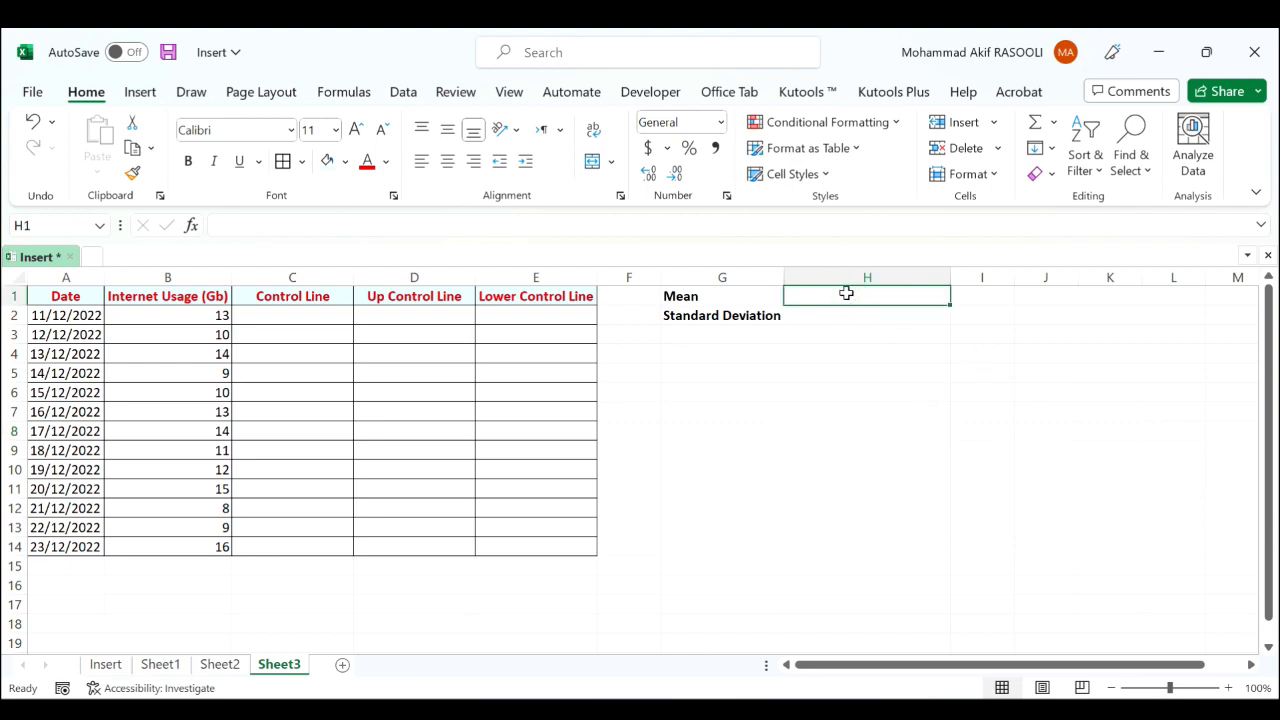
text(=a)
text(vewr)
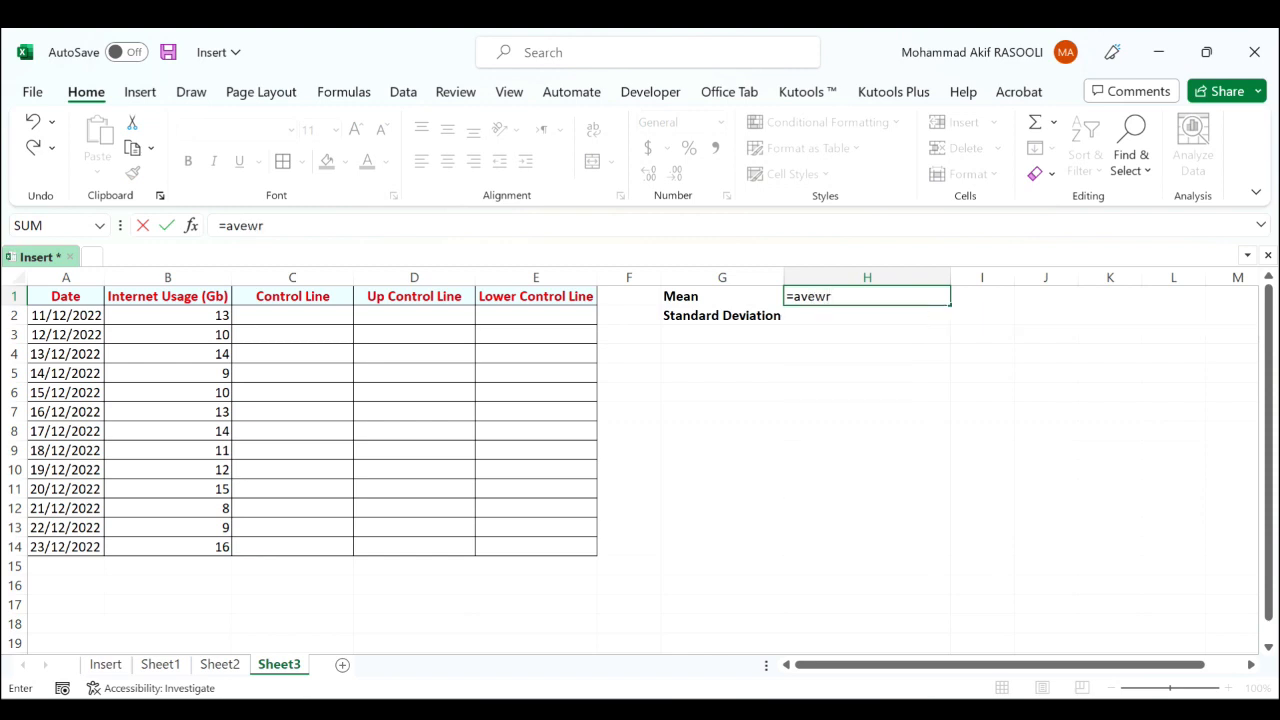
key(BackSpace)
key(BackSpace)
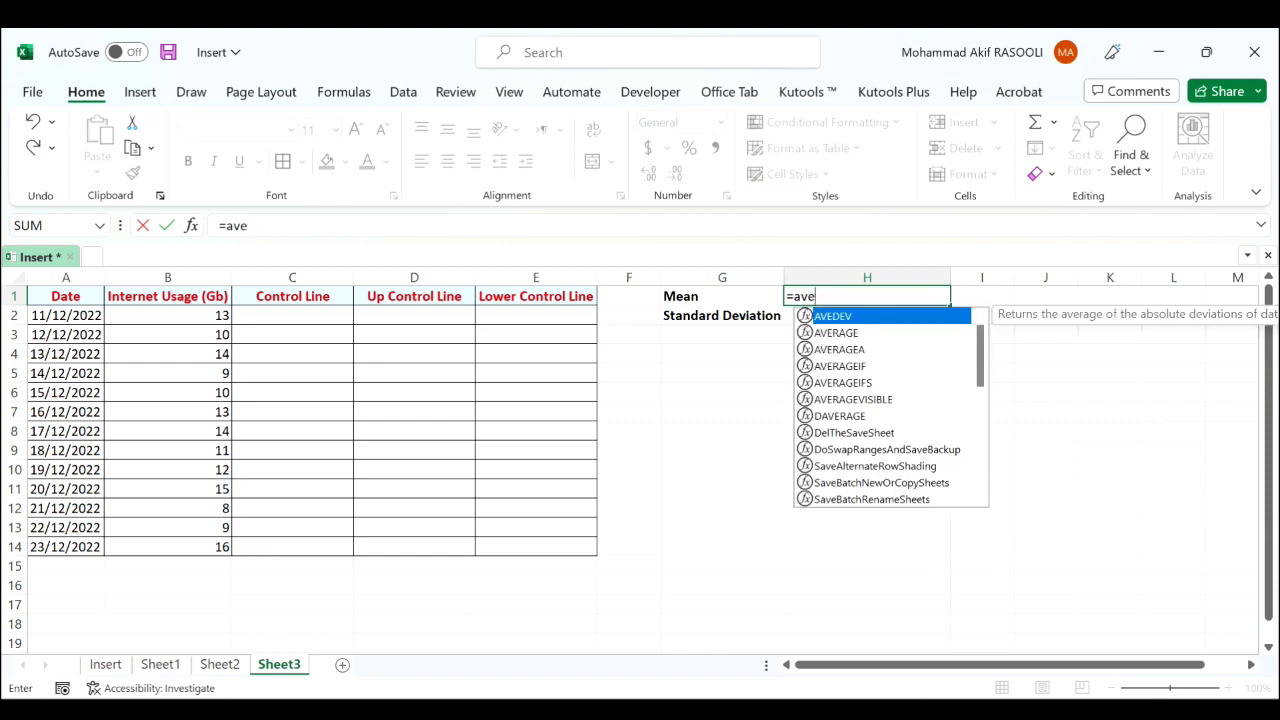
text(wr)
key(BackSpace)
key(BackSpace)
text(r)
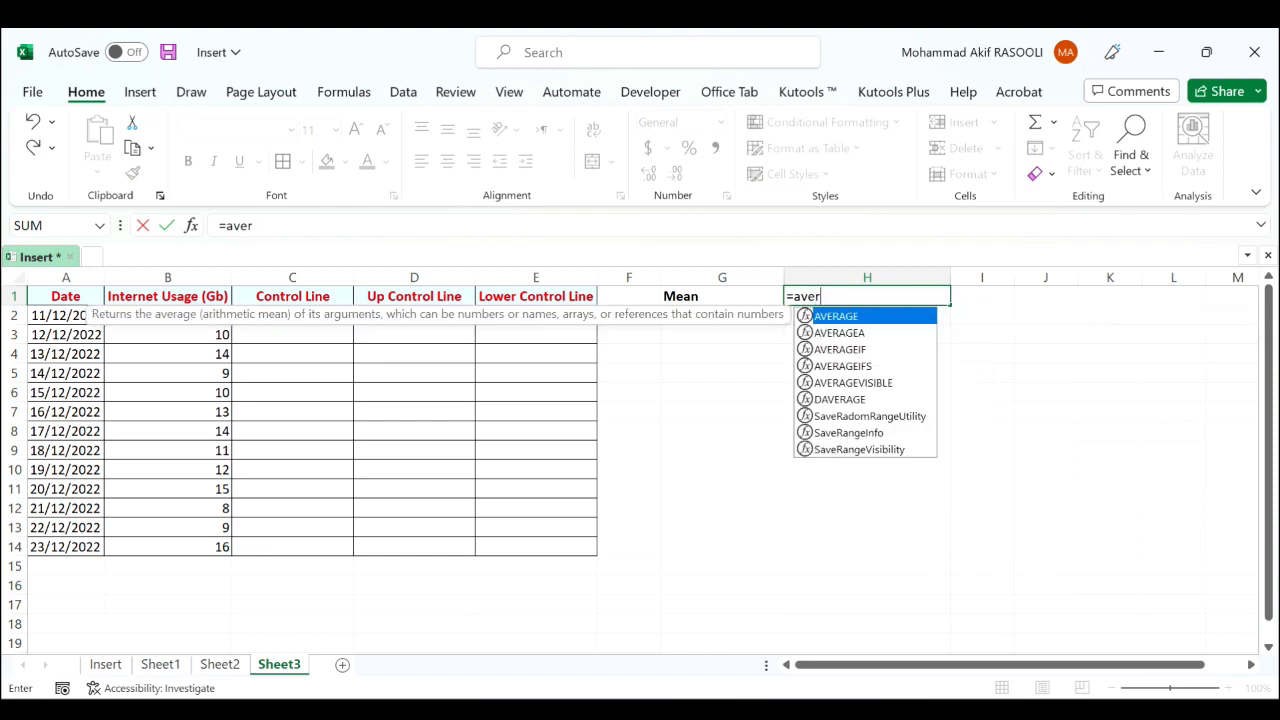
key(Tab)
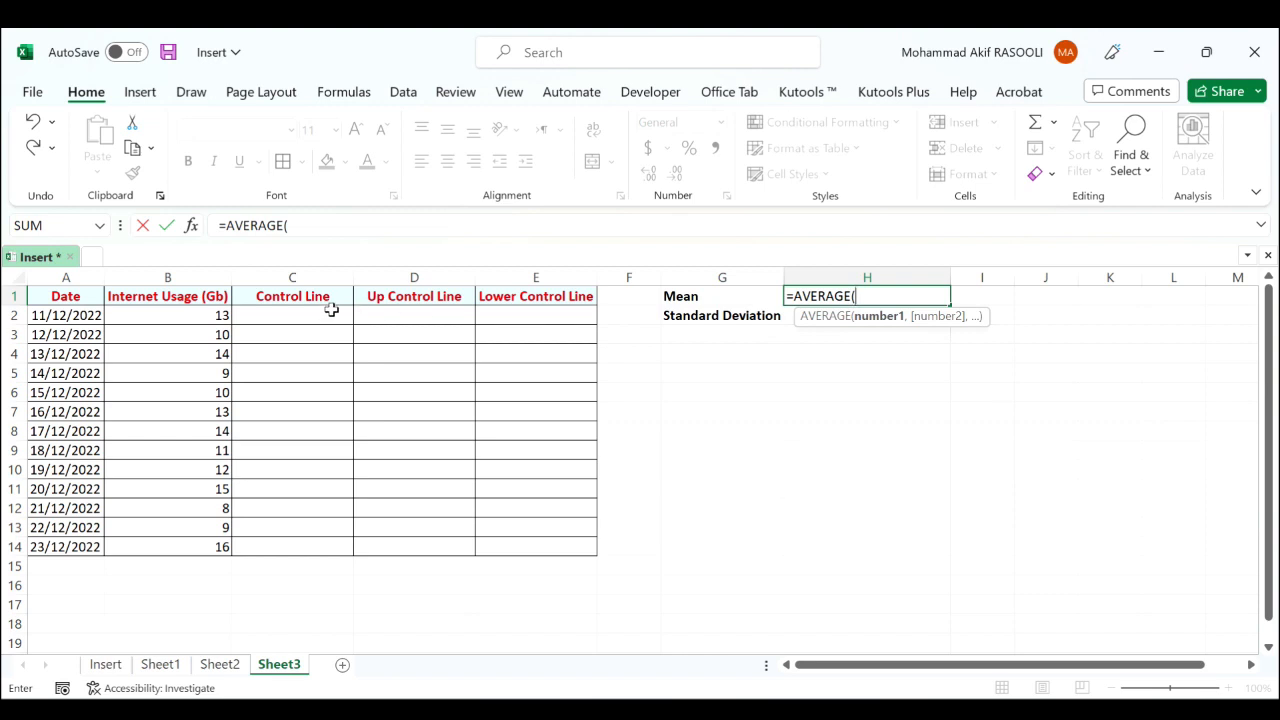
drag(222, 316, 204, 538)
key(Return)
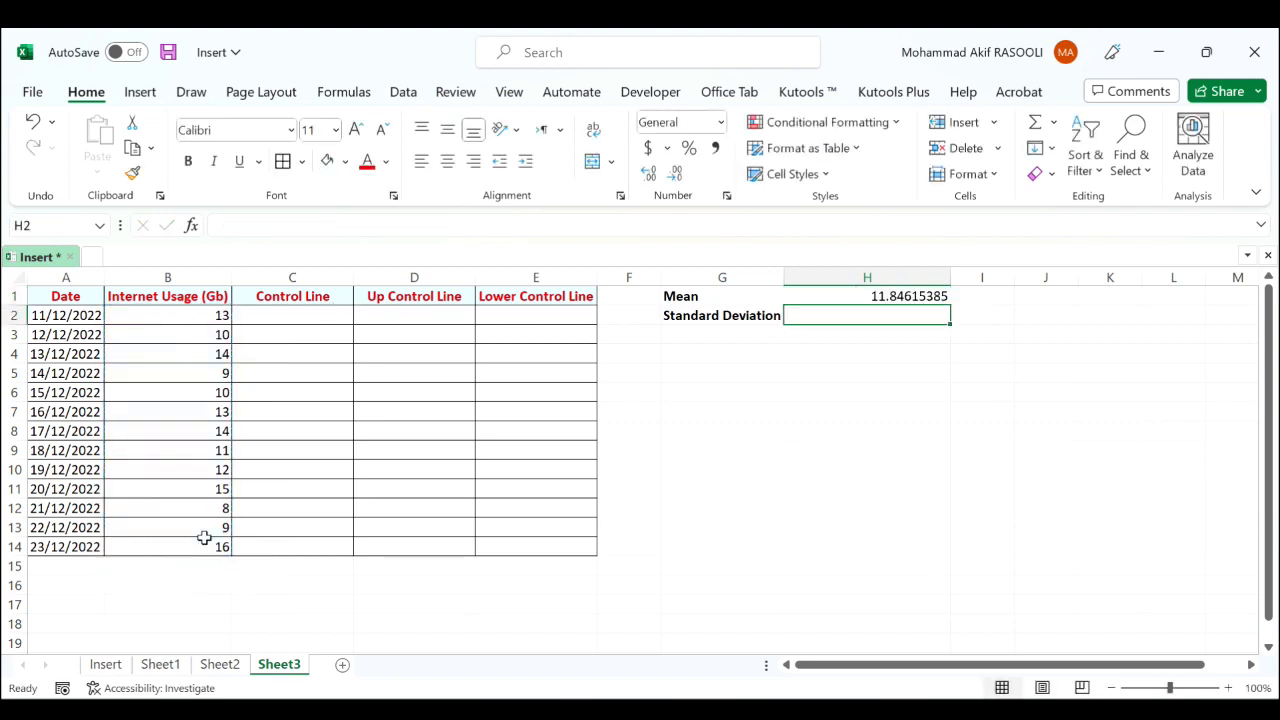
Calculate the Standard Deviation in H2 with STDEV.S over the Internet Usage values in B2:B14
text(=STD)
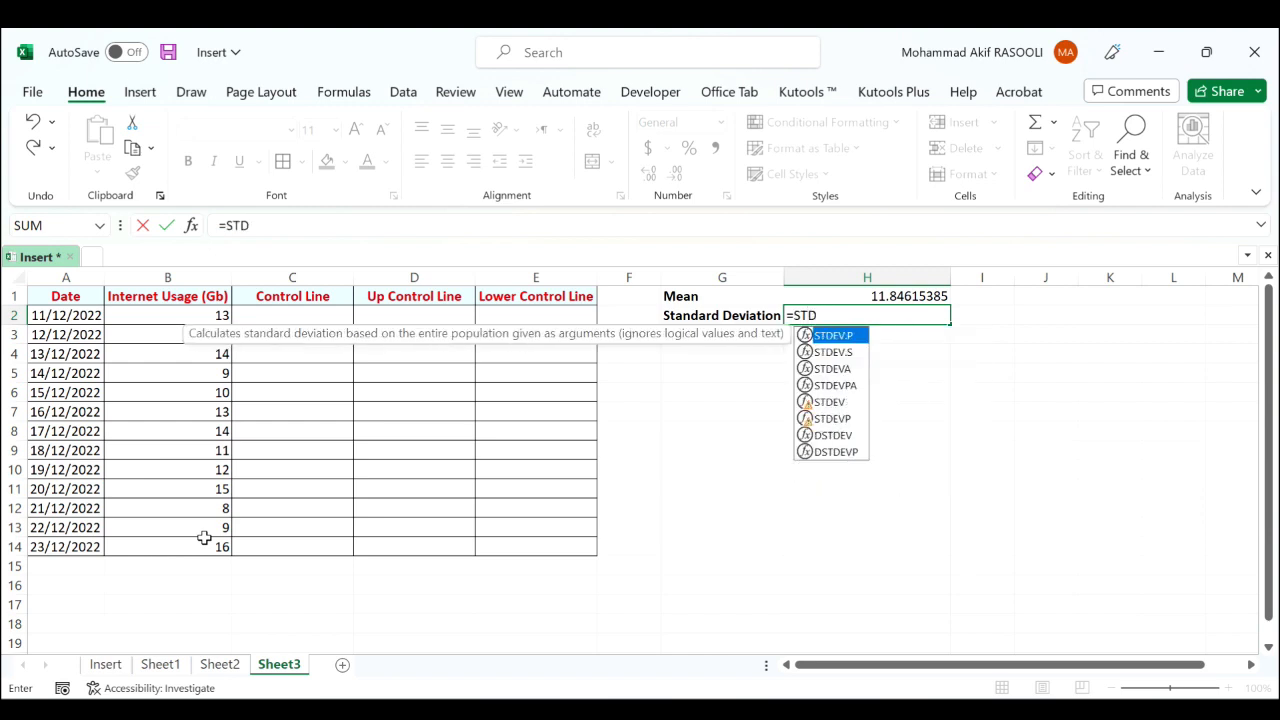
key(Escape)
key(BackSpace)
key(BackSpace)
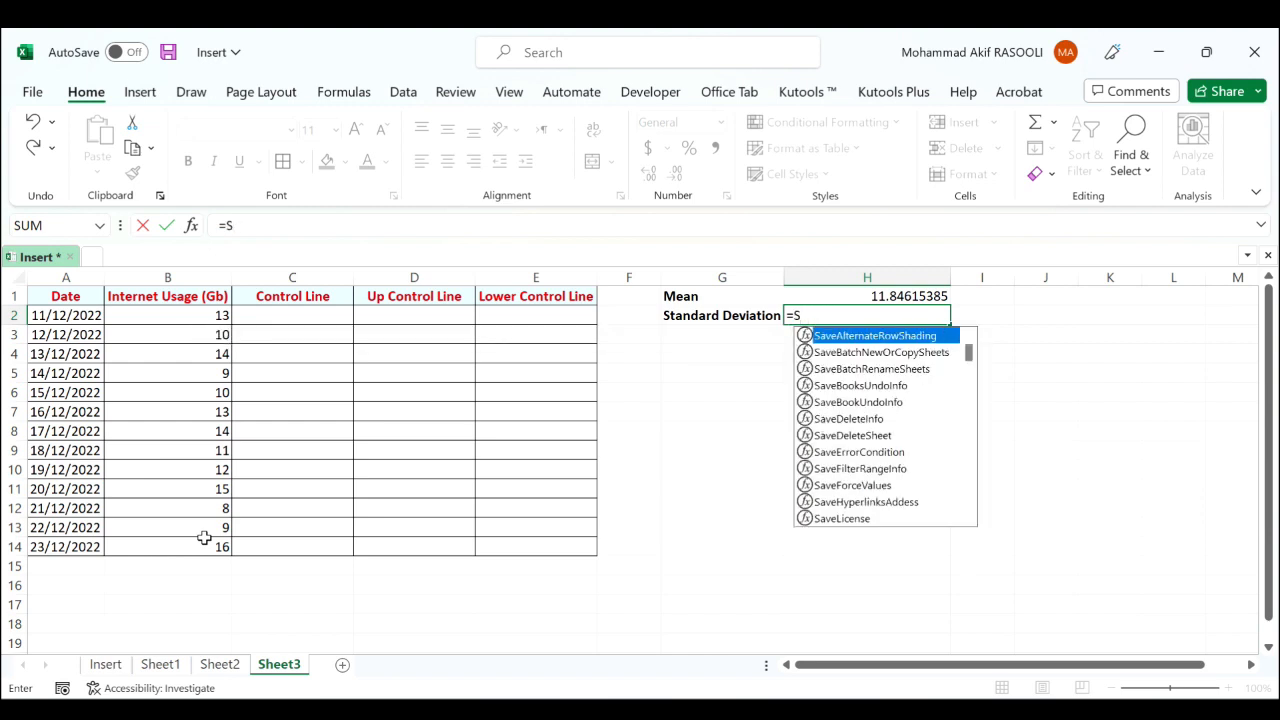
text(td)
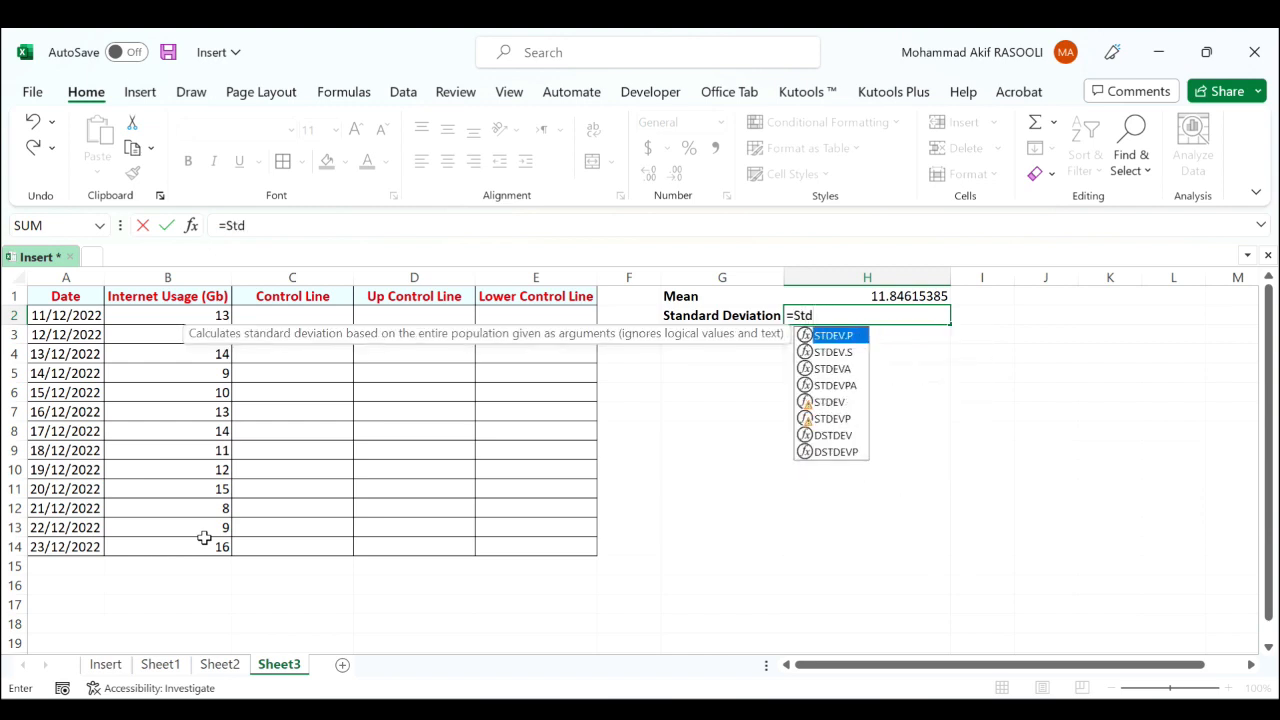
key(Down)
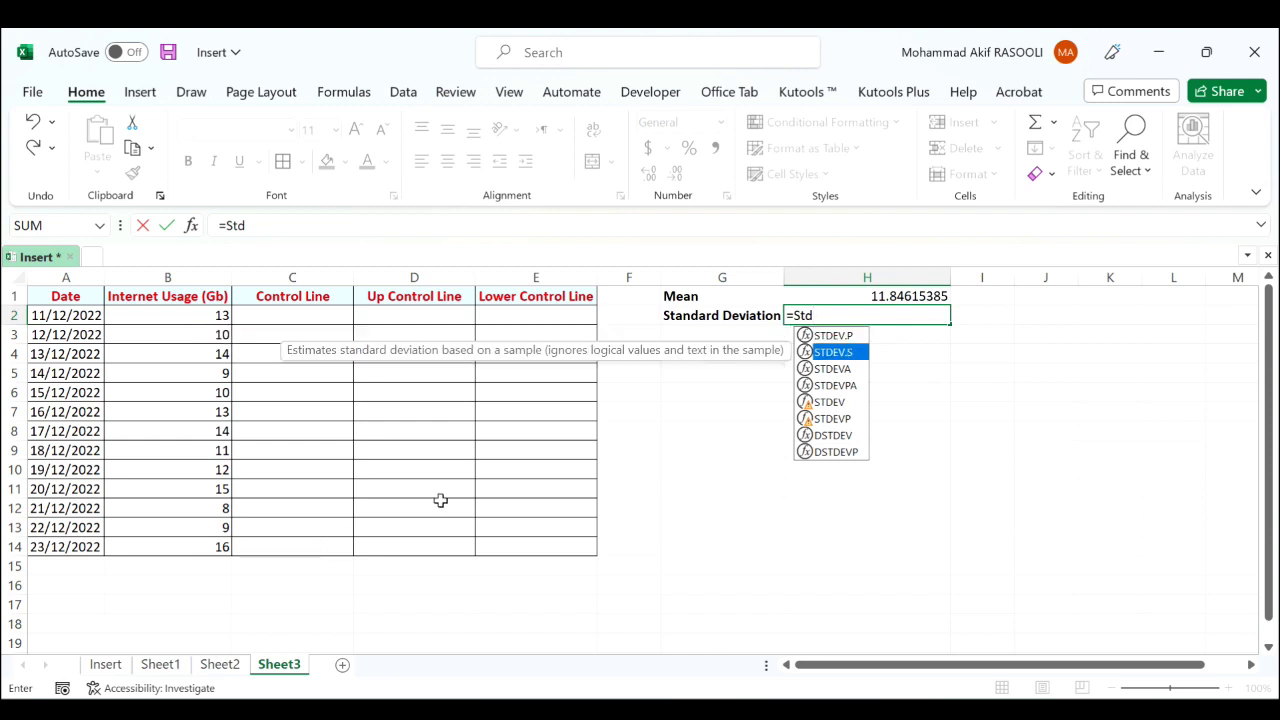
key(Tab)
drag(189, 315, 195, 546)
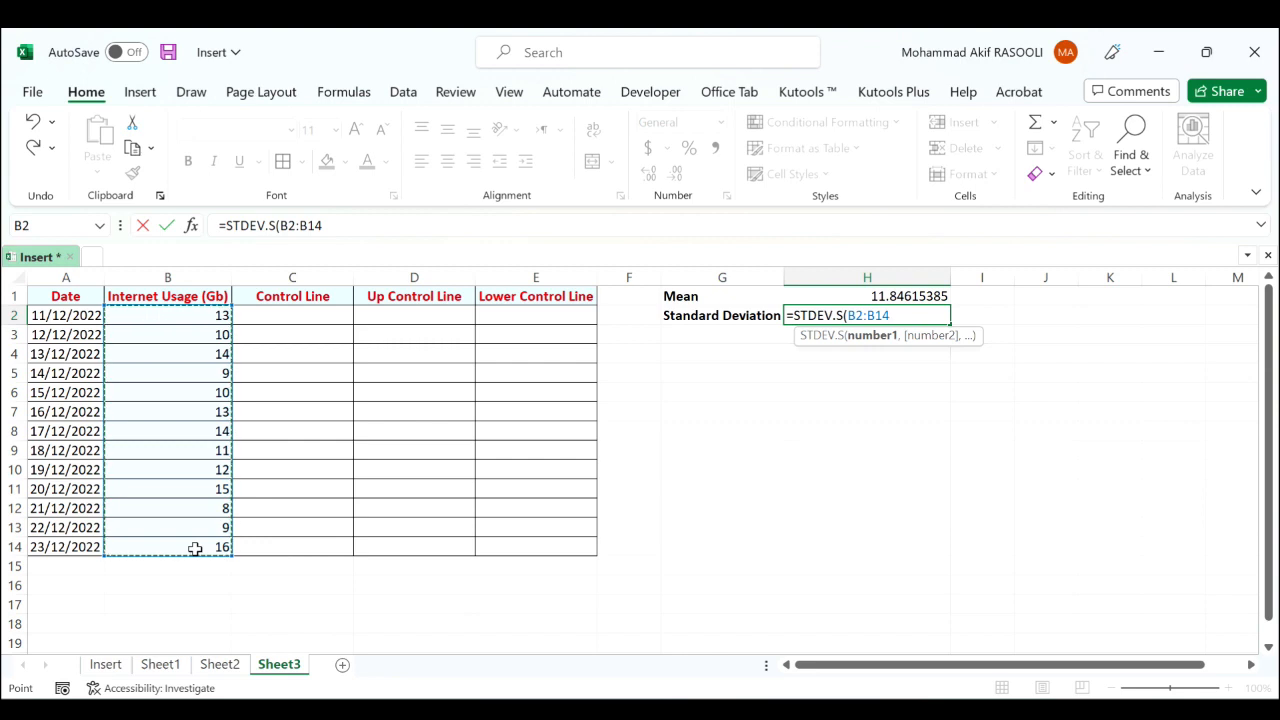
key(Return)
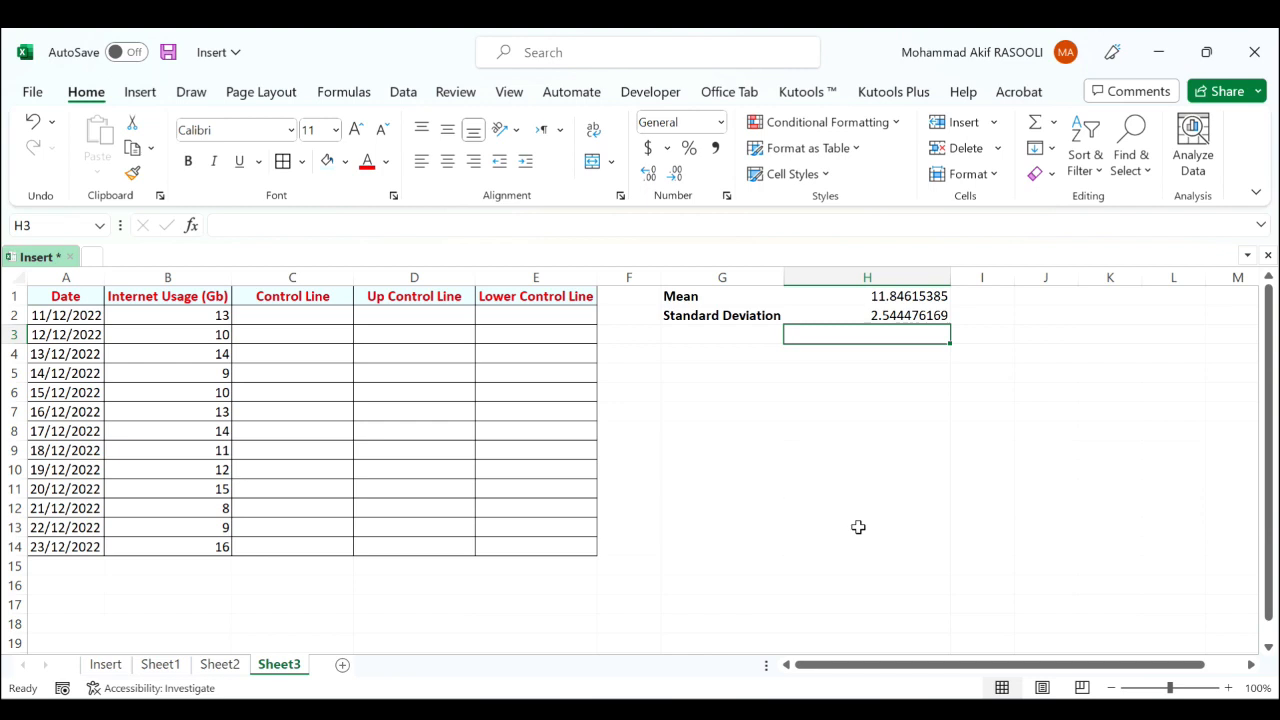
Enter =$H$1 in C2 and fill the formula down the Control Line column to C14
click(275, 314)
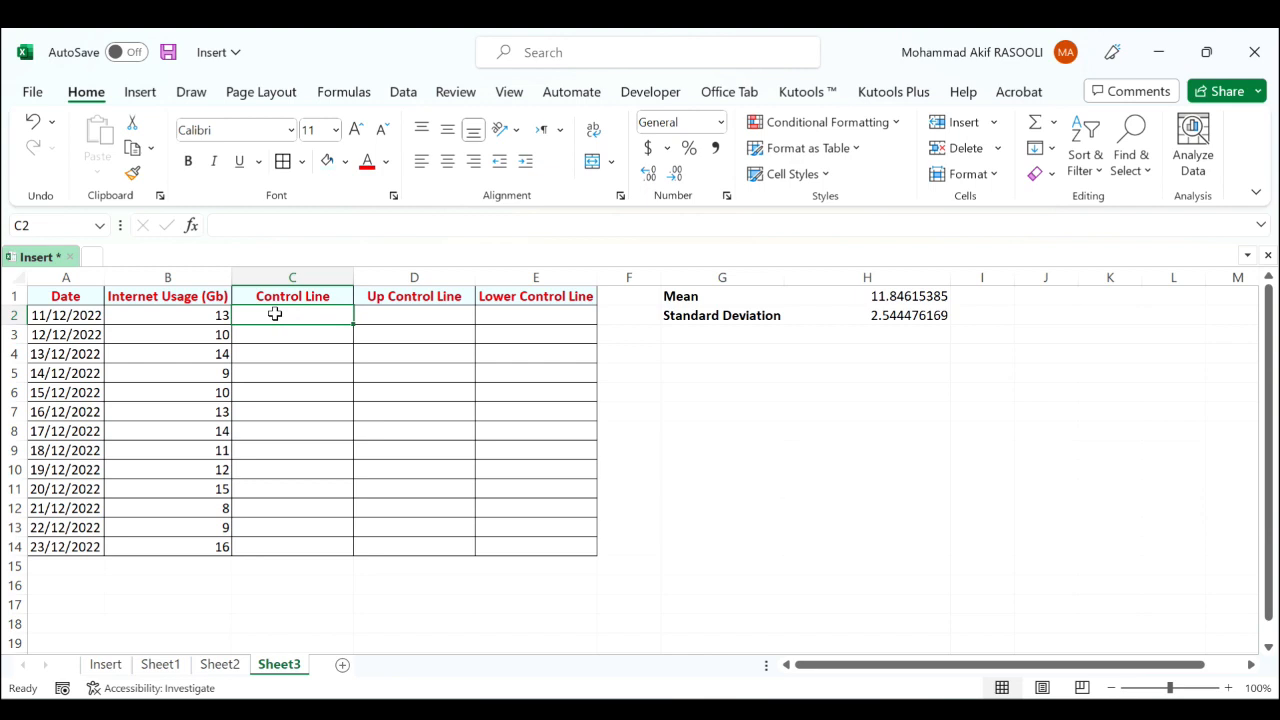
text(=)
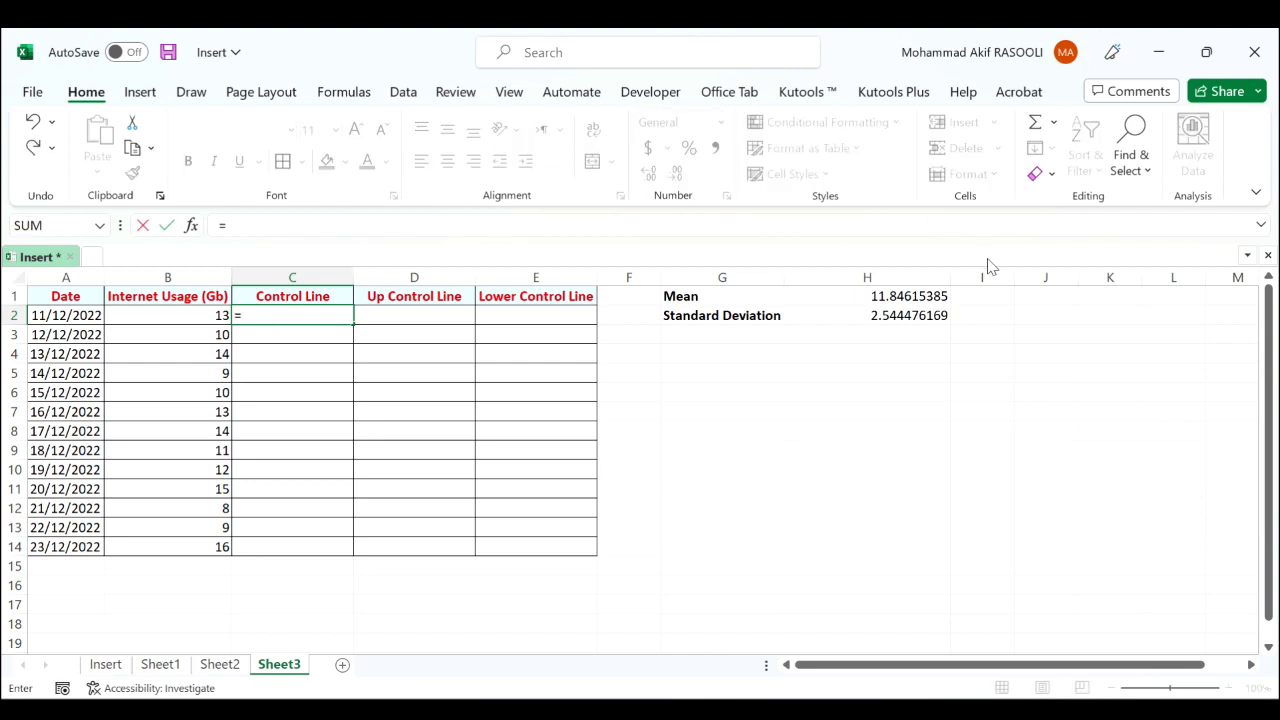
click(877, 296)
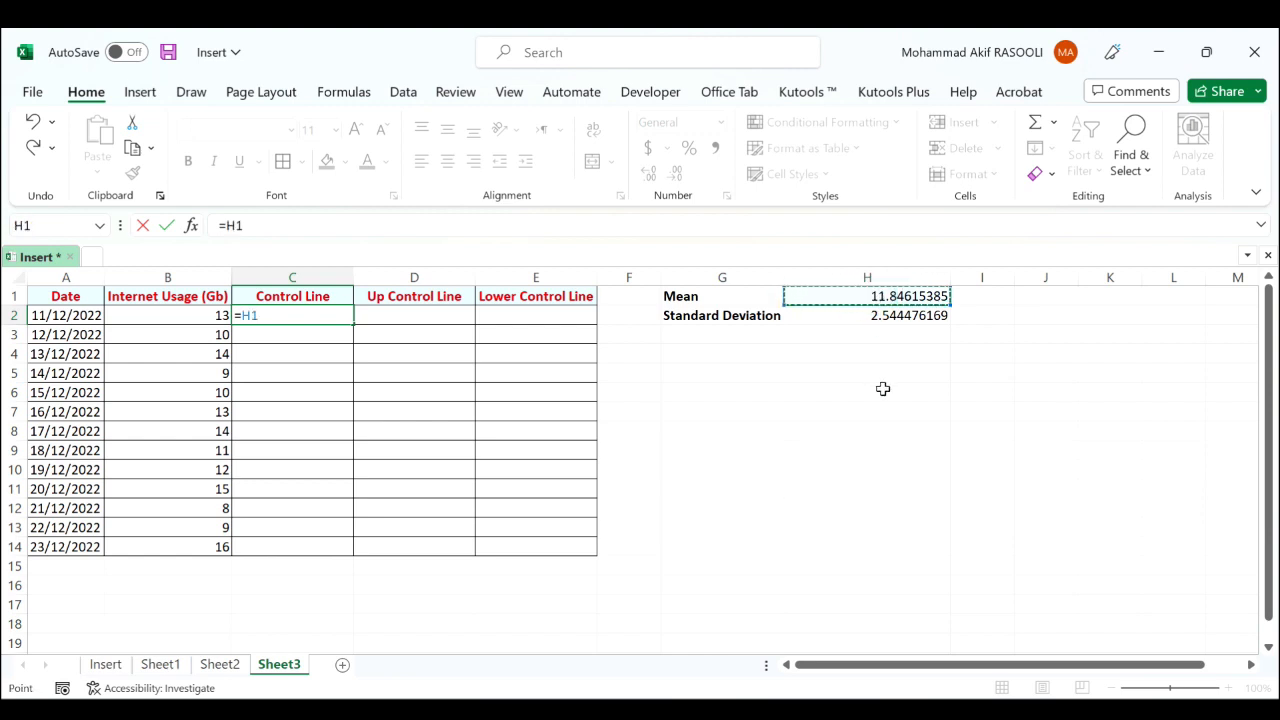
key(F4)
key(ctrl+Return)
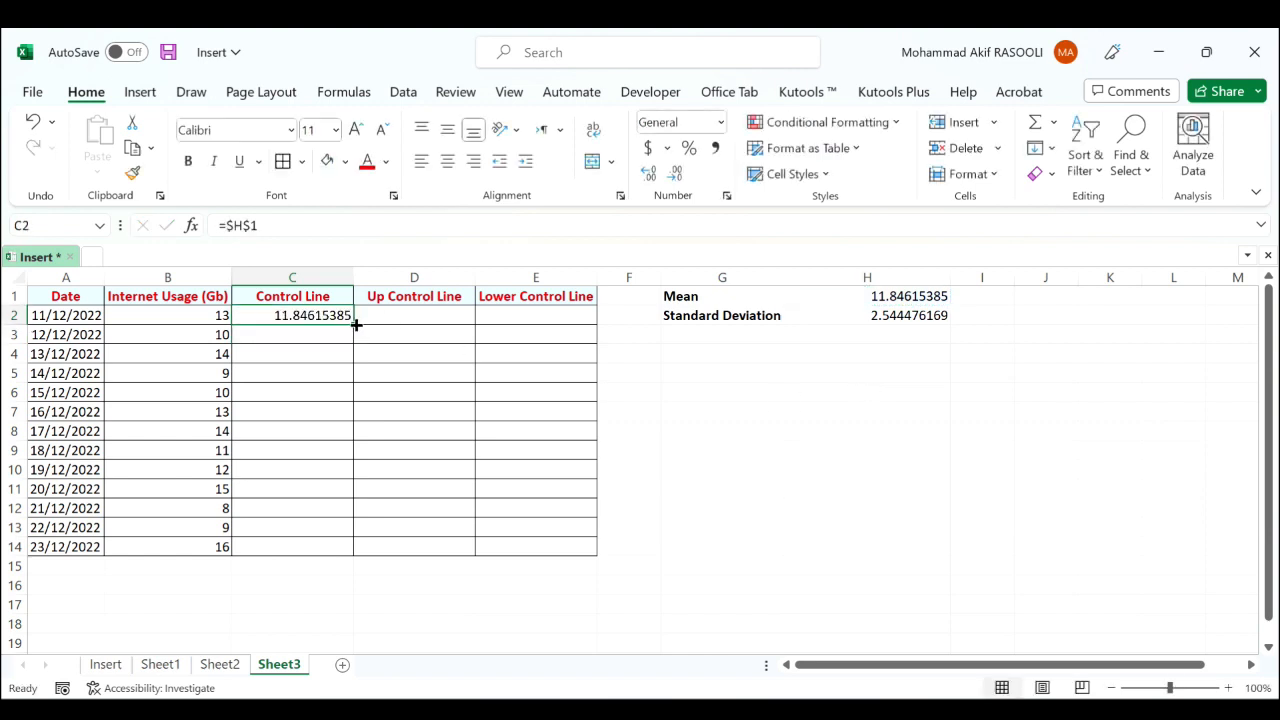
double_click(354, 324)
Enter =$H$1+($H$2*3) in D2 and fill it down the Up Control Line column to D14
click(399, 316)
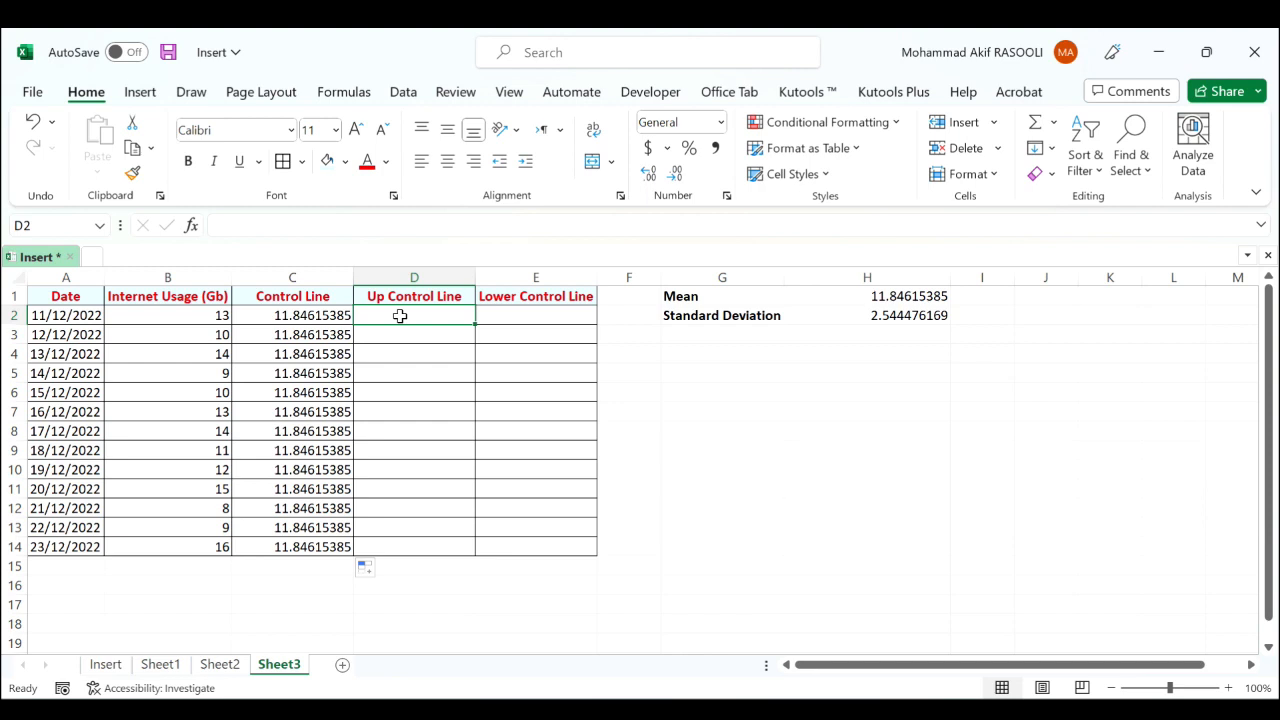
text(=)
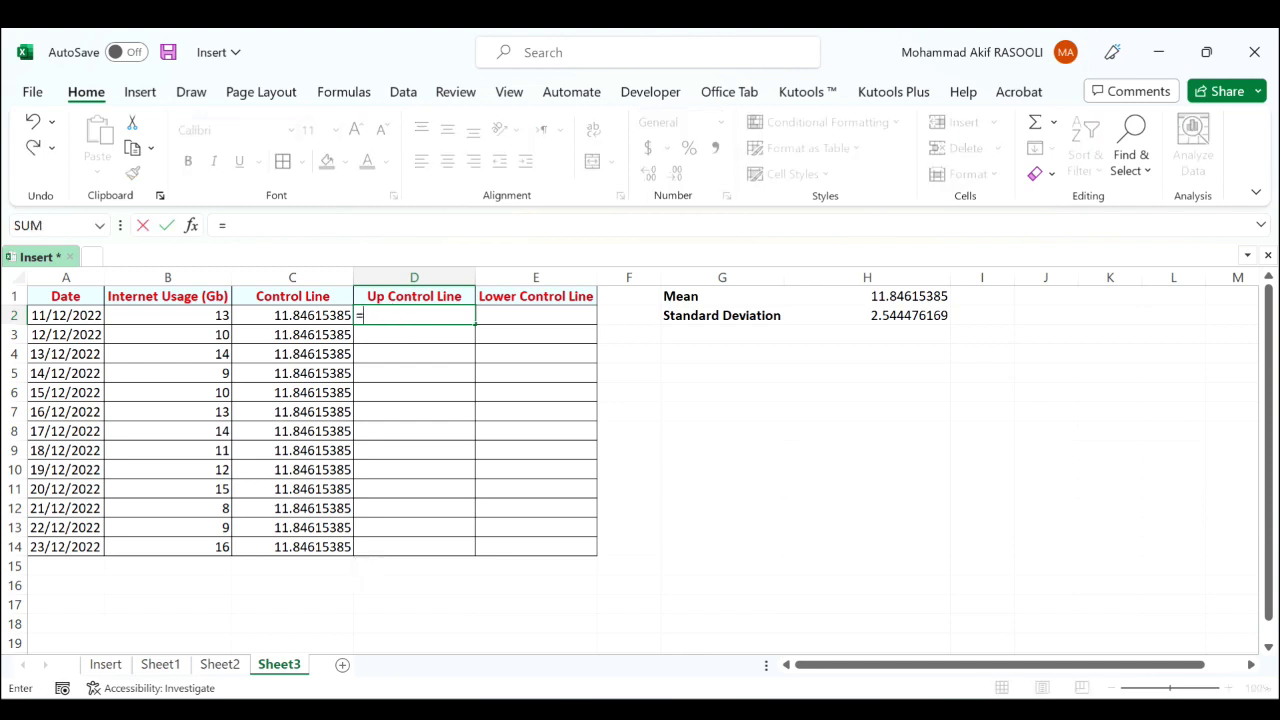
click(875, 296)
key(F4)
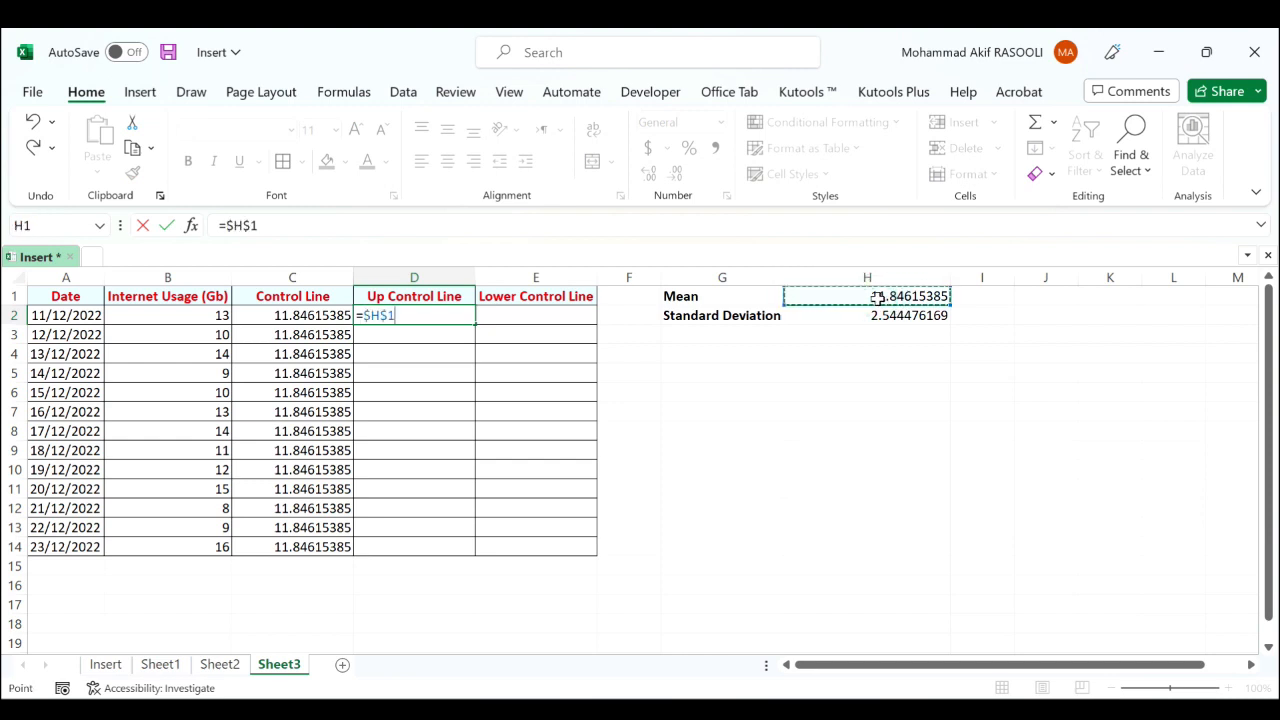
text(+()
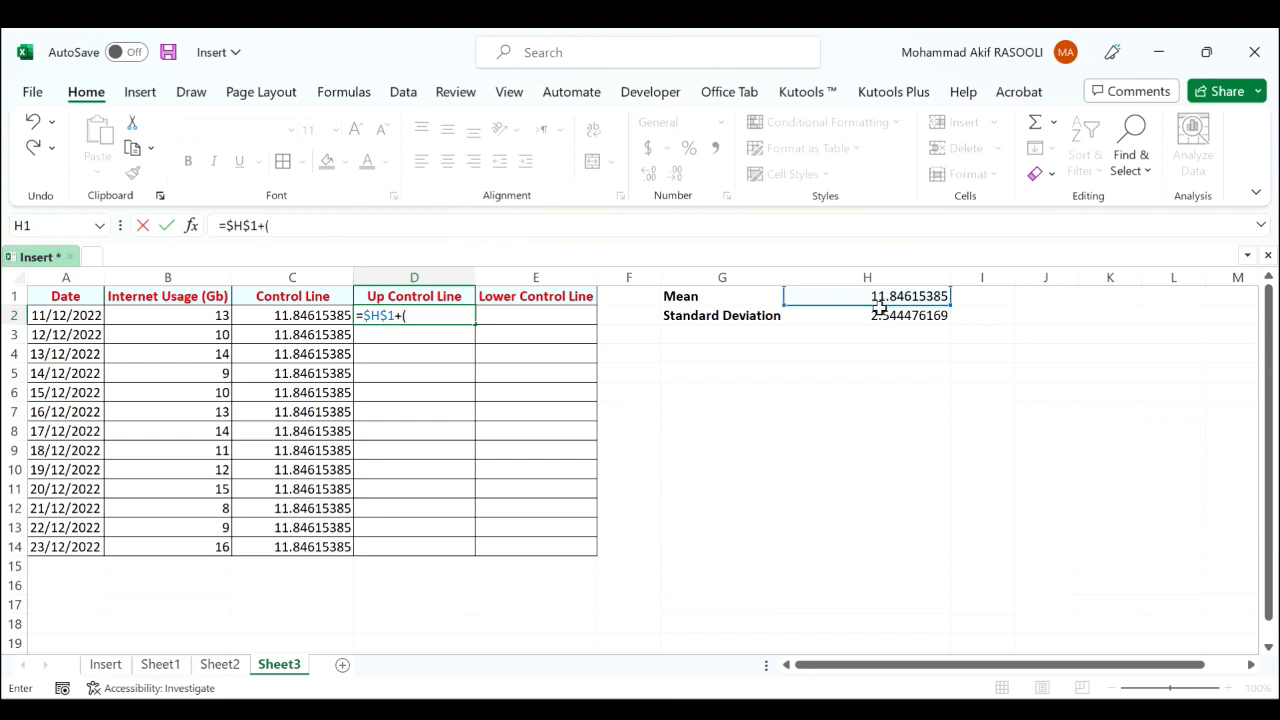
click(877, 315)
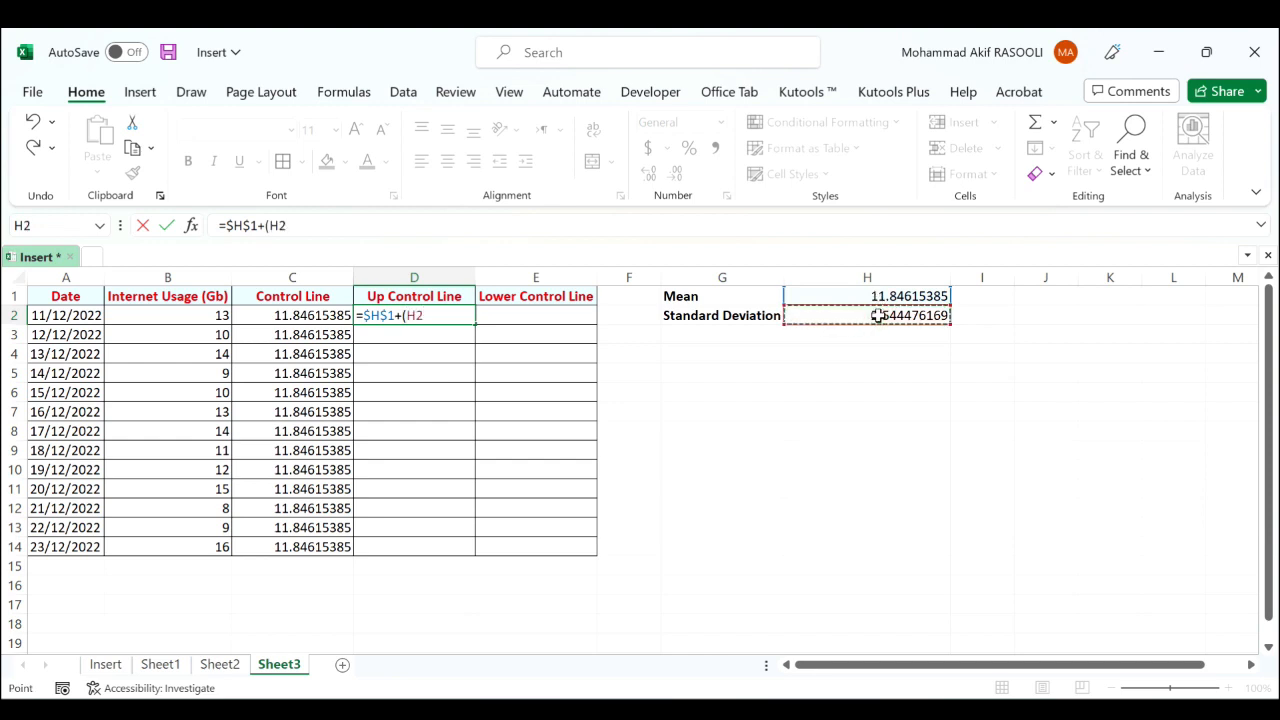
key(F4)
text(*)
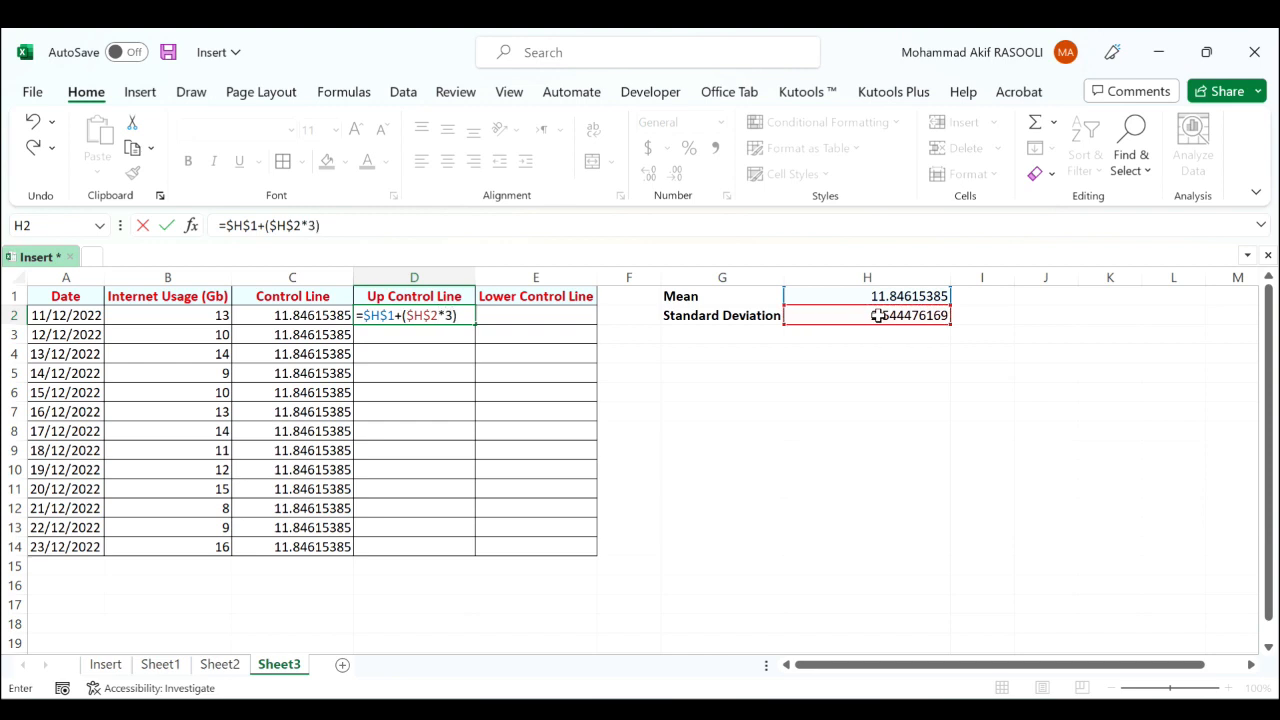
key(Return)
key(Up)
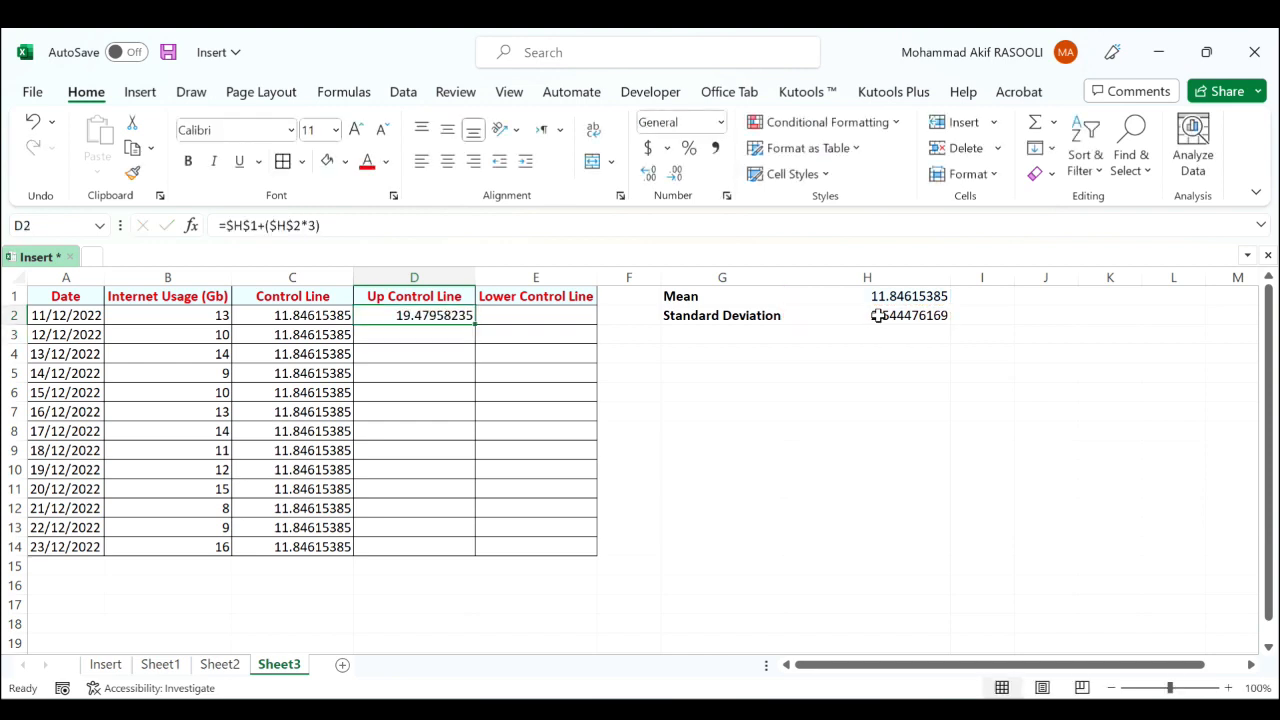
double_click(475, 325)
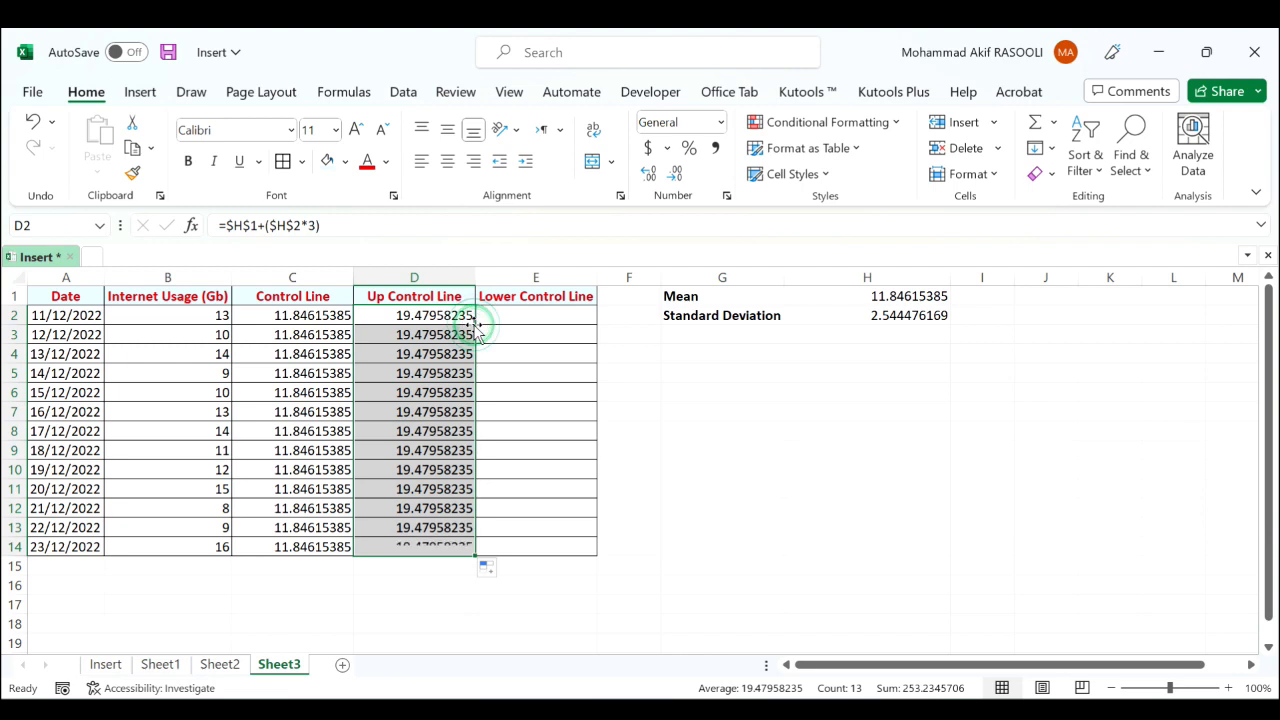
Enter the formula =$H$1-($H$2*3) in E2 under Lower Control Line
click(554, 317)
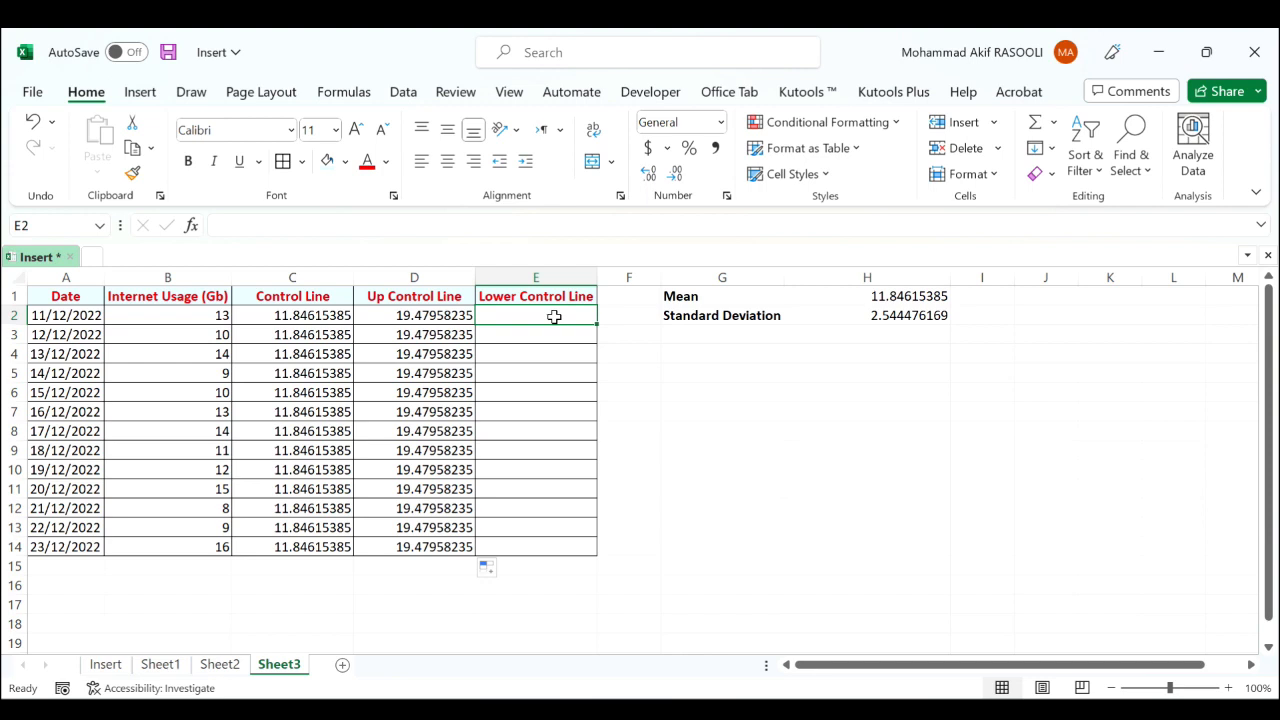
text(=)
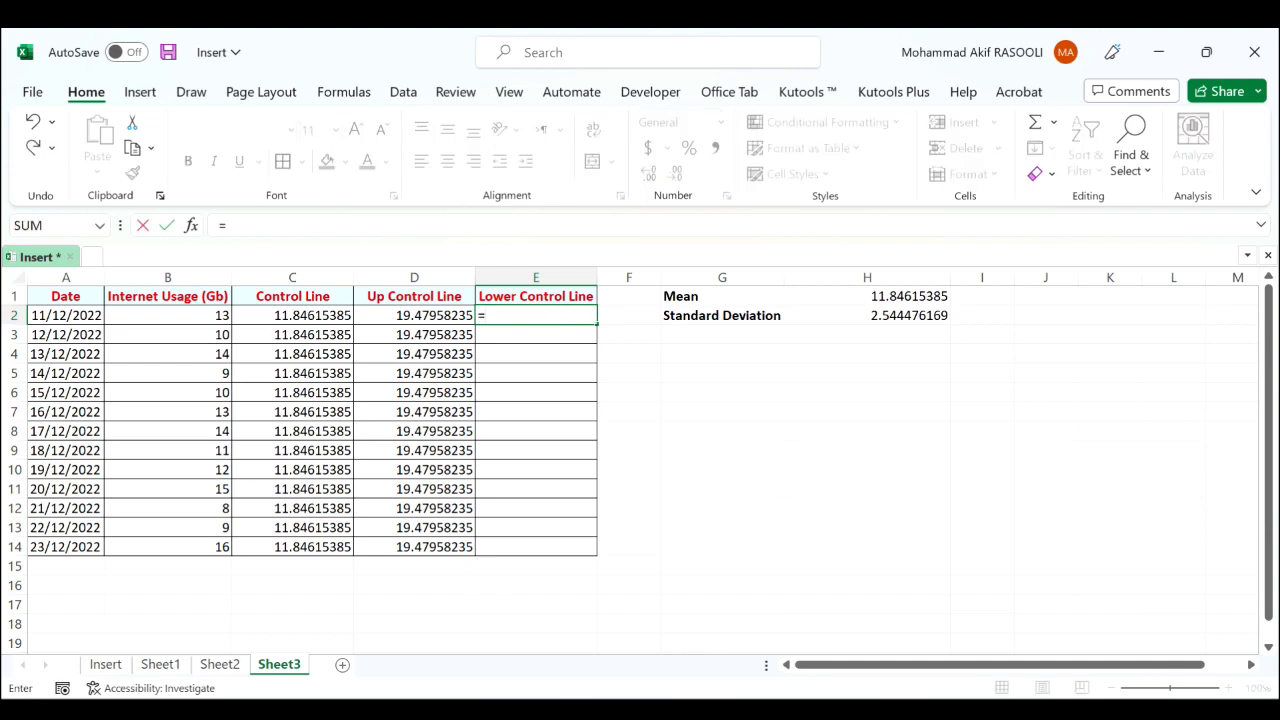
click(857, 297)
key(F4)
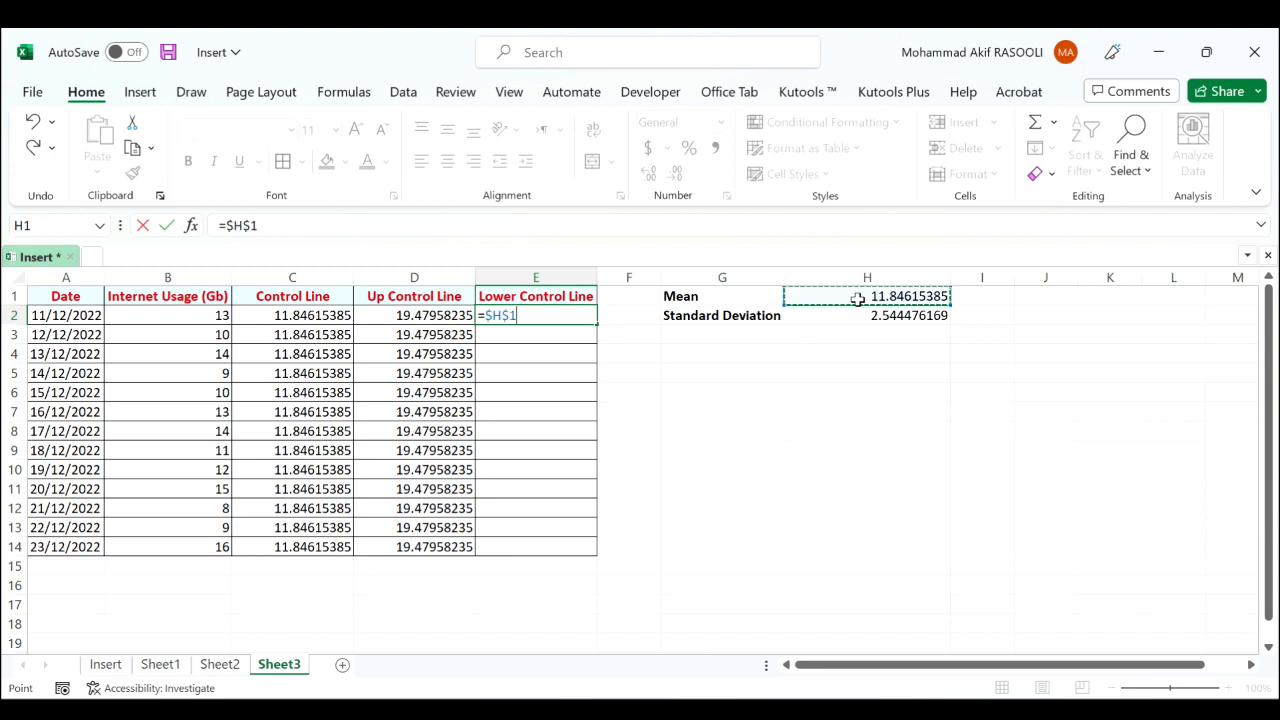
text(-()
click(885, 315)
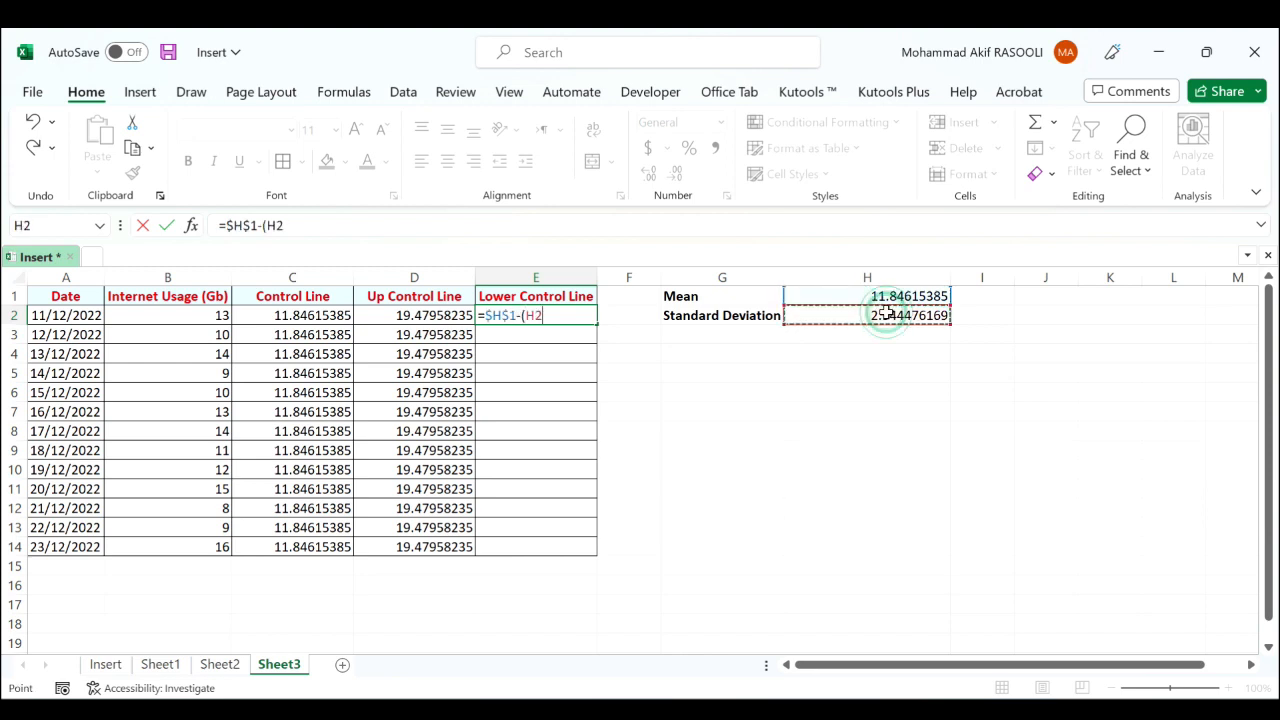
key(F4)
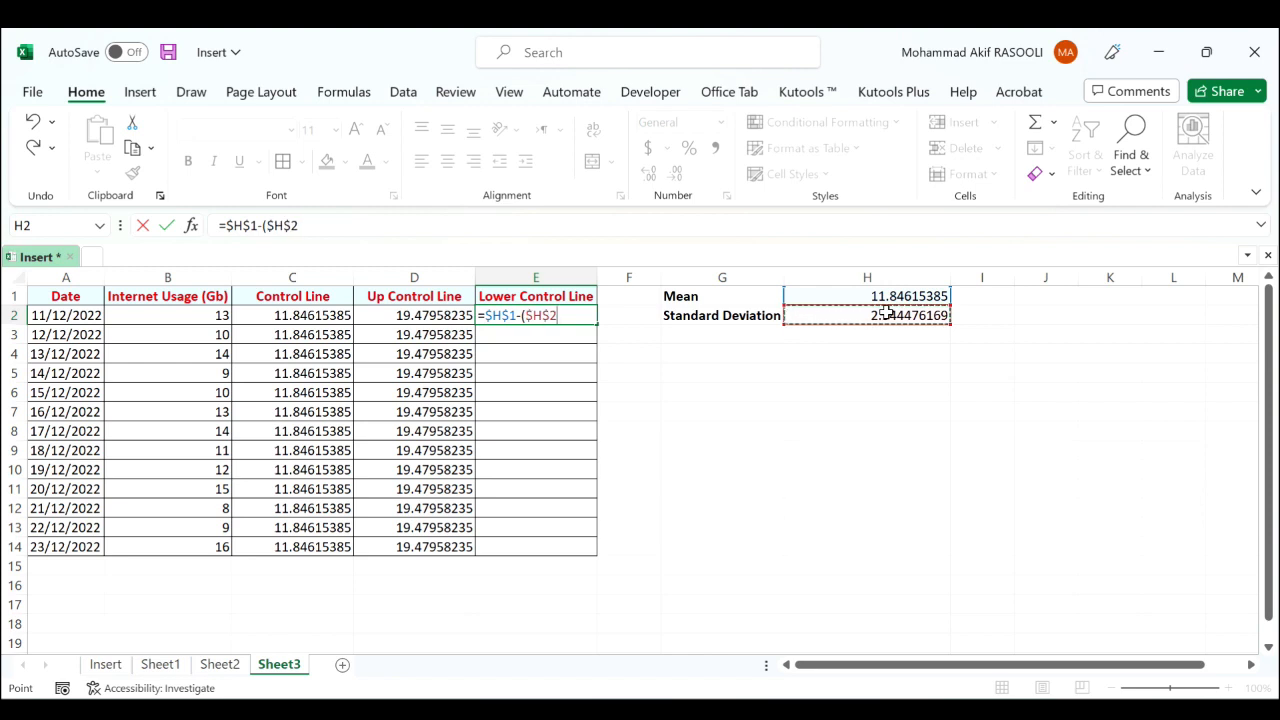
text(*3))
key(Return)
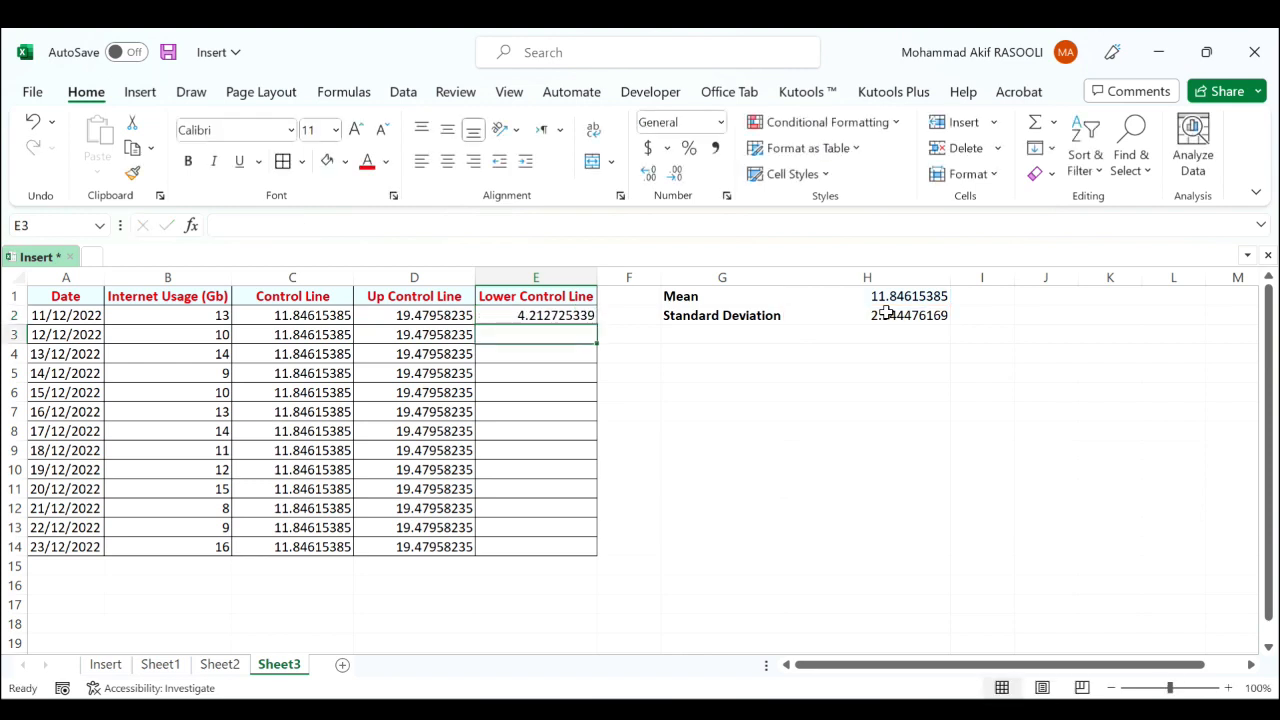
Fill the E2 formula down the Lower Control Line column to E14
click(586, 317)
drag(600, 329, 590, 547)
click(553, 408)
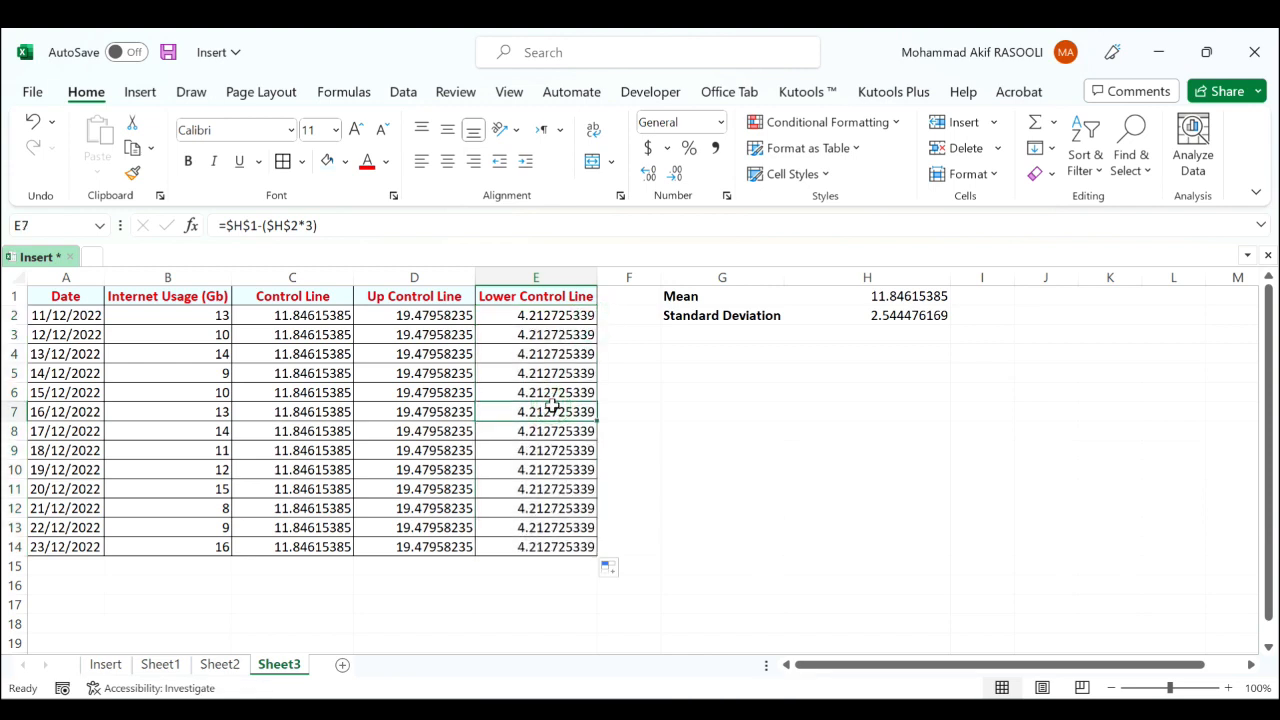
click(800, 466)
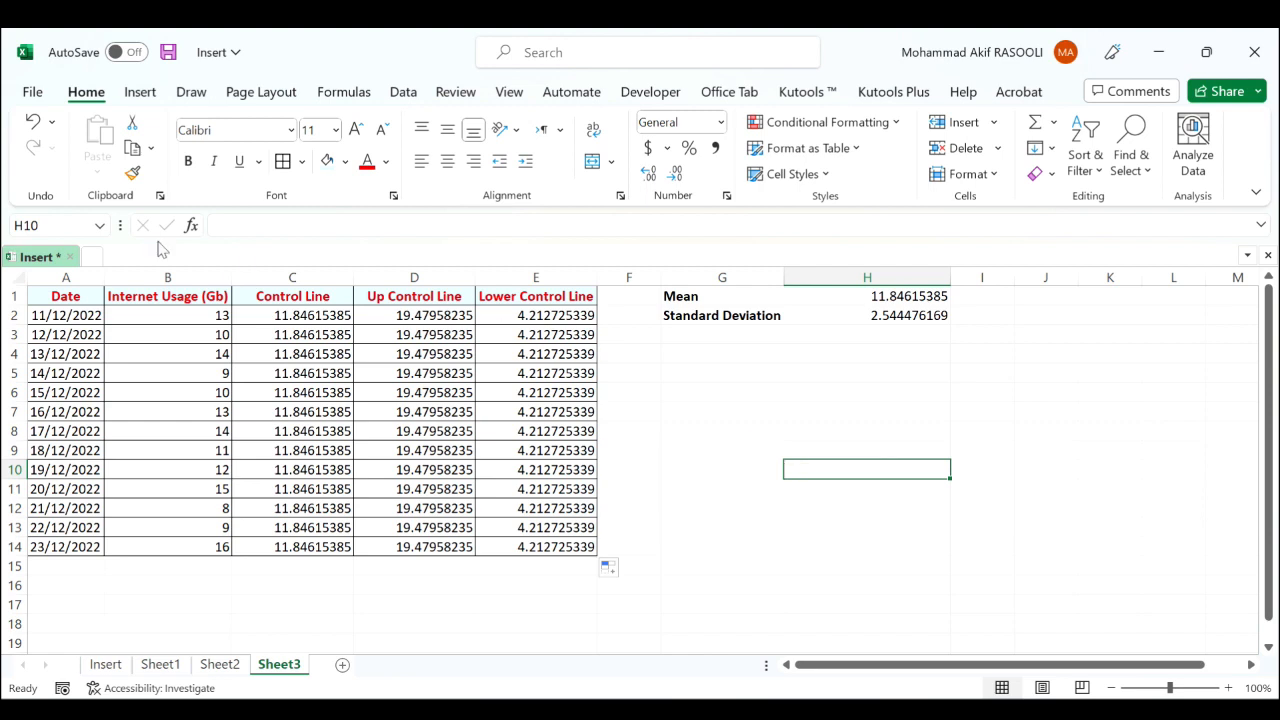
Insert a basic 2-D line chart of the Date and Internet Usage (Gb) columns and place it beside the table
click(65, 277)
drag(65, 270, 157, 280)
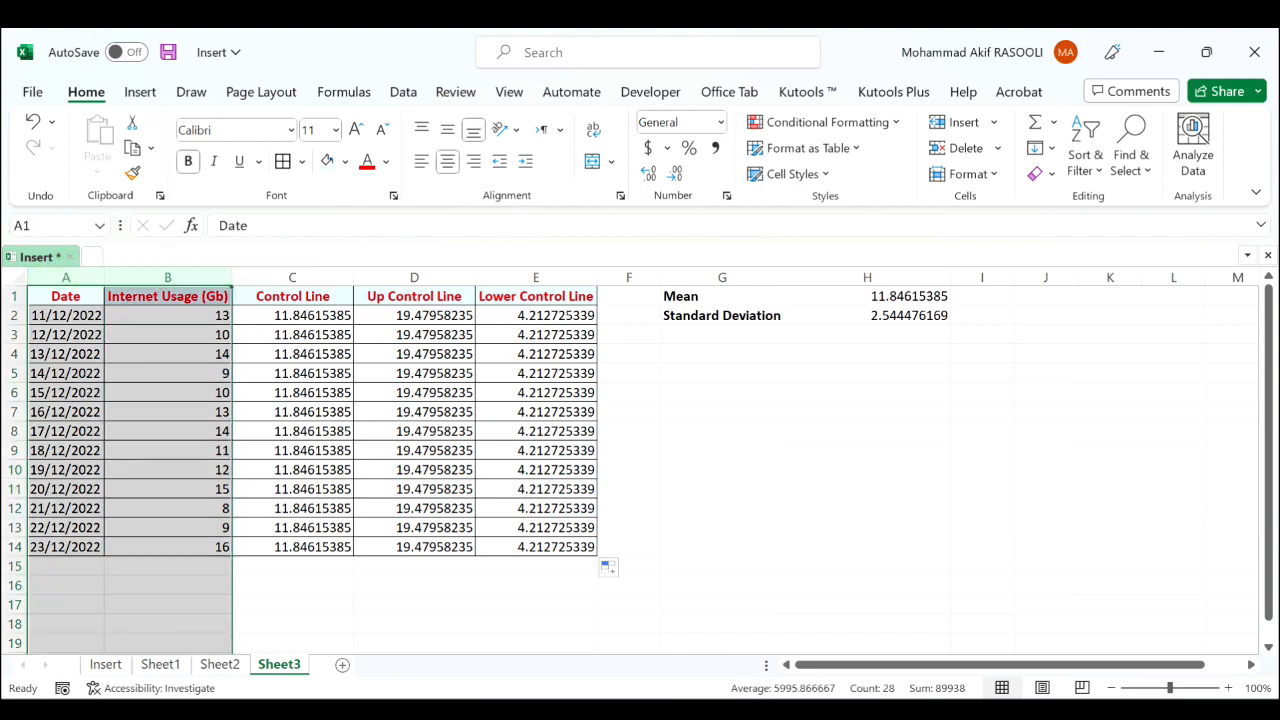
click(142, 92)
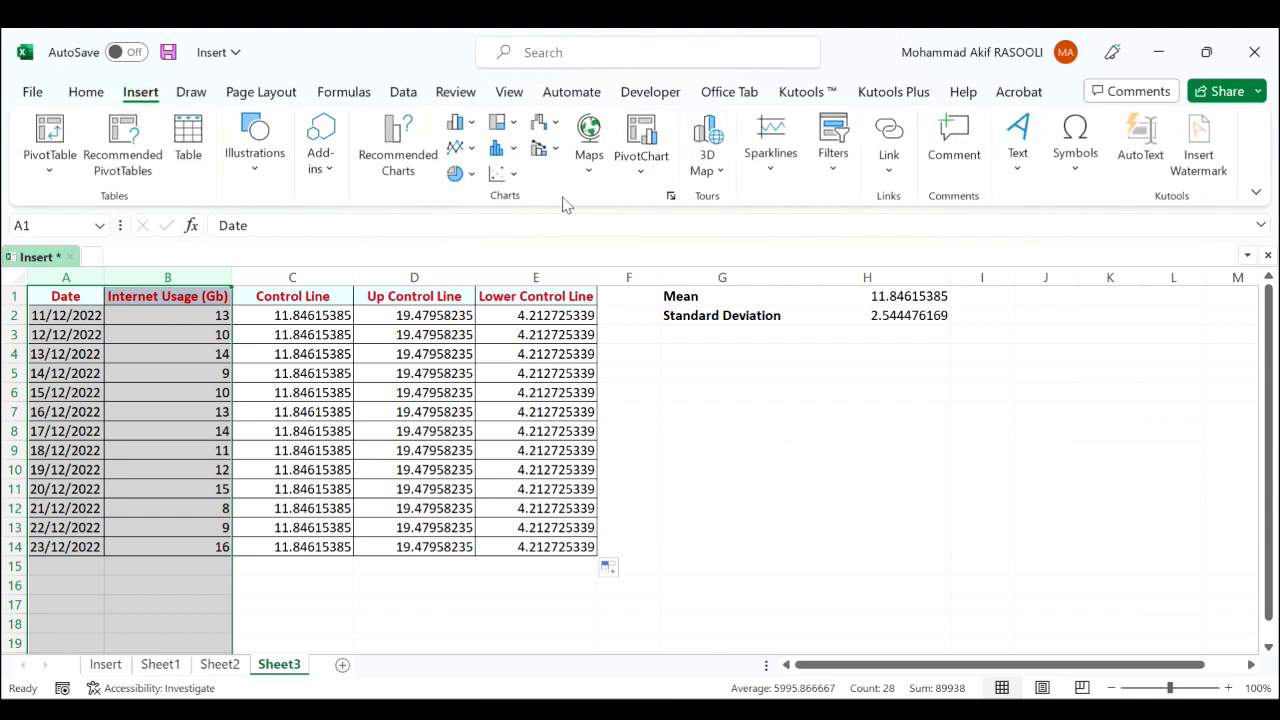
click(471, 148)
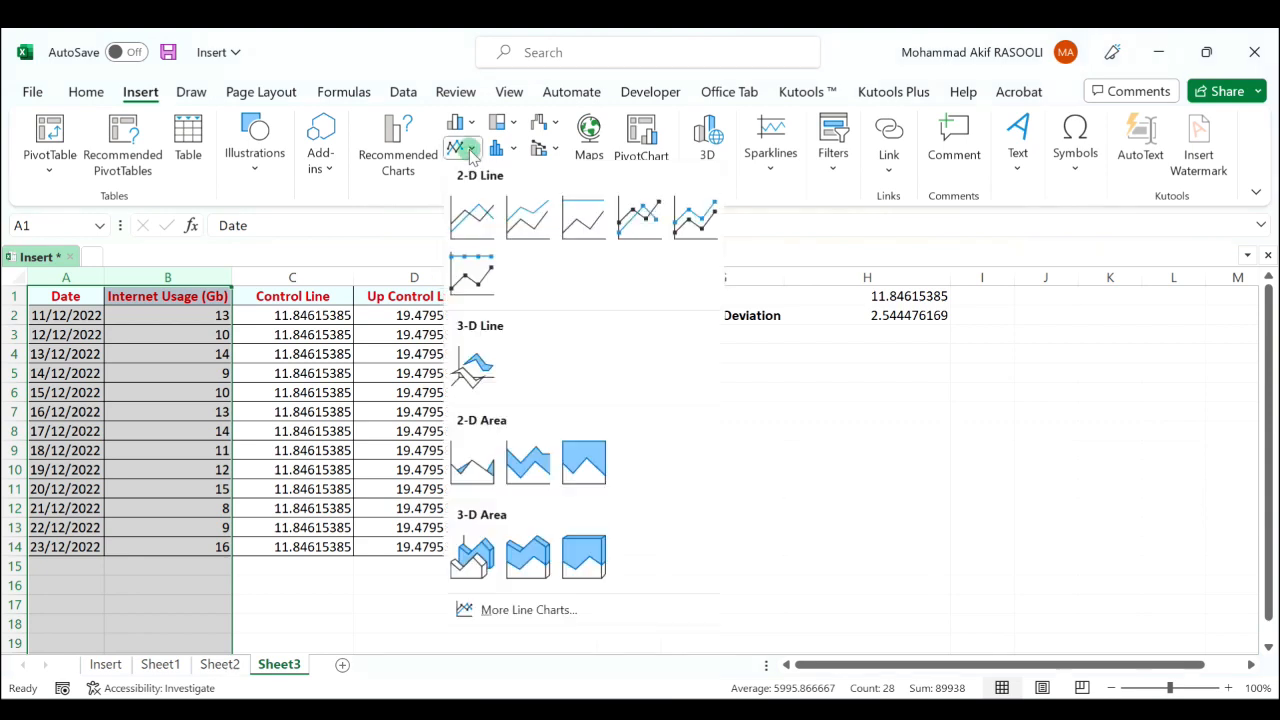
click(479, 233)
drag(769, 337, 985, 308)
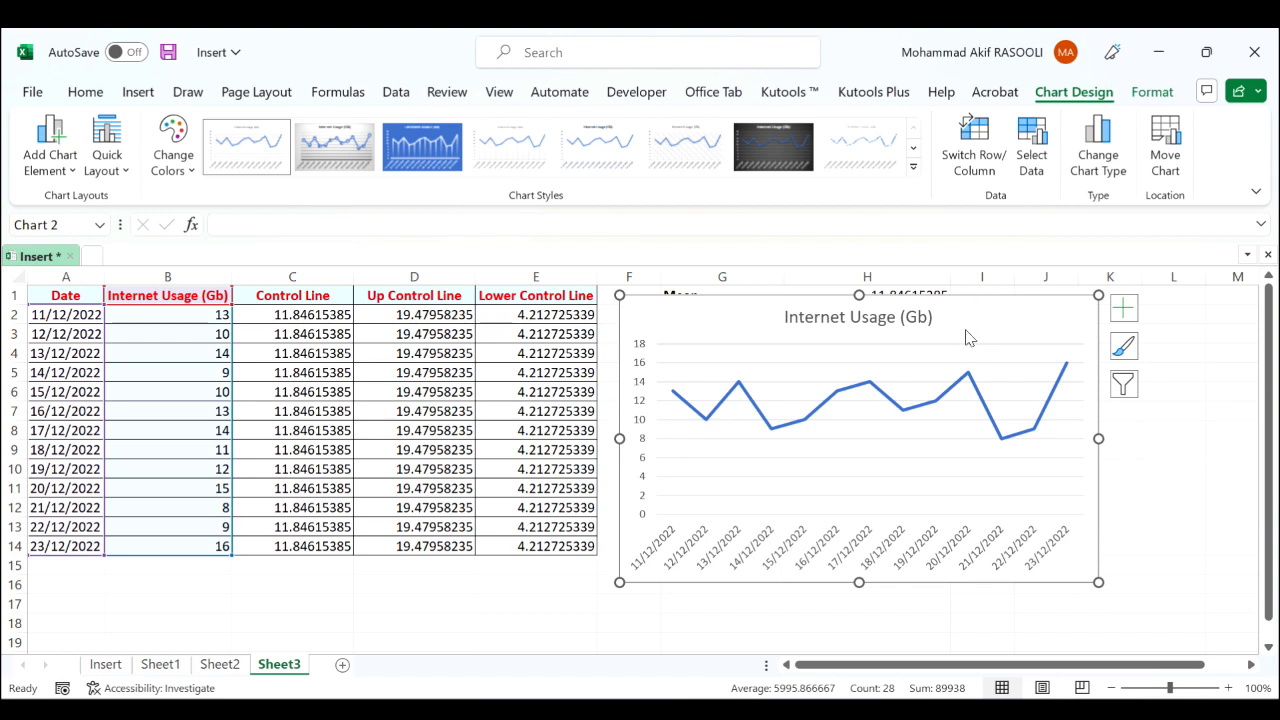
Add a data series to the line chart named from C1 (Control Line) with values C2:C14
right_click(967, 338)
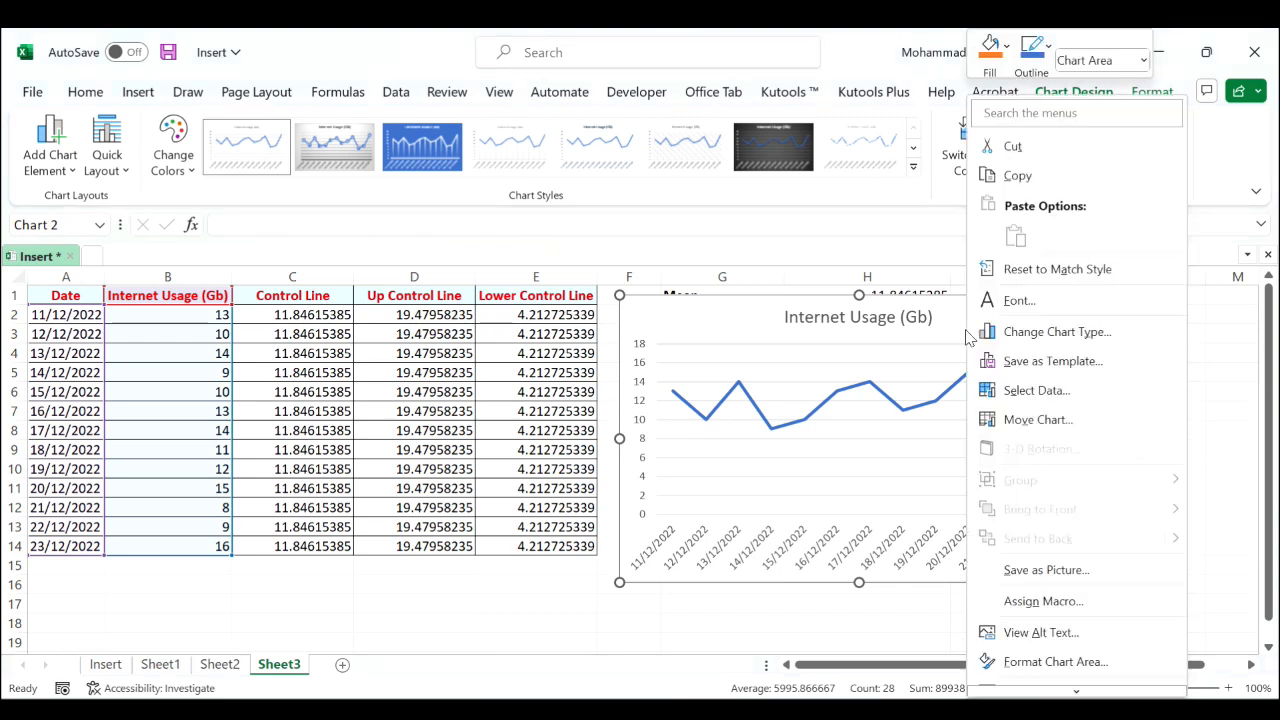
click(1038, 392)
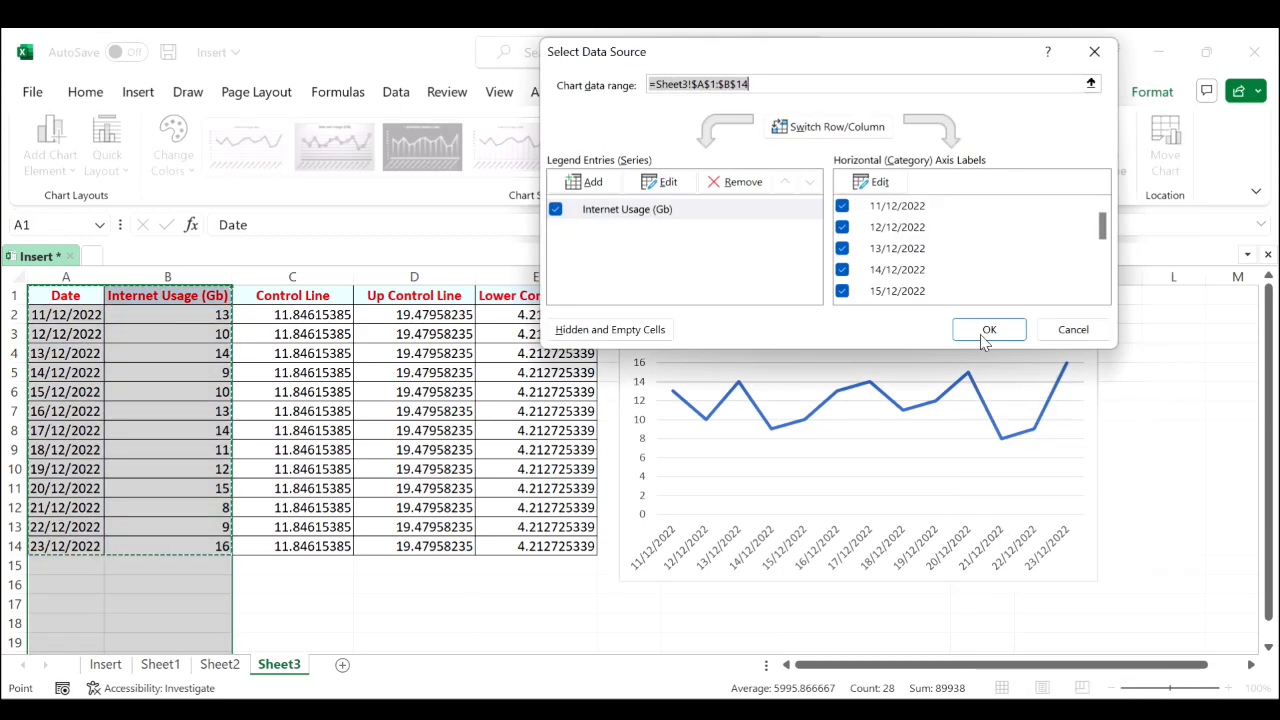
drag(880, 63, 946, 67)
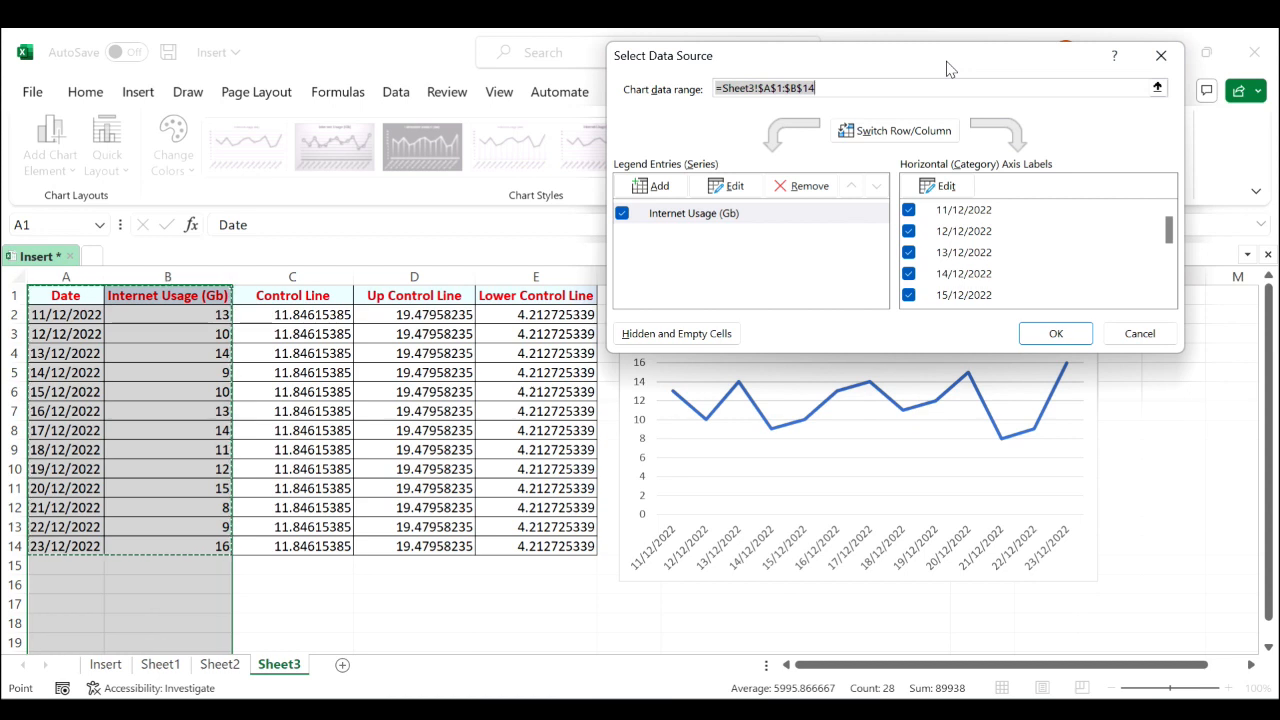
click(658, 187)
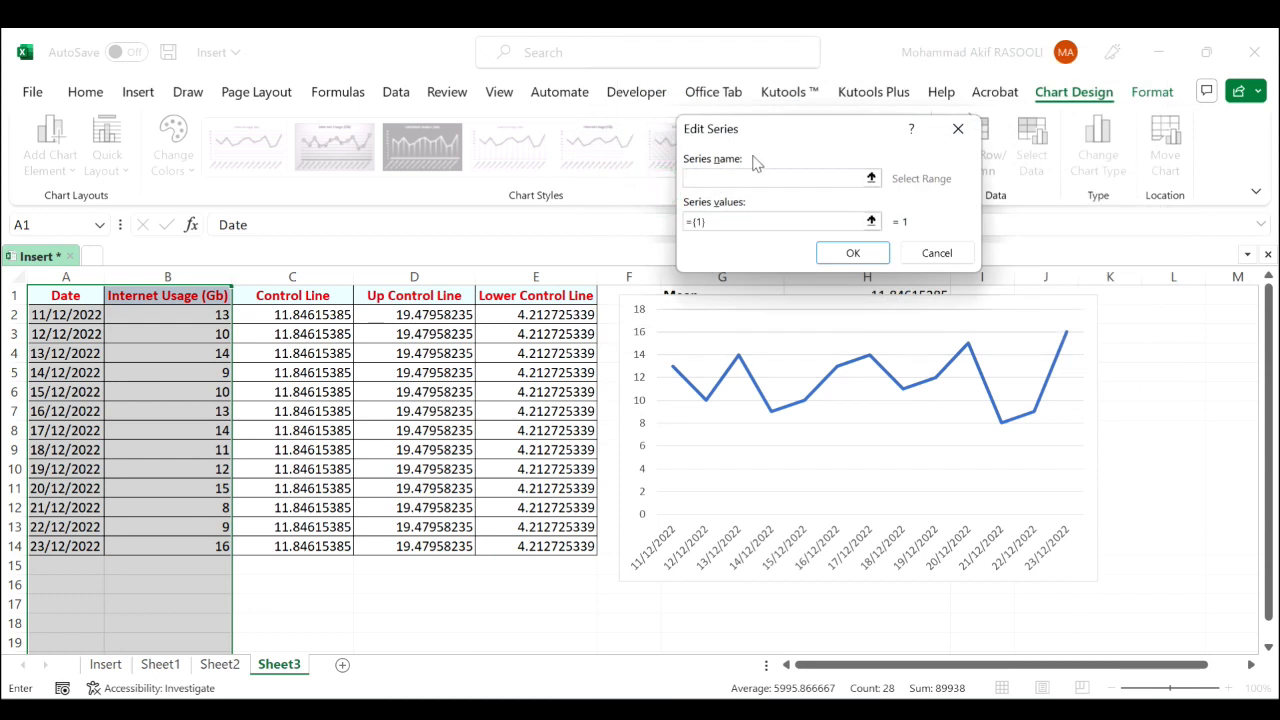
click(873, 180)
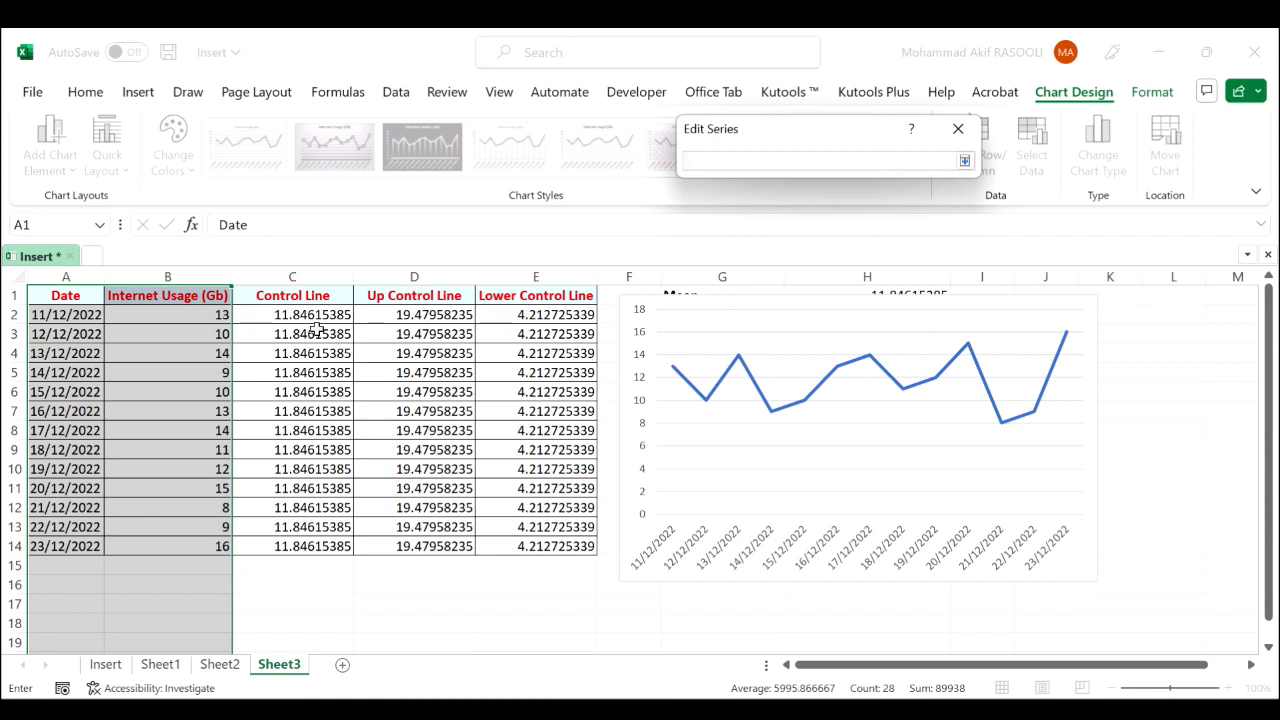
click(300, 295)
key(Return)
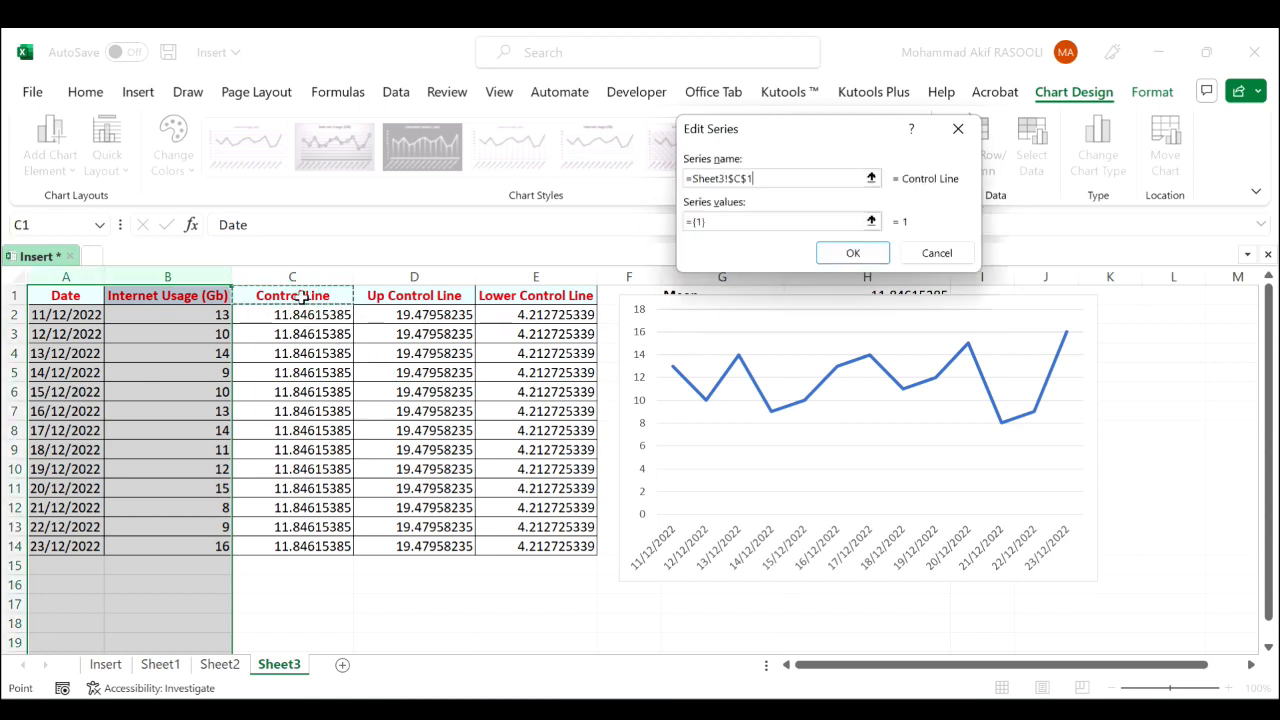
click(872, 222)
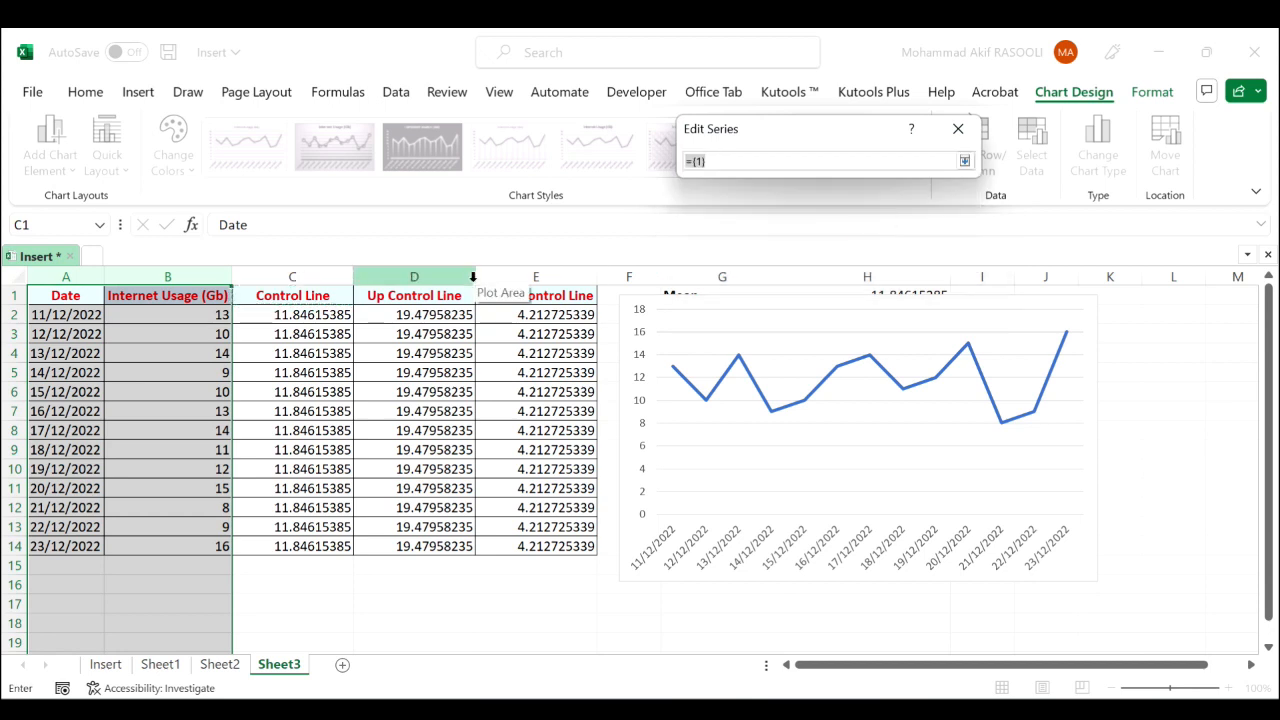
drag(328, 314, 310, 545)
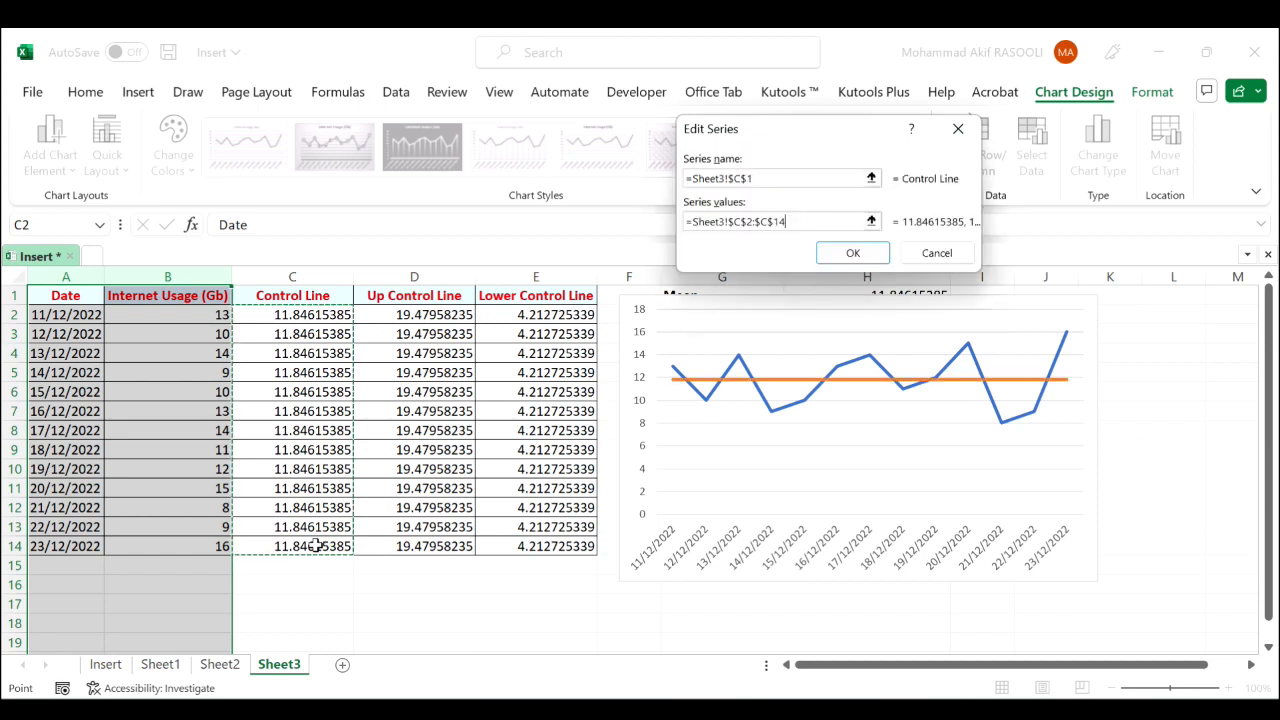
click(855, 253)
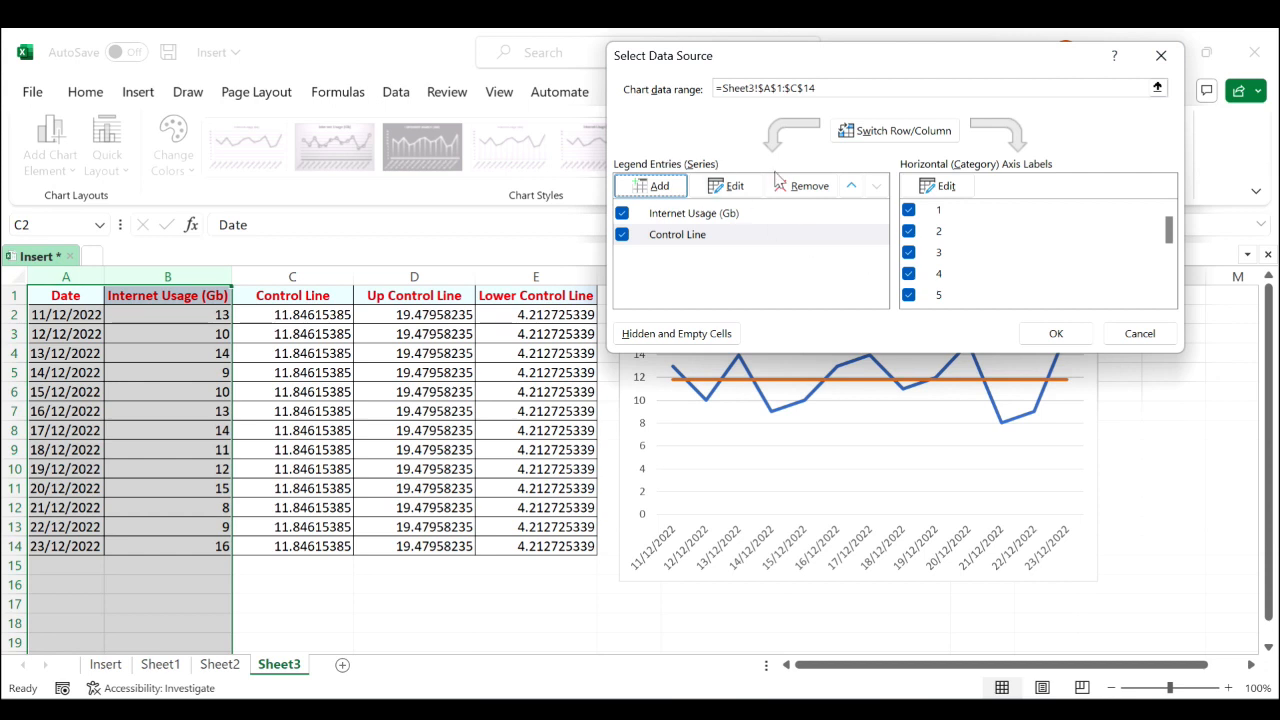
Add another chart series named from D1 (Up Control Line) with values D2:D14
click(652, 187)
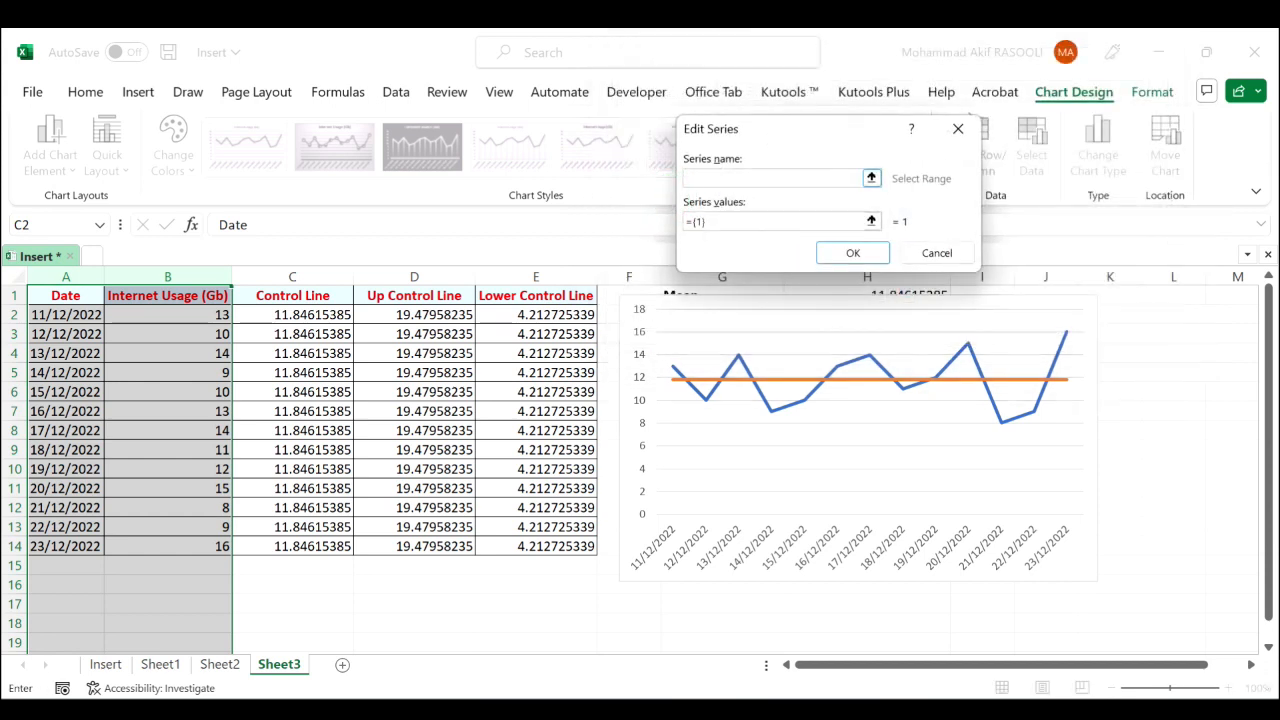
click(871, 178)
click(430, 296)
key(Return)
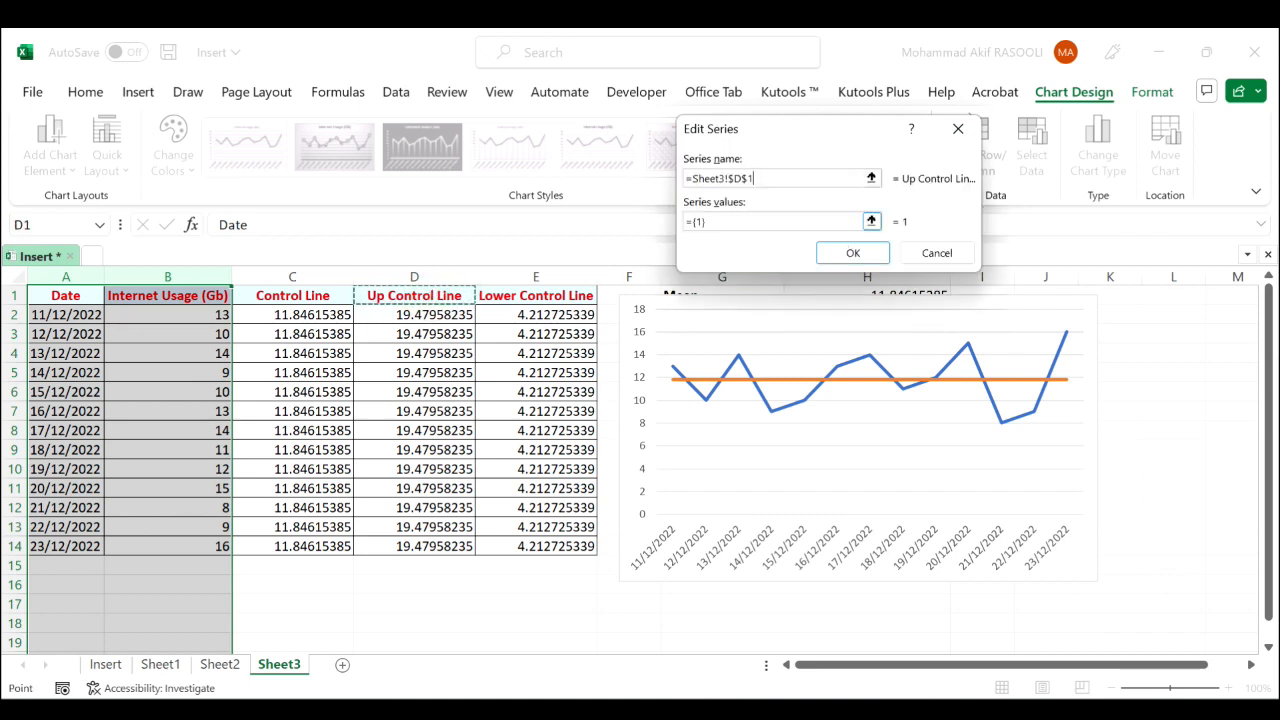
click(872, 221)
drag(414, 318, 423, 545)
key(Return)
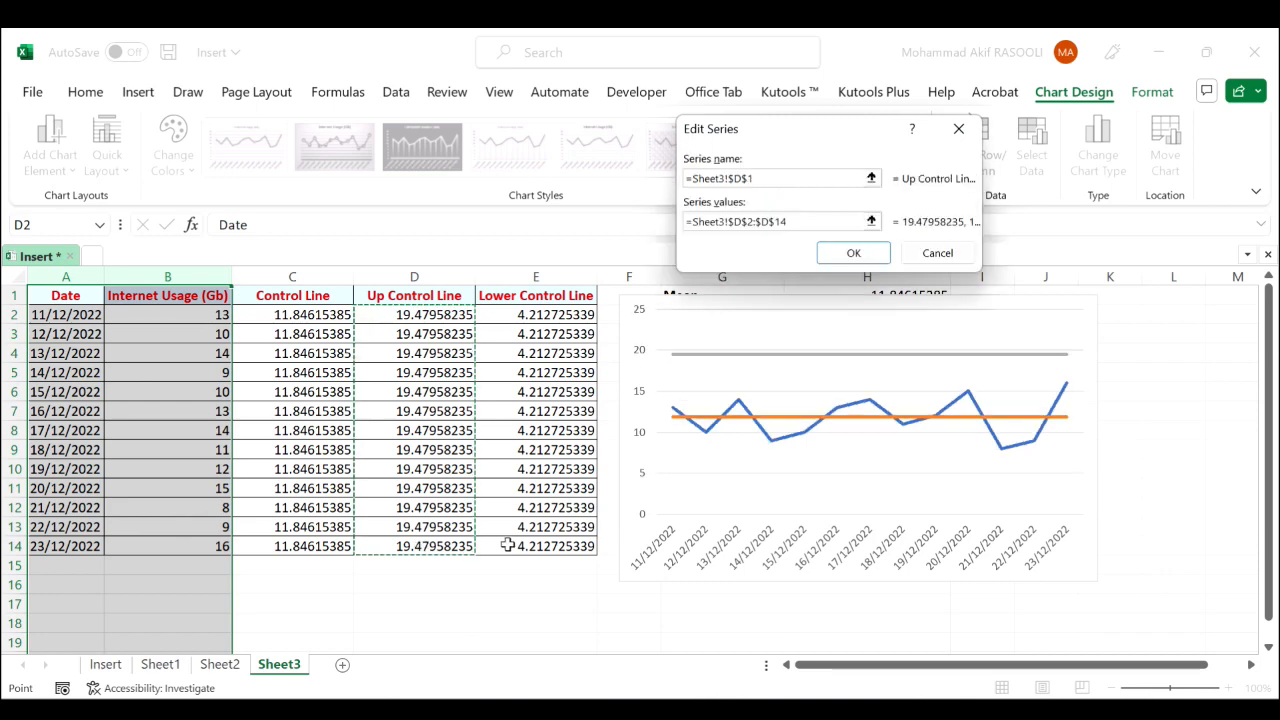
click(854, 253)
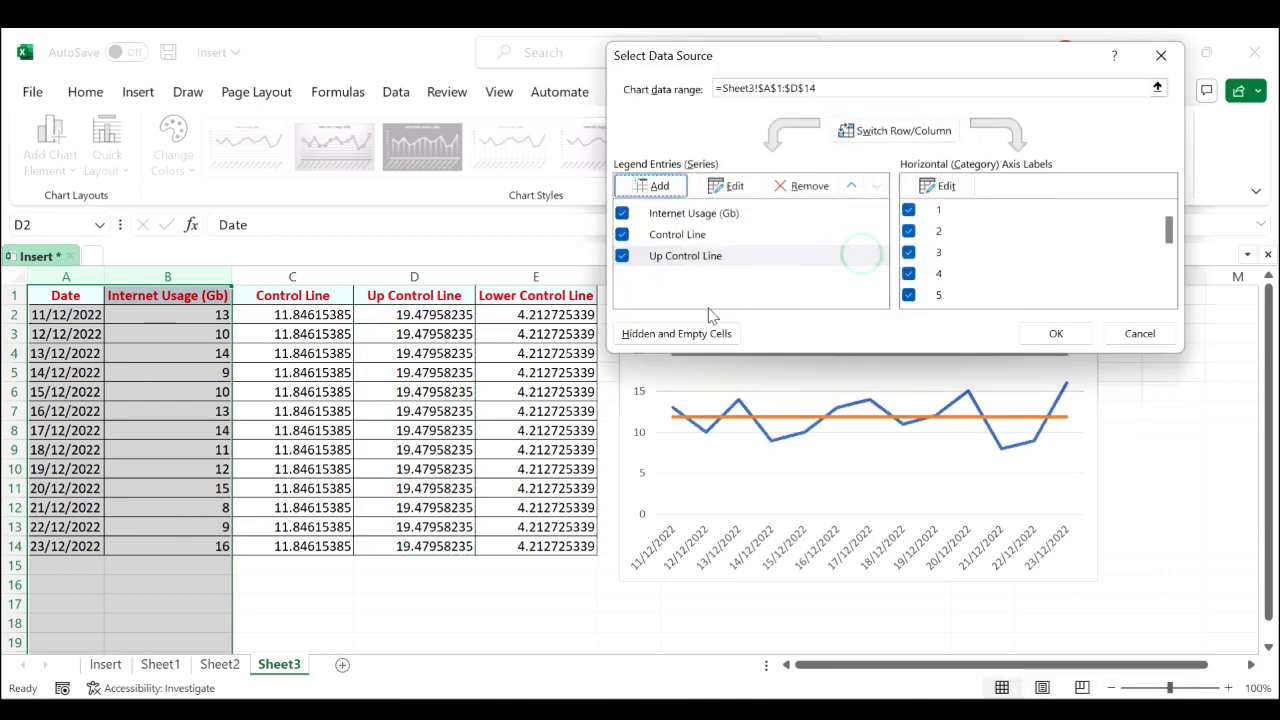
Add a chart series named from E1 (Lower Control Line) with values E2:E14 and apply the data source changes
click(676, 192)
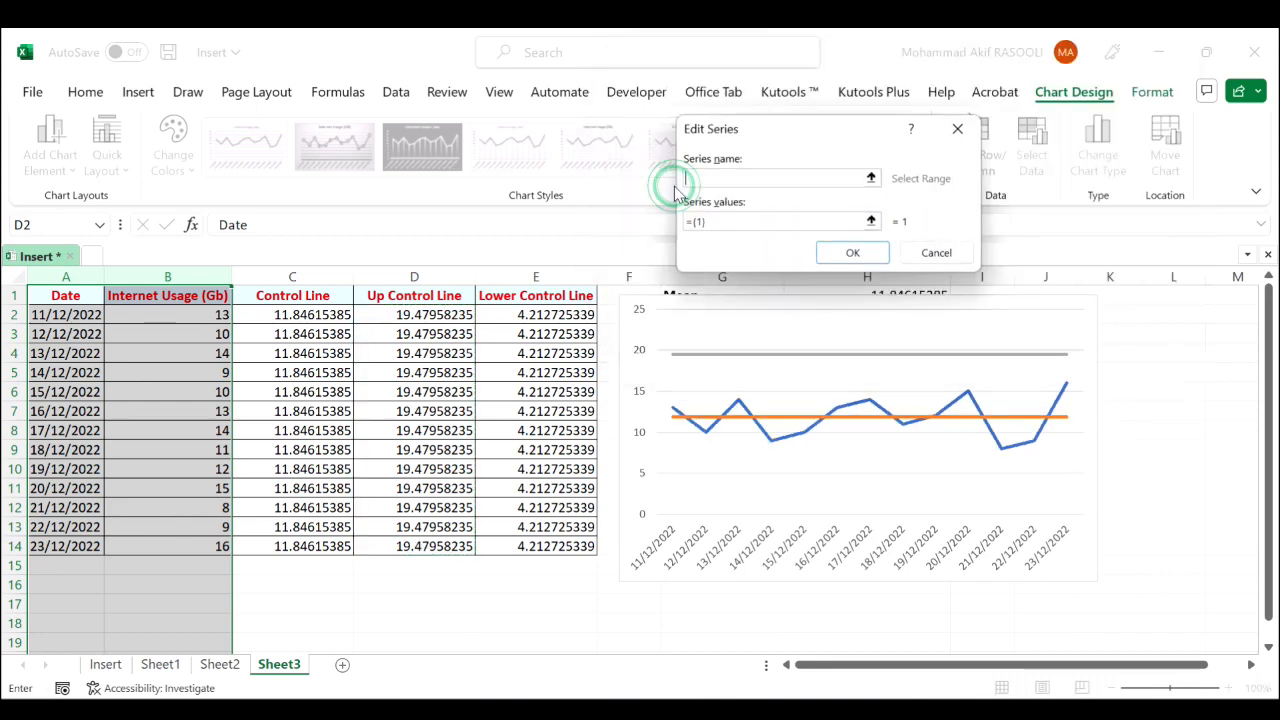
click(871, 177)
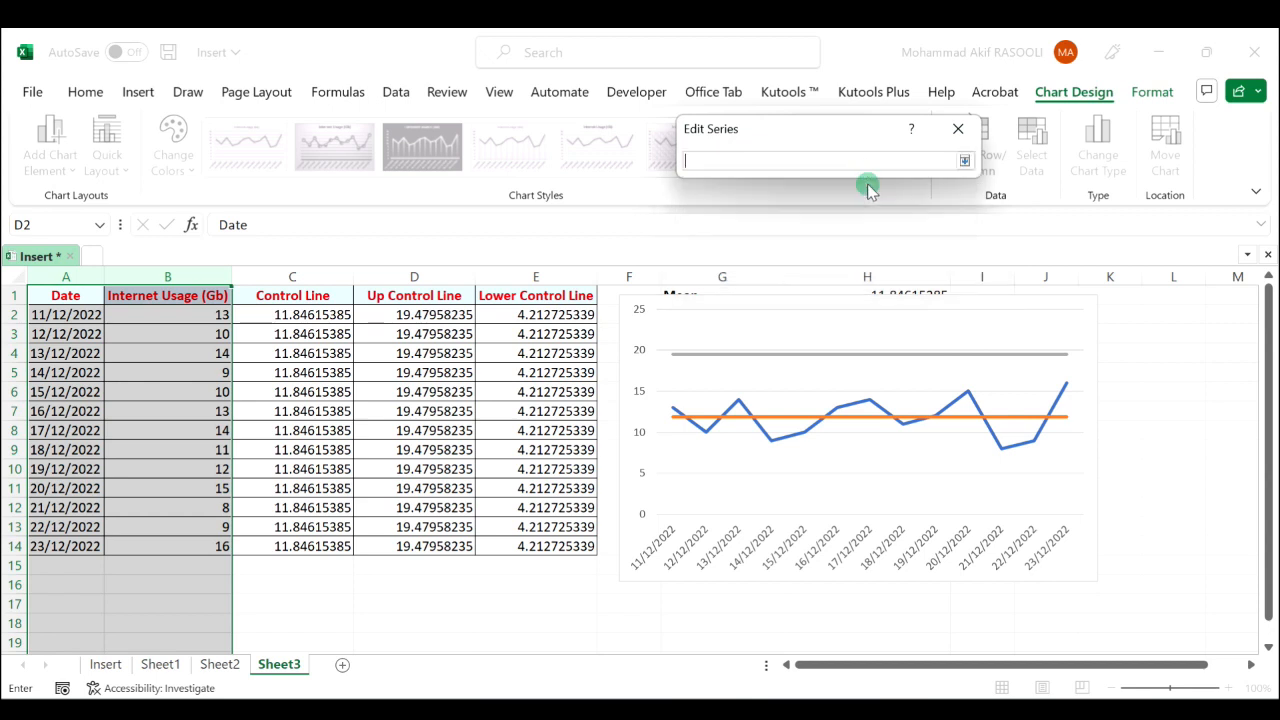
click(553, 296)
key(Return)
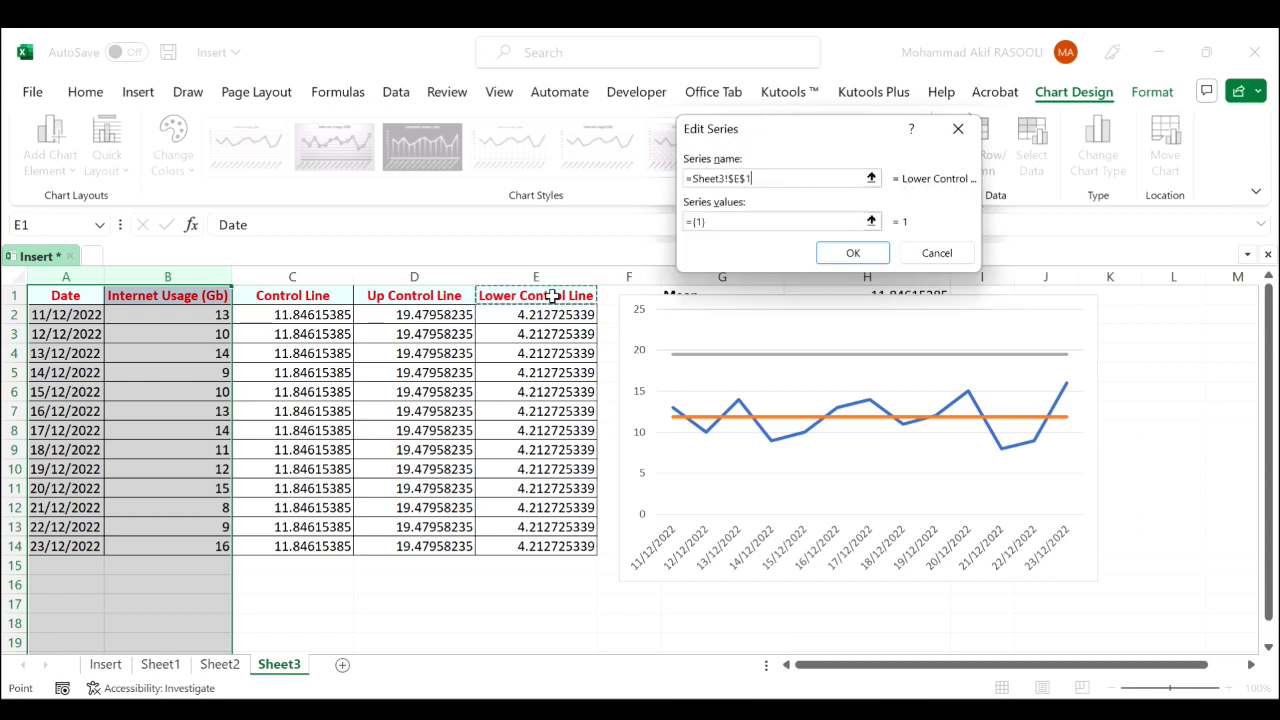
click(871, 221)
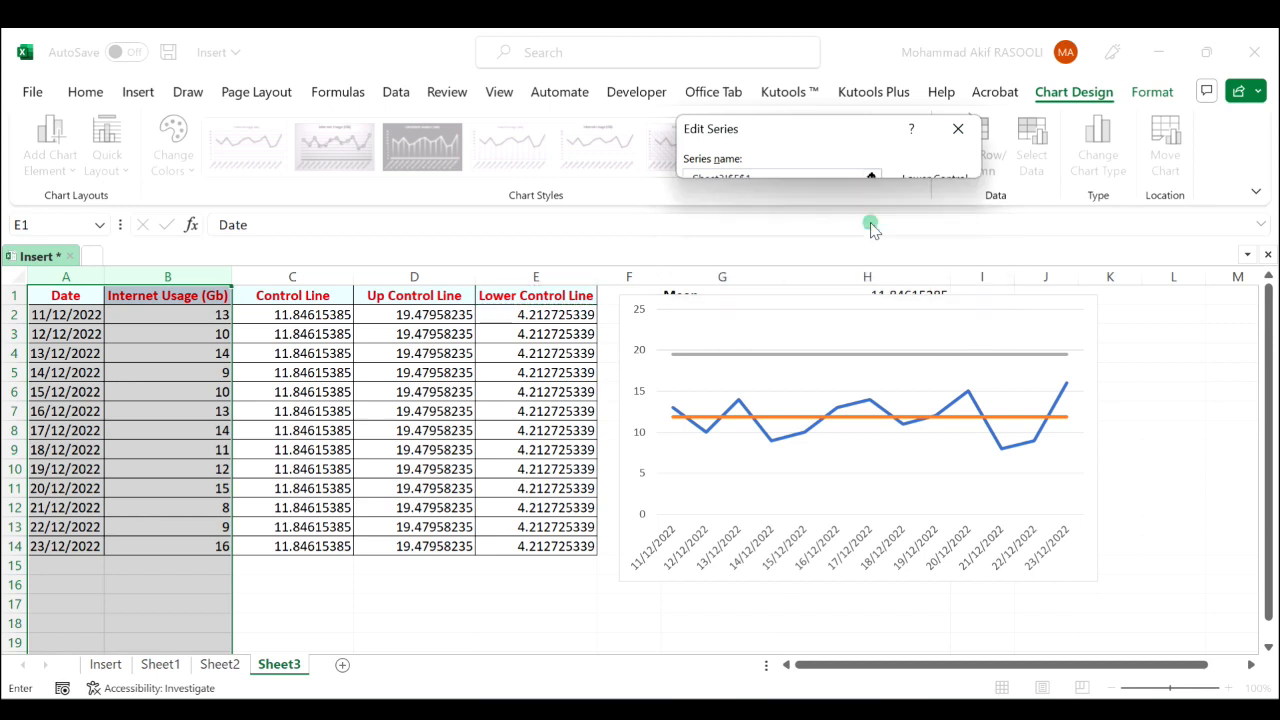
drag(530, 312, 528, 553)
key(Return)
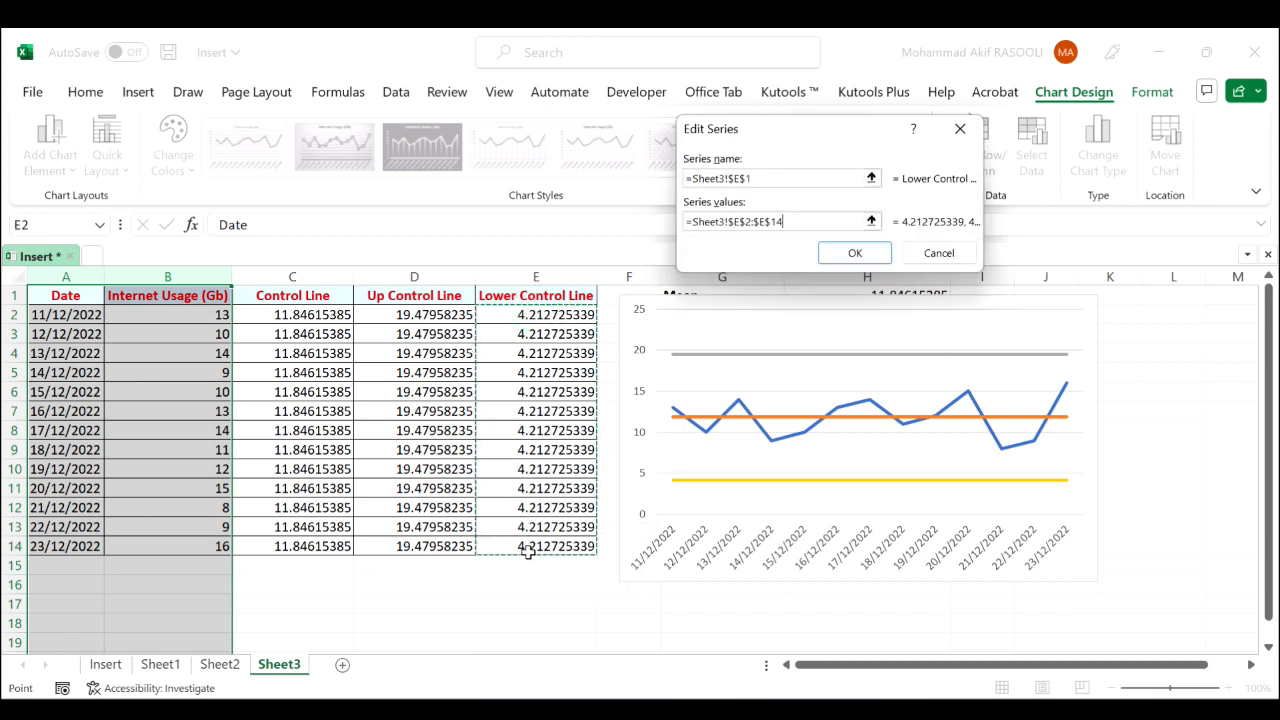
click(875, 255)
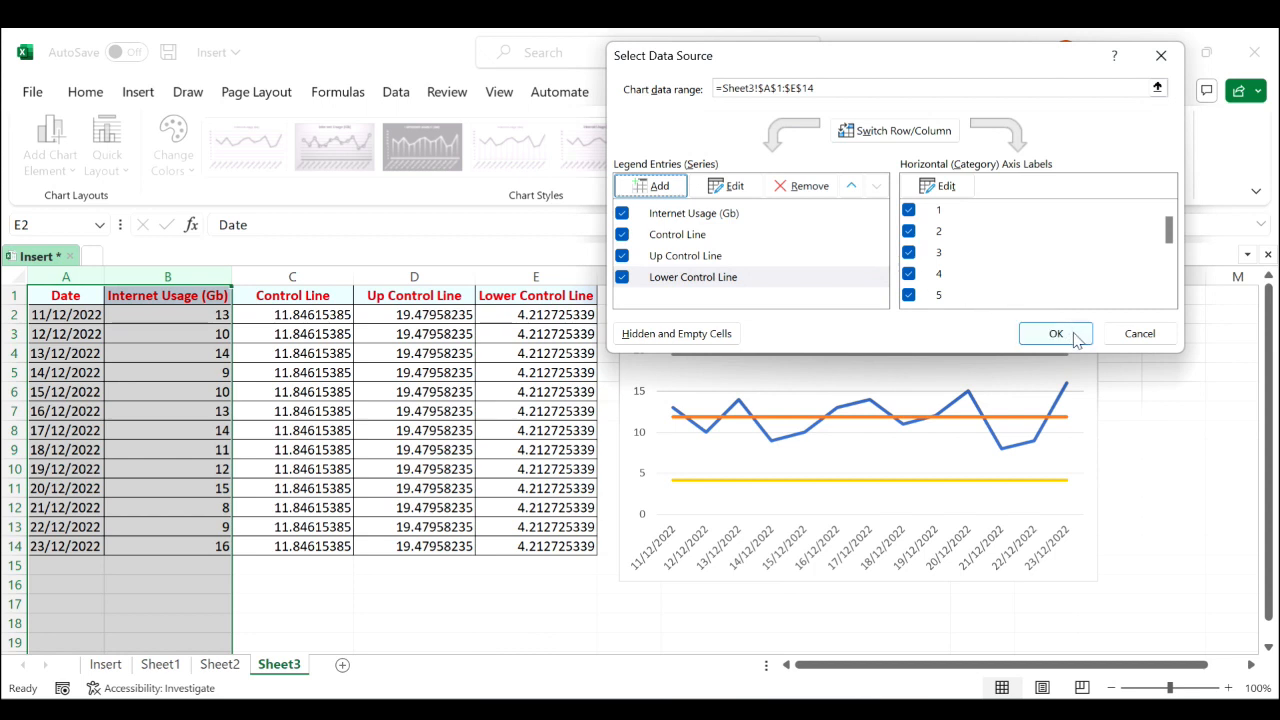
click(1076, 338)
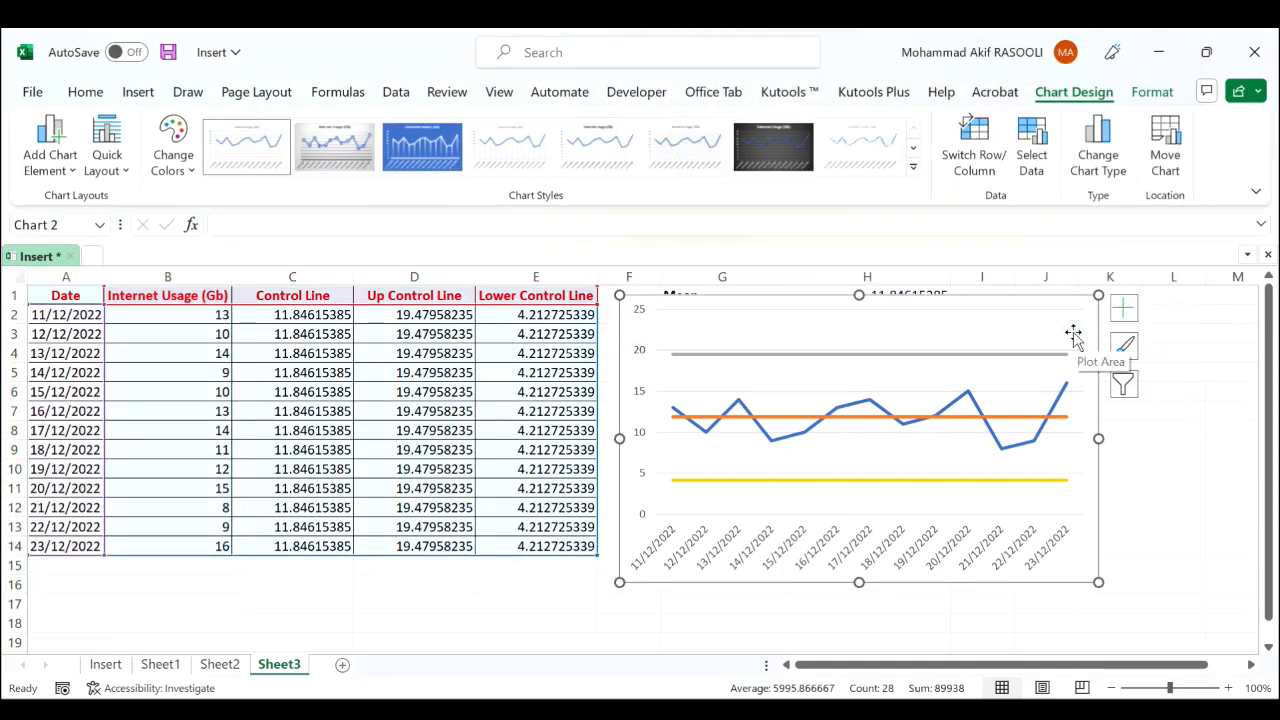
Add a legend to the control chart and deselect the chart
click(1124, 309)
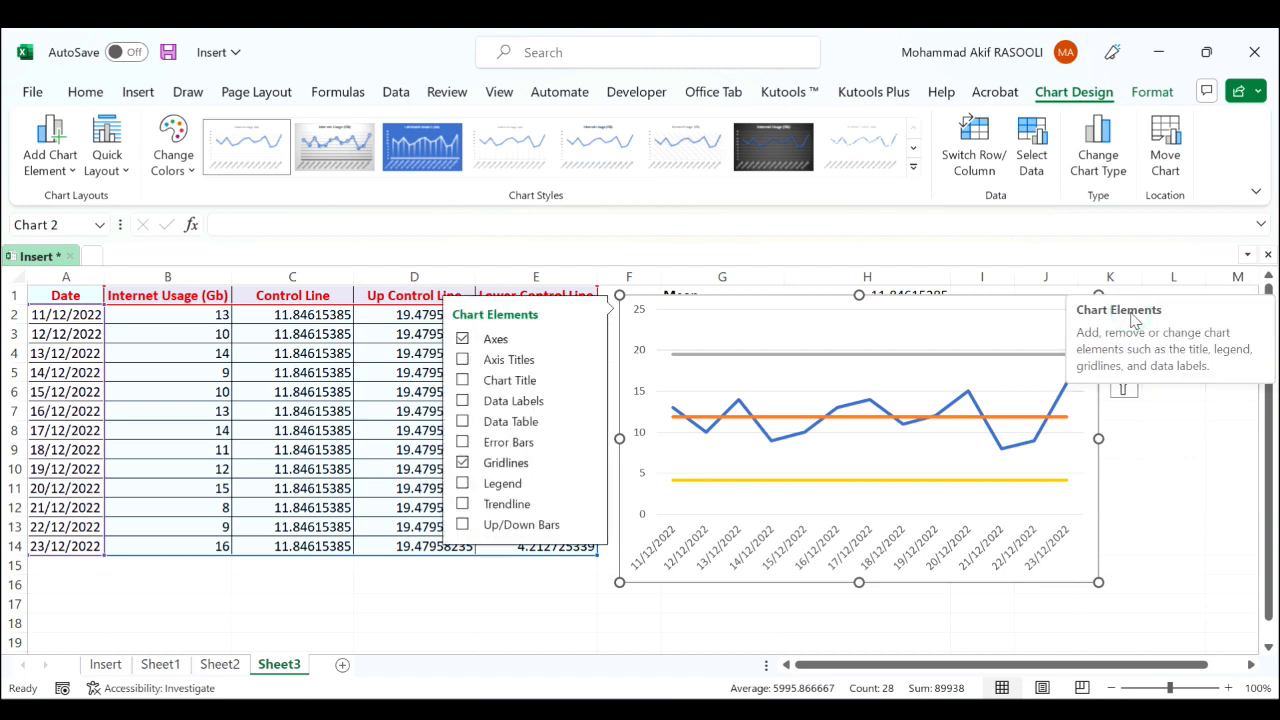
click(462, 483)
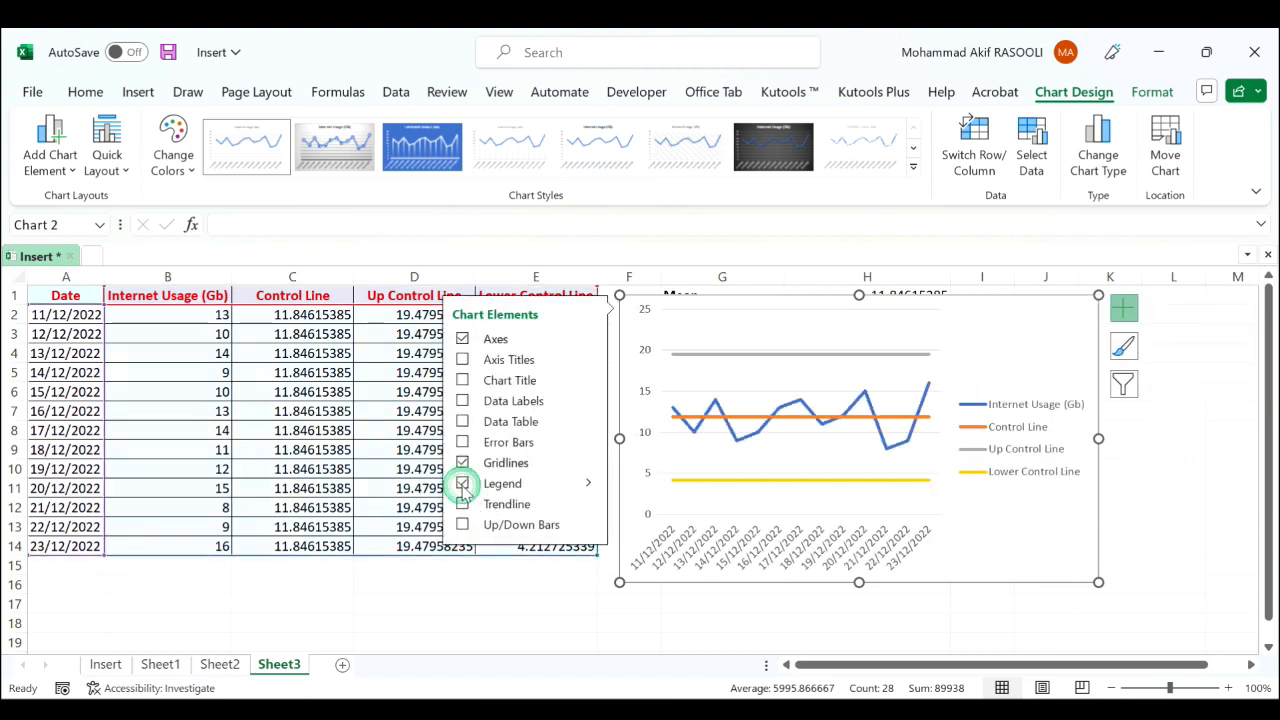
click(588, 483)
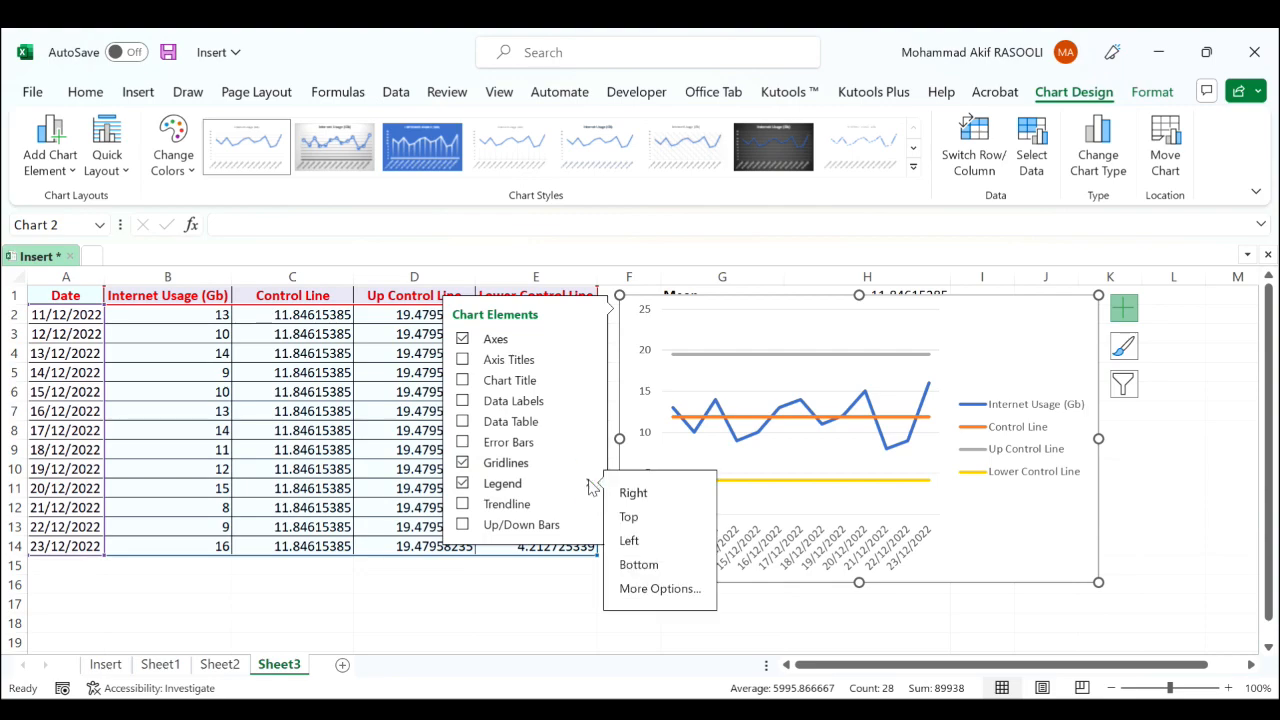
click(1043, 640)
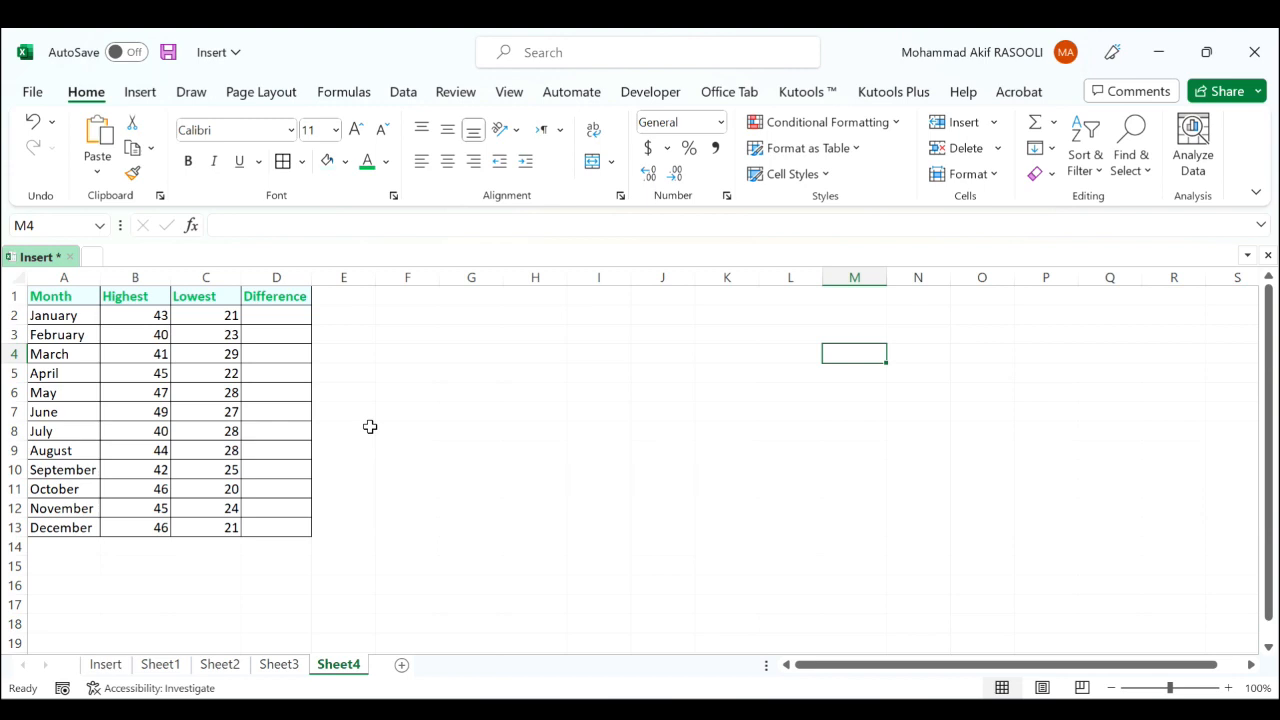
Enter =B2-C2 in D2 on Sheet4 and fill the formula down the Difference column to D13
click(267, 314)
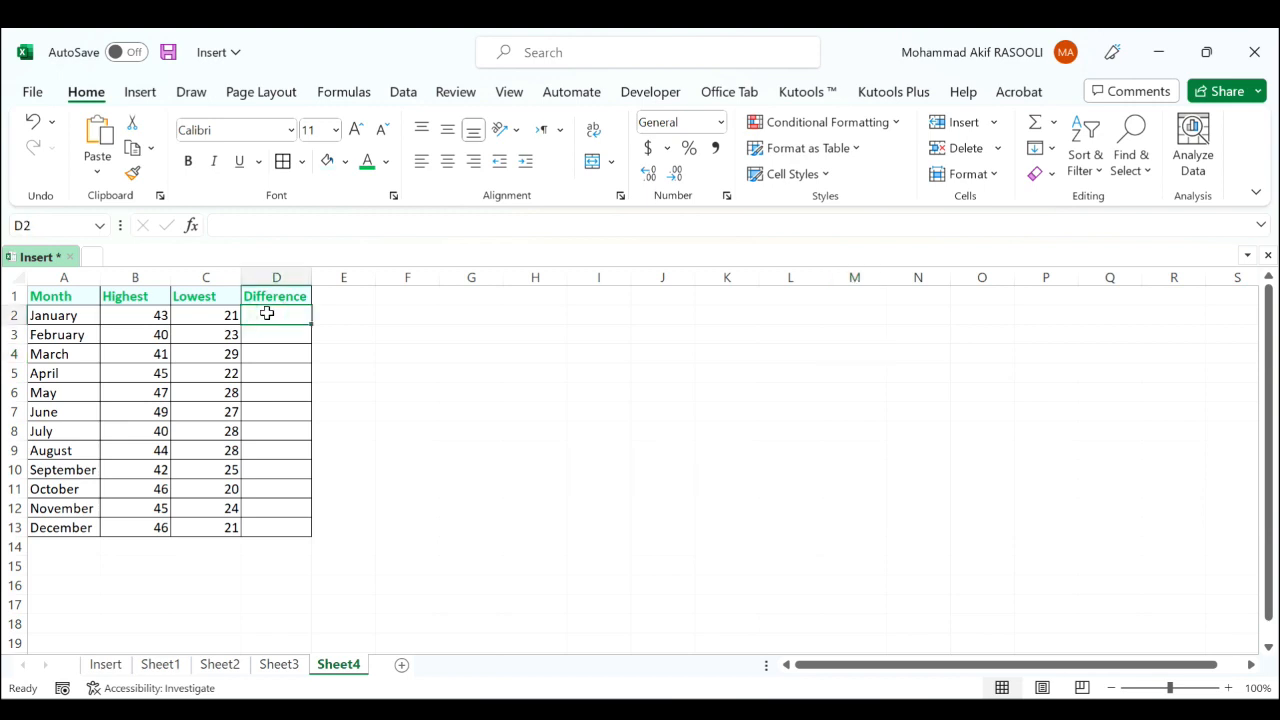
text(=)
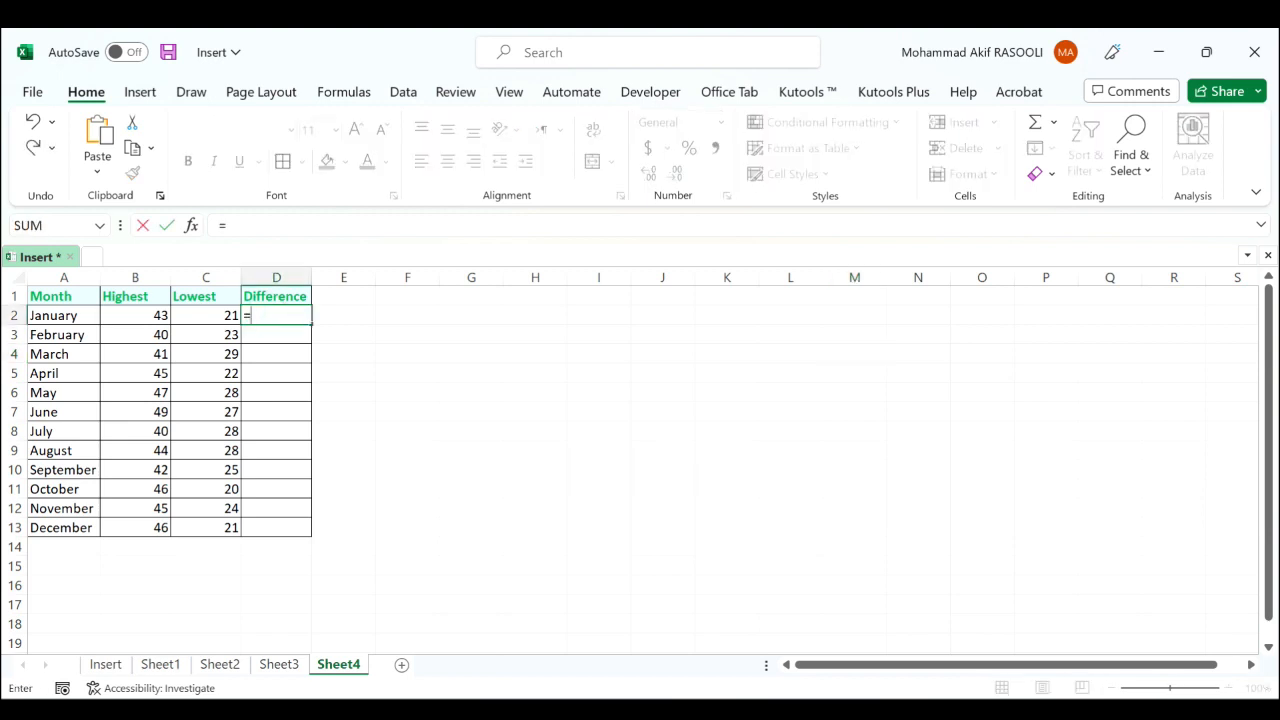
click(162, 314)
text(-)
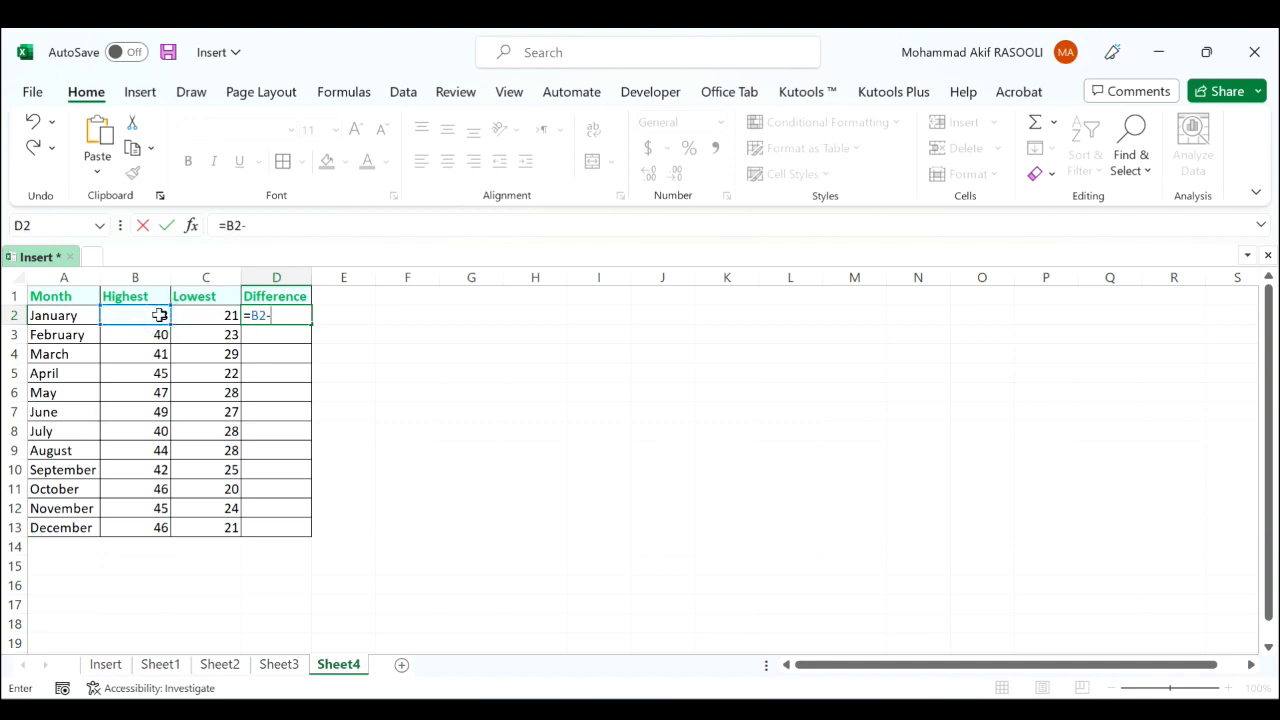
click(202, 316)
key(Return)
click(288, 316)
double_click(312, 324)
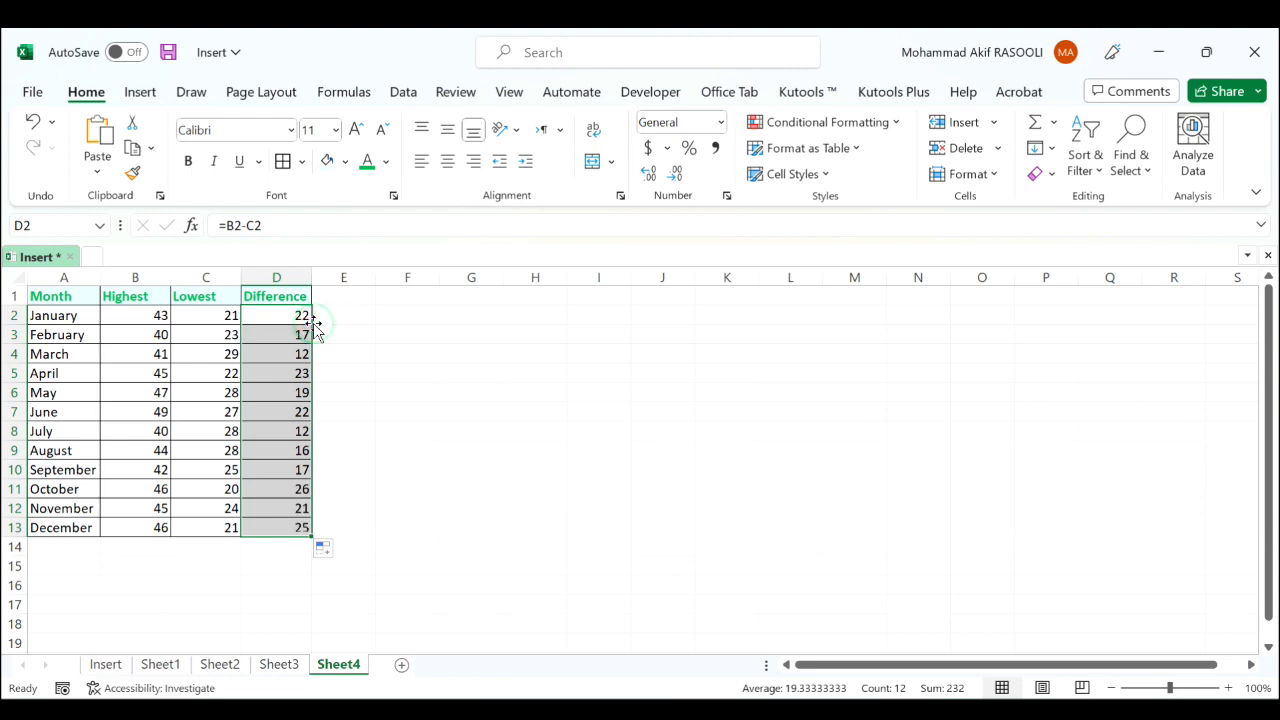
click(466, 380)
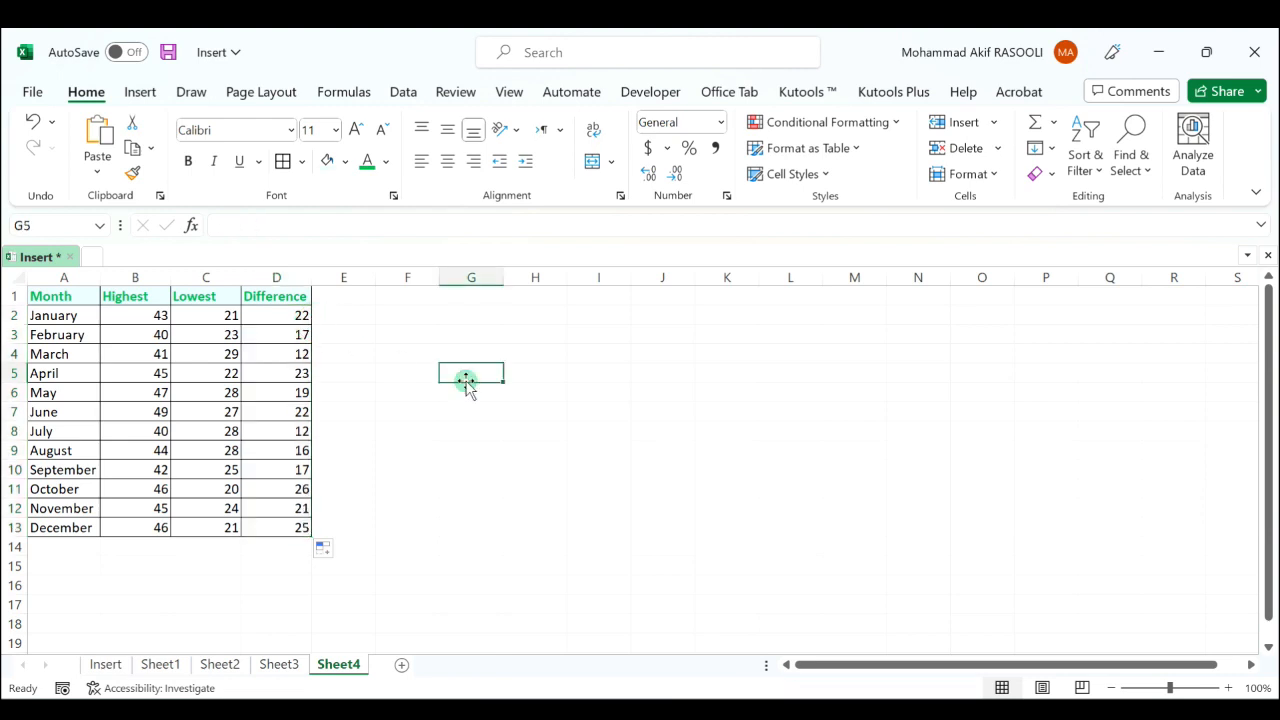
Insert a 2-D stacked column chart from the Month, Lowest and Difference columns and move it slightly up beside the table
click(79, 279)
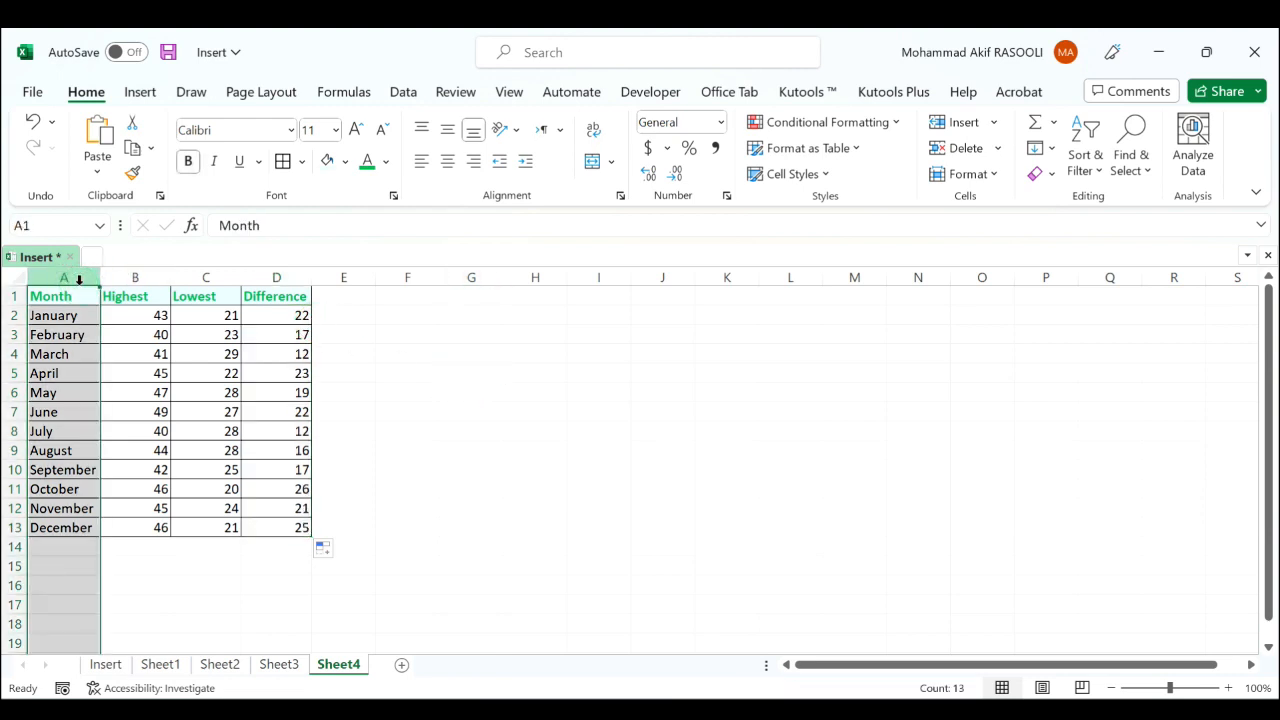
ctrl+click(206, 277)
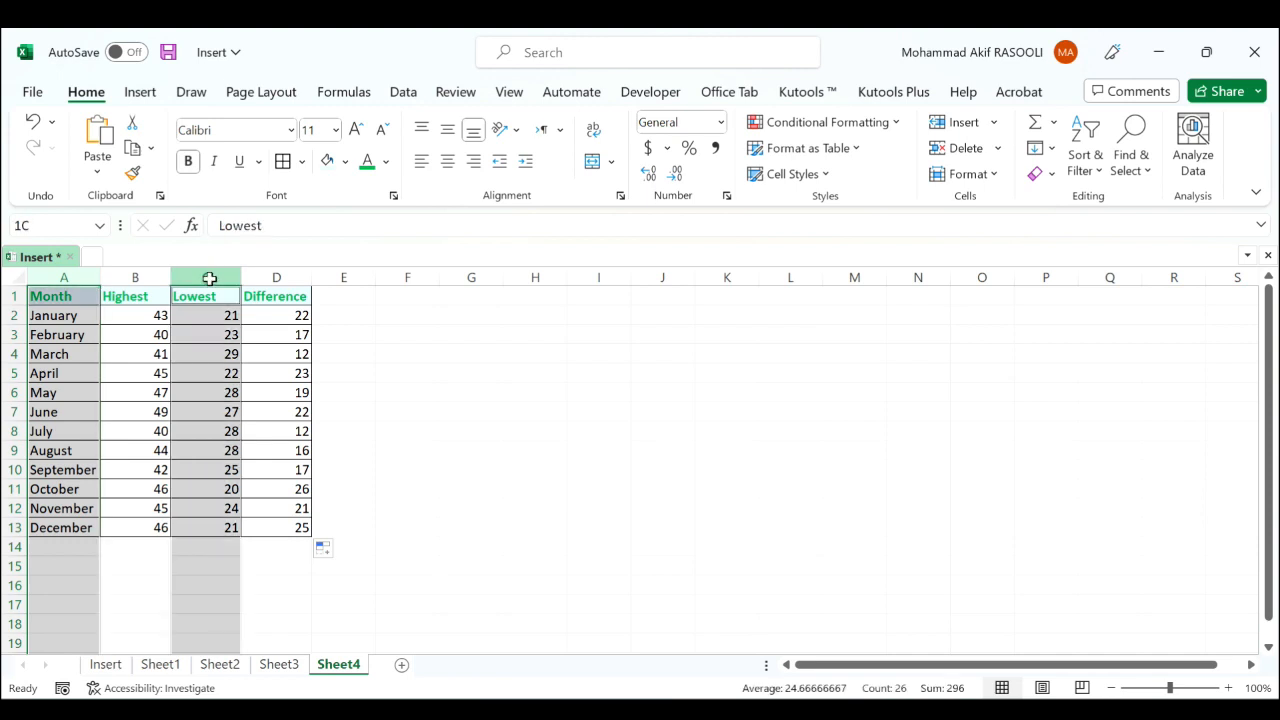
ctrl+click(287, 279)
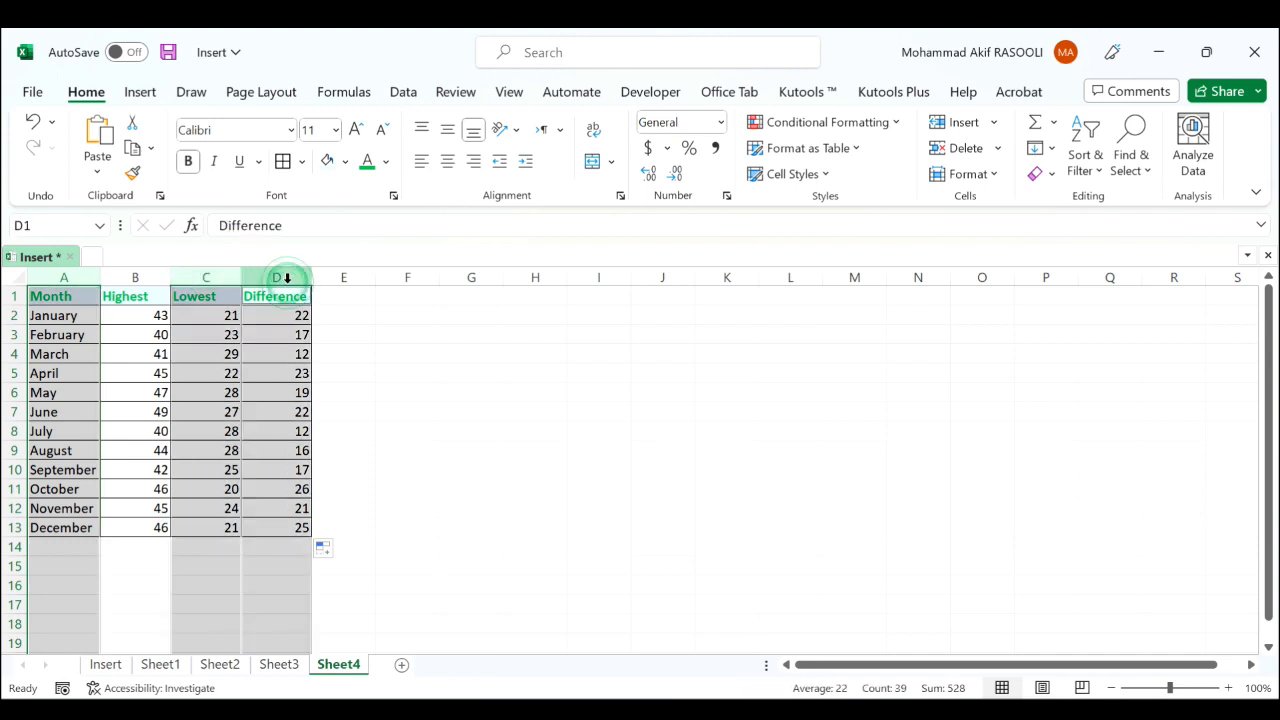
click(150, 94)
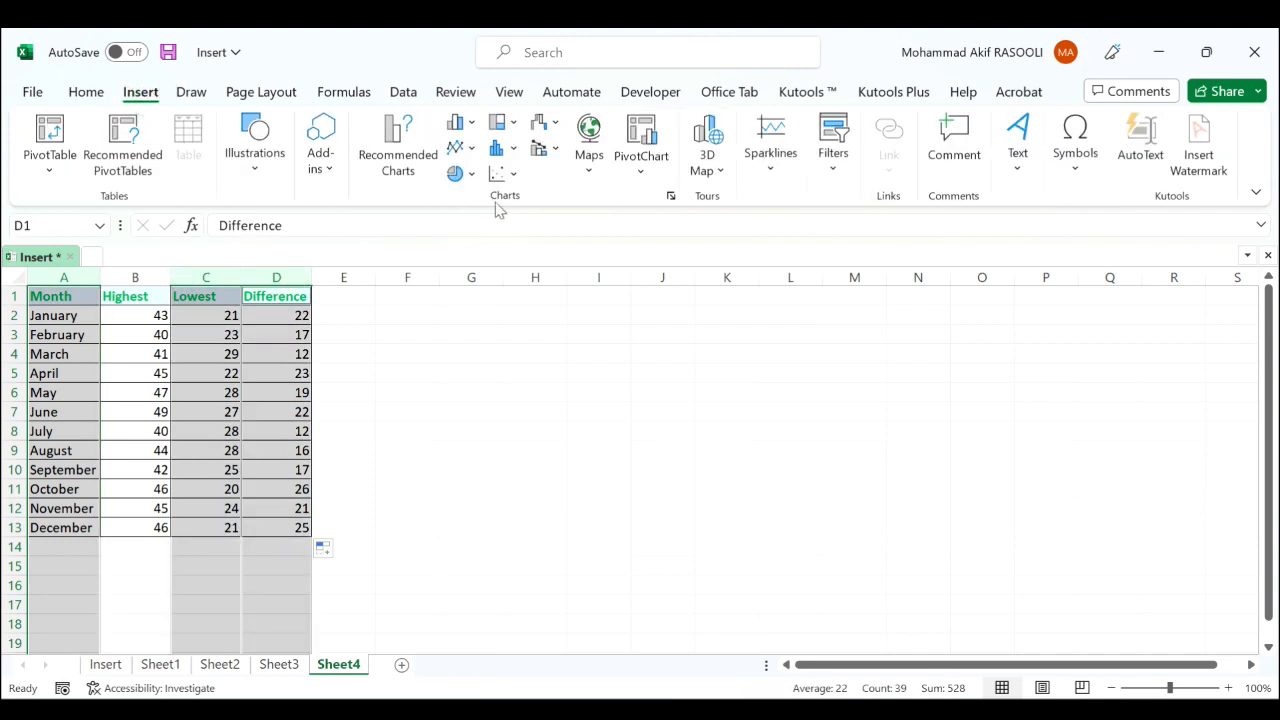
click(468, 123)
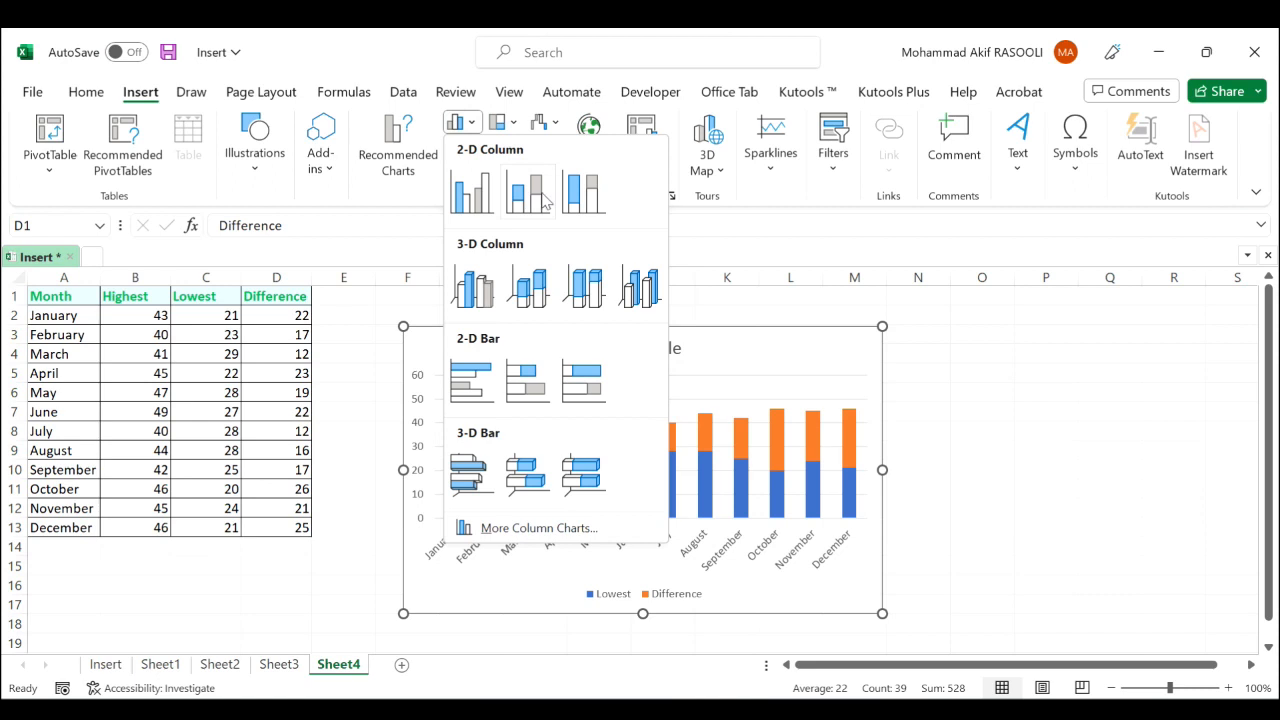
click(545, 200)
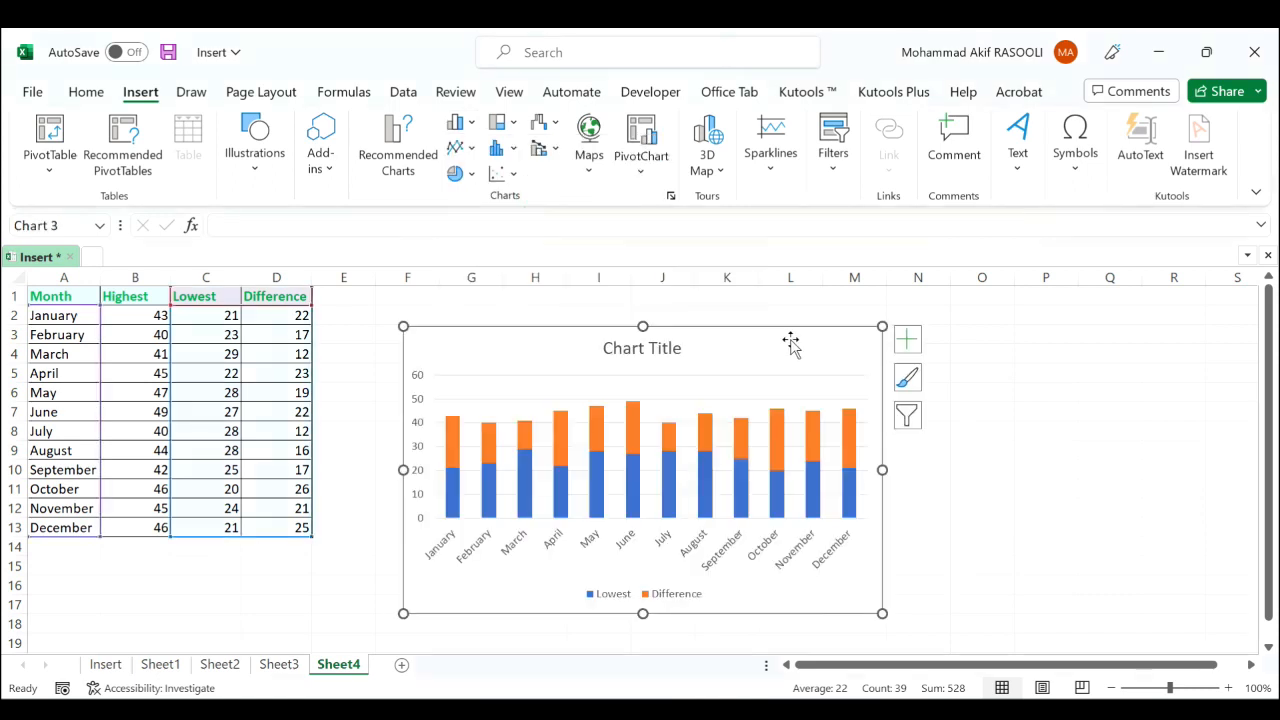
mouse_move(798, 345)
mouse_down()
mouse_move(817, 305)
mouse_move(814, 326)
mouse_up()
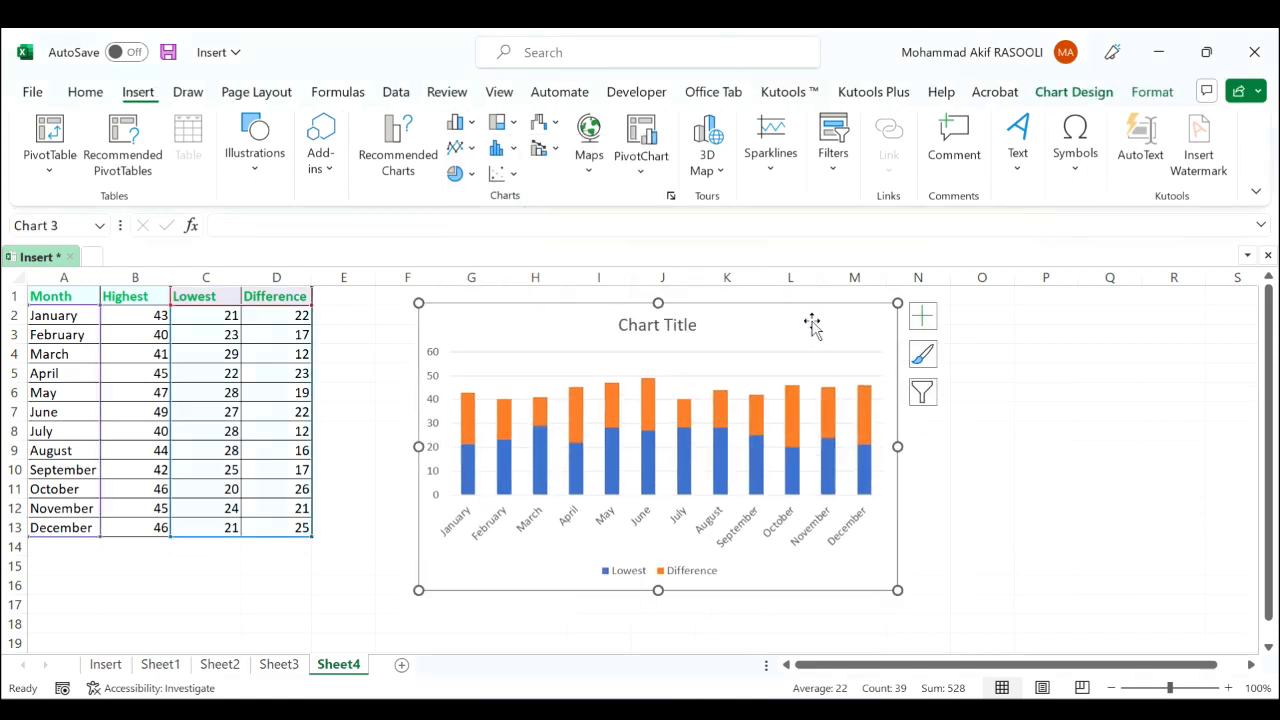
Set the Lowest series in the stacked column chart to No Fill and No Outline, then deselect the chart
click(727, 466)
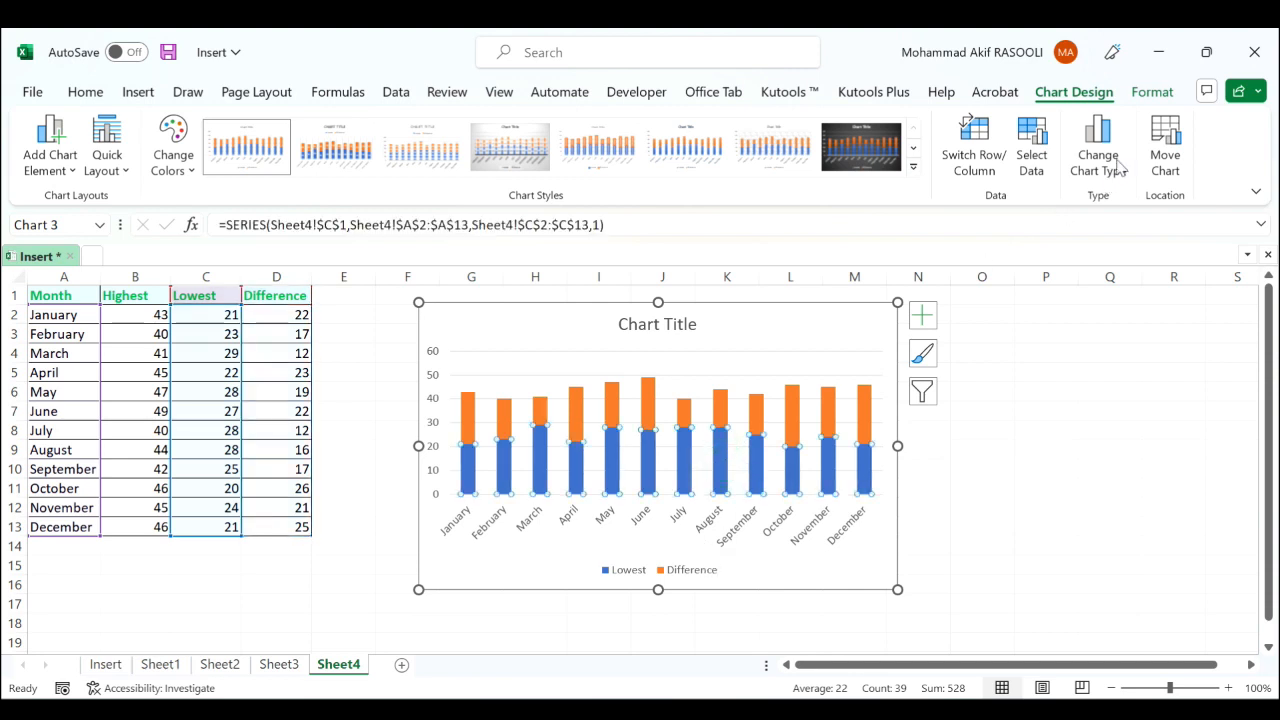
click(1152, 92)
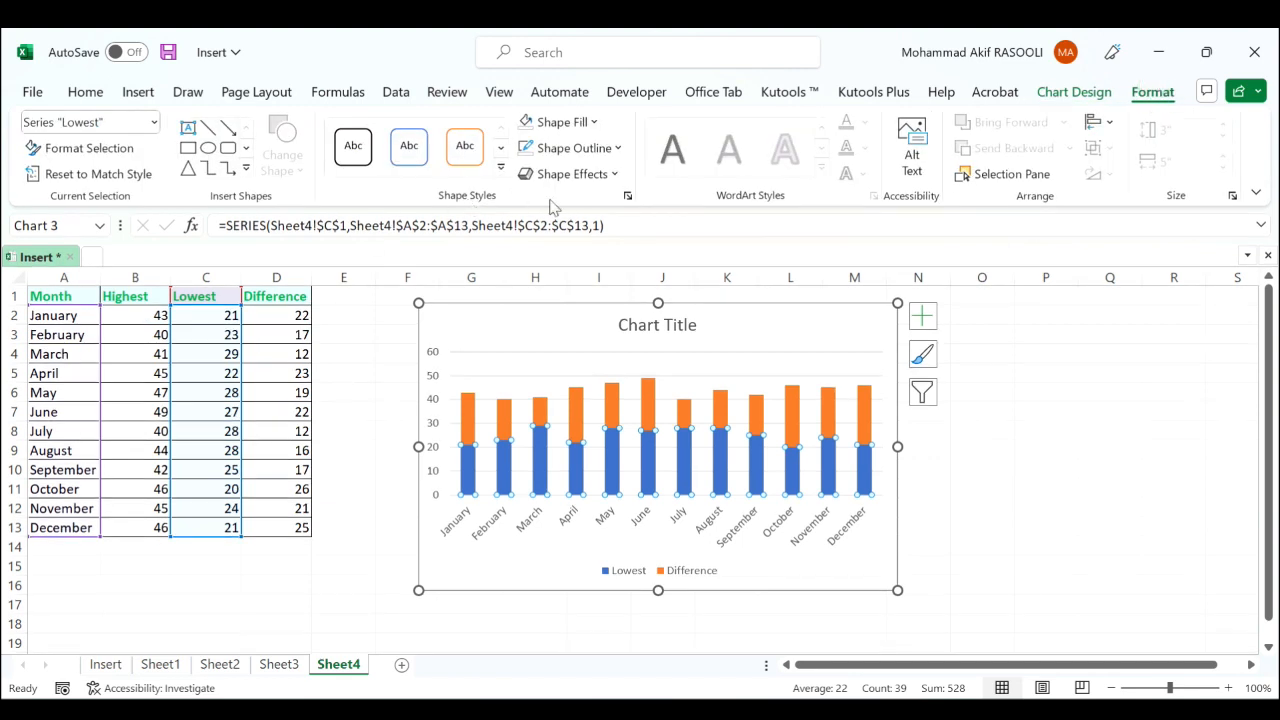
click(597, 123)
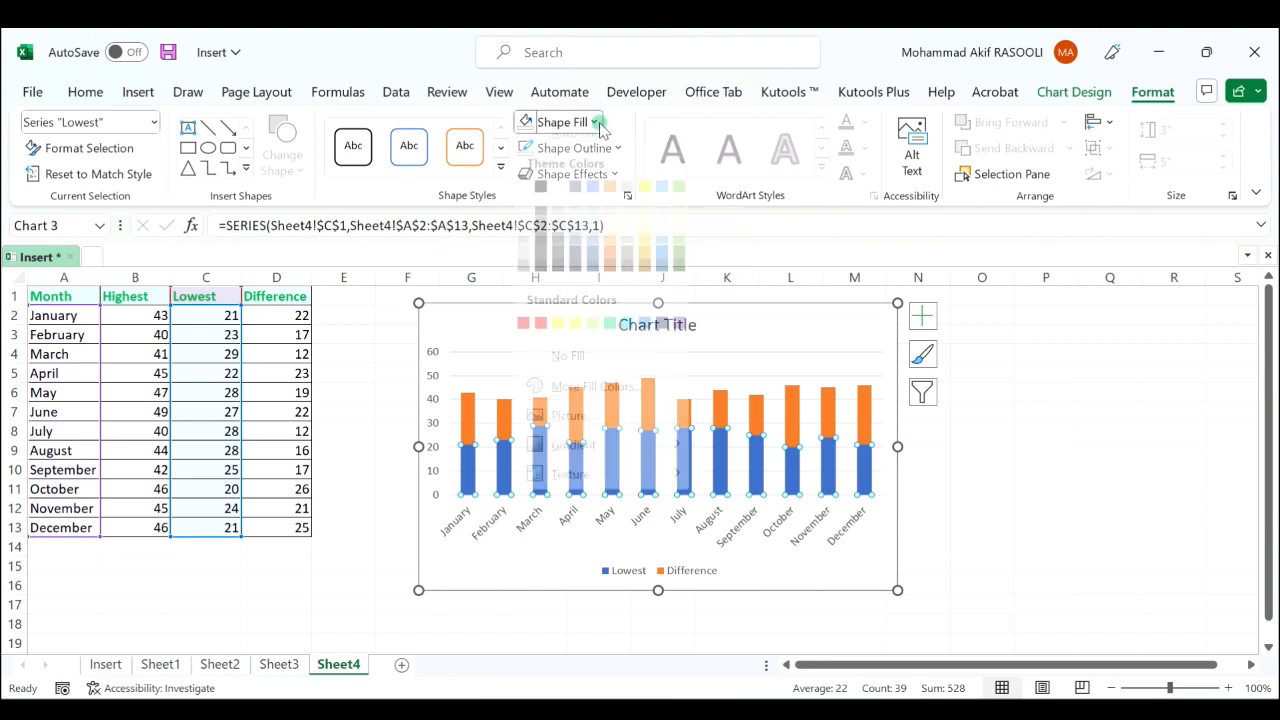
click(580, 372)
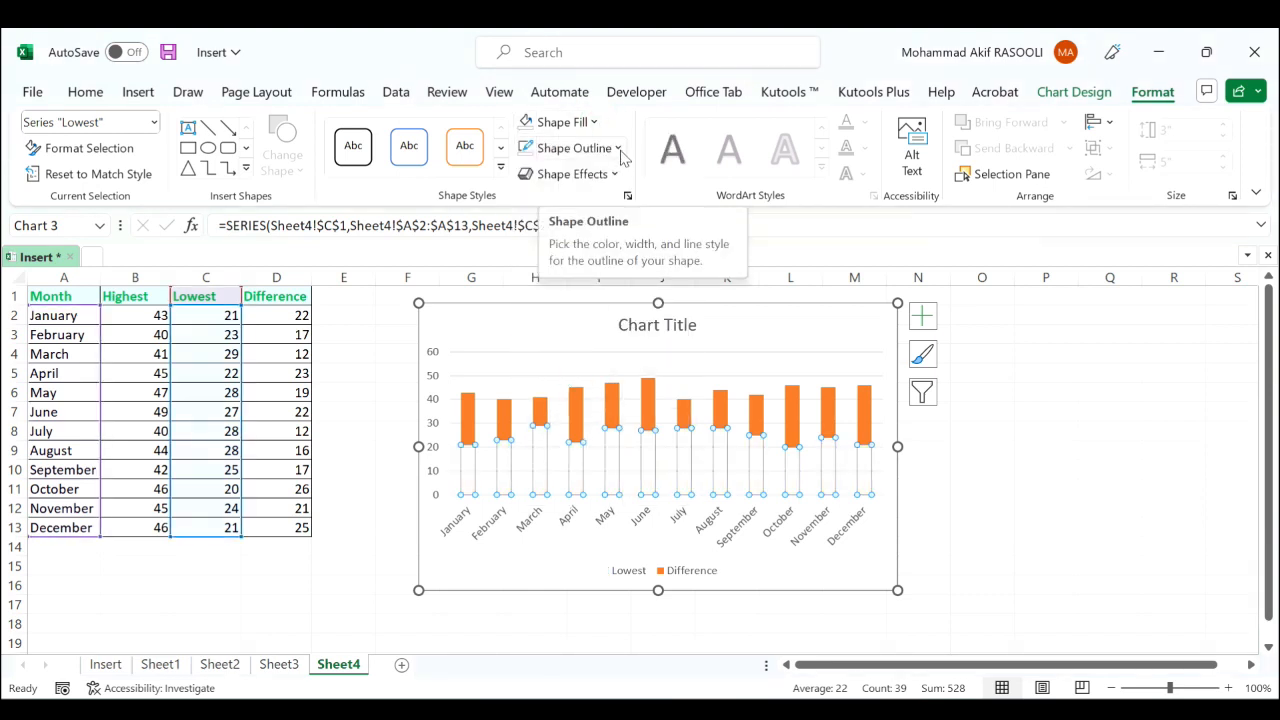
click(619, 150)
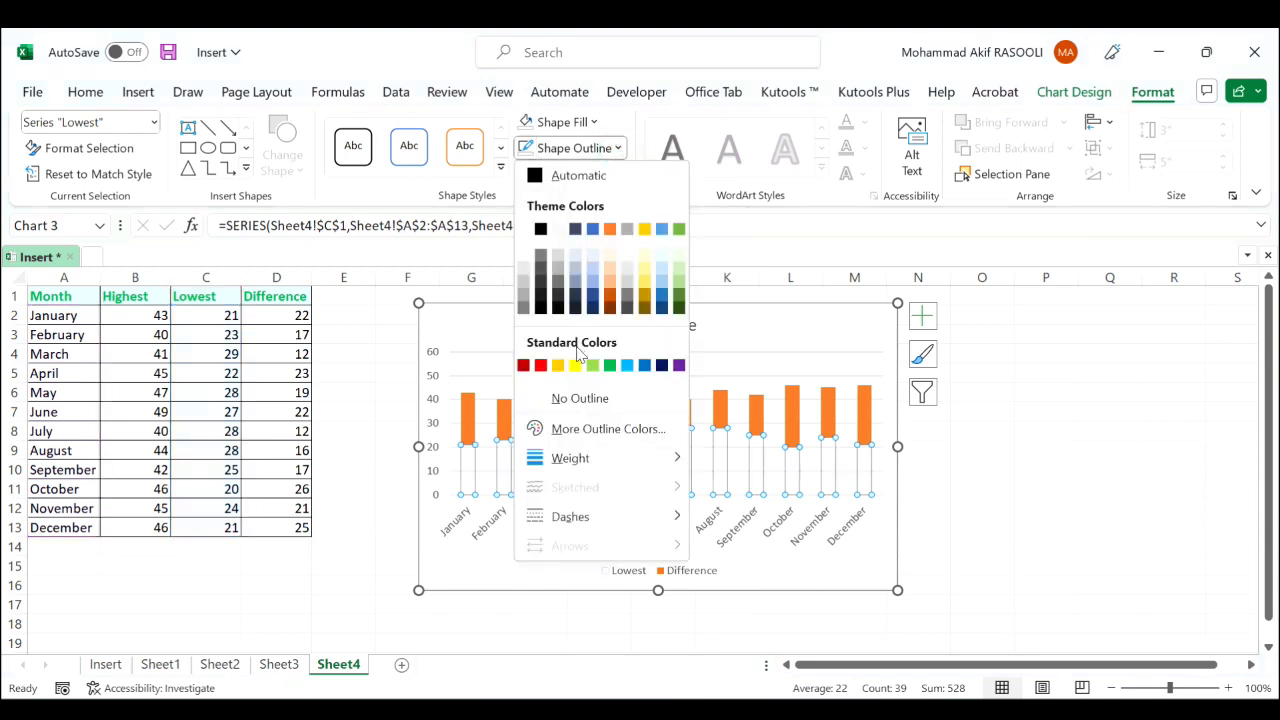
click(587, 400)
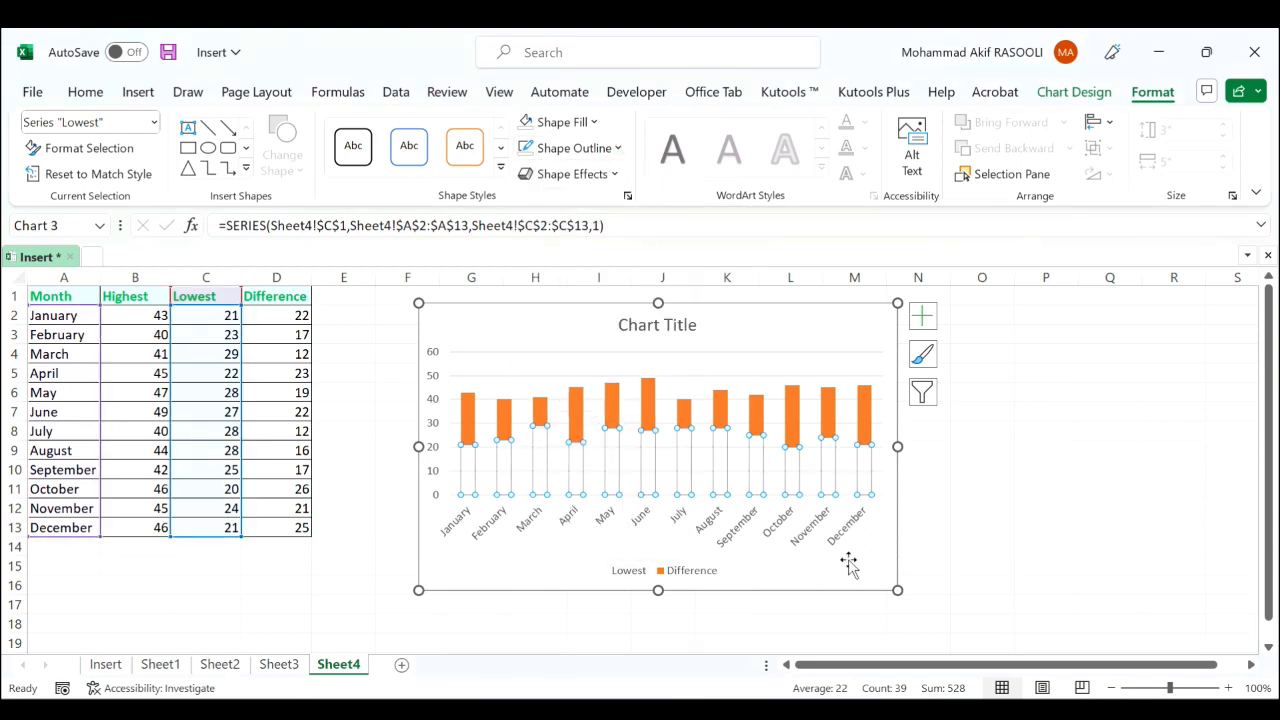
click(969, 527)
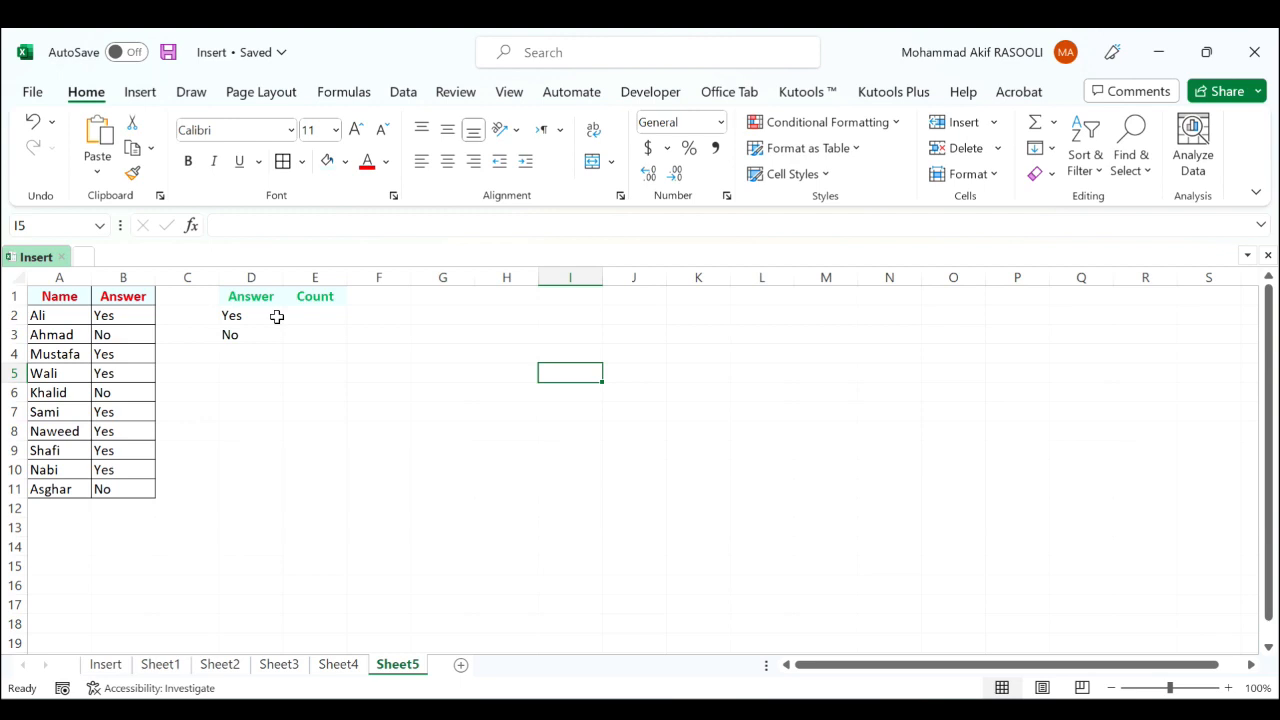
Enter =COUNTIF(B2:B11,D2) in E2 on Sheet5 to count the Yes answers
click(310, 316)
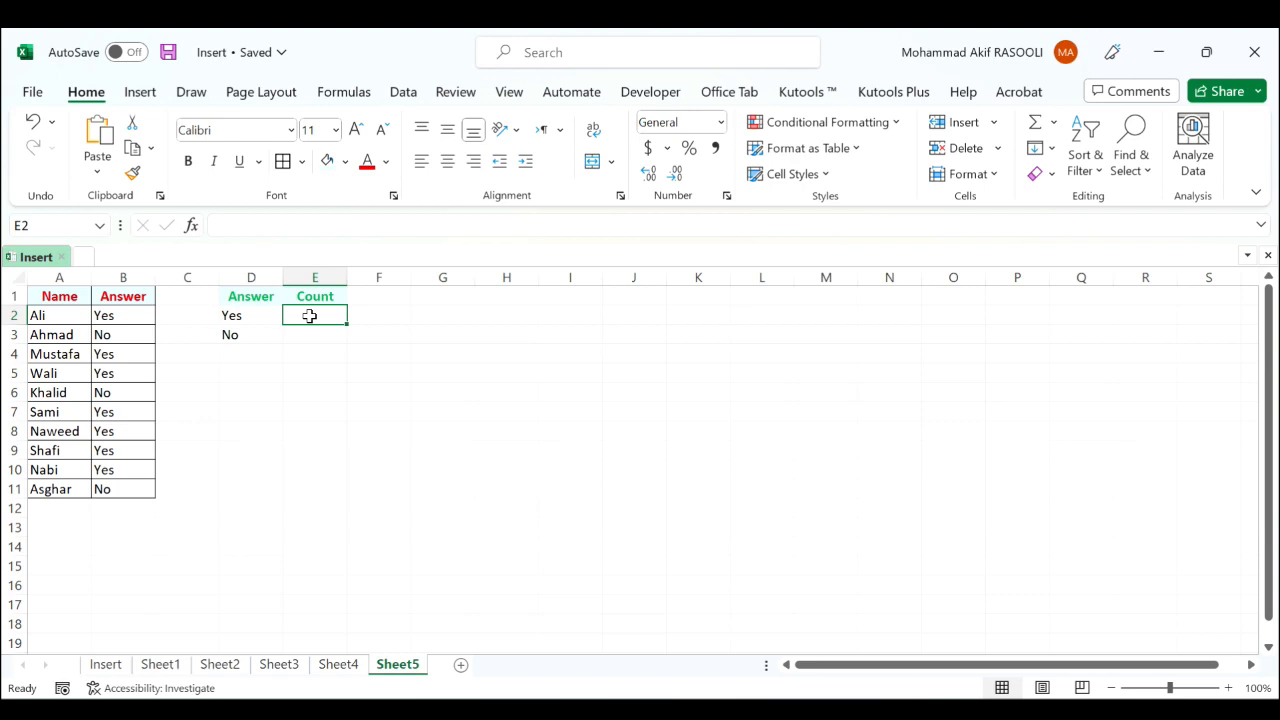
text(=coun)
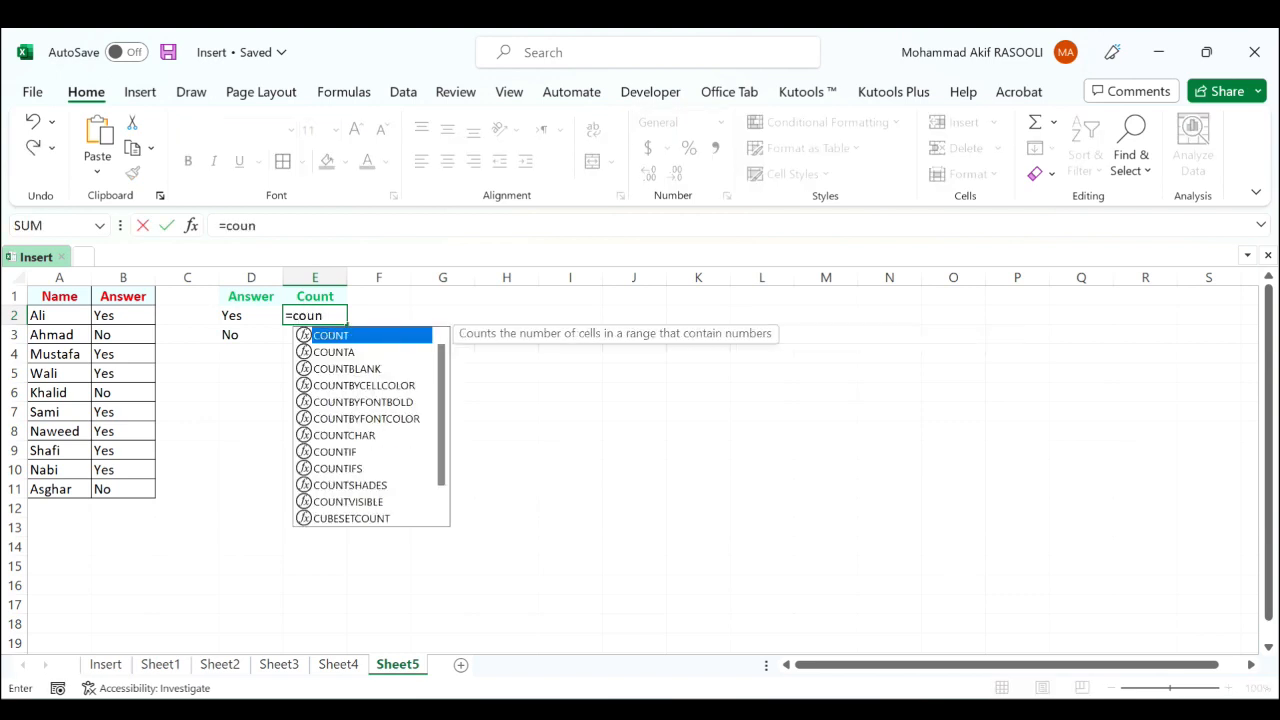
text(tif)
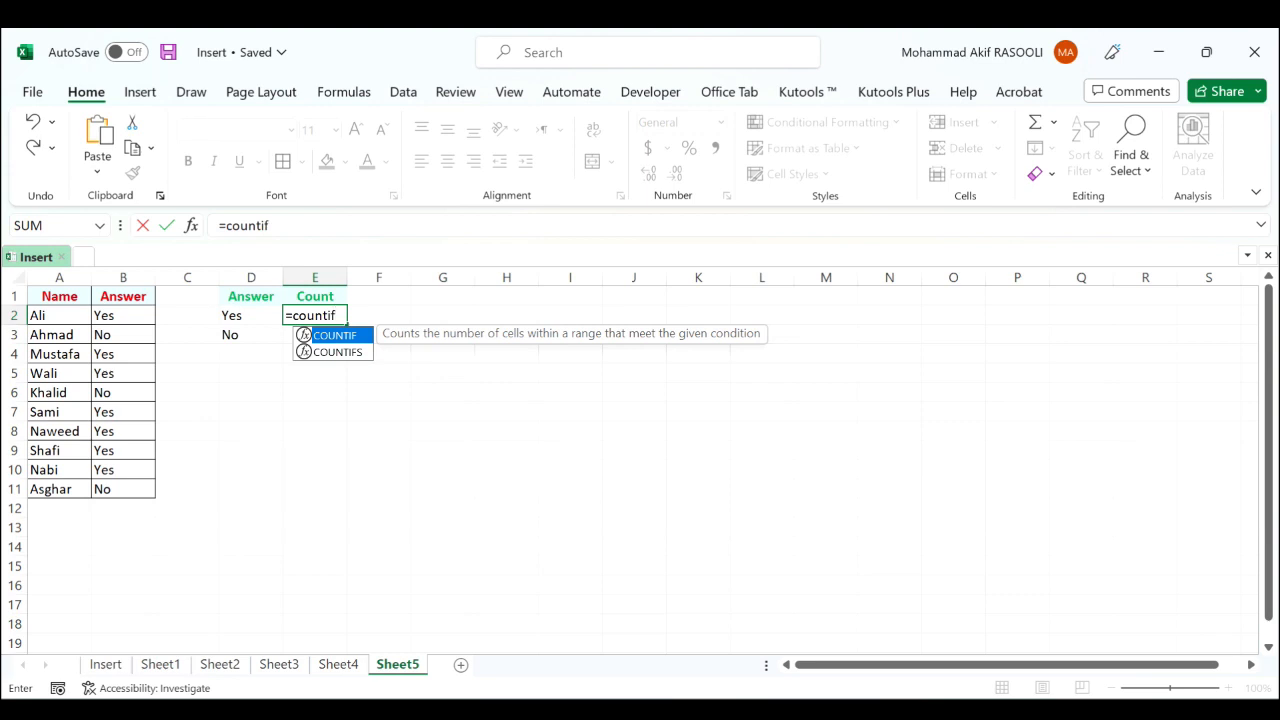
key(Tab)
drag(140, 314, 142, 490)
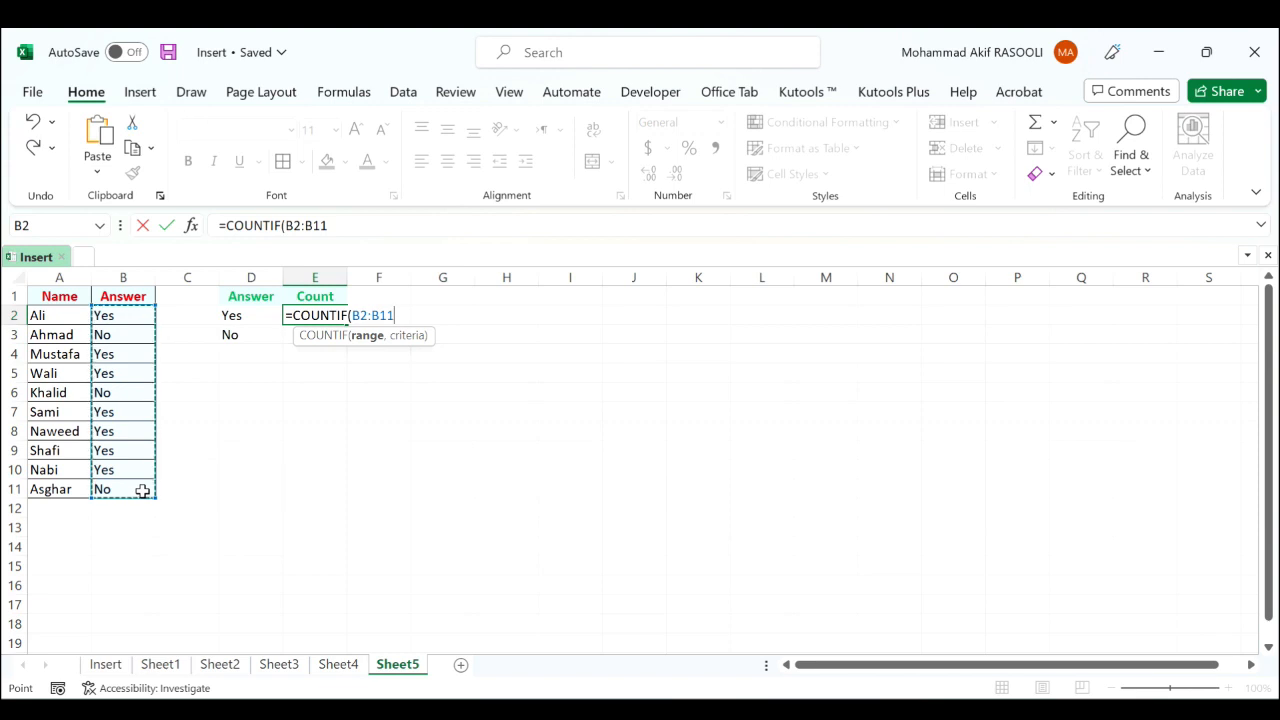
text(,)
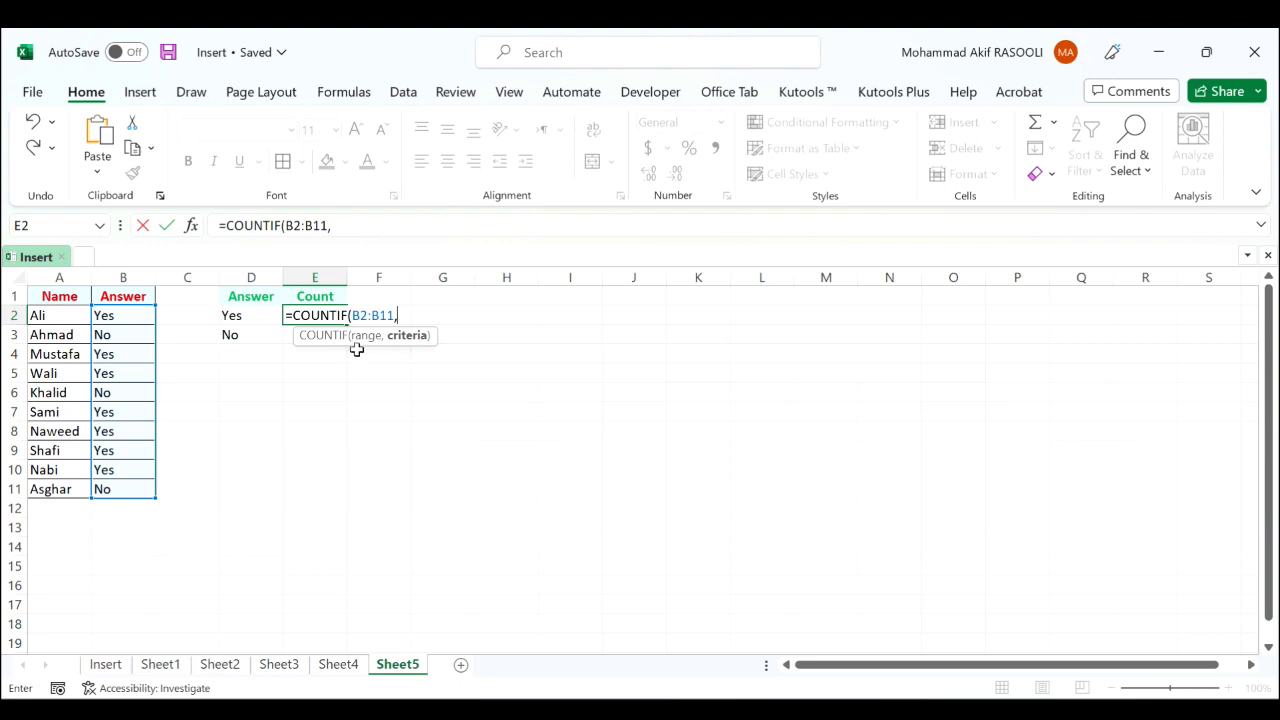
click(246, 318)
text())
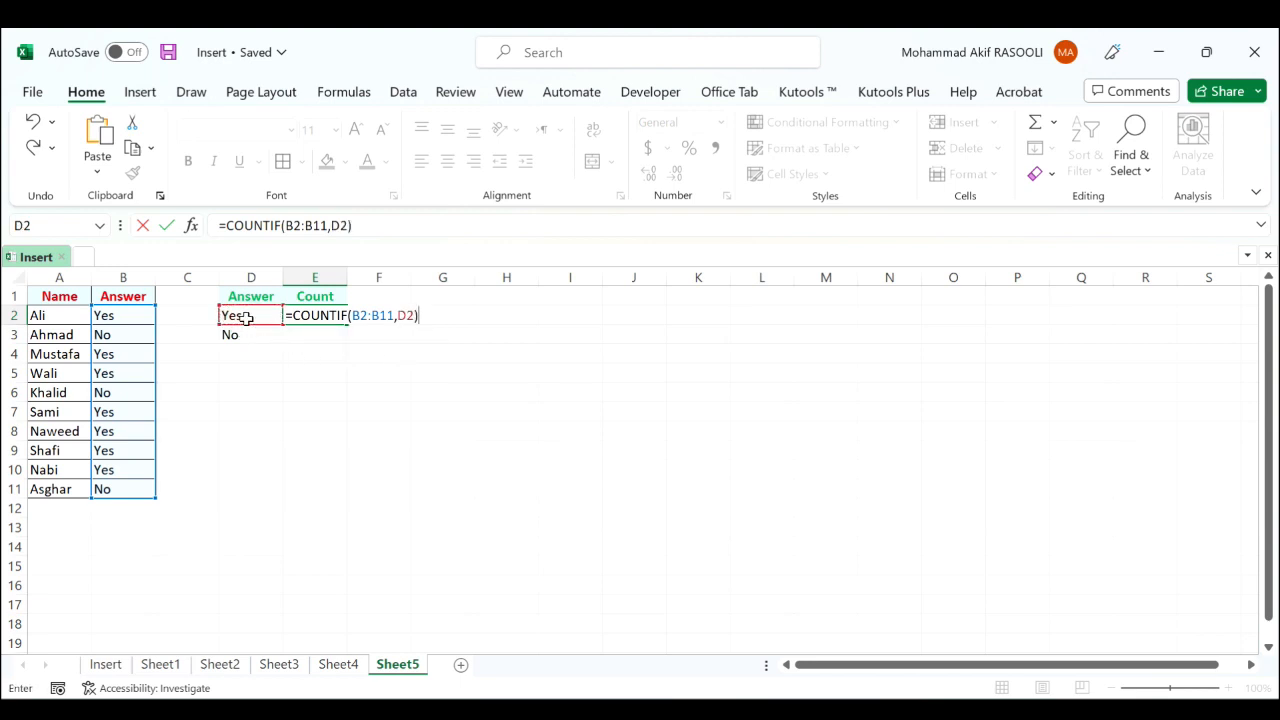
key(Return)
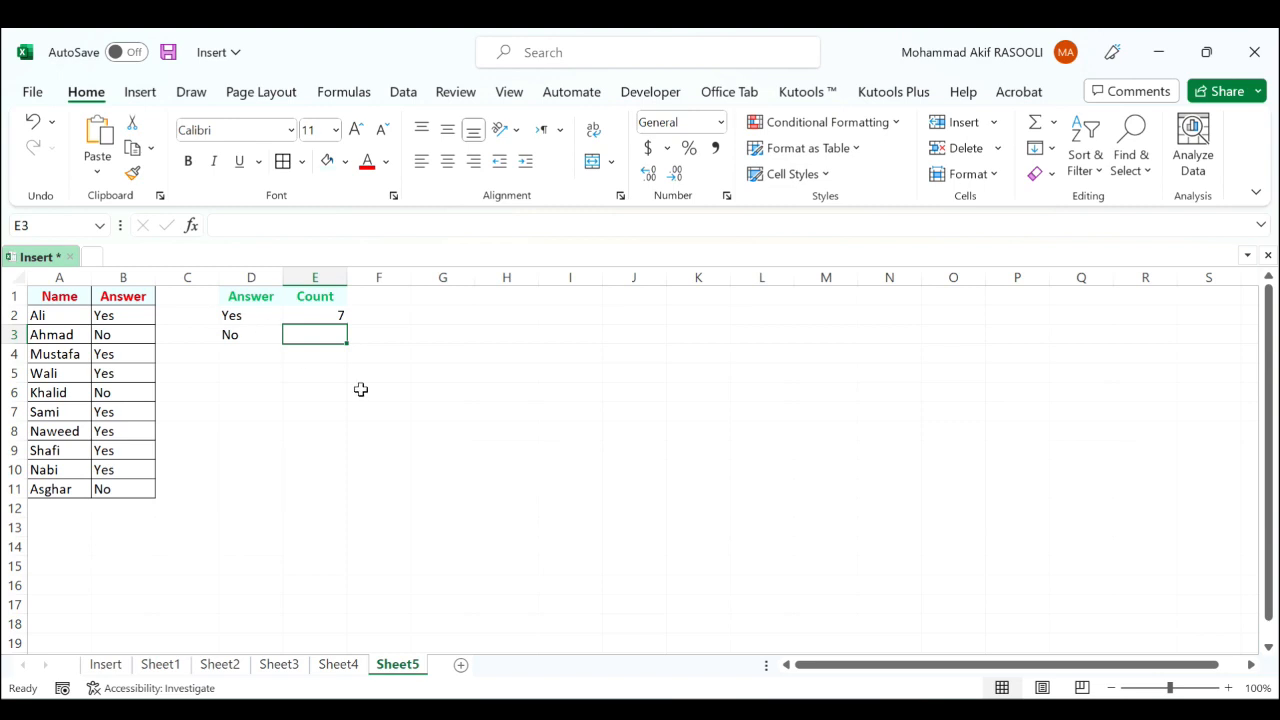
Enter a COUNTIF formula in E3 with range B2:B11 and criteria D3 to count the No answers
text(=cou)
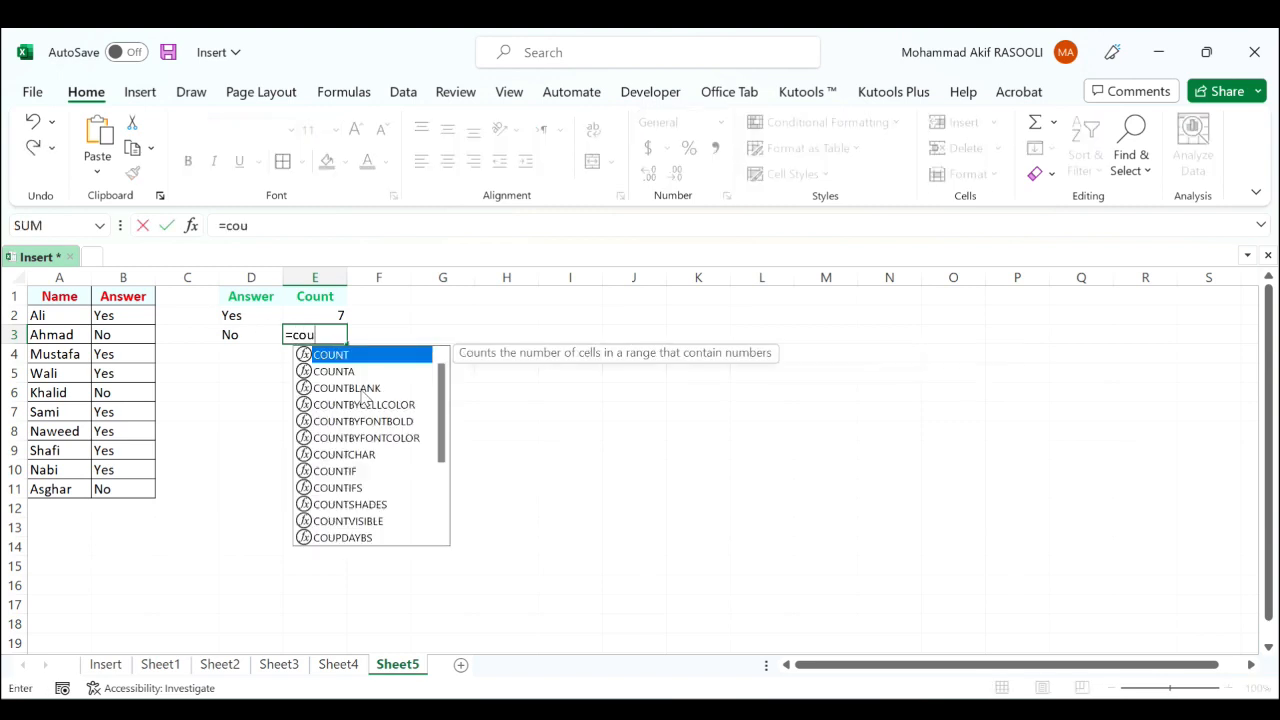
text(ntif)
key(Tab)
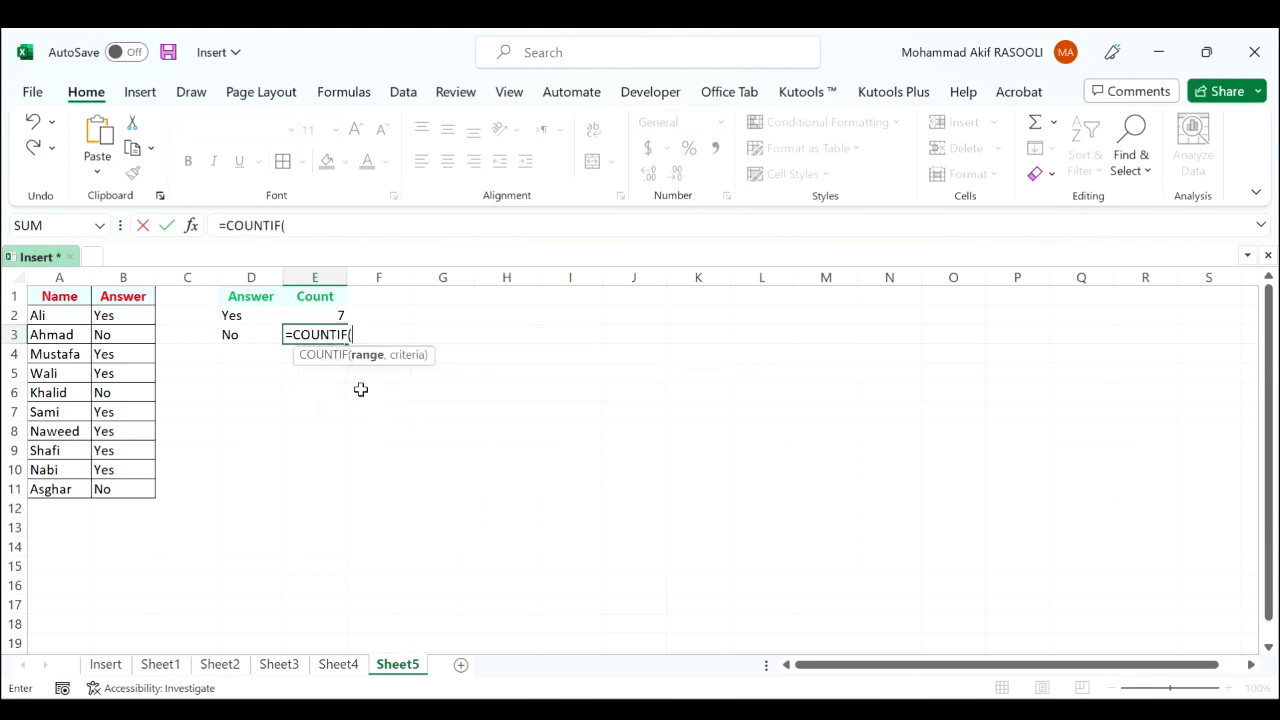
drag(125, 316, 131, 486)
text(,)
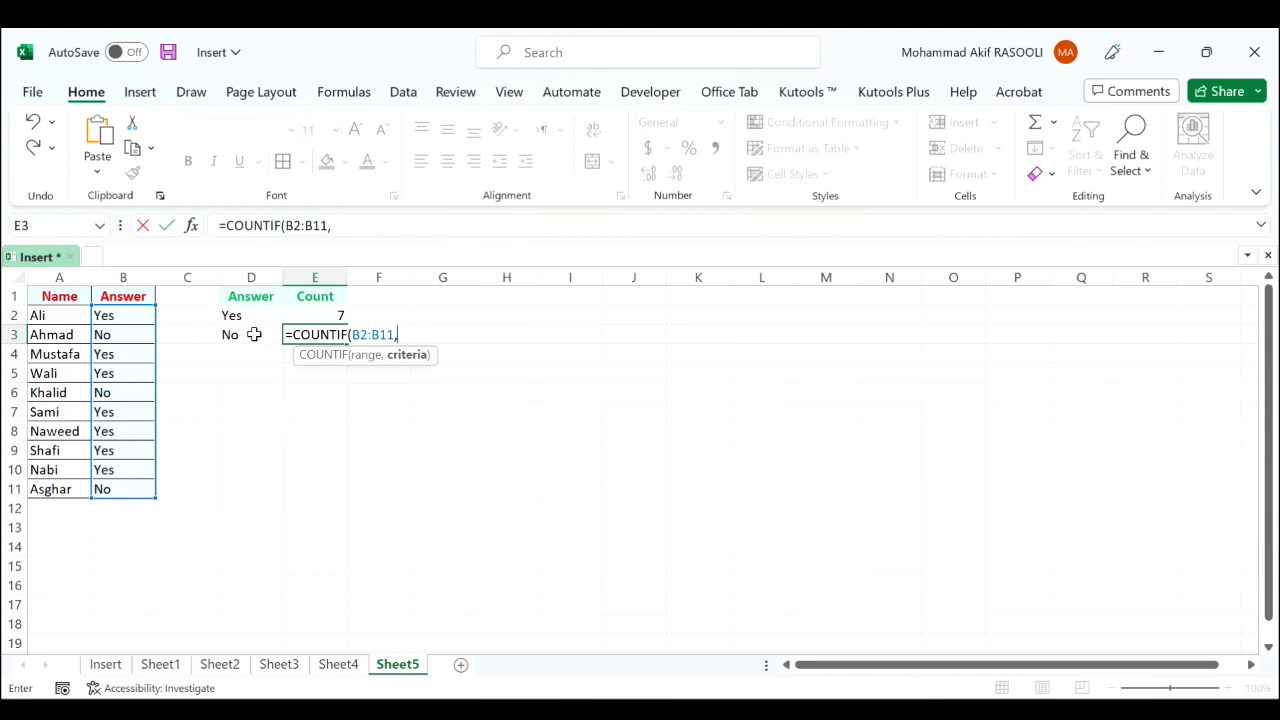
click(254, 334)
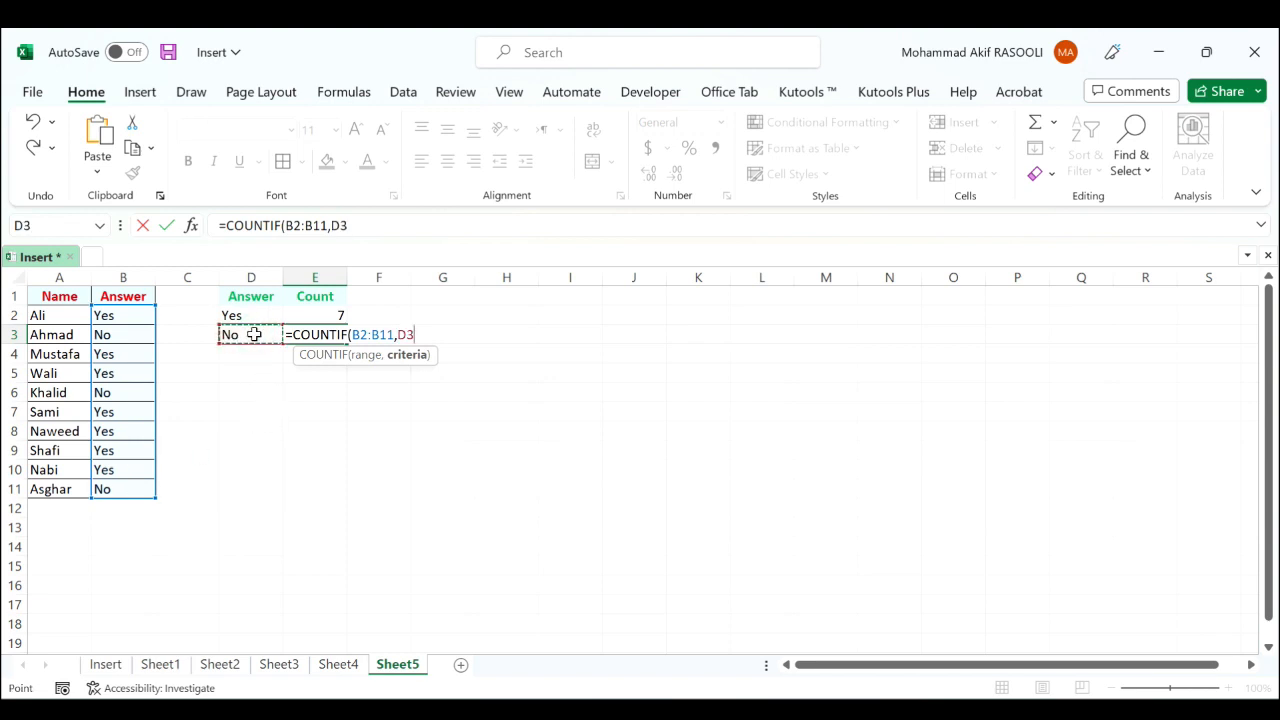
key(Return)
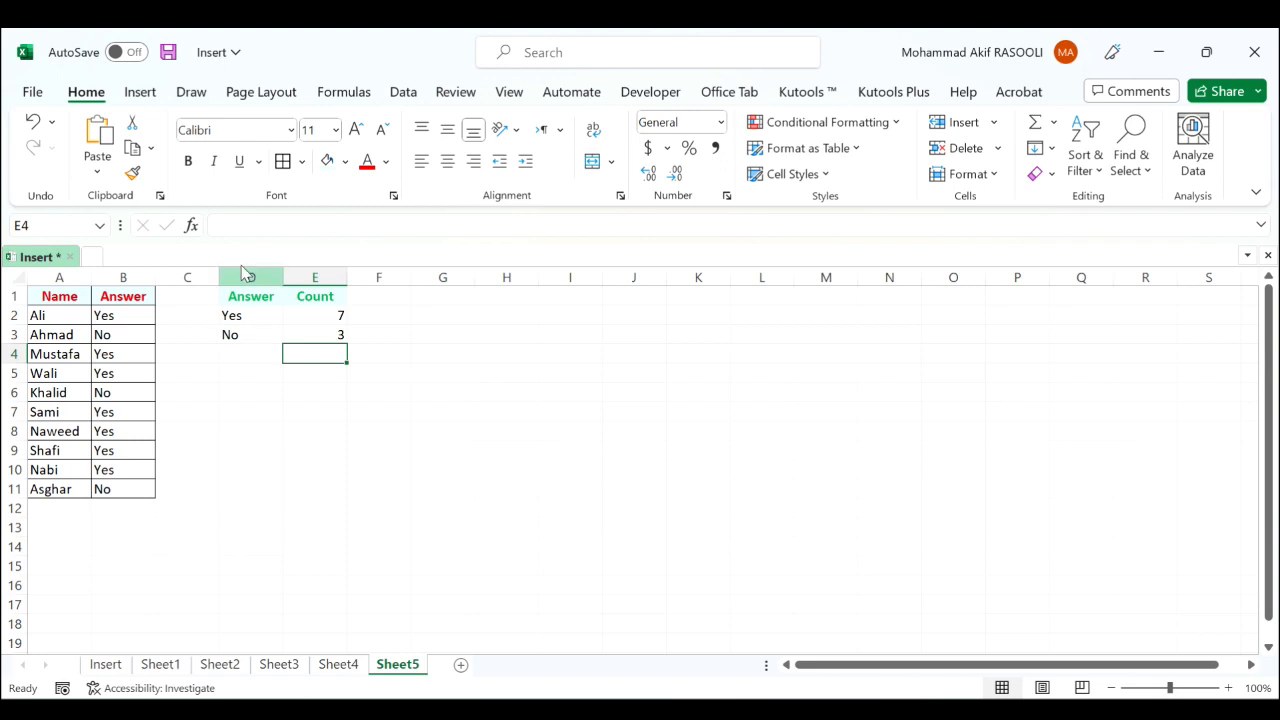
Insert a 2-D pie chart from the Answer and Count summary in D1:E3
click(313, 314)
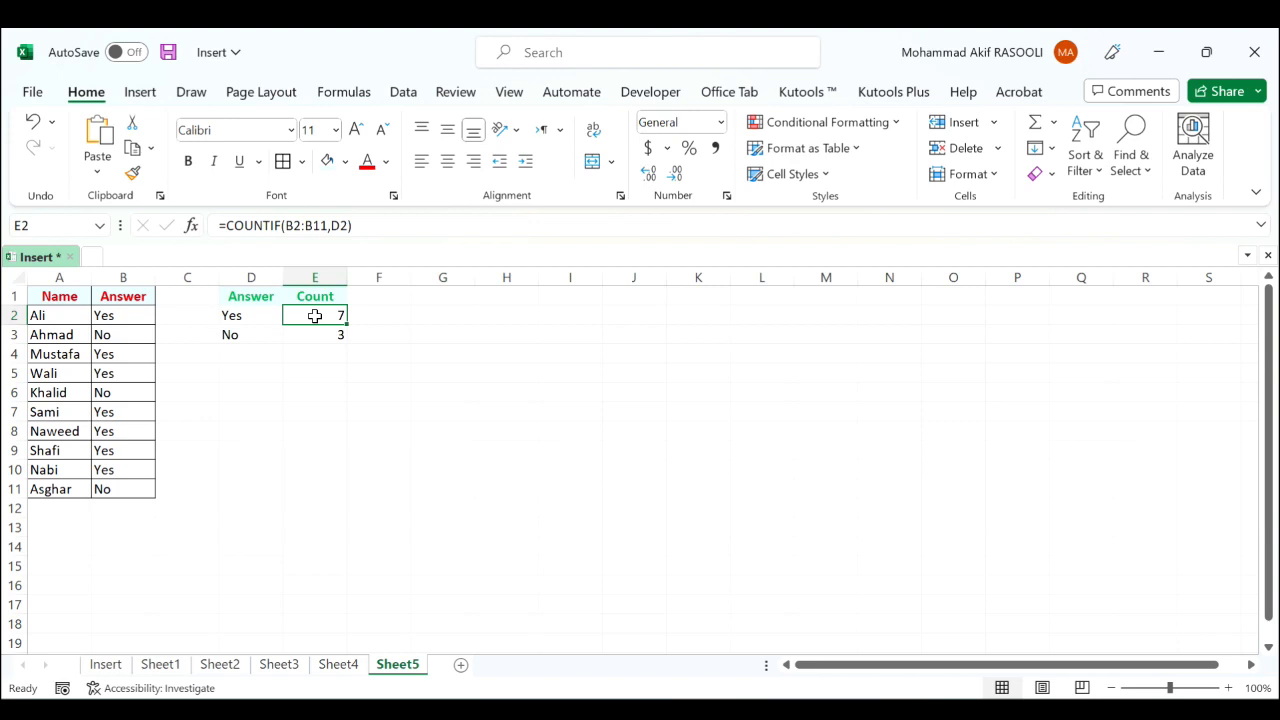
drag(251, 297, 305, 345)
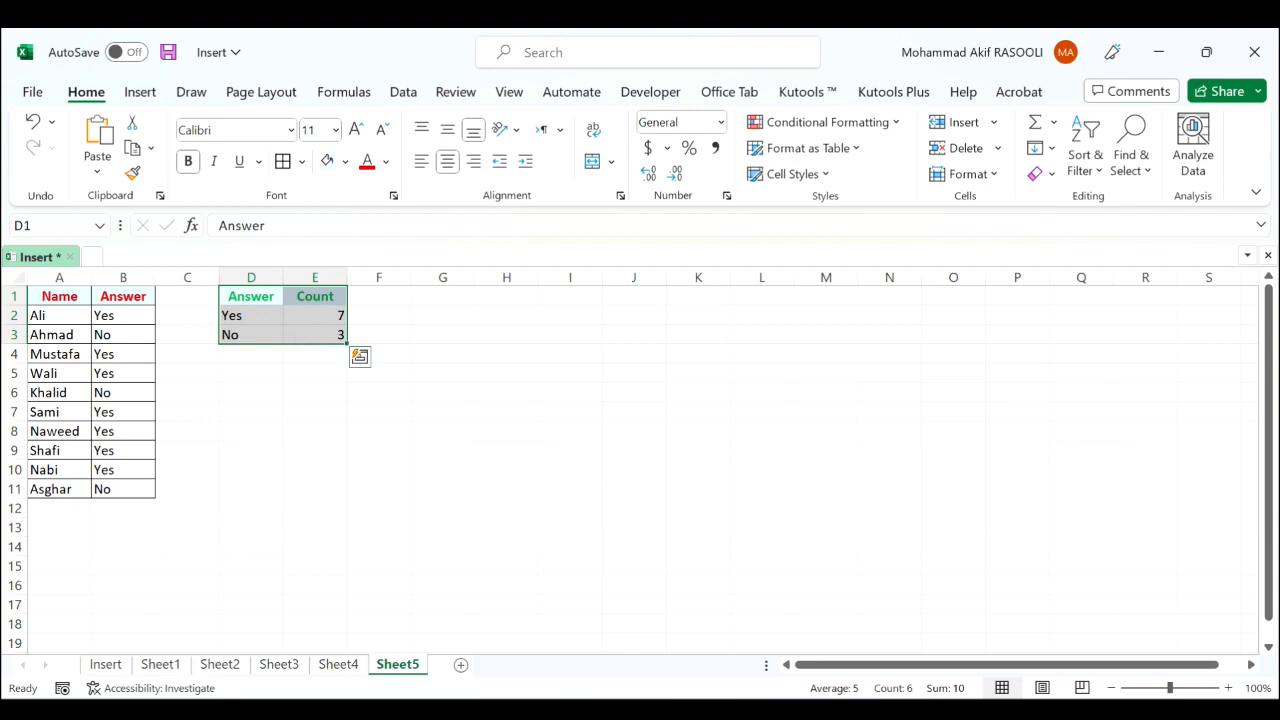
click(146, 96)
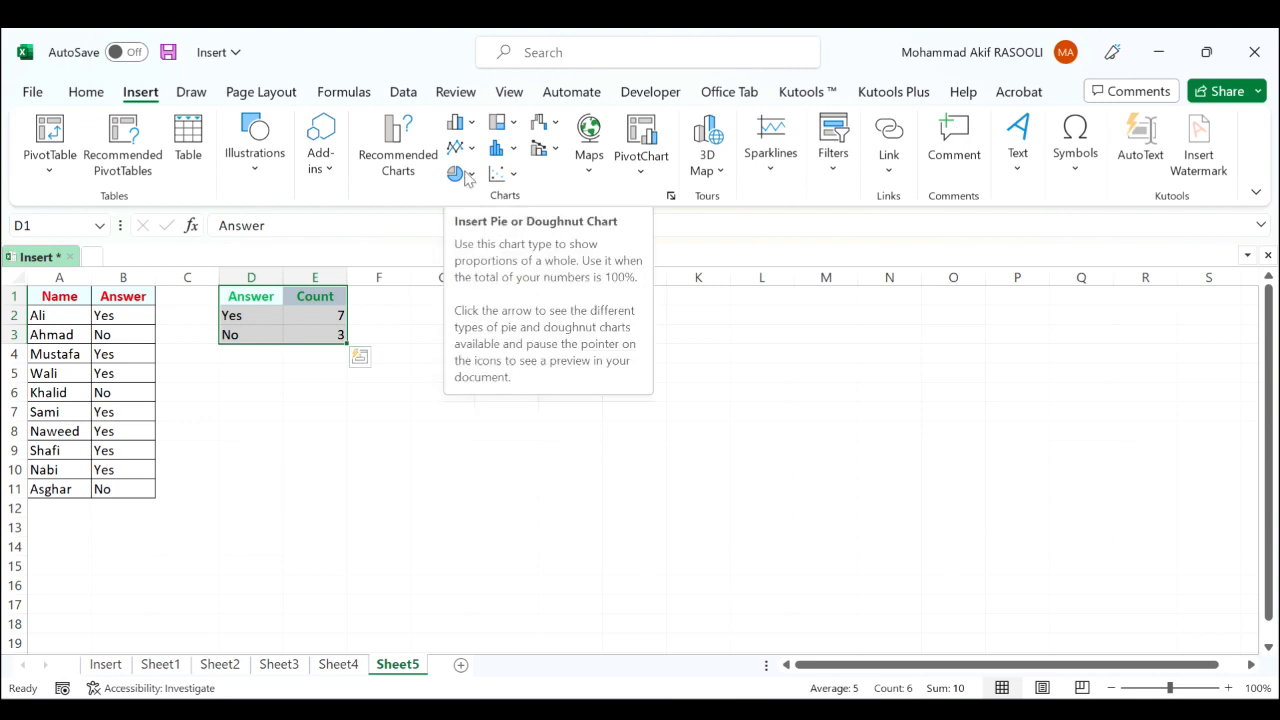
click(471, 177)
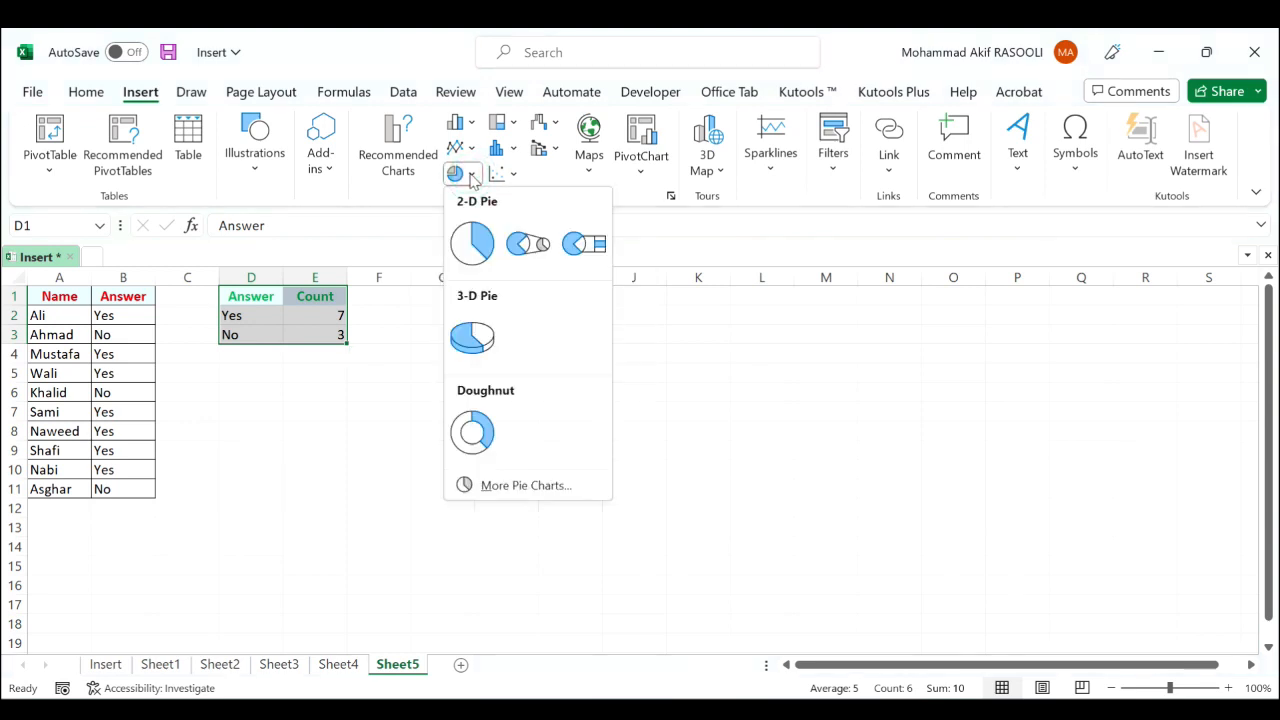
click(473, 243)
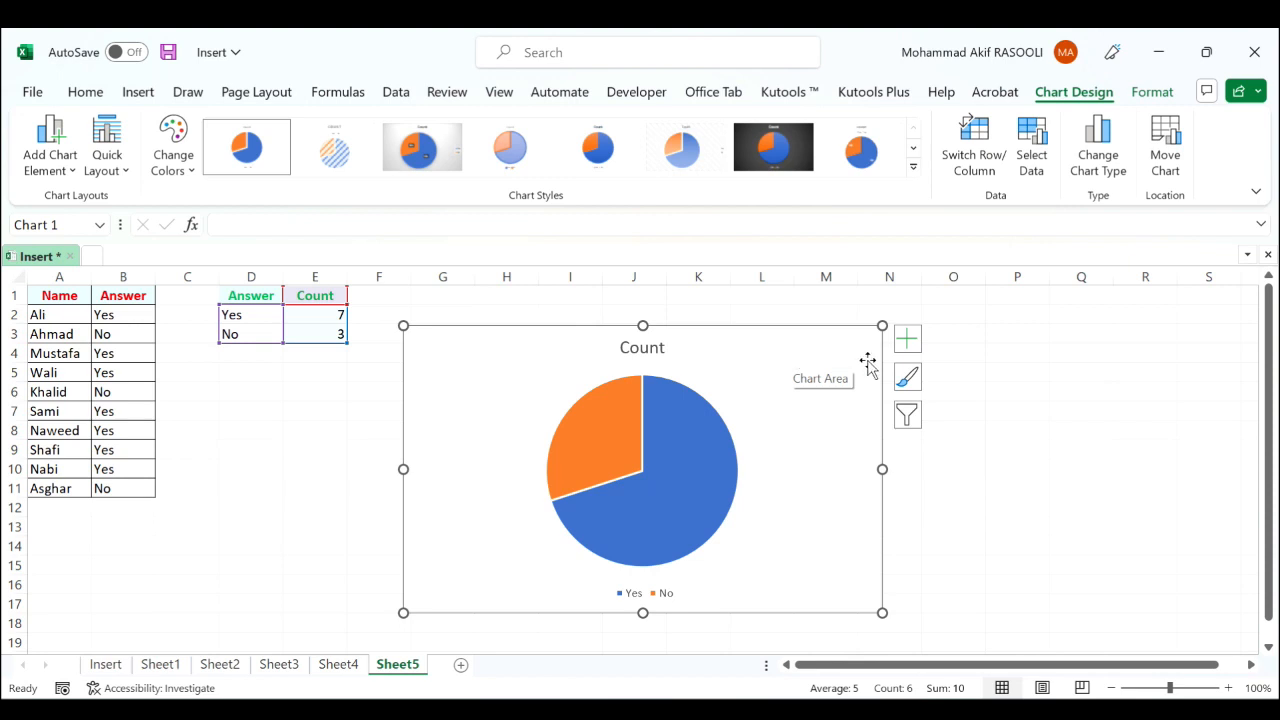
Add data labels to the Count pie chart and deselect the chart
click(917, 356)
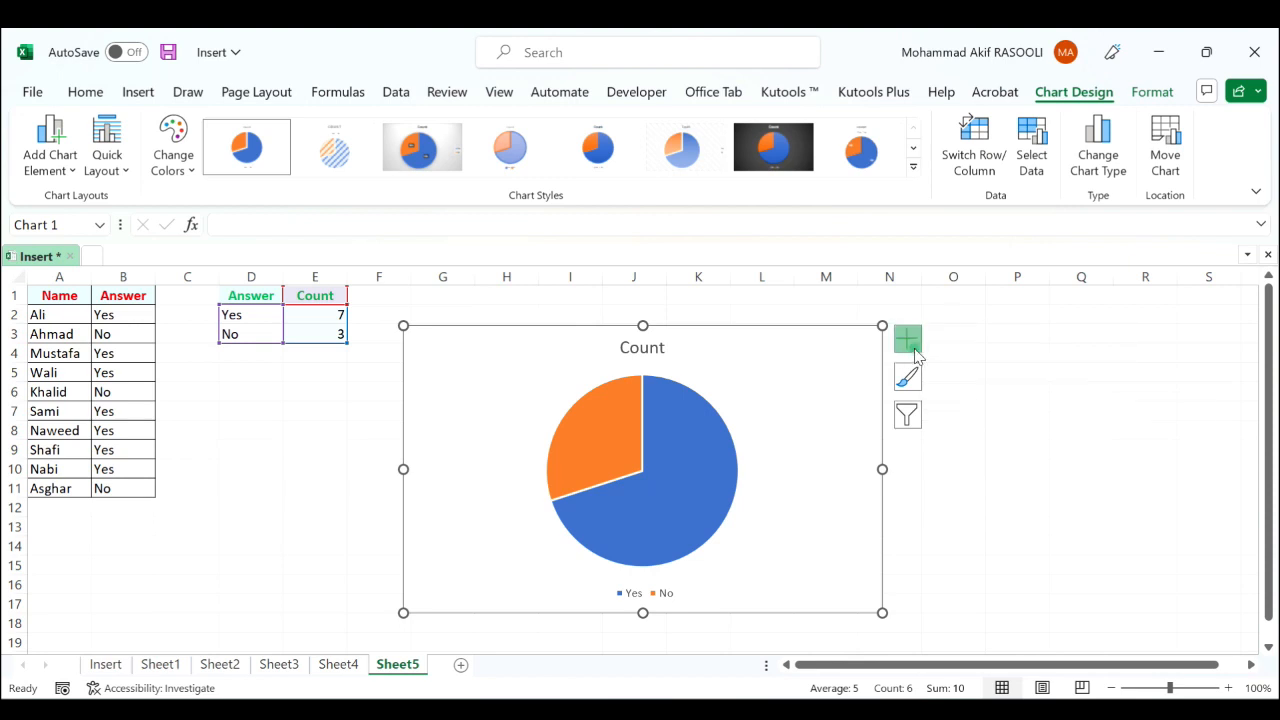
click(950, 390)
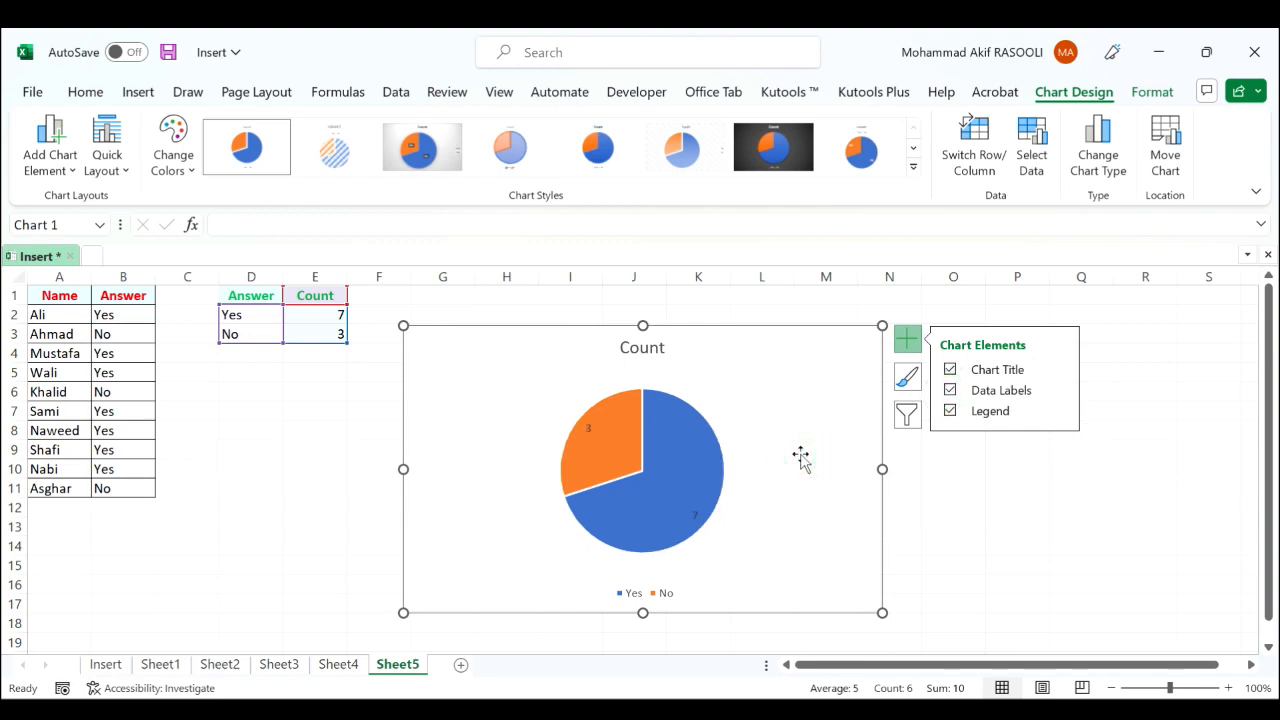
click(981, 501)
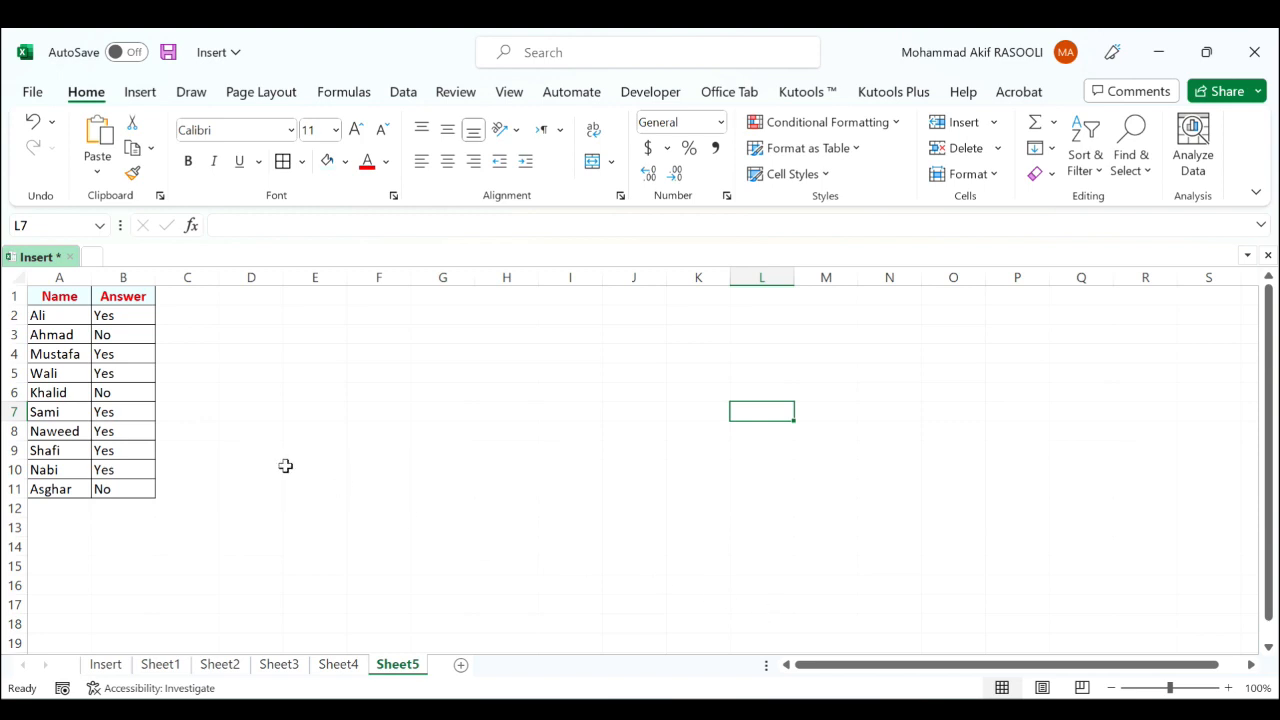
Insert a PivotChart from the Name and Answer data in A1:B11, placed on the existing worksheet at Sheet5!$D$1
drag(71, 292, 126, 489)
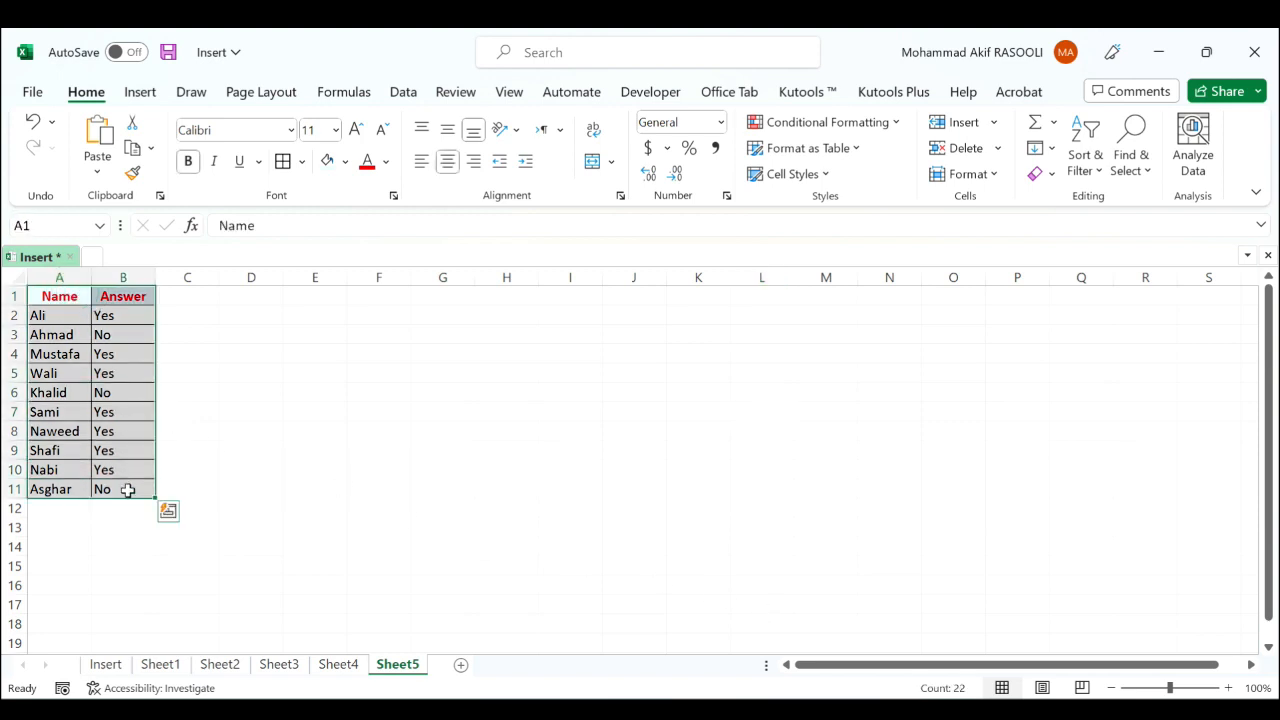
click(140, 91)
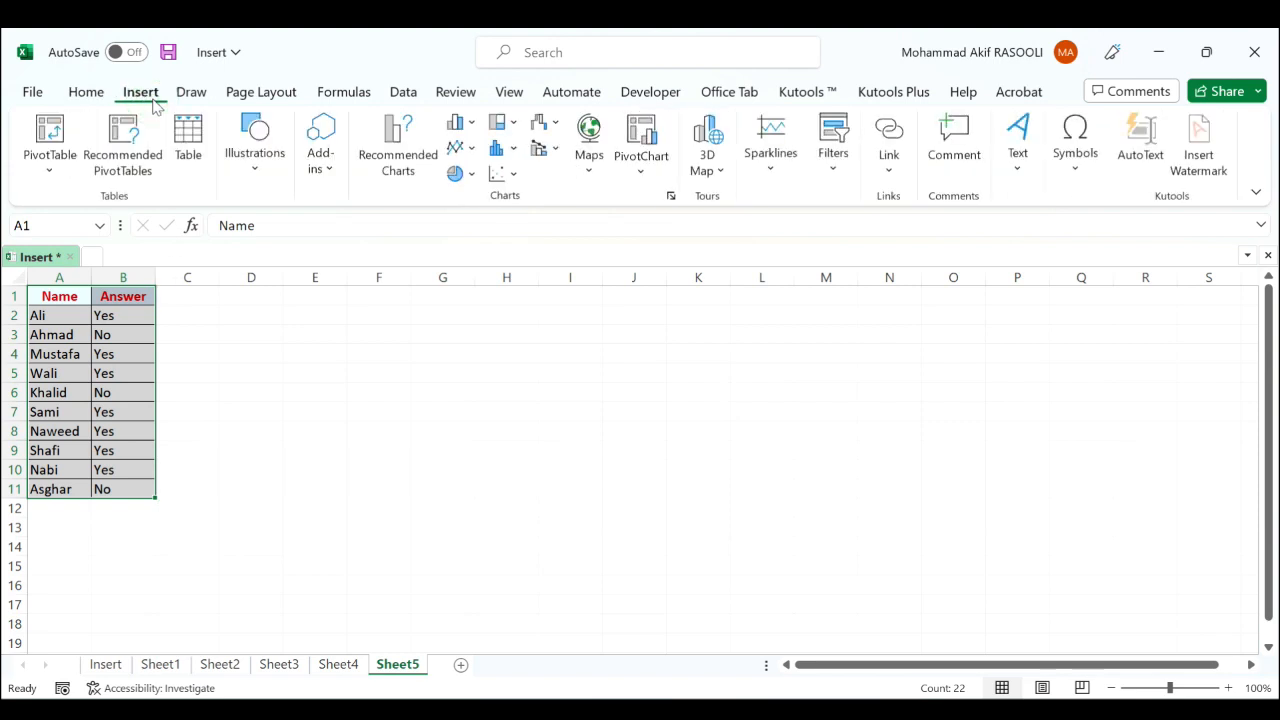
click(652, 178)
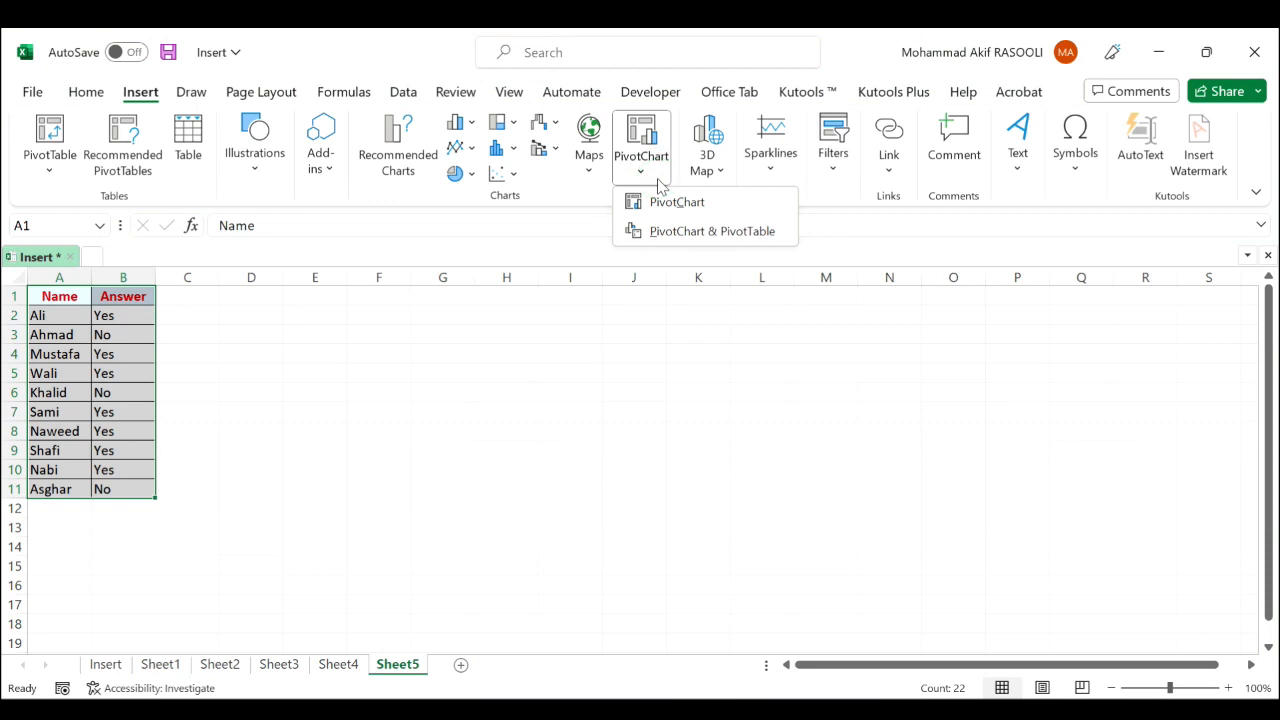
click(744, 204)
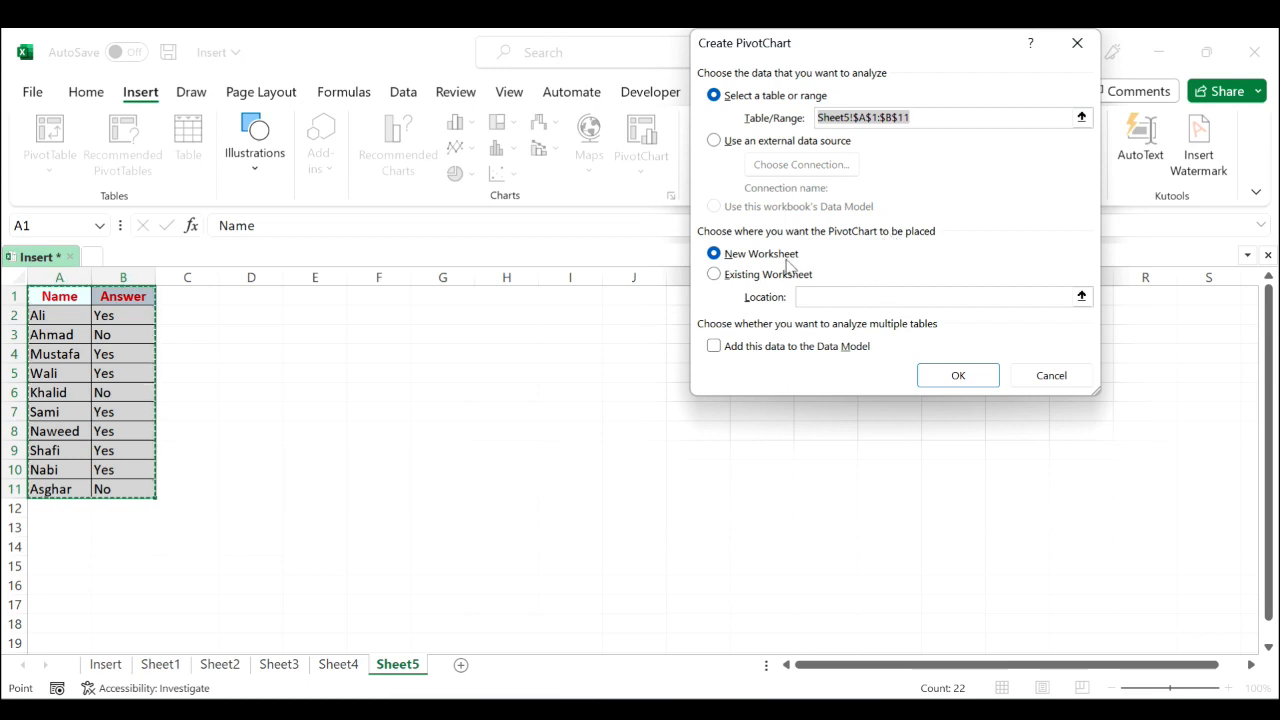
click(786, 274)
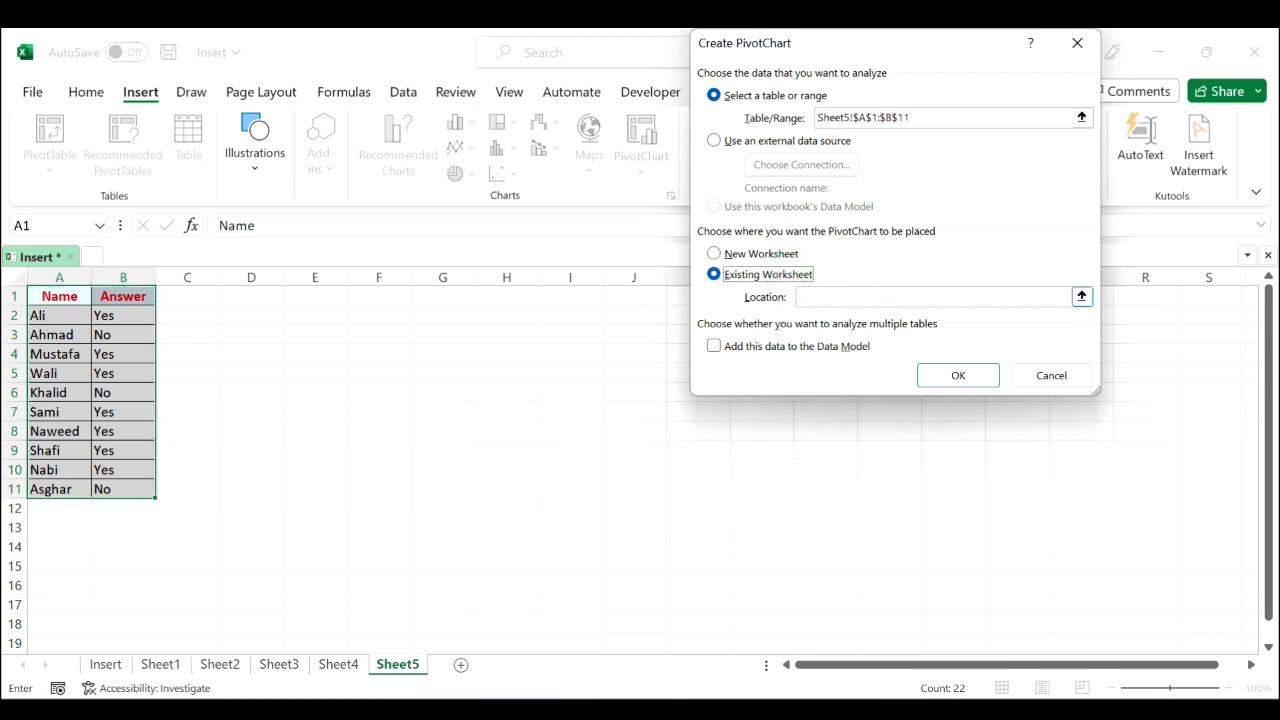
click(1081, 297)
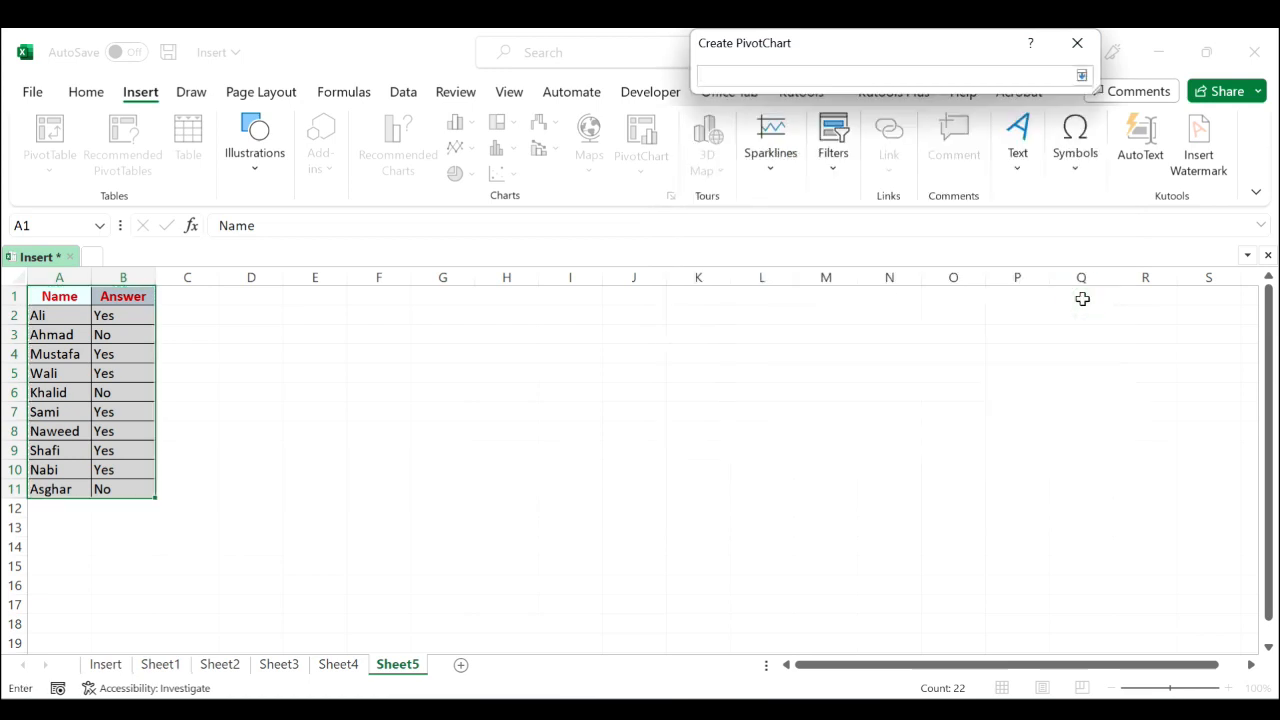
click(263, 292)
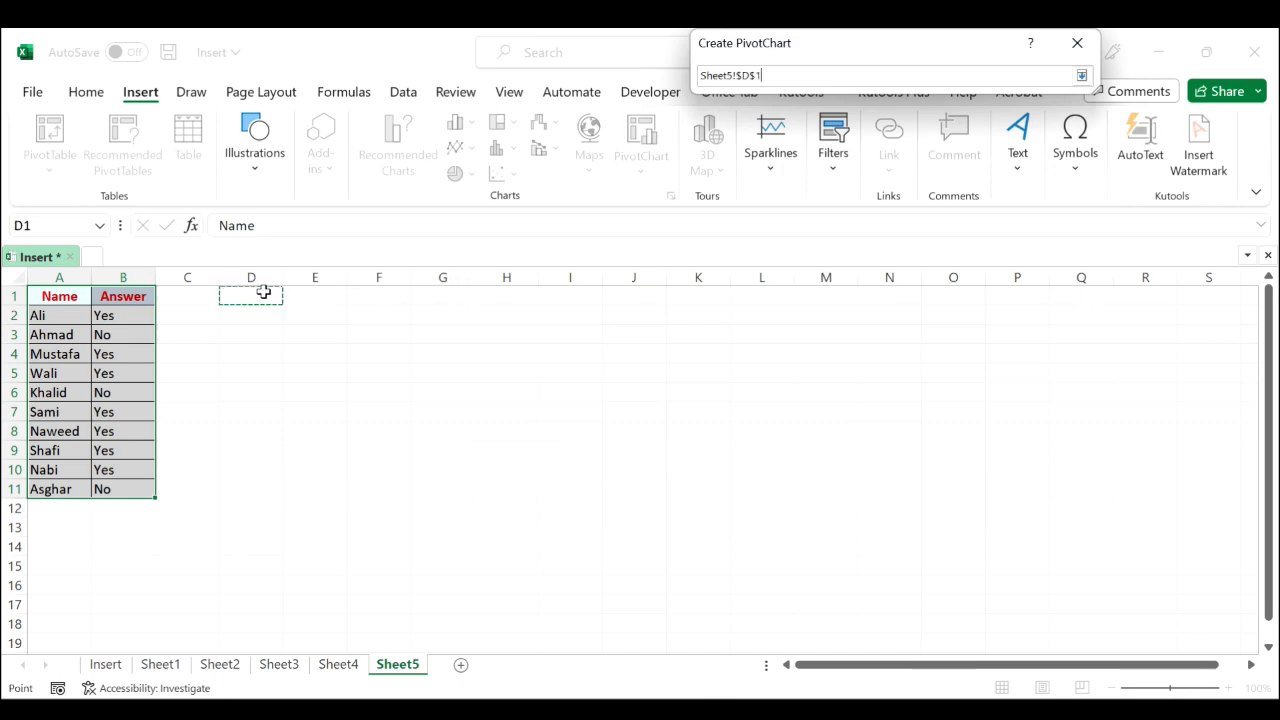
key(Return)
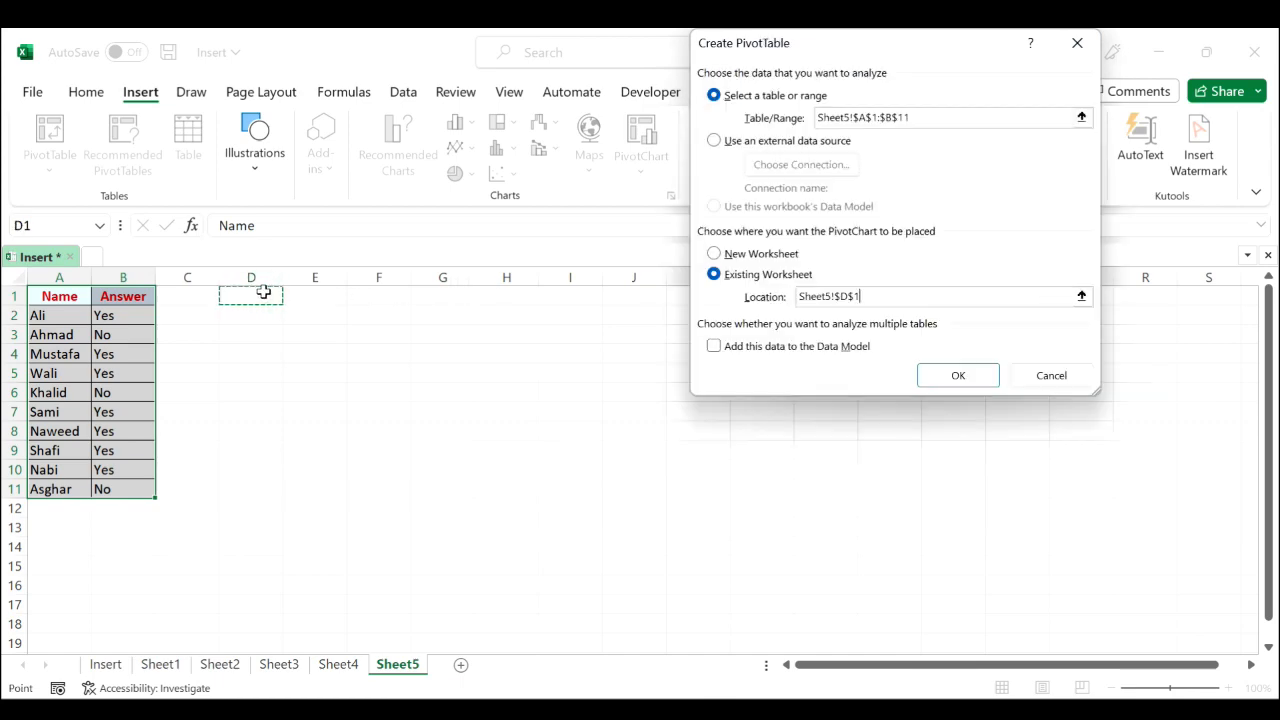
click(958, 376)
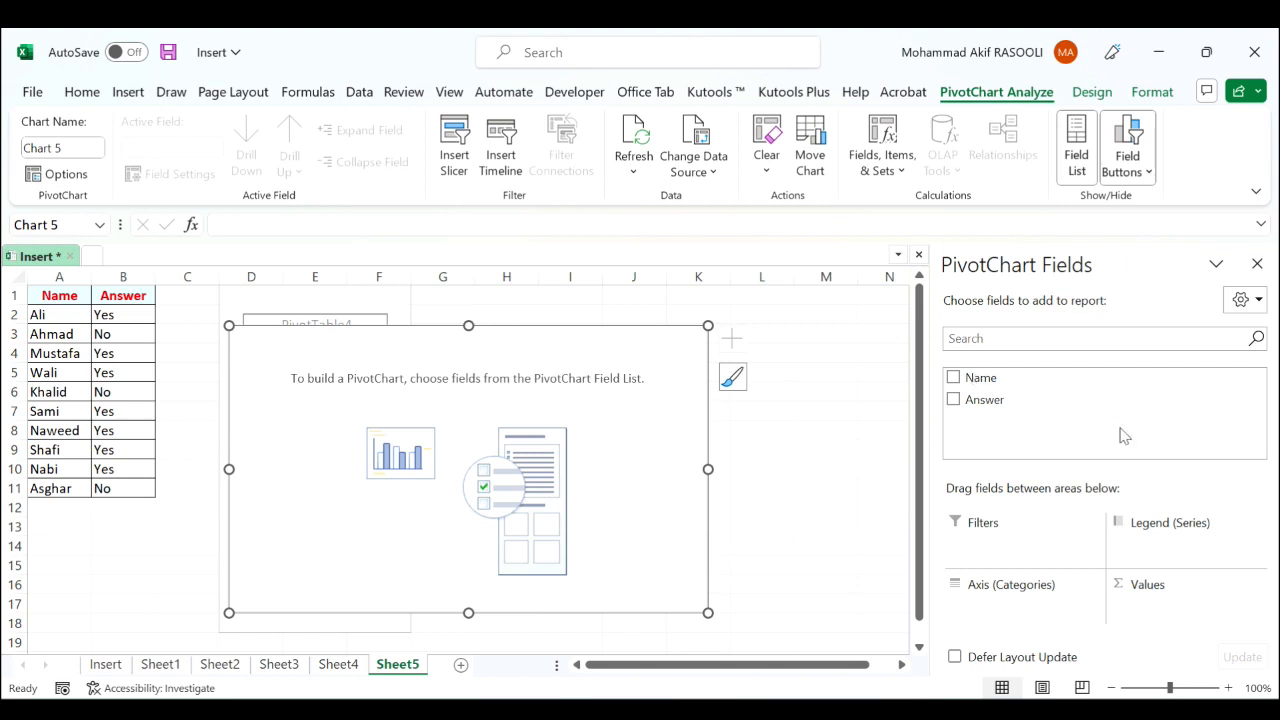
Set Answer as the PivotChart's axis category and Count of Answer as its values, and close the field list
drag(1051, 399, 1043, 608)
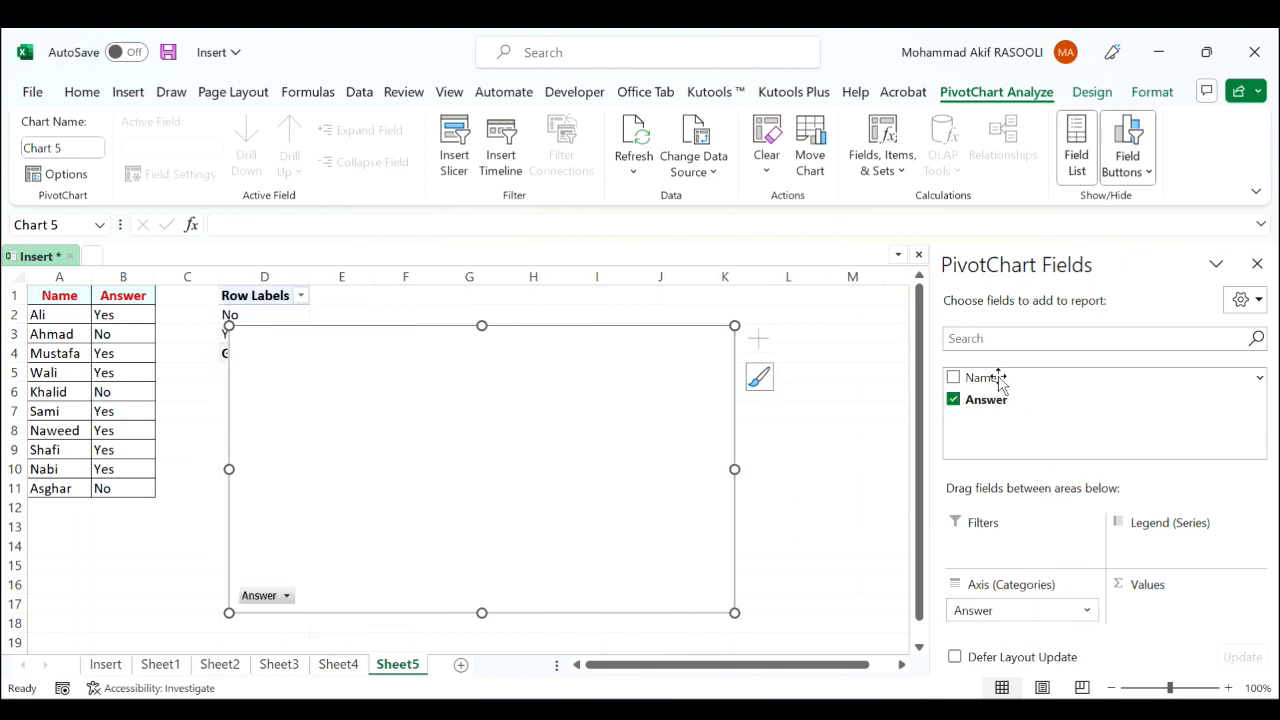
mouse_move(1002, 401)
mouse_down()
mouse_move(1125, 507)
mouse_move(1163, 608)
mouse_up()
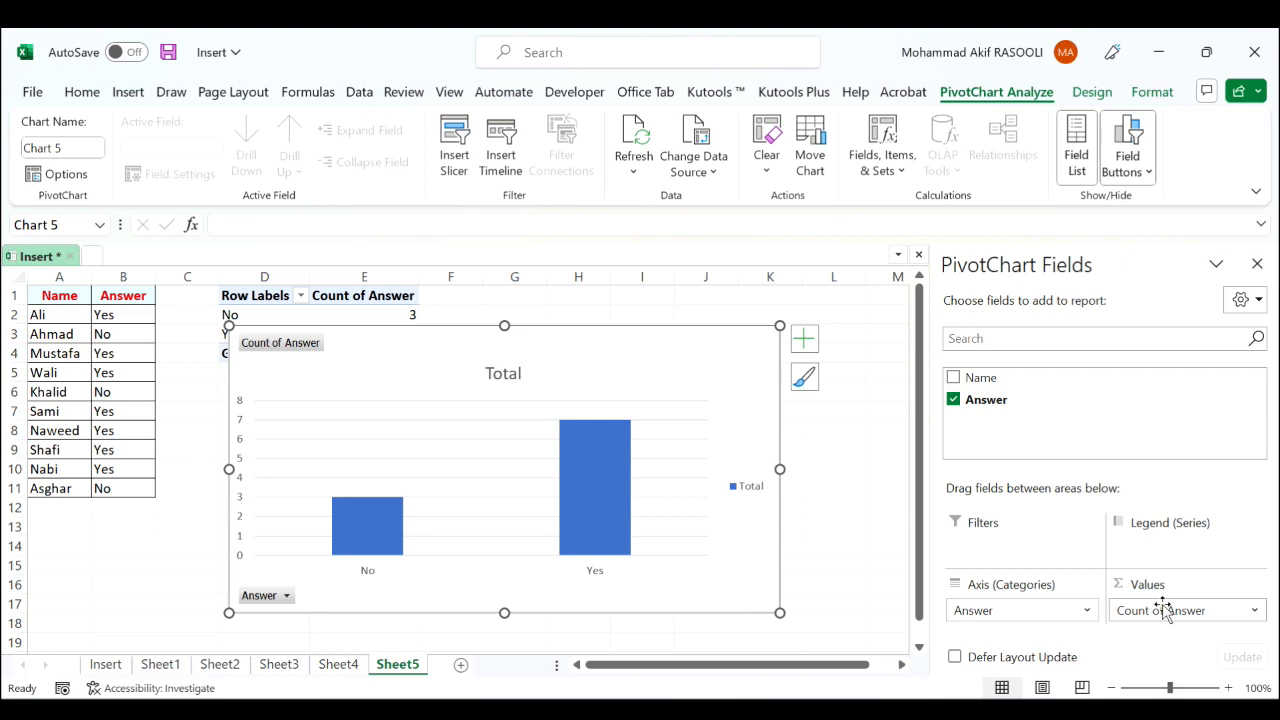
click(1257, 264)
Change the PivotChart's type from column to a standard 2-D pie
right_click(596, 464)
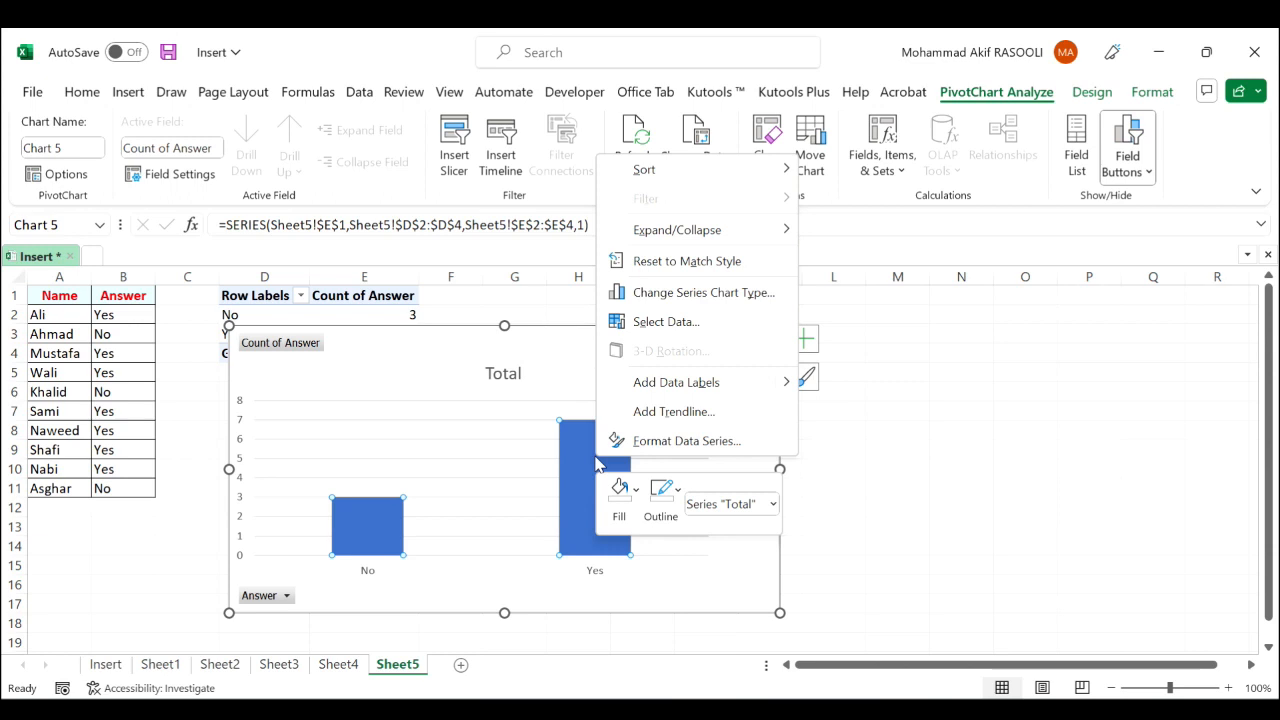
click(707, 300)
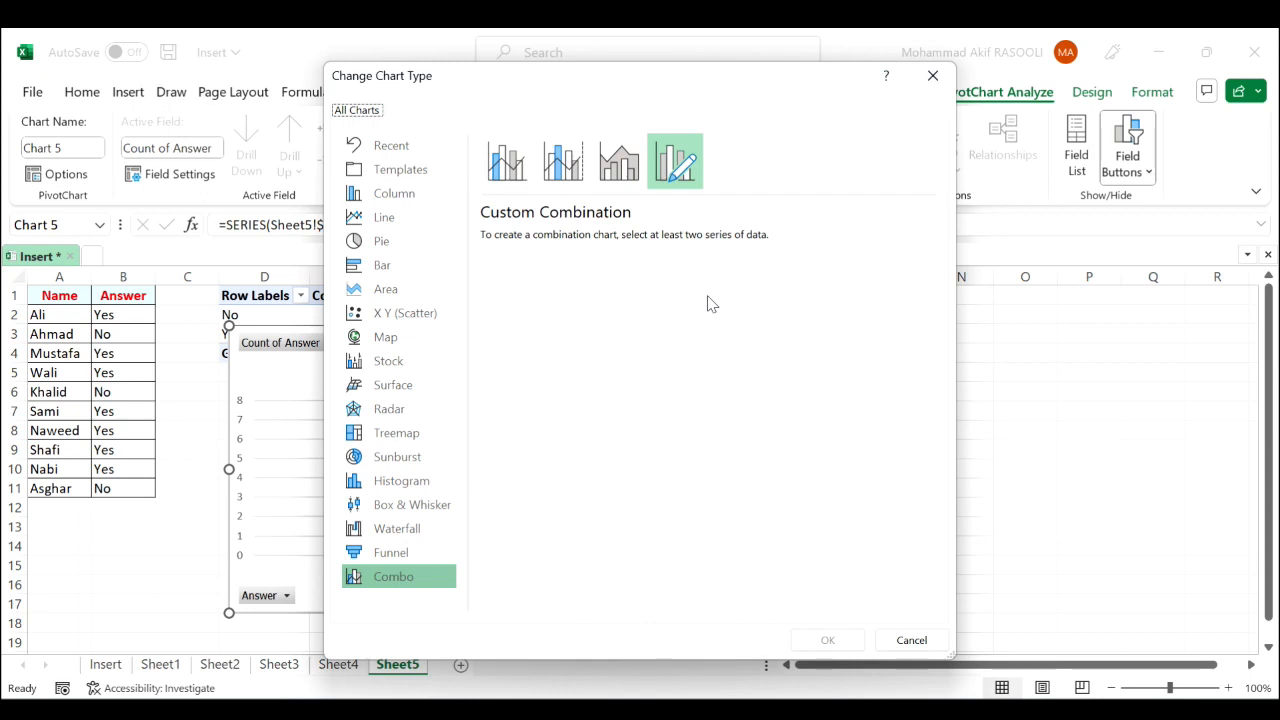
click(382, 244)
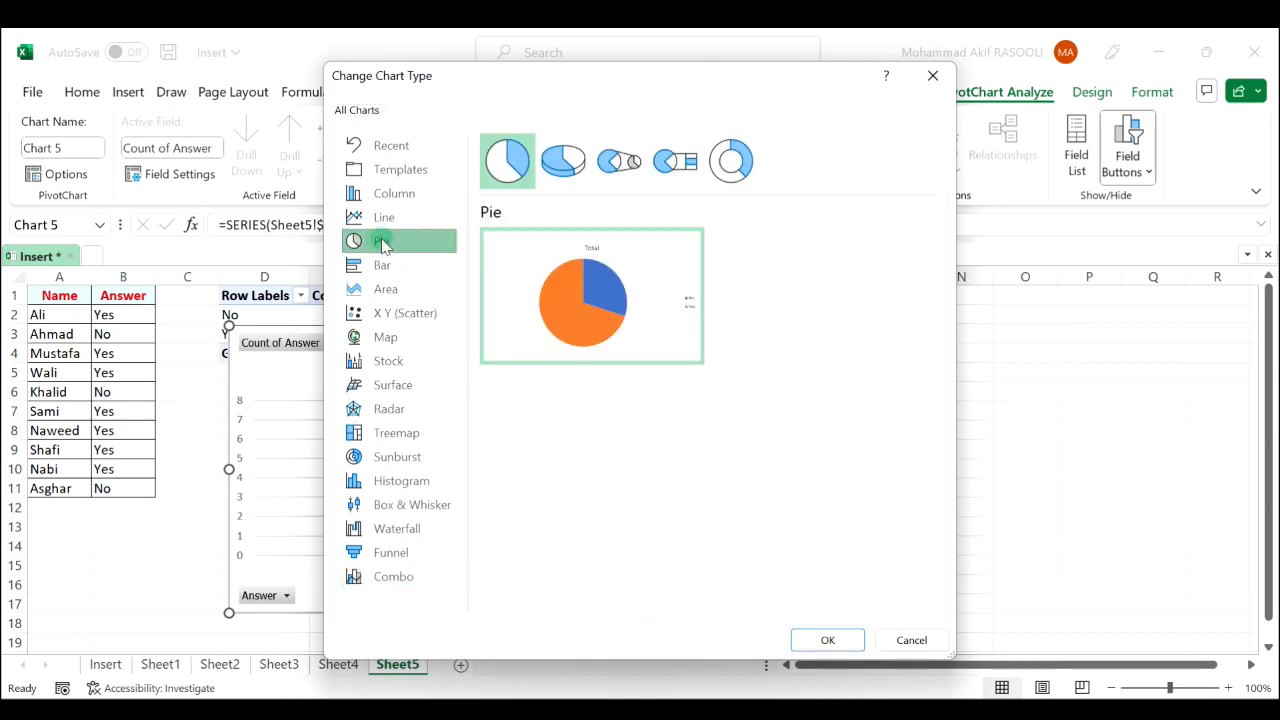
mouse_move(581, 283)
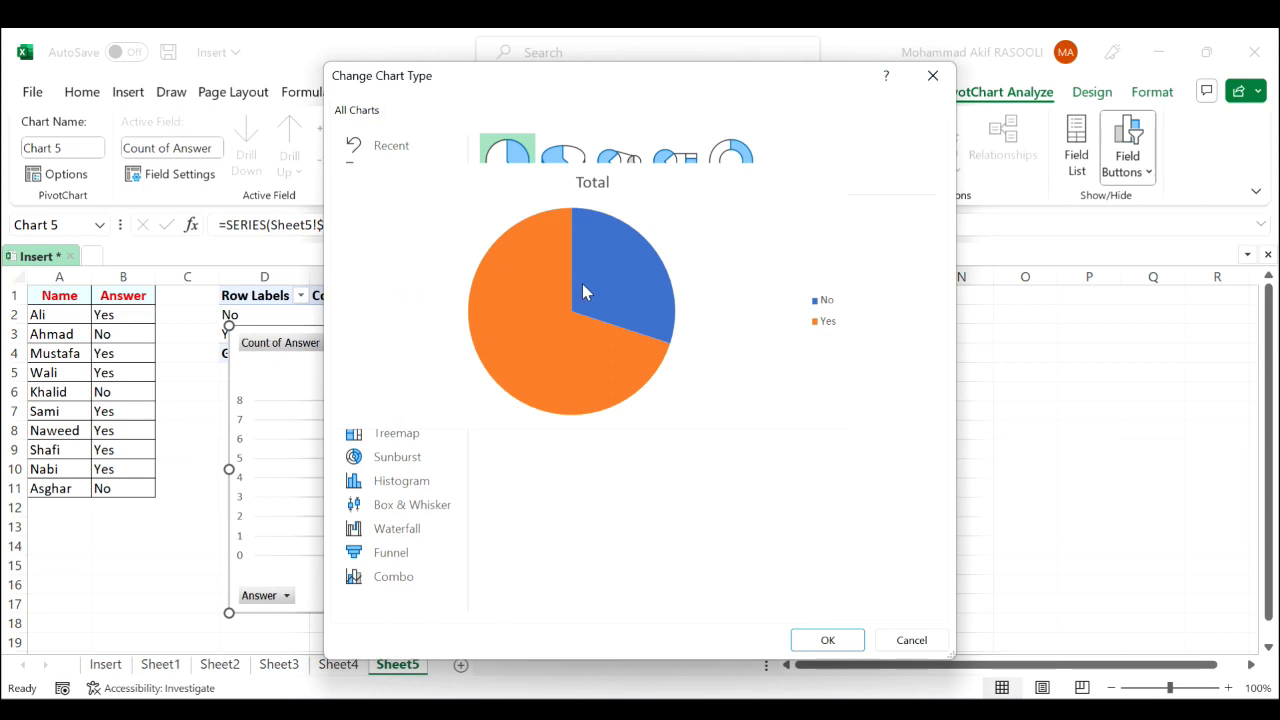
click(583, 285)
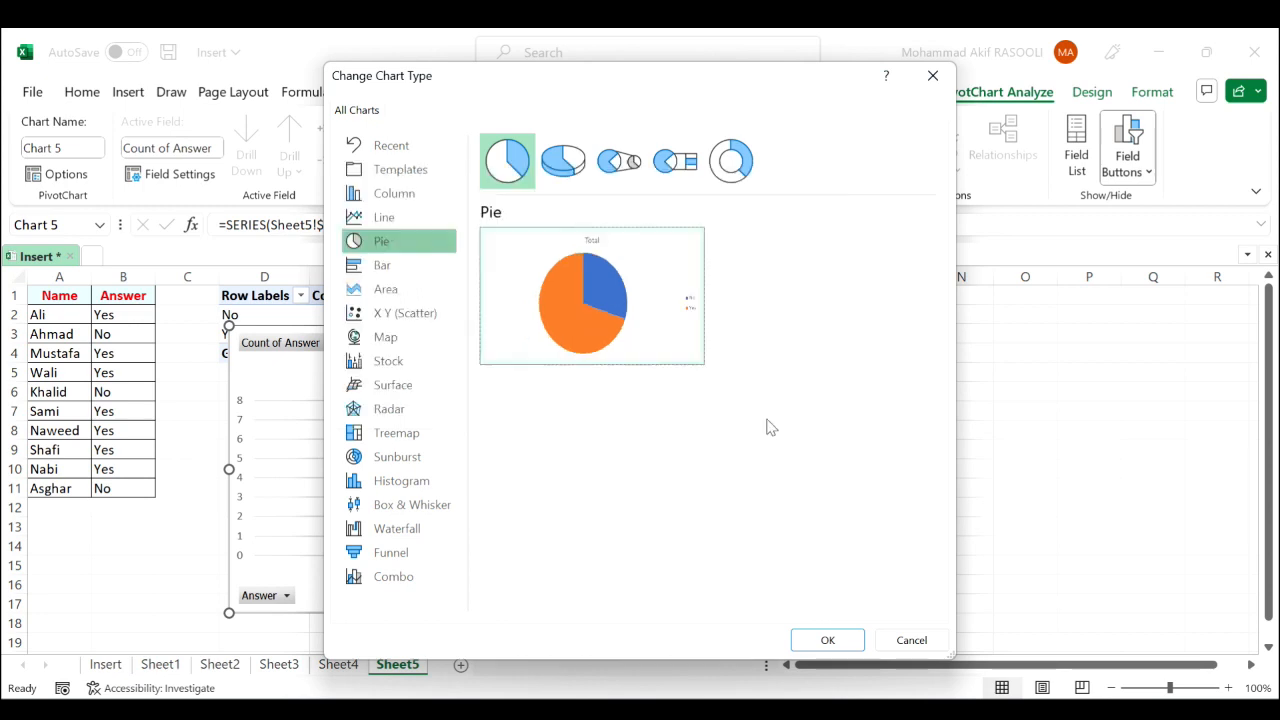
click(852, 643)
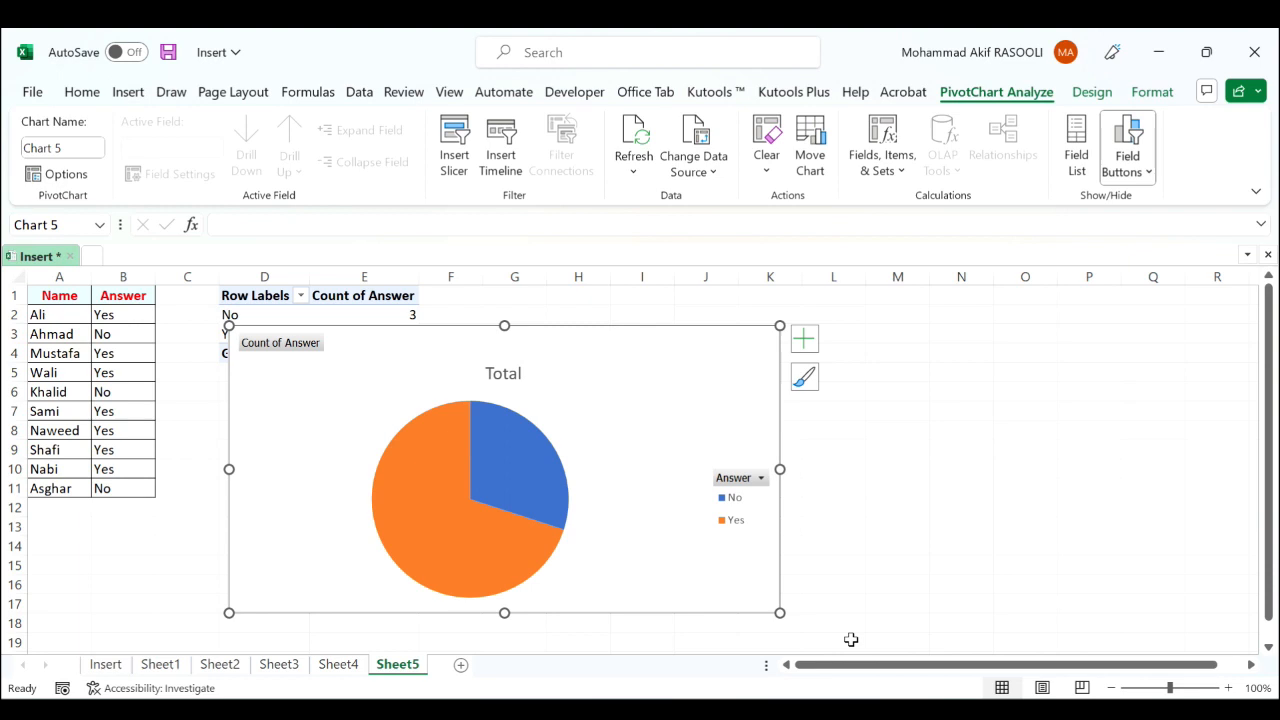
Add data labels to the pie PivotChart and deselect the chart
click(804, 340)
click(858, 392)
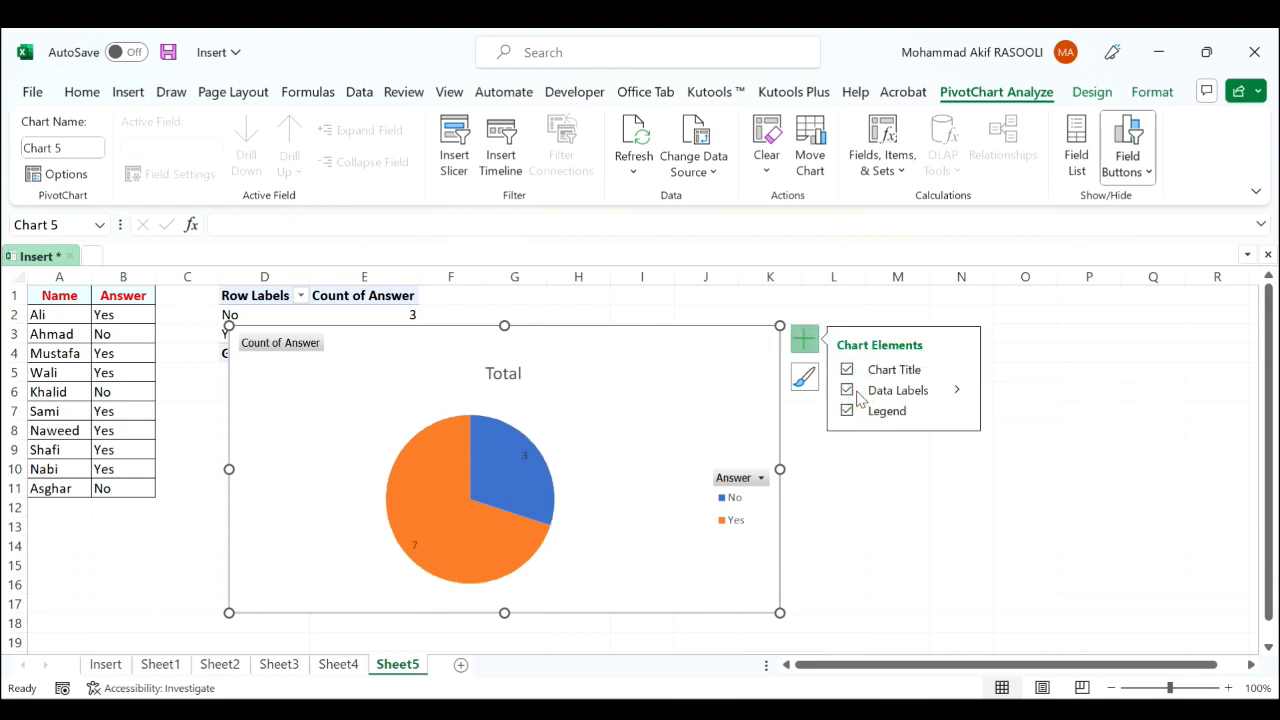
click(996, 527)
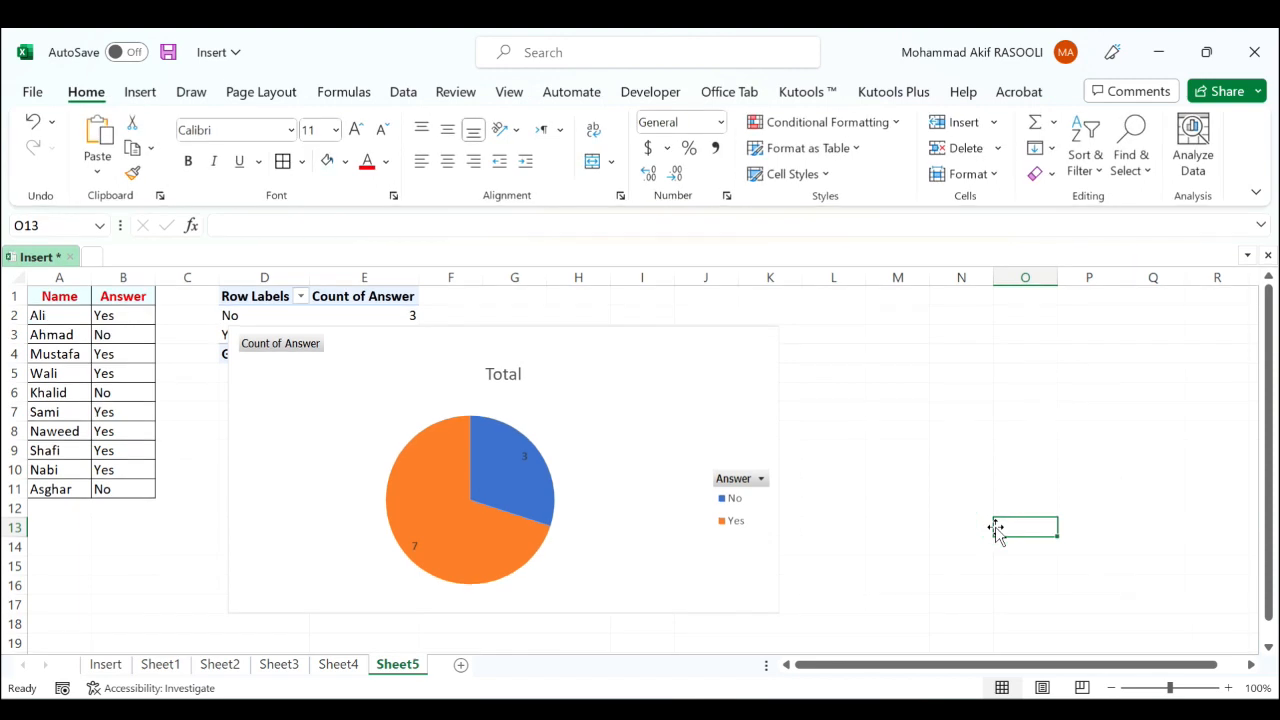